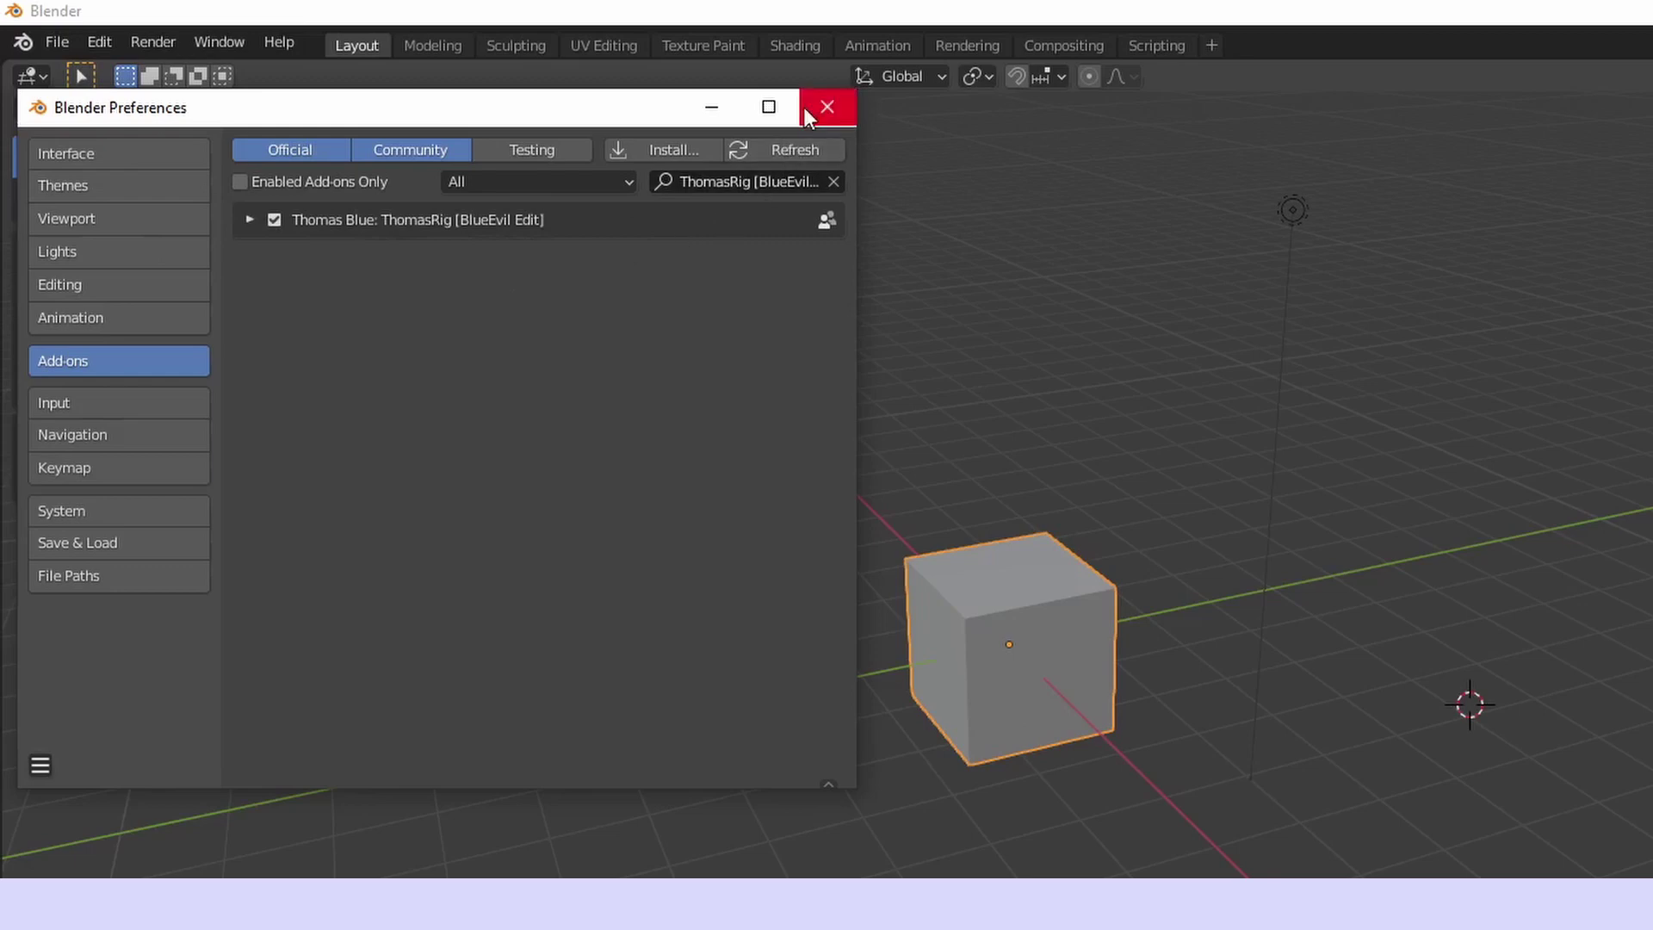
Close the preferences and delete the default camera, cube and light from the scene
left_click(809, 108)
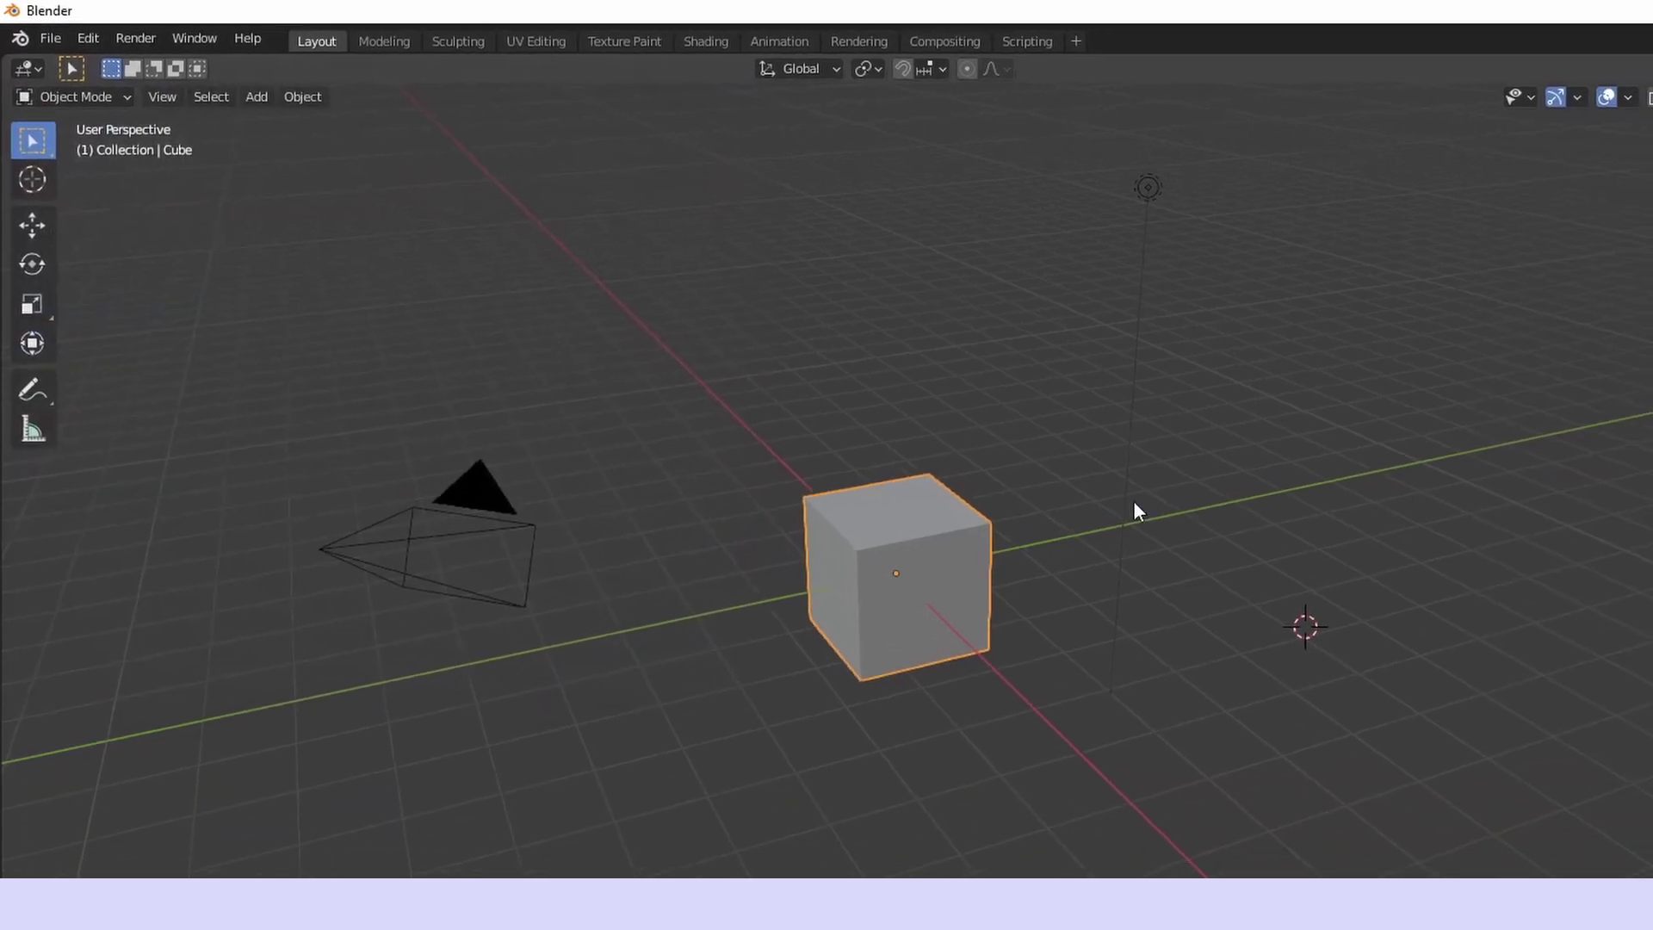
key("x")
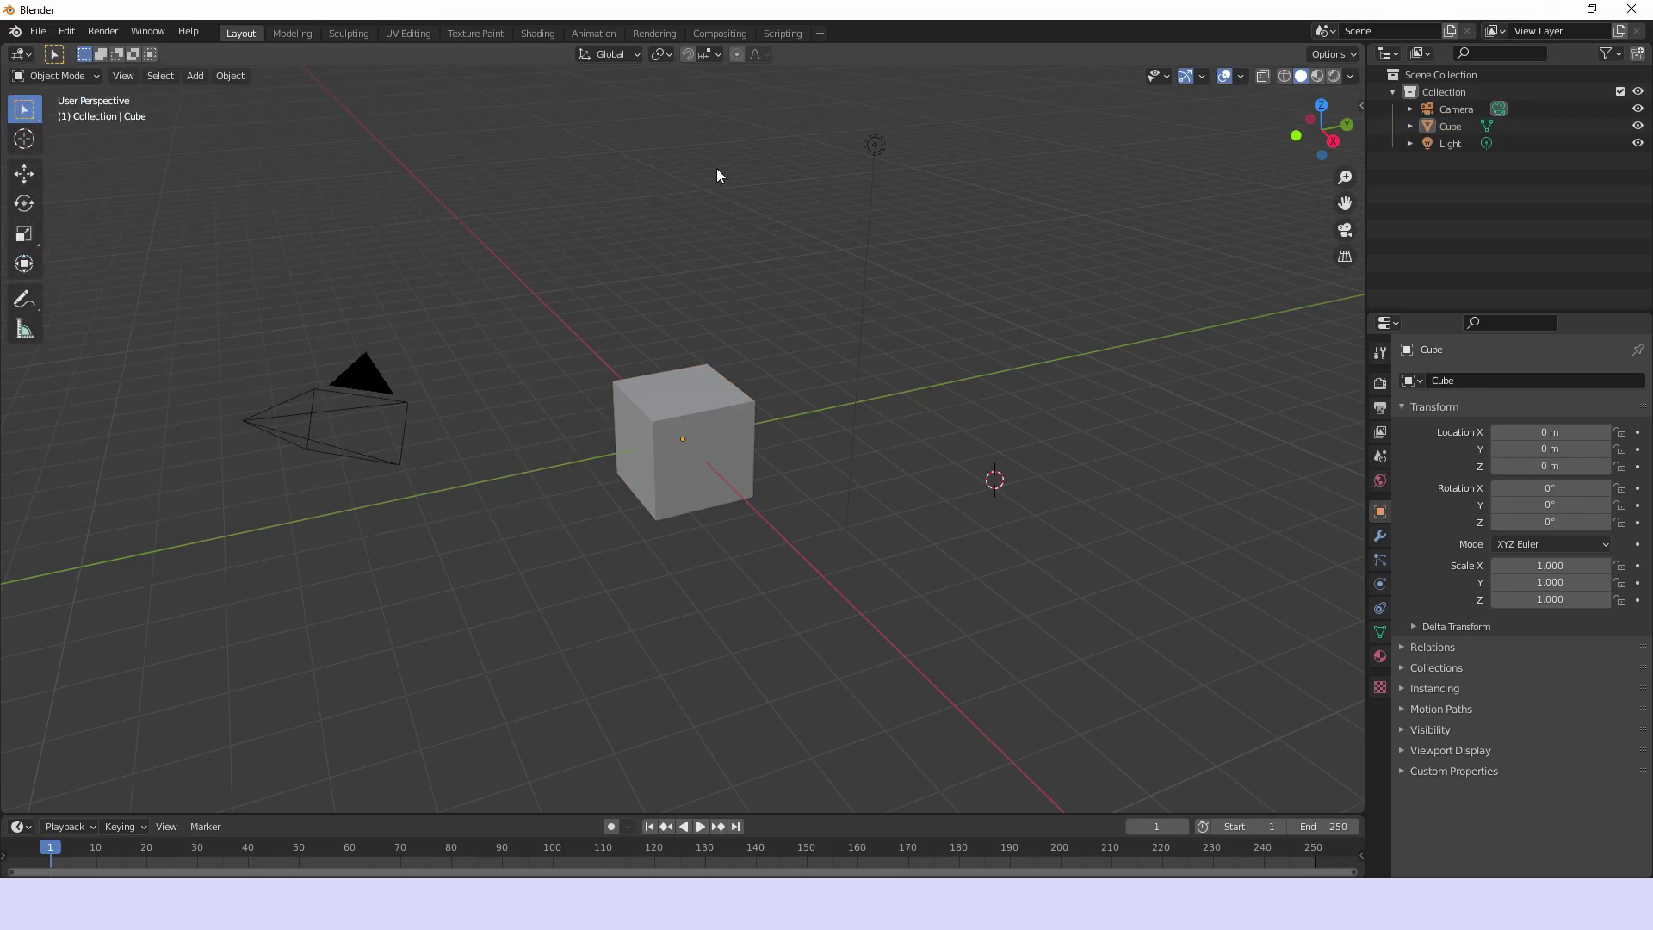
key("a")
key("x")
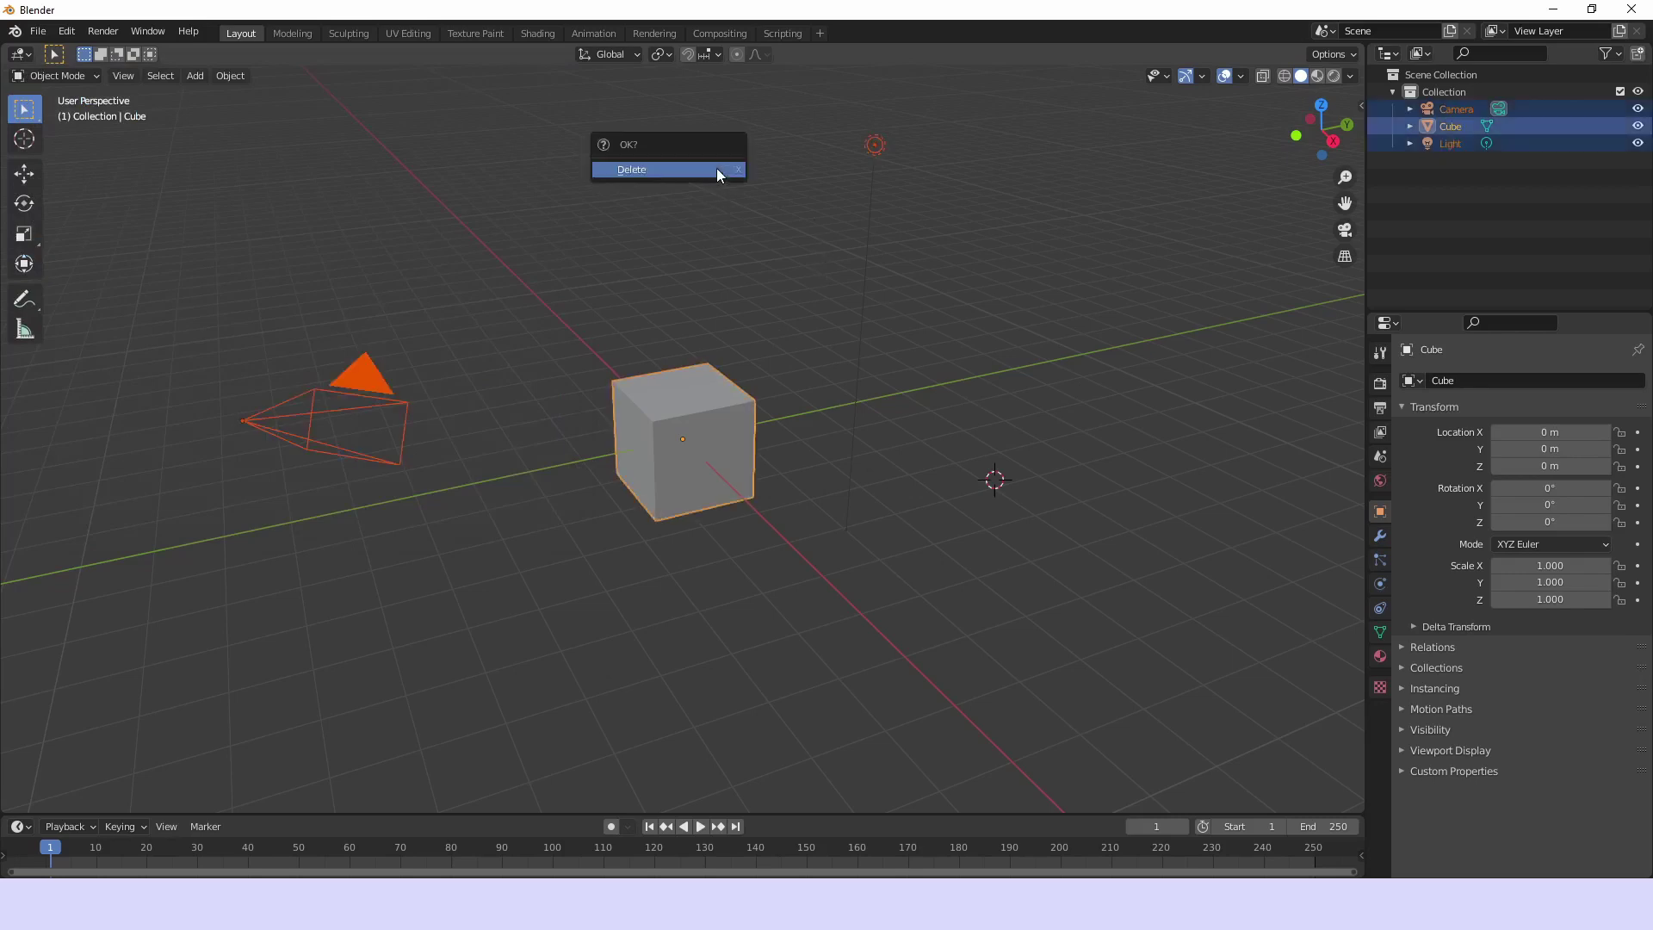
left_click(716, 168)
Place the 3D cursor in the empty scene and add the ThomasRig [BlueEvil Edit] character rig
right_click(689, 231, "shift")
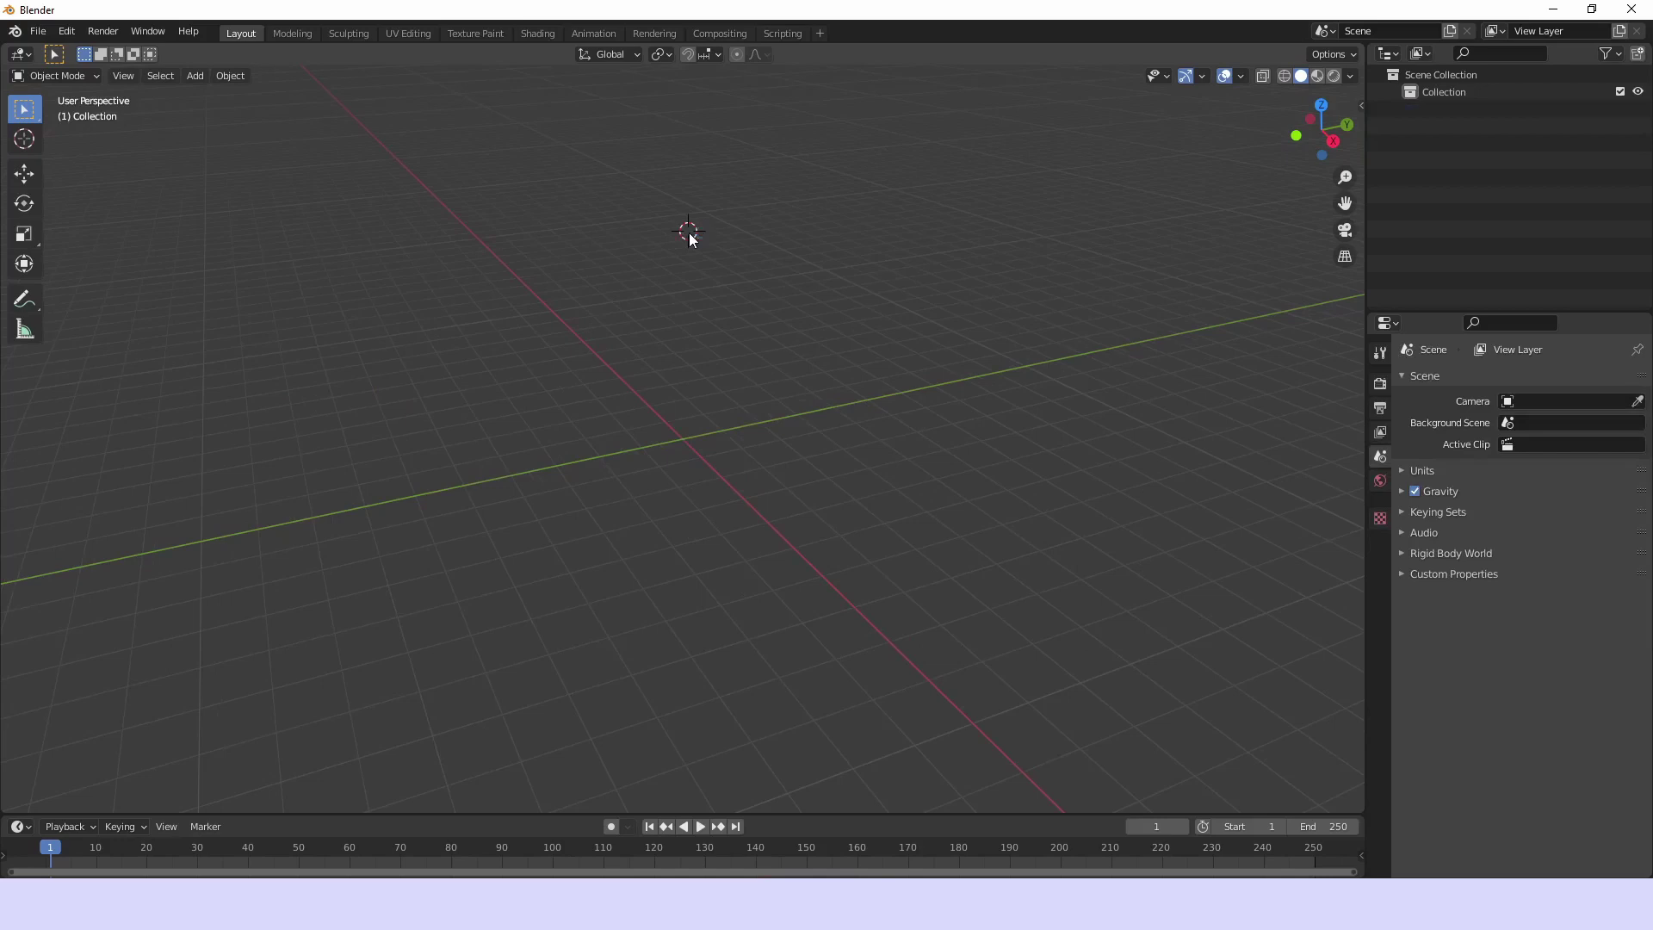
key("shift+a")
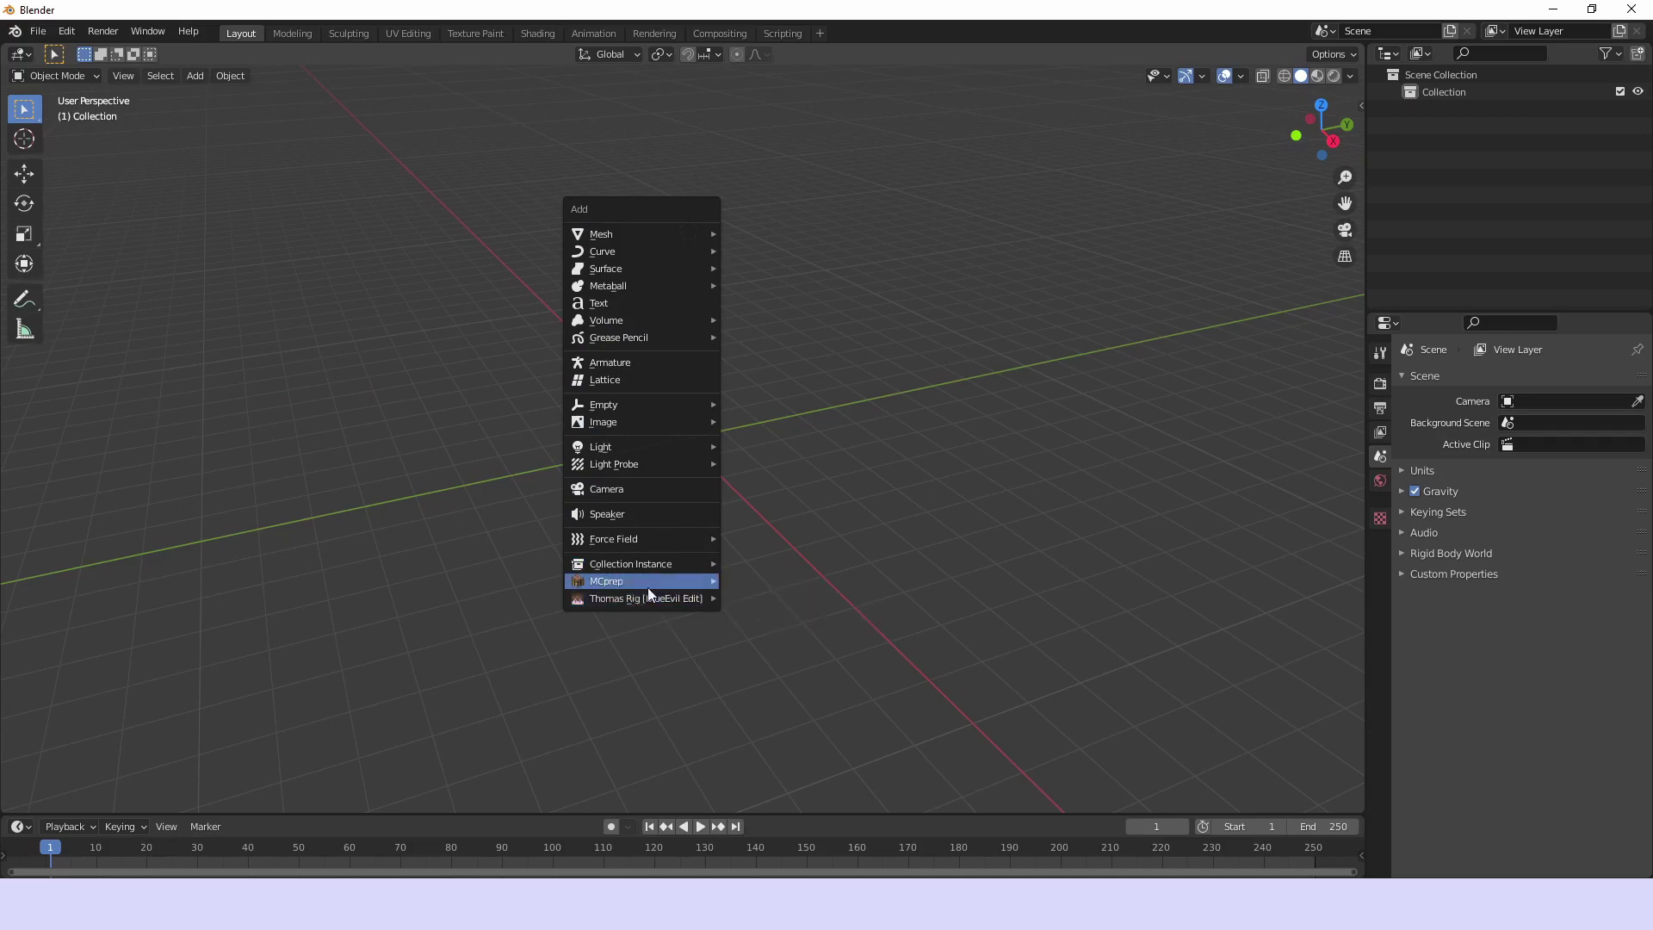
mouse_move(651, 593)
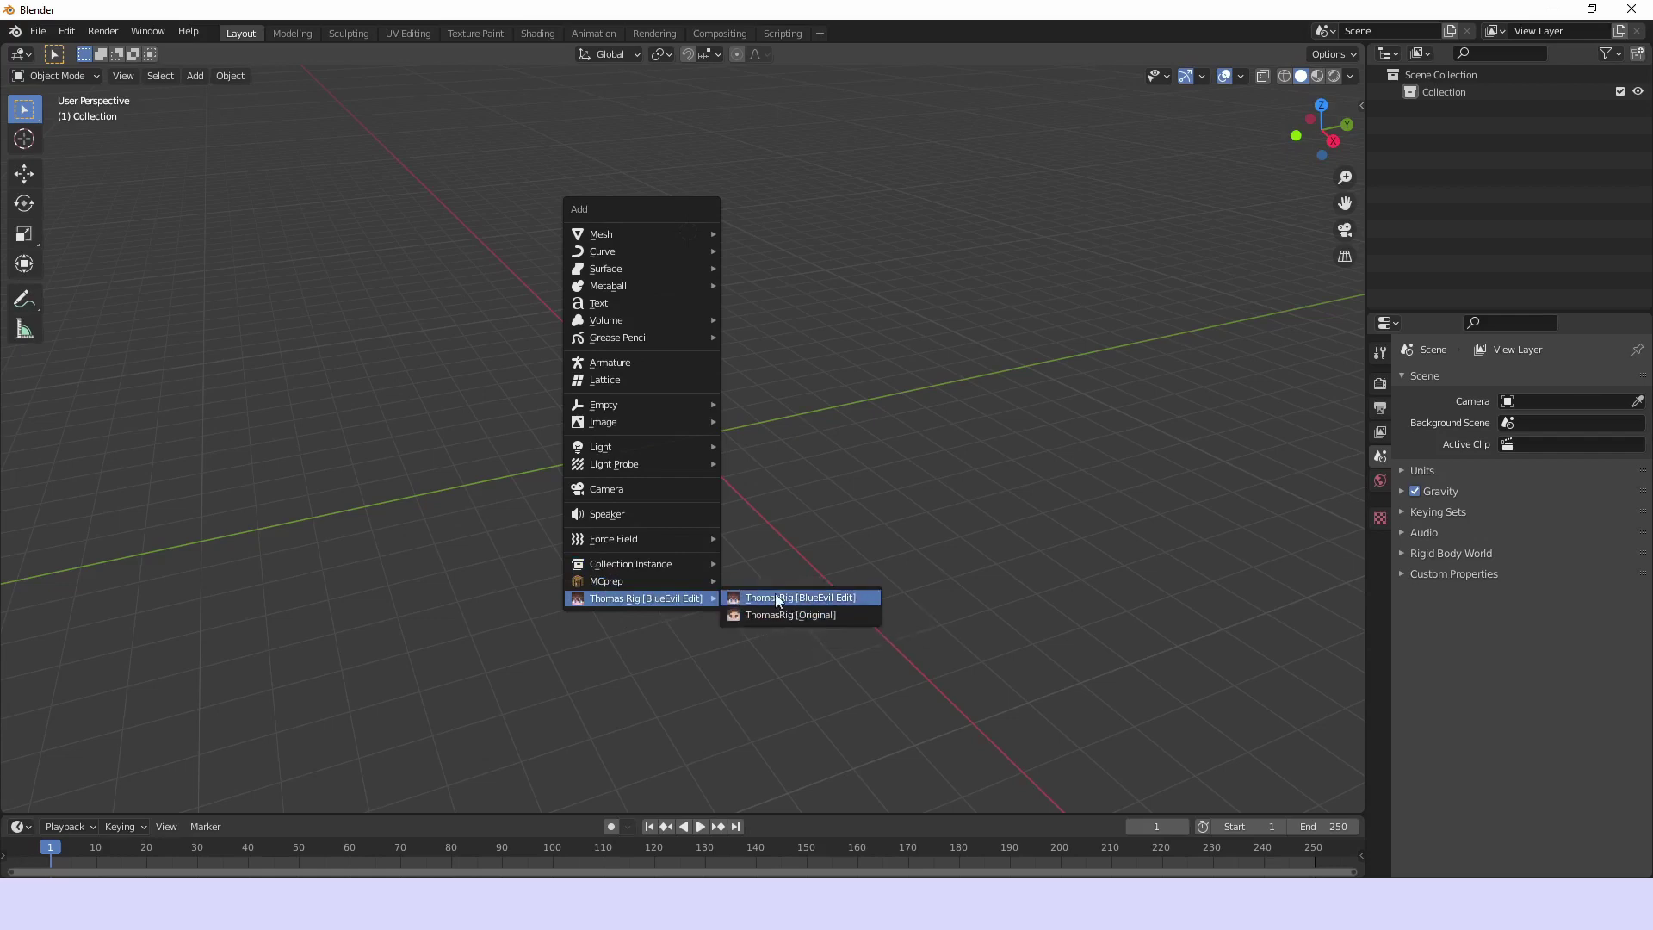
left_click(835, 607)
Set the viewport shading to Material Preview to display the rig with its textures
scroll(766, 446, "up", 5)
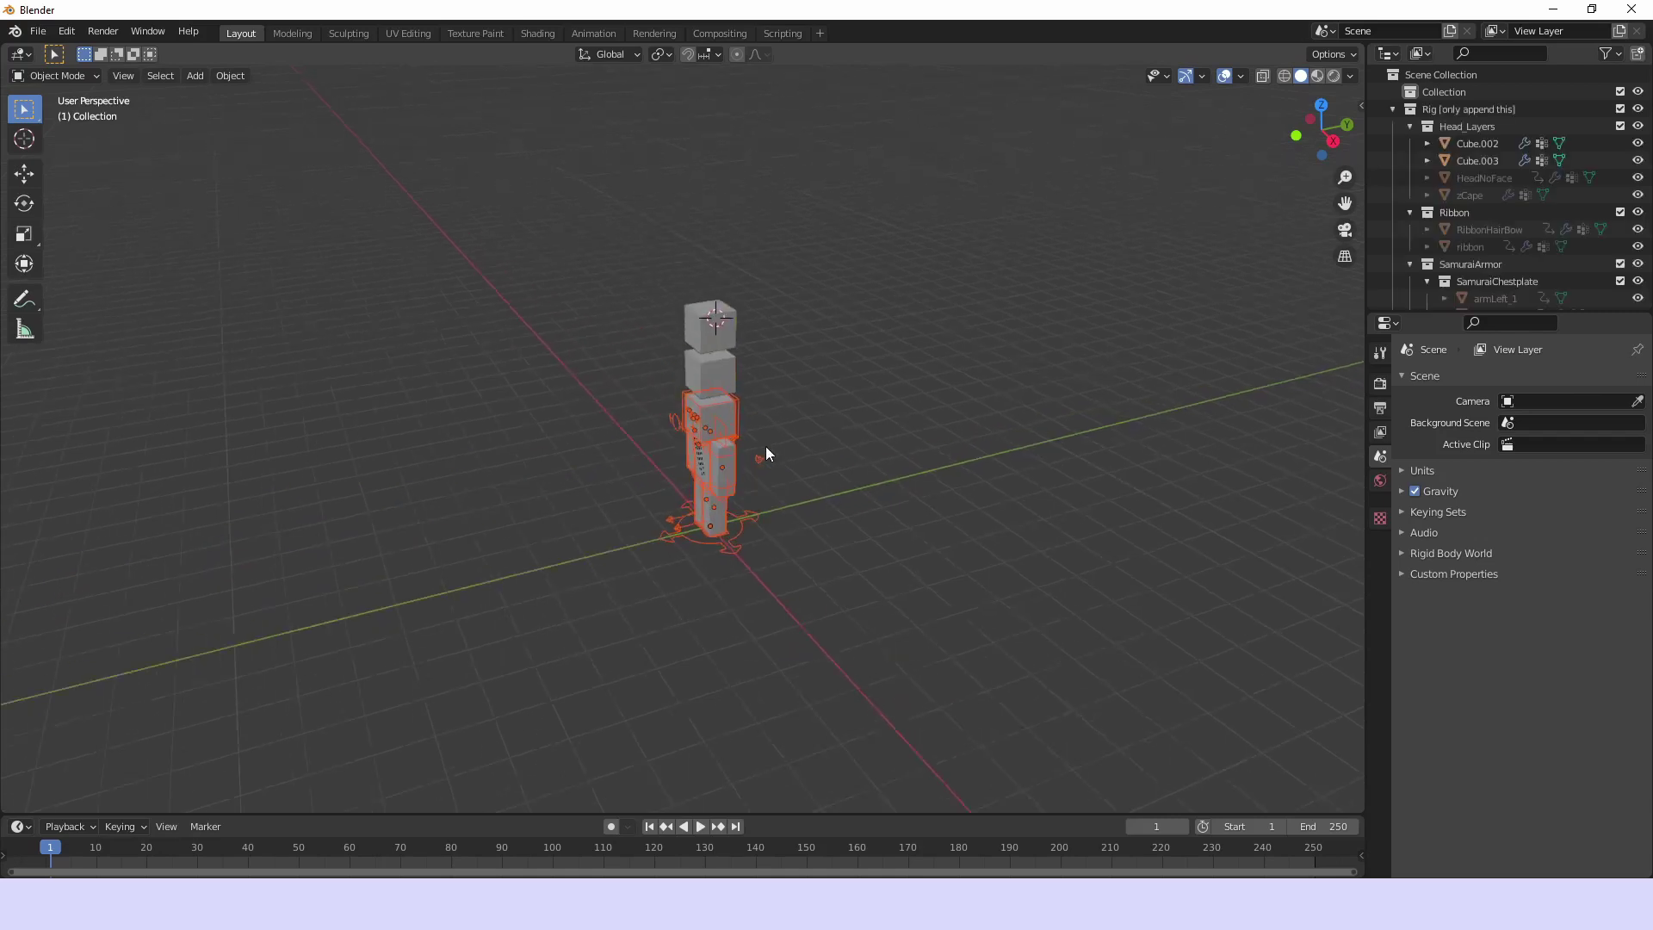
middle_click_drag(804, 544, 930, 482)
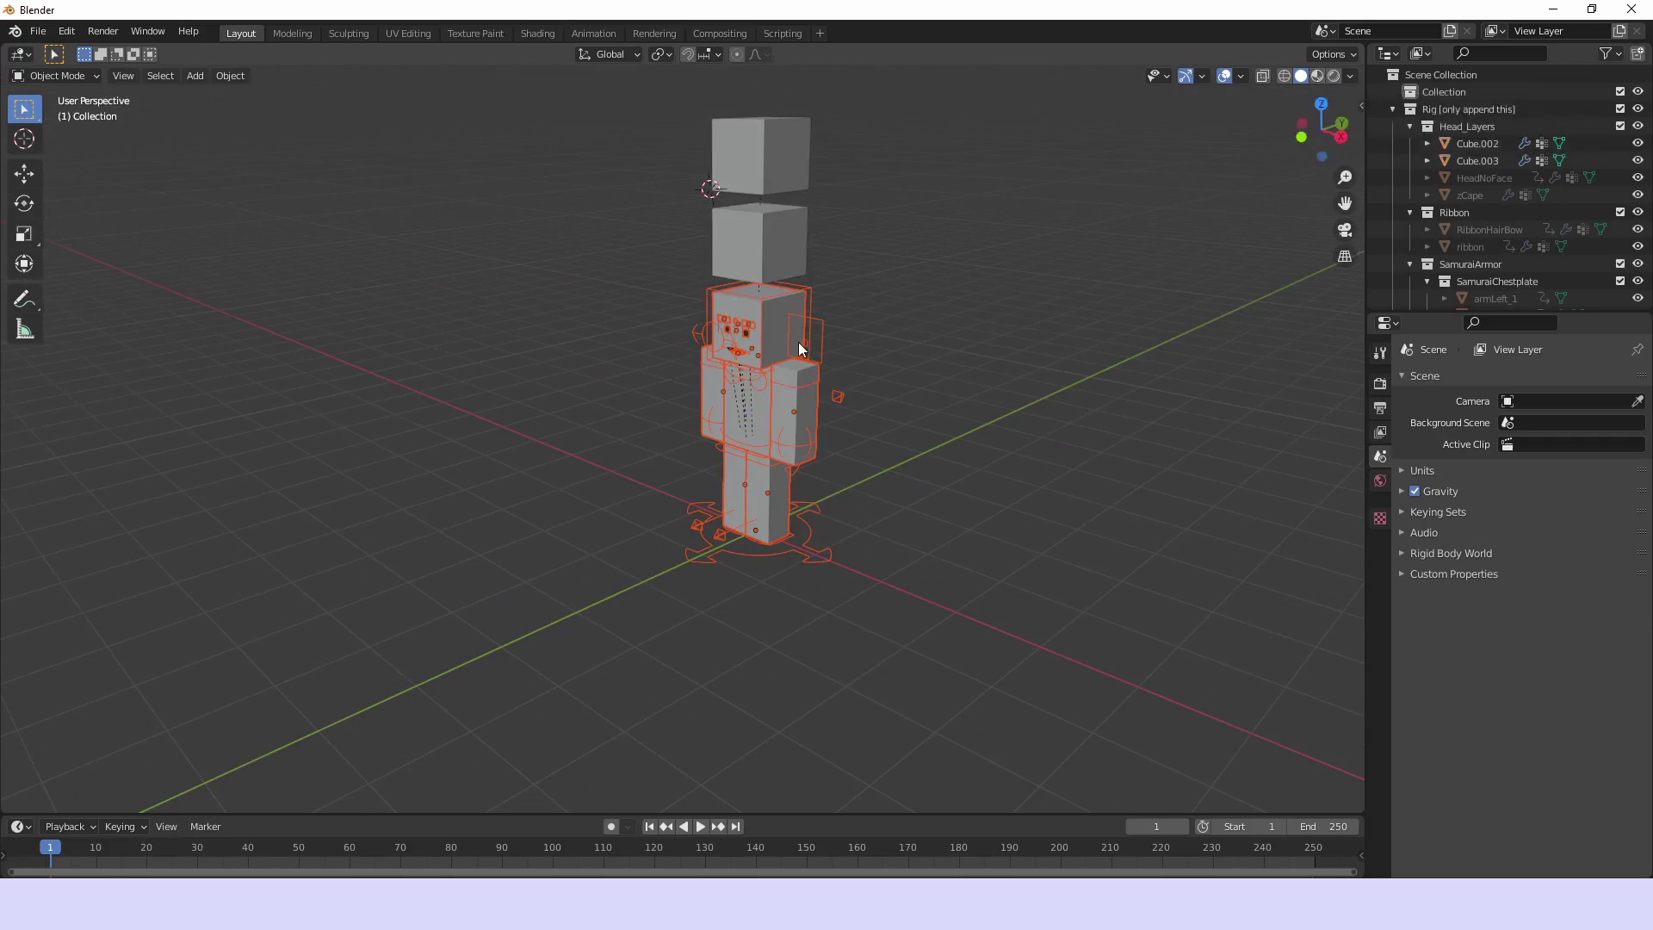
key("z")
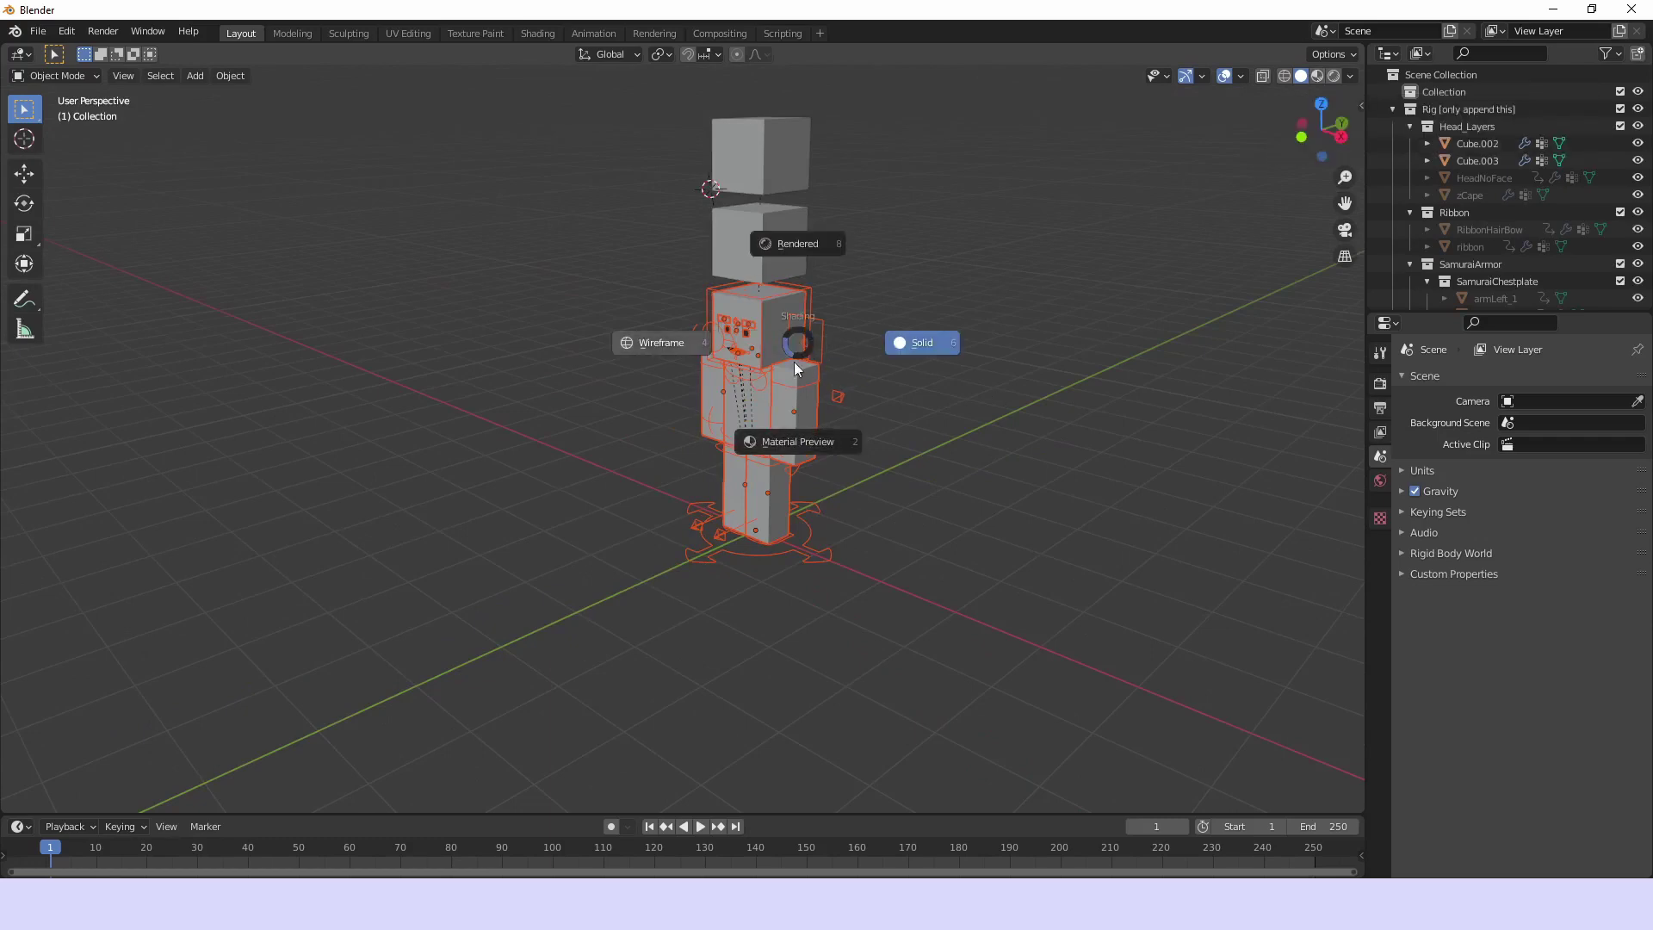
key("Escape")
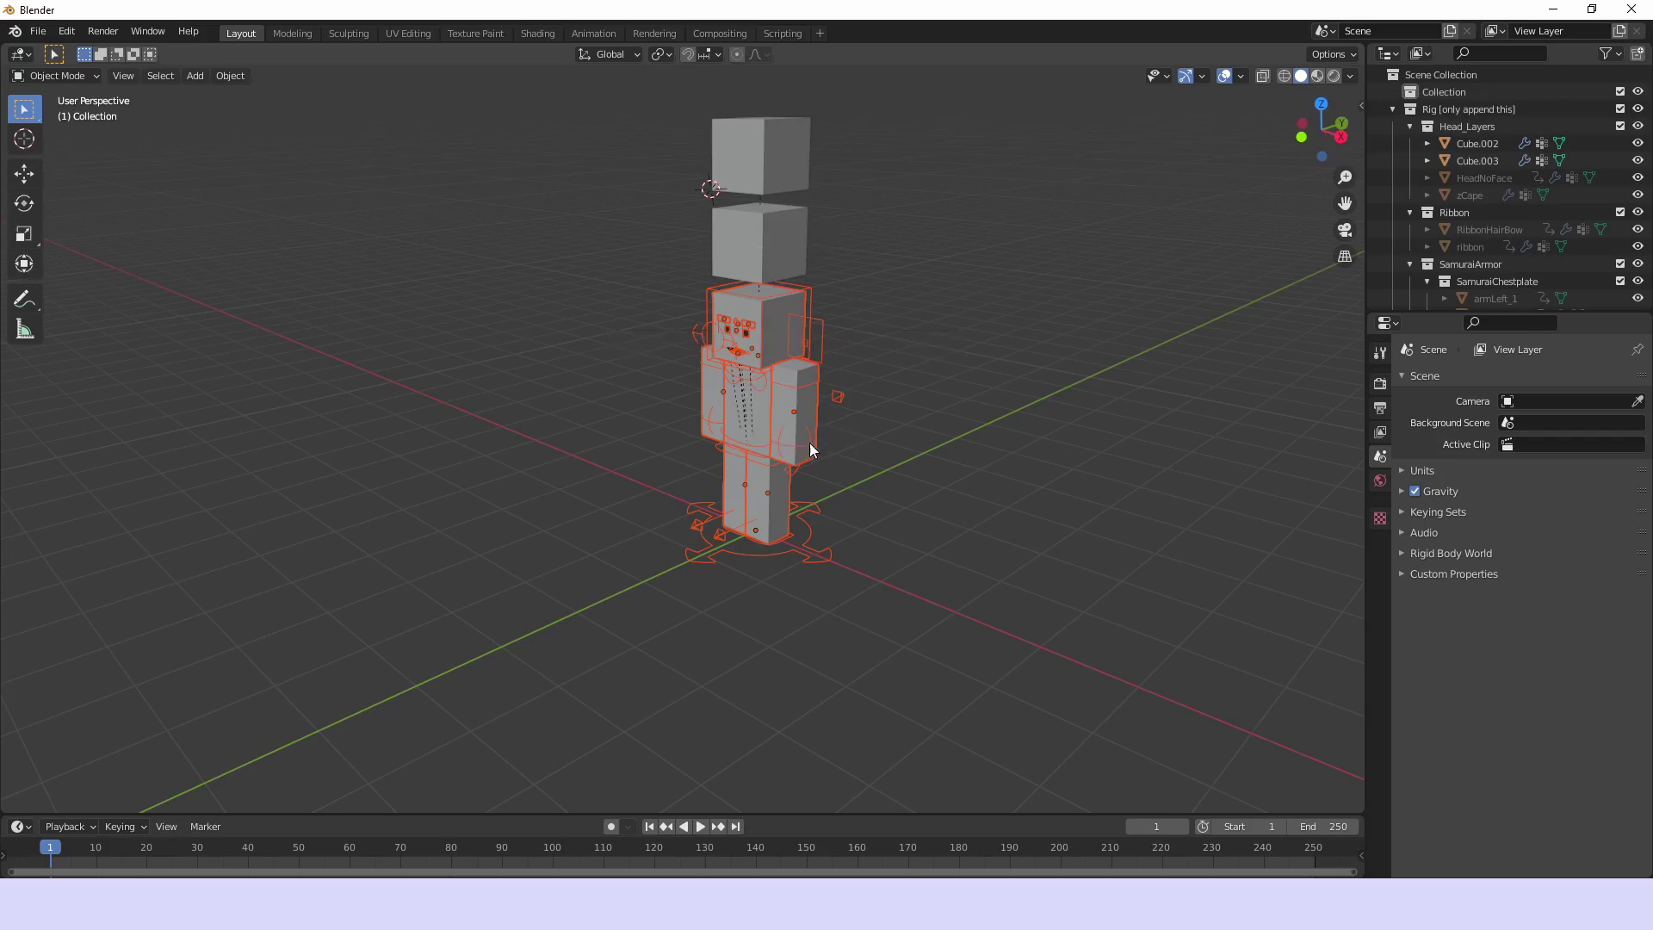
key("z")
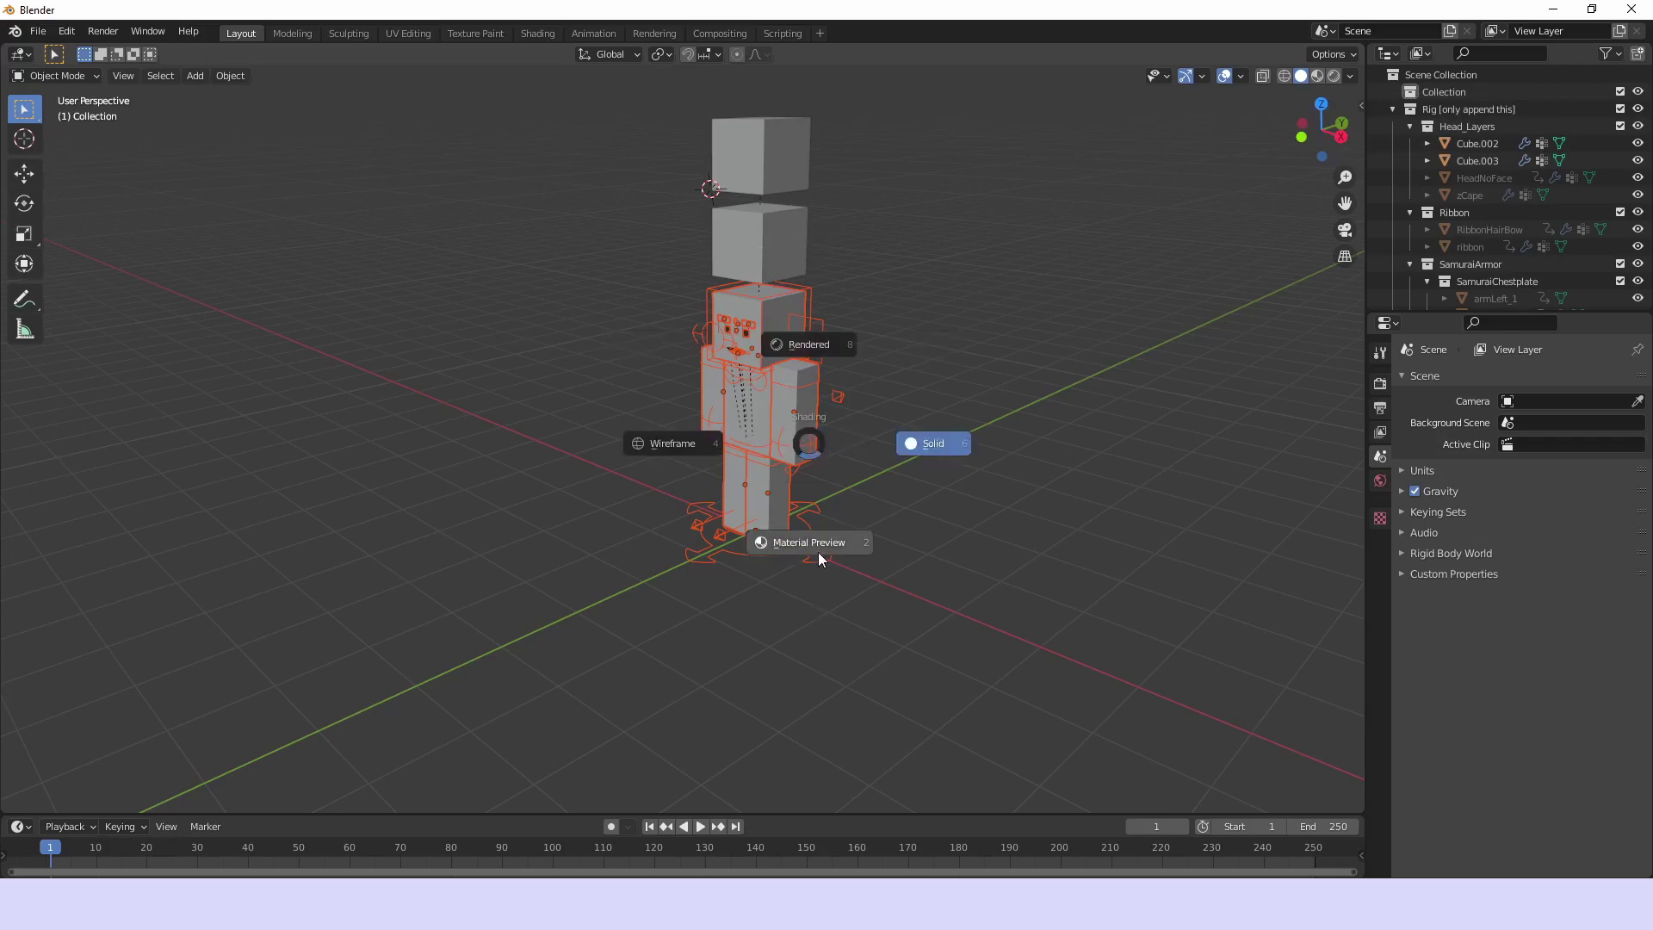
left_click(787, 549)
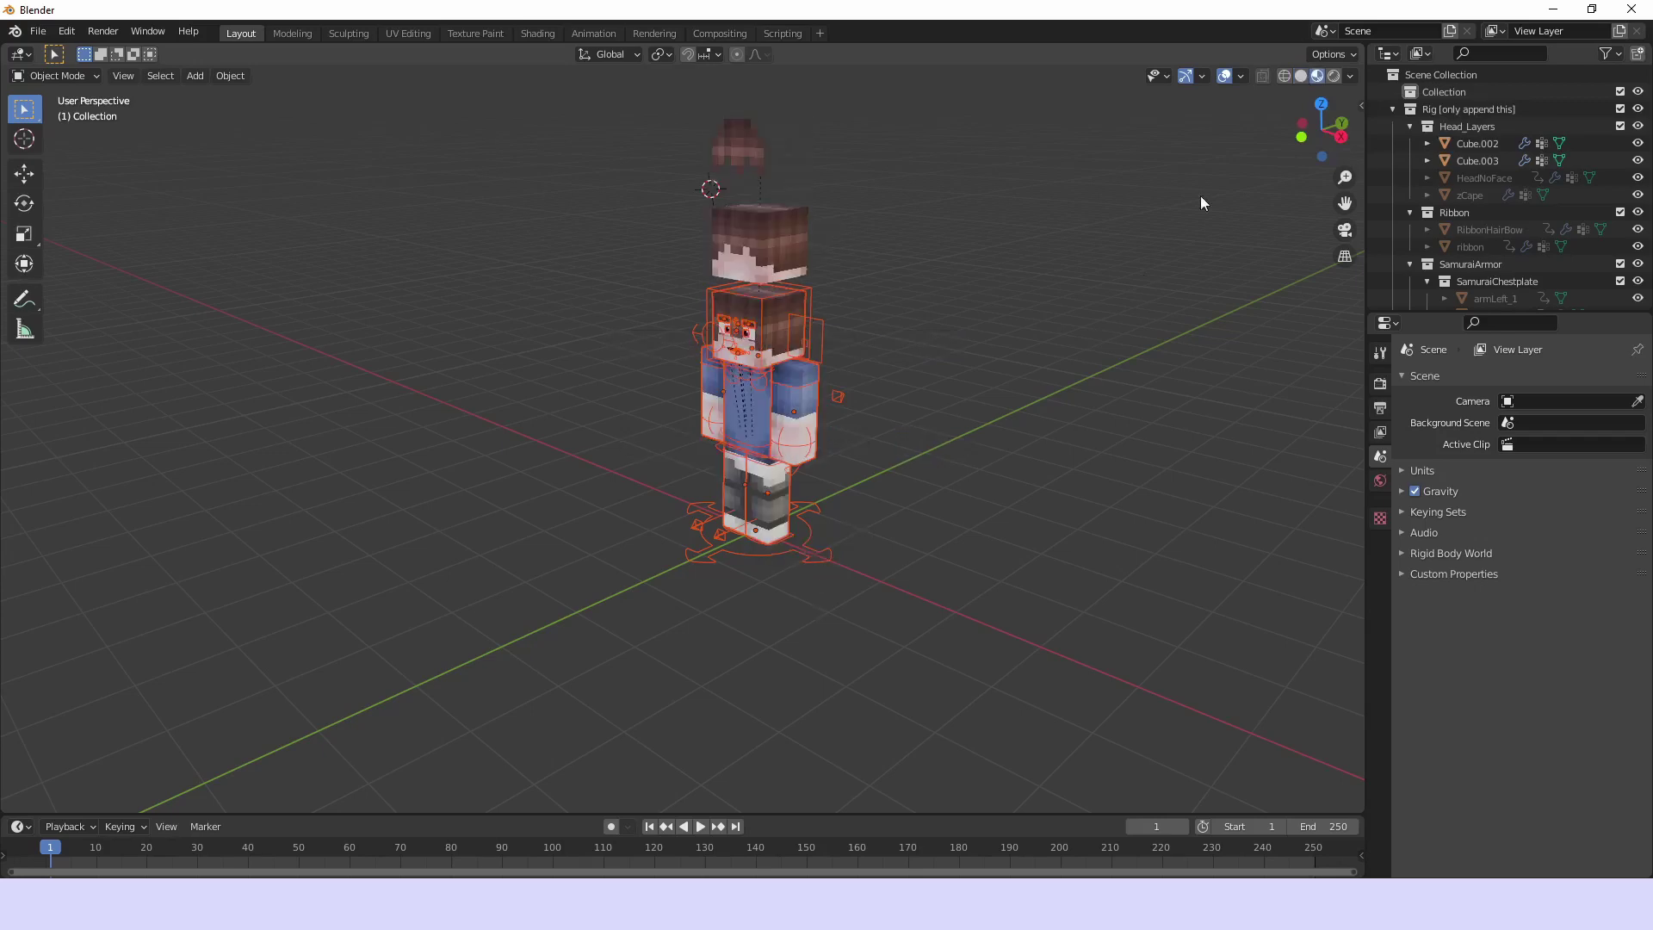
Select the Thomas_rig armature and show its Thomas Rig add-on settings beside the viewport
scroll(978, 308, "up", 1)
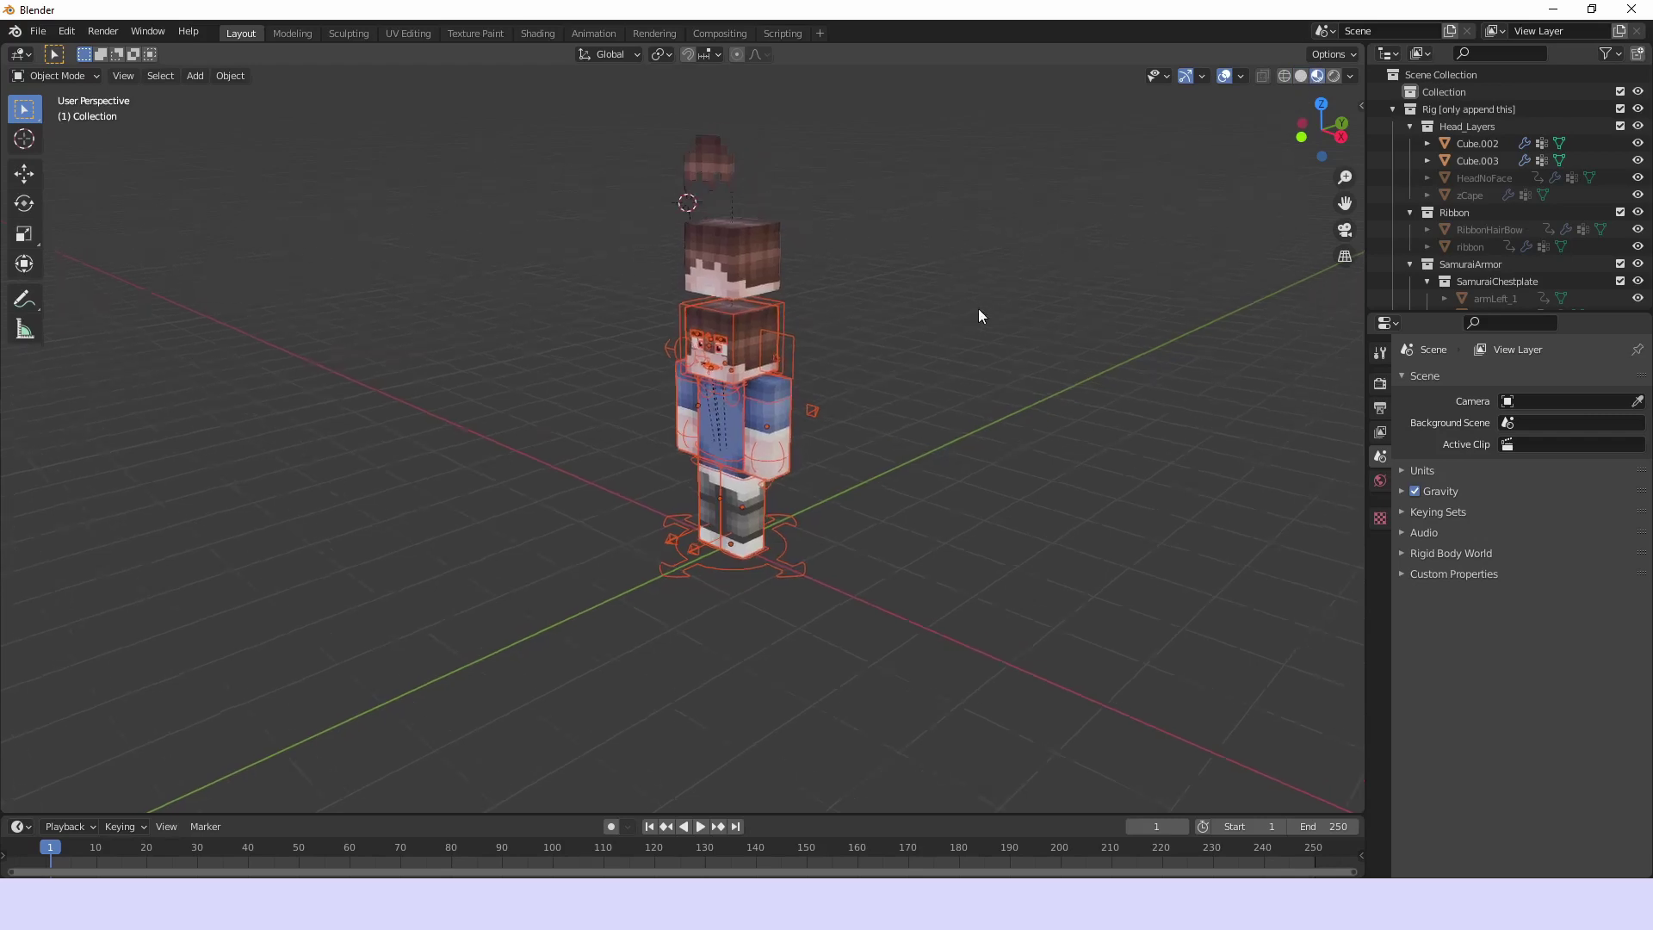
scroll(794, 365, "up", 2)
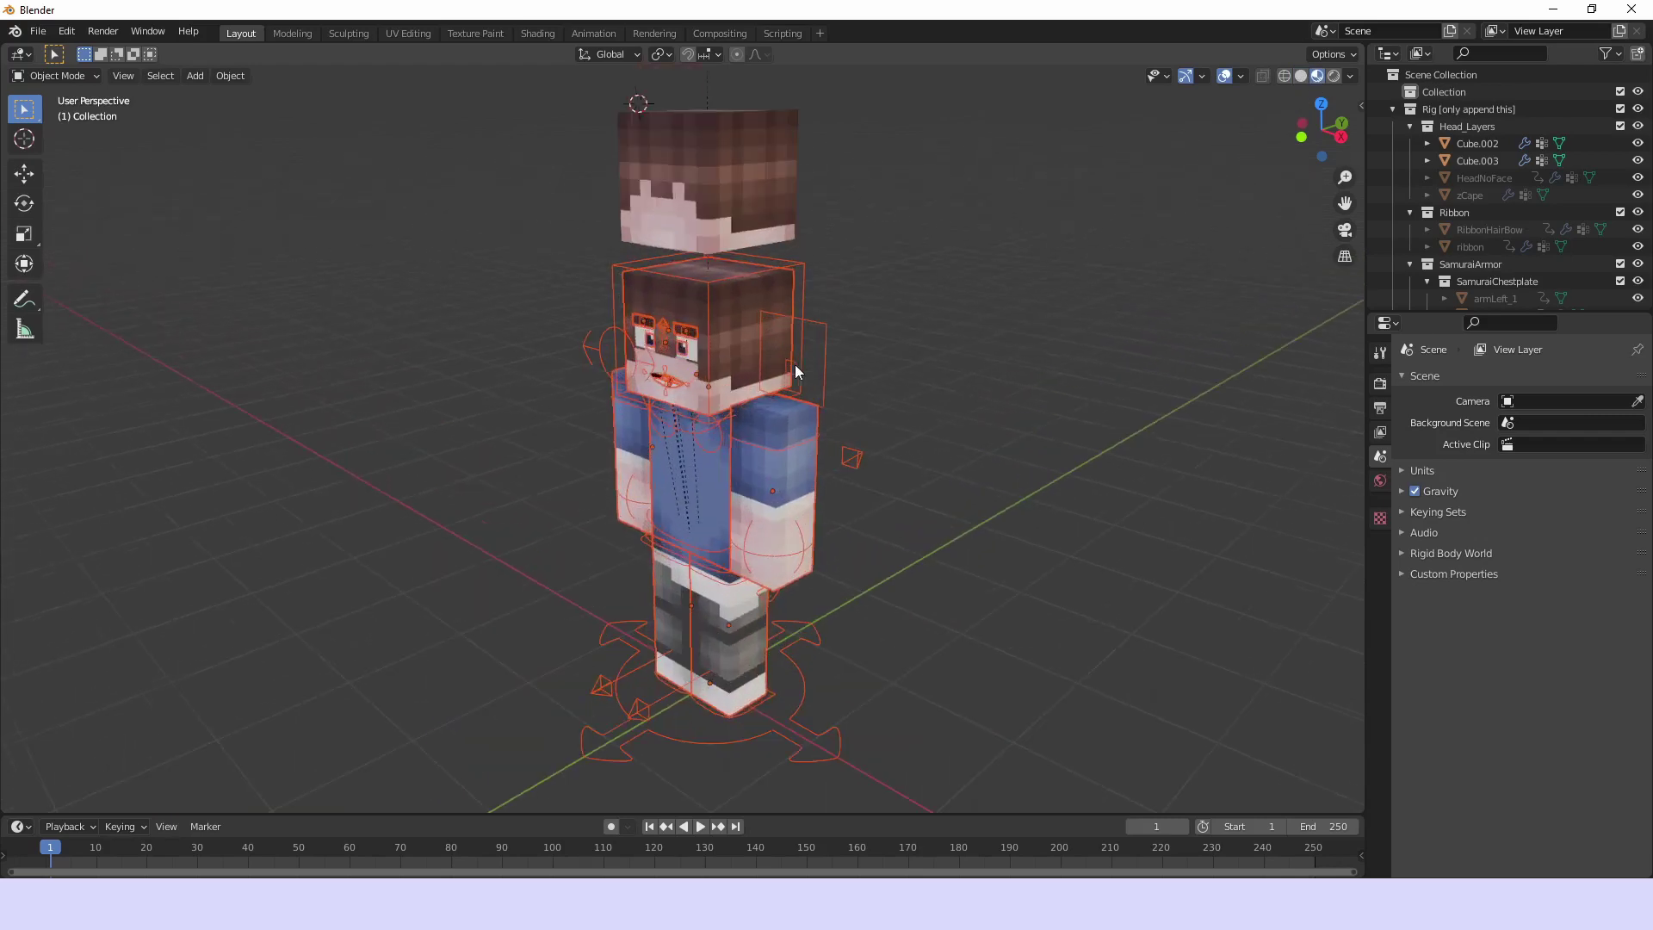
left_click(823, 322)
scroll(794, 361, "up", 3)
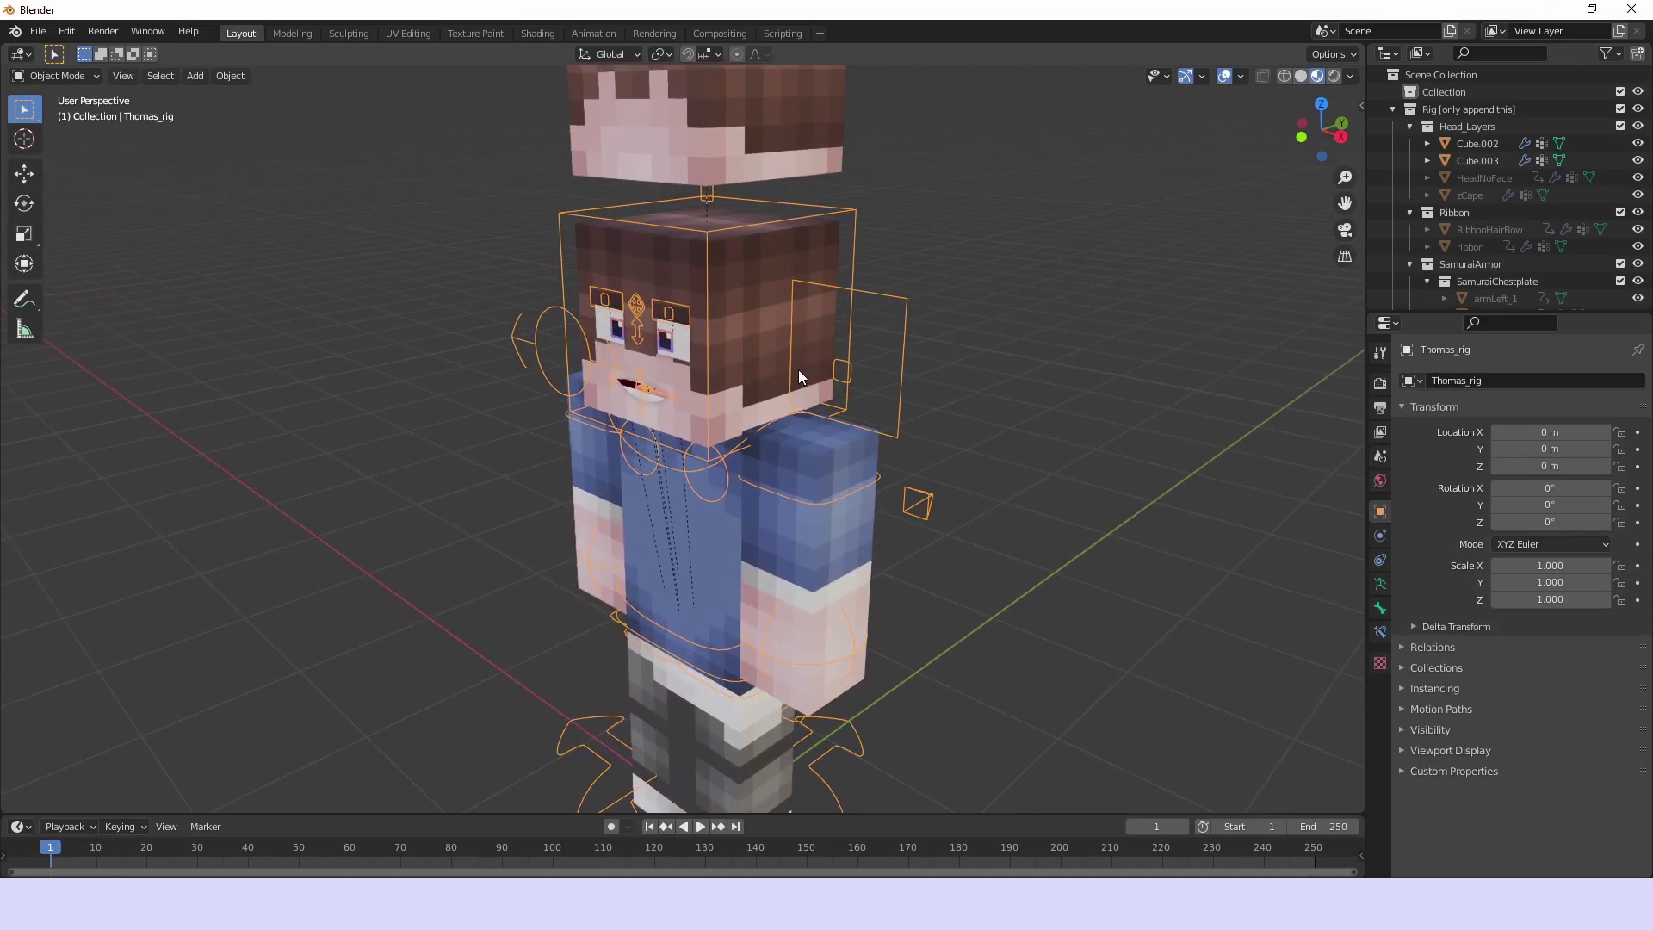
key("n")
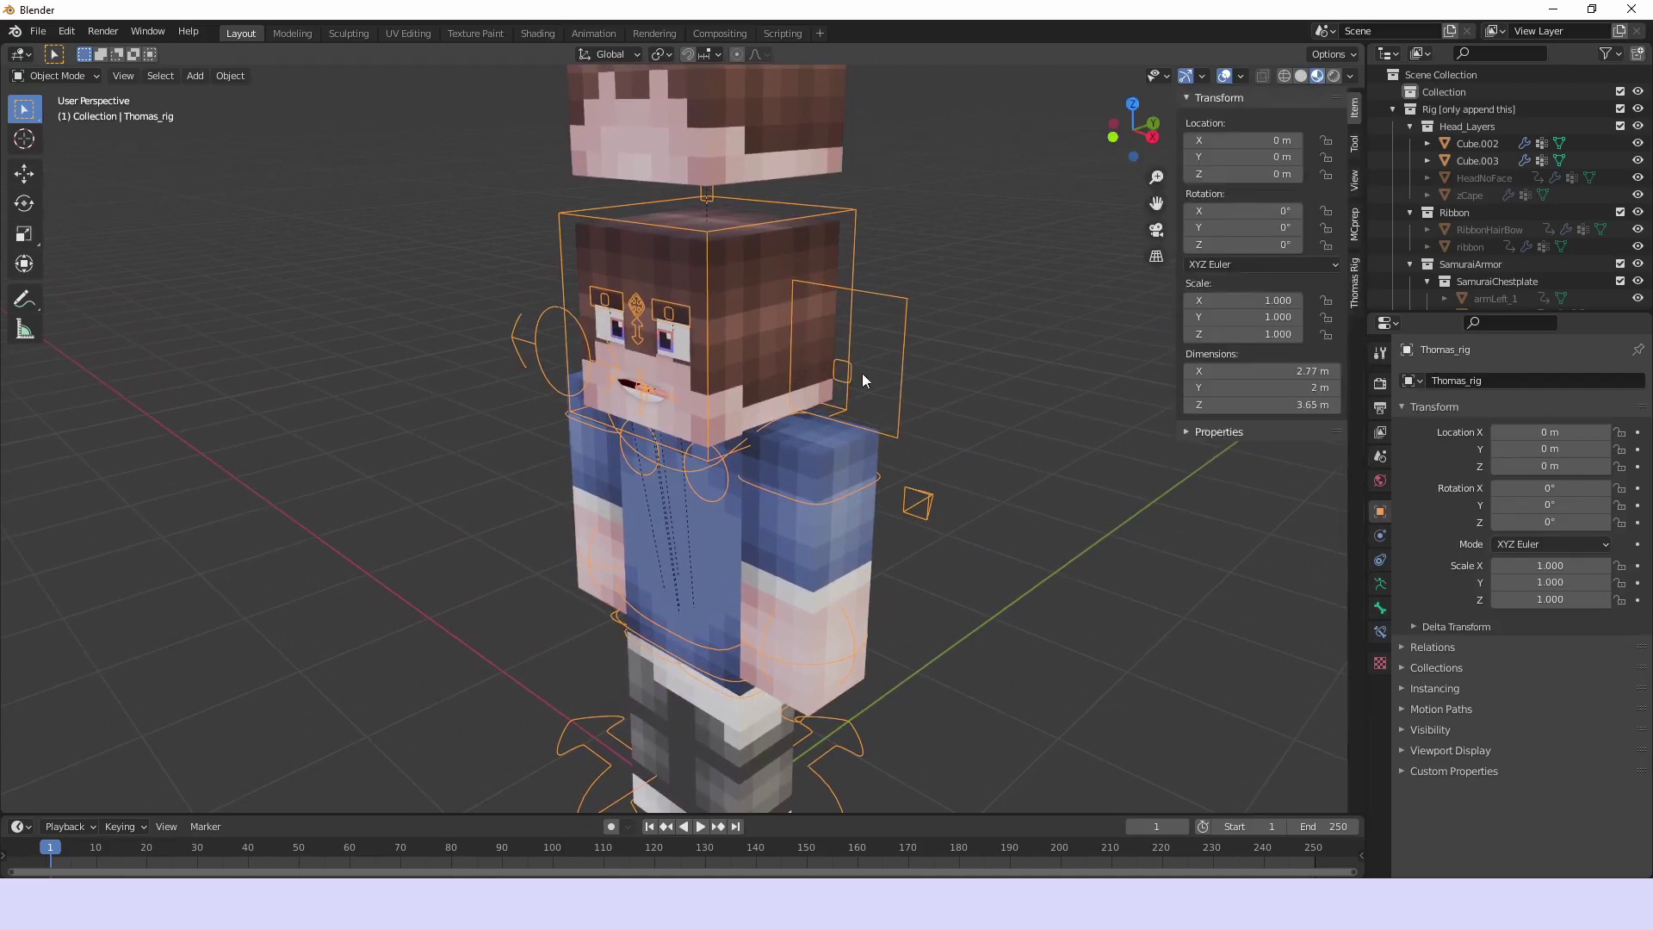
middle_click_drag(861, 373, 964, 353)
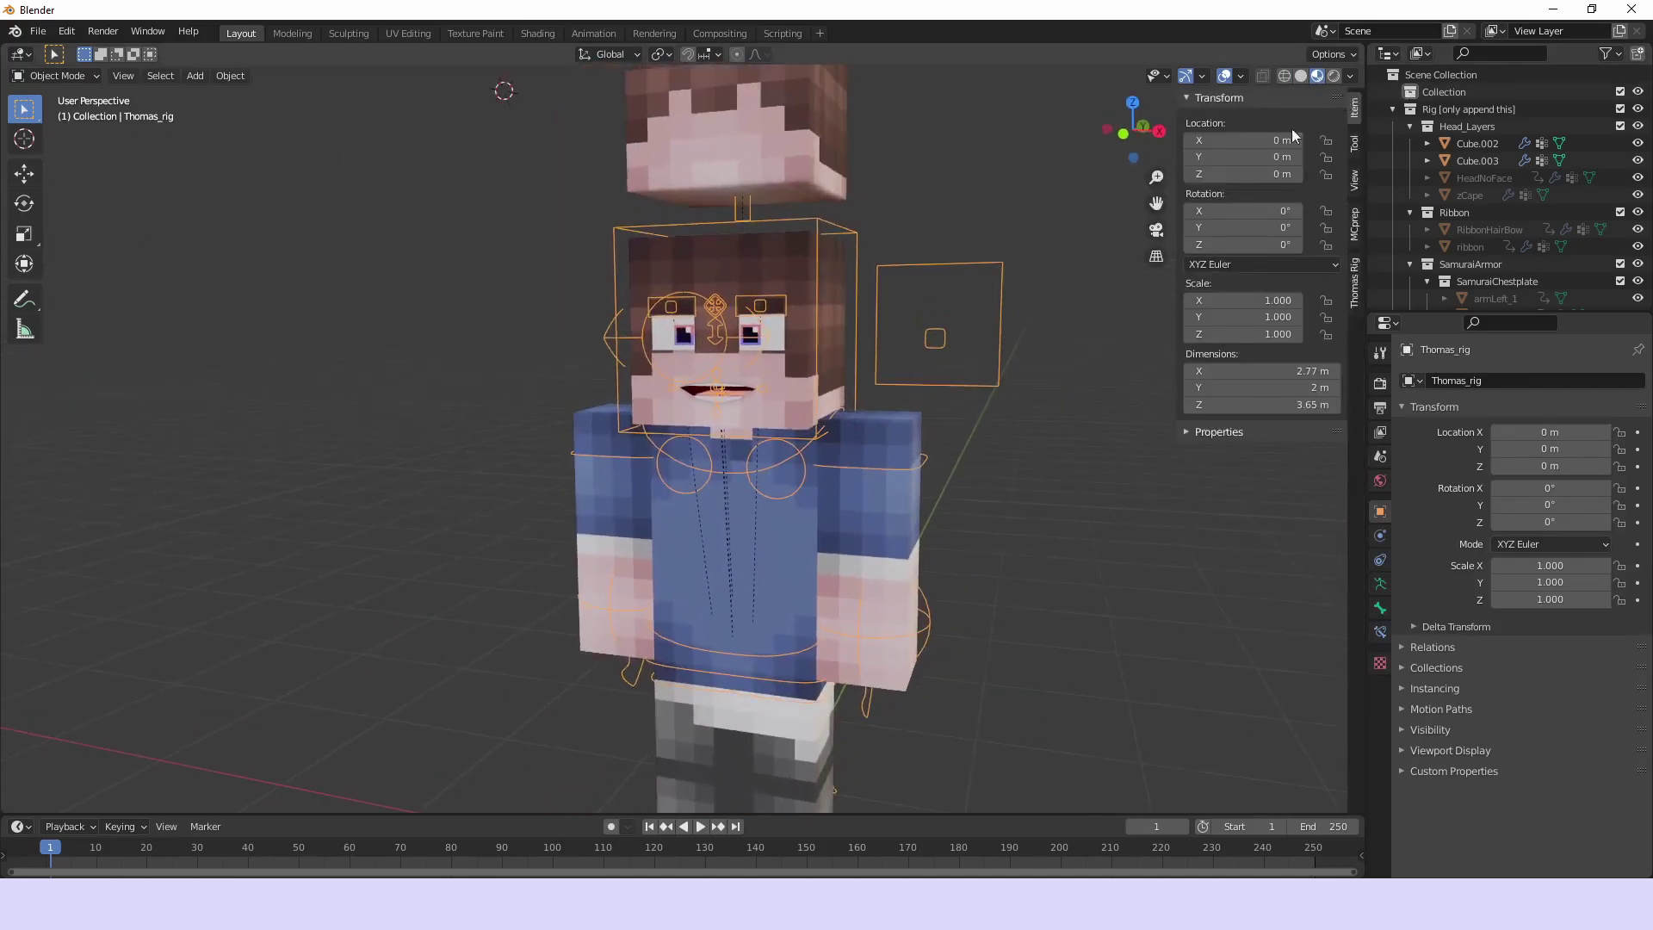
left_click(1355, 286)
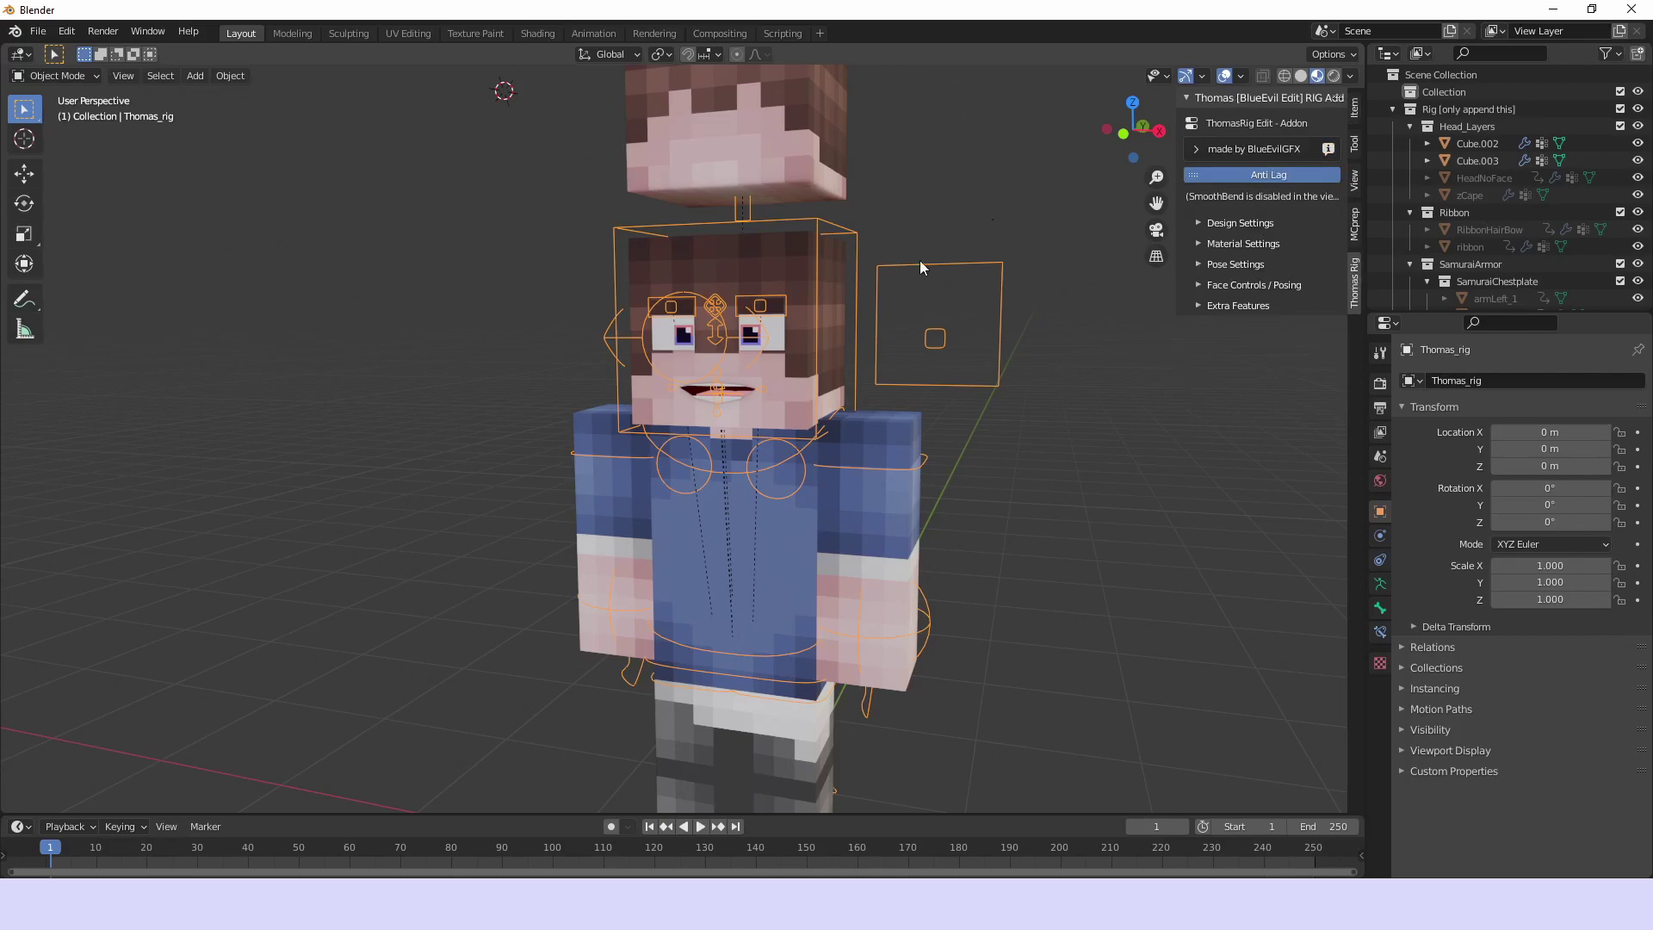
Turn off Anti Lag, bend the character's right arm by moving its IK control, and examine the elbow in Object Mode
left_click(1232, 175)
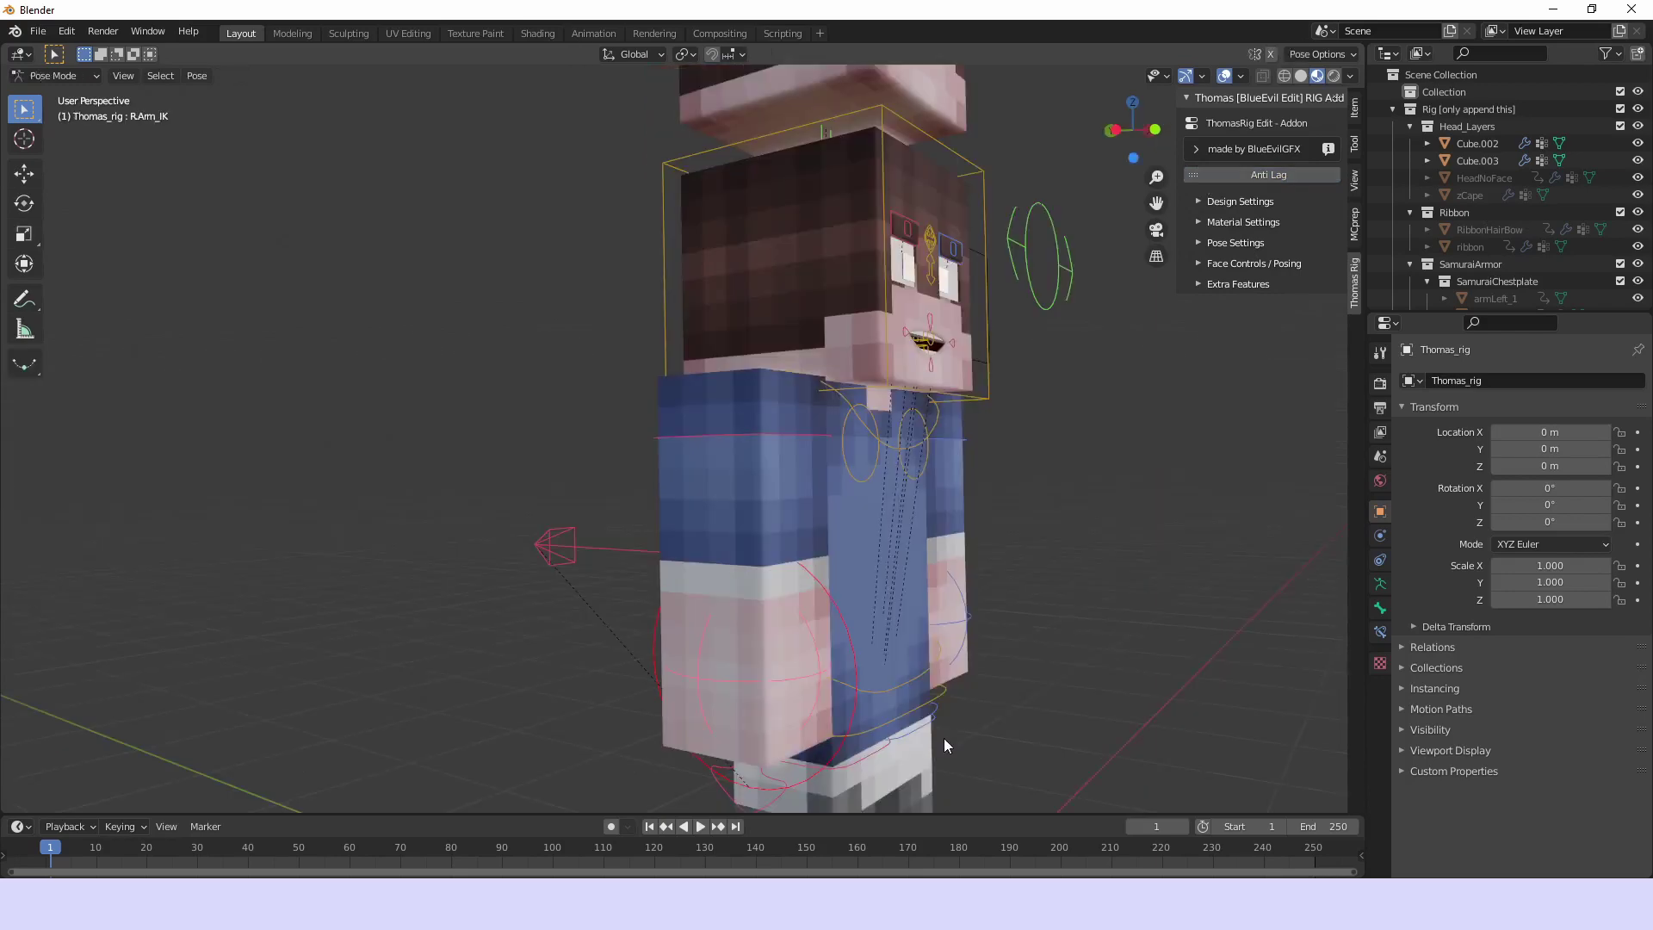
key("g")
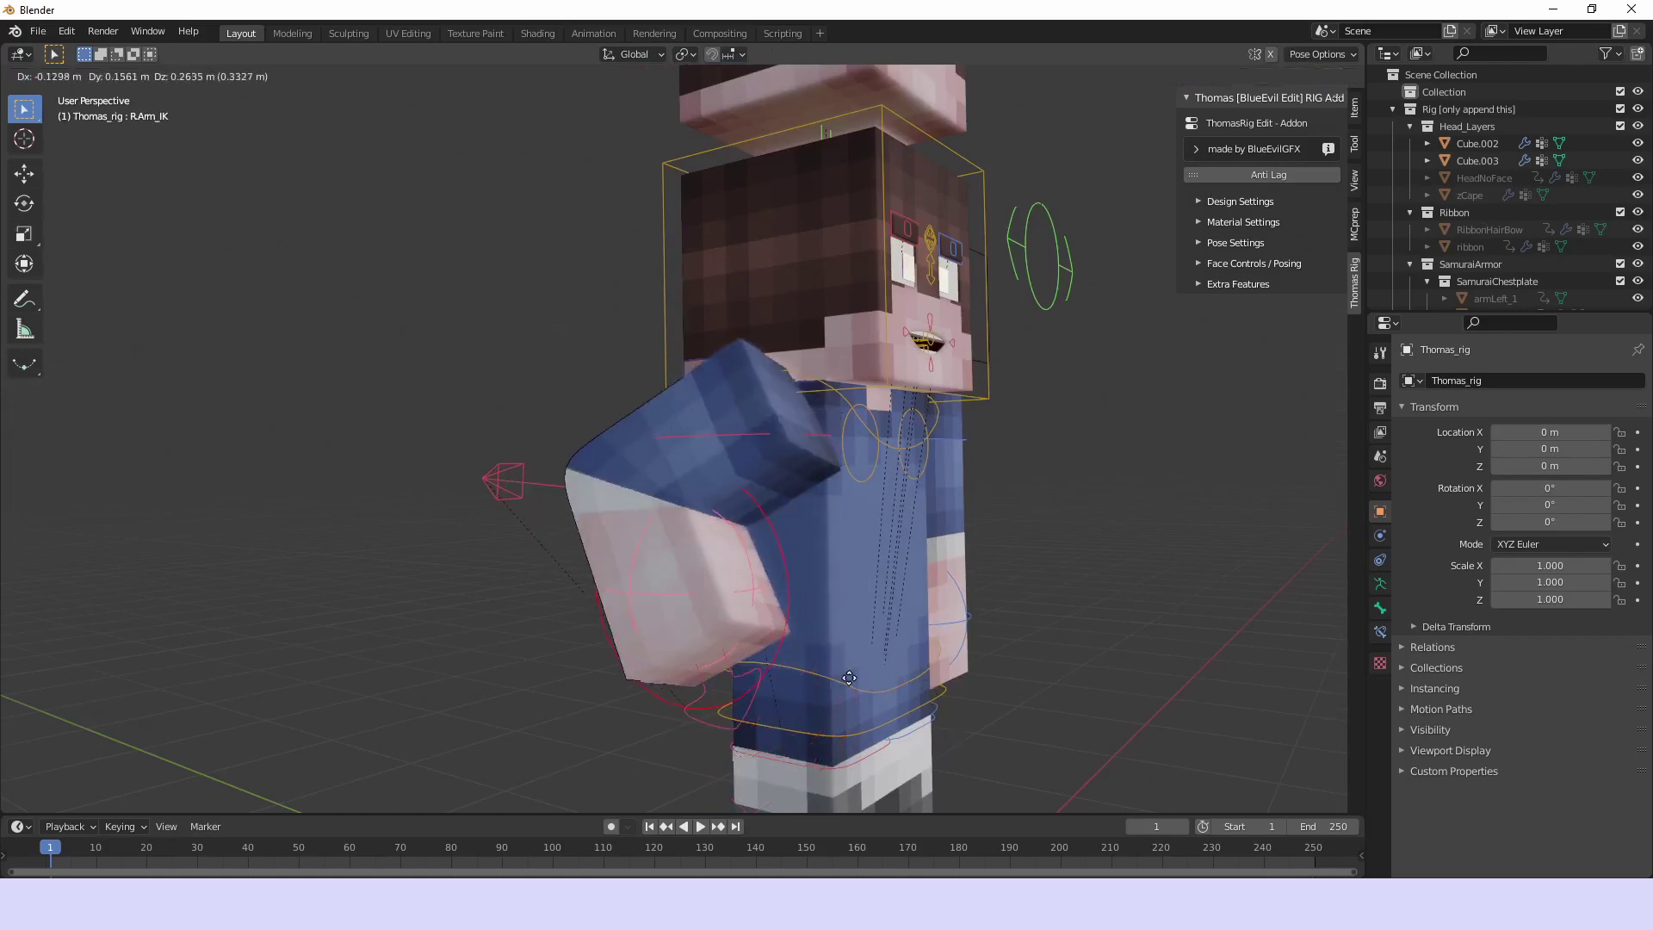
left_click(876, 656)
middle_click_drag(876, 656, 878, 655)
scroll(633, 449, "up", 5)
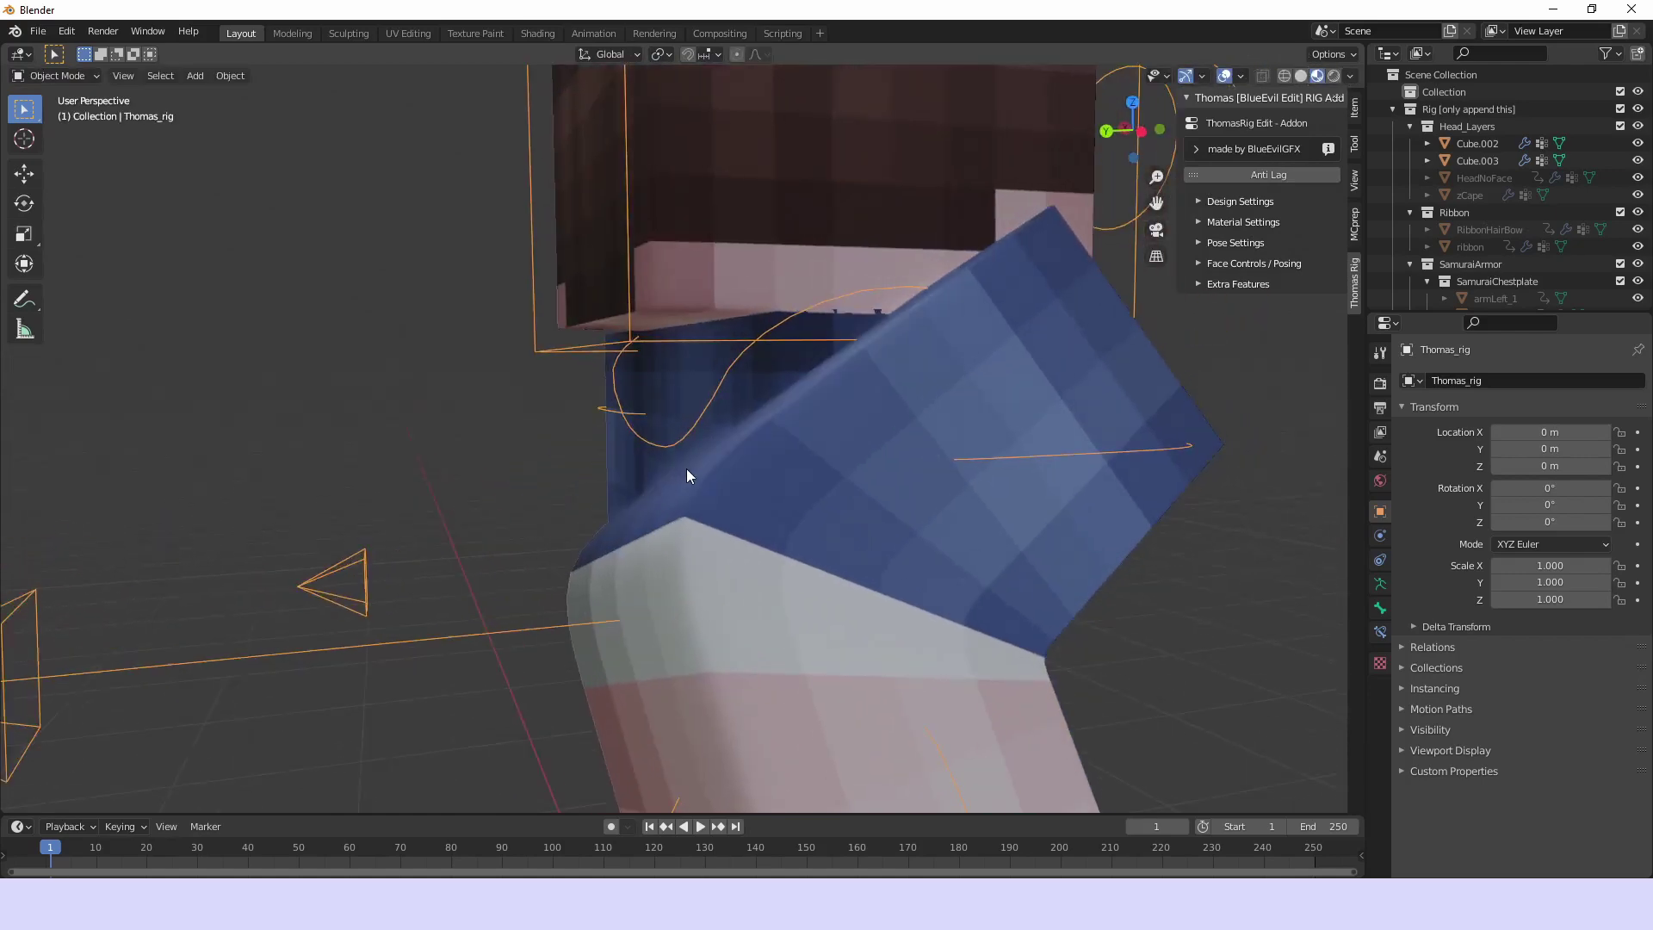
scroll(835, 477, "down", 2)
key("ctrl+Tab")
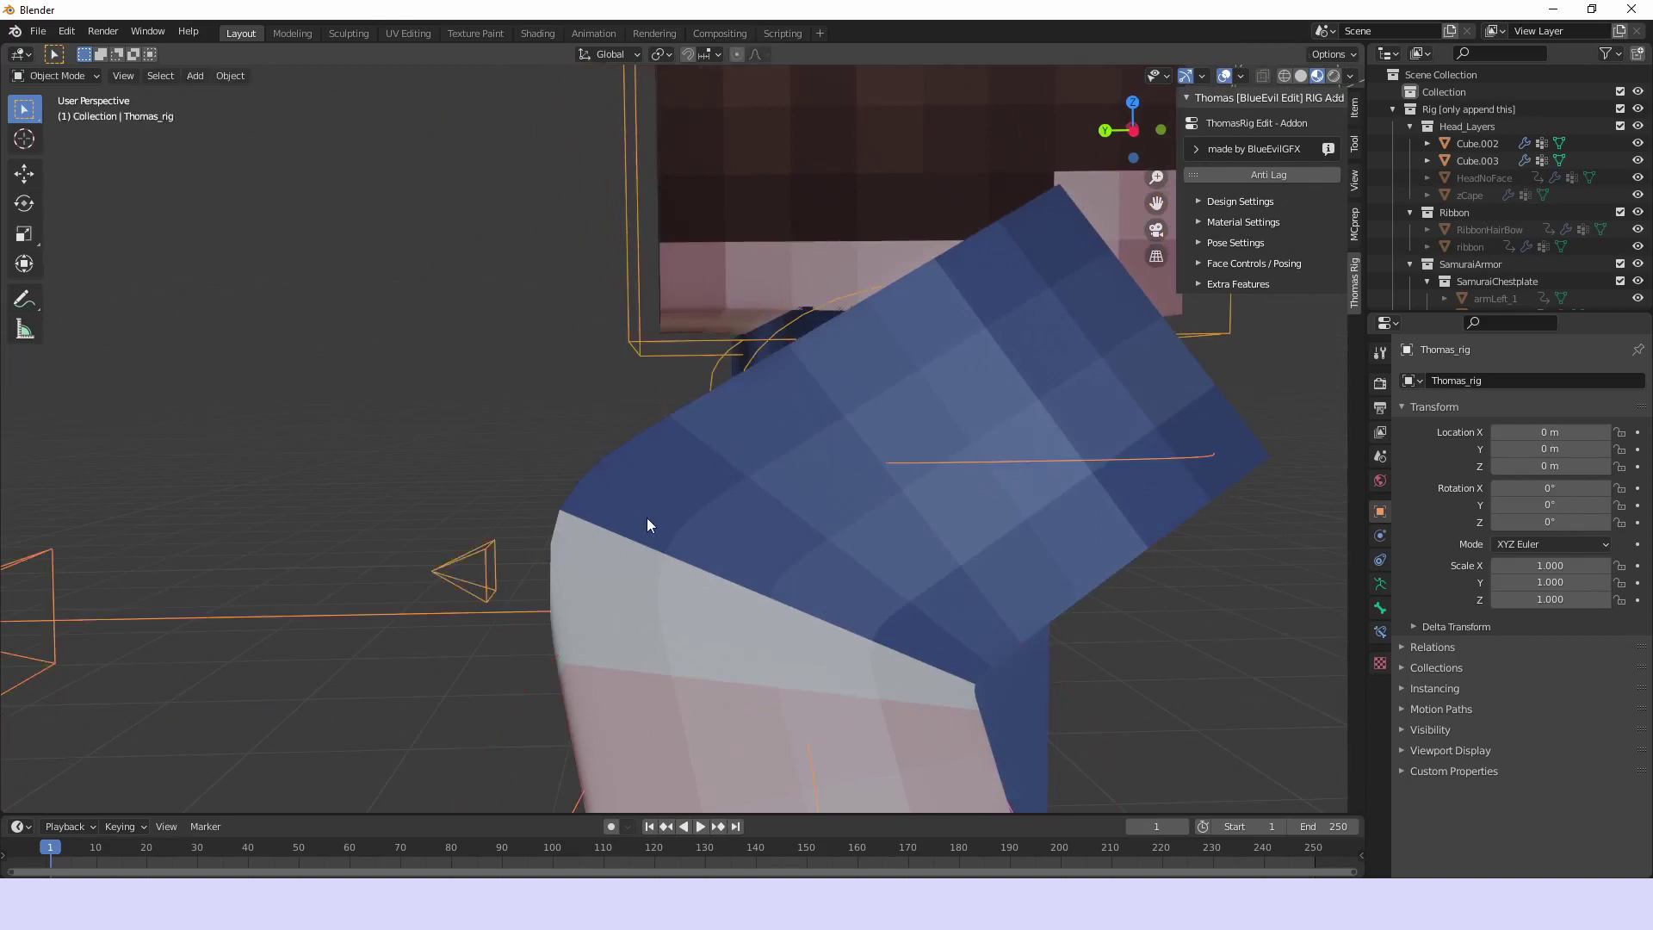
Select the right arm mesh, reselect the Thomas_rig armature and turn Anti Lag back on
left_click(649, 518)
scroll(647, 517, "down", 2)
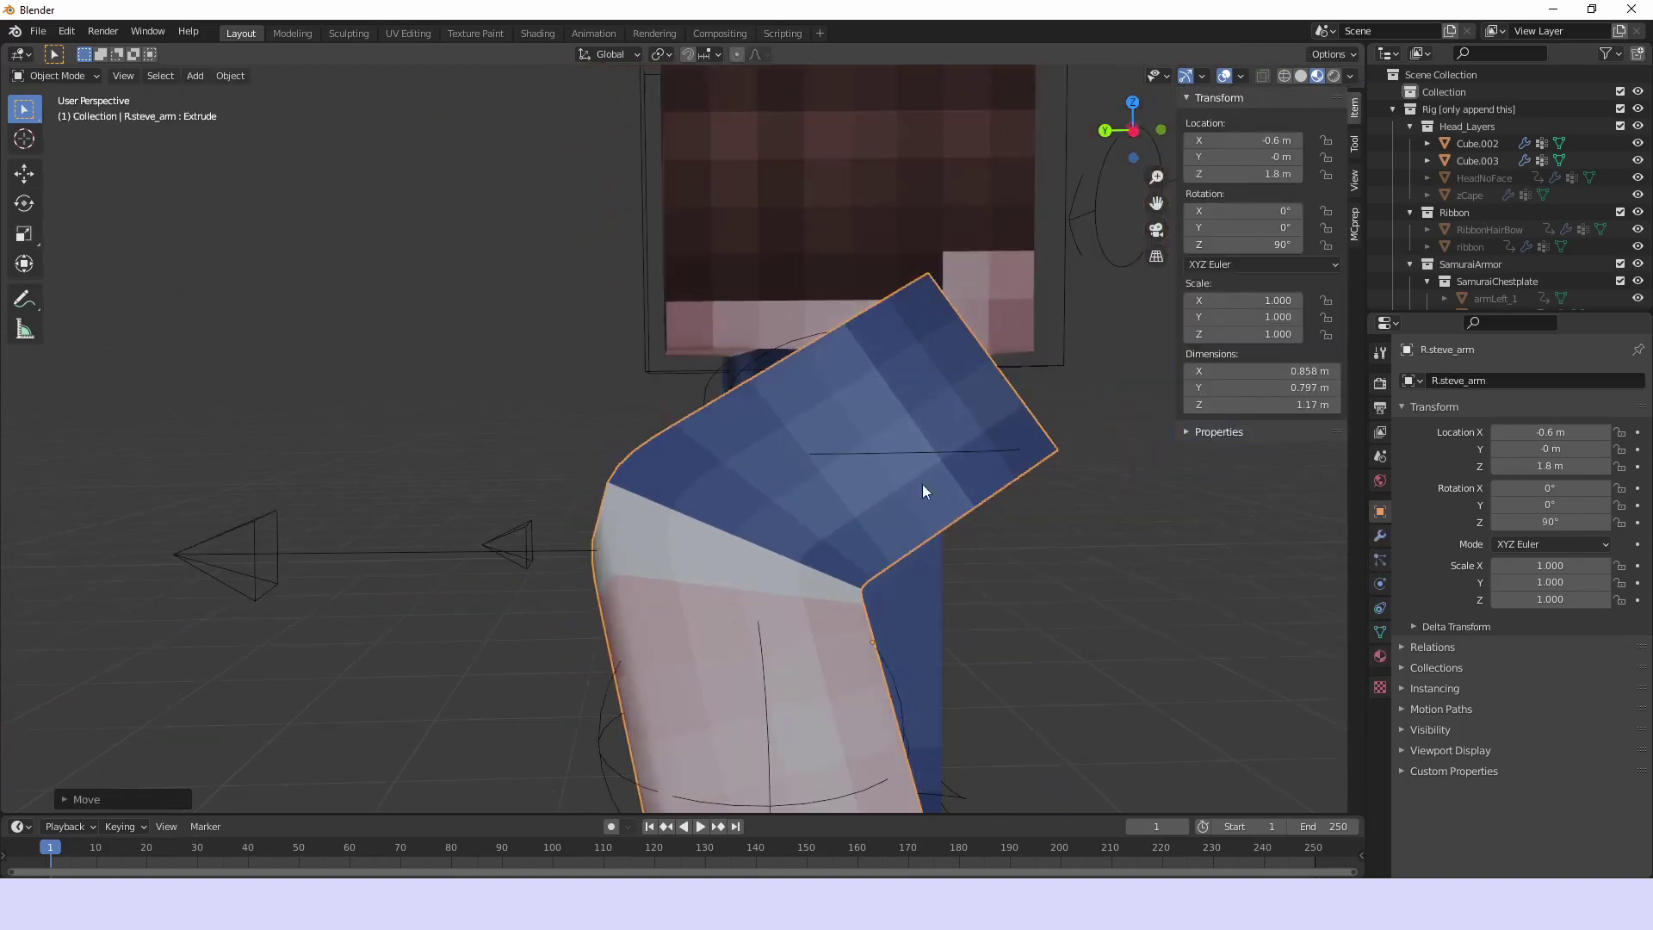
left_click(1063, 337)
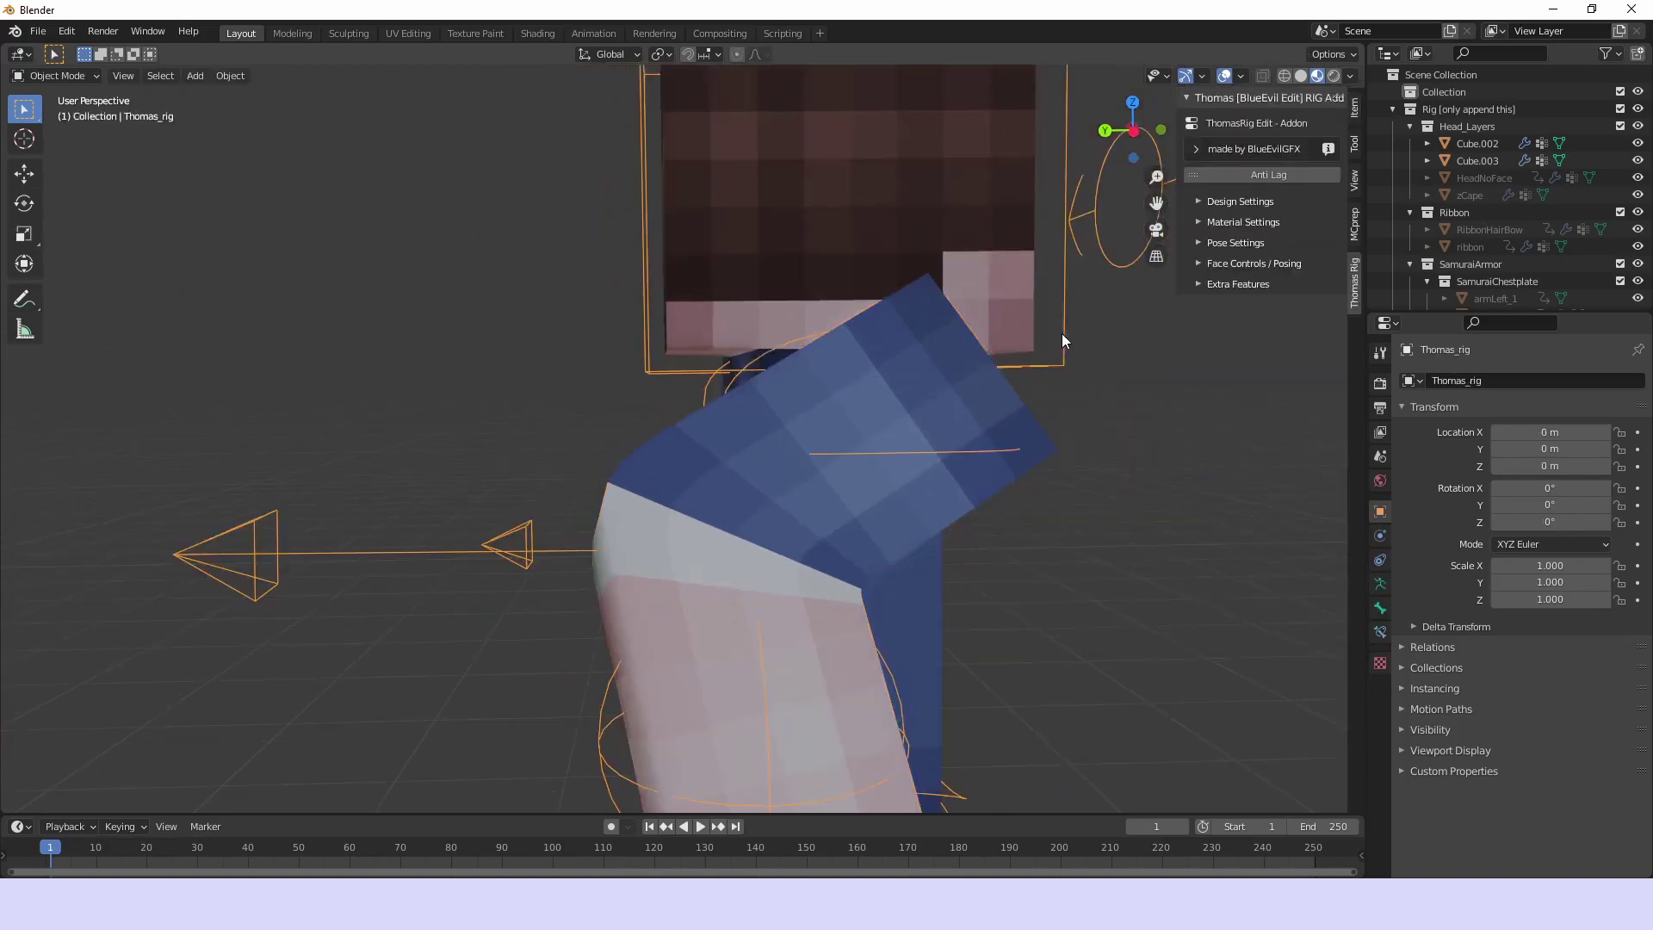
left_click(1214, 174)
Check the bent arm in Pose Mode, undo the right arm's pose changes and return to Object Mode
middle_click_drag(521, 525, 579, 499)
middle_click_drag(712, 466, 761, 540)
key("ctrl+Tab")
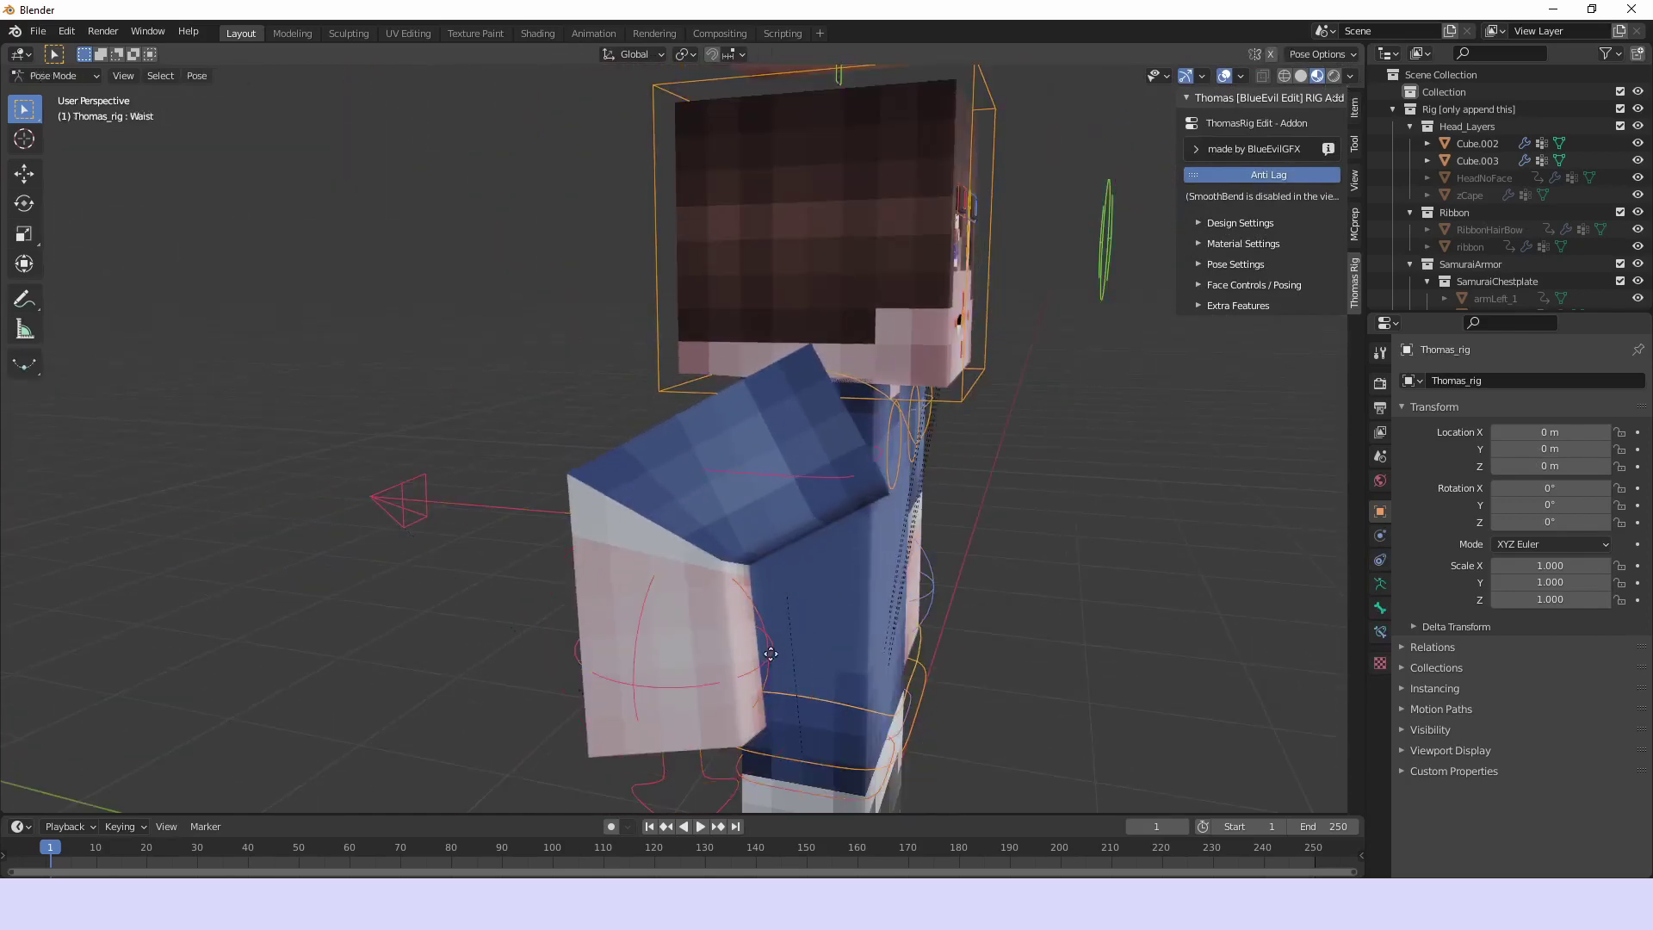
mouse_move(766, 633)
left_mouse_down()
mouse_move(672, 594)
mouse_move(706, 740)
mouse_move(775, 627)
left_mouse_up()
key("ctrl+z")
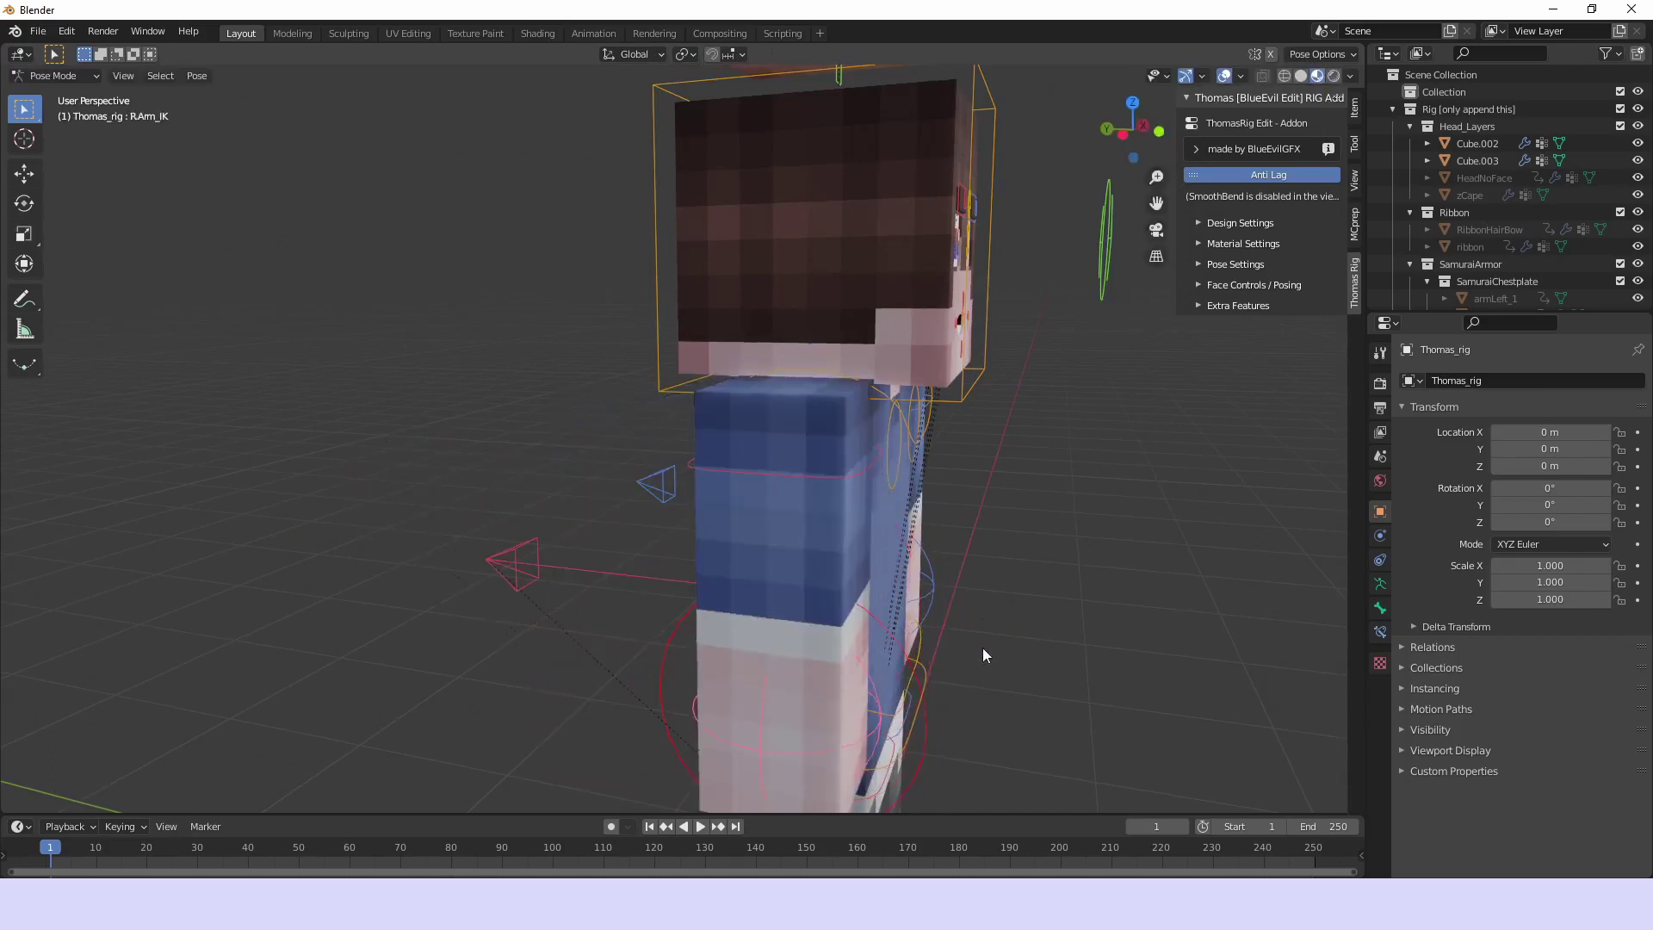
middle_click_drag(983, 648, 844, 513)
key("ctrl+Tab")
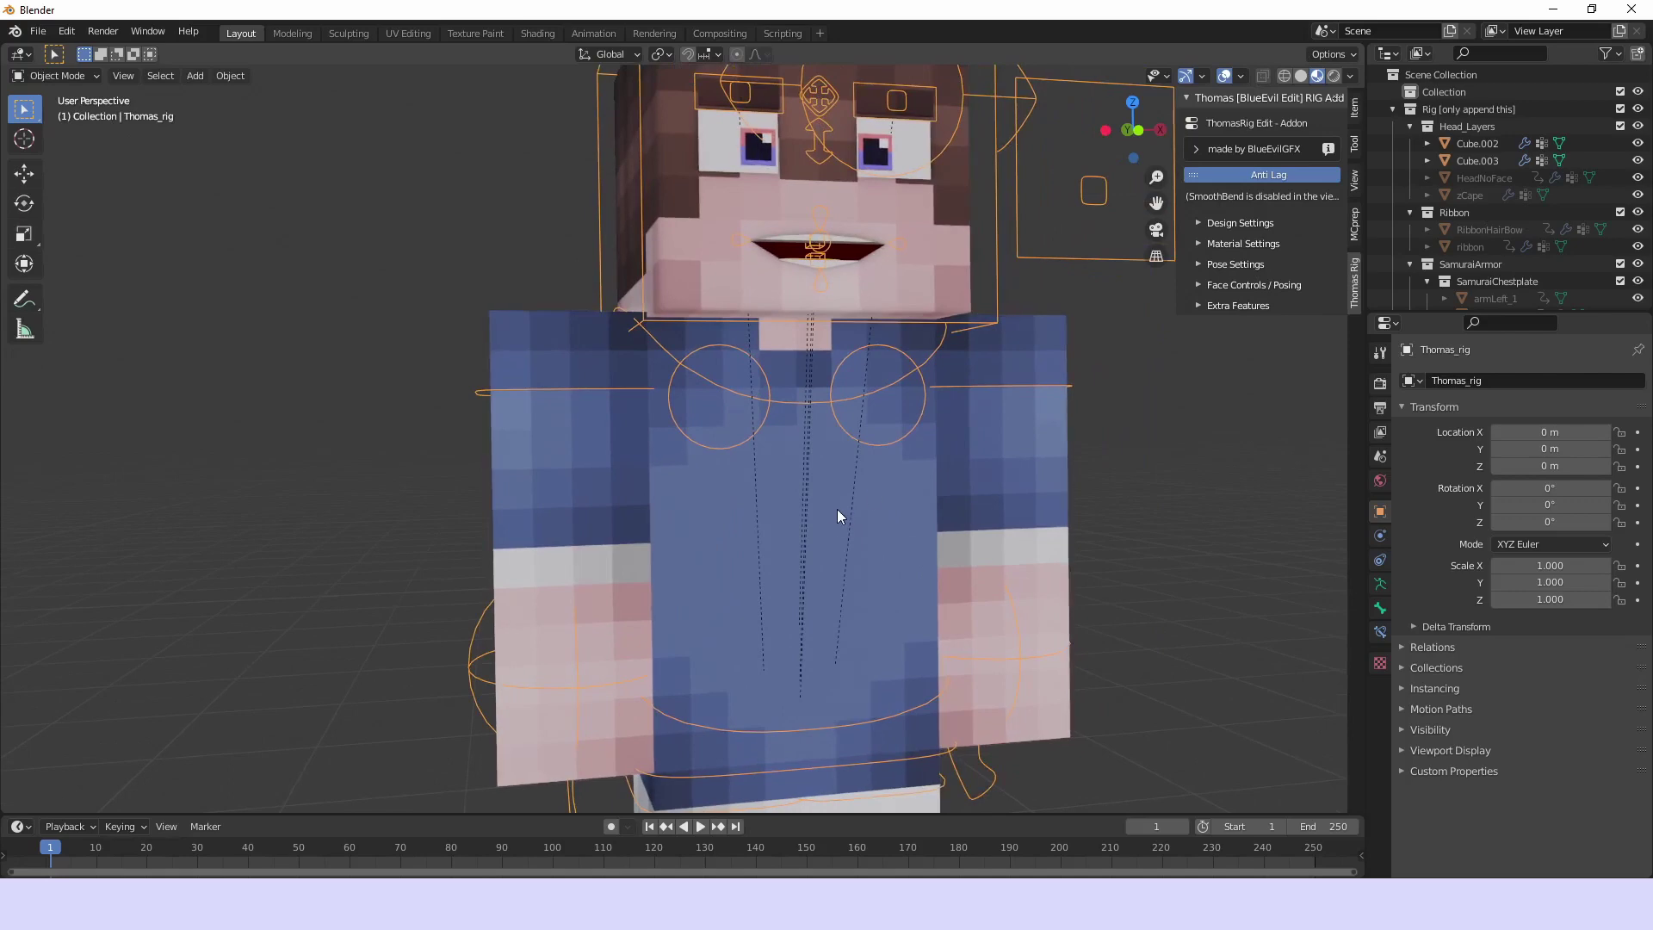
Open the rig's manual, read its table of contents and Custom UI notes on control types, and close it
left_click(1330, 153)
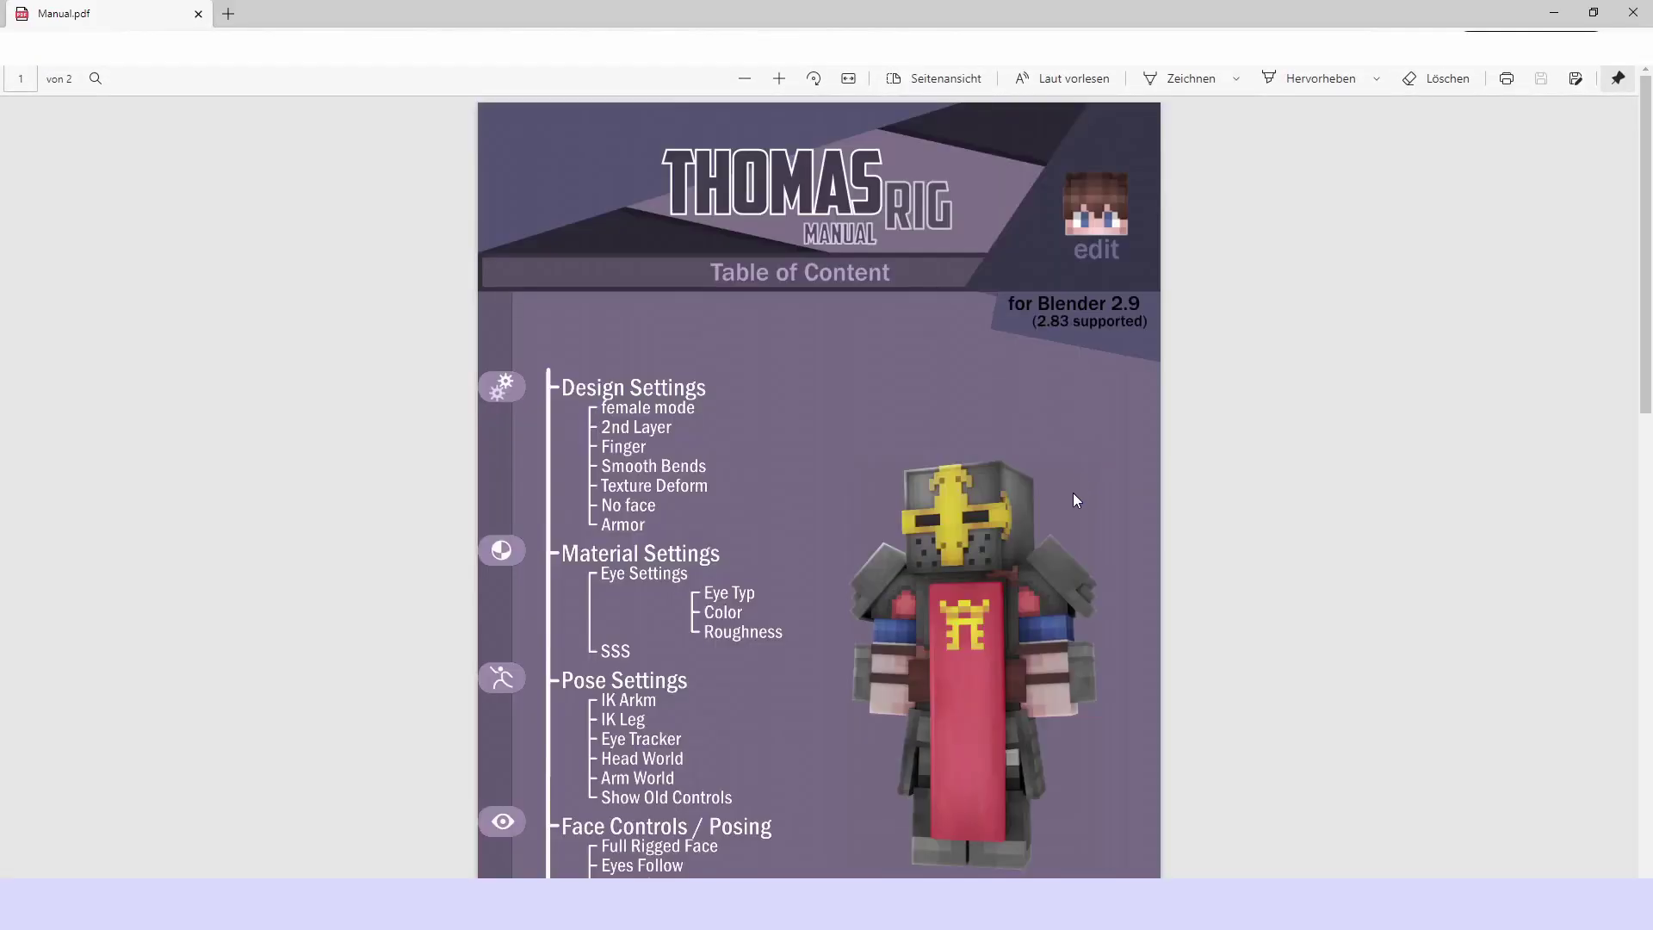
scroll(1329, 496, "down", 4)
scroll(1263, 592, "up", 1)
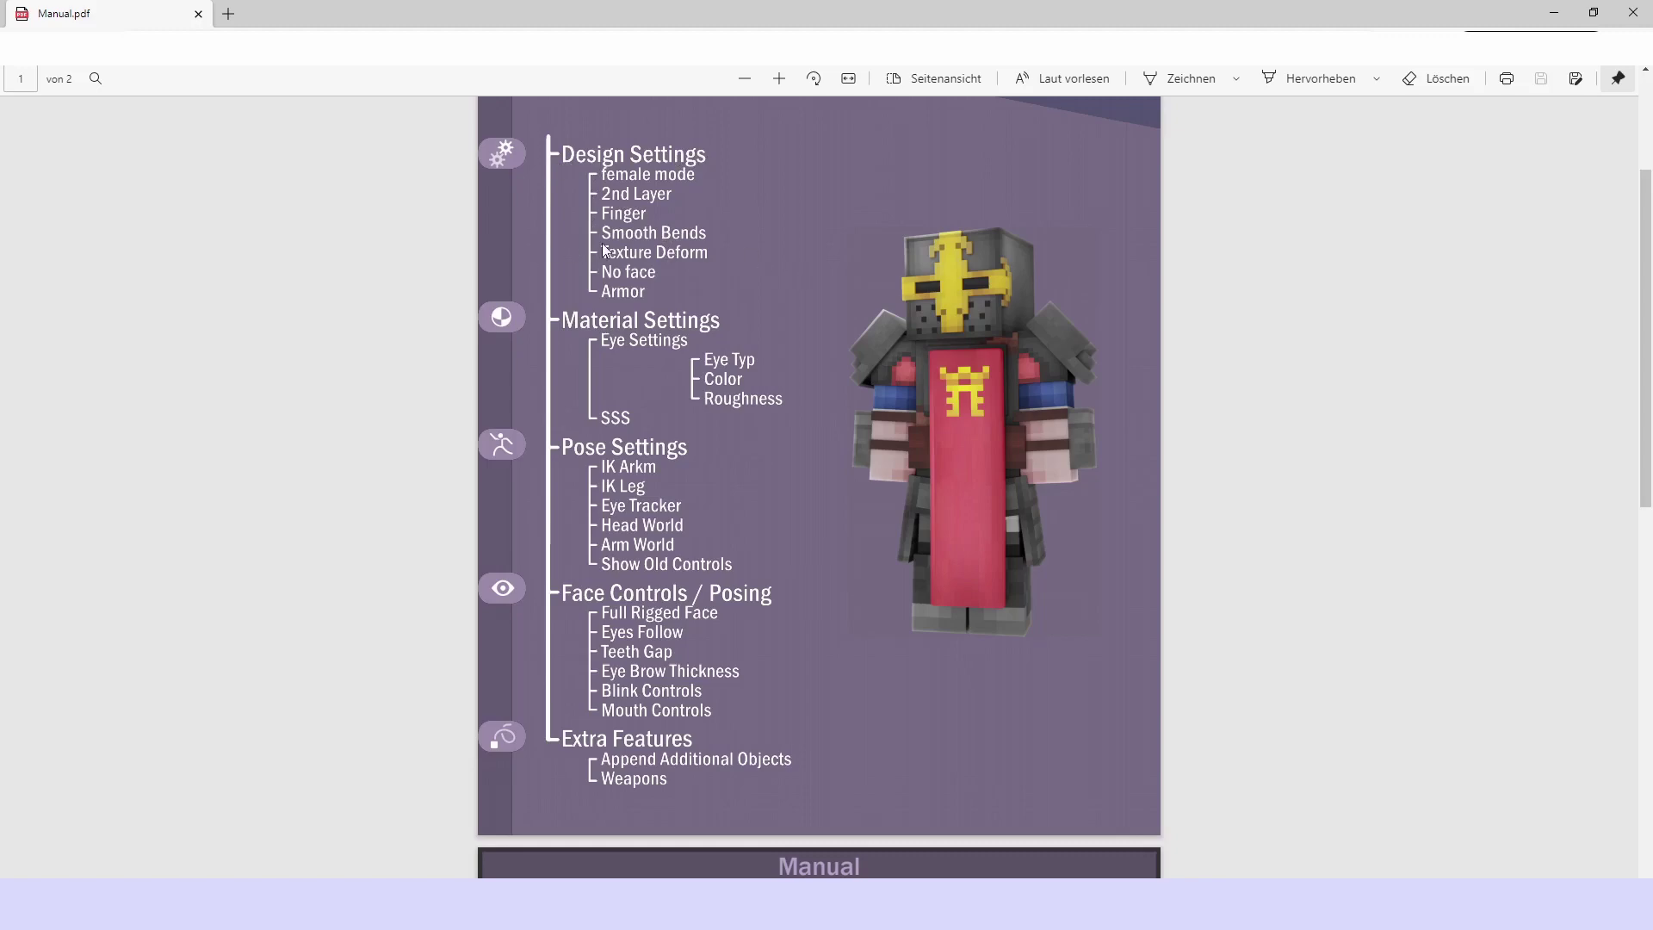
scroll(716, 421, "down", 2)
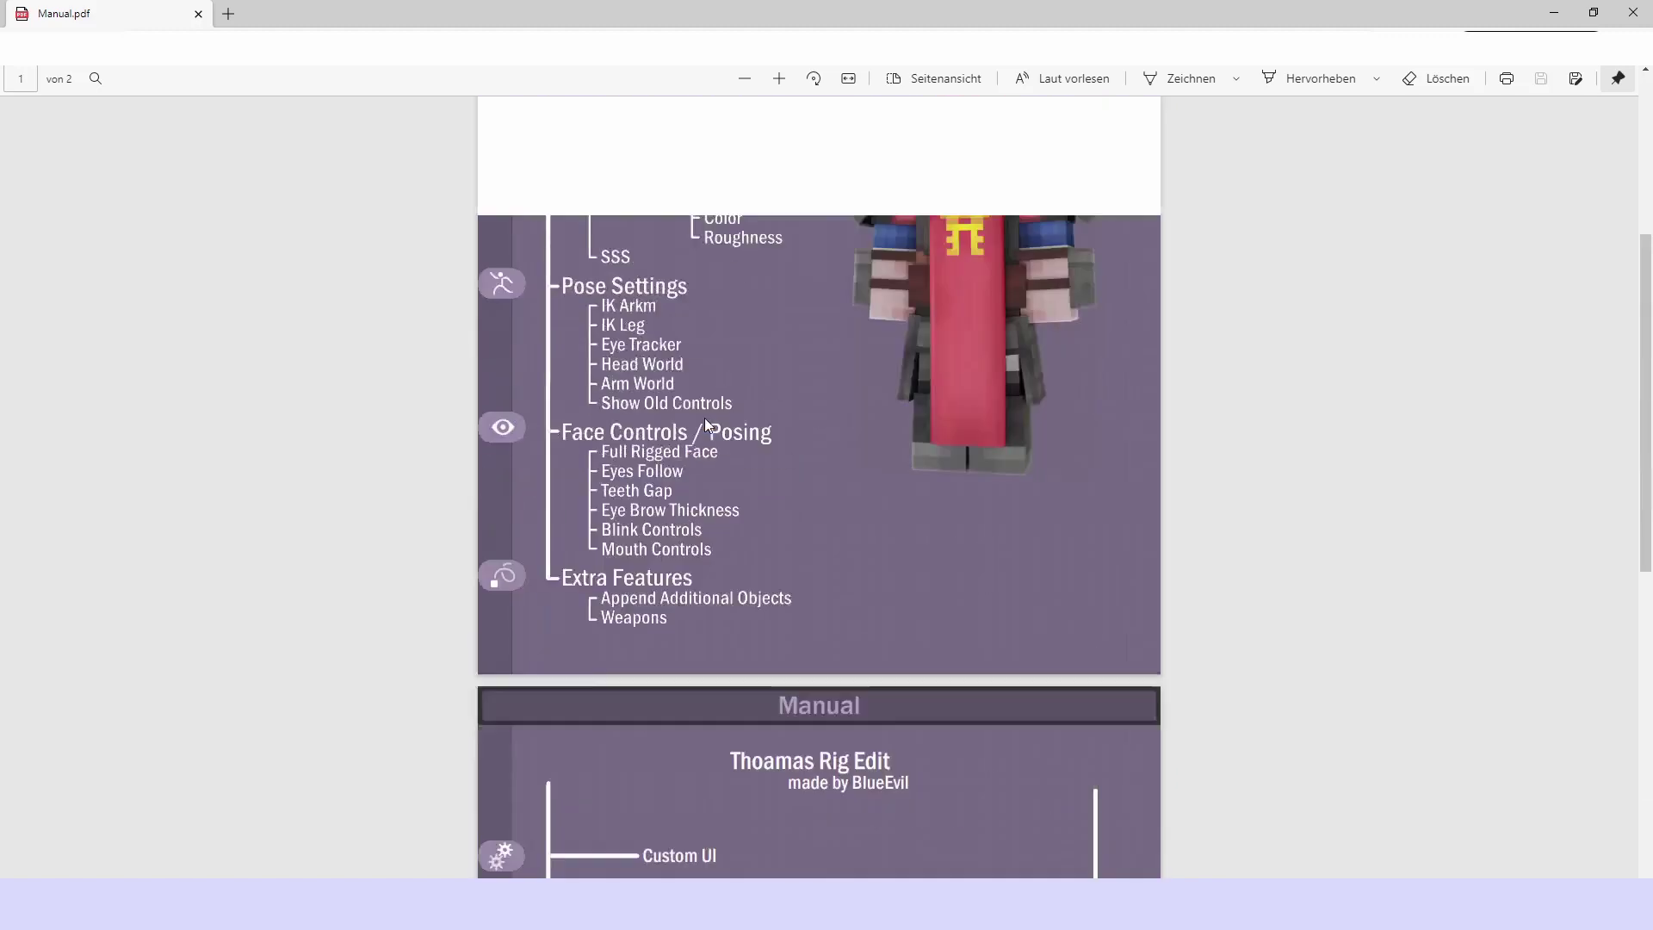
scroll(704, 417, "down", 7)
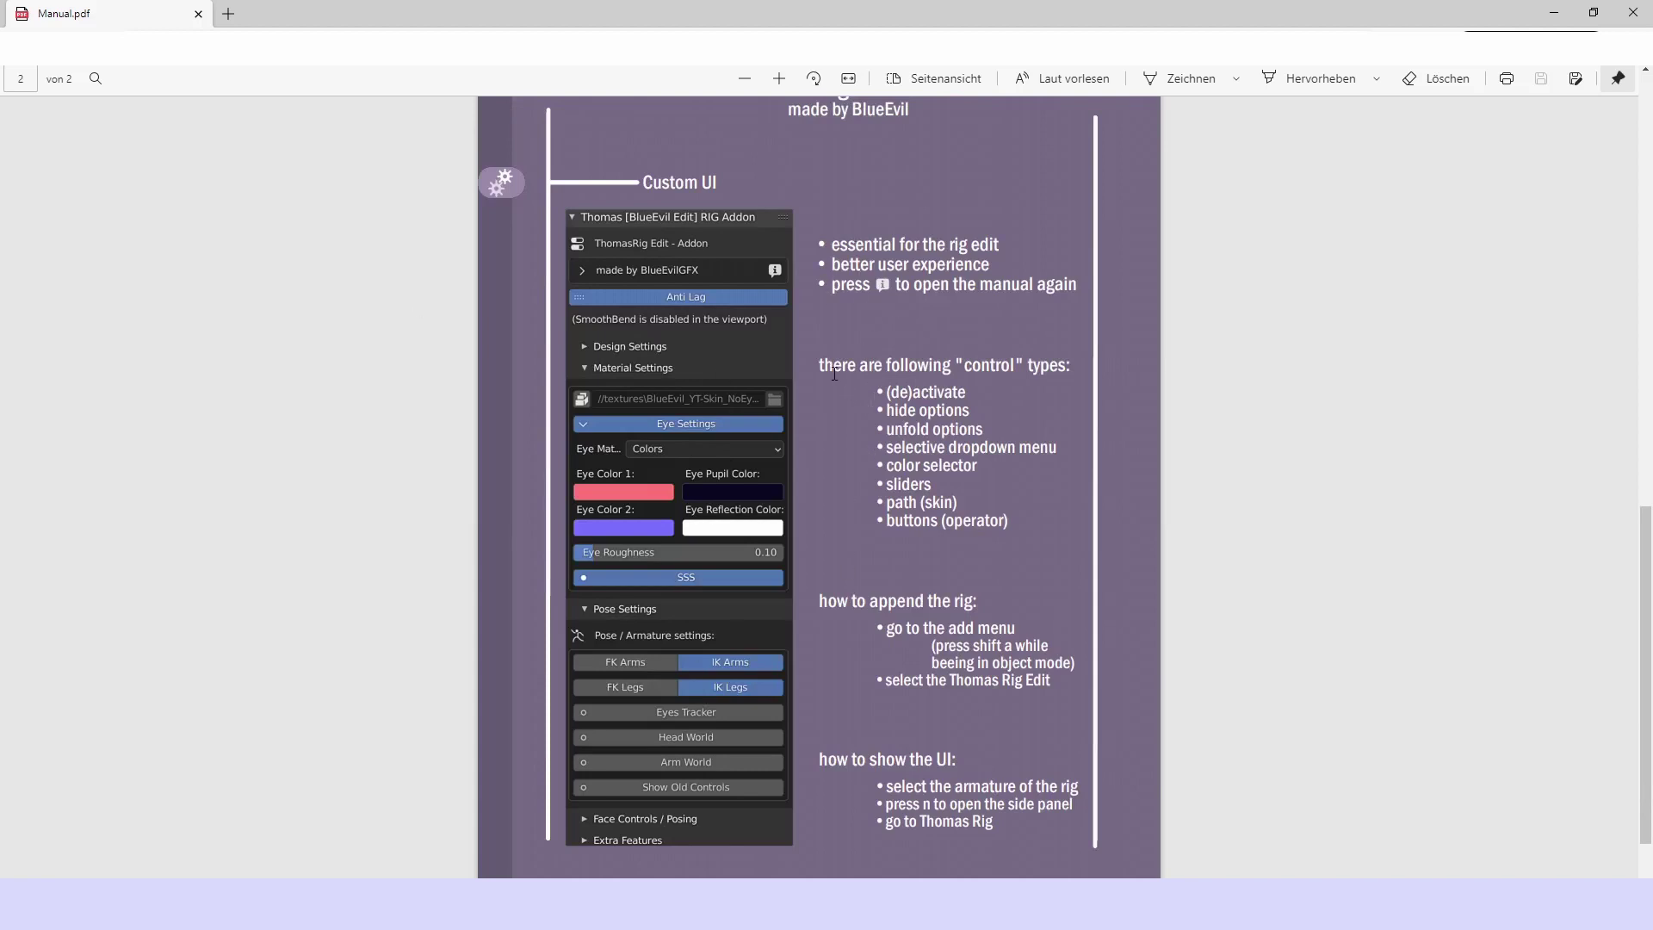
left_click_drag(834, 373, 1074, 369)
left_click(1310, 424)
left_click_drag(897, 388, 965, 394)
left_click(977, 395)
left_click(197, 15)
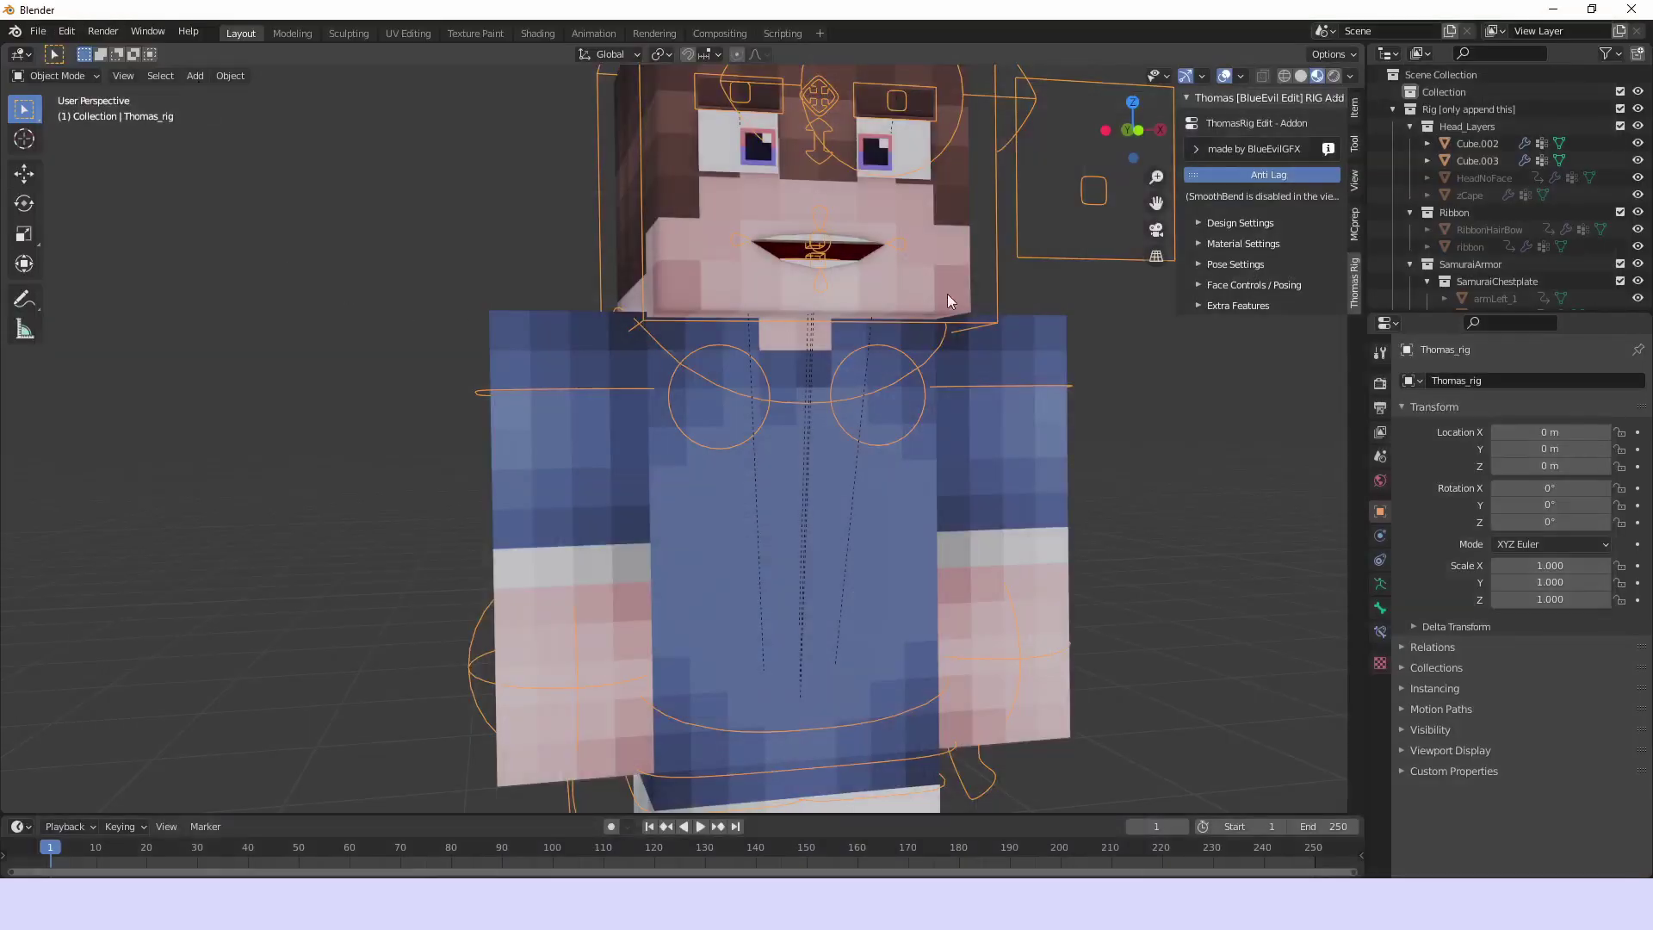
Expand the rig's Design Settings and enable Female Mode
left_click(1235, 223)
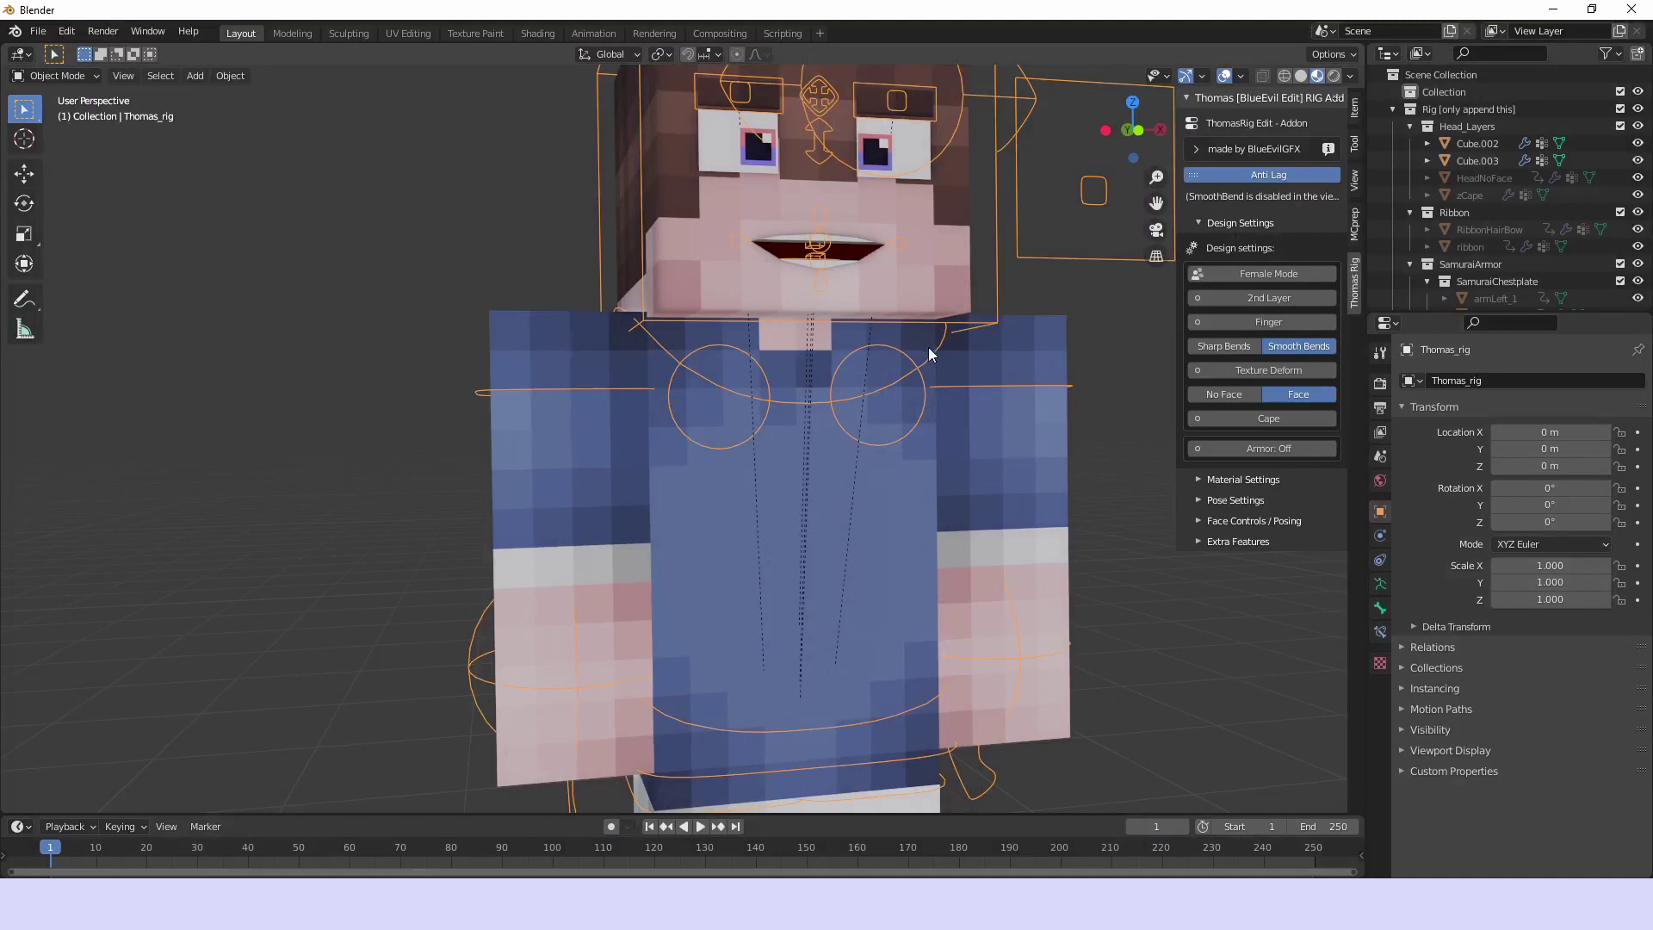
scroll(930, 353, "down", 4)
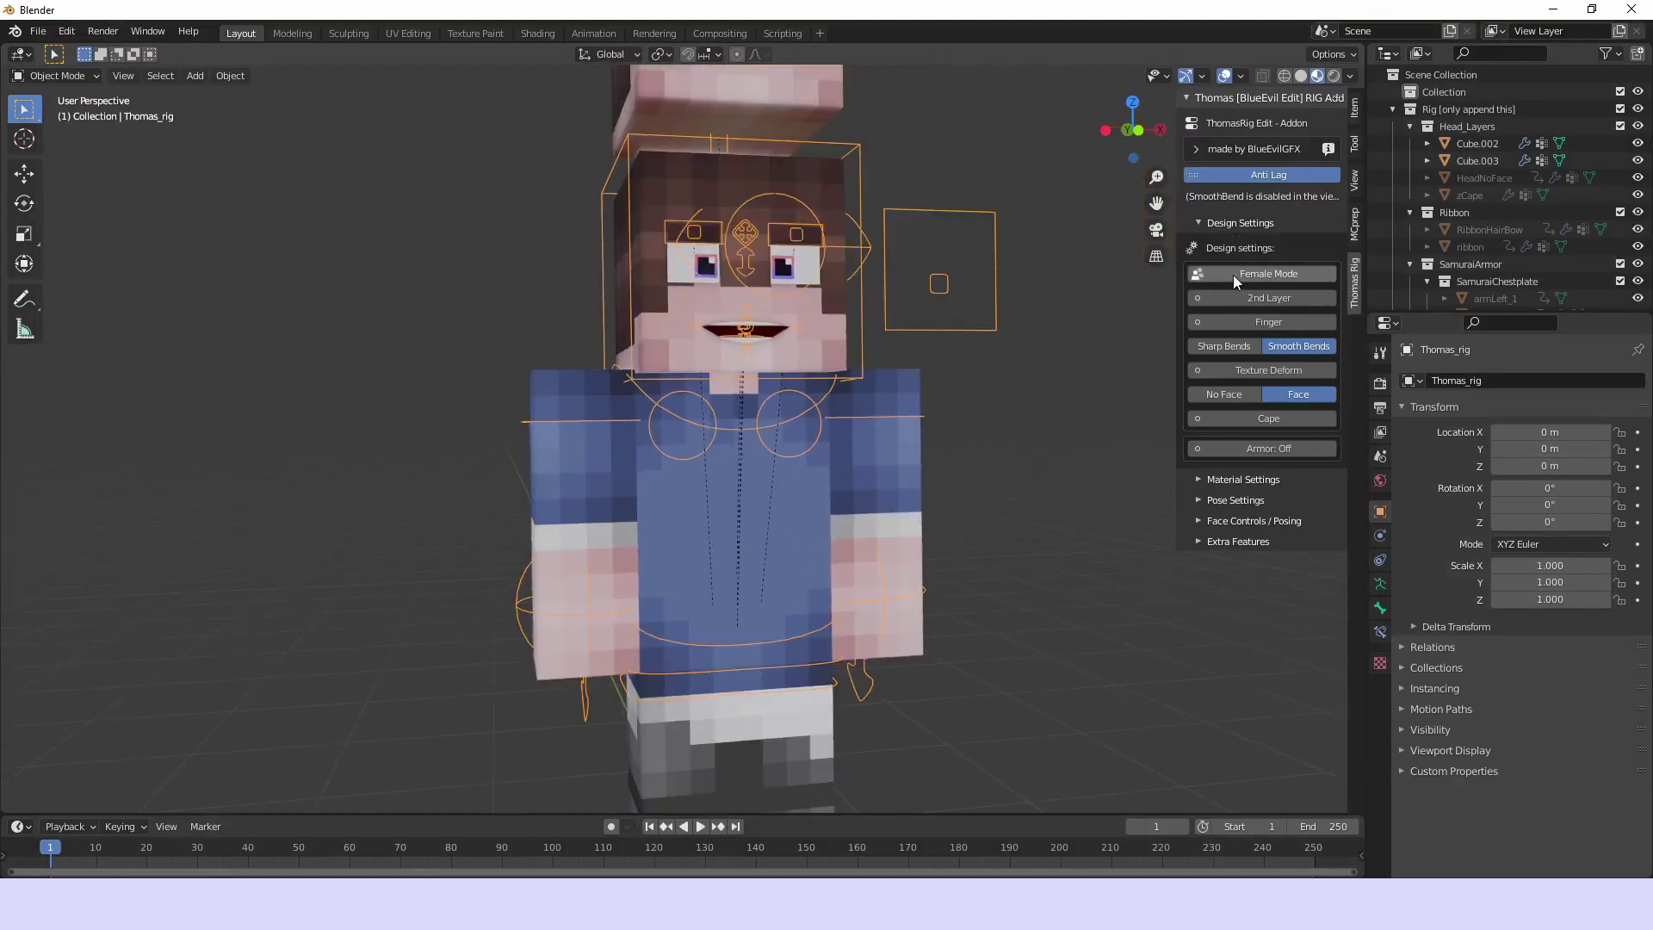
left_click(1232, 276)
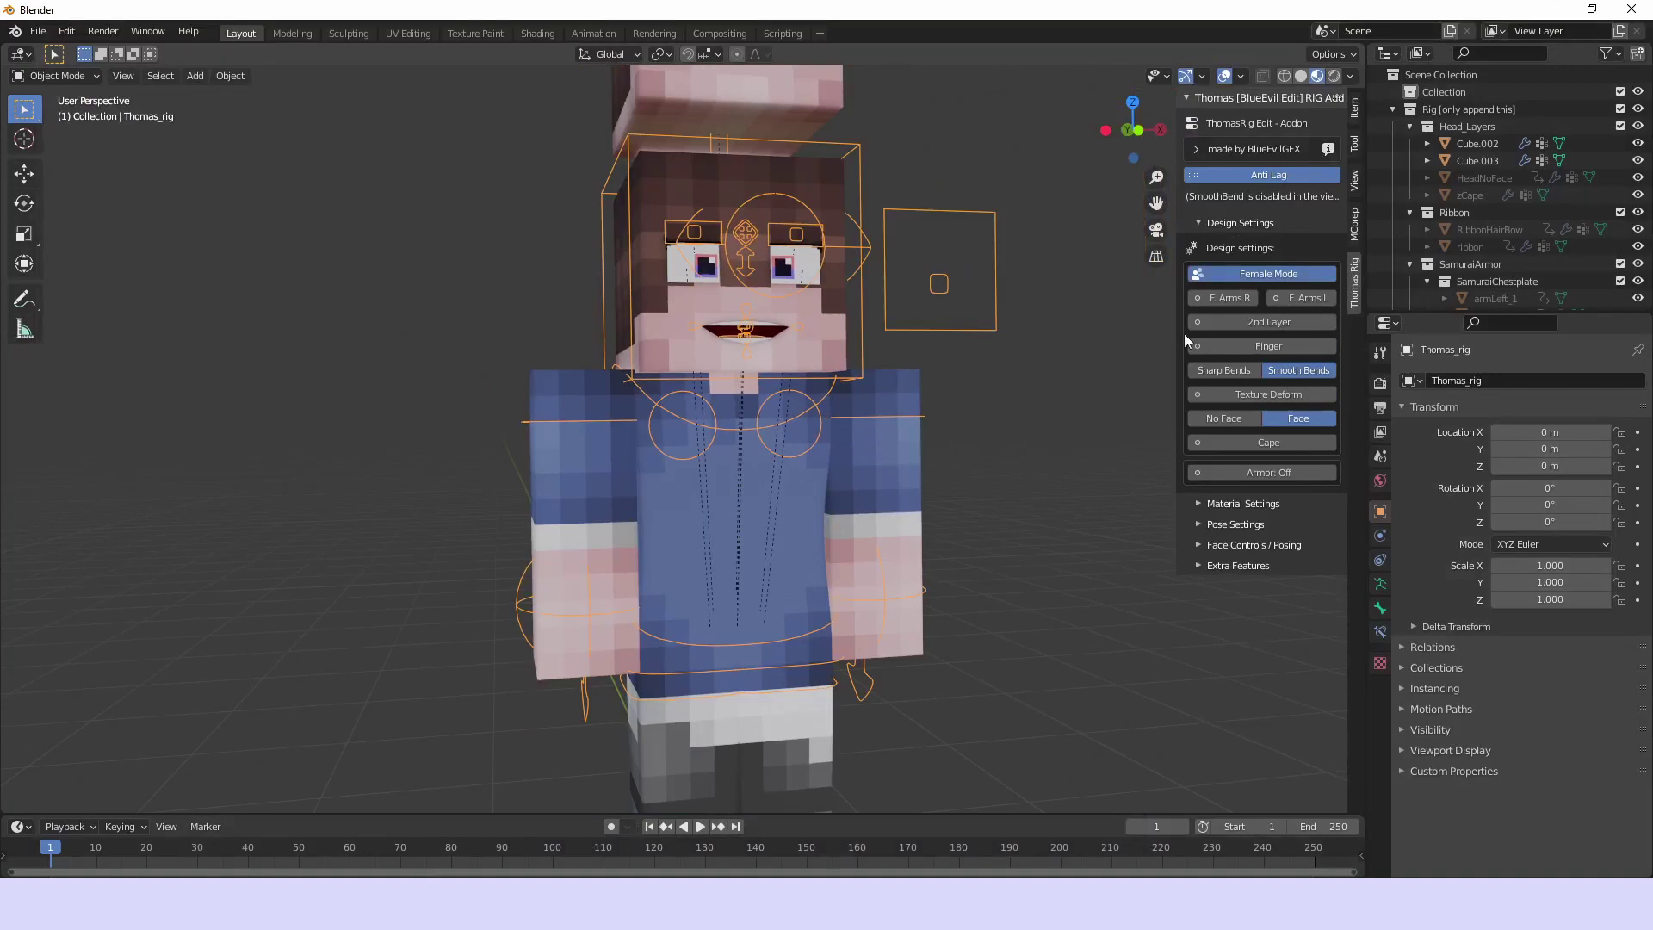
Enable F. Arms R and F. Arms L for slimmer arms and turn Female Mode off
left_click(1226, 307)
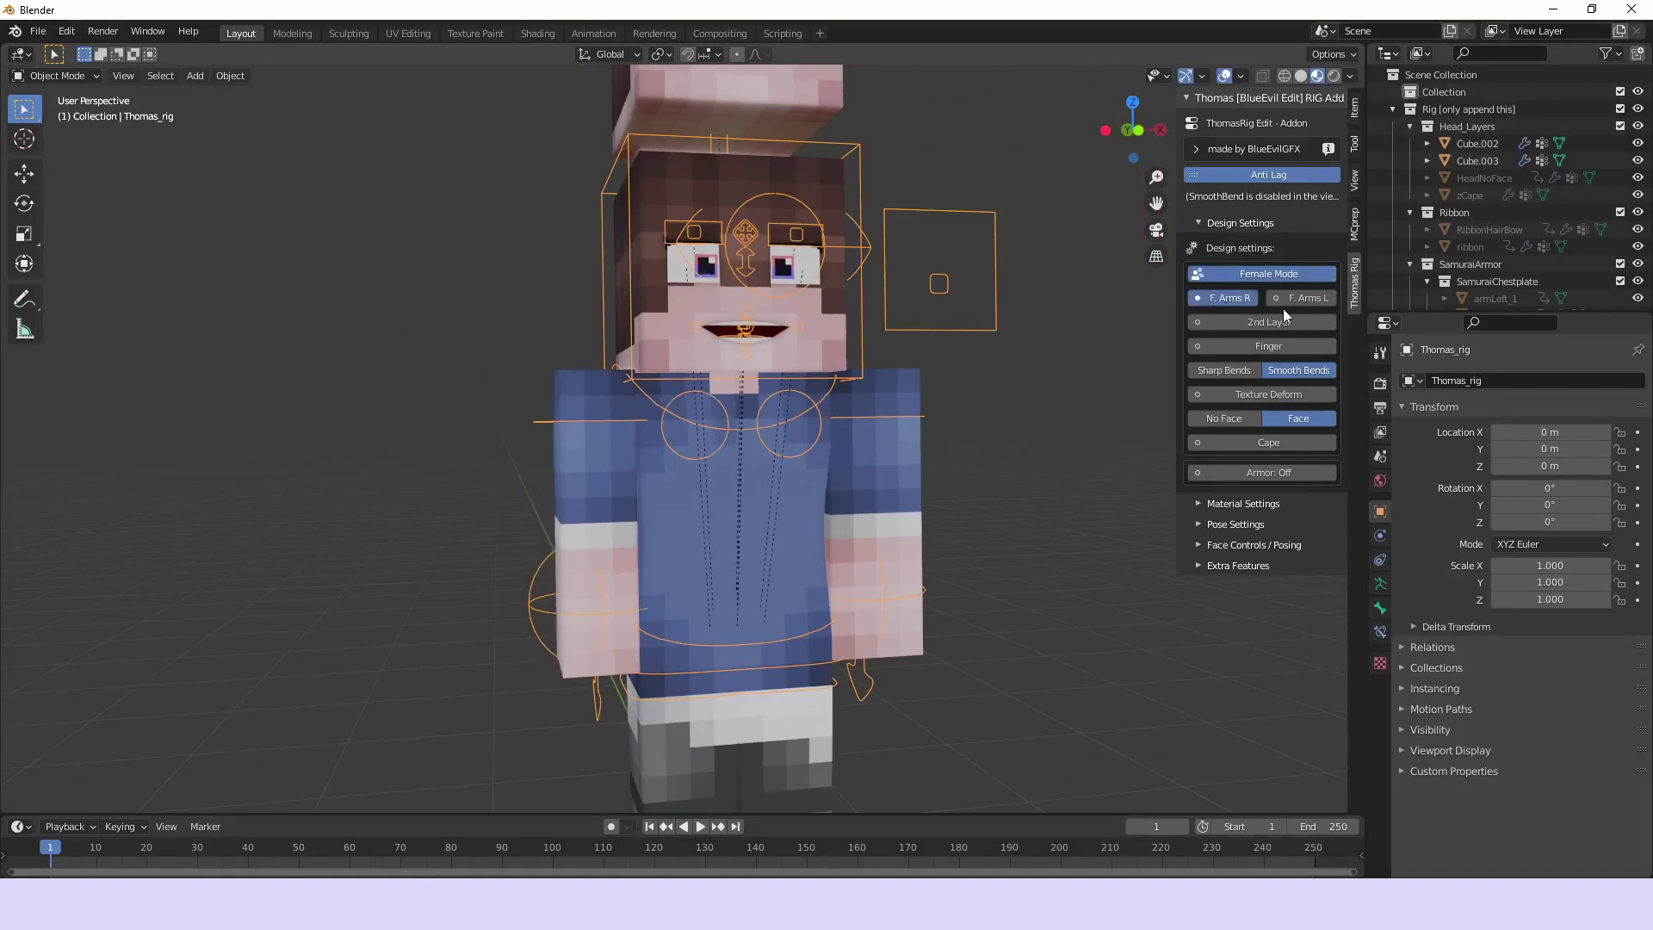
left_click(1305, 311)
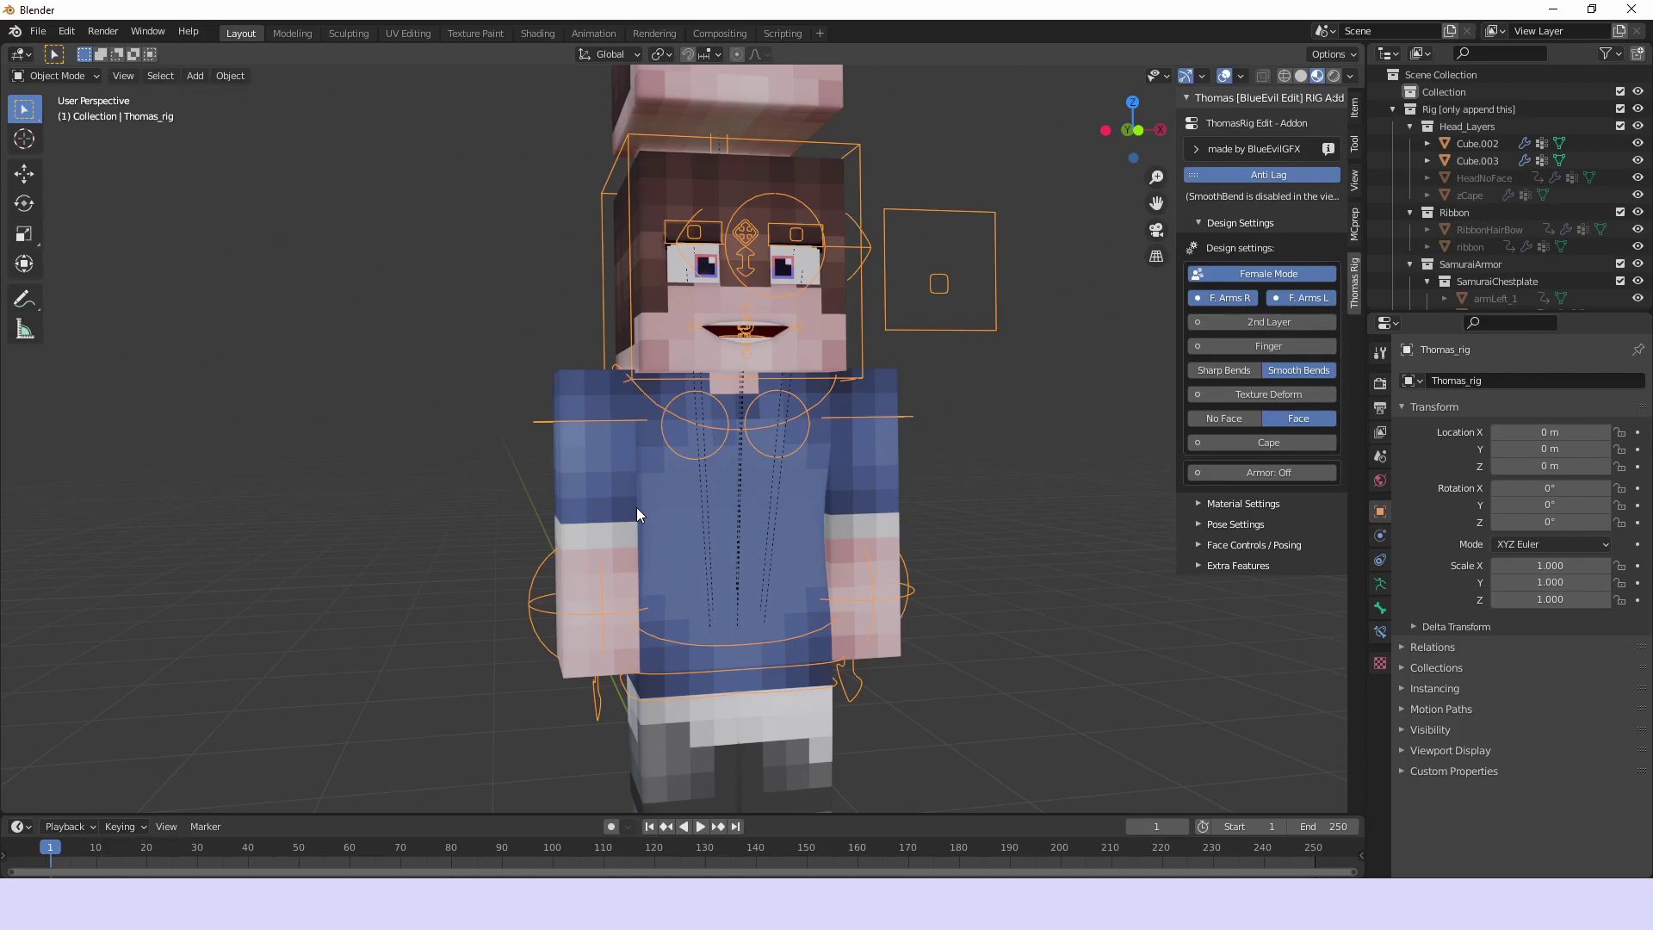
left_click(1302, 272)
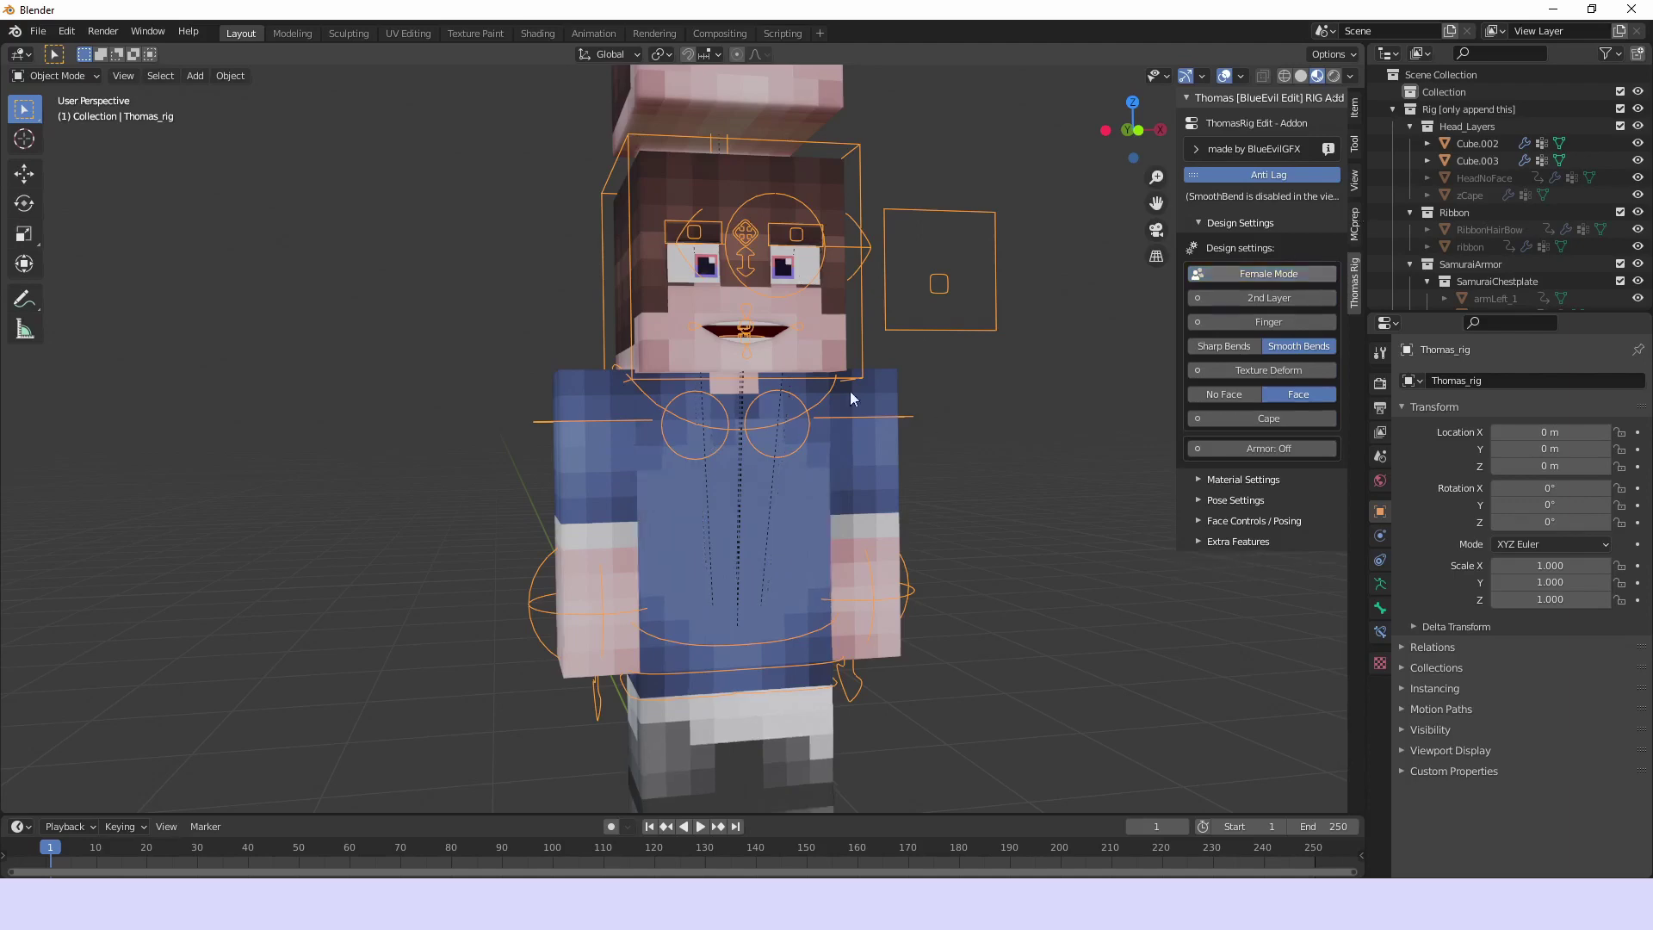
Turn Female Mode back on, disable both F. Arms options and switch Female Mode off again
left_click(606, 506)
left_click(533, 421)
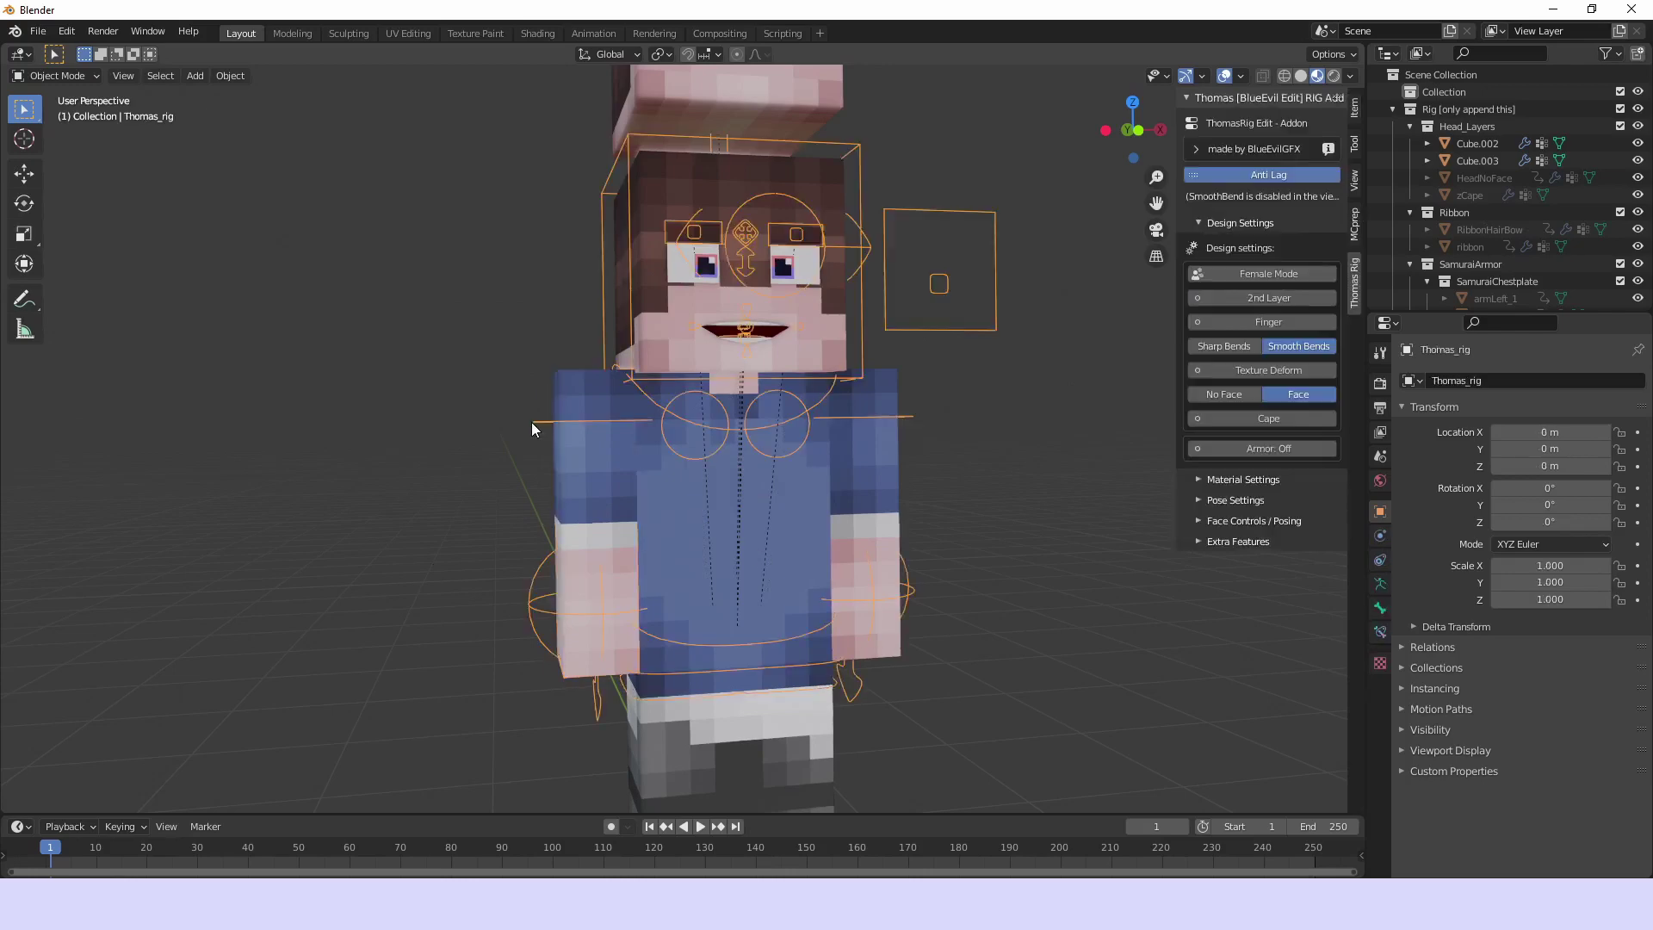
left_click(1221, 272)
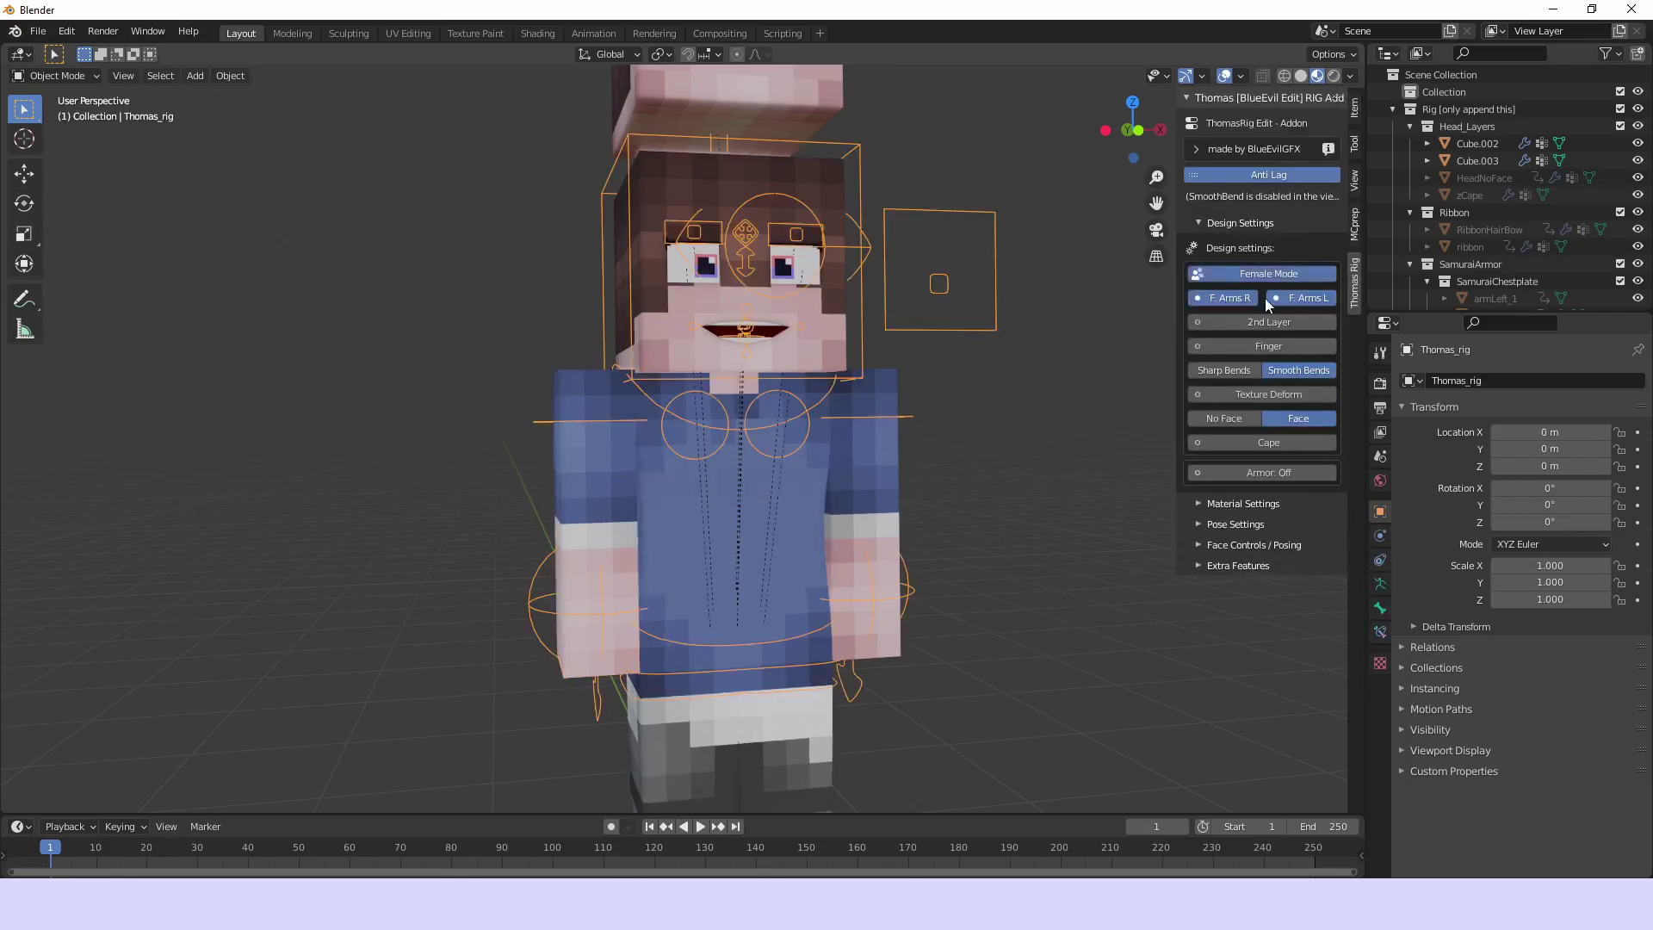
left_click(1238, 274)
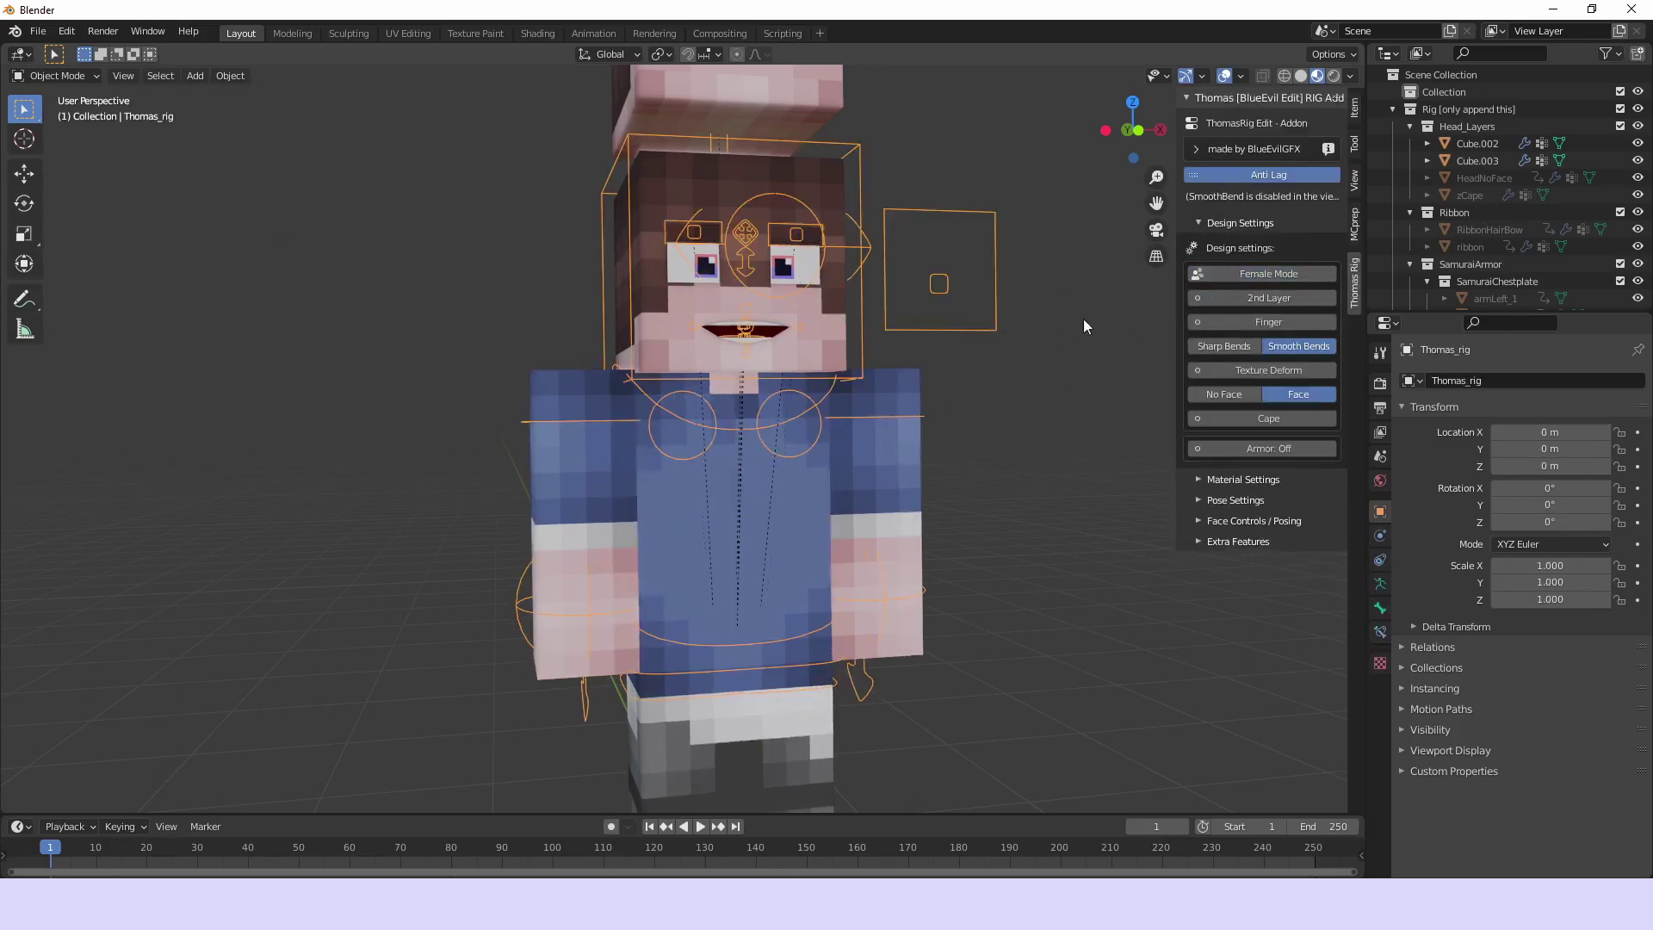
Enable 2nd Layer, inspect the right arm's second-layer mesh, reselect the Thomas_rig armature and turn 2nd Layer off
left_click(1240, 296)
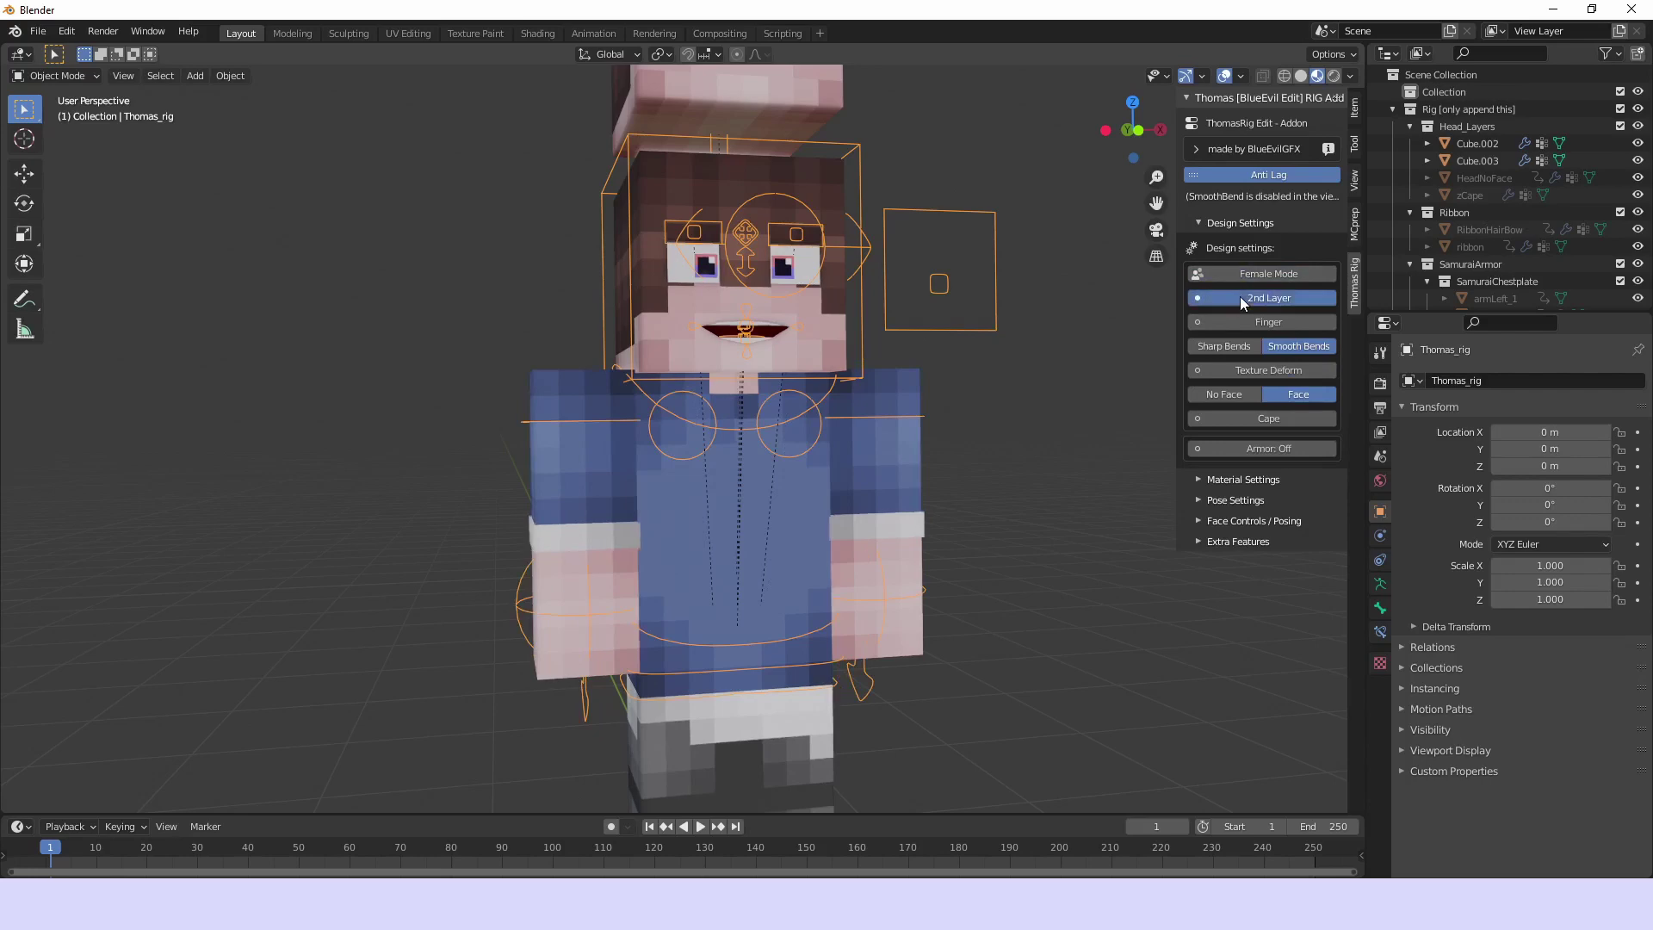
left_click(531, 539)
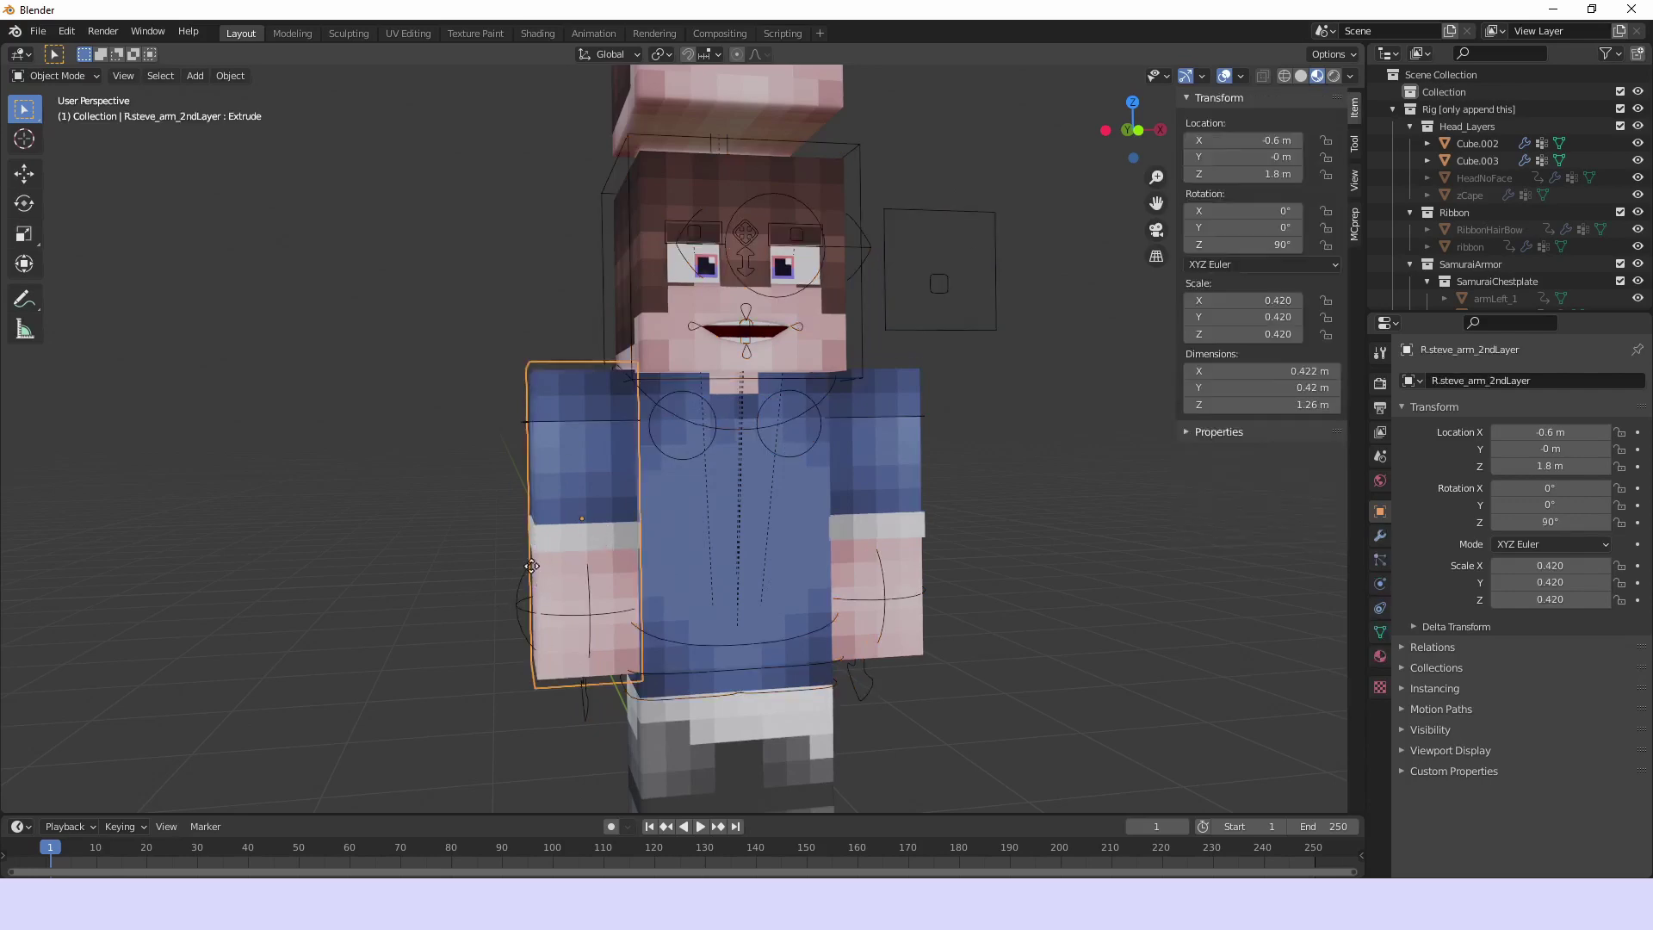
left_click(527, 420)
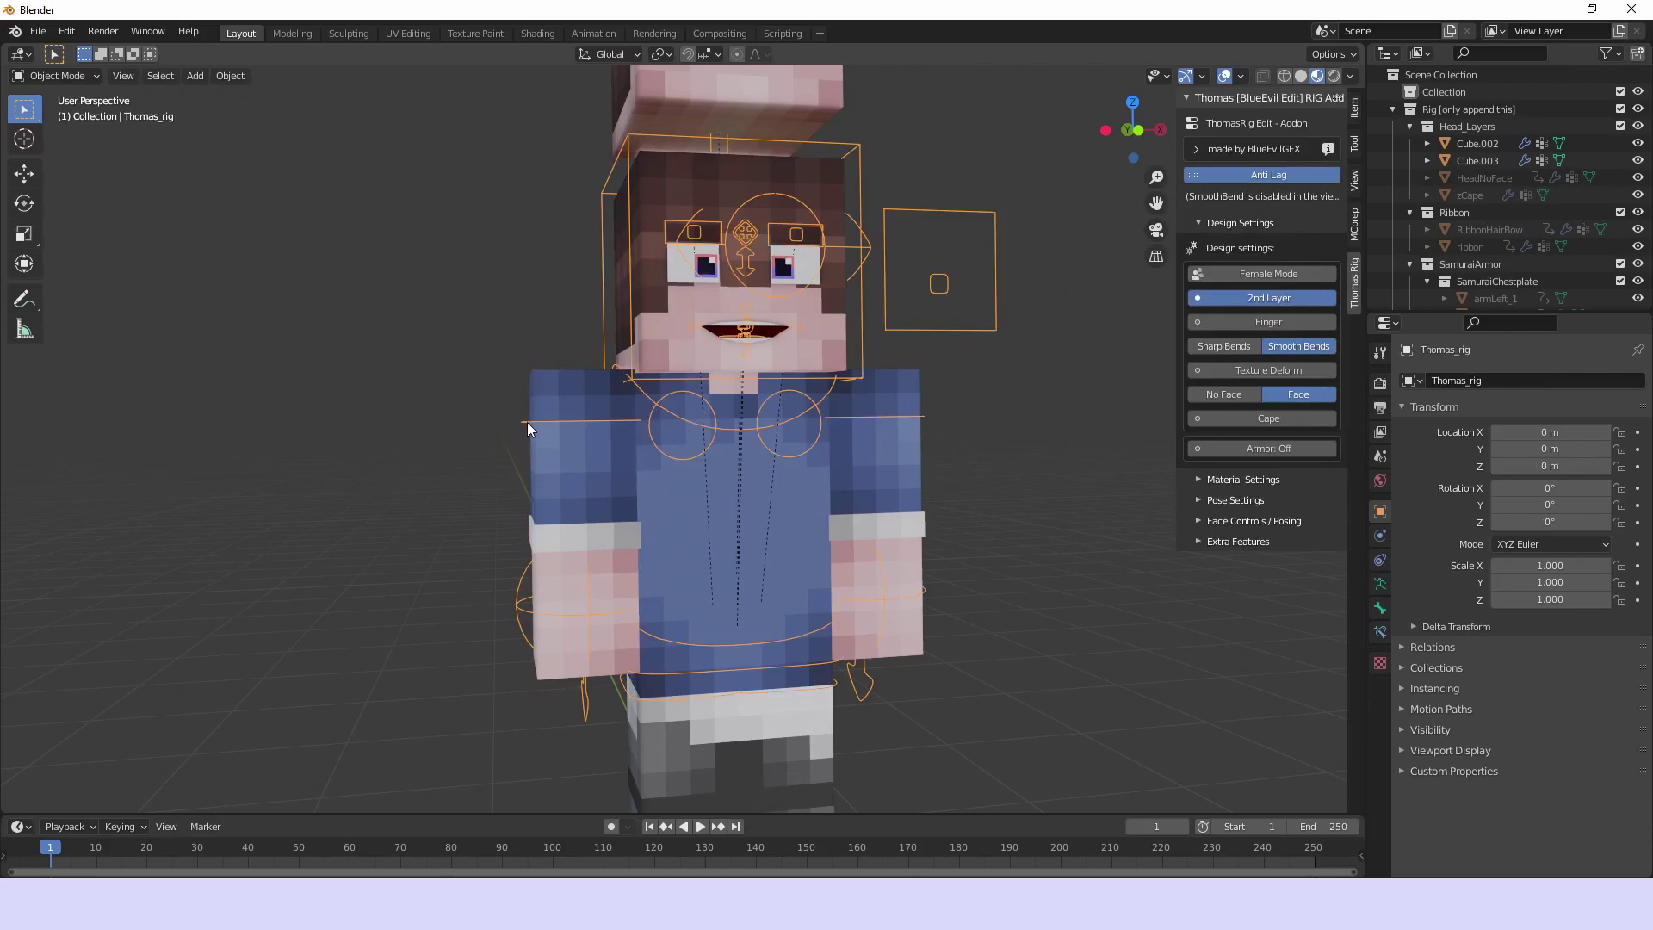
left_click(1268, 298)
Enable the rig's Finger and Finger Plus options in the Design Settings
left_click(1257, 321)
scroll(1077, 398, "up", 6)
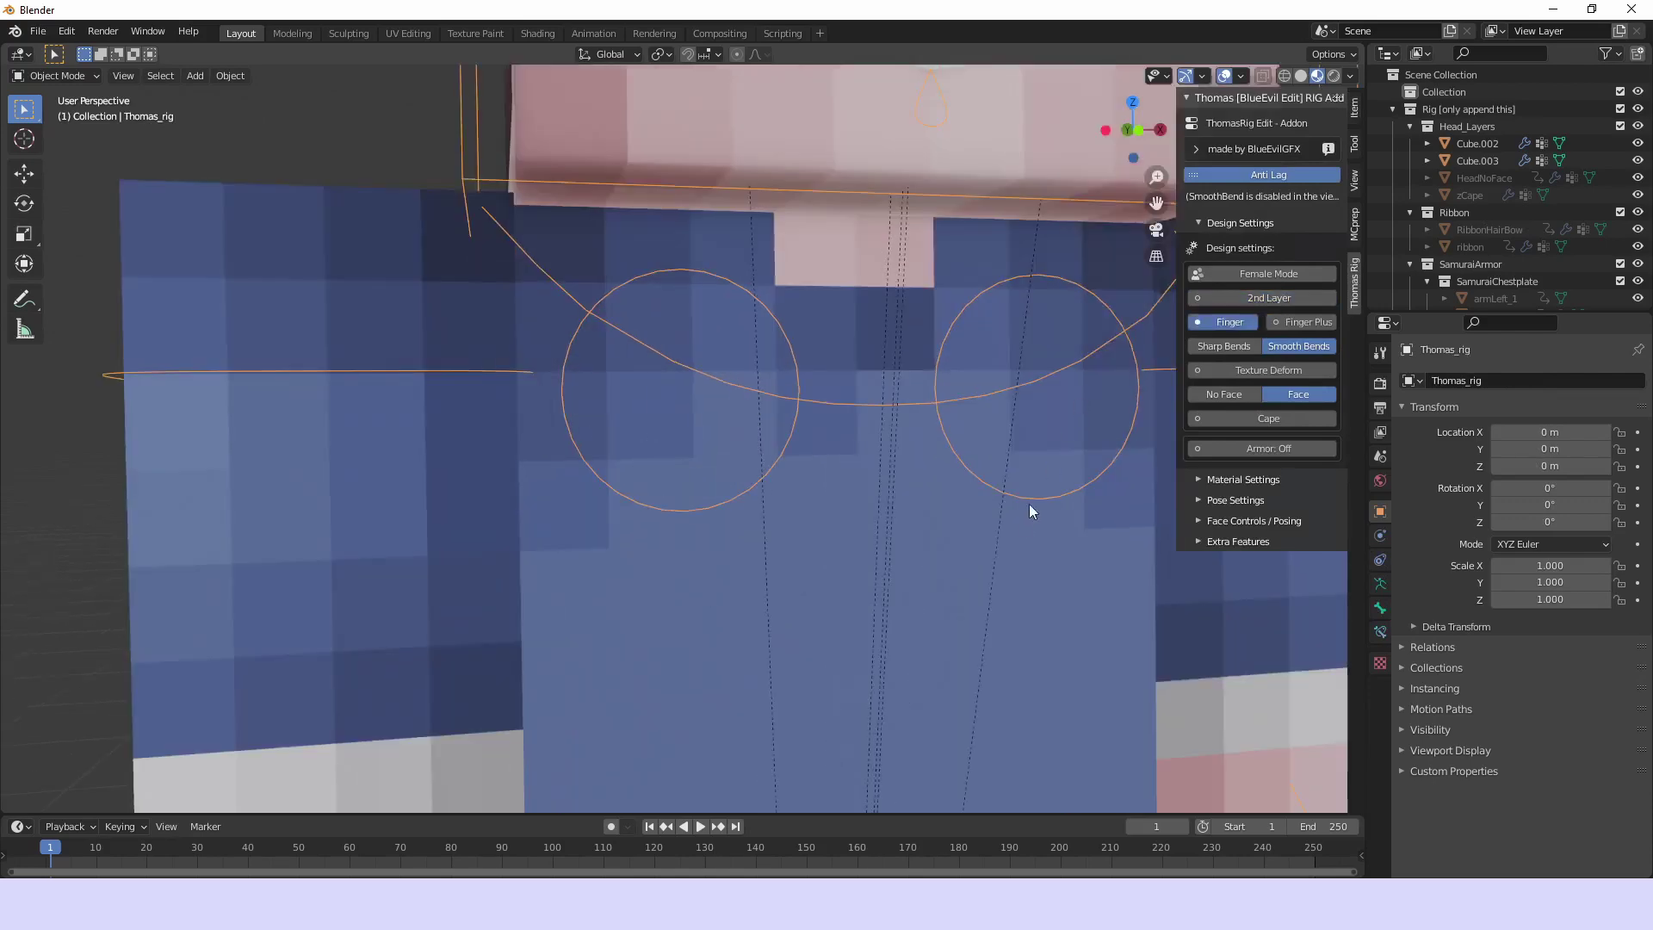
middle_click_drag(1029, 505, 1133, 351)
left_click(1293, 323)
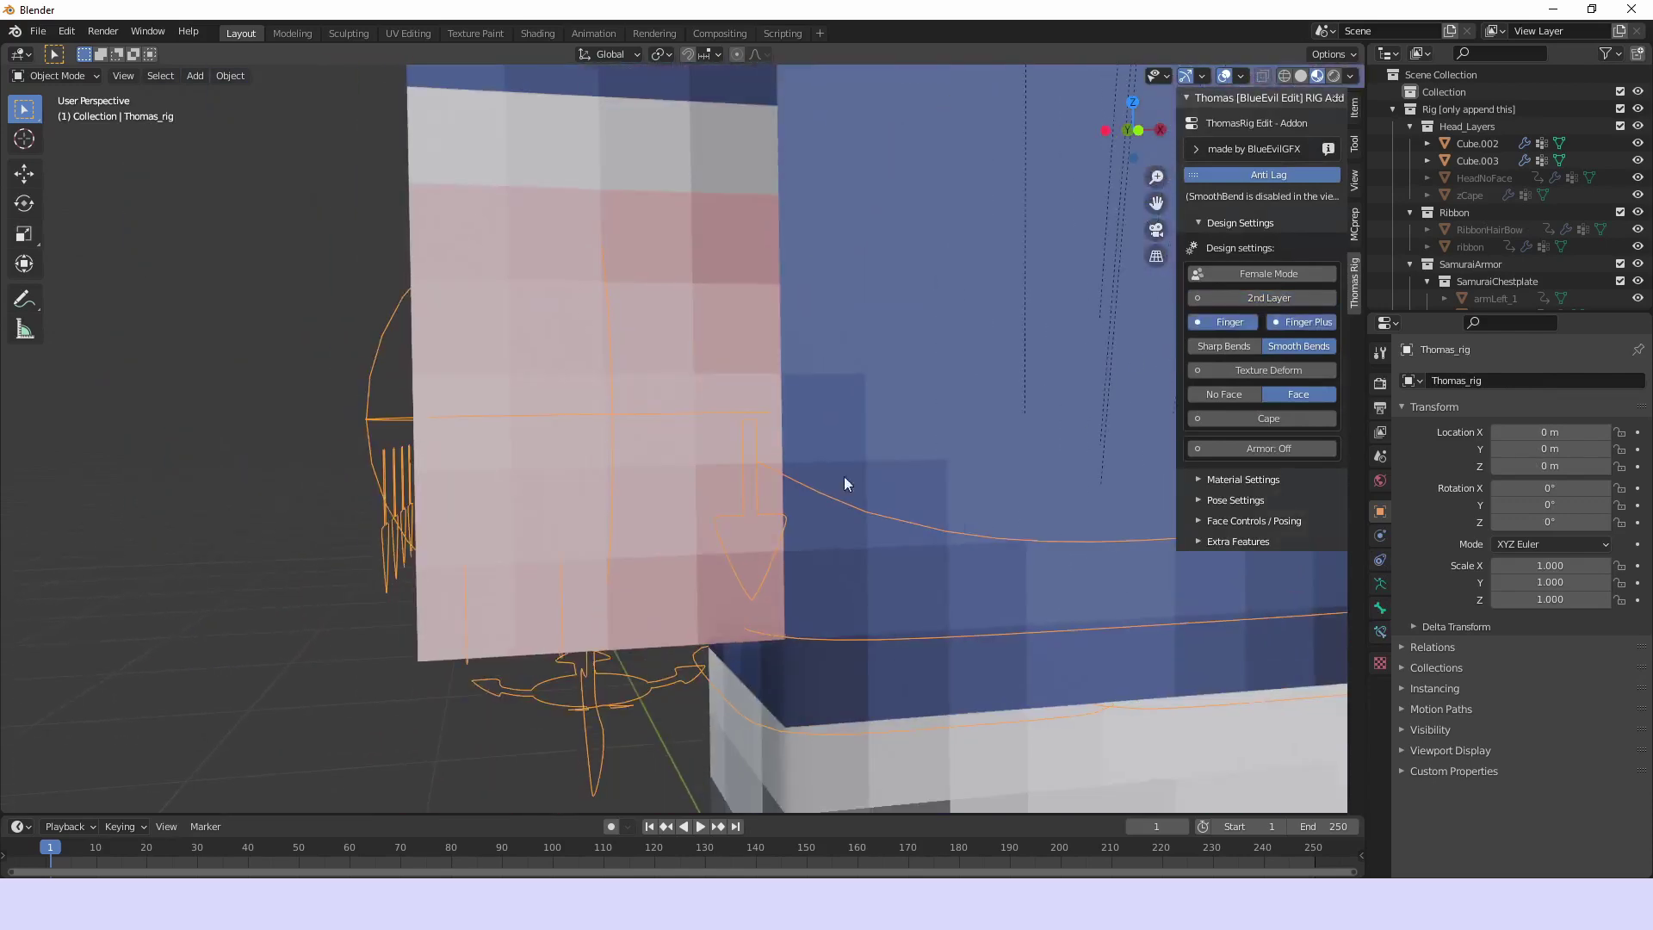
In Pose Mode, move the right hand's Index.R.001 control down about 0.15 m to bend the fingers
key("ctrl+Tab")
middle_click_drag(844, 477, 893, 517)
left_click(874, 524)
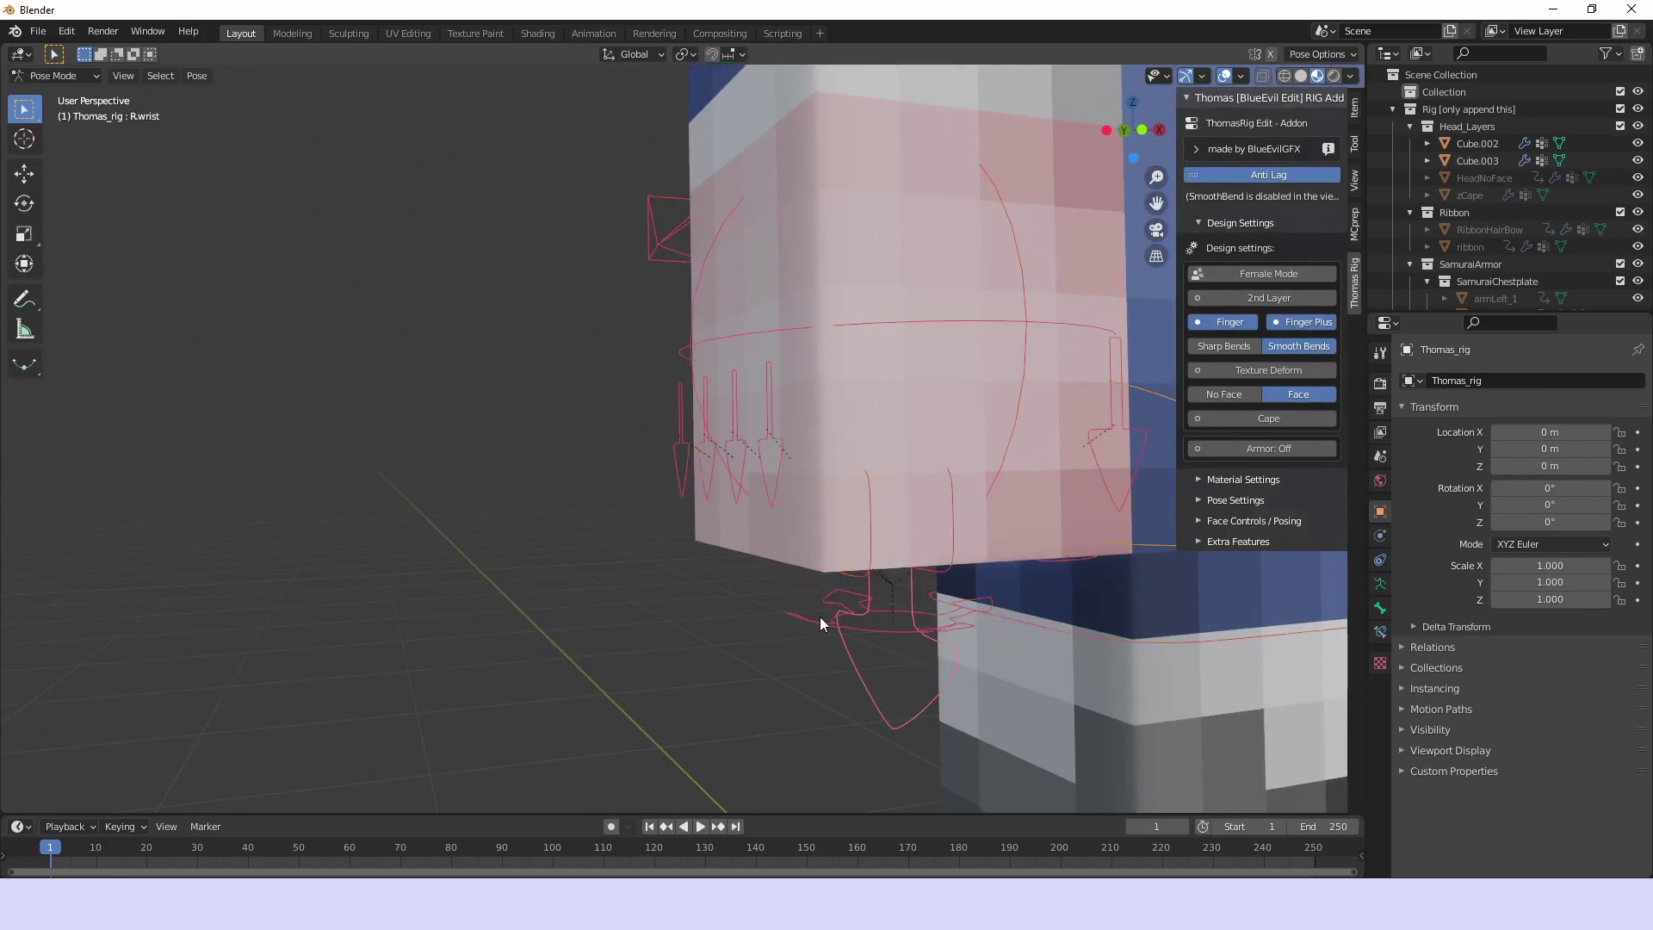
left_click(896, 580)
key("g")
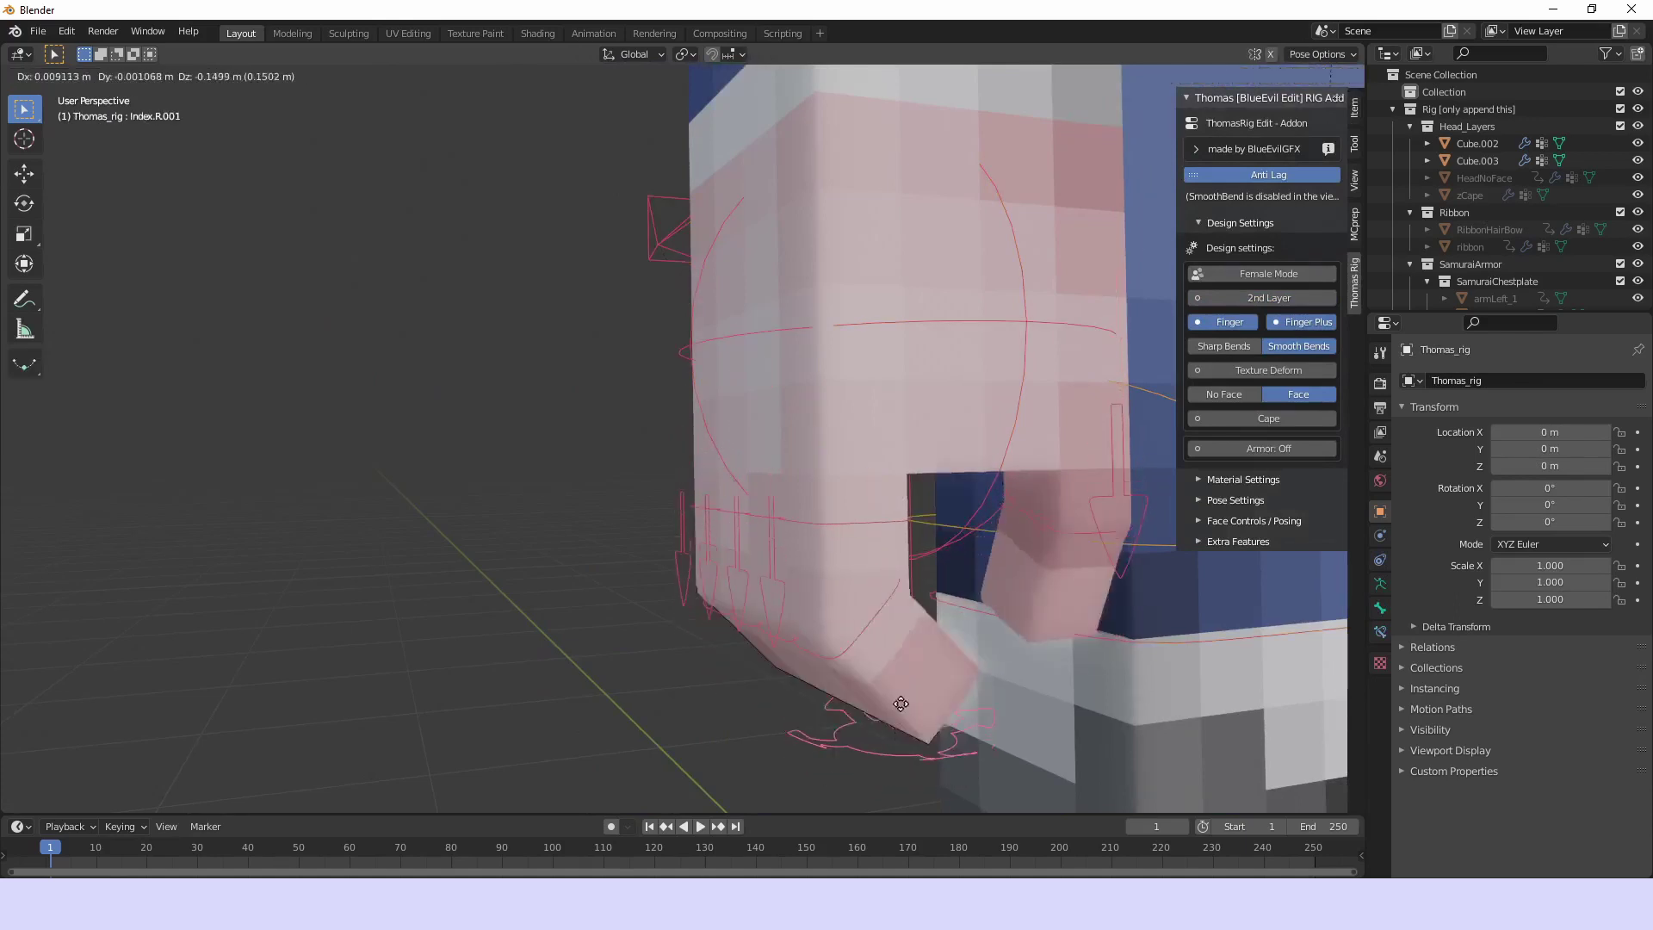
left_click(912, 697)
Turn Finger Plus off and try moving the Index.R finger control upward
left_click(1326, 325)
middle_click_drag(994, 539, 970, 473)
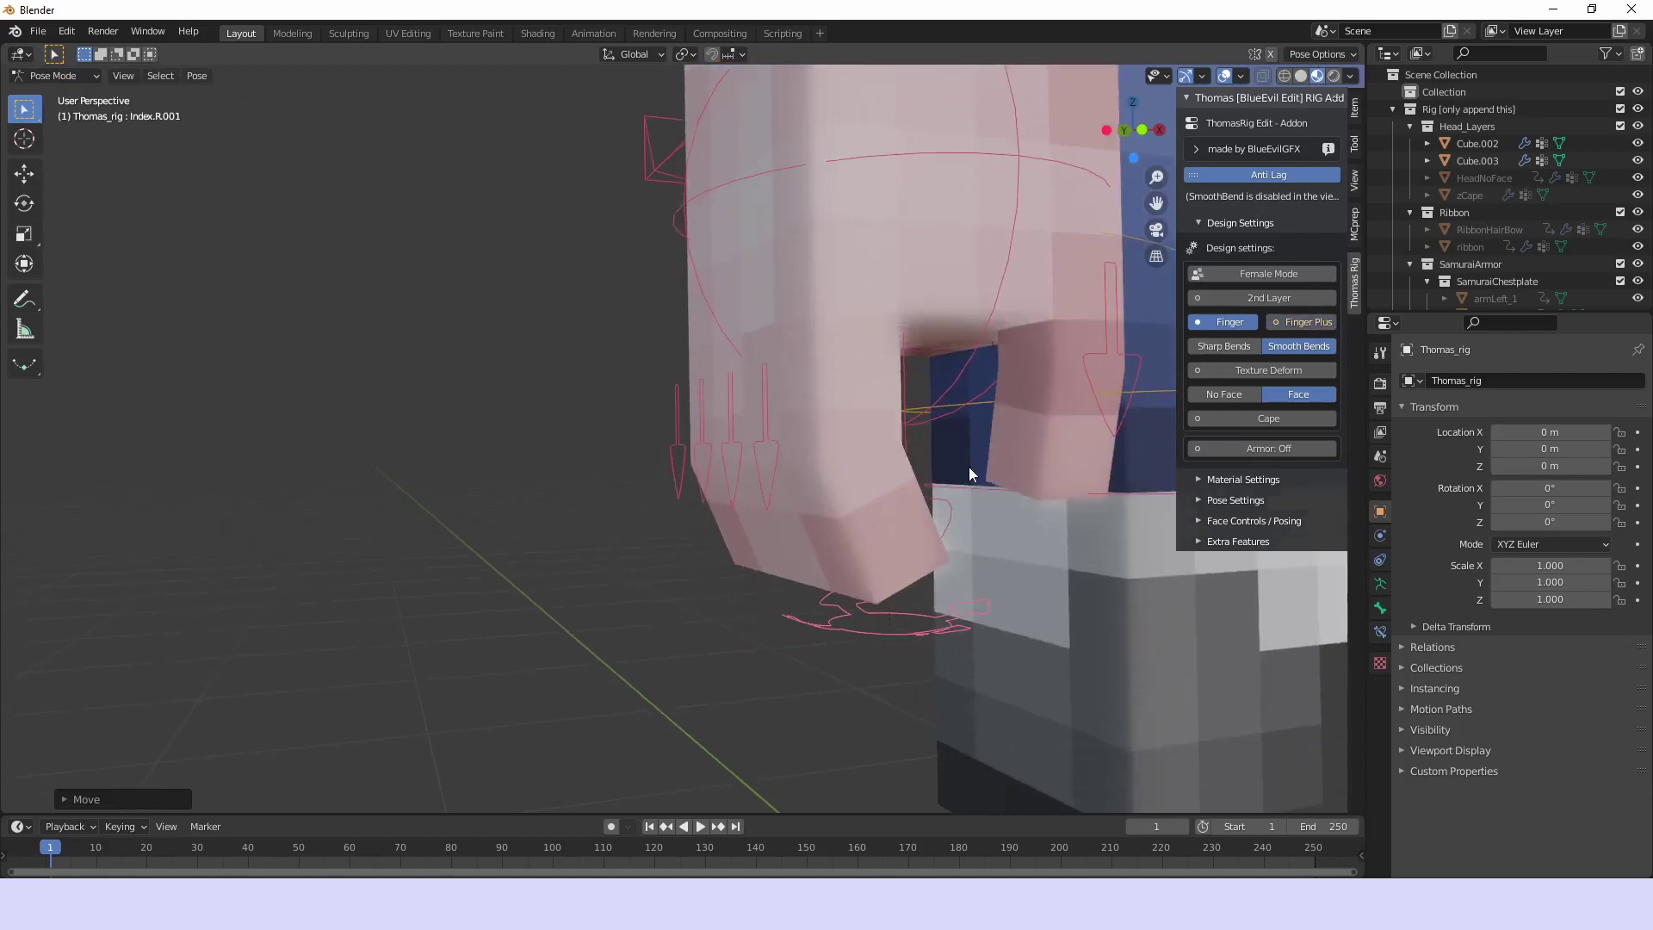
left_click(765, 503)
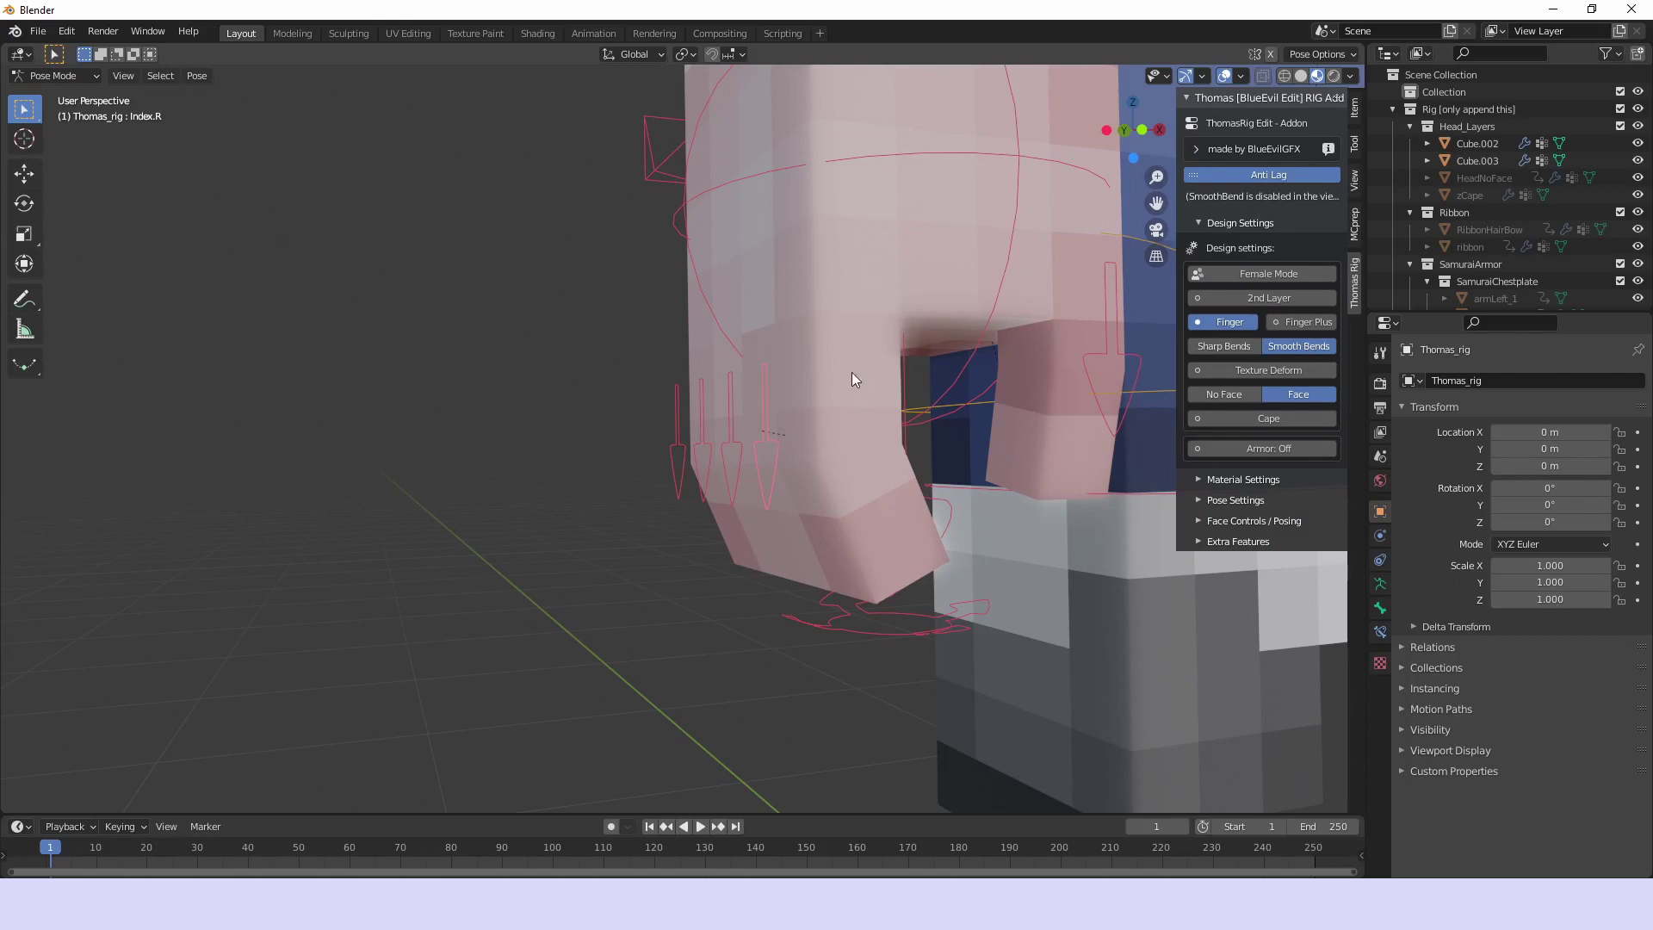
key("g")
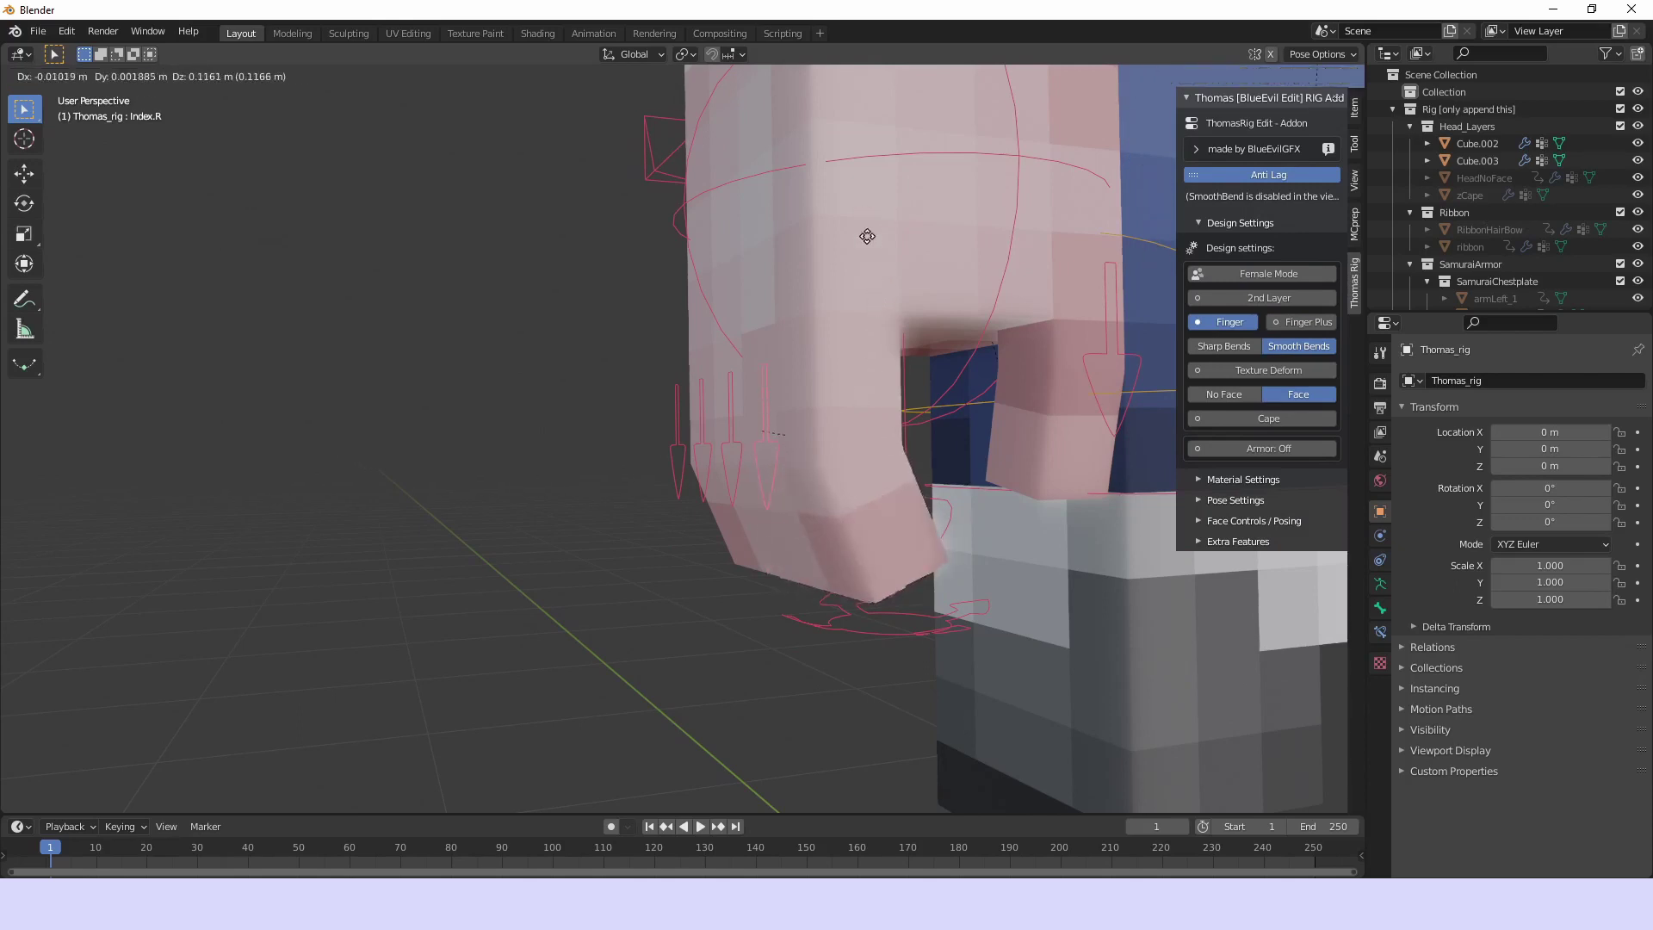
left_click(867, 236)
Move the Index.R.001 control up and inward to curl the right hand's fingers further
left_click(902, 675)
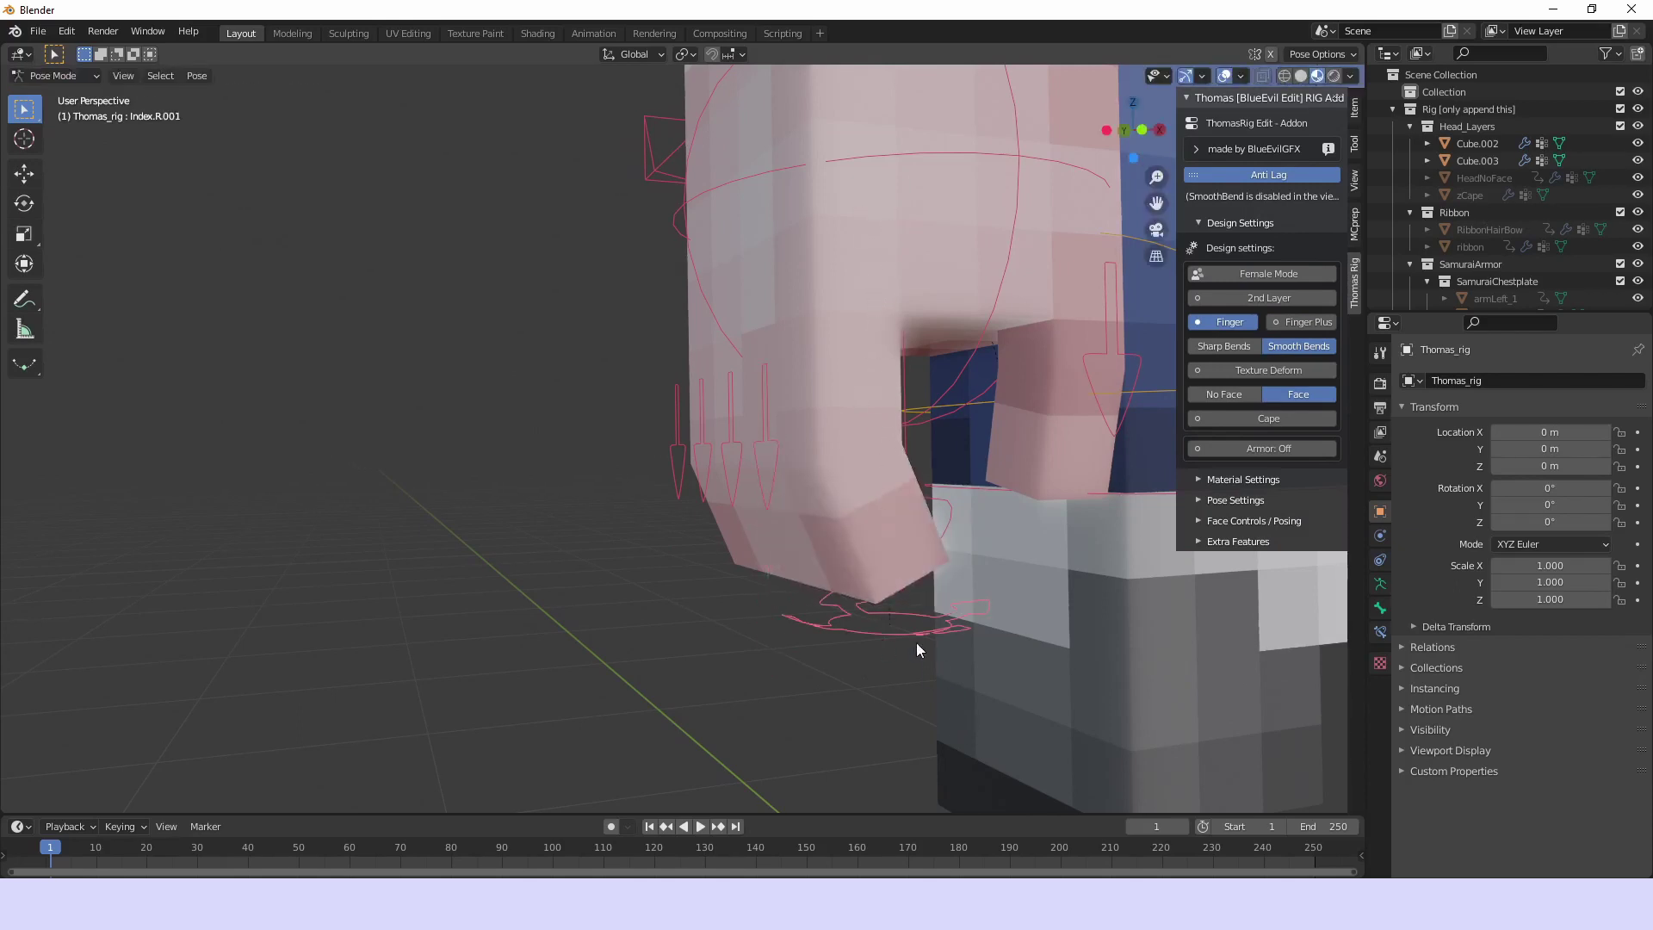
key("g")
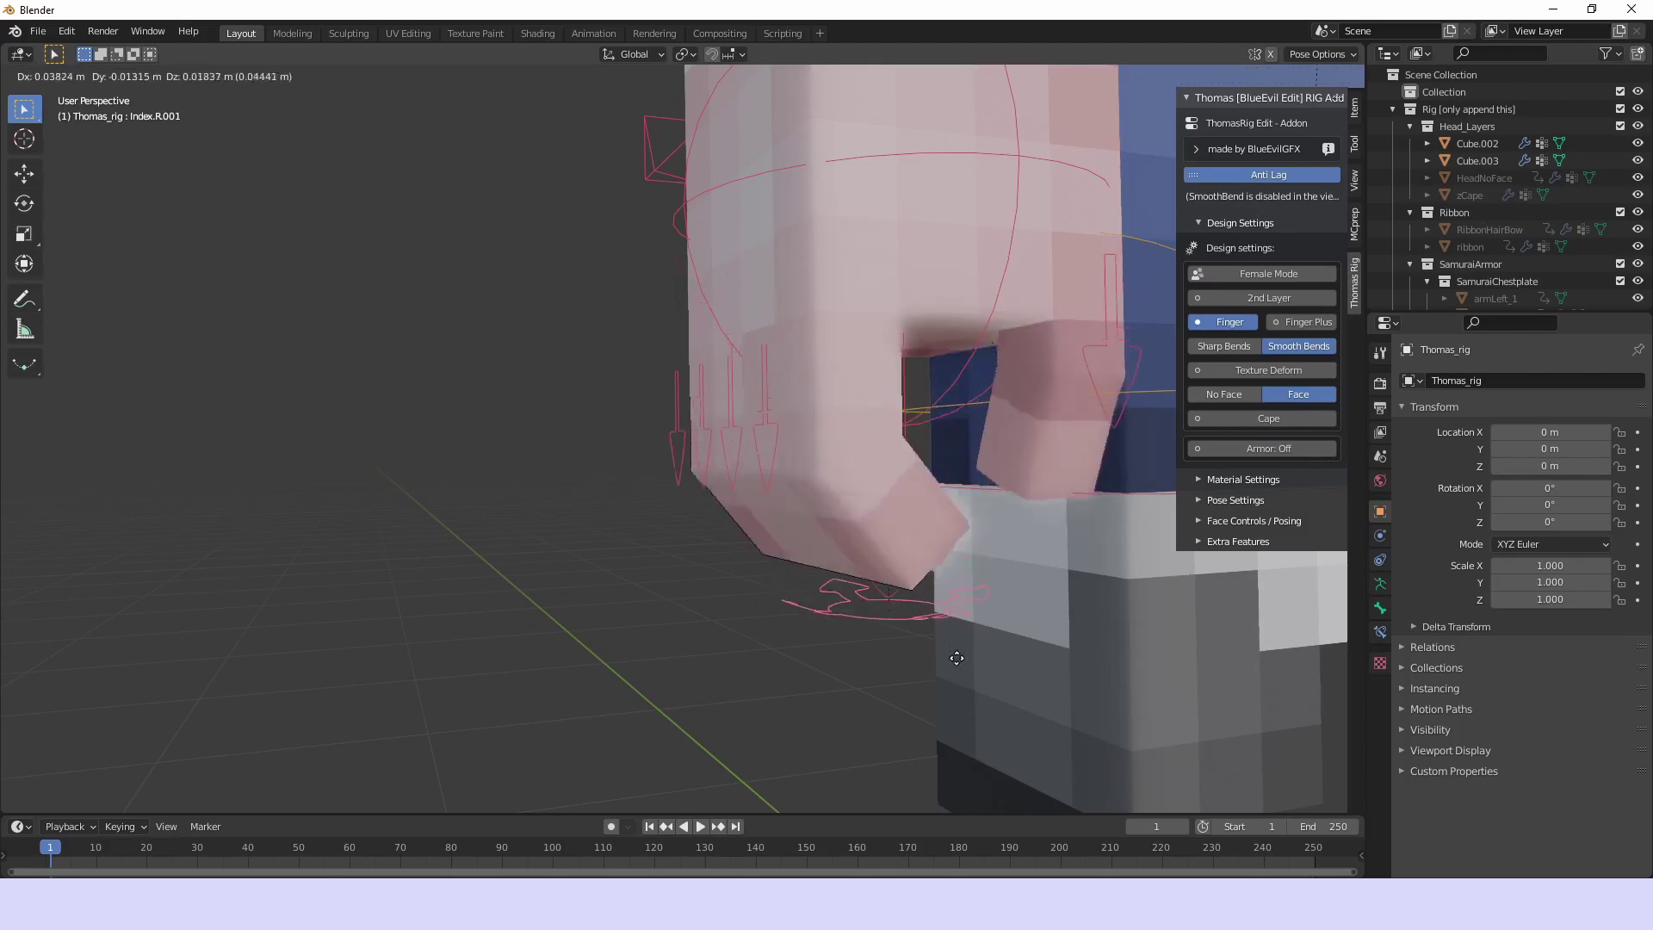
left_click(1128, 454)
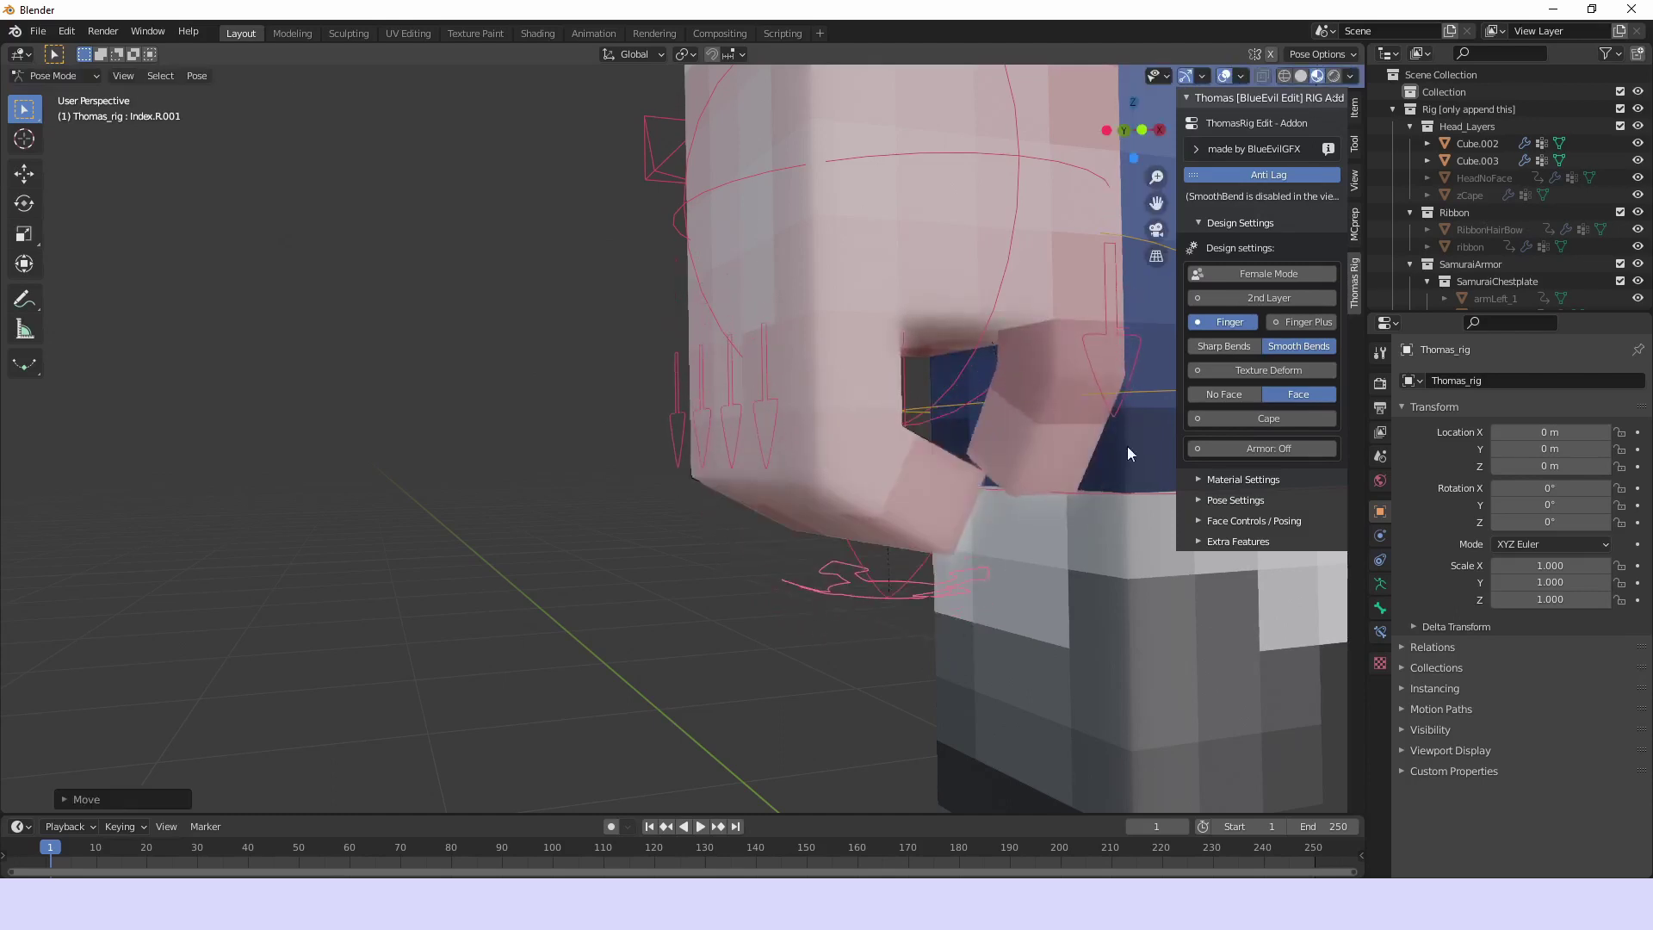
Turn Finger Plus back on and try a free rotation of the index2.R finger bone
left_click(1295, 323)
left_click(852, 360)
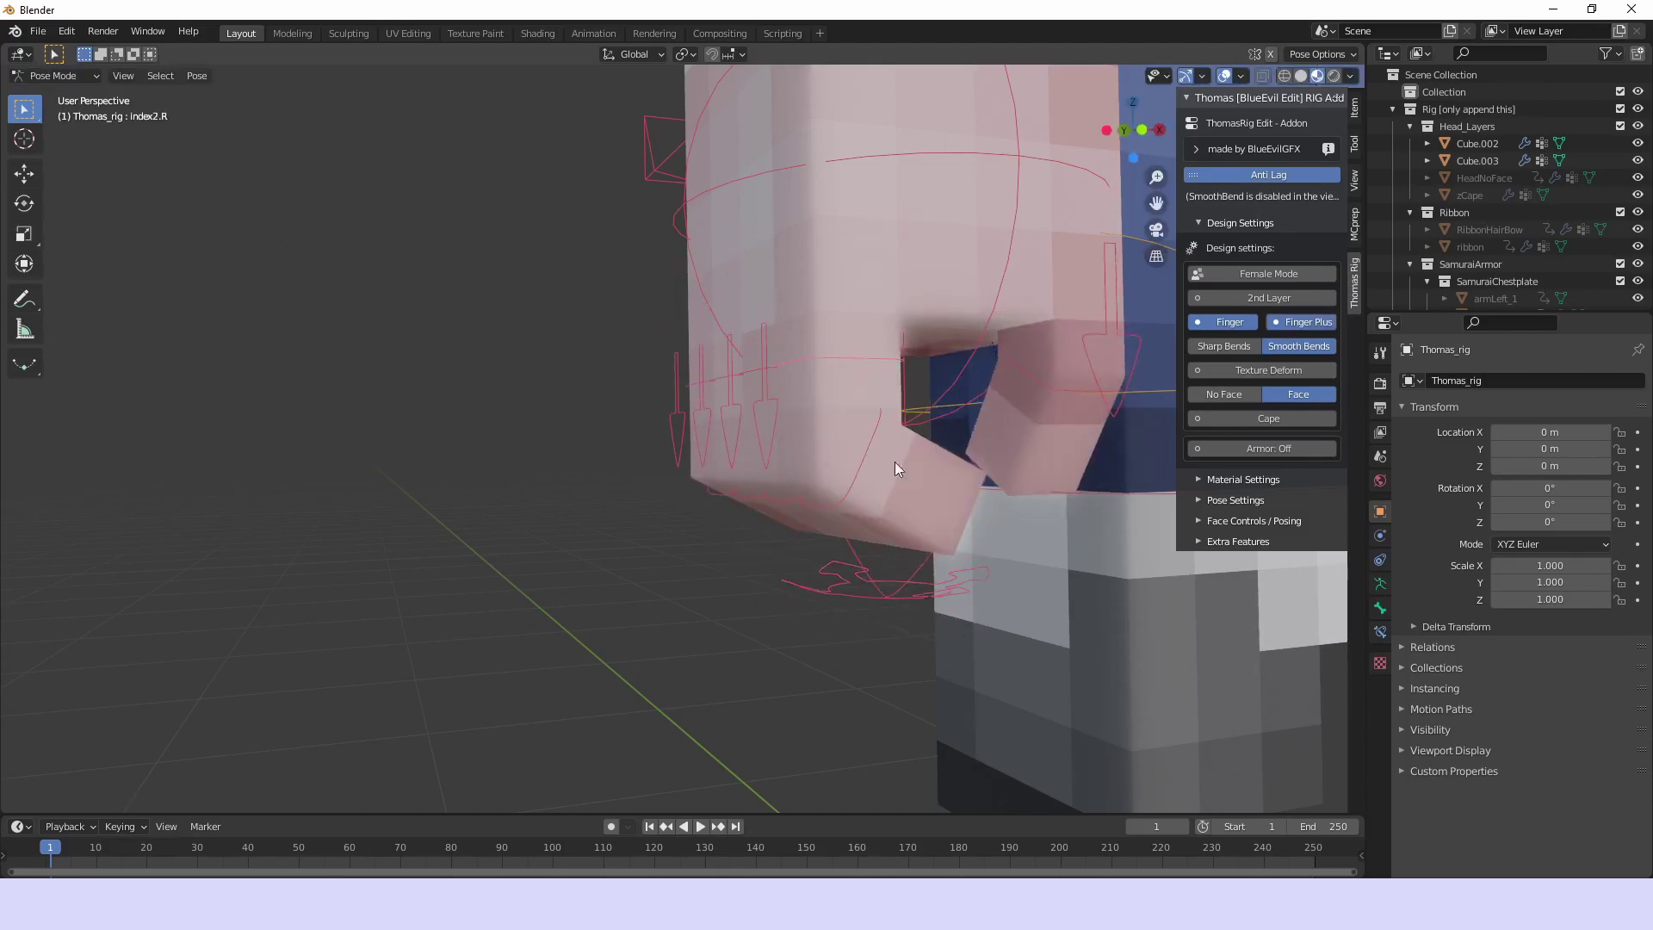
middle_click_drag(982, 473, 978, 467)
key("r")
key("r")
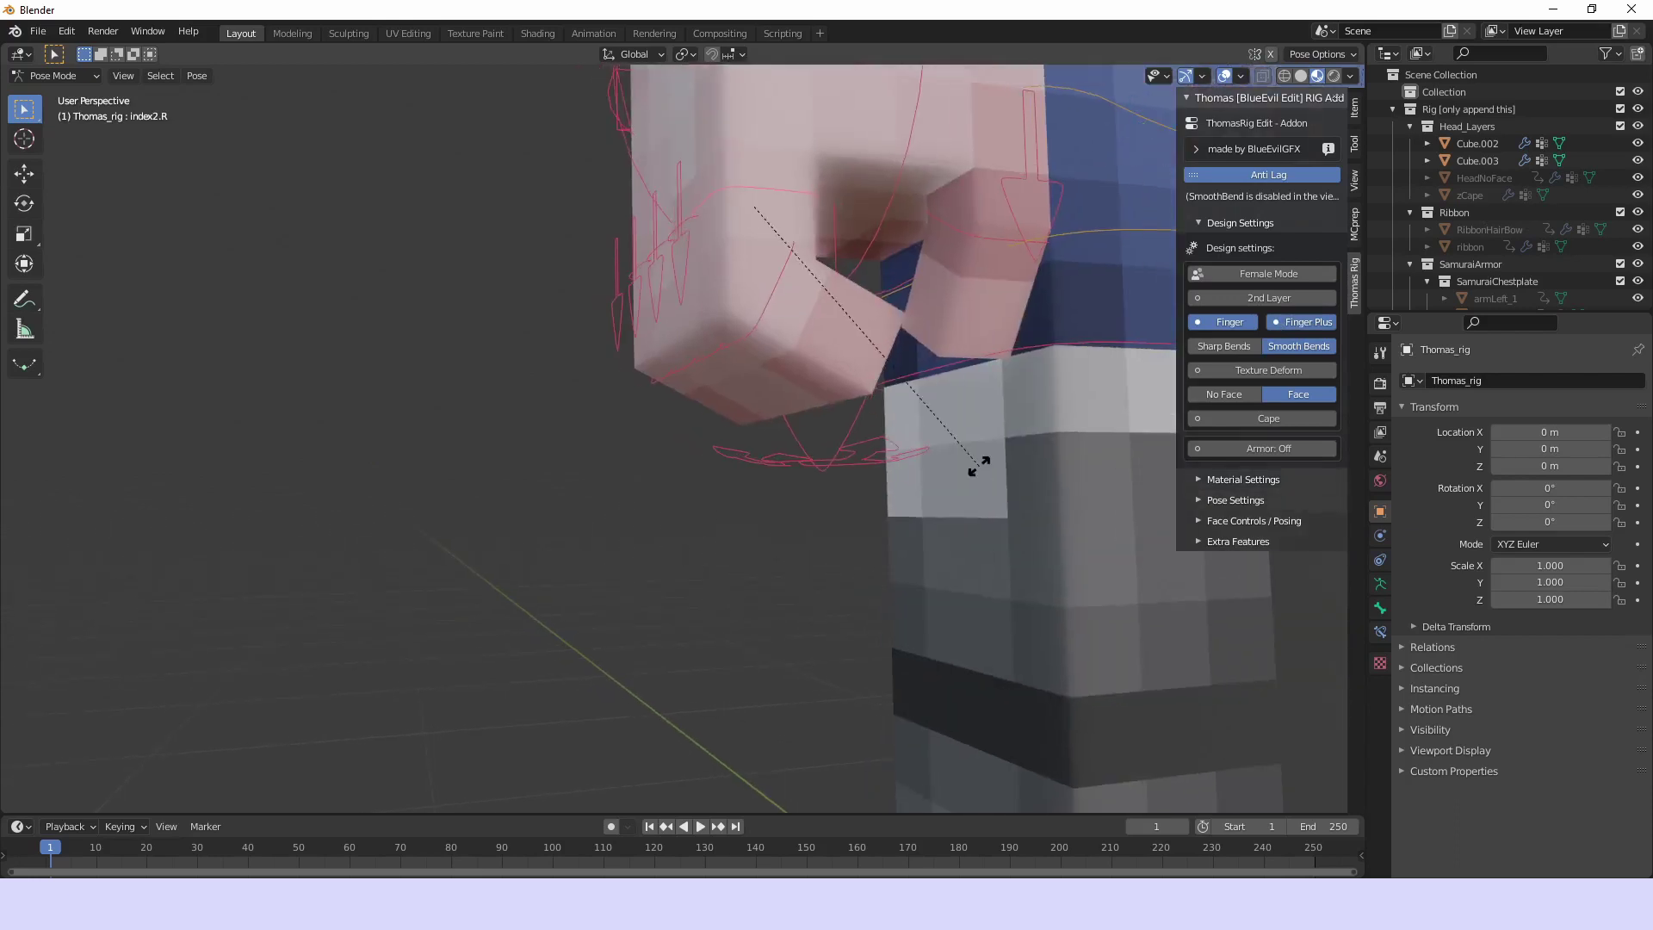
key("Escape")
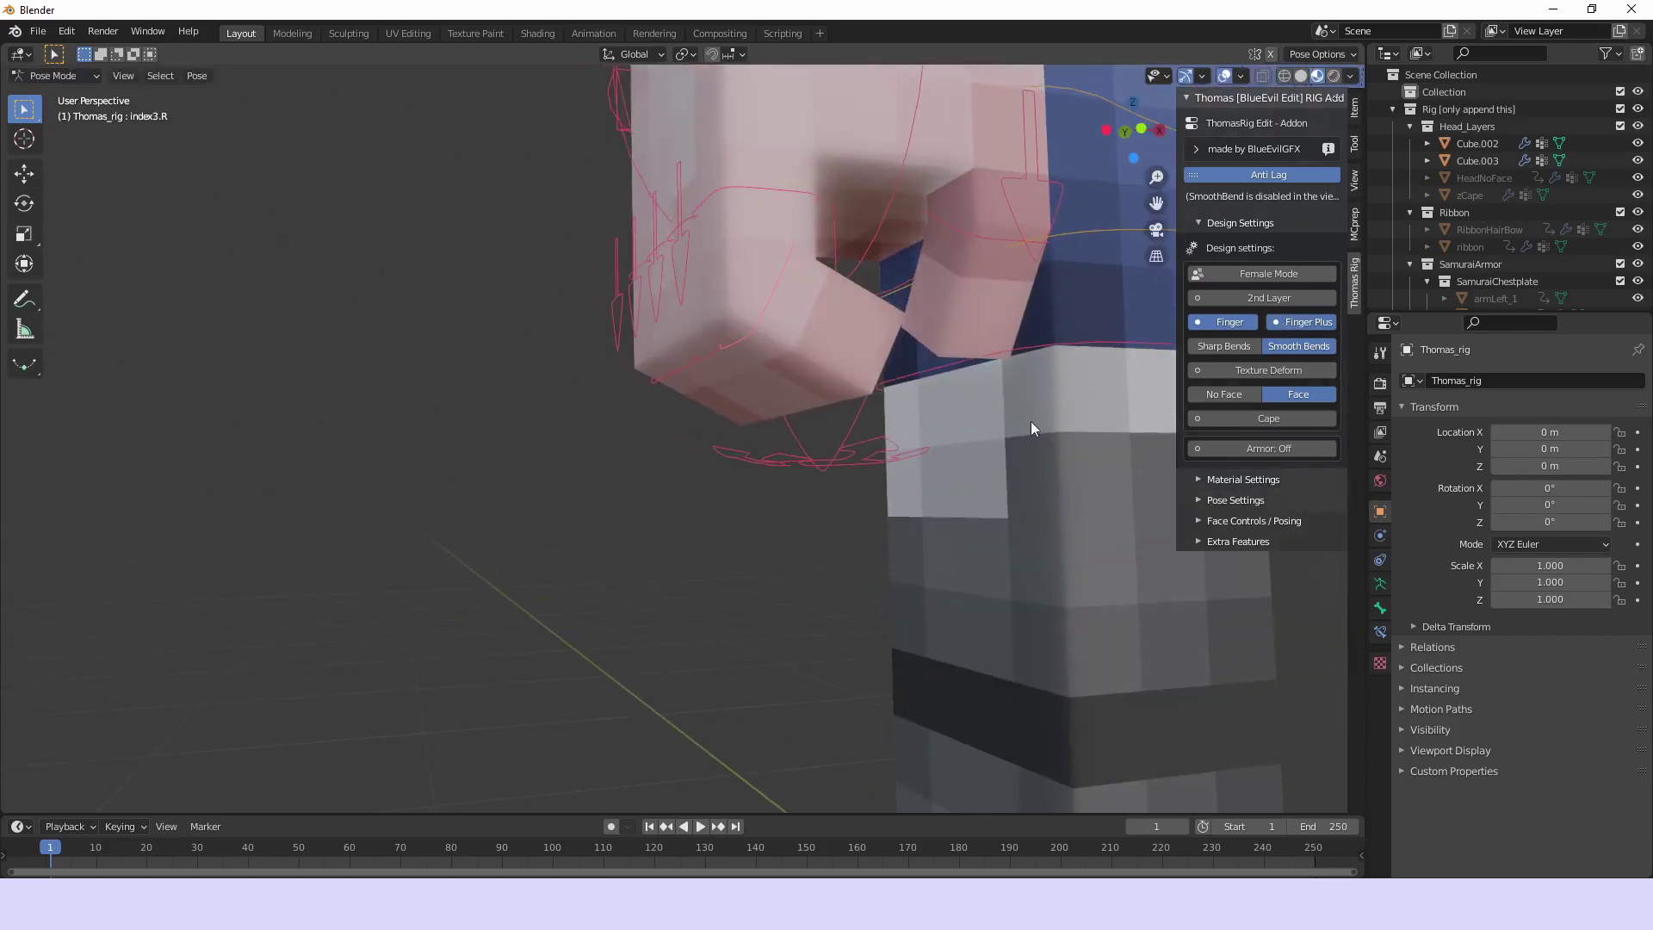
Disable Finger Plus and Finger to return the rig to plain block hands
scroll(908, 350, "up", 4)
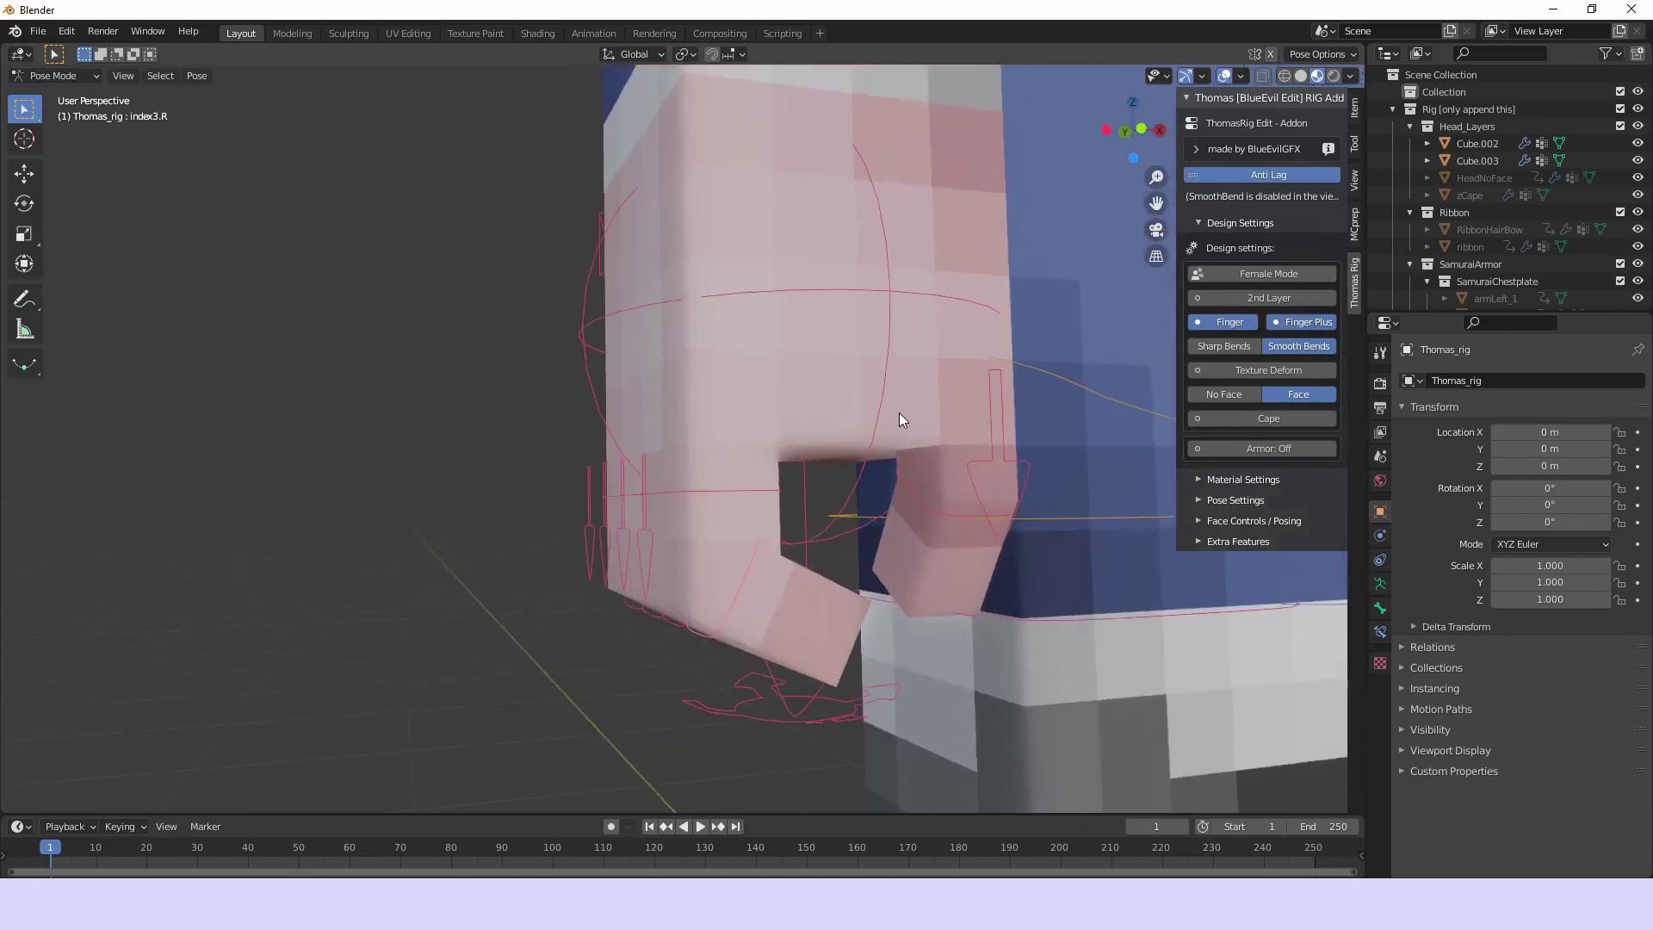
left_click(1281, 321)
left_click(1207, 320)
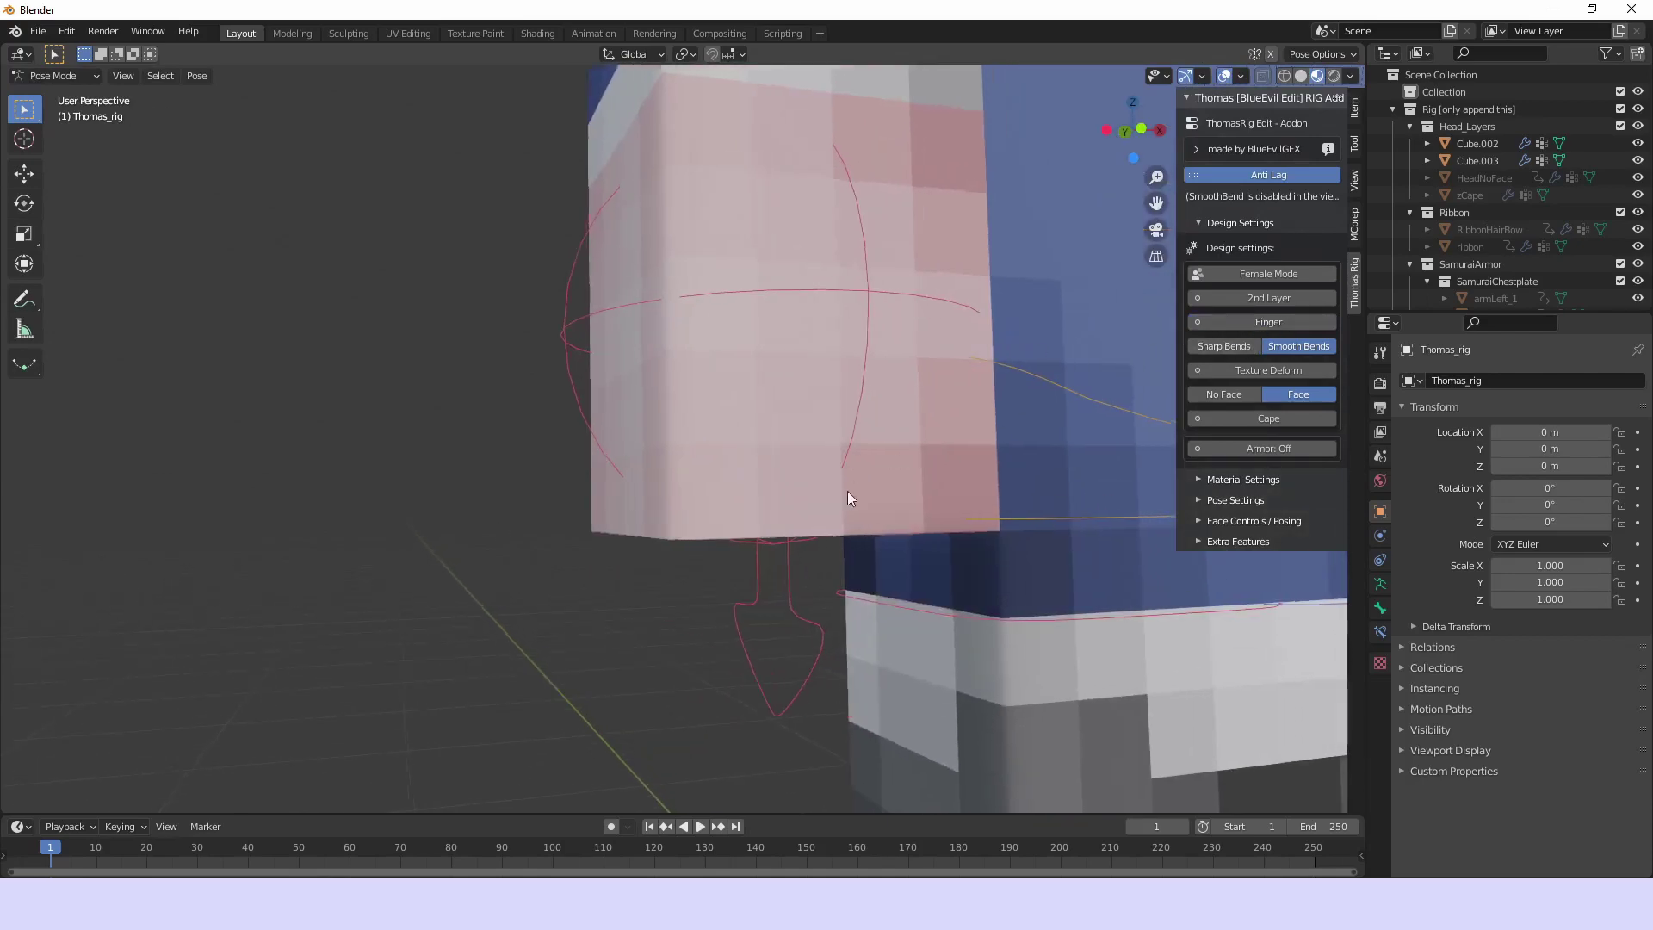
Move the RArm_IK control up and outward to bend the right arm at the elbow
scroll(849, 486, "down", 5)
middle_click_drag(856, 480, 861, 561)
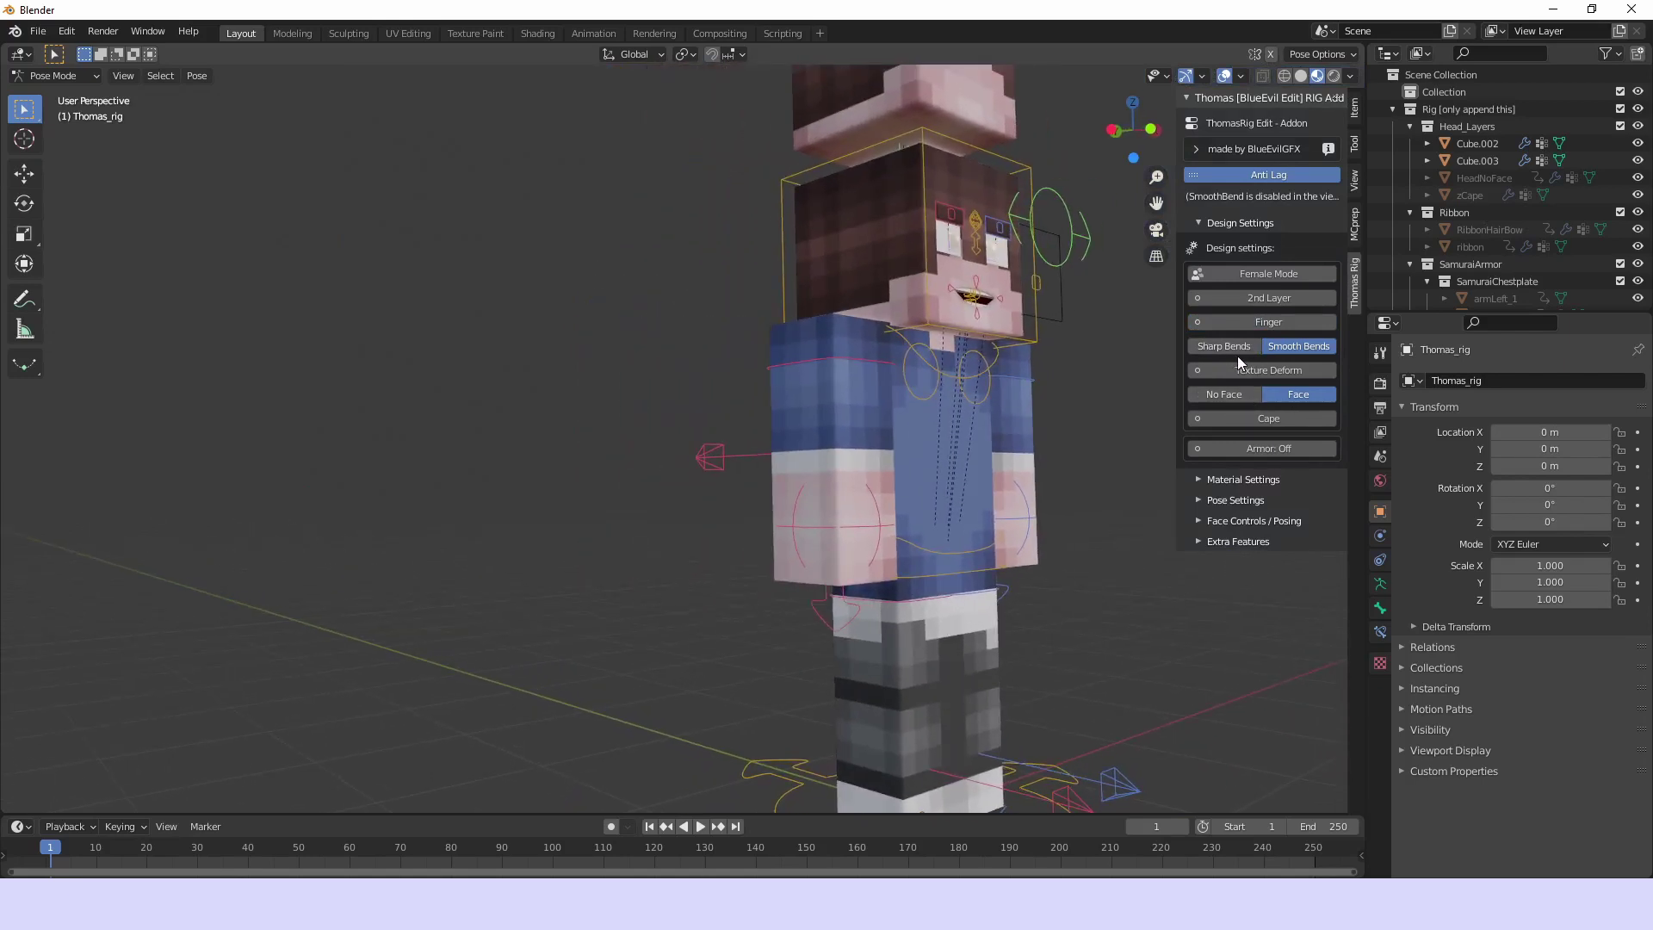
scroll(1006, 504, "up", 5)
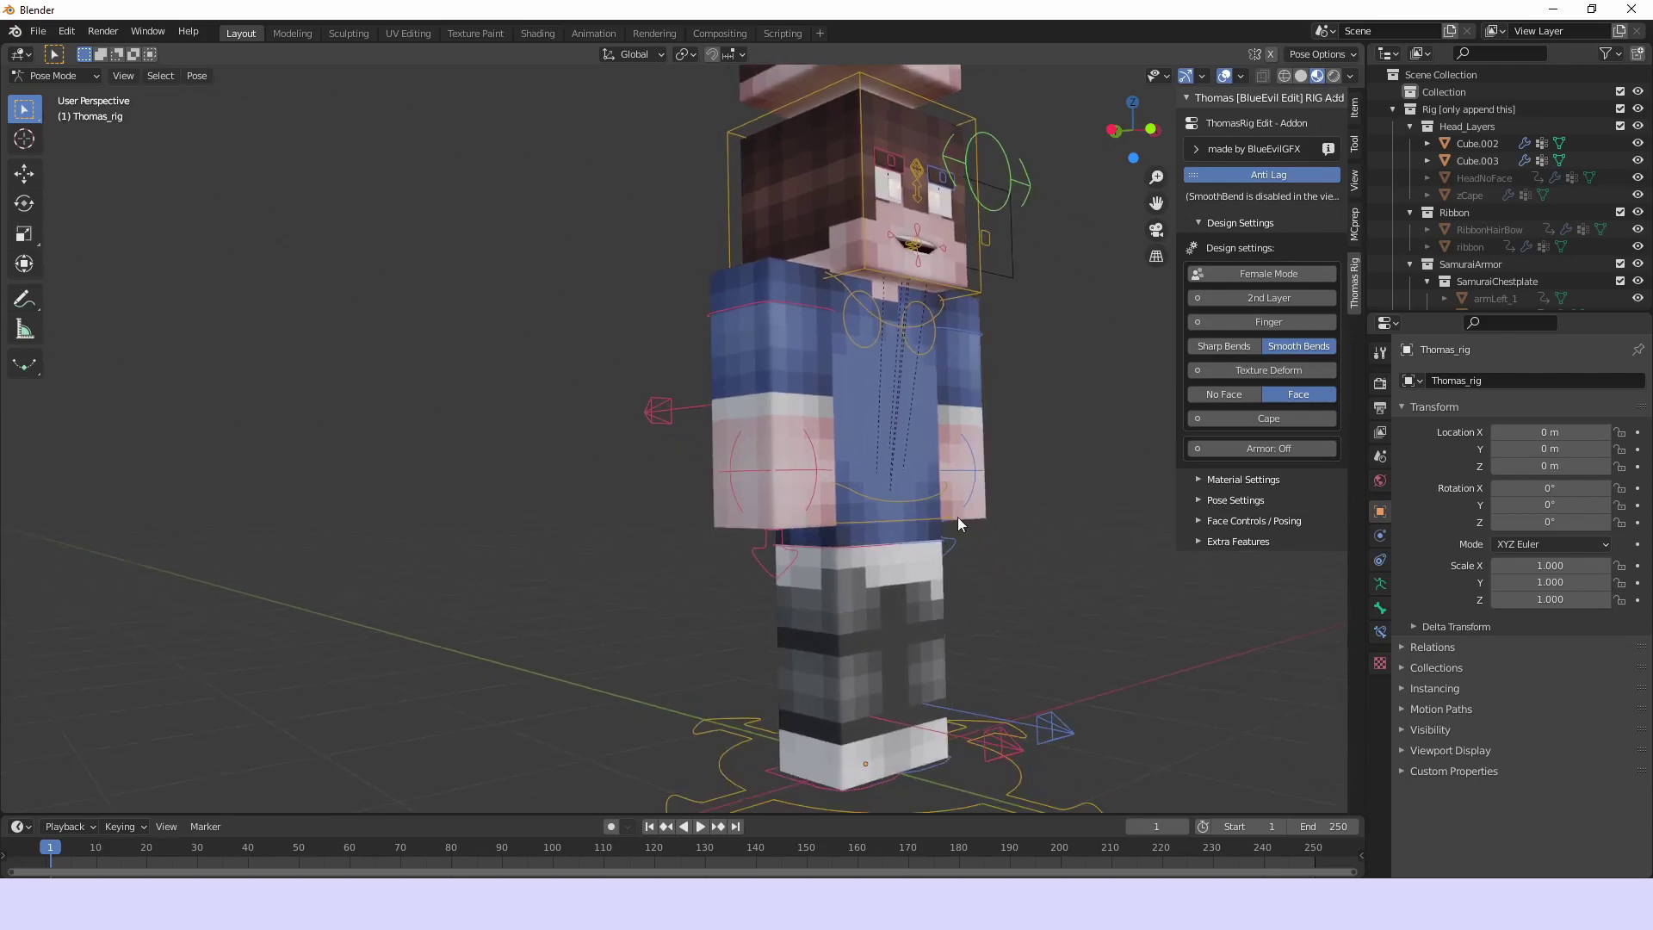
middle_click_drag(827, 505, 896, 431)
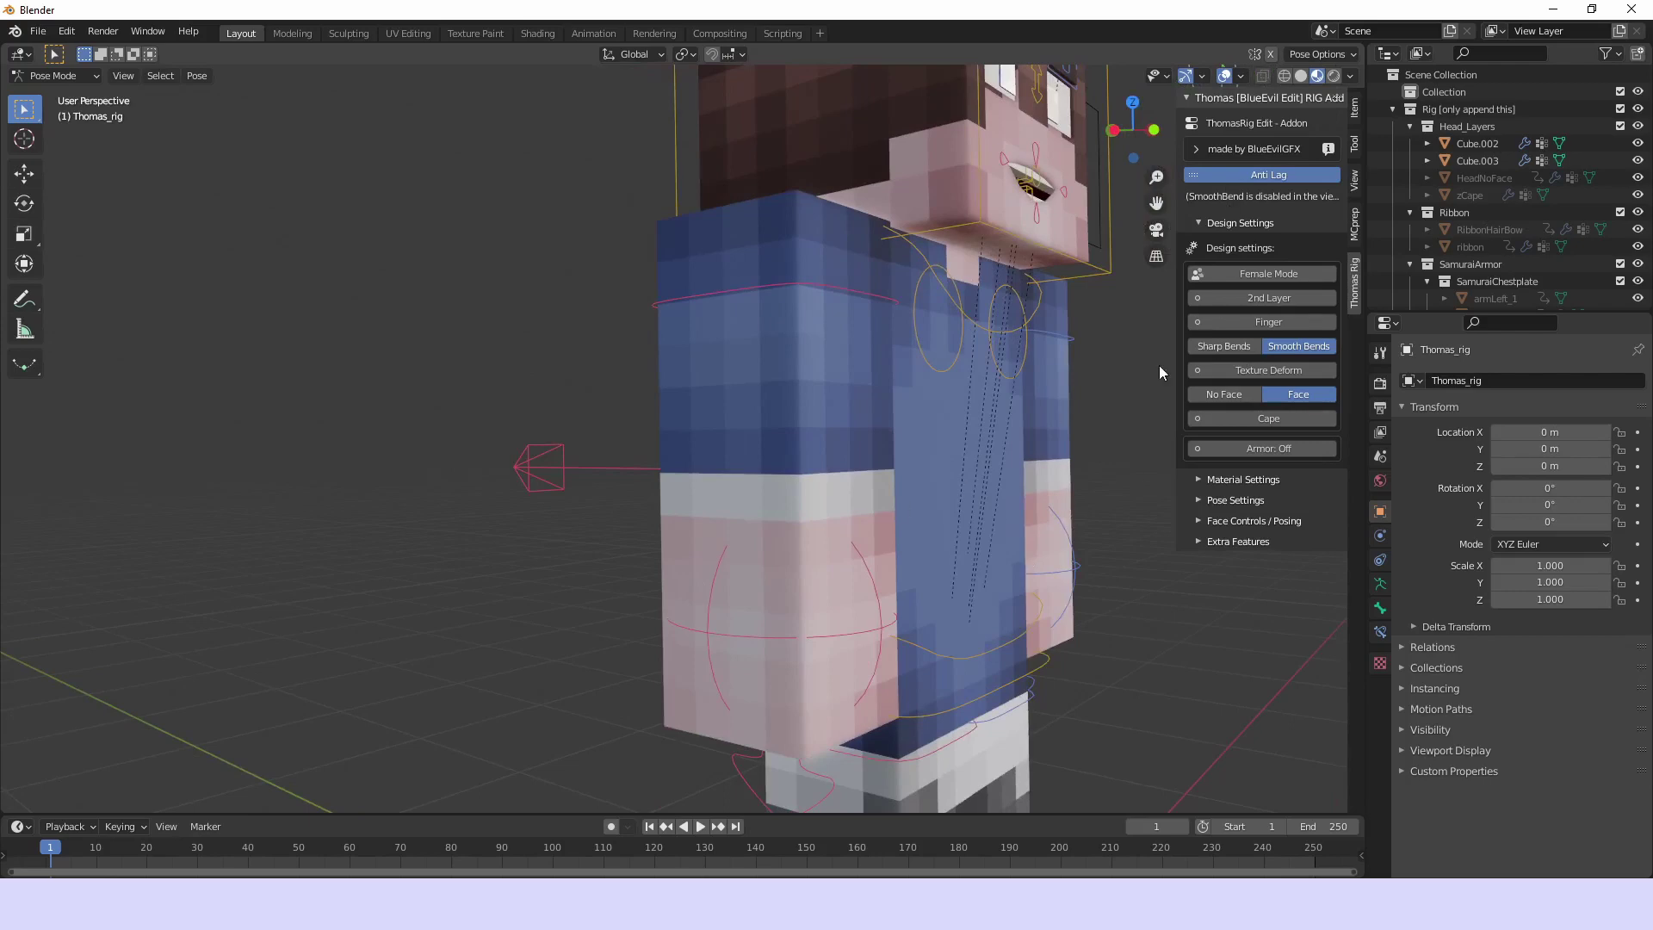
left_click(878, 622)
left_click_drag(878, 622, 746, 520)
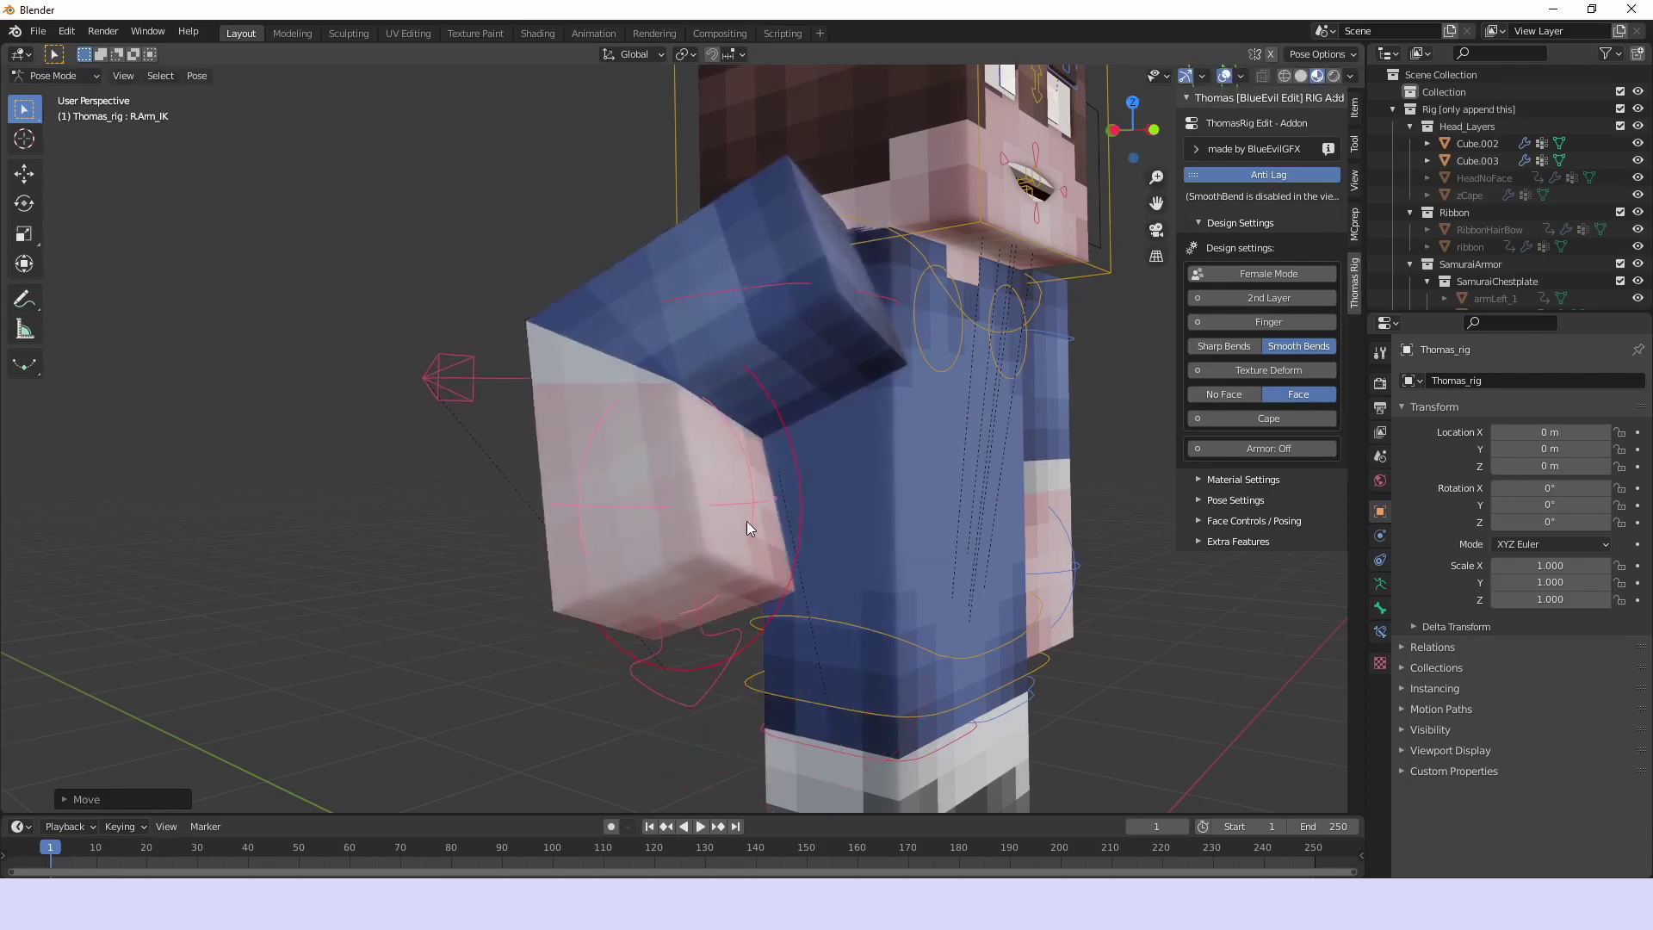
With Anti Lag off, try Sharp Bends on the bent right arm, and restore Anti Lag and Smooth Bends
middle_click_drag(747, 520, 966, 489)
scroll(968, 483, "up", 3)
left_click(1272, 177)
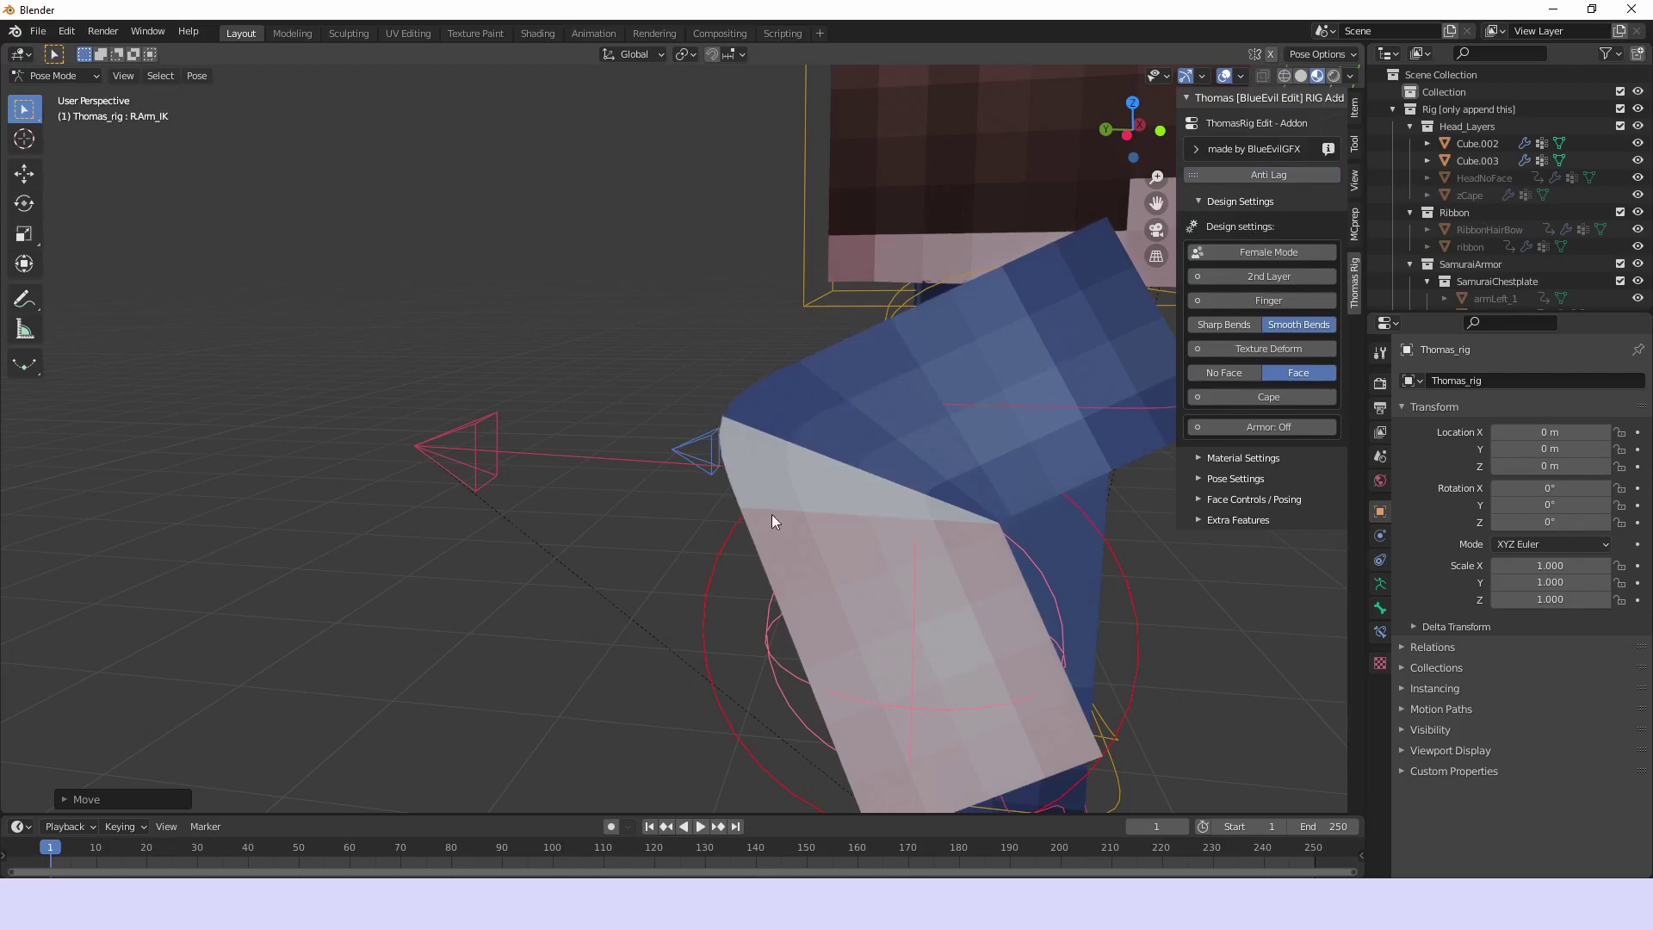
left_click(1231, 327)
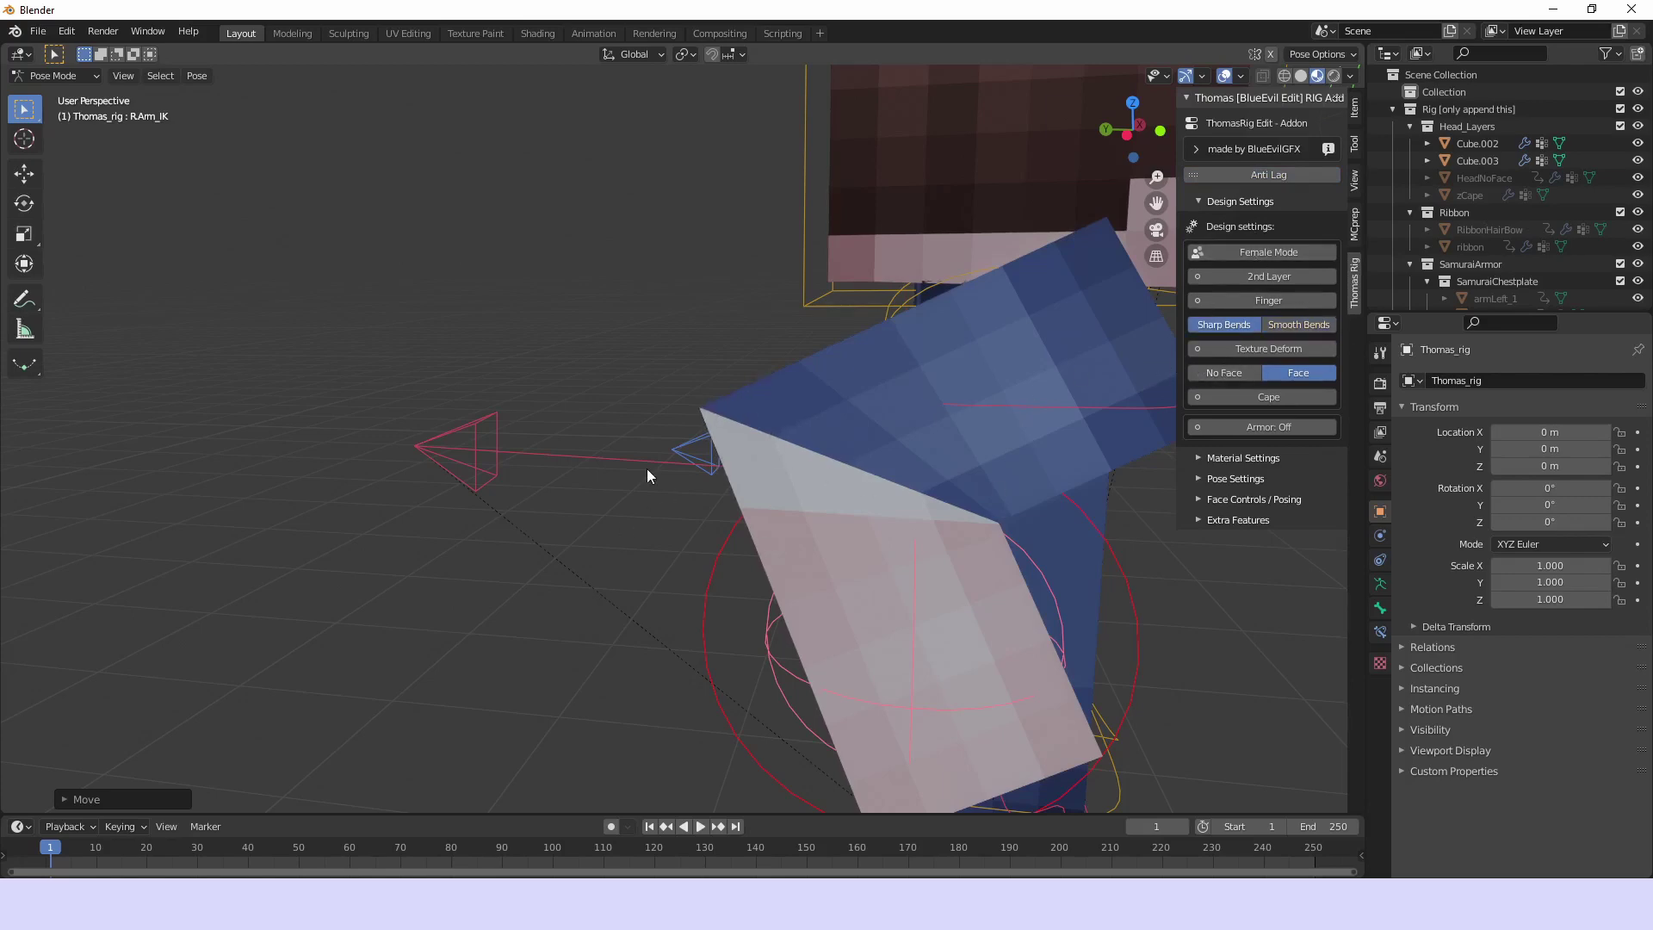
left_click(1260, 177)
left_click(1291, 349)
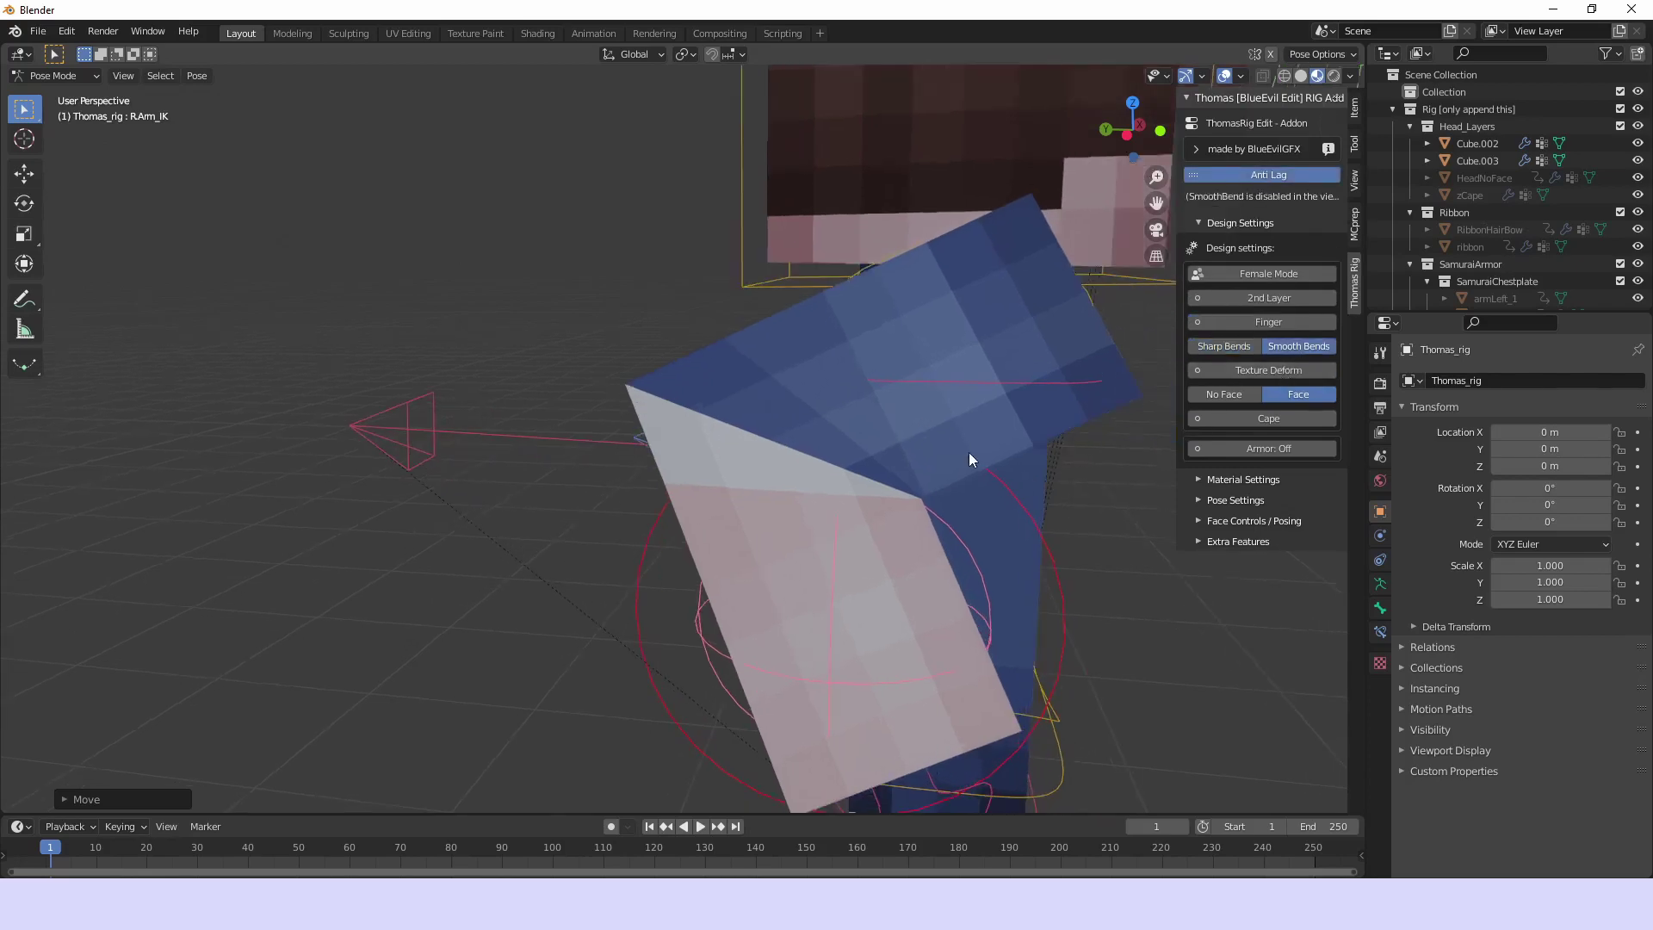
Enable Texture Deform and try moving the MouthController outward to stretch the mouth
middle_click_drag(1078, 306, 852, 342)
middle_click_drag(940, 384, 995, 359, "shift")
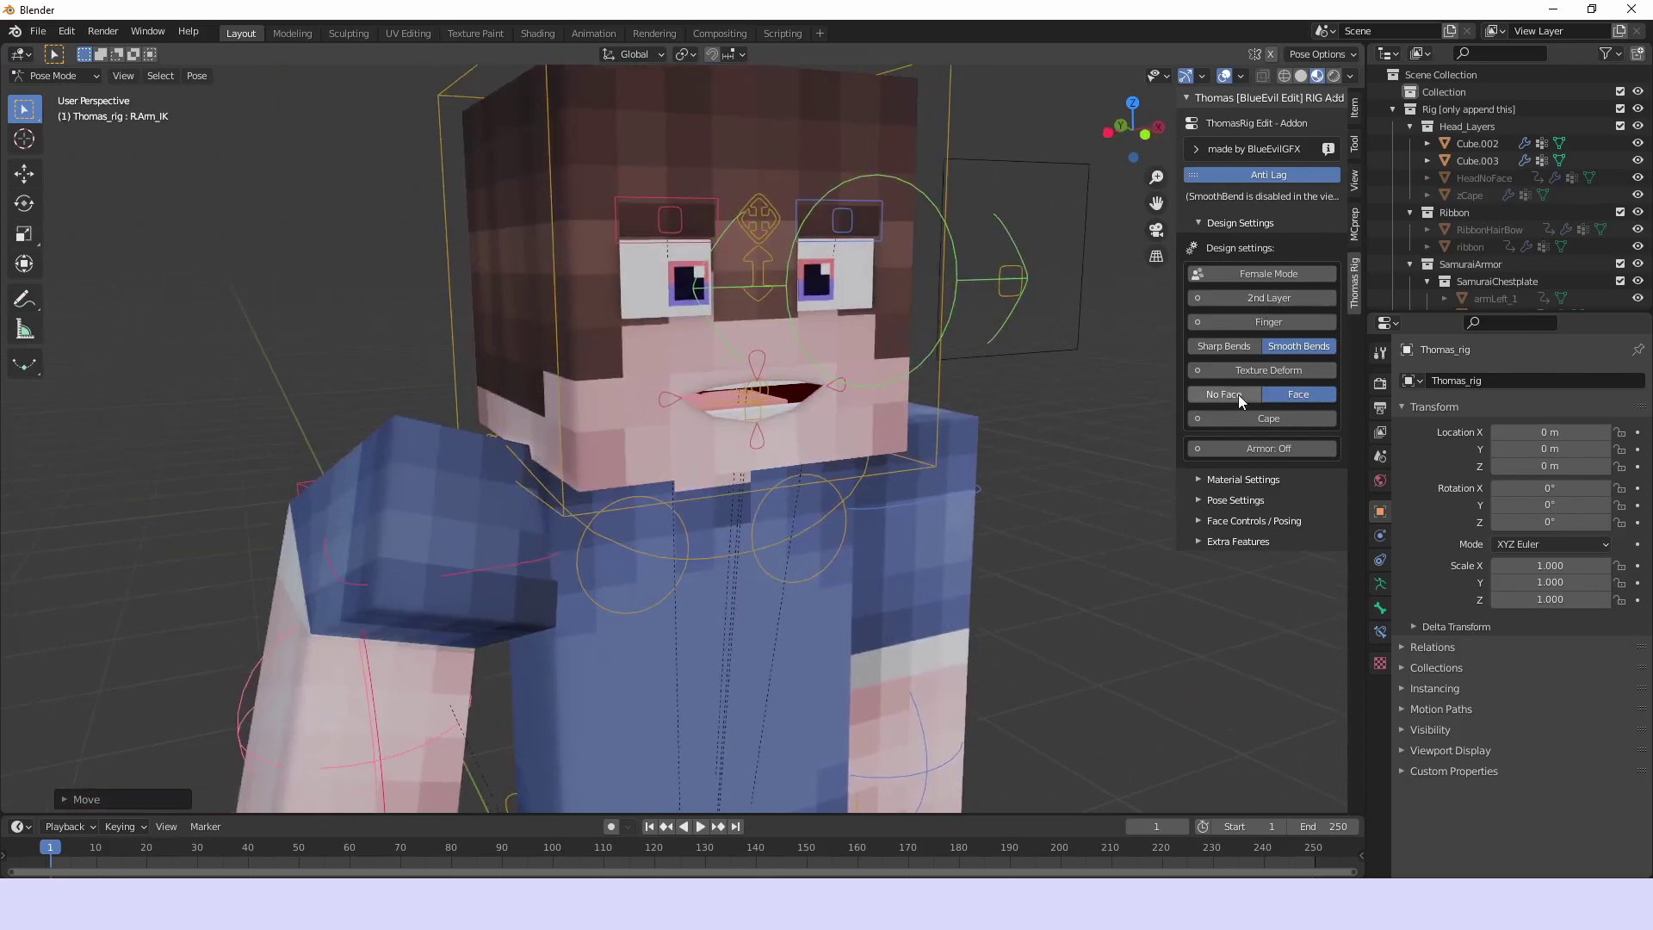
left_click(1241, 371)
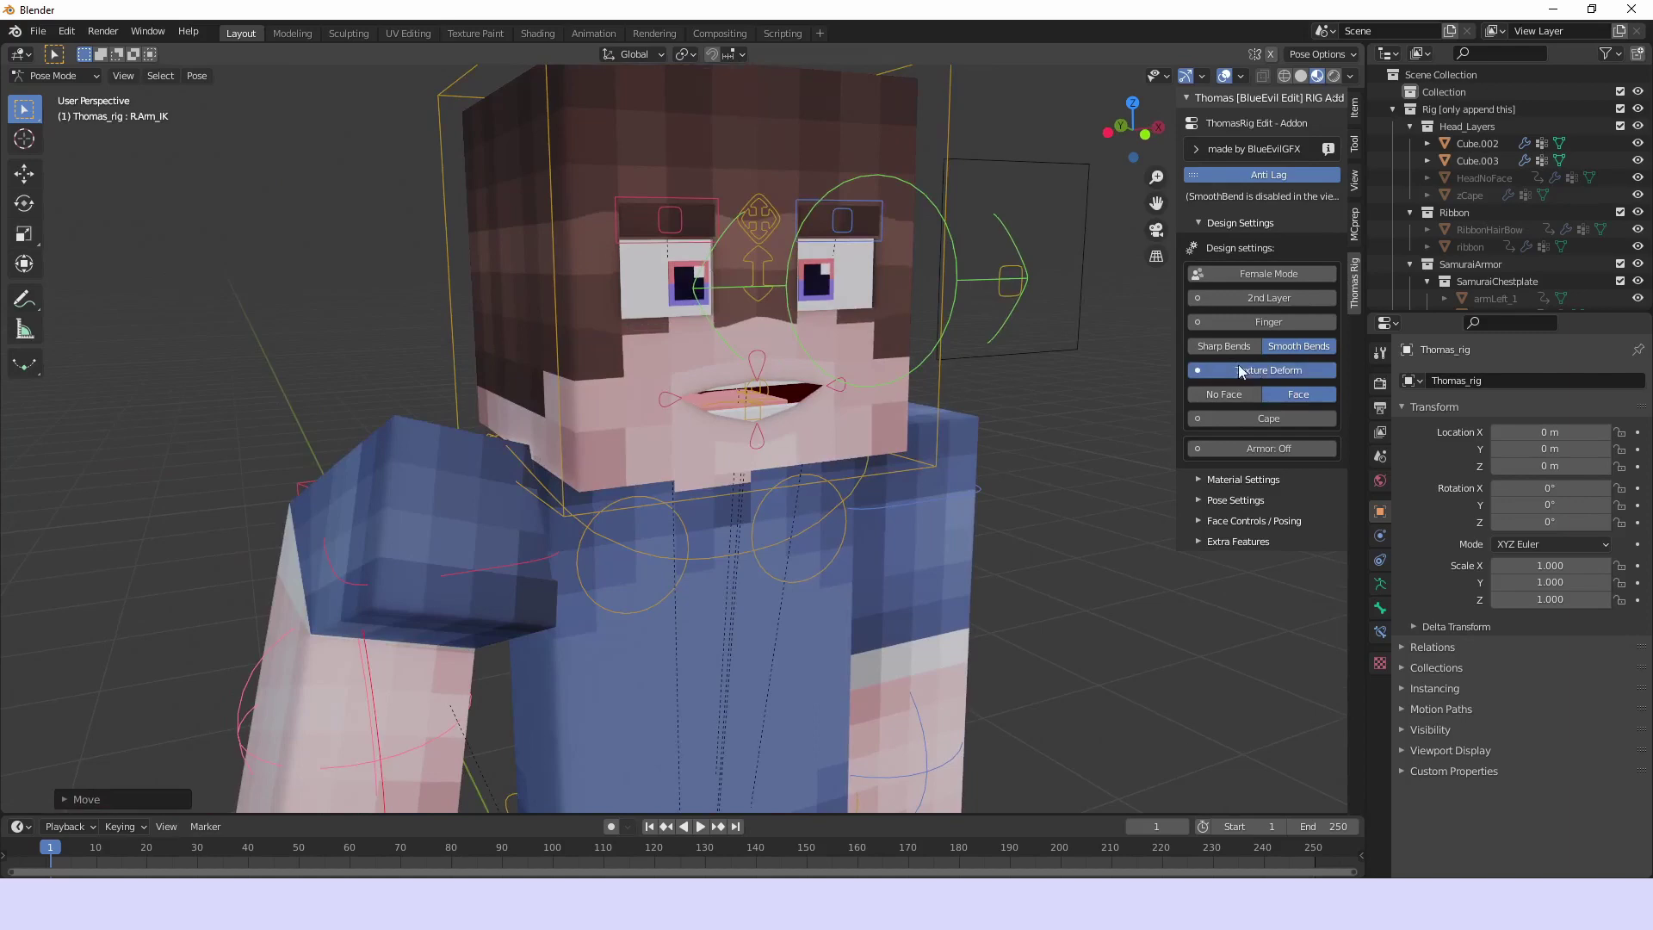
middle_click_drag(745, 438, 775, 446, "shift")
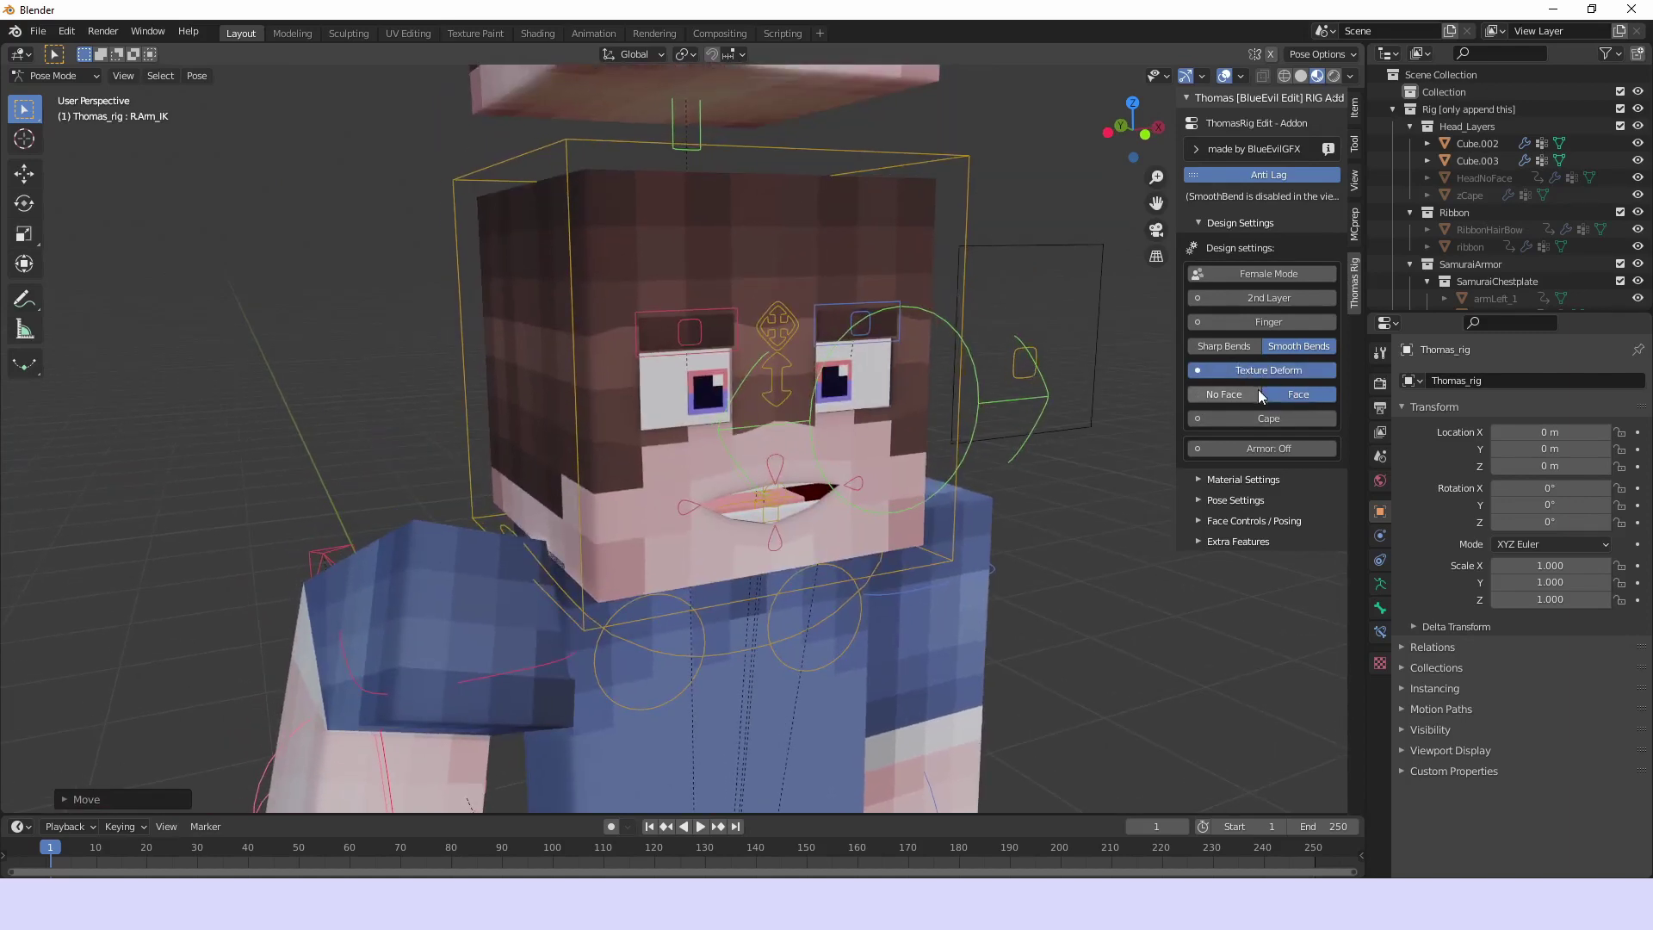
left_click(1024, 362)
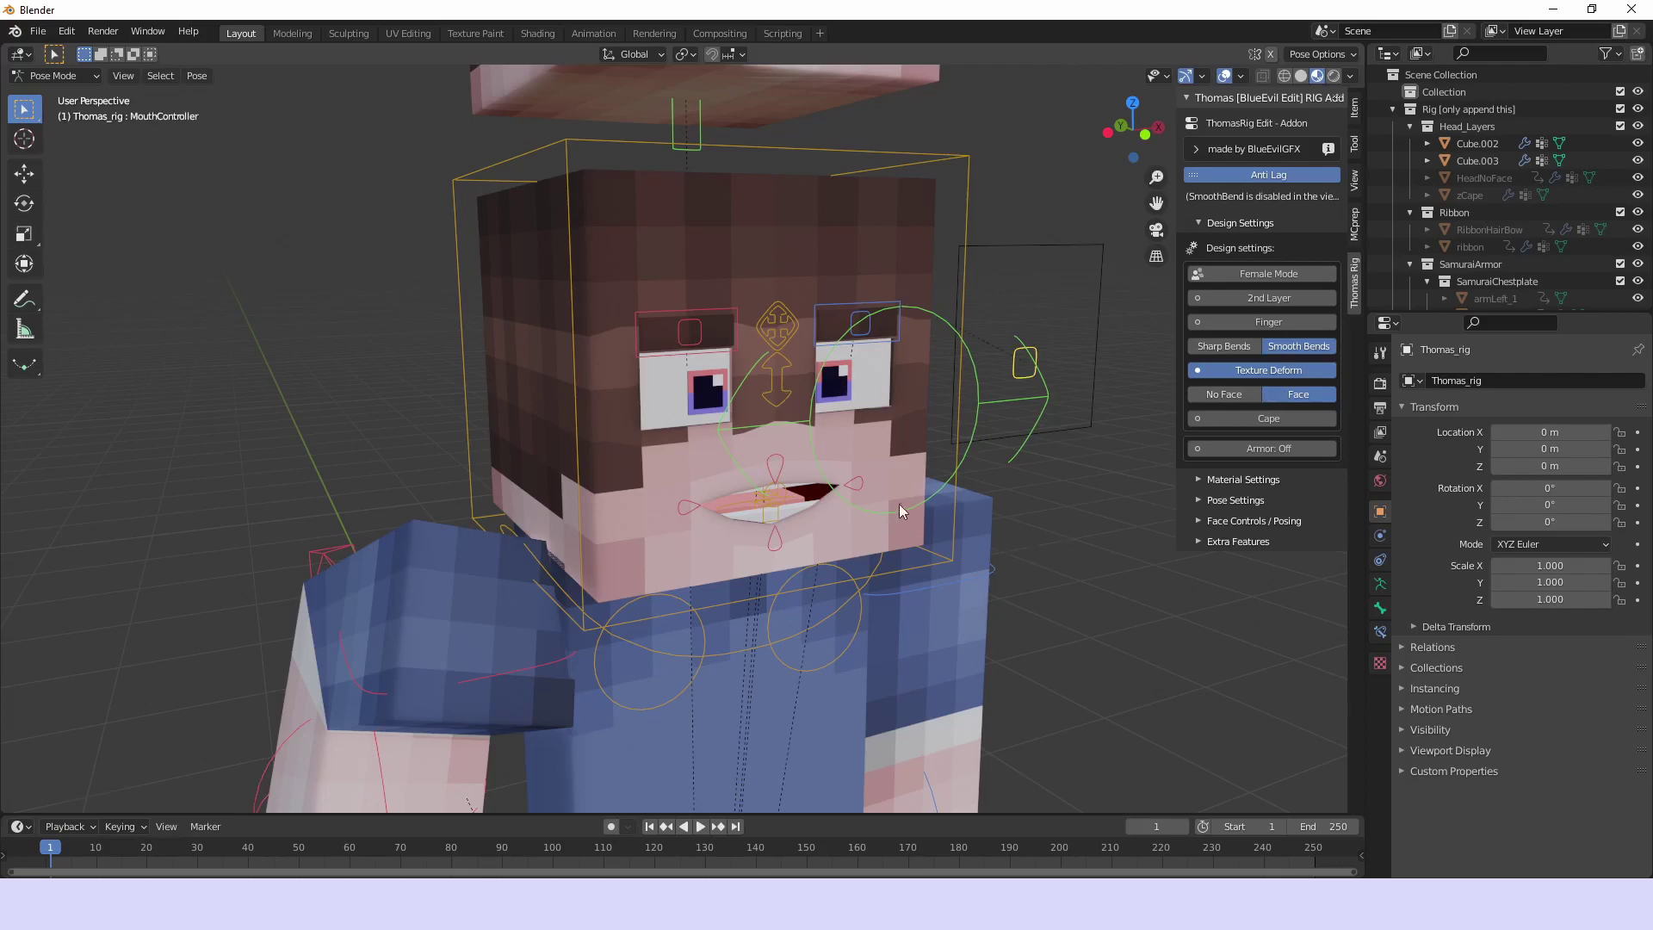
key("g")
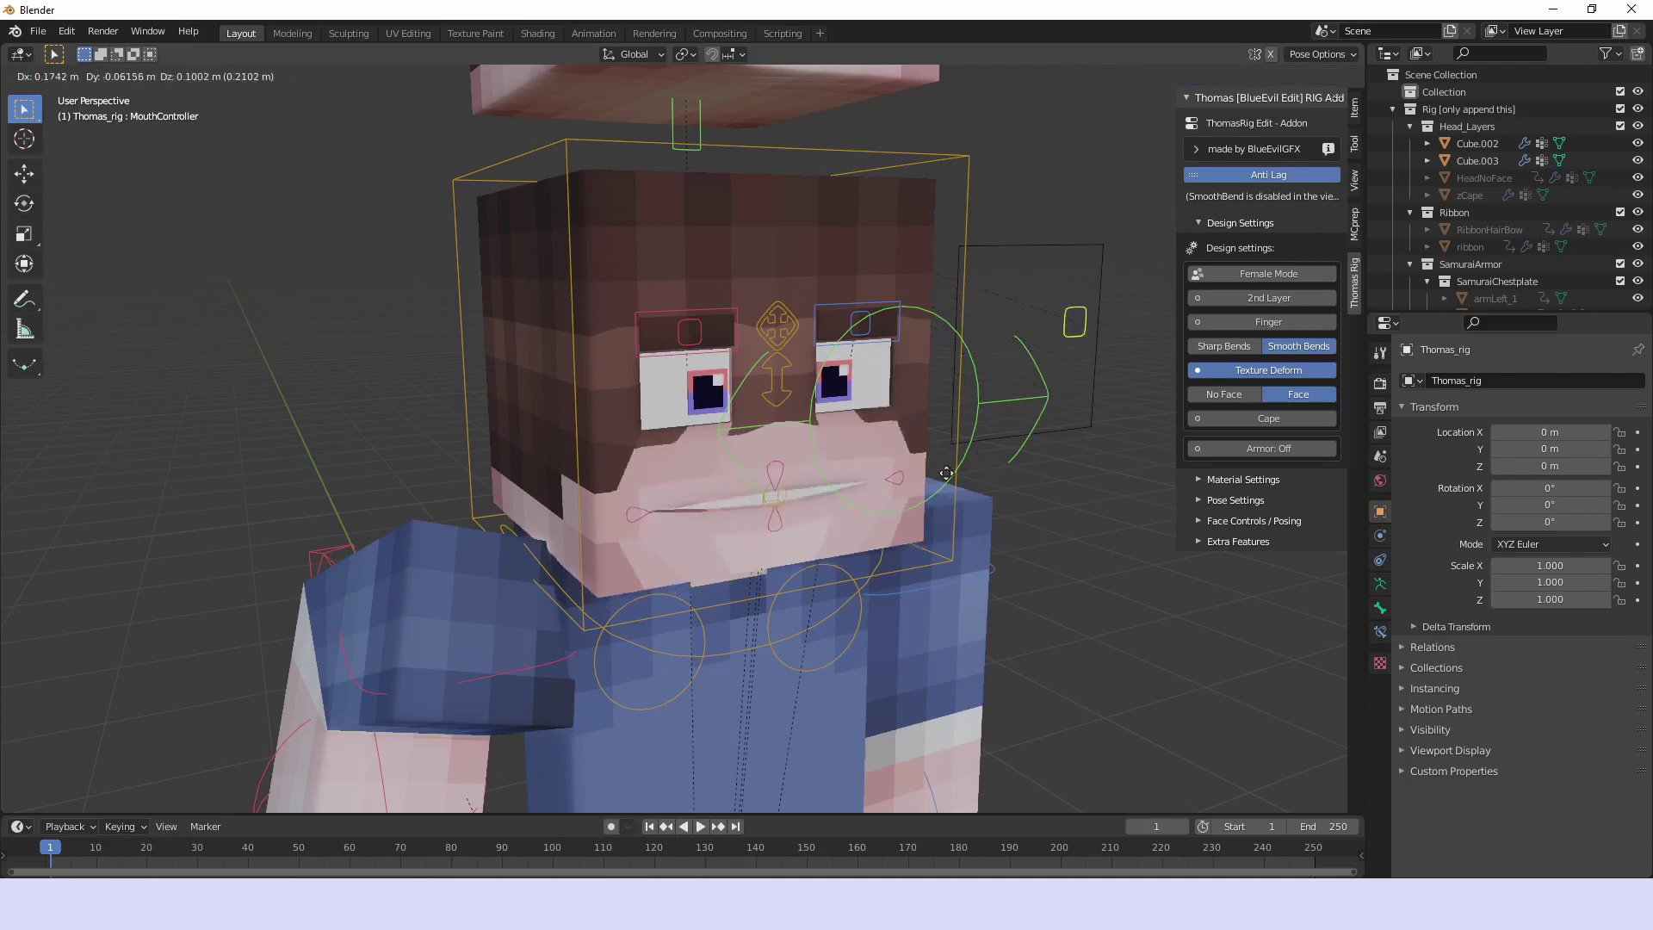
right_click(999, 504)
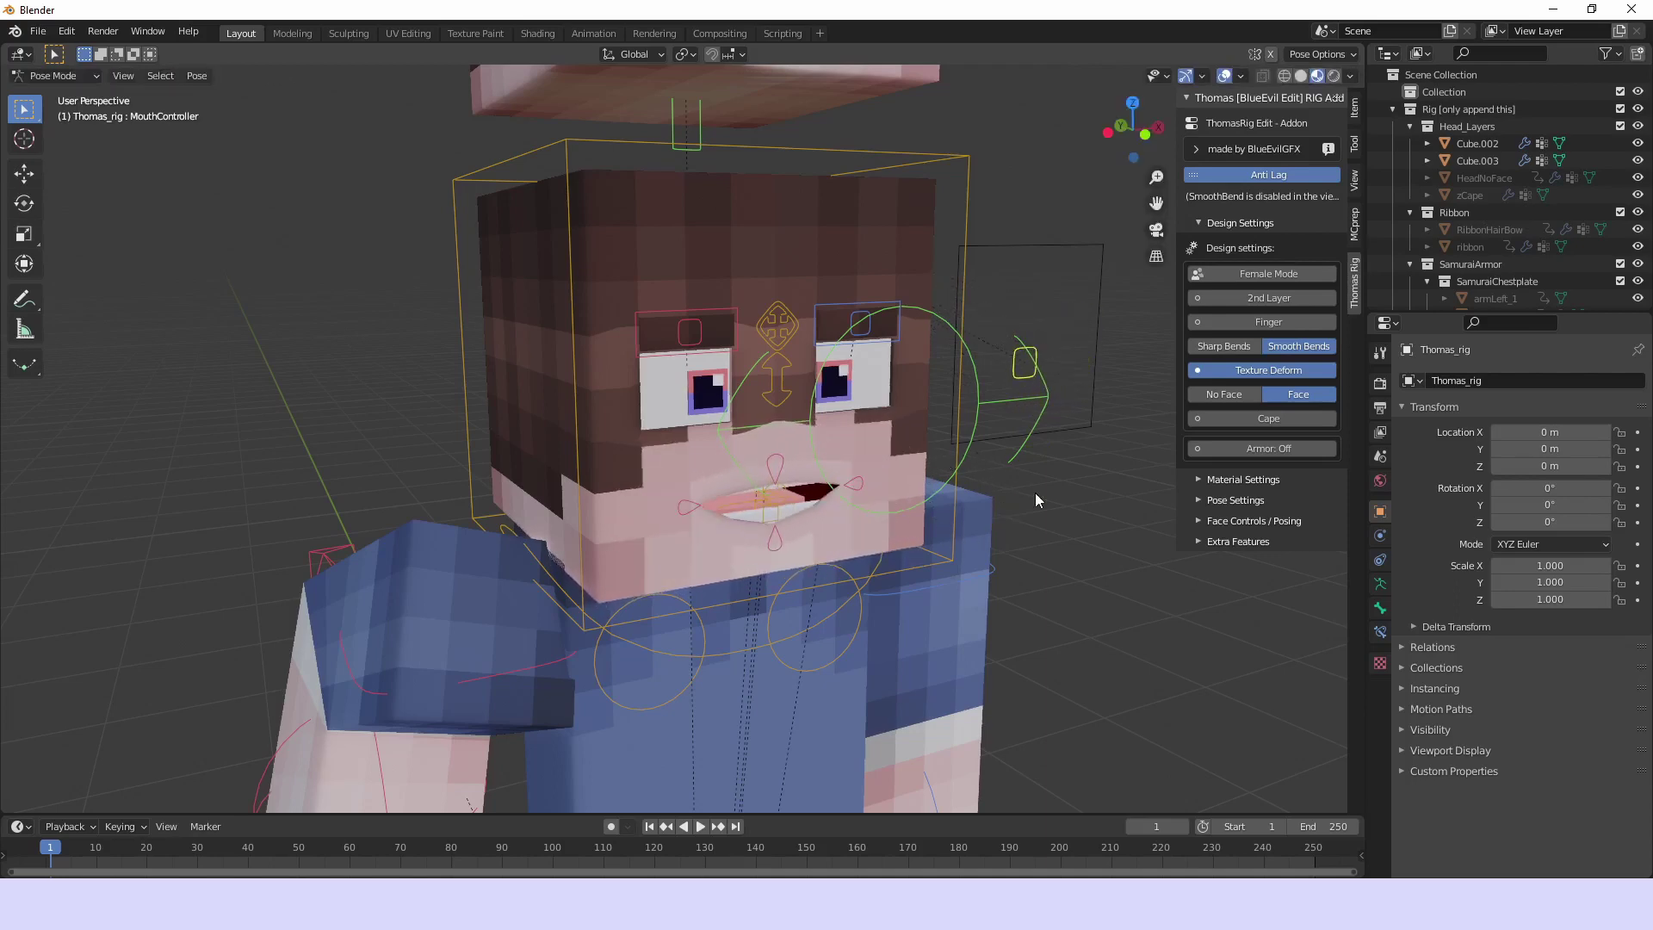
Turn Texture Deform off and try moving the MouthController inward for comparison
left_click(1222, 373)
key("g")
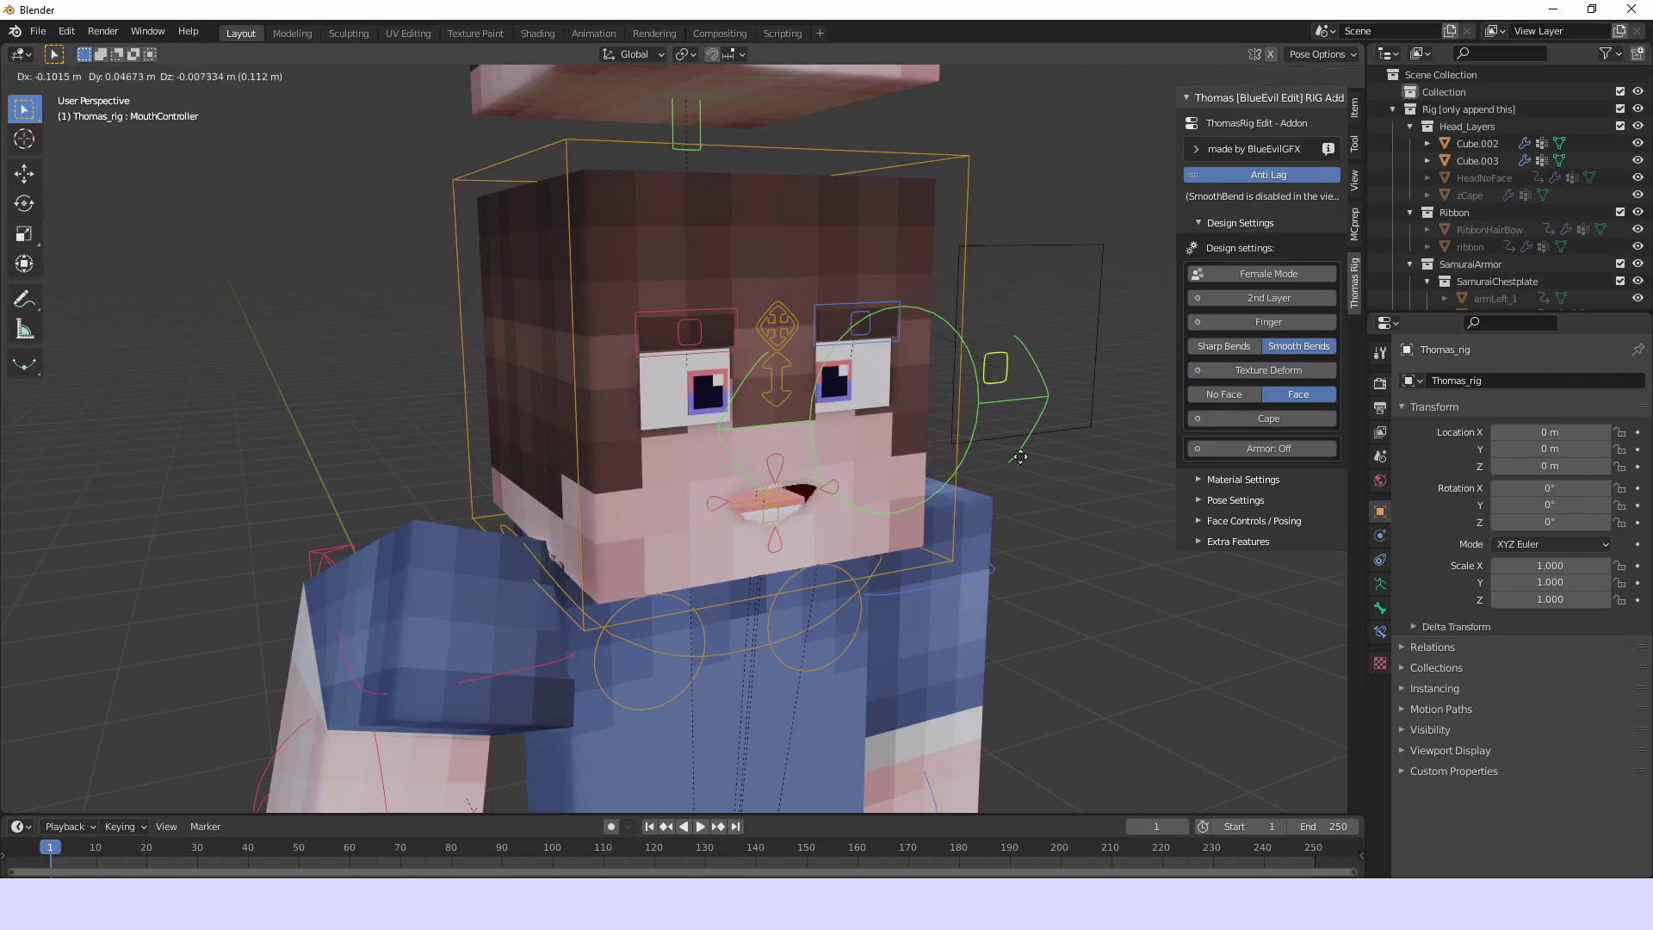
left_click(975, 485)
middle_click_drag(975, 486, 947, 465)
Enable the Cape and inspect it from behind the character
left_click(1232, 419)
middle_click_drag(580, 462, 799, 405)
scroll(549, 467, "up", 4)
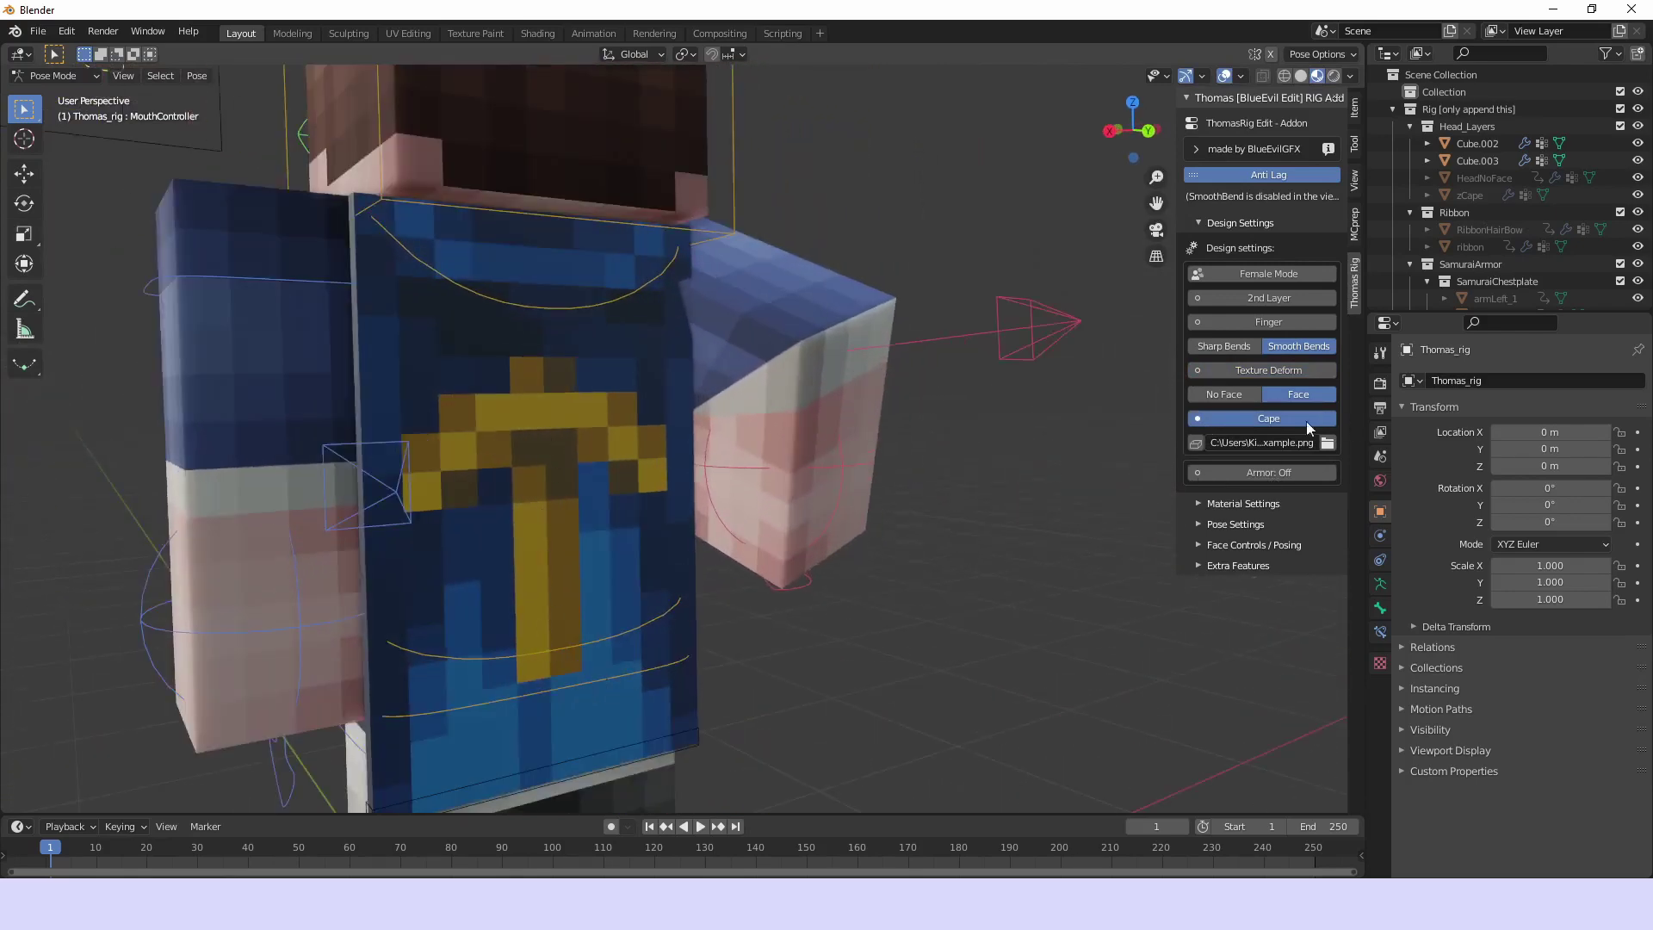
Select the CapeEnd bone and swing the cape away from the character's back with free trackball rotations
middle_click_drag(1076, 482, 897, 730)
left_click(696, 695)
key("r")
key("Escape")
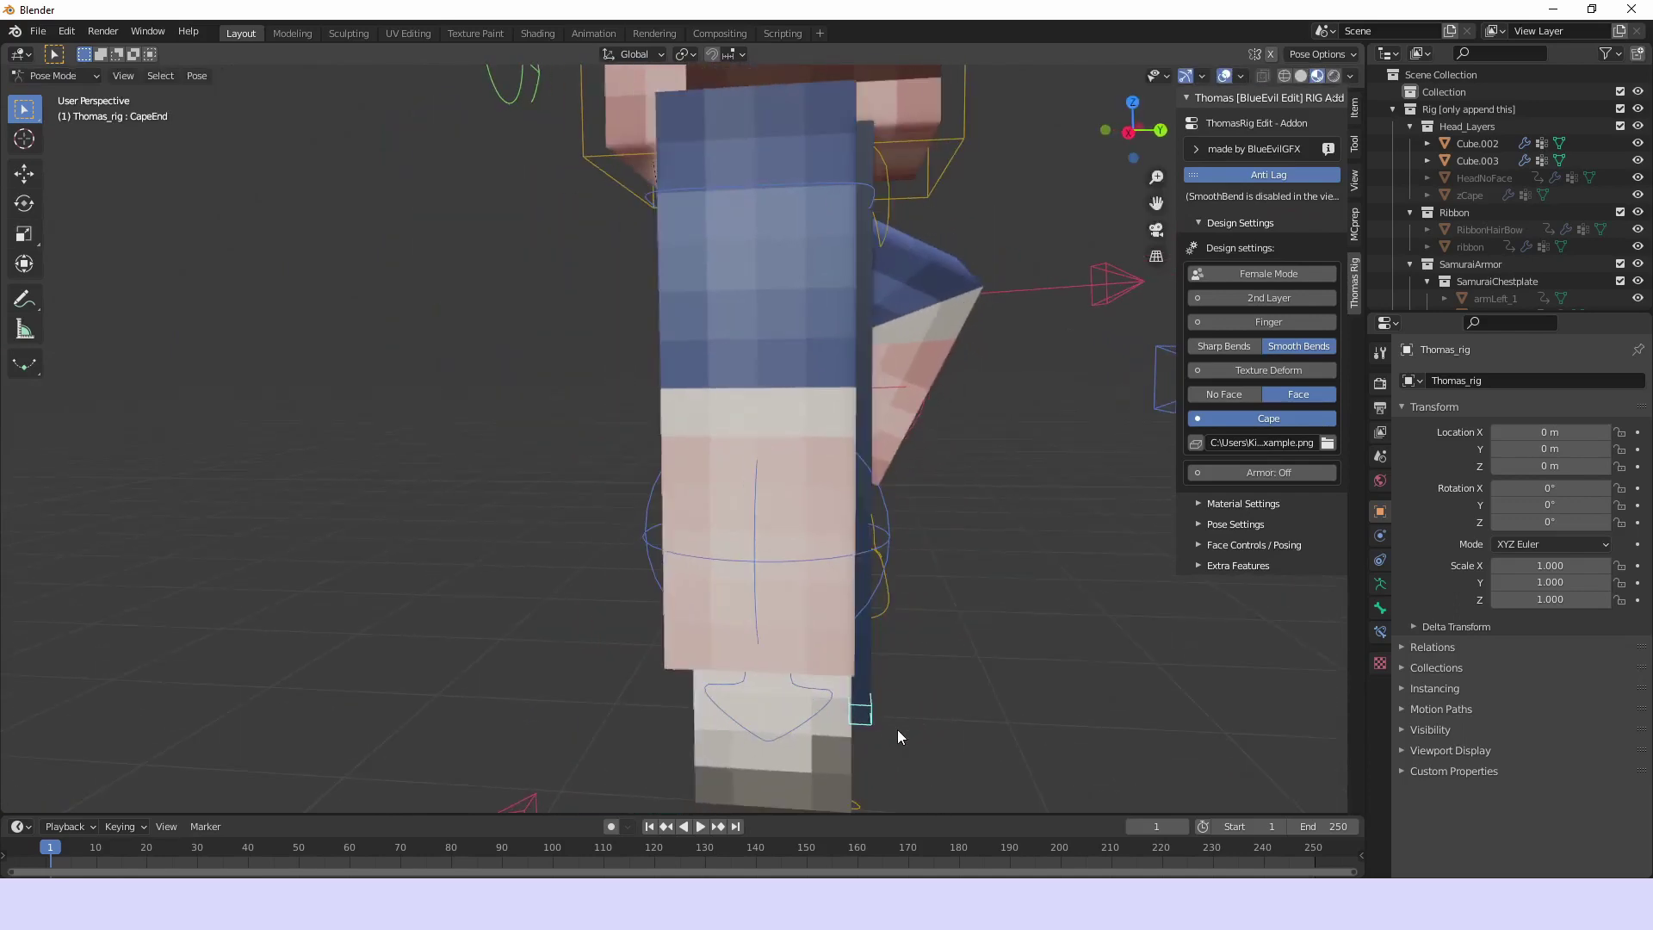
key("r")
key("r")
left_click(1121, 642)
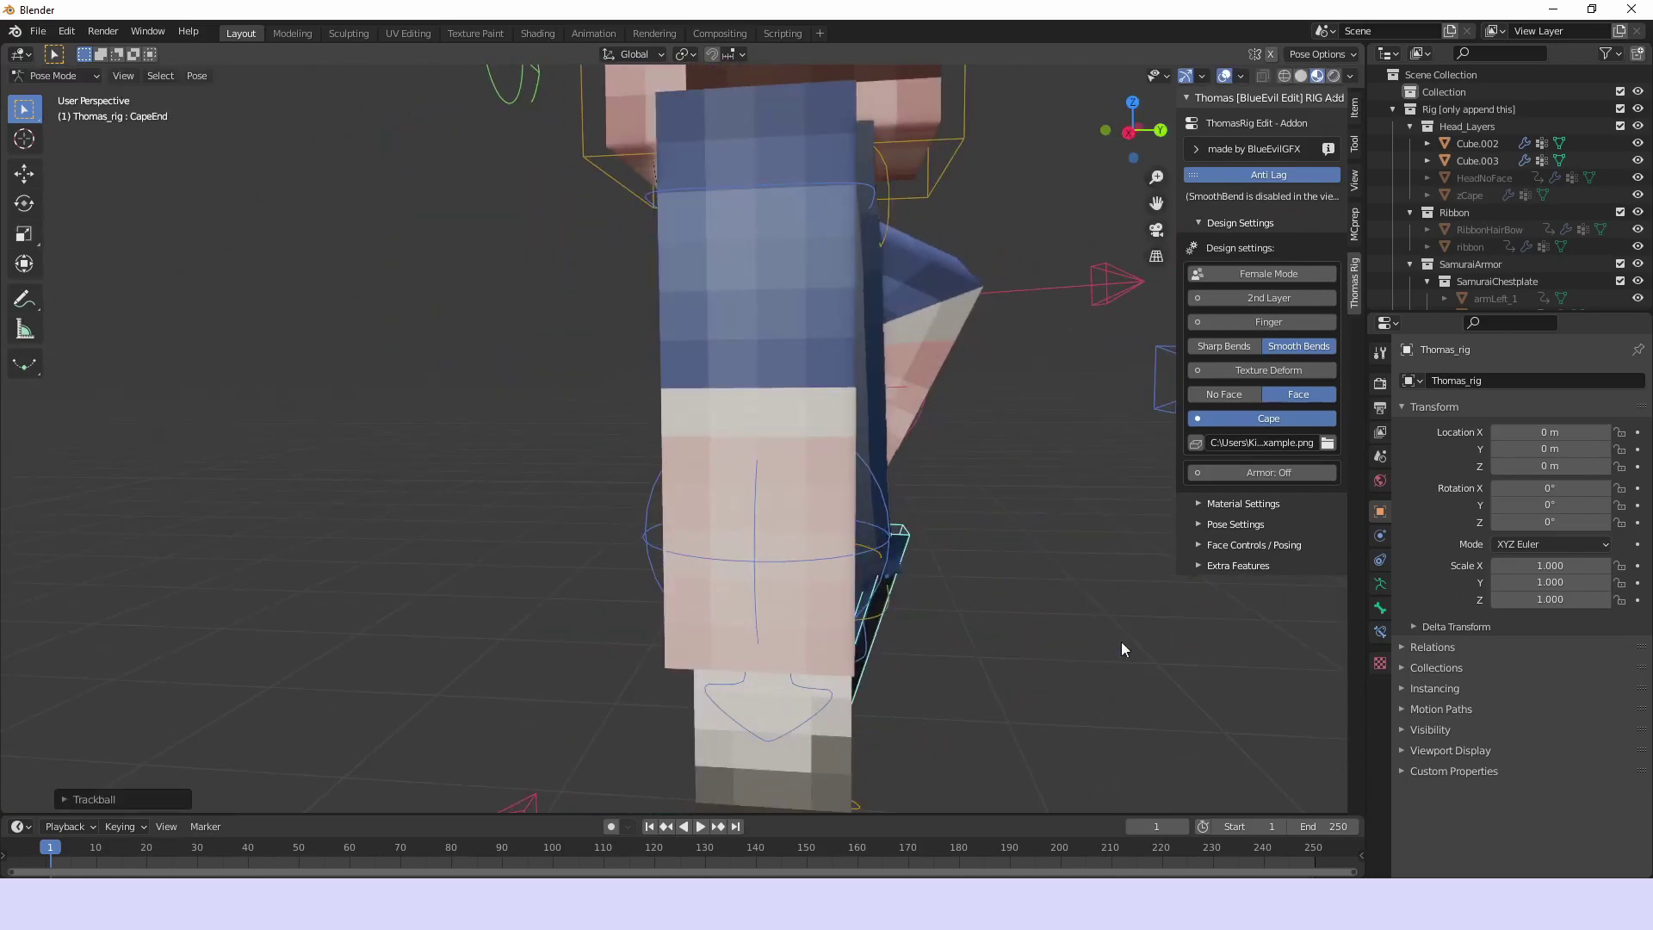
key("r")
key("r")
left_click(914, 408)
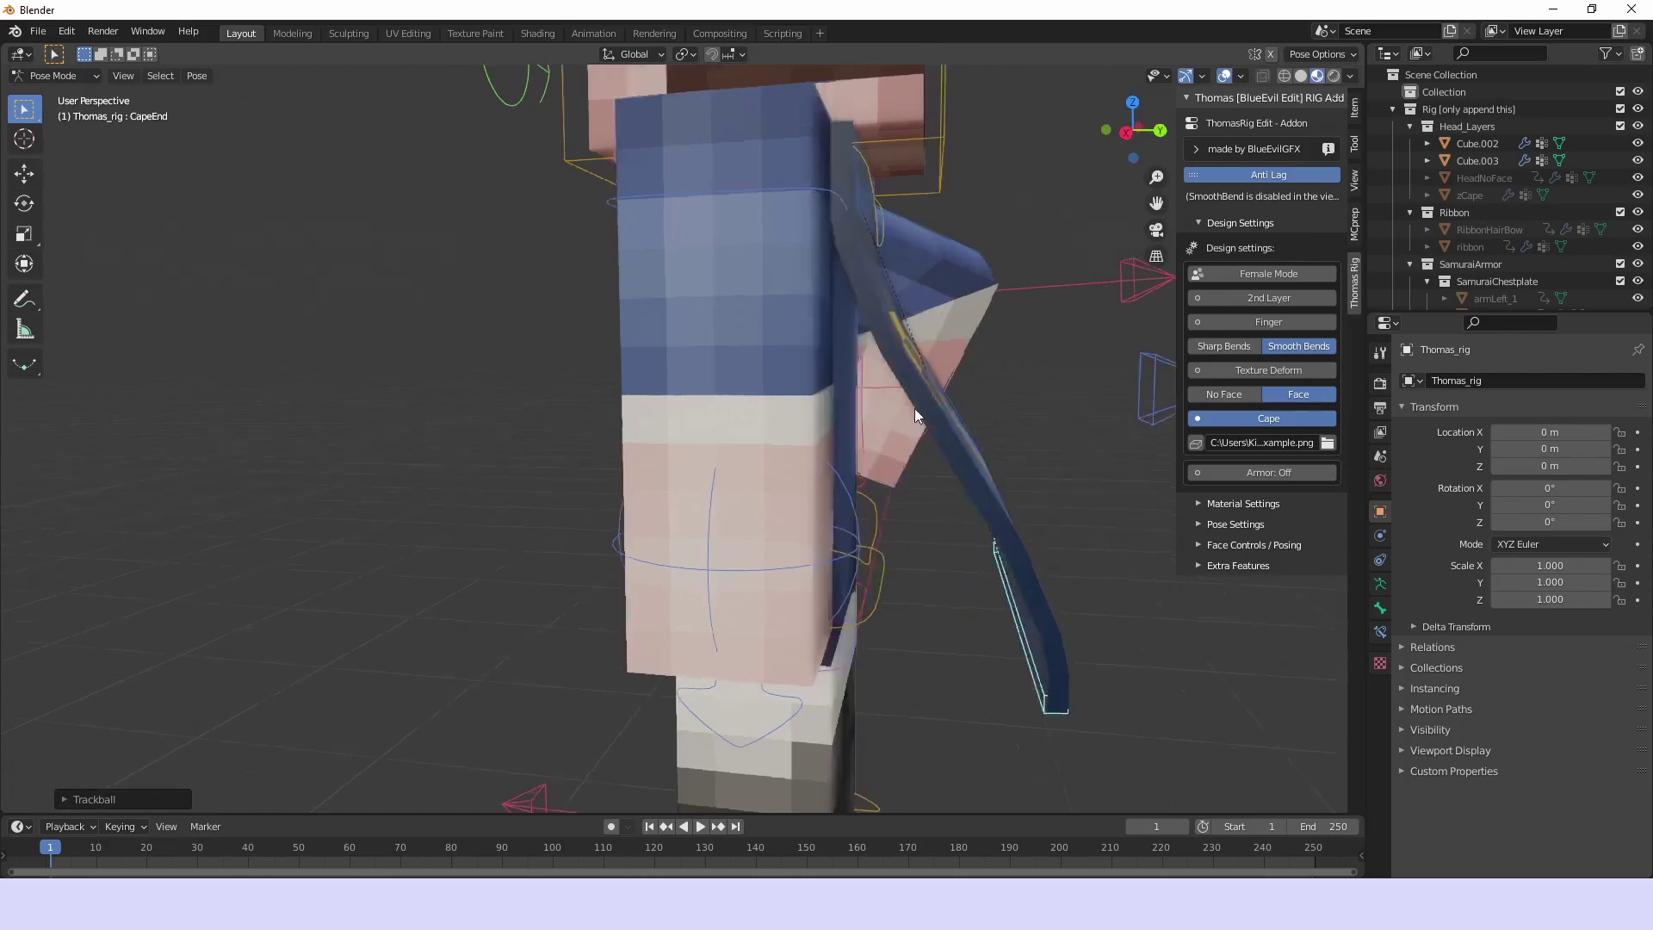
Rotate the CapeEnd bone further to curve the lower end of the cape
middle_click_drag(915, 408, 695, 354)
key("r")
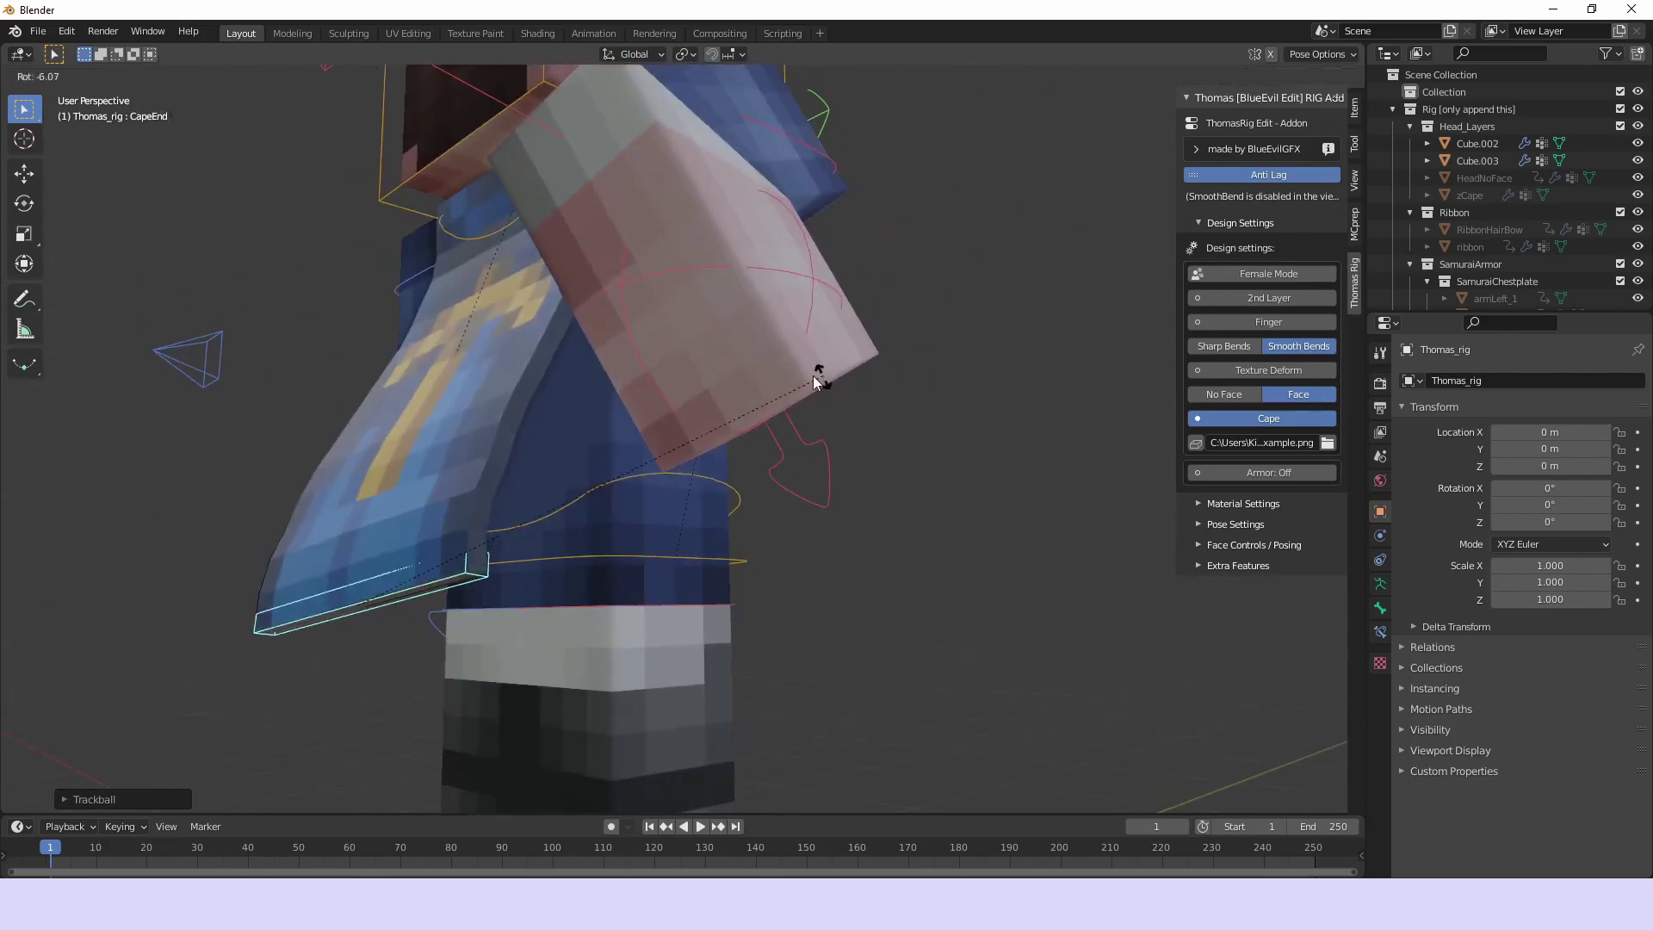
scroll(818, 378, "down", 5)
left_click(671, 509)
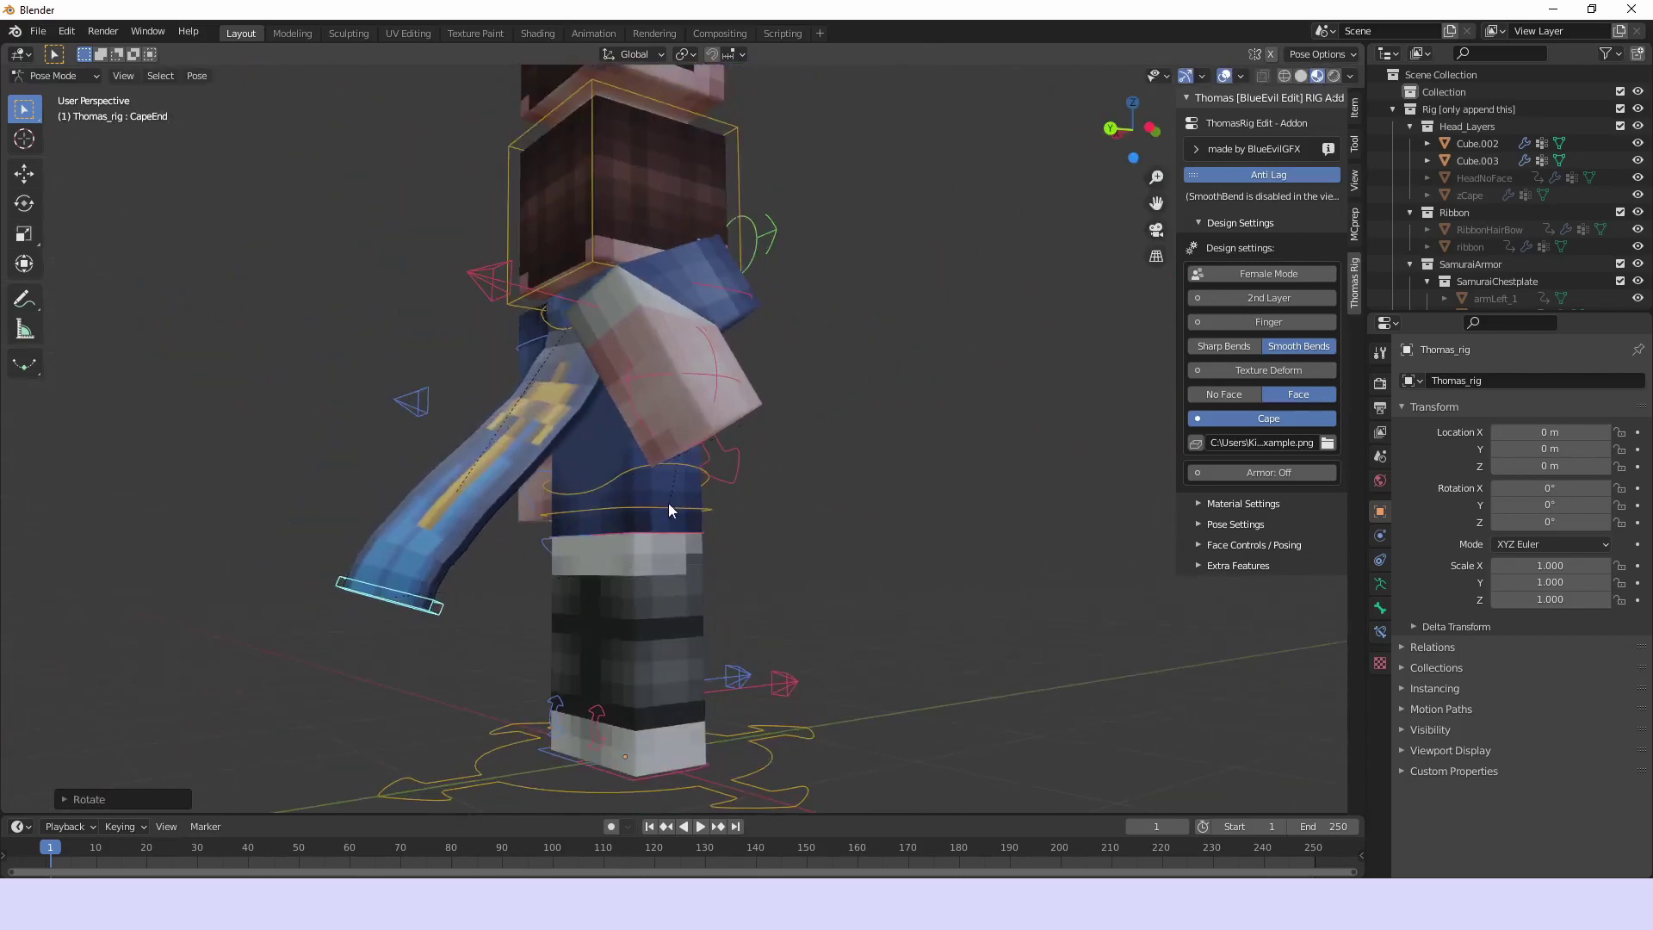
middle_click_drag(668, 503, 809, 495)
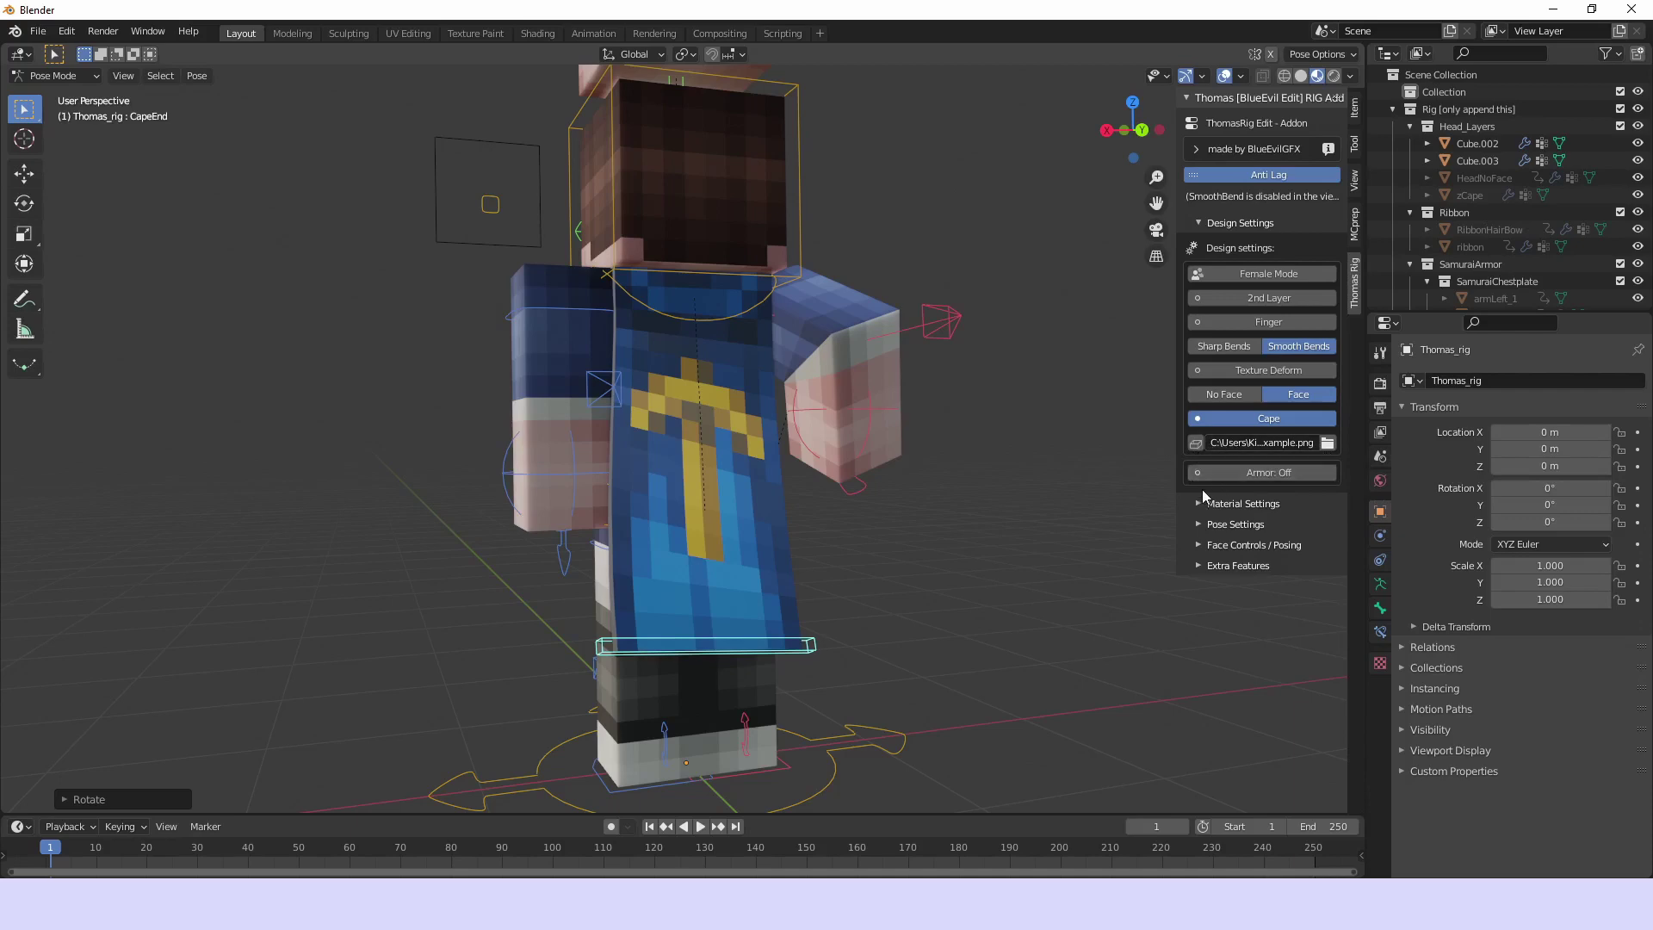
Open the cape texture's file browser, close it without choosing another image, and disable the Cape
left_click(1327, 444)
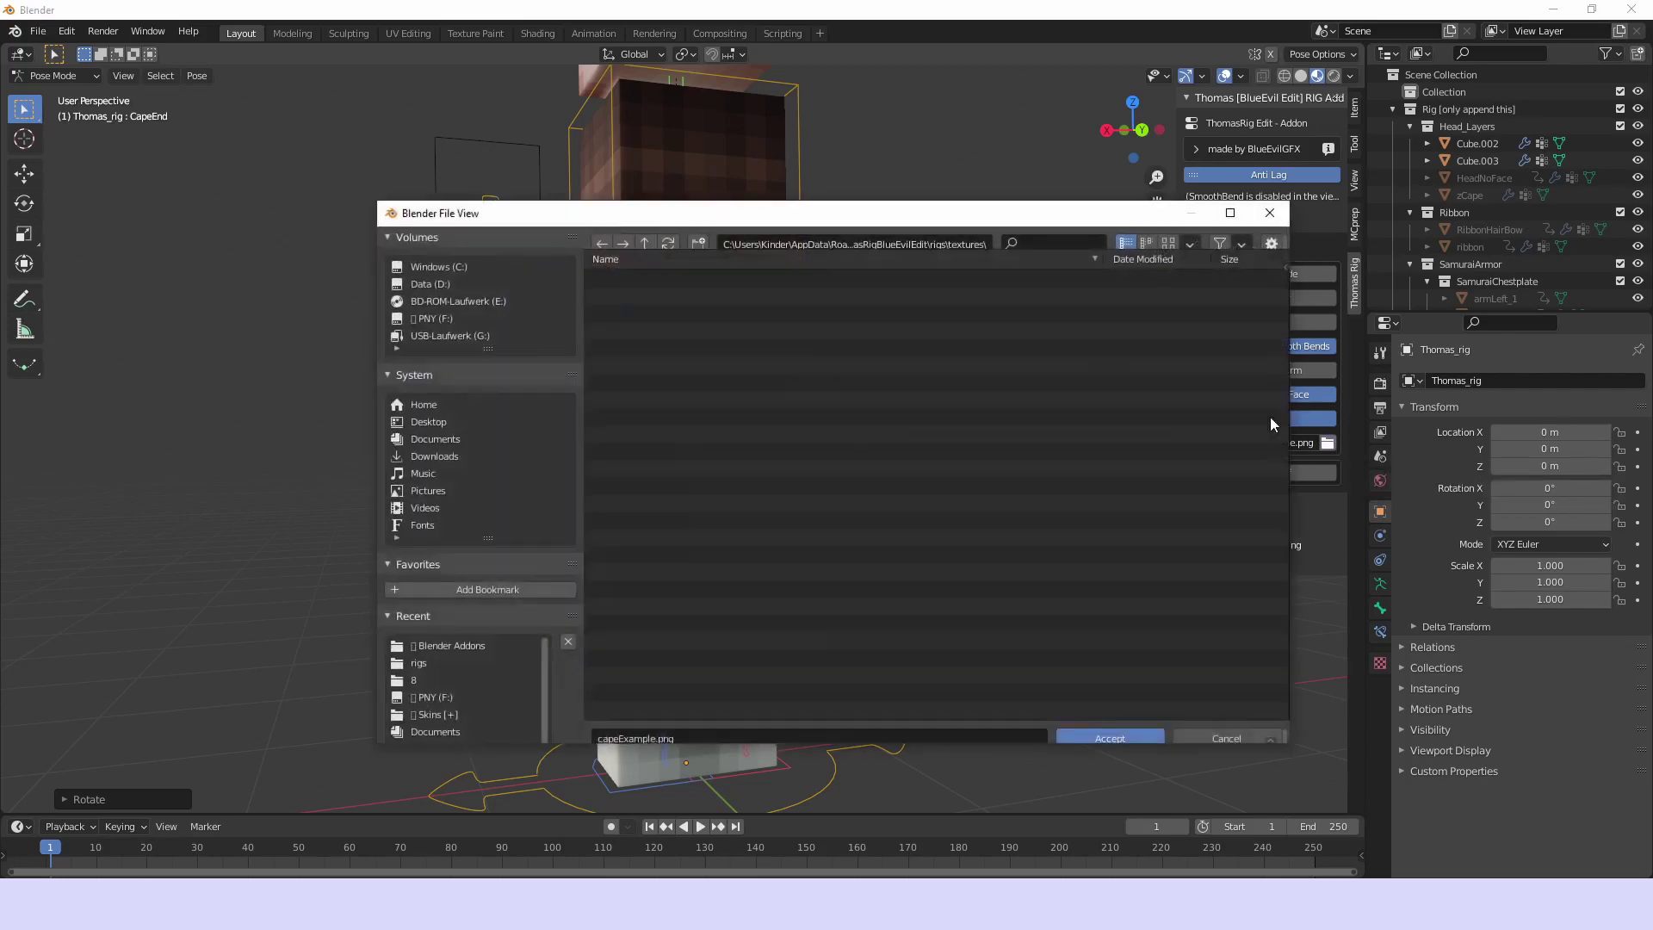
left_click(1146, 221)
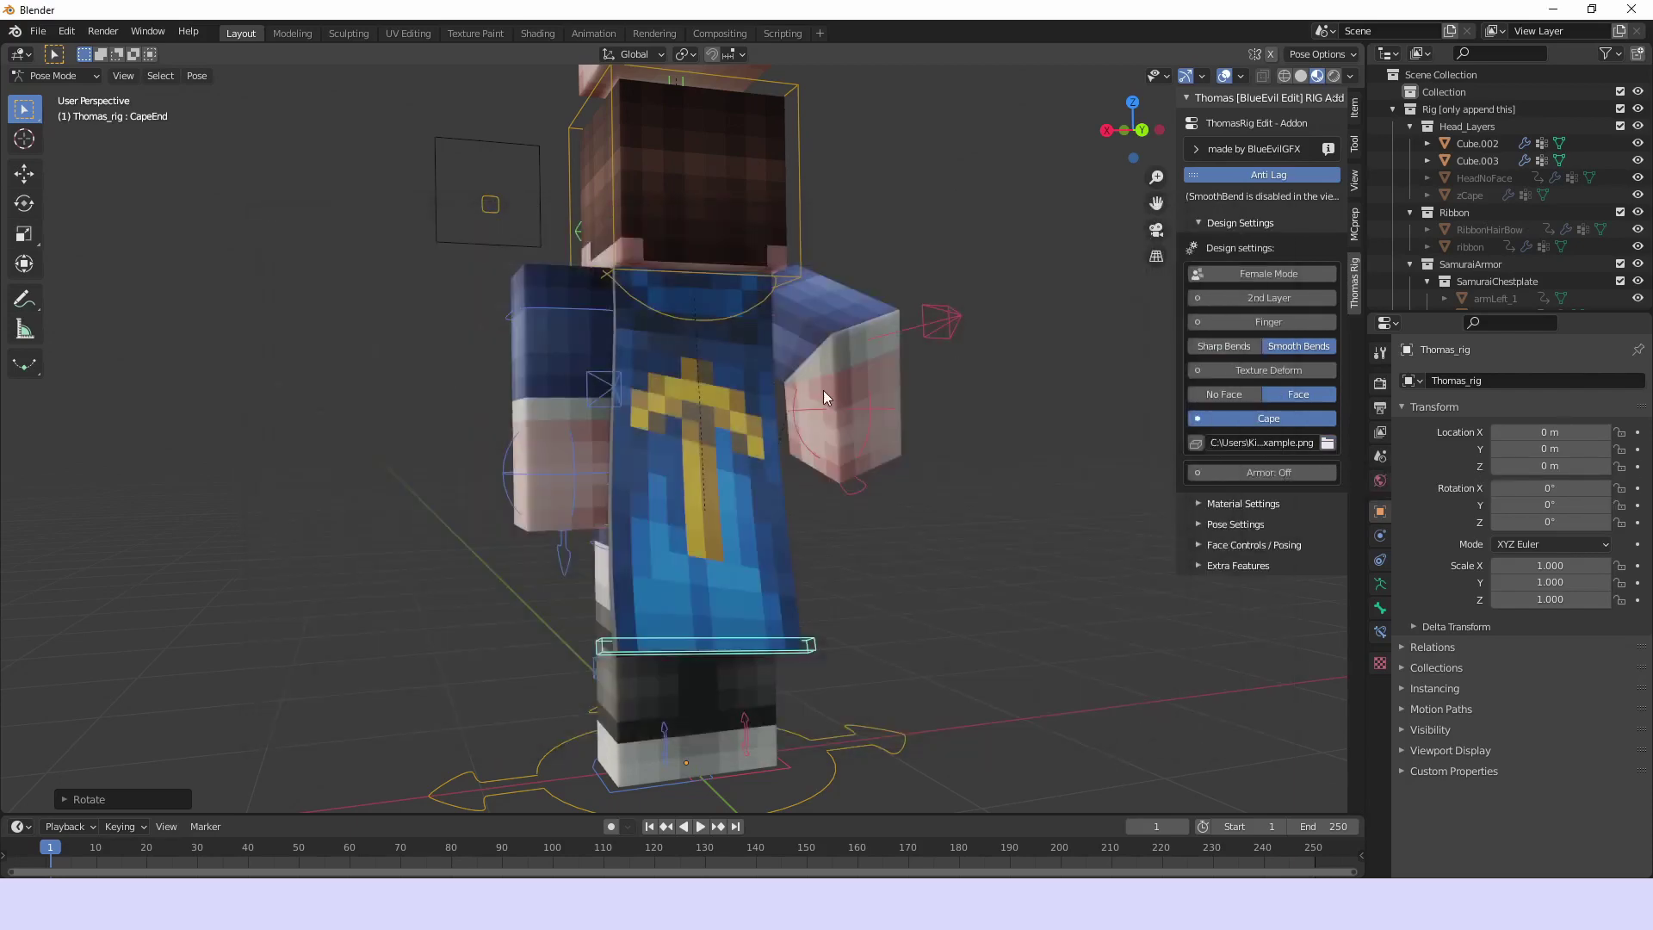
left_click(1219, 418)
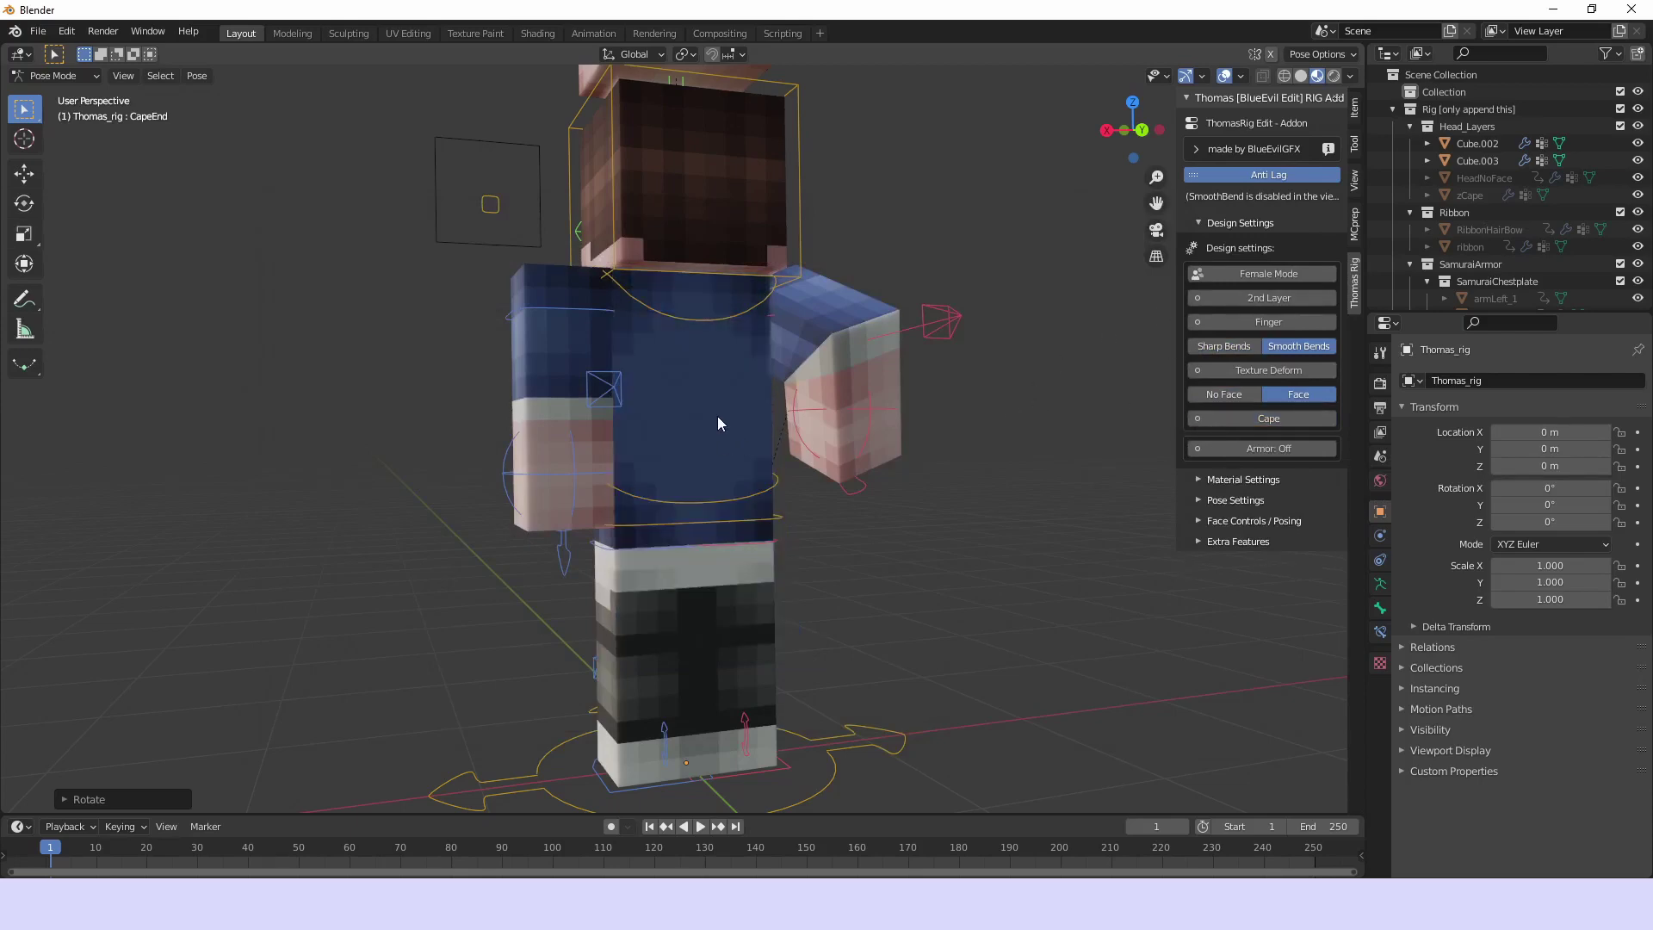
Turn Armor on and choose Normal as the armor type
left_click(1223, 448)
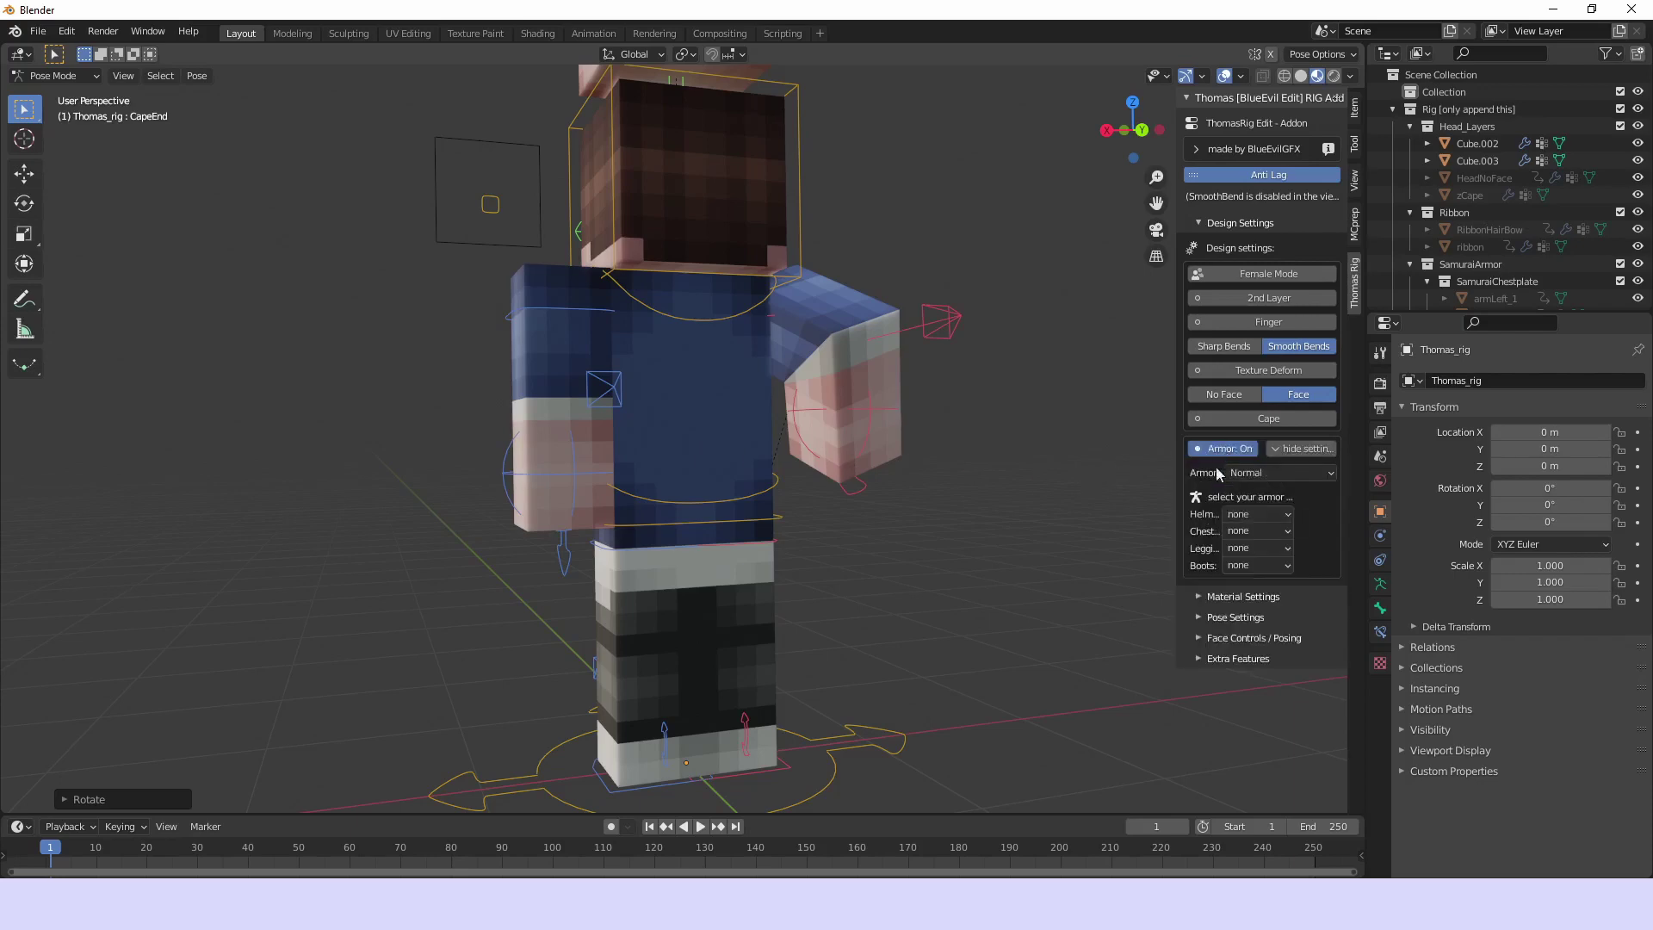
middle_click_drag(966, 448, 902, 608)
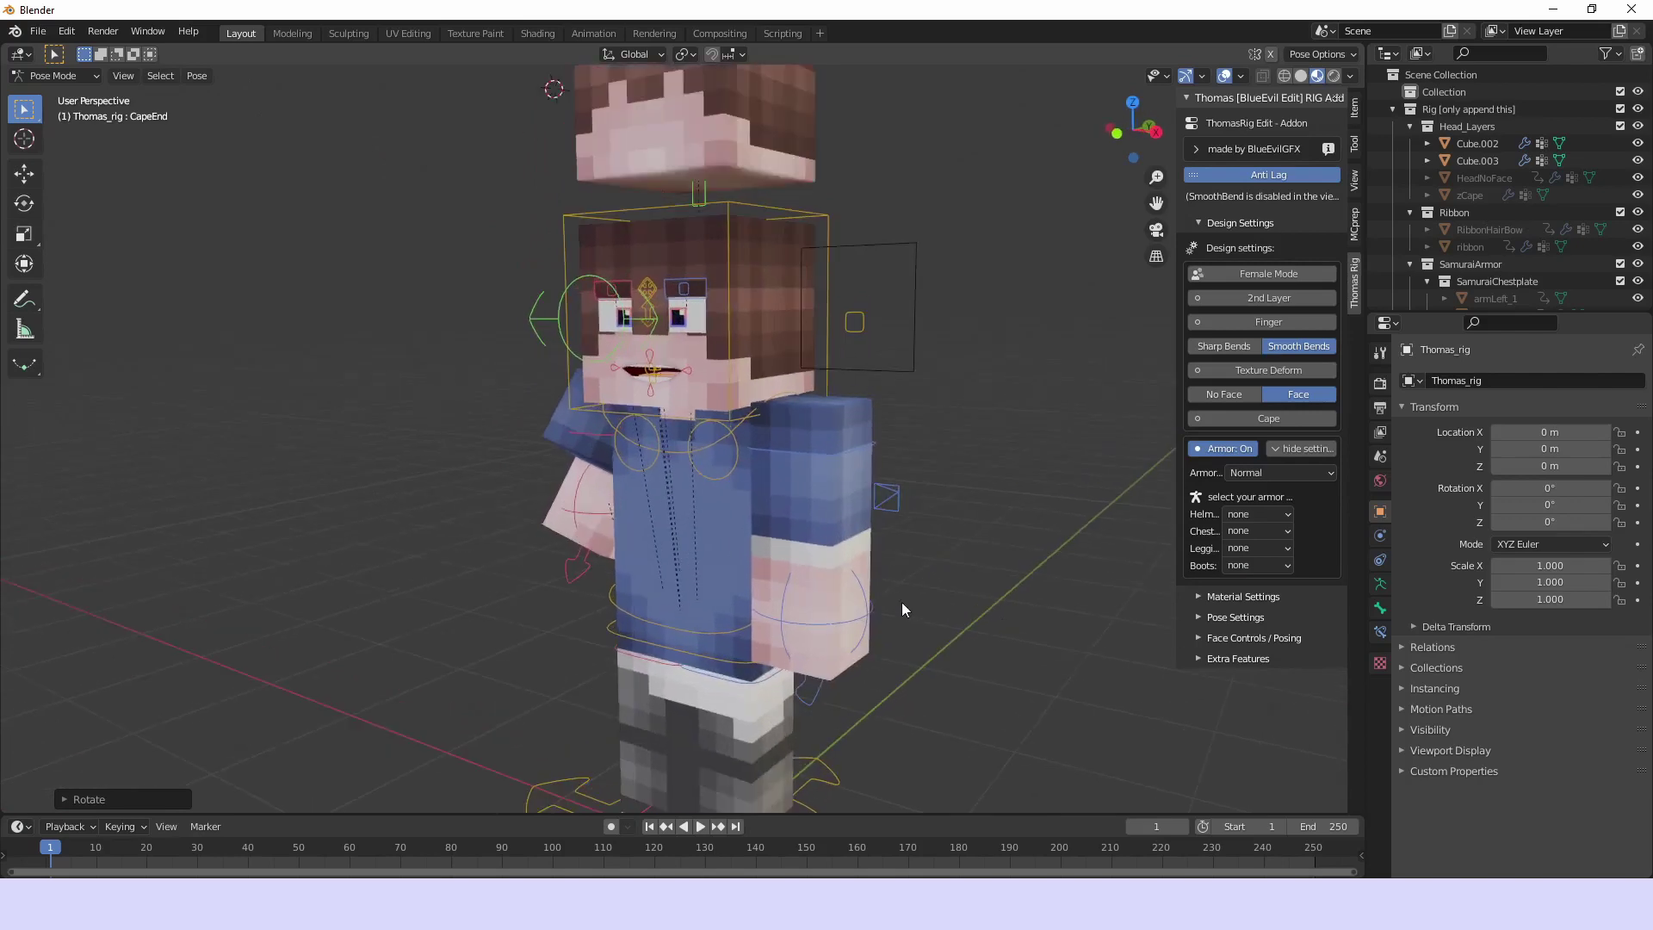
left_click(1263, 472)
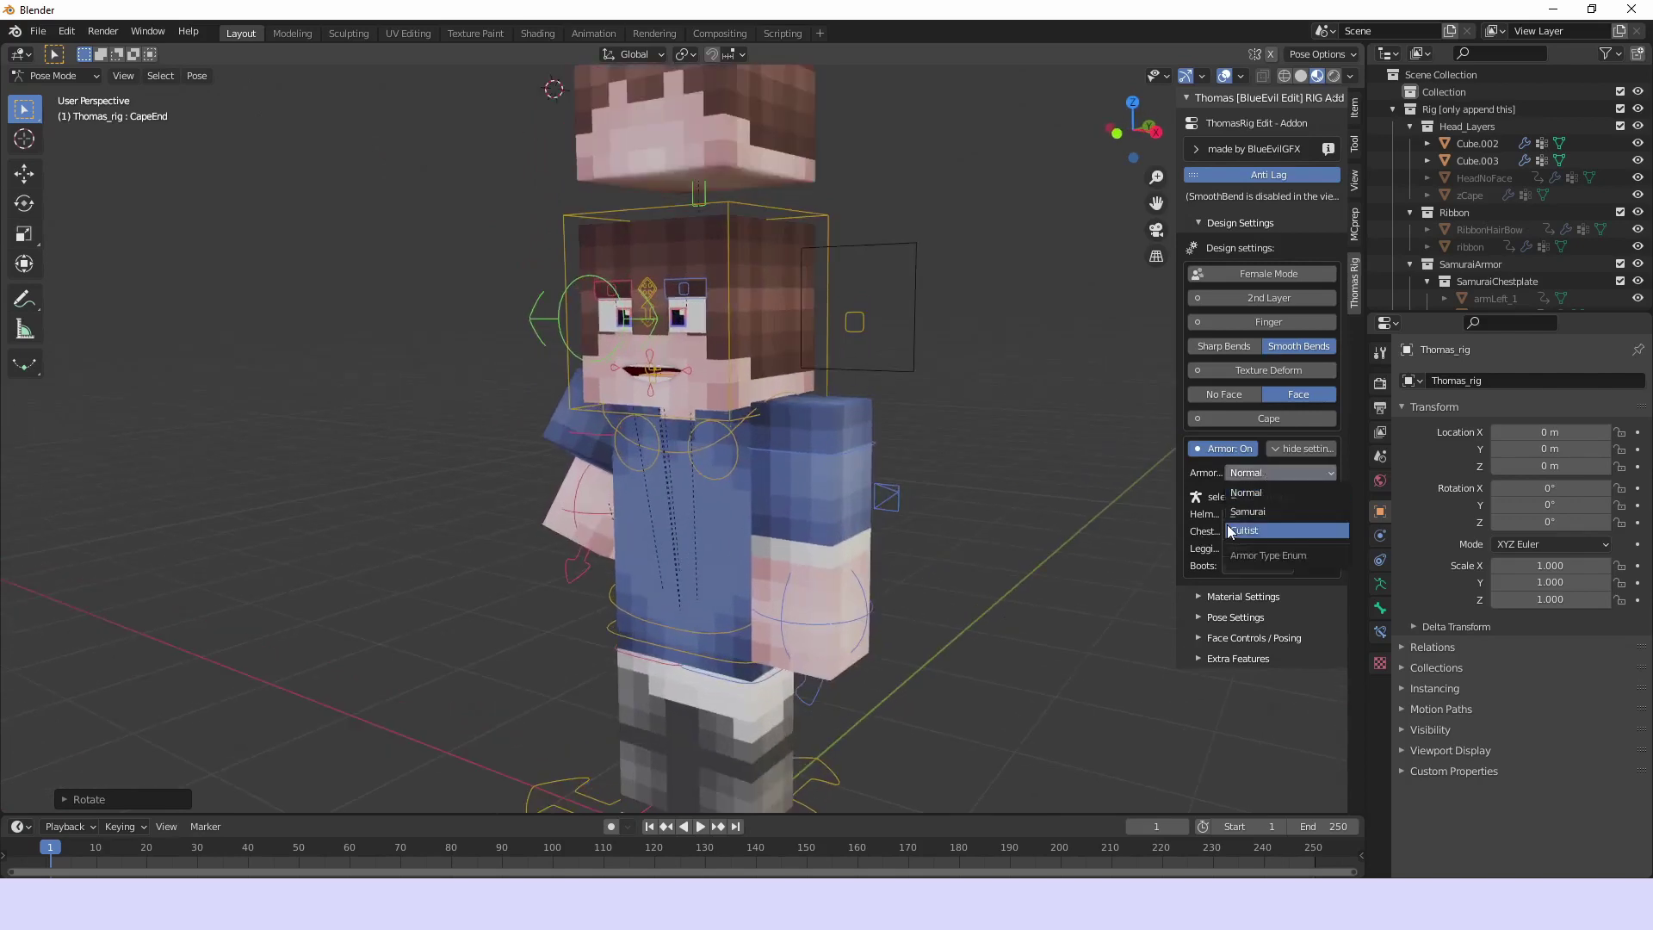
key("Escape")
left_click(1296, 473)
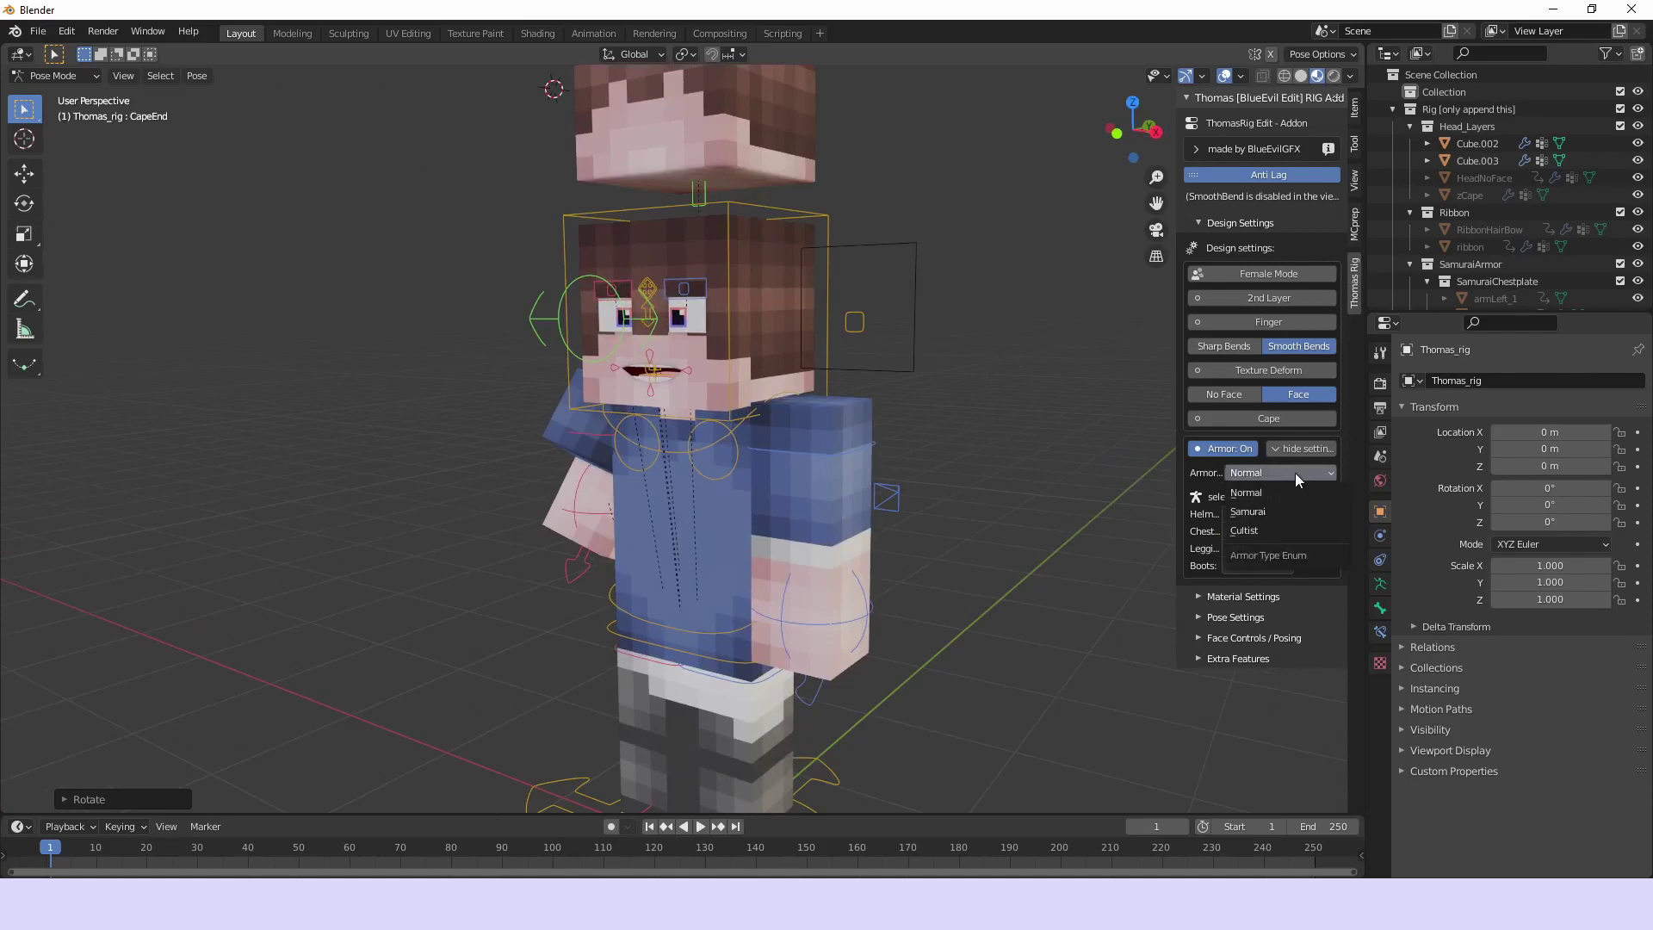
left_click(1266, 493)
Reset the bent right arm and the mouth to their rest pose
middle_click_drag(1153, 521, 683, 520)
left_click(684, 520)
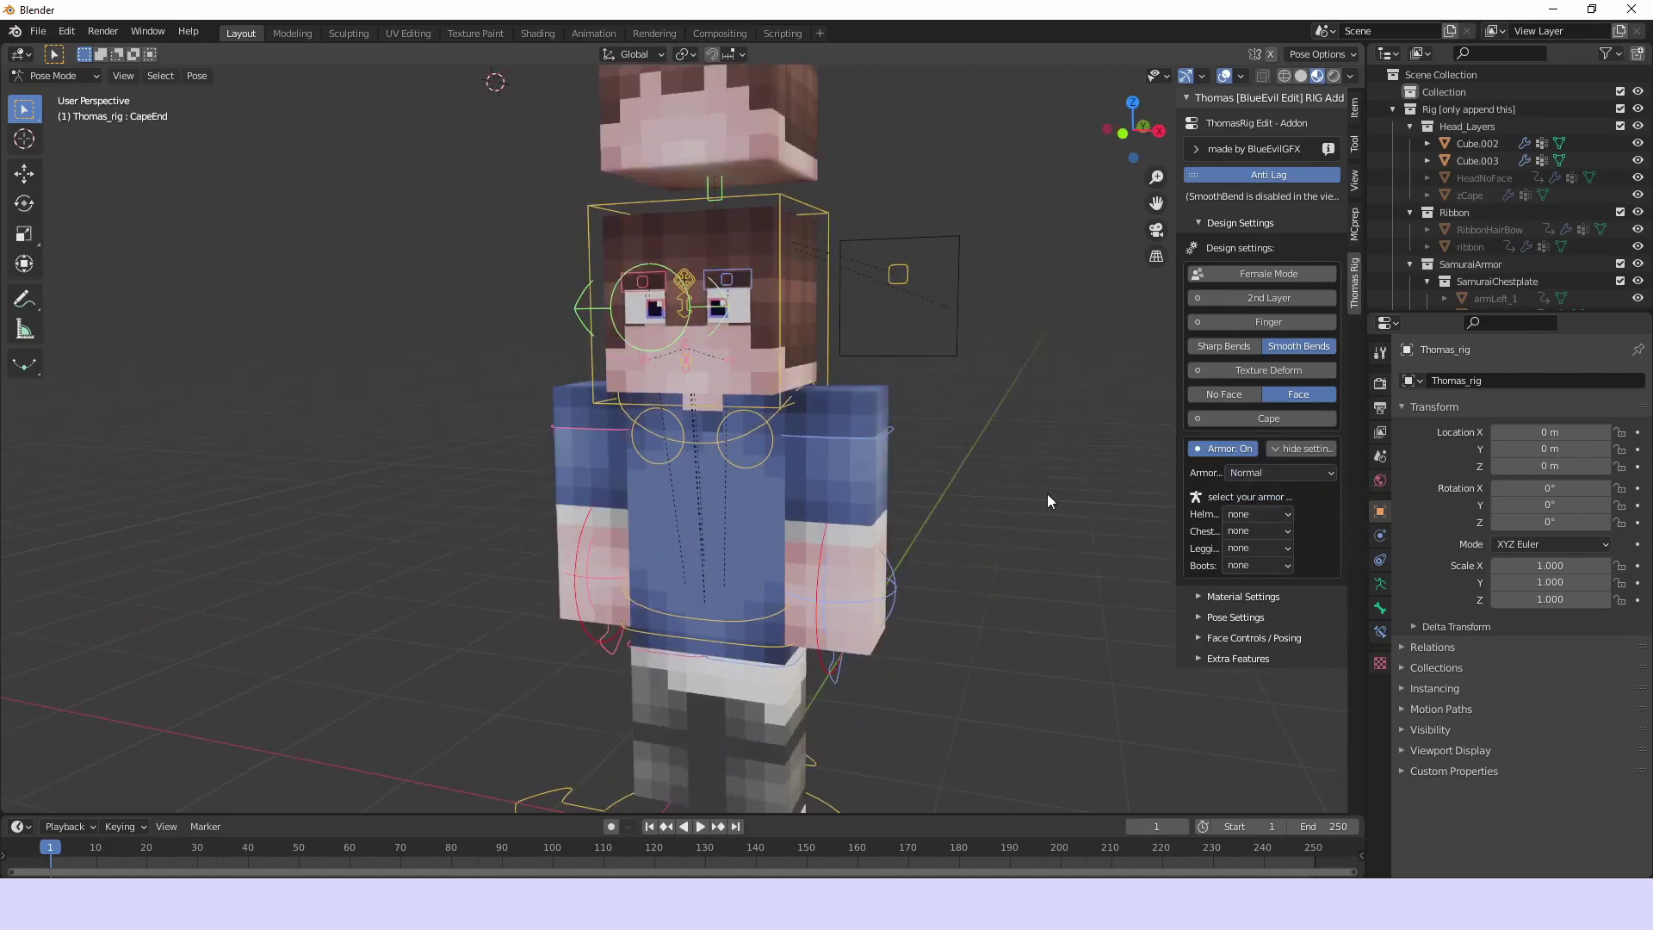
right_click(1047, 493, "shift")
Try the Chainmail and Netherite helmets and inspect them on the head
scroll(1067, 525, "up", 3)
left_click(1248, 514)
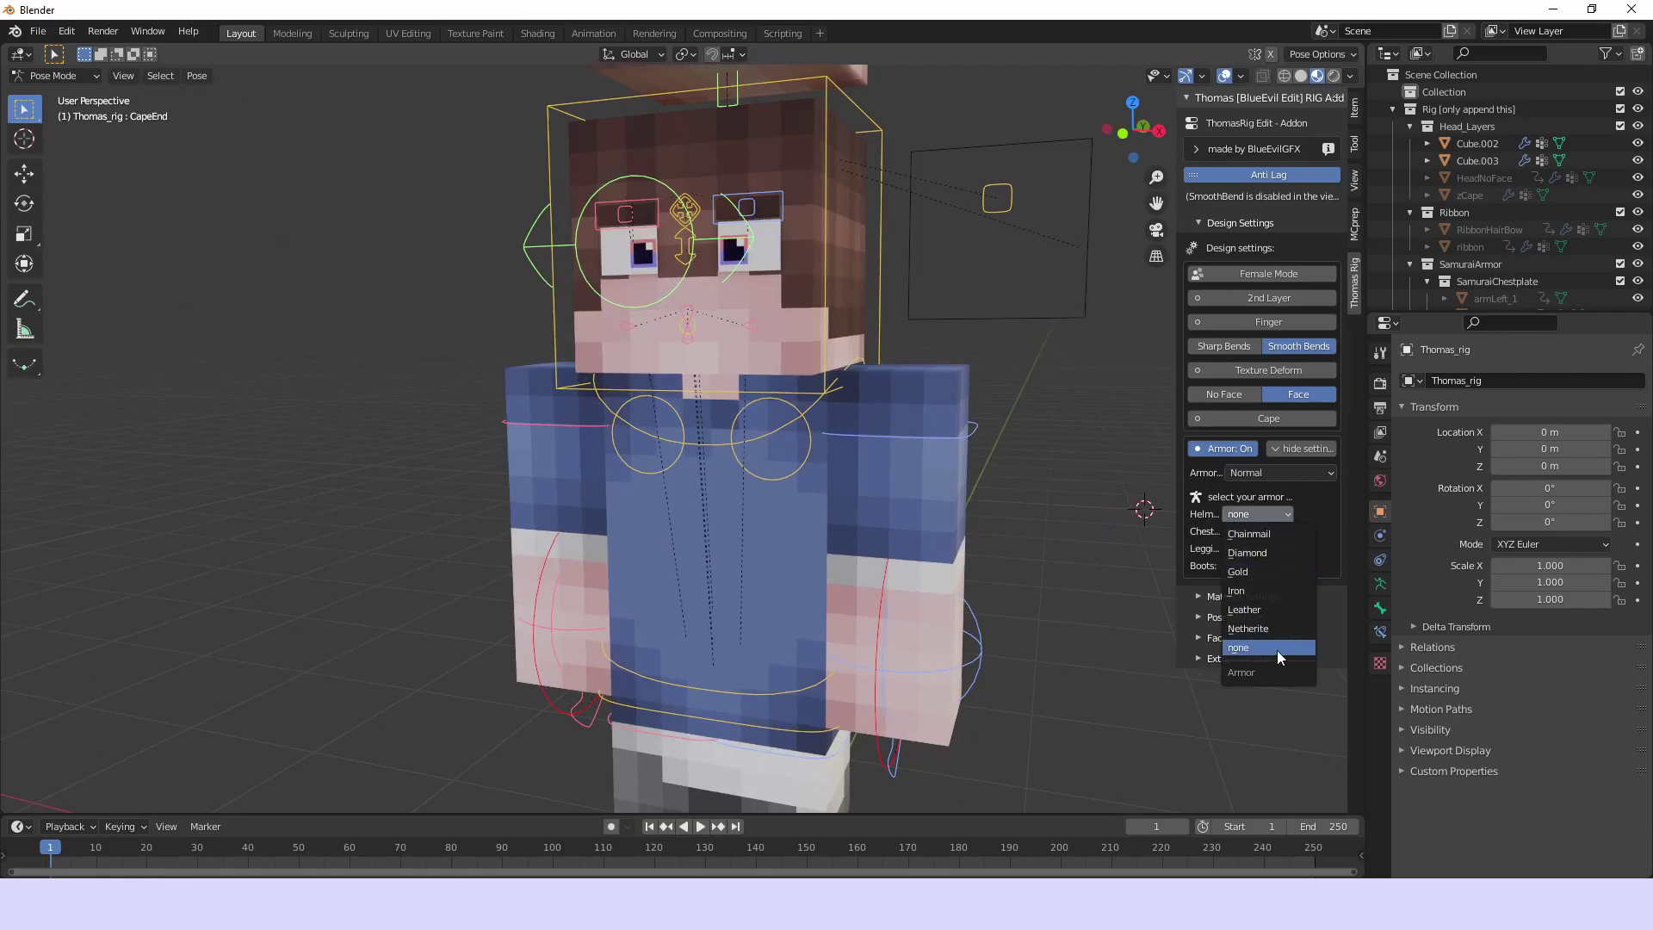
left_click(1248, 534)
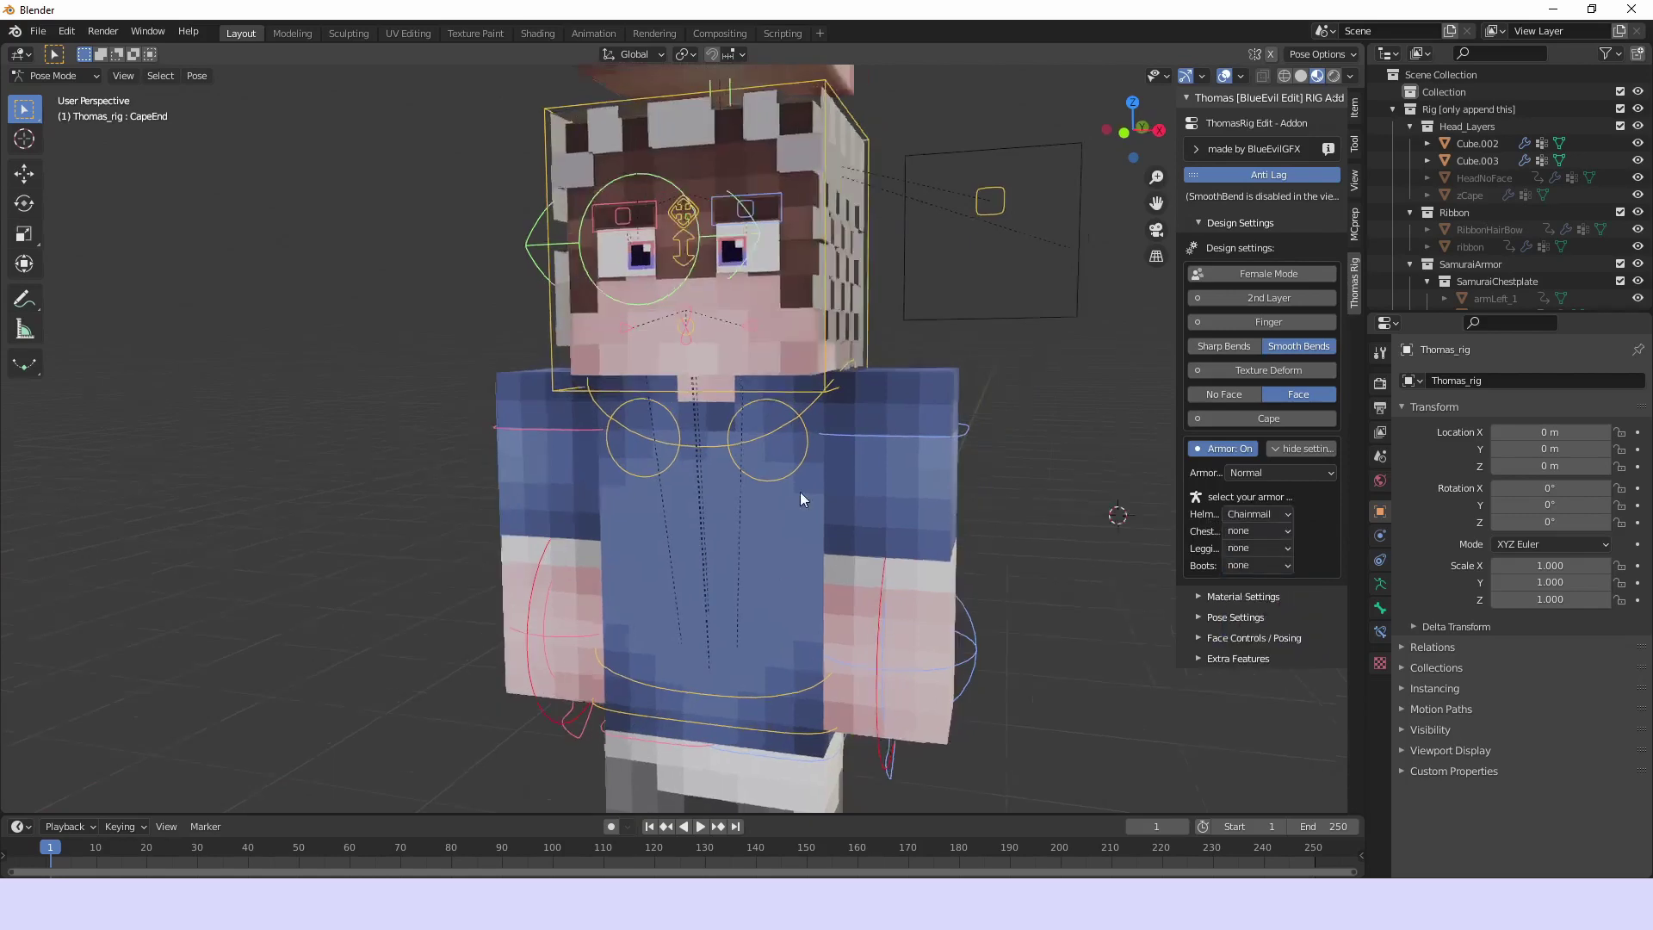
middle_click_drag(801, 497, 486, 288)
middle_click_drag(637, 361, 947, 431)
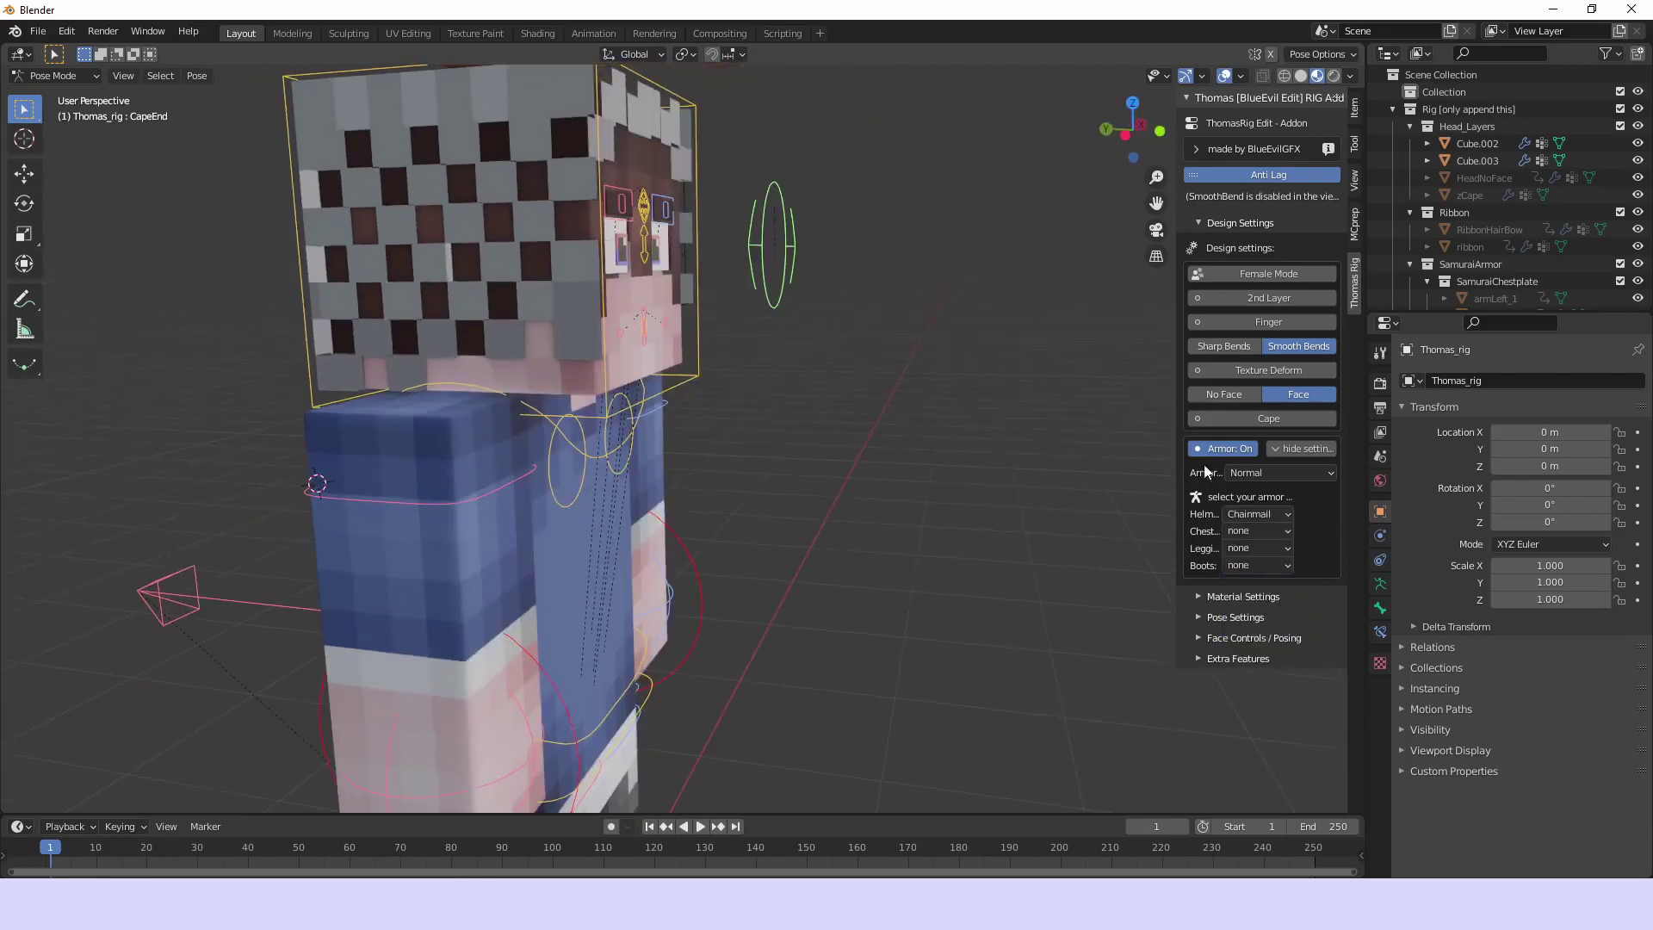
left_click(1250, 512)
left_click(1257, 631)
middle_click_drag(596, 425, 775, 488)
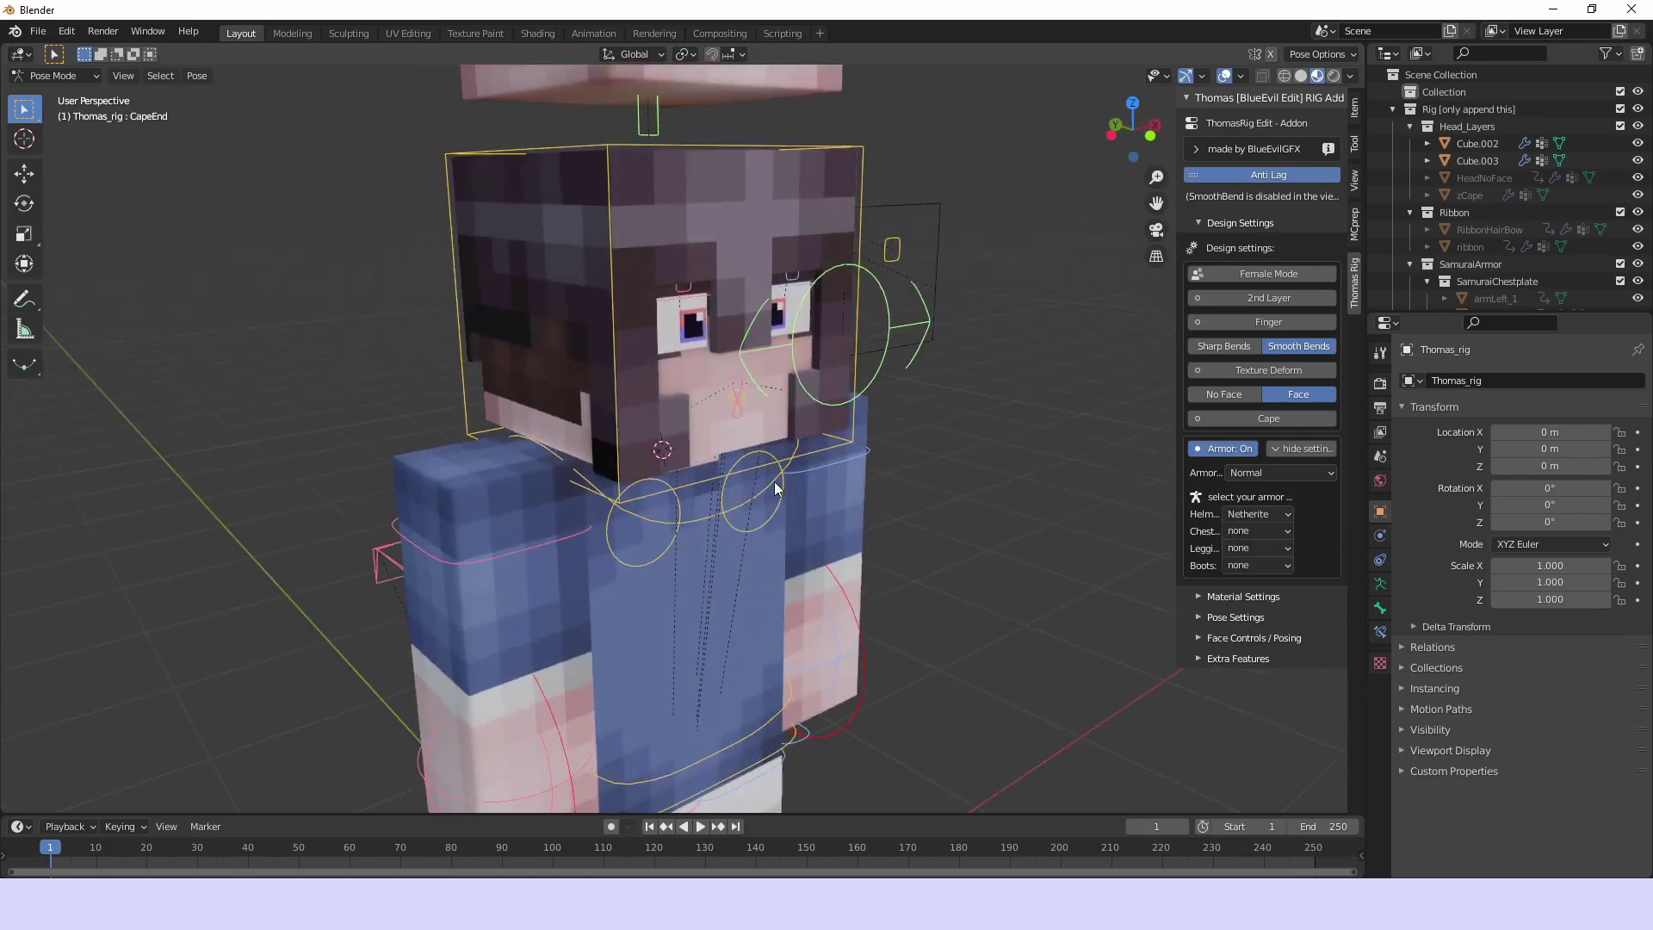
Set the helmet to Leather and change its color from the color wheel to olive green
left_click(1257, 514)
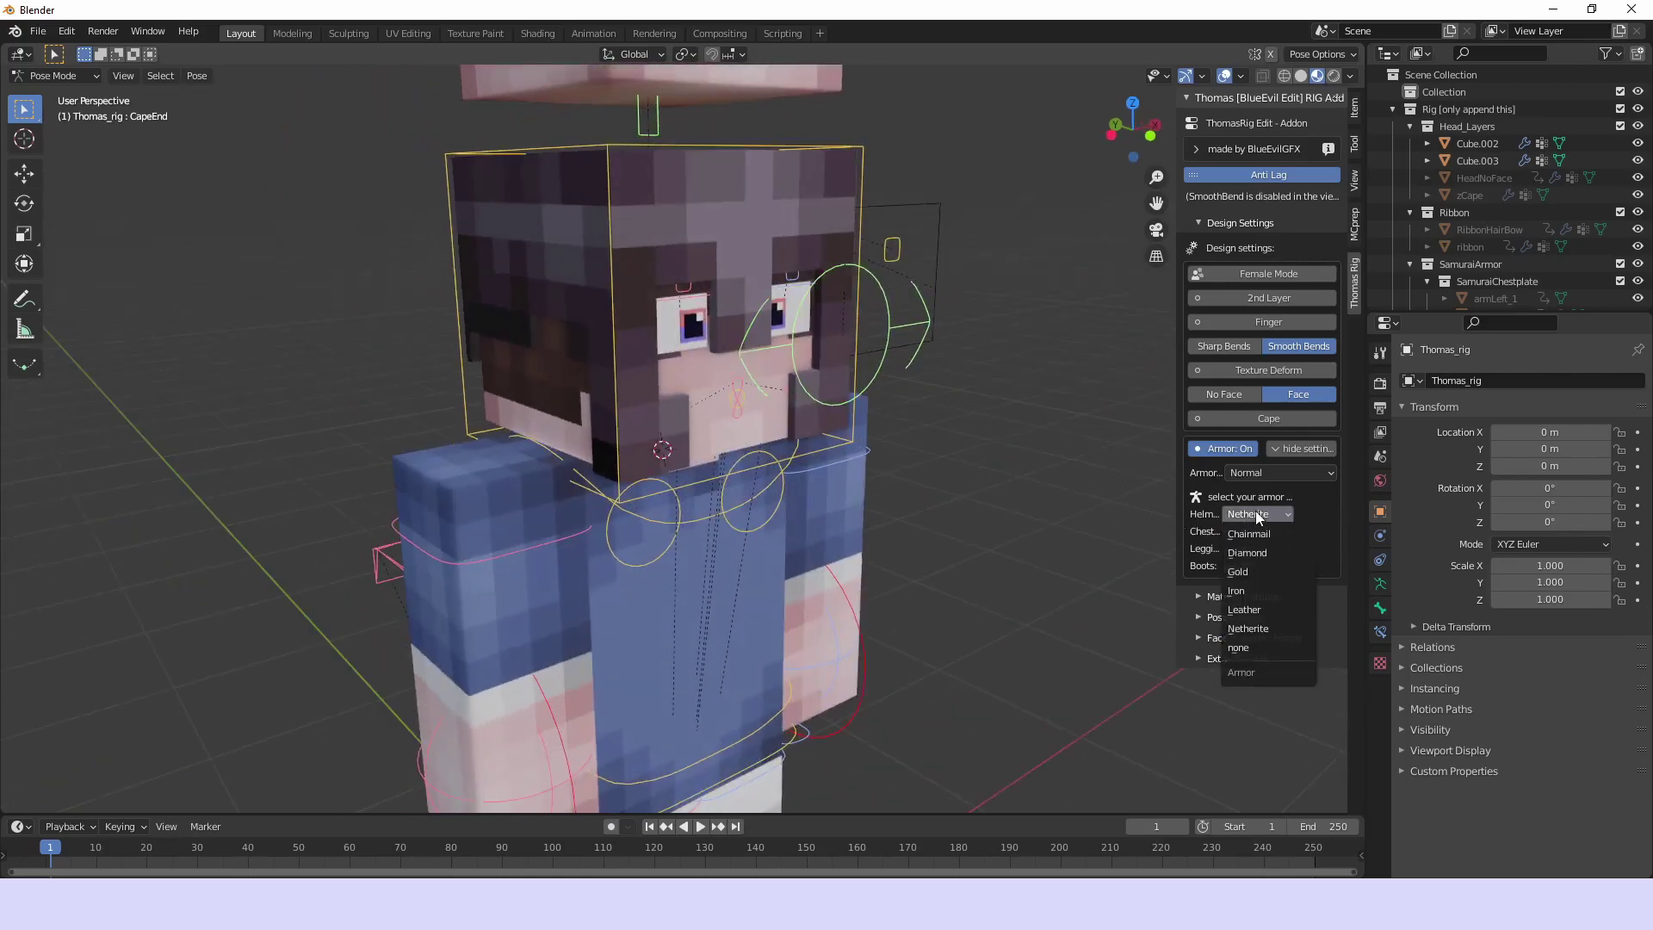
left_click(1254, 615)
left_click(1317, 517)
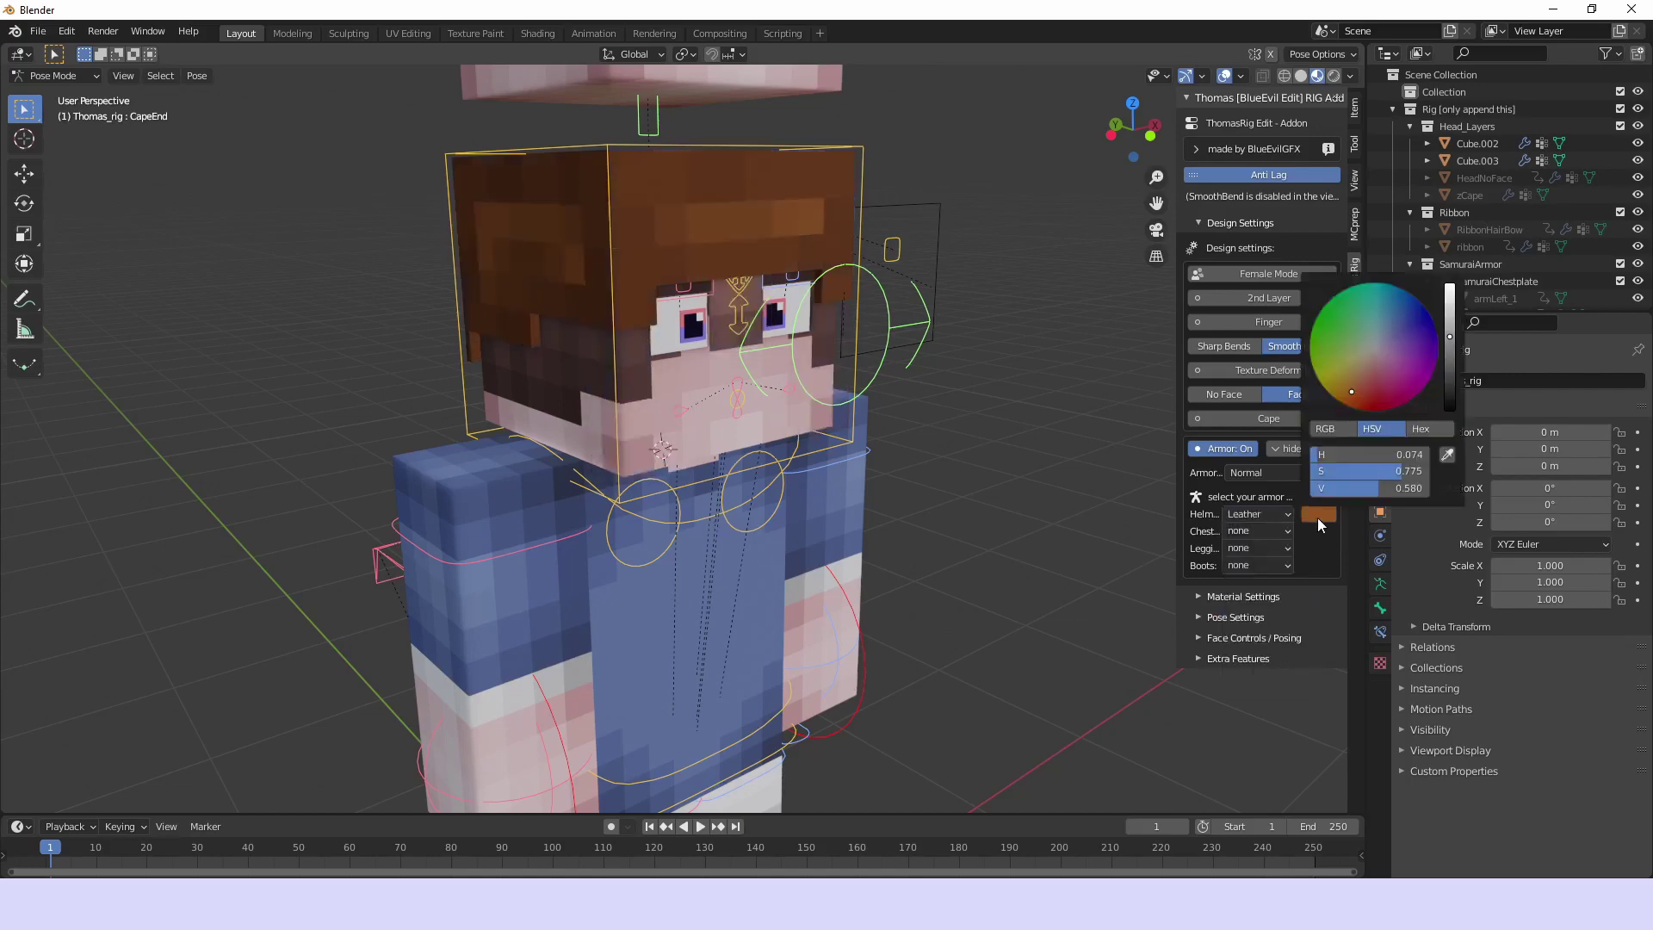
left_click_drag(1375, 402, 1343, 369)
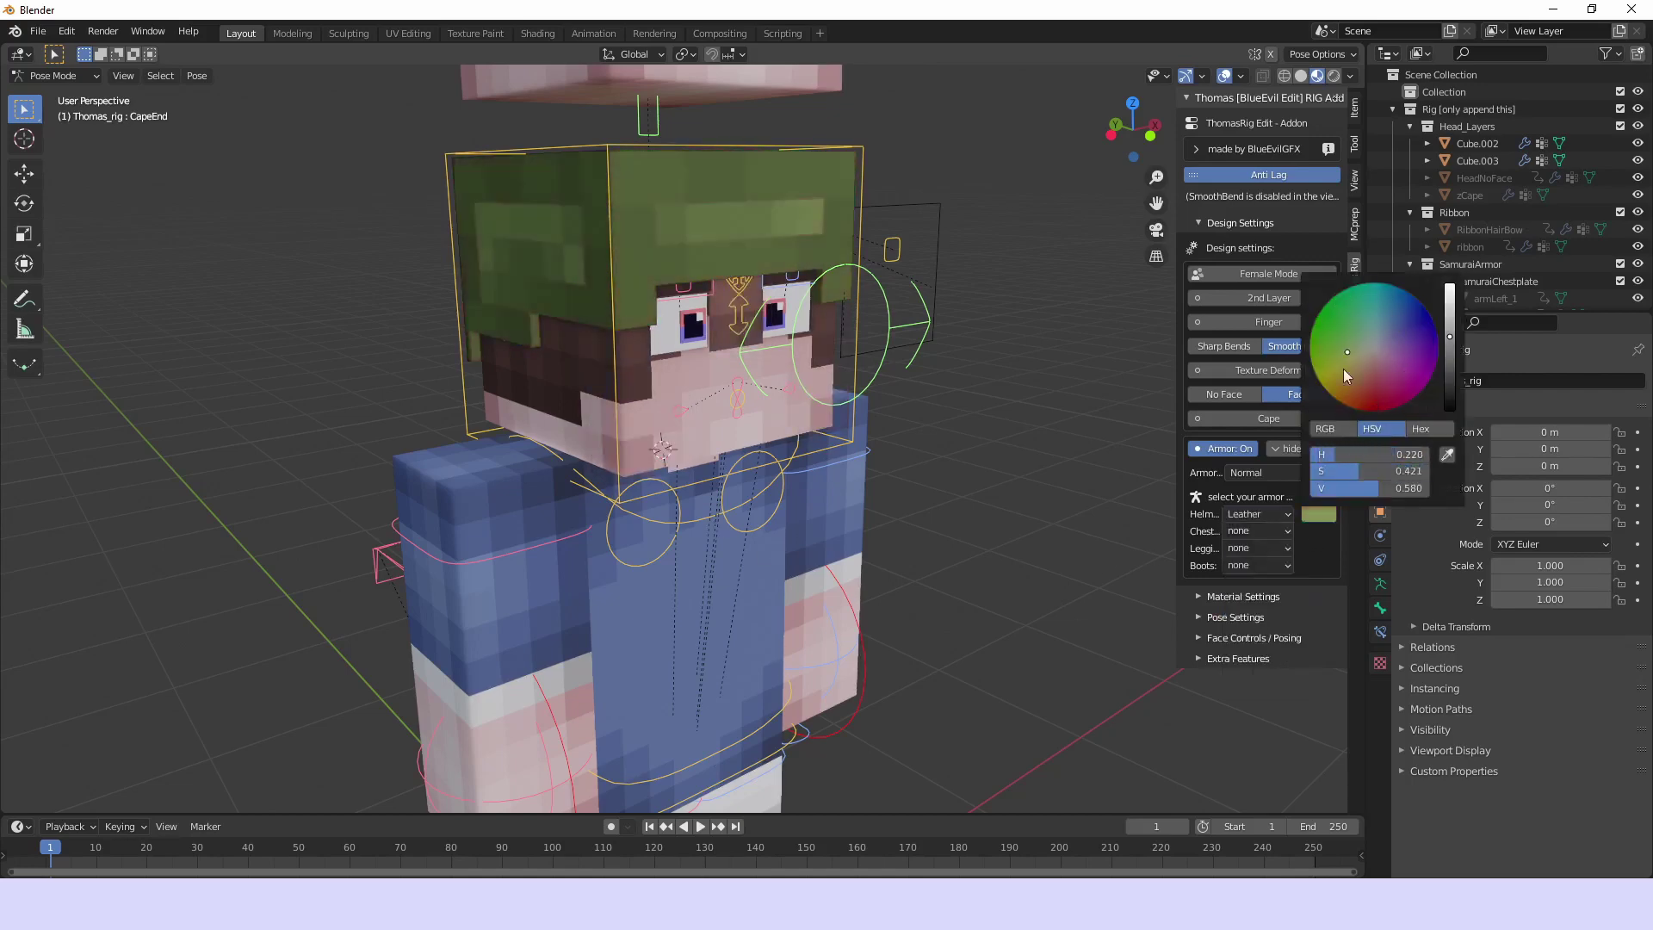
Set the chestplate to Leather and recolor it a dark olive yellow
left_click(1245, 539)
left_click(1254, 631)
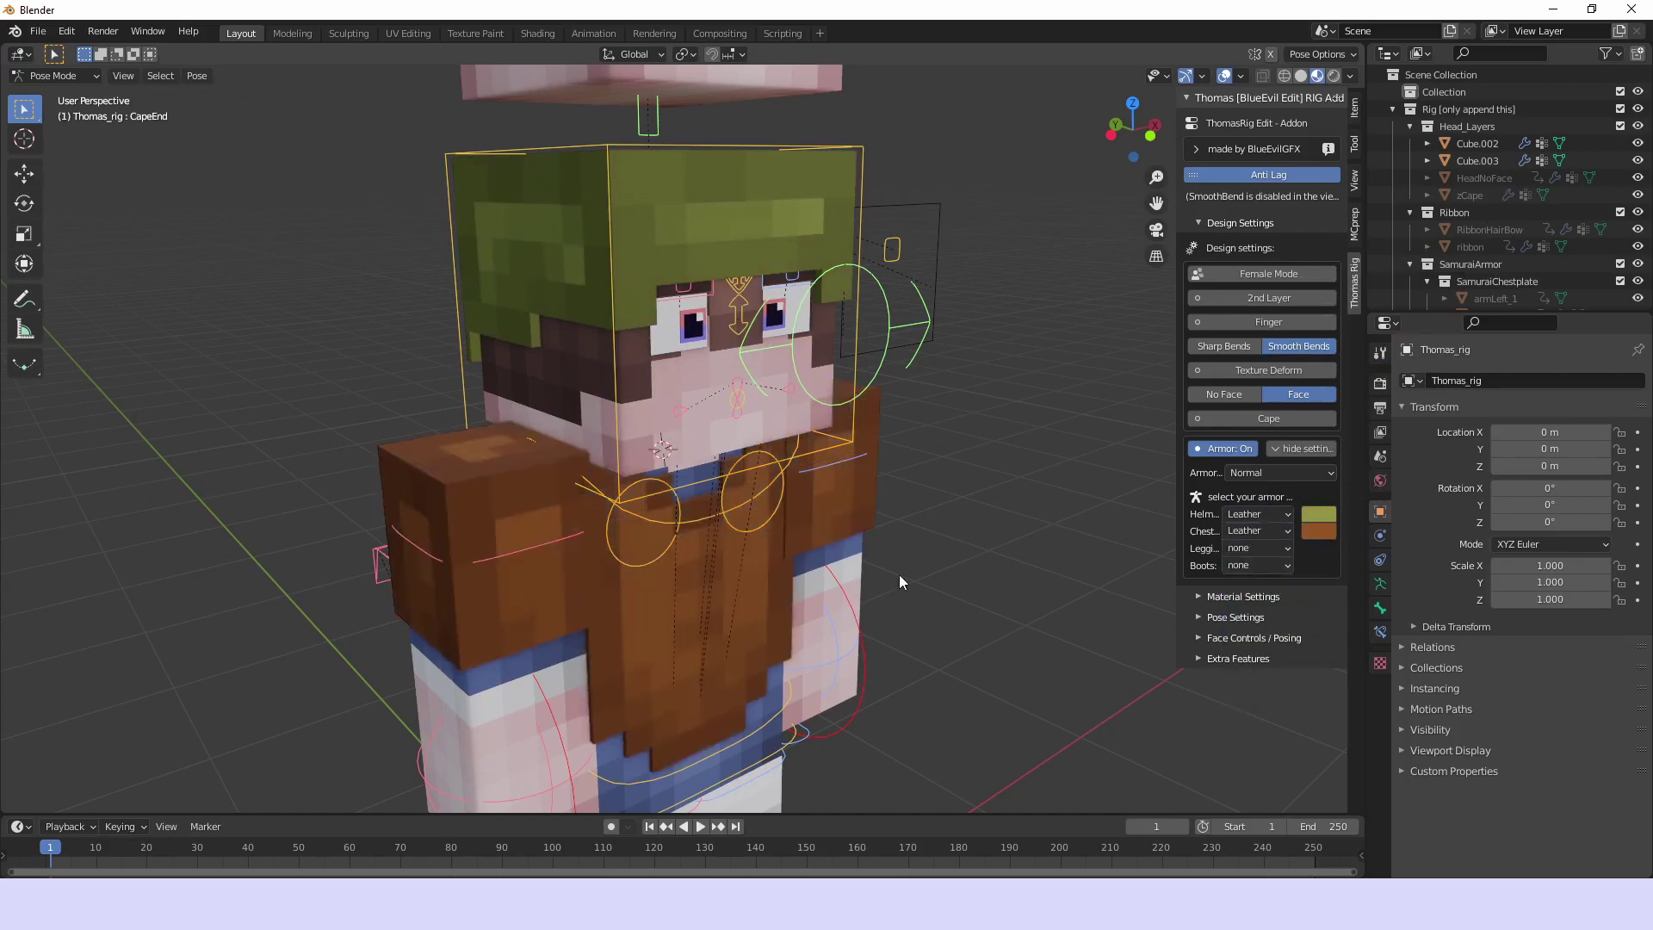
scroll(899, 582, "up", 2)
left_click(1318, 531)
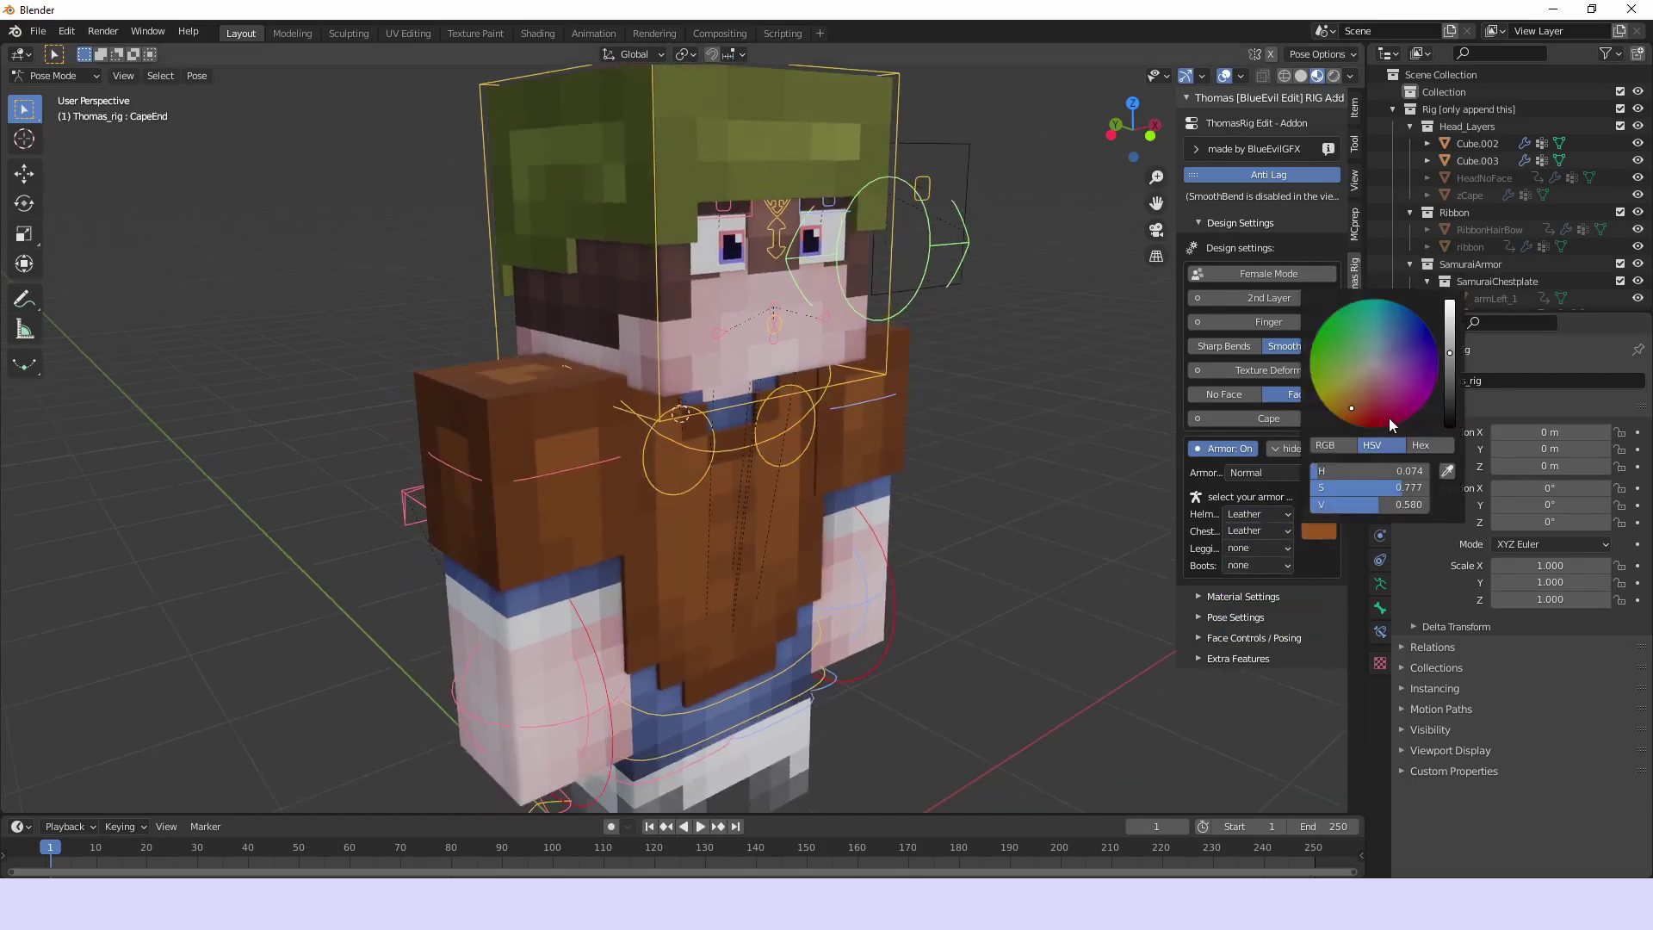
left_click_drag(1387, 417, 1336, 355)
mouse_move(1368, 471)
left_mouse_down()
mouse_move(1326, 471)
mouse_move(1341, 458)
left_mouse_up()
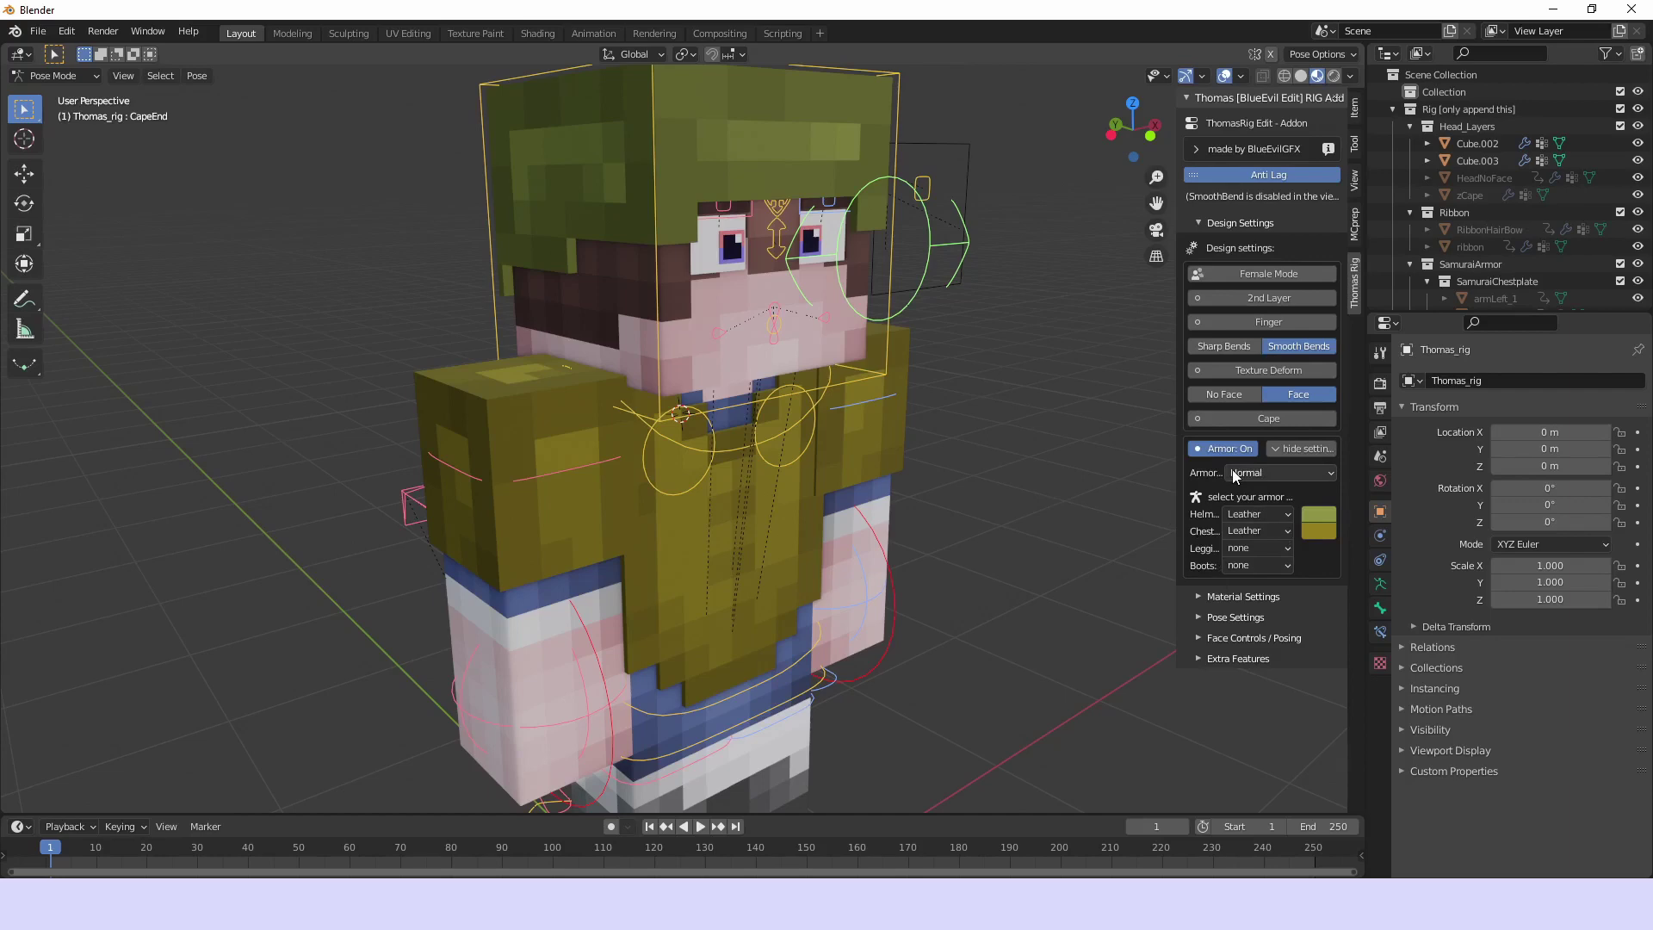
Collapse and reopen the armor settings, and switch the armor type to Samurai
left_click(1303, 441)
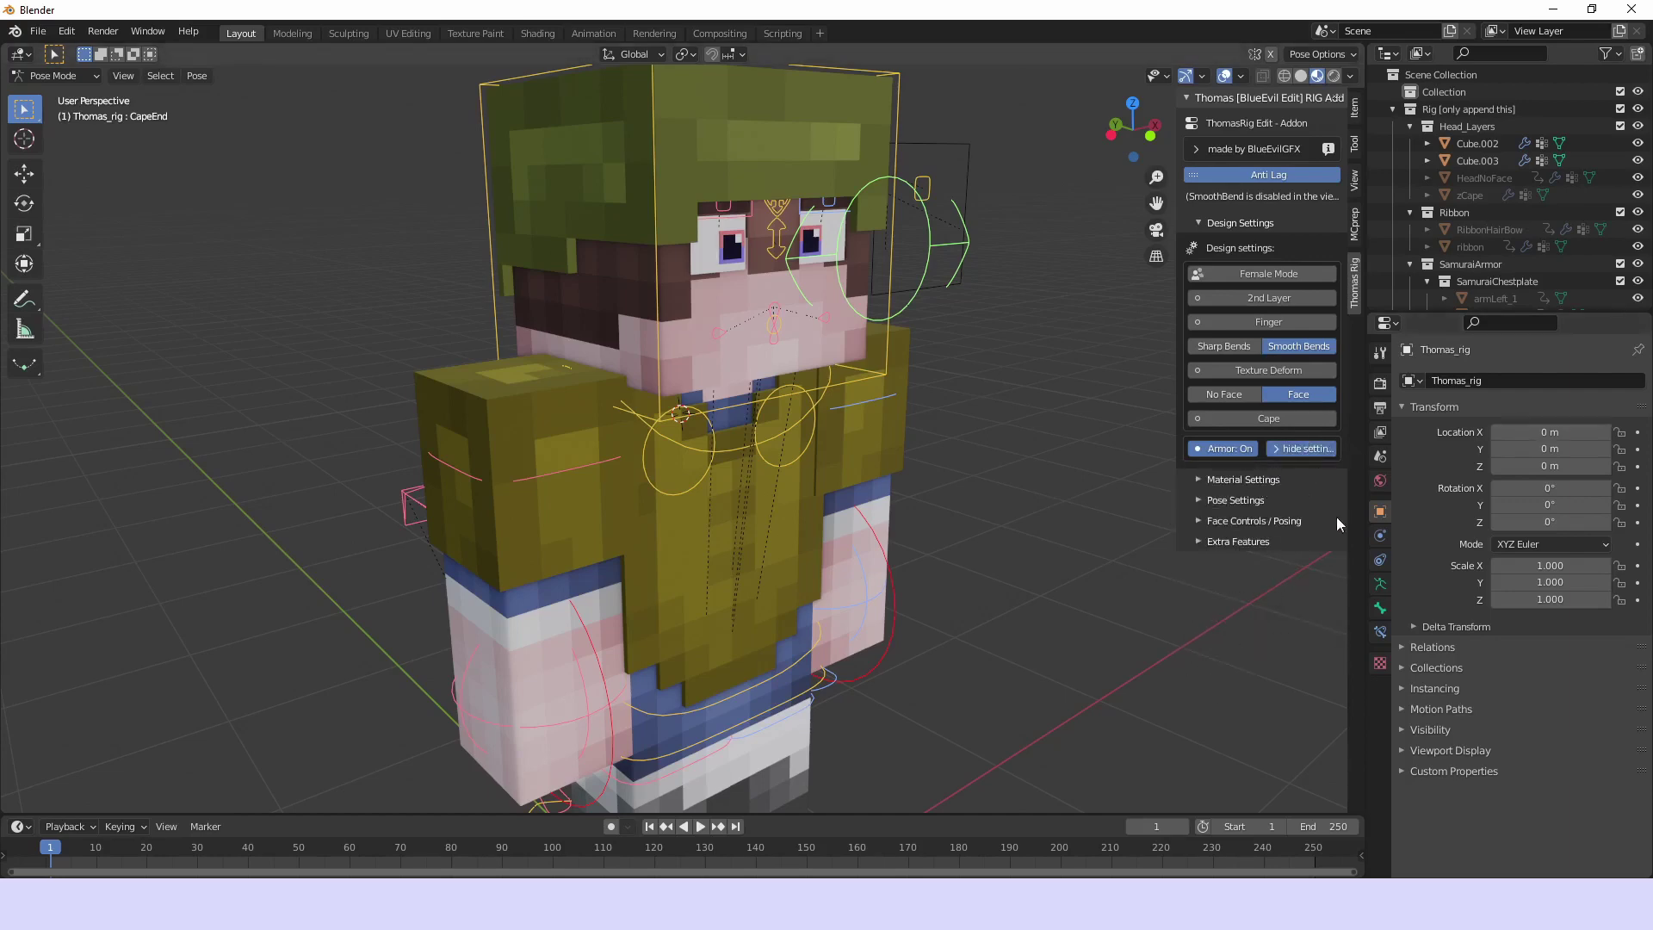
left_click(1304, 450)
left_click(1279, 473)
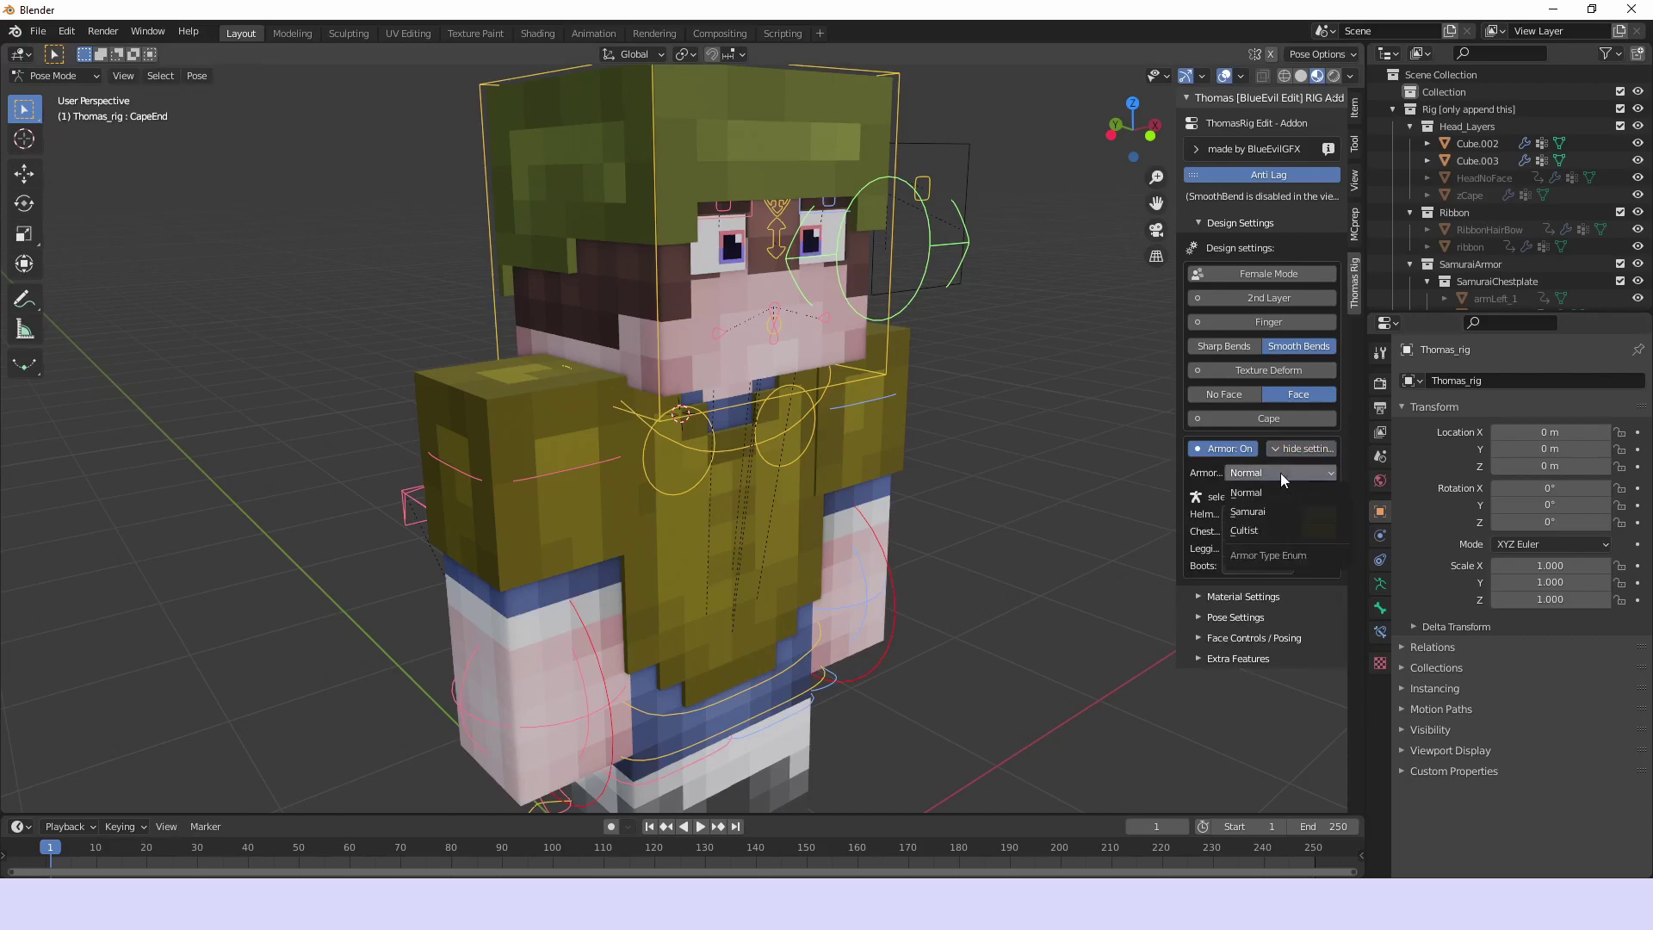
left_click(1268, 514)
scroll(813, 477, "down", 2)
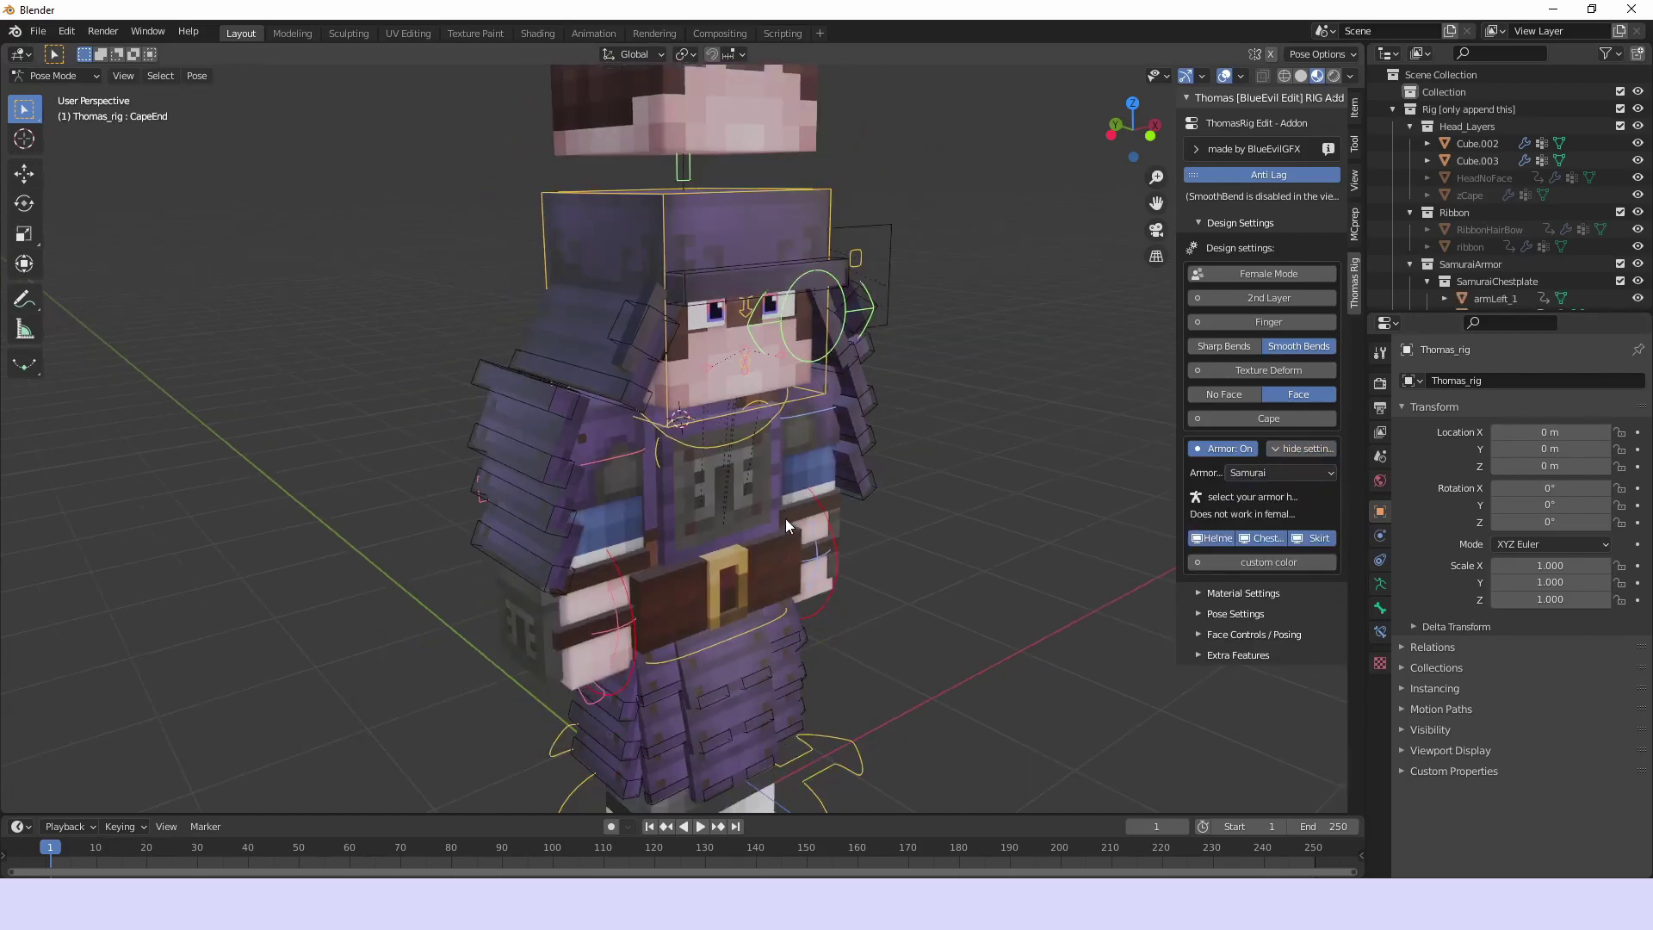
Inspect the Samurai armor, hide its helmet, chestplate and skirt, and show all three pieces again
middle_click_drag(777, 592, 748, 234)
scroll(735, 446, "up", 2)
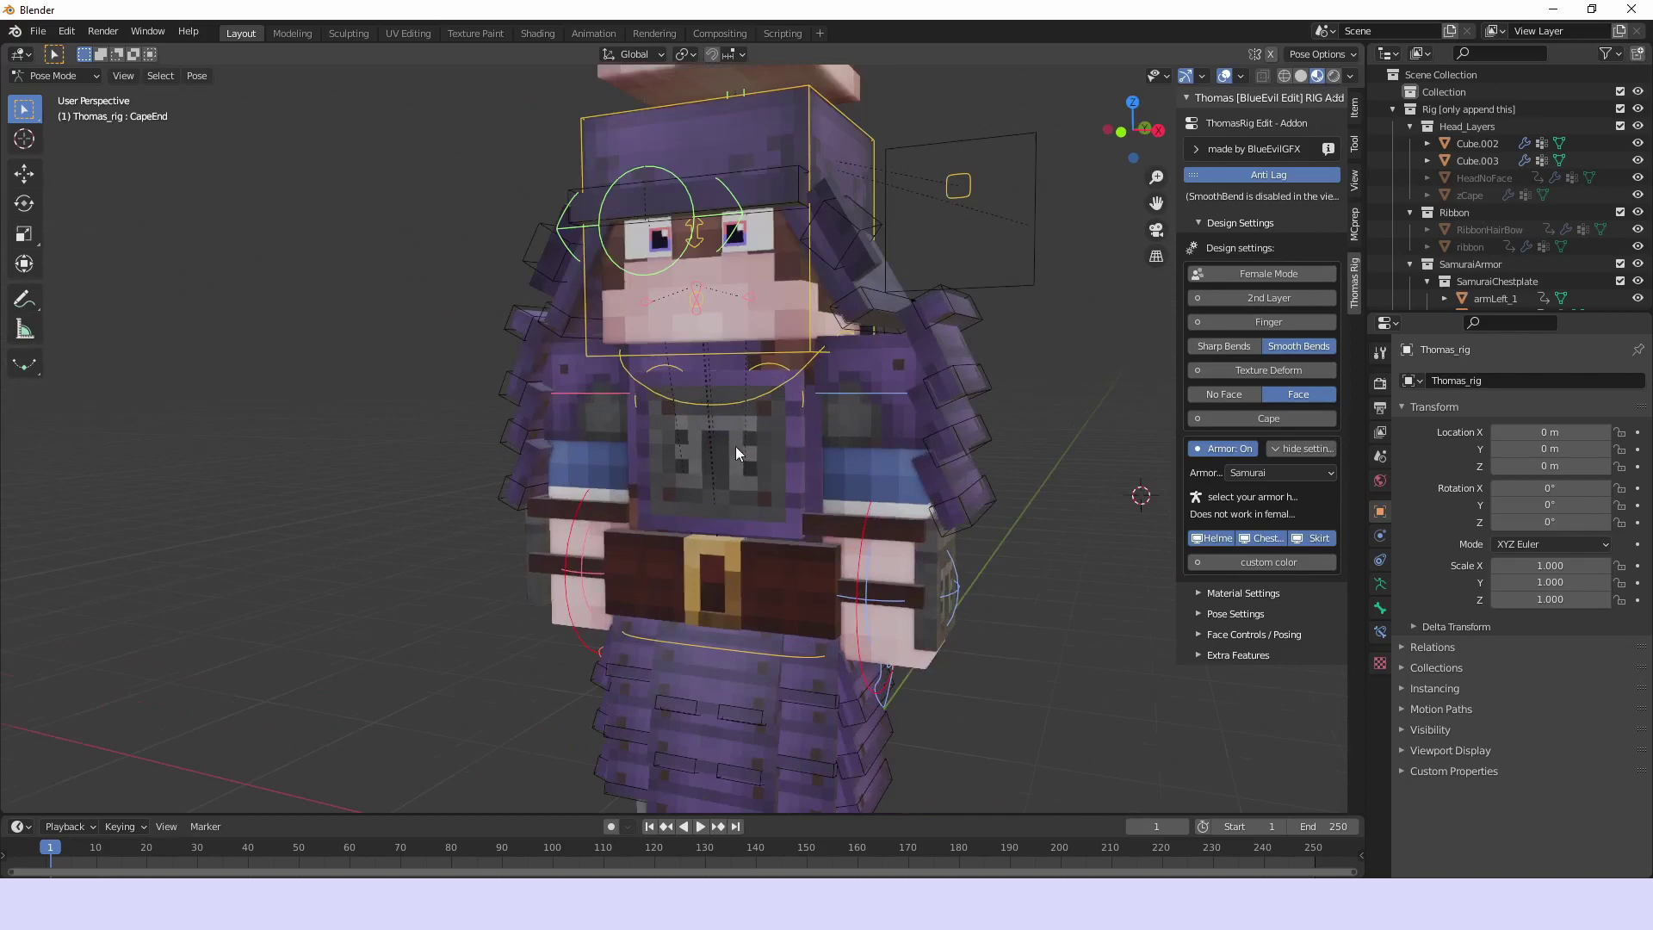
left_click(1213, 538)
scroll(988, 566, "down", 1)
left_click(1264, 537)
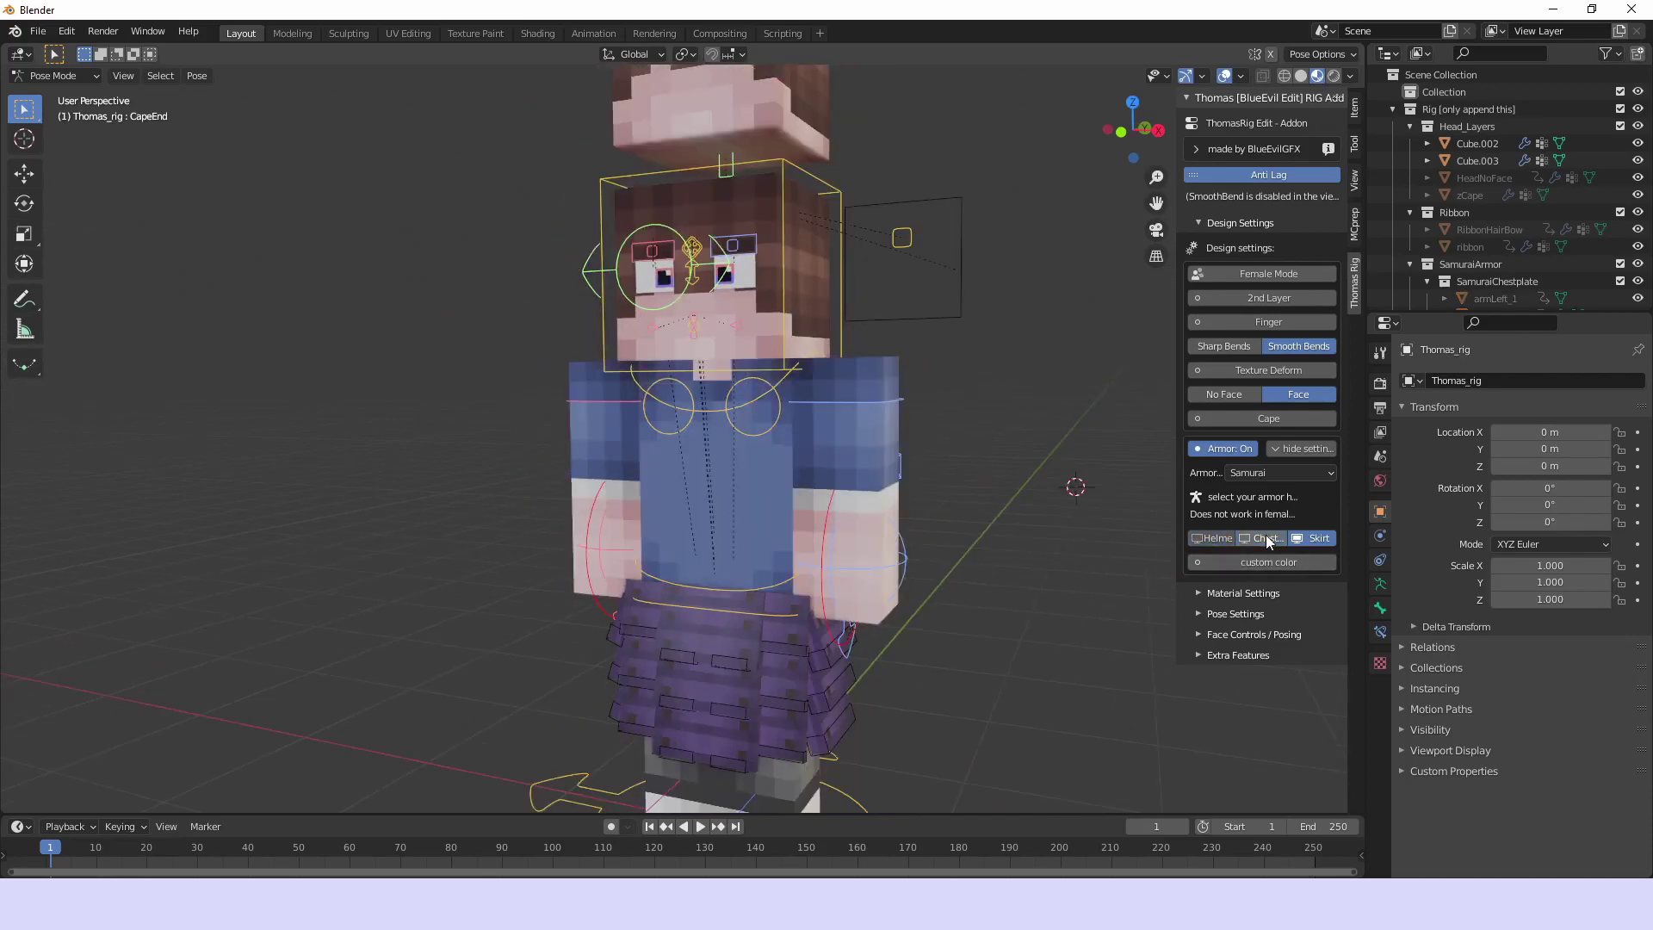
left_click(1320, 539)
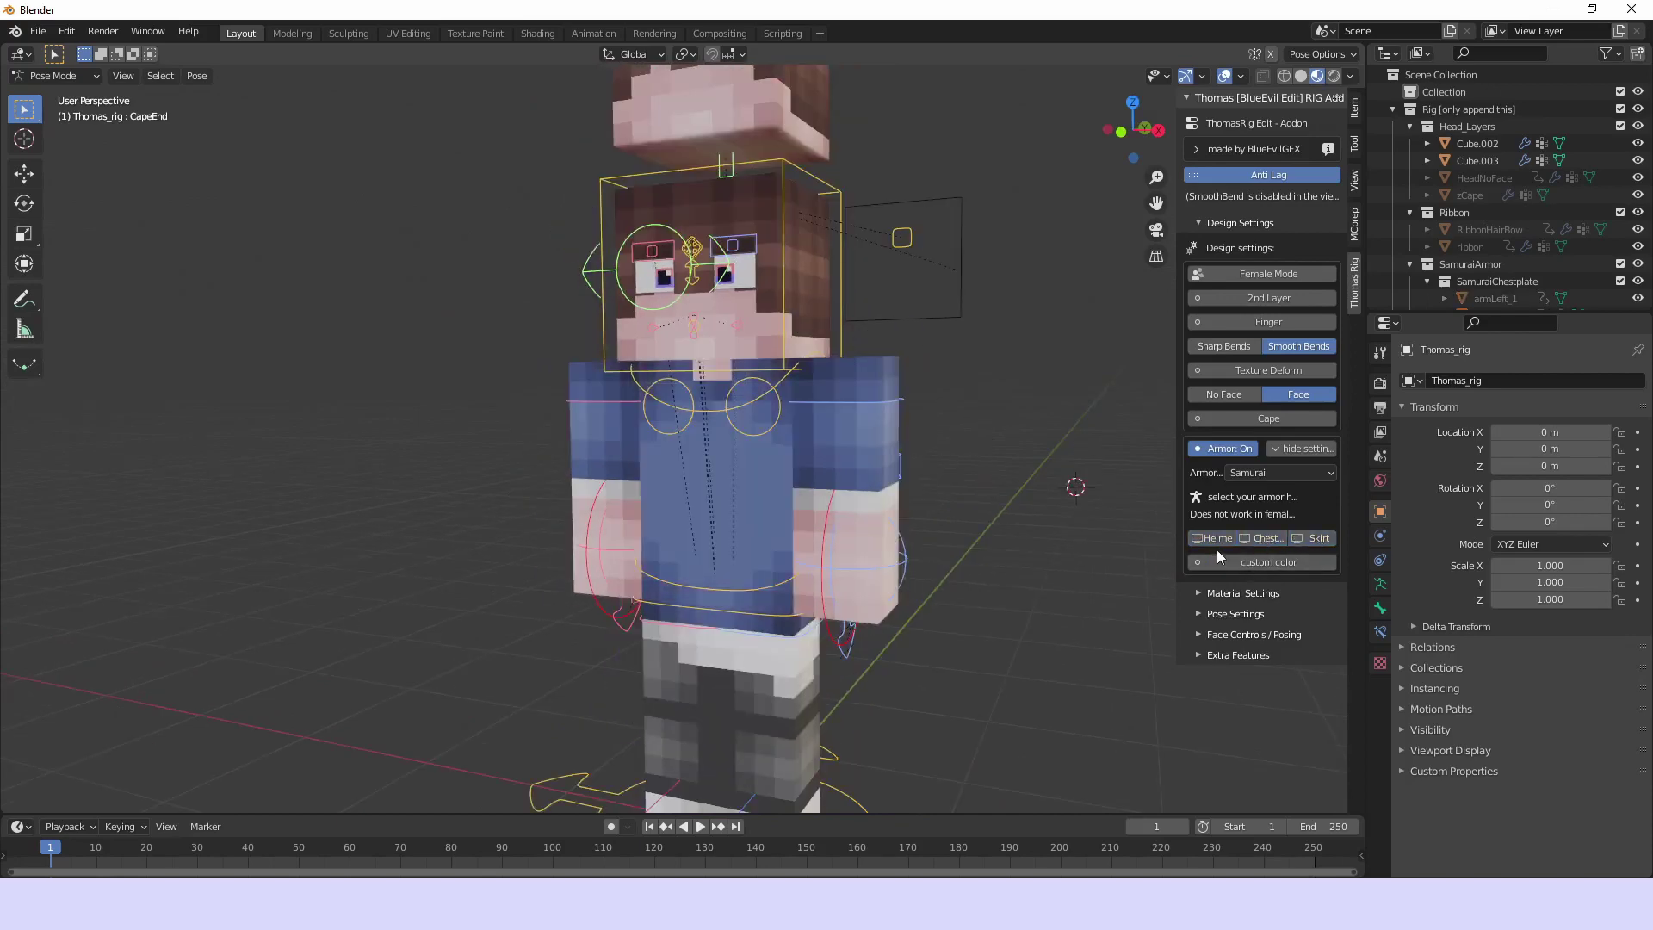
left_click_drag(1212, 539, 1323, 537)
scroll(587, 468, "up", 2)
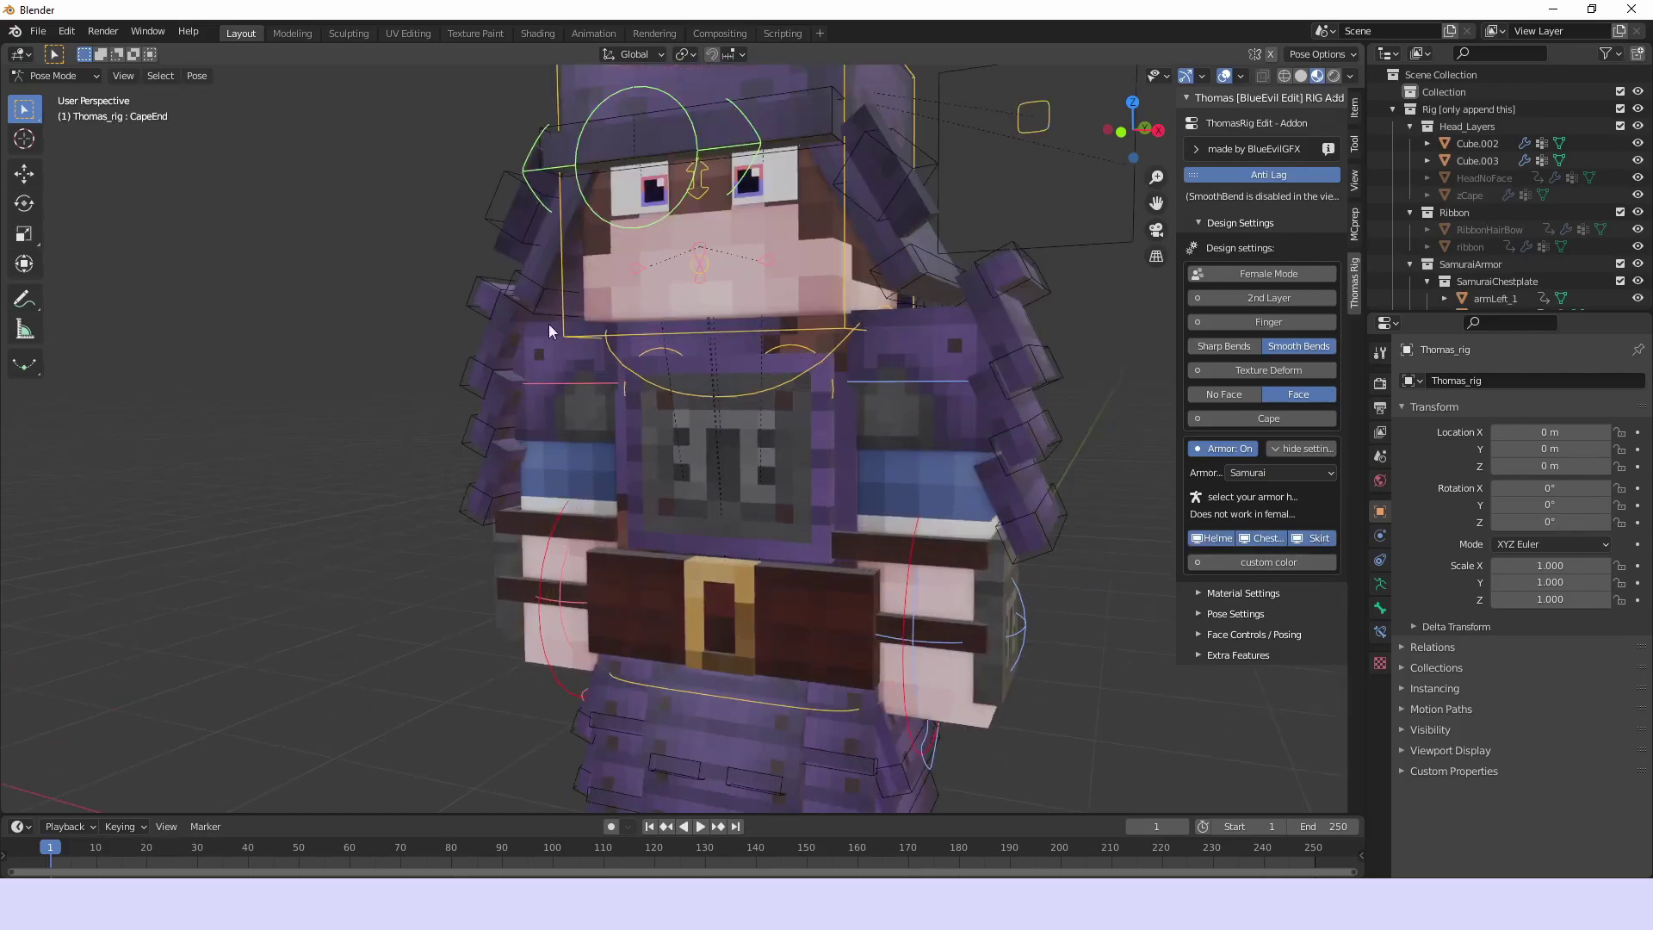
Try rotating the upper shoulder plate bone on the left arm of the Samurai armor, and undo the rotation
left_click(508, 182)
scroll(565, 299, "up", 1)
middle_click_drag(565, 300, 482, 499)
scroll(787, 261, "up", 3)
left_click(431, 551)
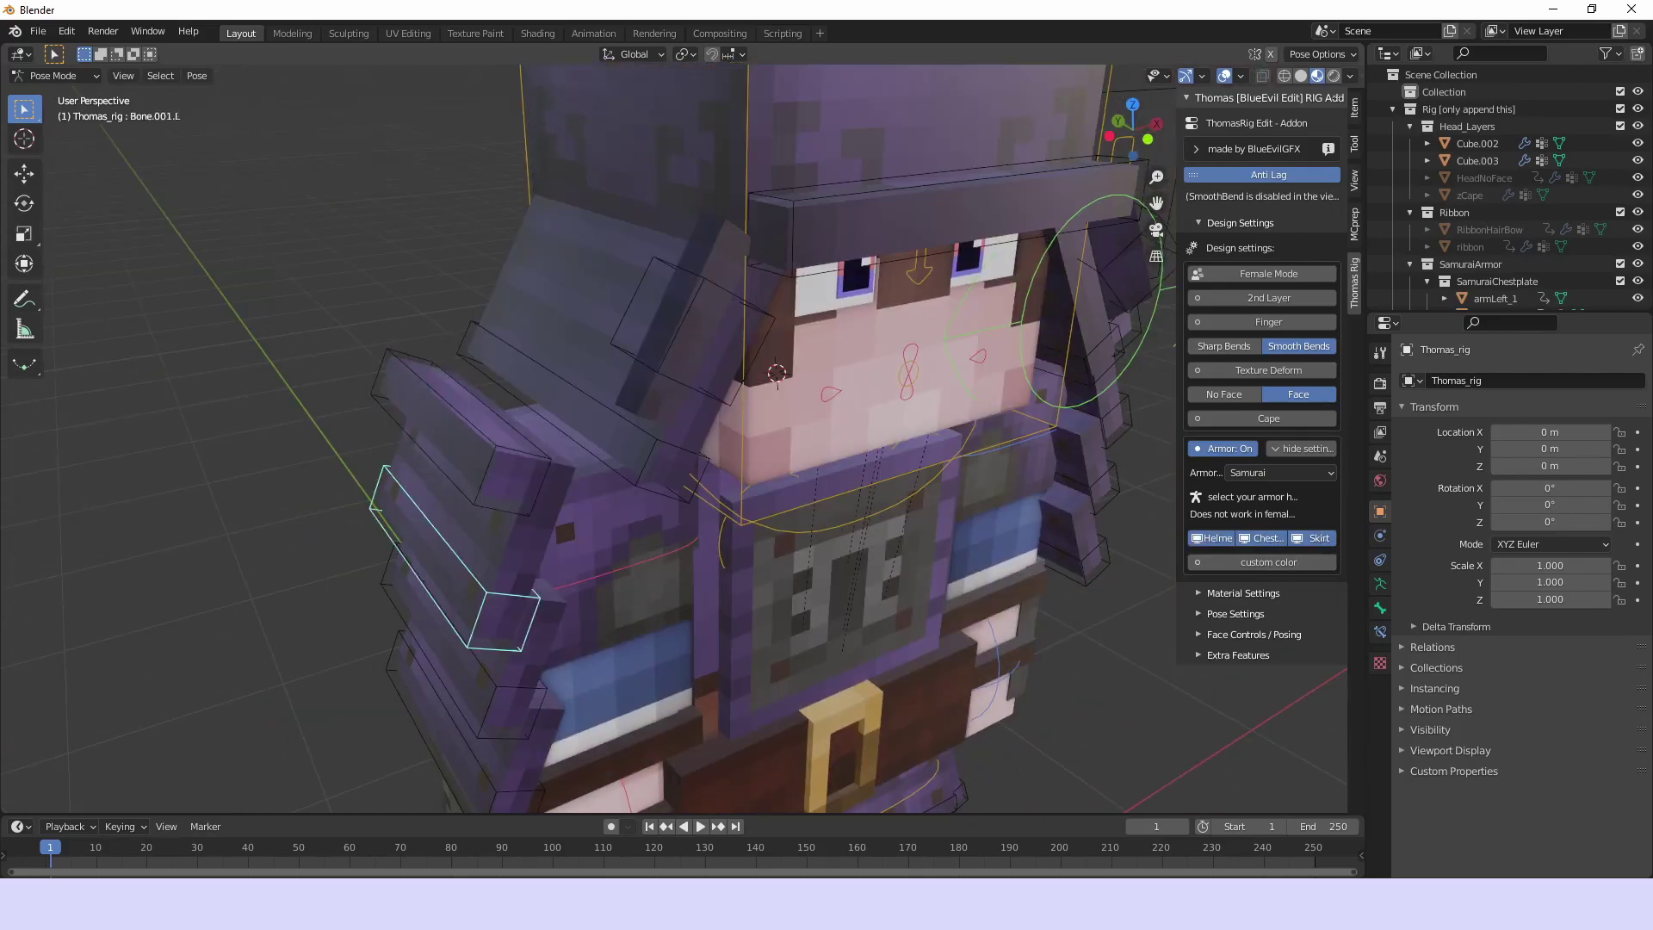
key("r")
left_click(549, 535)
key("ctrl+z")
Select the helmet's front brim, its right side flap and the right shoulder plate to show their separate bones
middle_click_drag(602, 506, 737, 534)
left_click(672, 284)
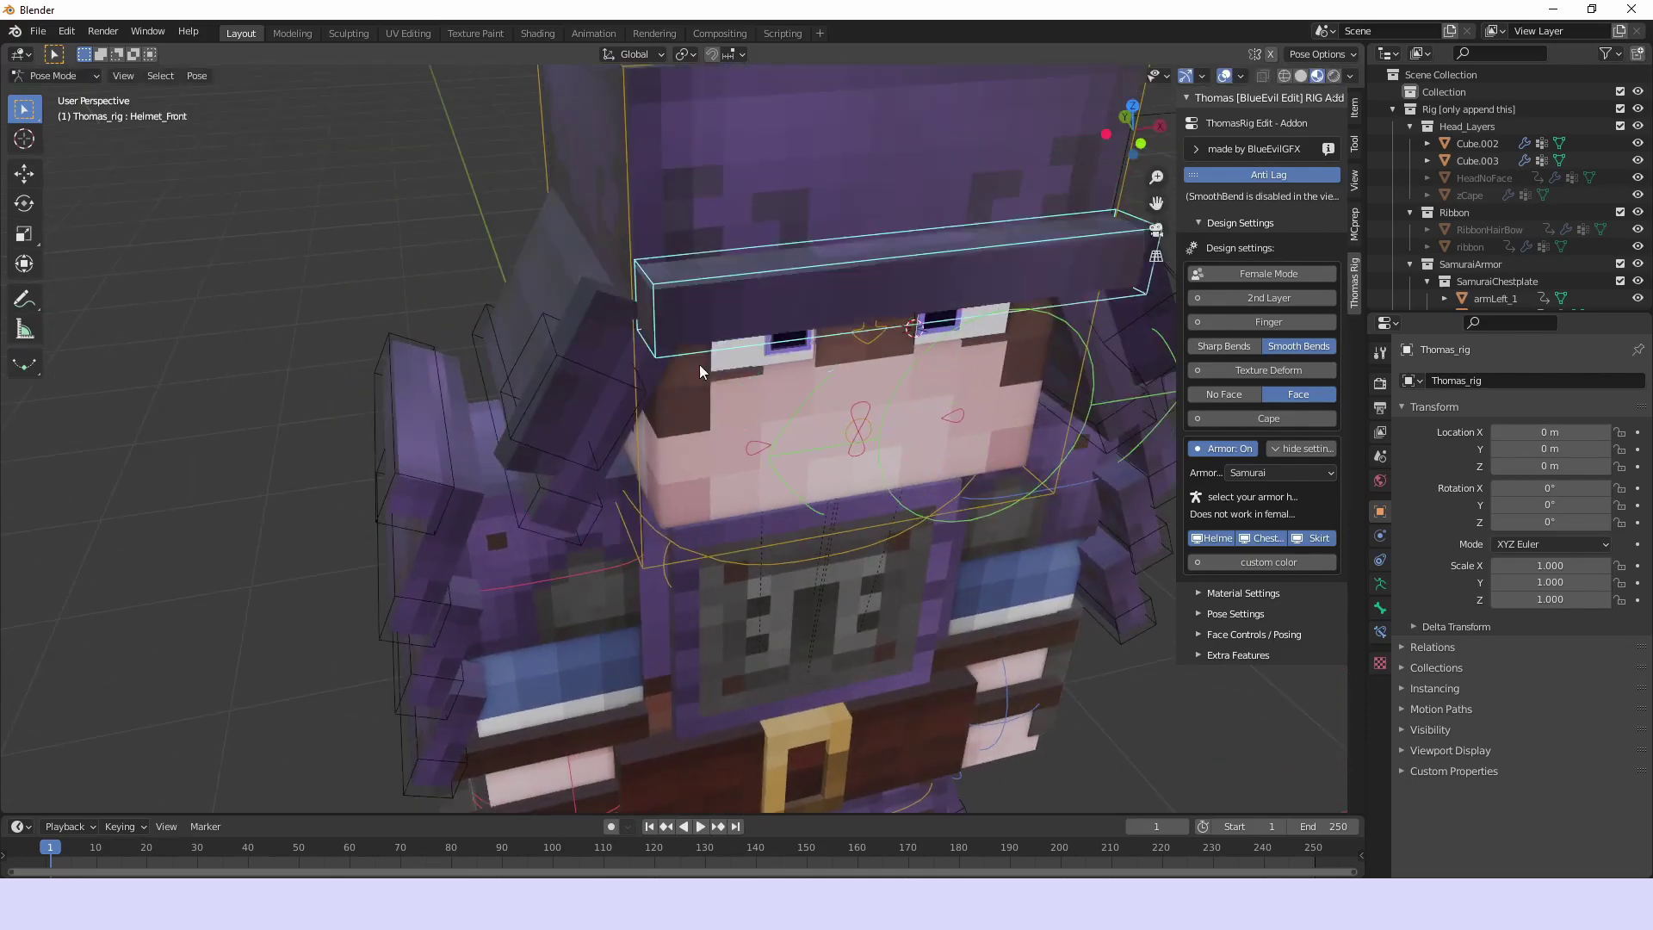
middle_click_drag(699, 372, 978, 515)
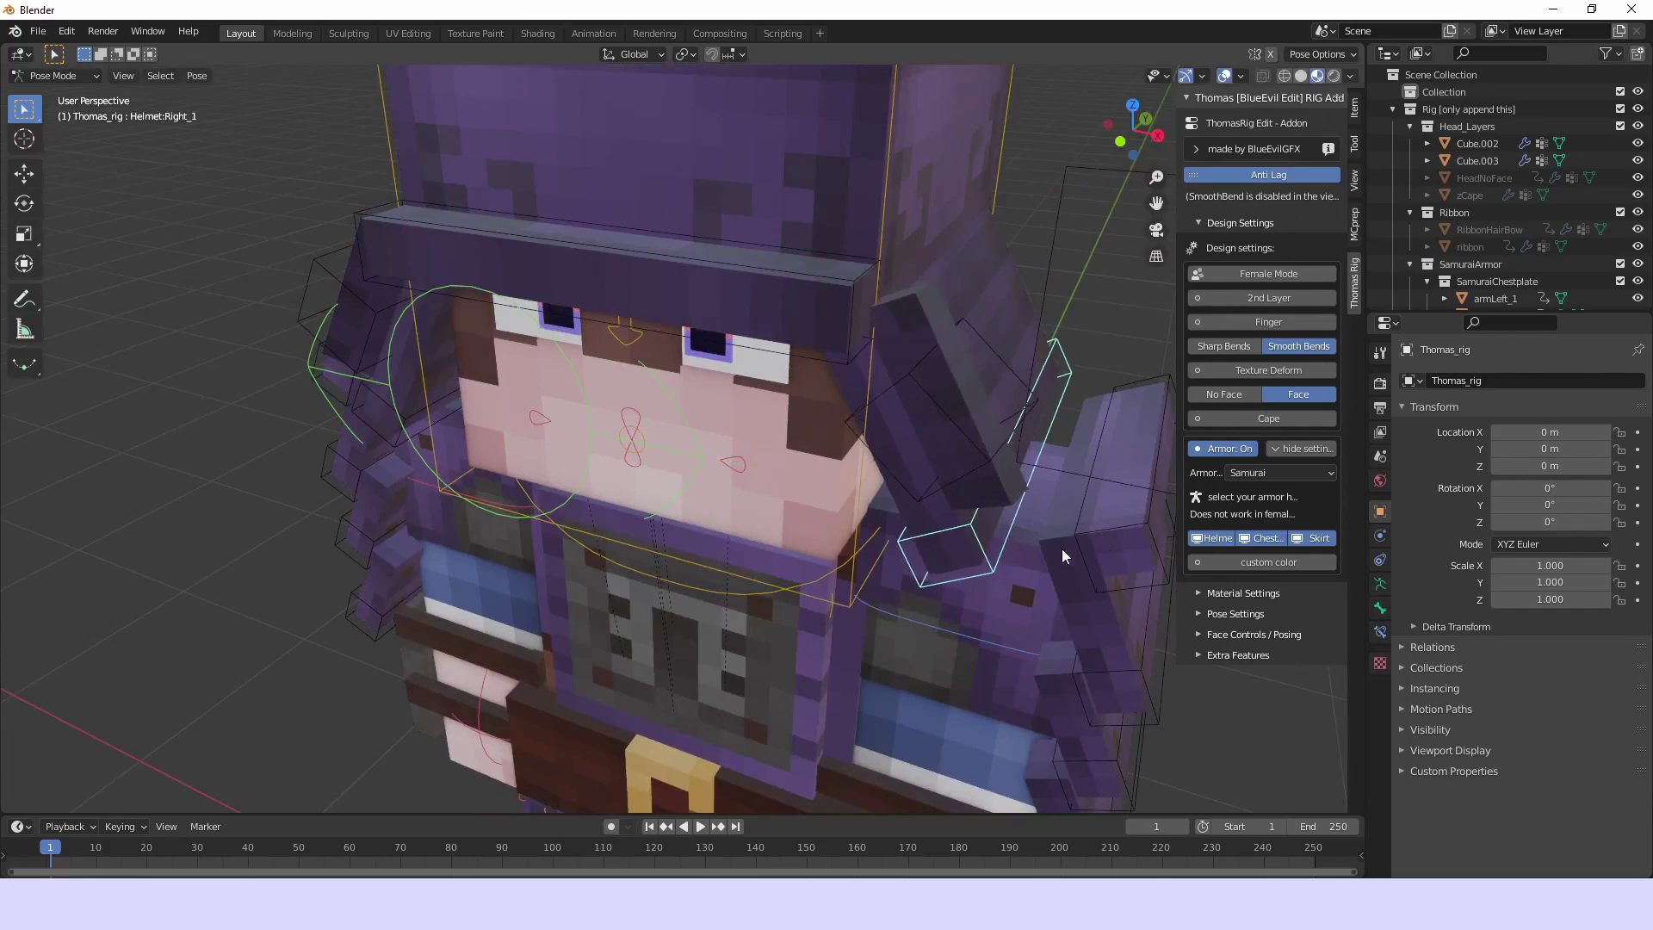
left_click(1059, 481)
middle_click_drag(1059, 481, 877, 314, "shift")
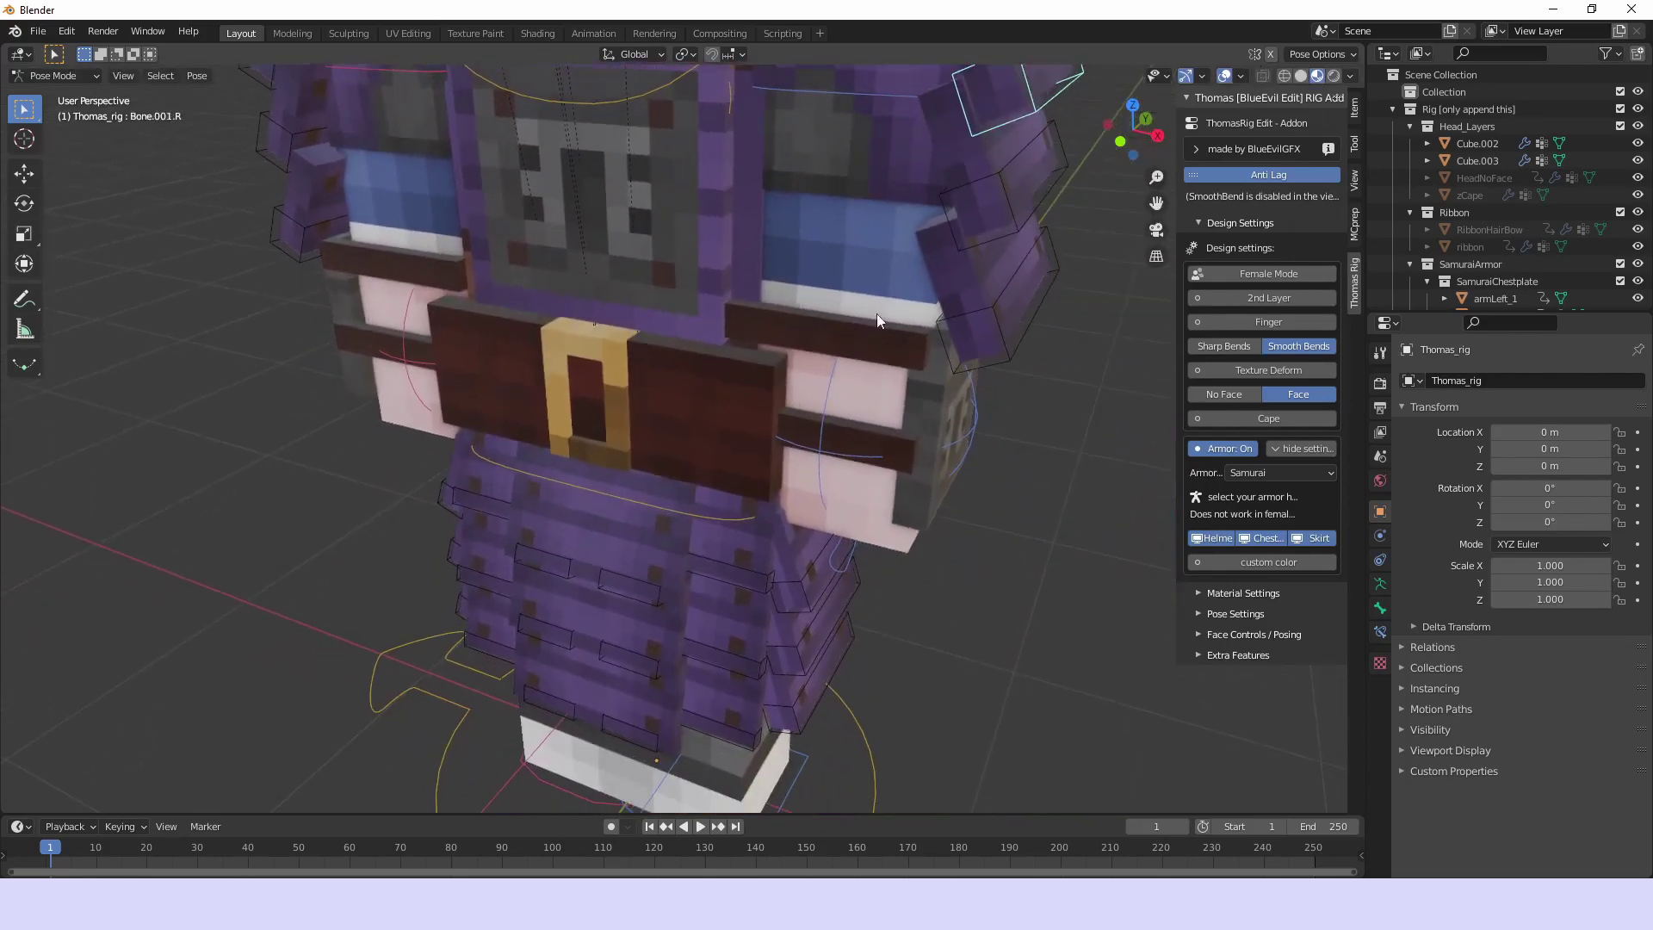
Try moving the right arm IK control and the left foot control to test how the armor follows, cancelling both moves
scroll(876, 313, "down", 3)
left_click(810, 478)
middle_click_drag(809, 482, 914, 488)
key("g")
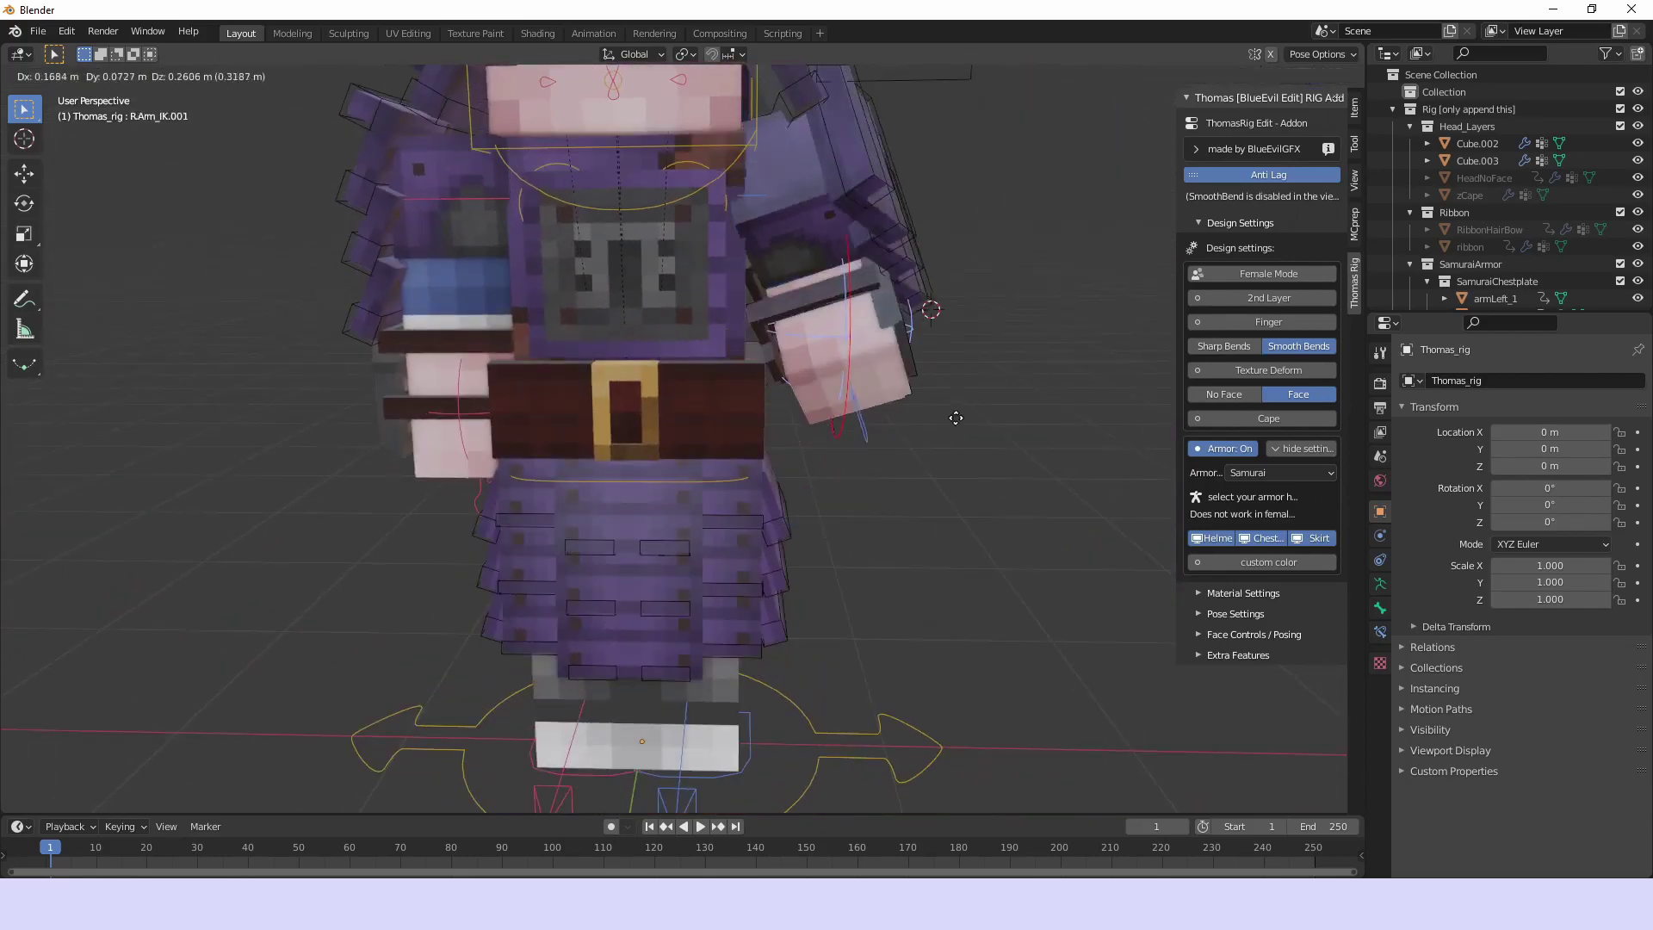
key("Escape")
left_click(785, 686)
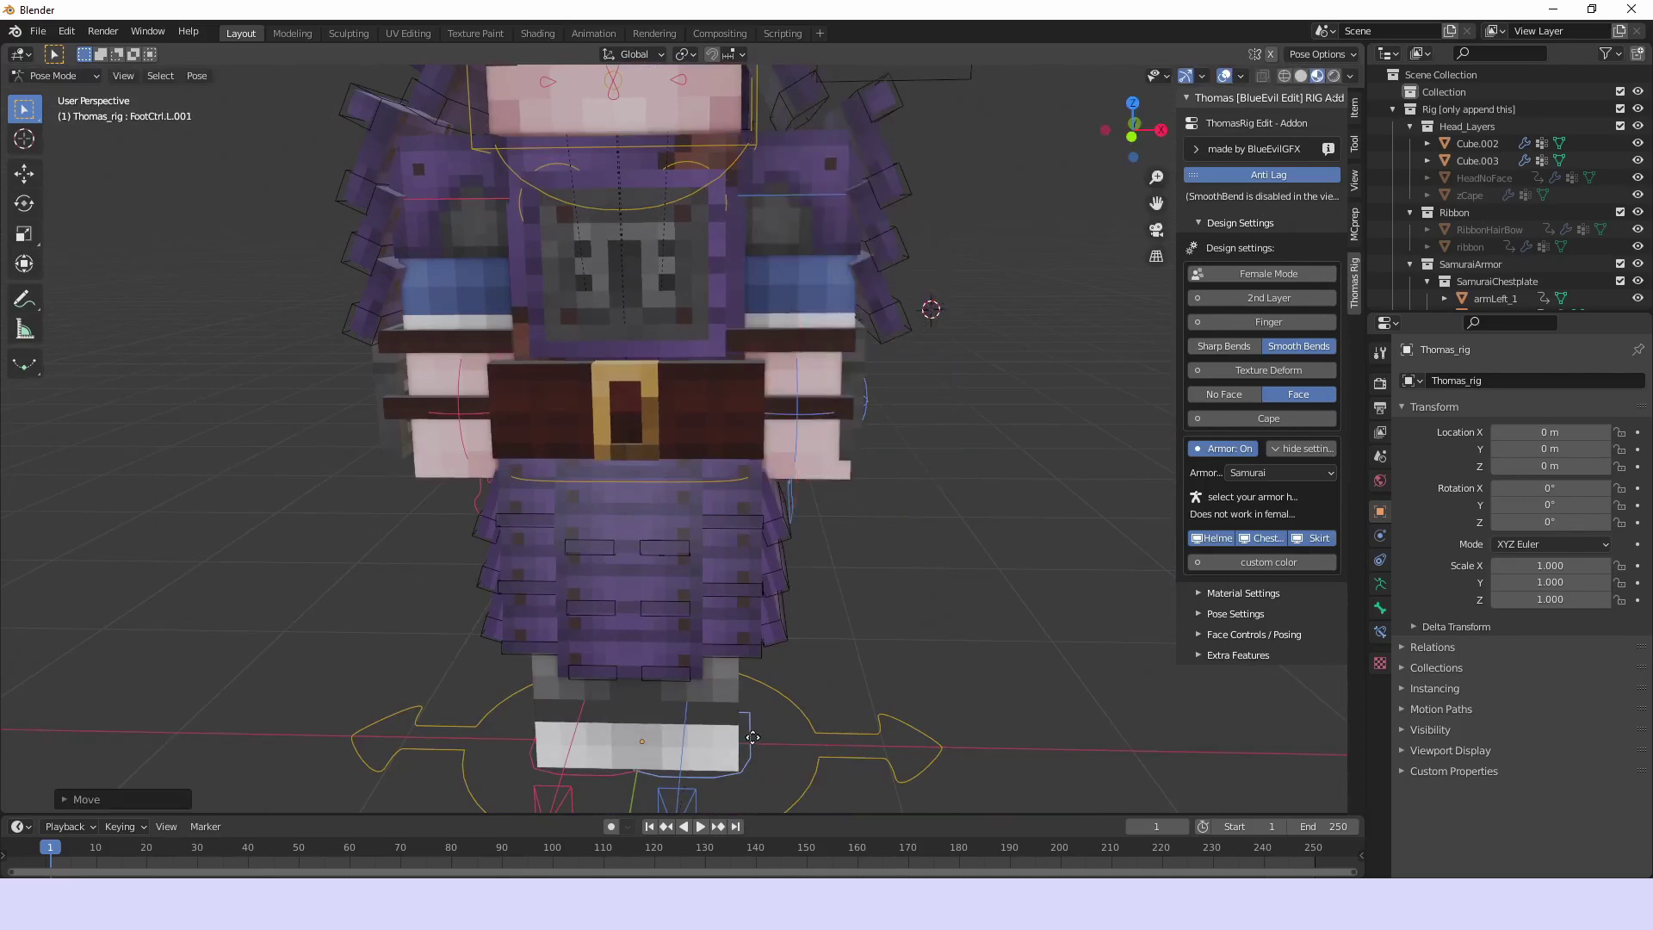
key("g")
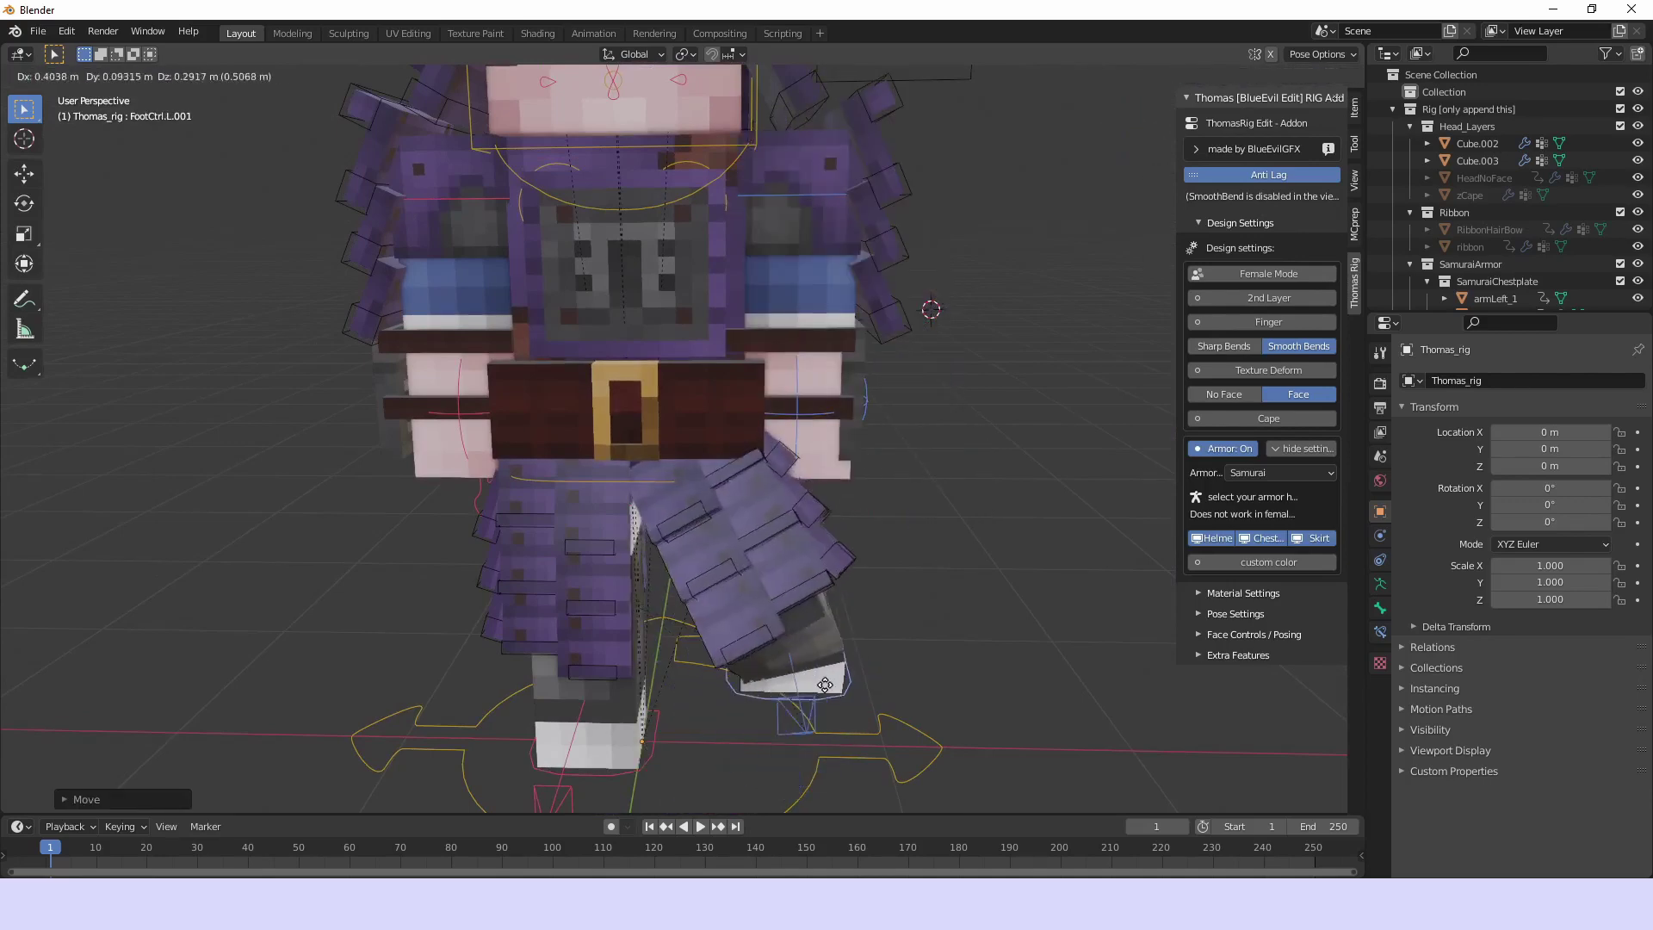
key("Escape")
Enable the Samurai armor's custom color, and set it to magenta with a value of 0.80
scroll(662, 493, "up", 3)
middle_click_drag(707, 586, 314, 499)
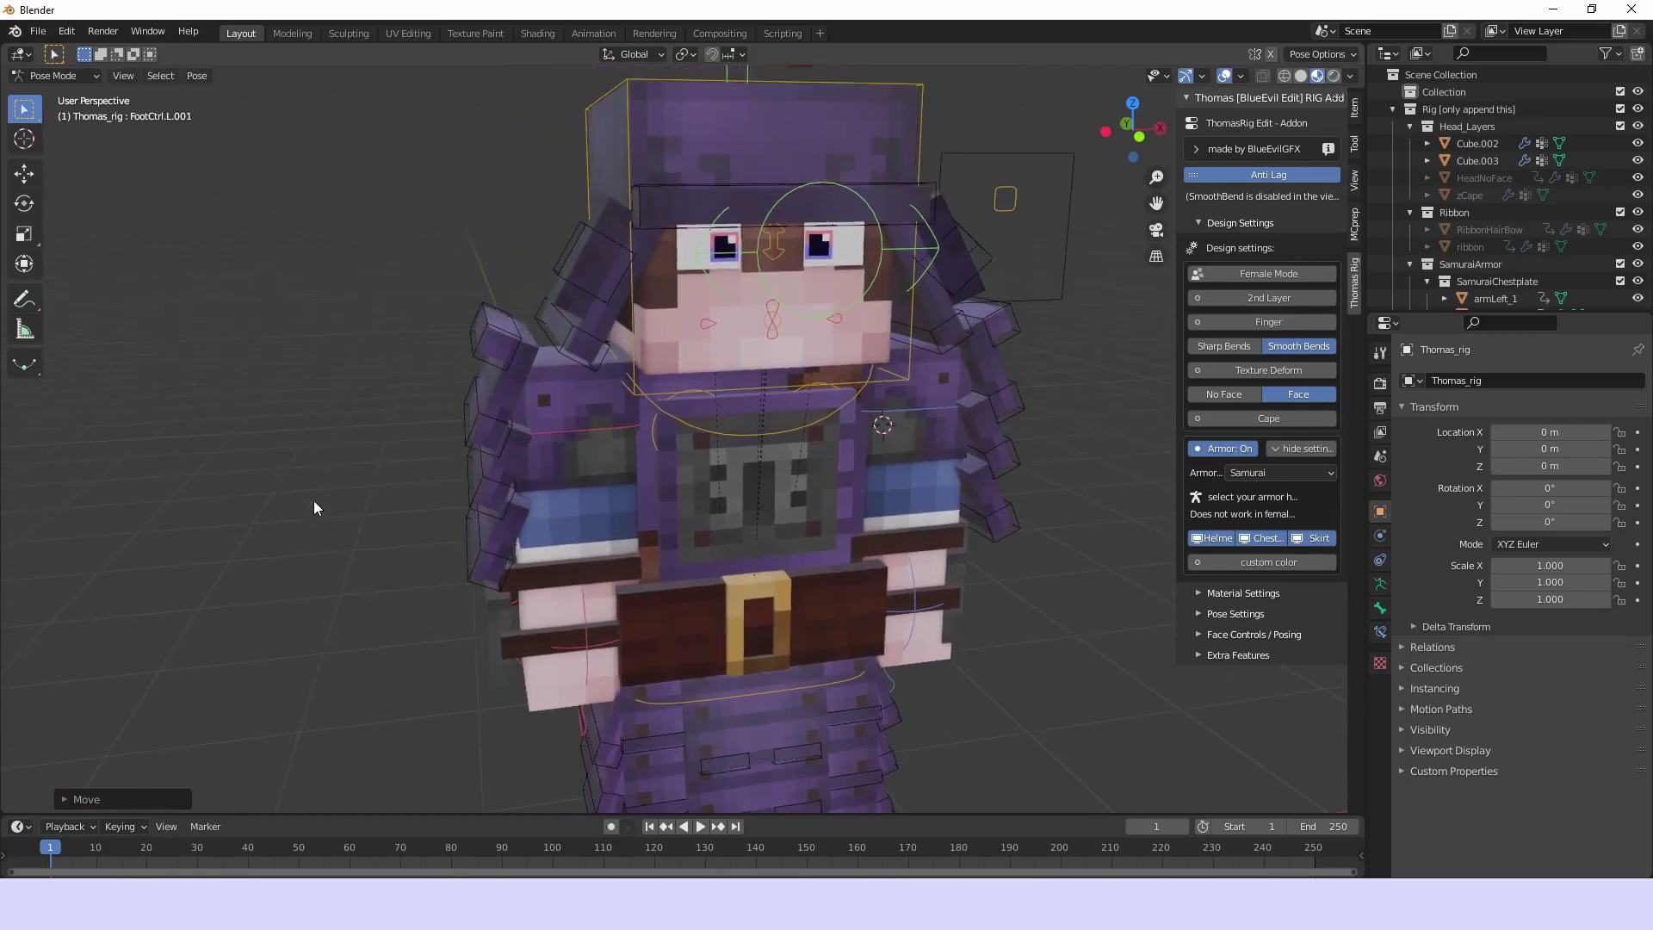
left_click(1243, 561)
middle_click_drag(866, 545, 887, 454, "shift")
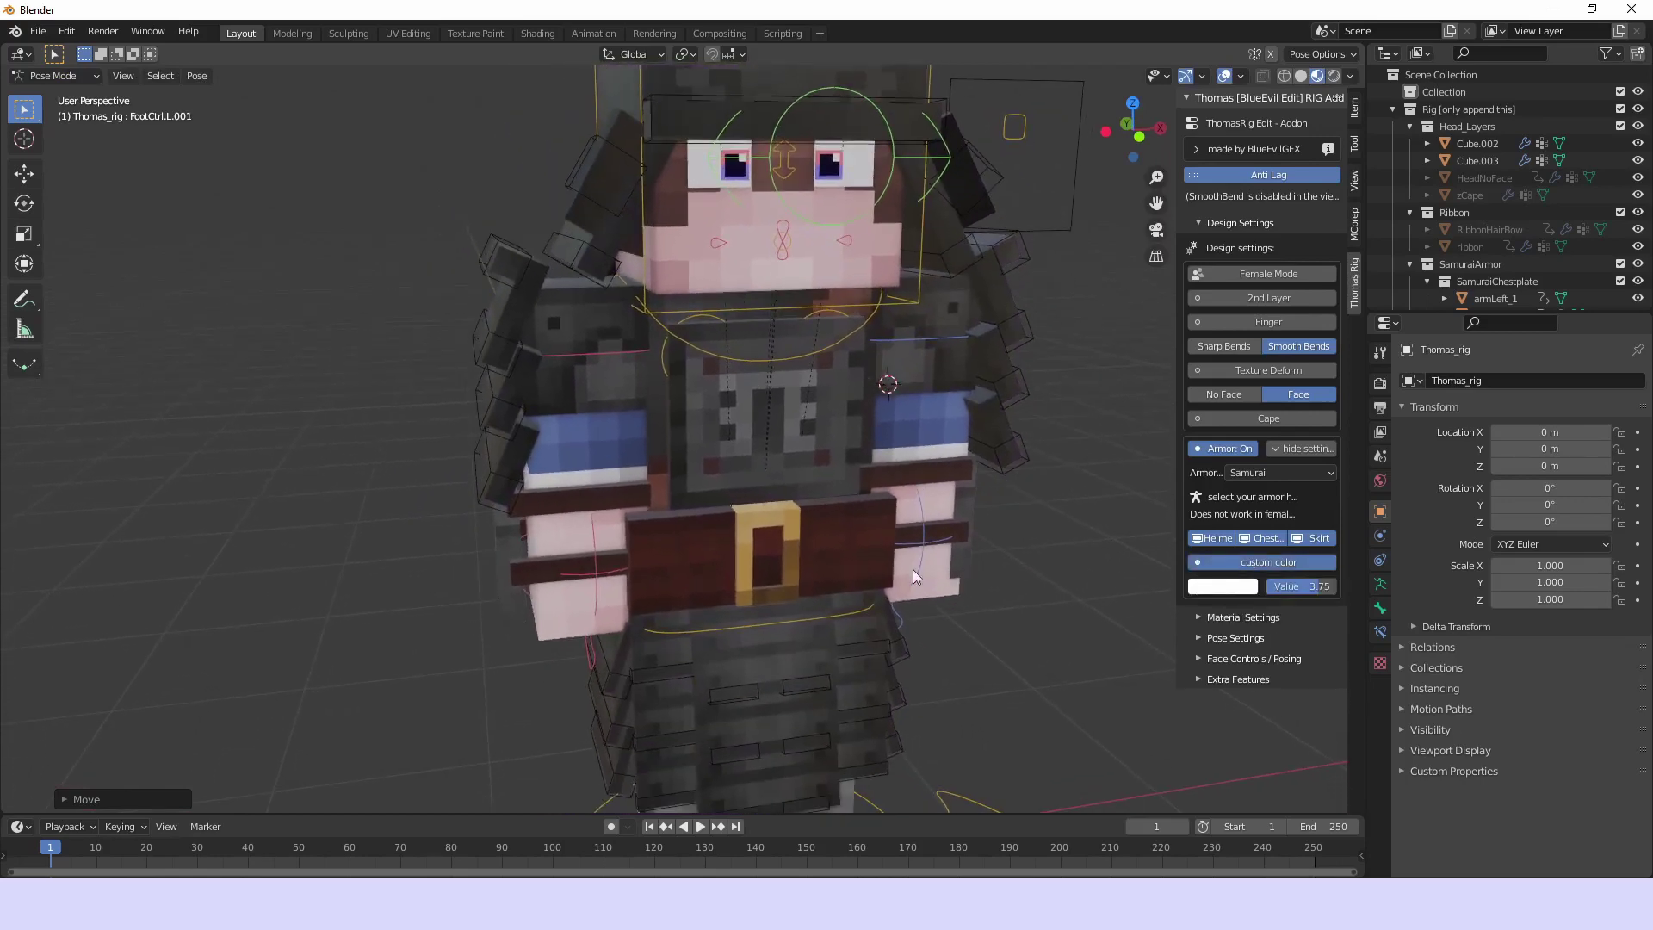
left_click(1223, 589)
mouse_move(1252, 479)
left_mouse_down()
mouse_move(1222, 469)
mouse_move(1205, 431)
mouse_move(1234, 392)
mouse_move(1244, 414)
mouse_move(1293, 392)
mouse_move(1299, 465)
left_mouse_up()
mouse_move(1295, 586)
left_mouse_down()
mouse_move(1254, 587)
mouse_move(1274, 586)
left_mouse_up()
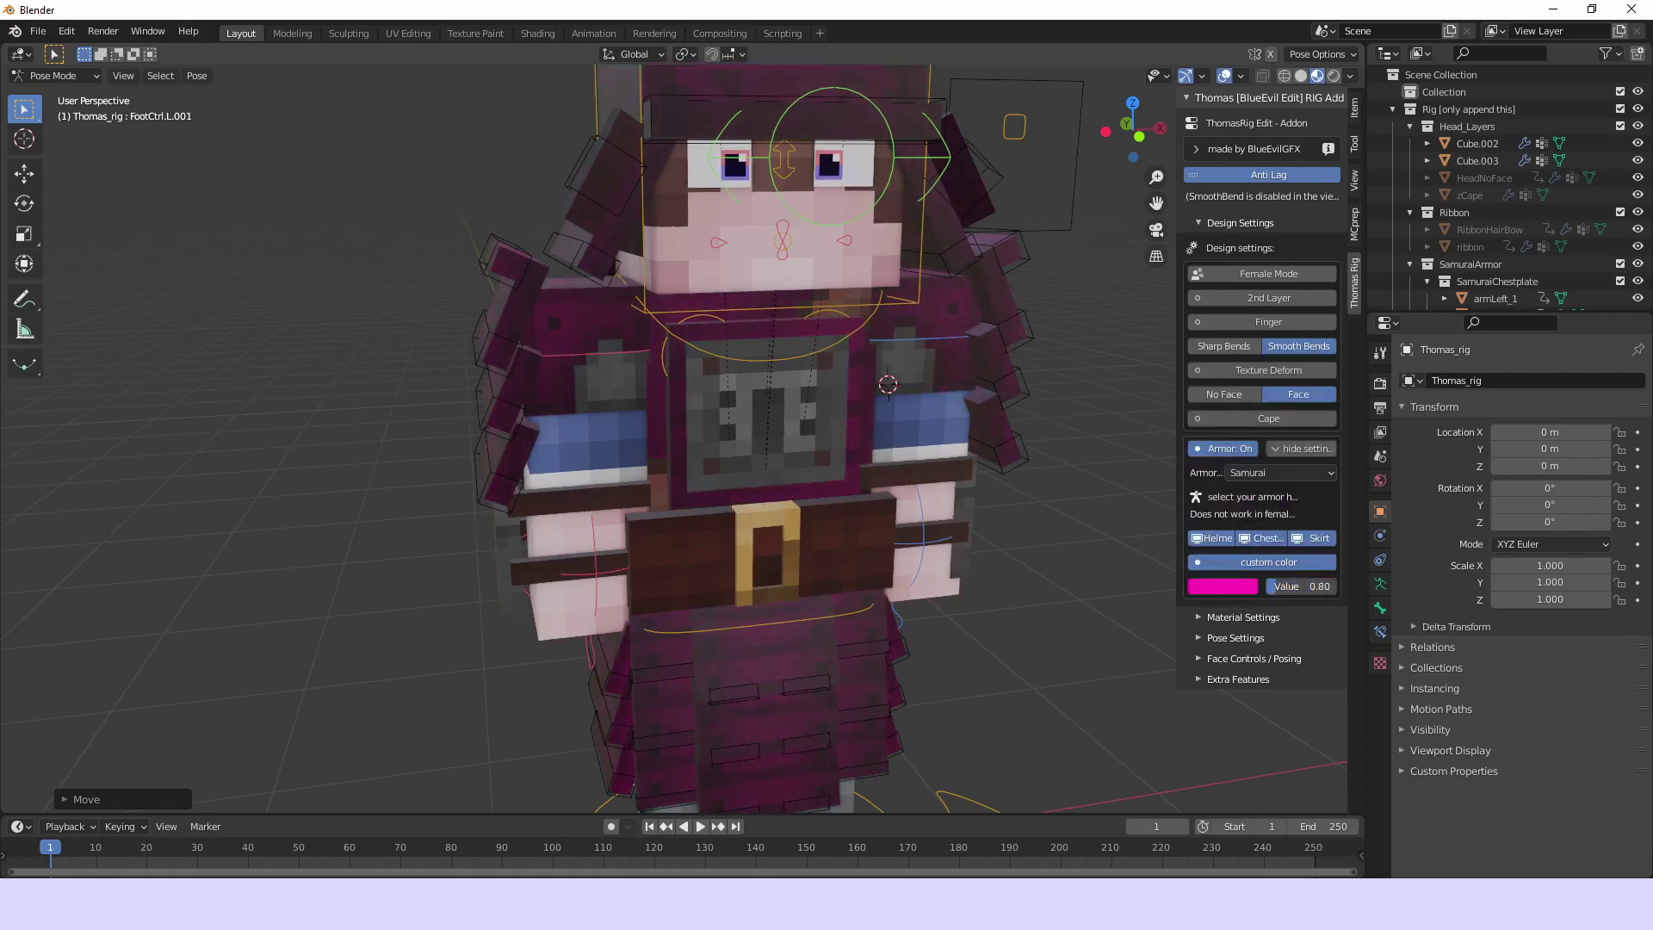
scroll(777, 504, "down", 2)
middle_click_drag(797, 528, 787, 539, "shift")
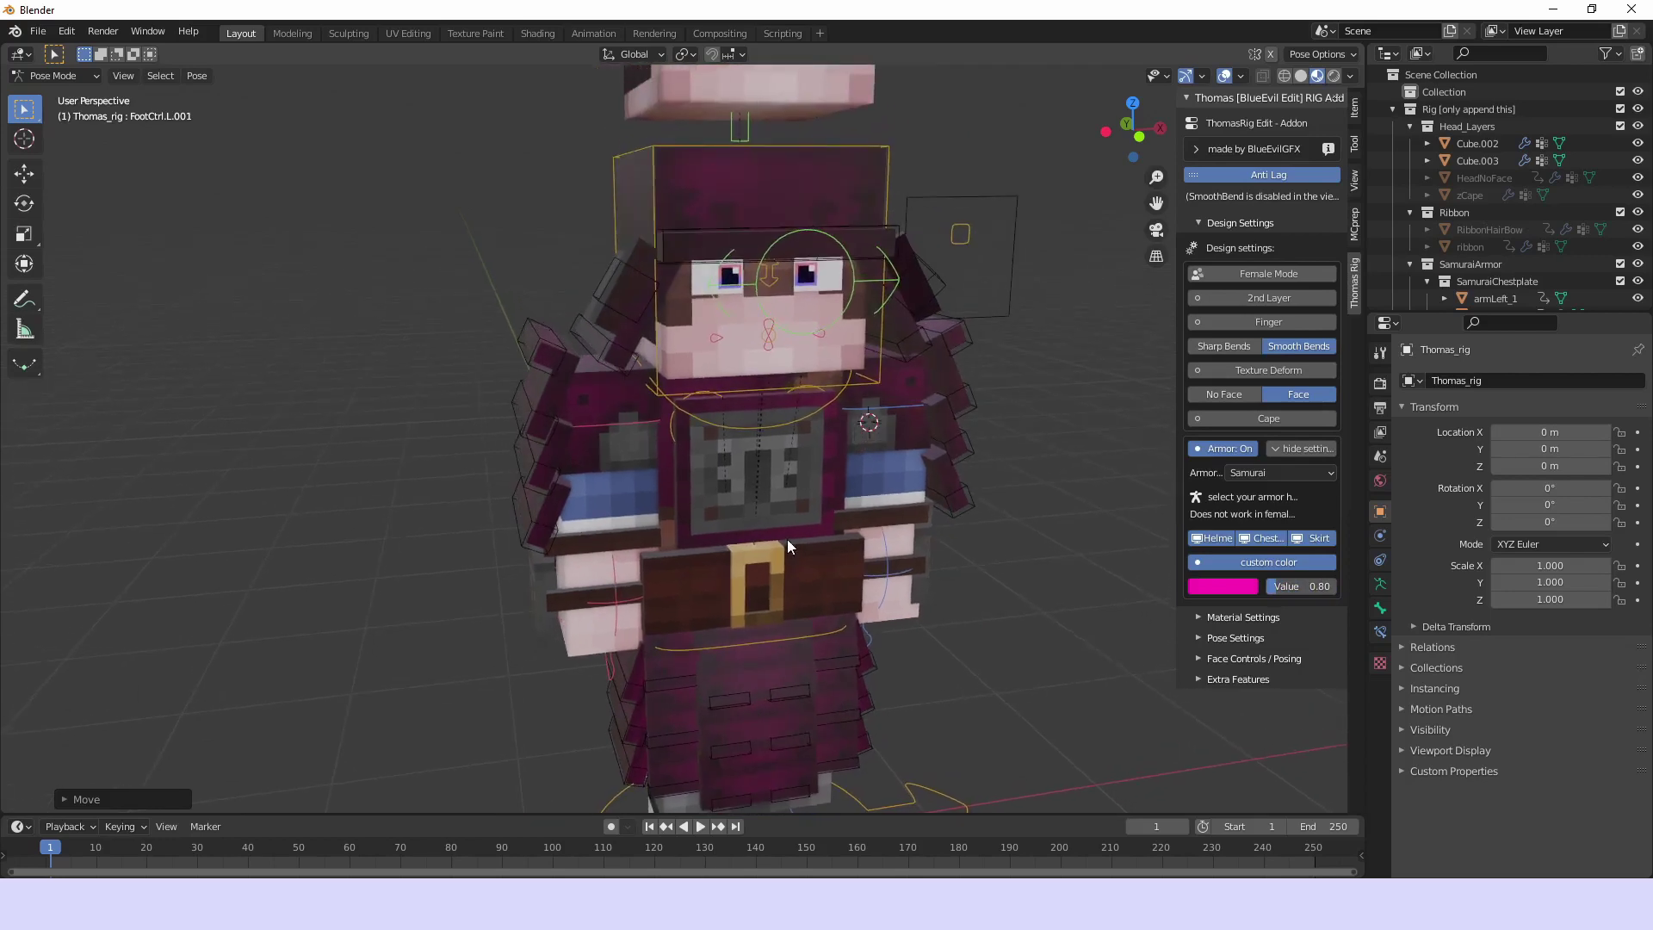
Switch the armor type to Cultist, and hide its helmet, chestplate, skirt and banner
left_click(1281, 473)
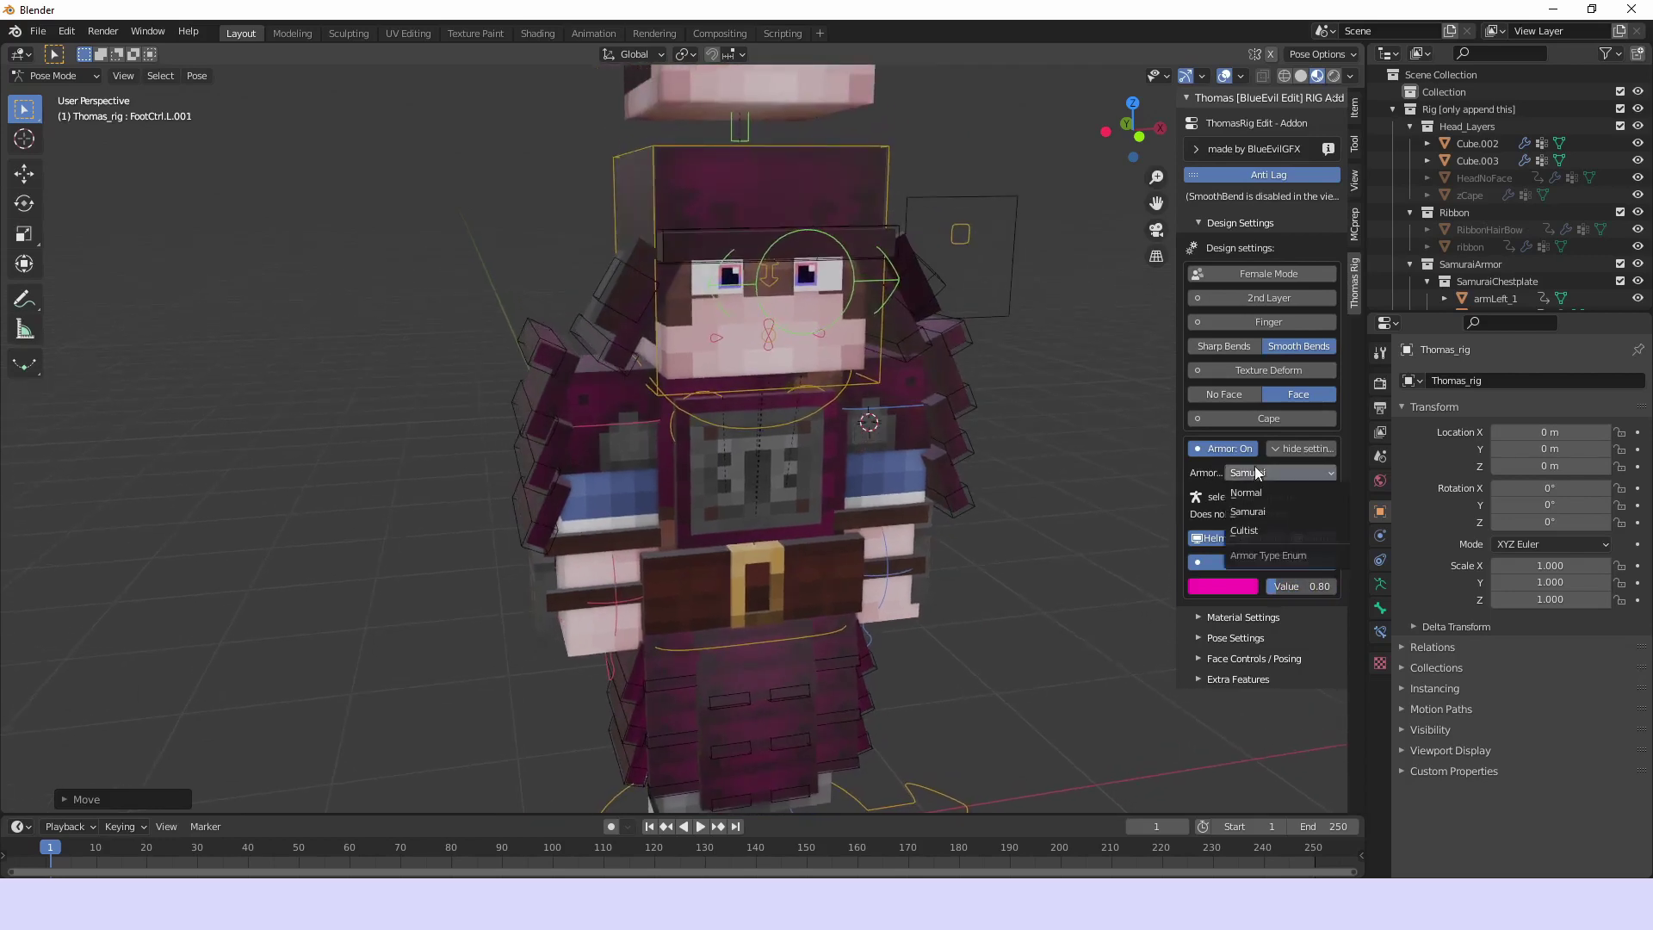
left_click(1267, 540)
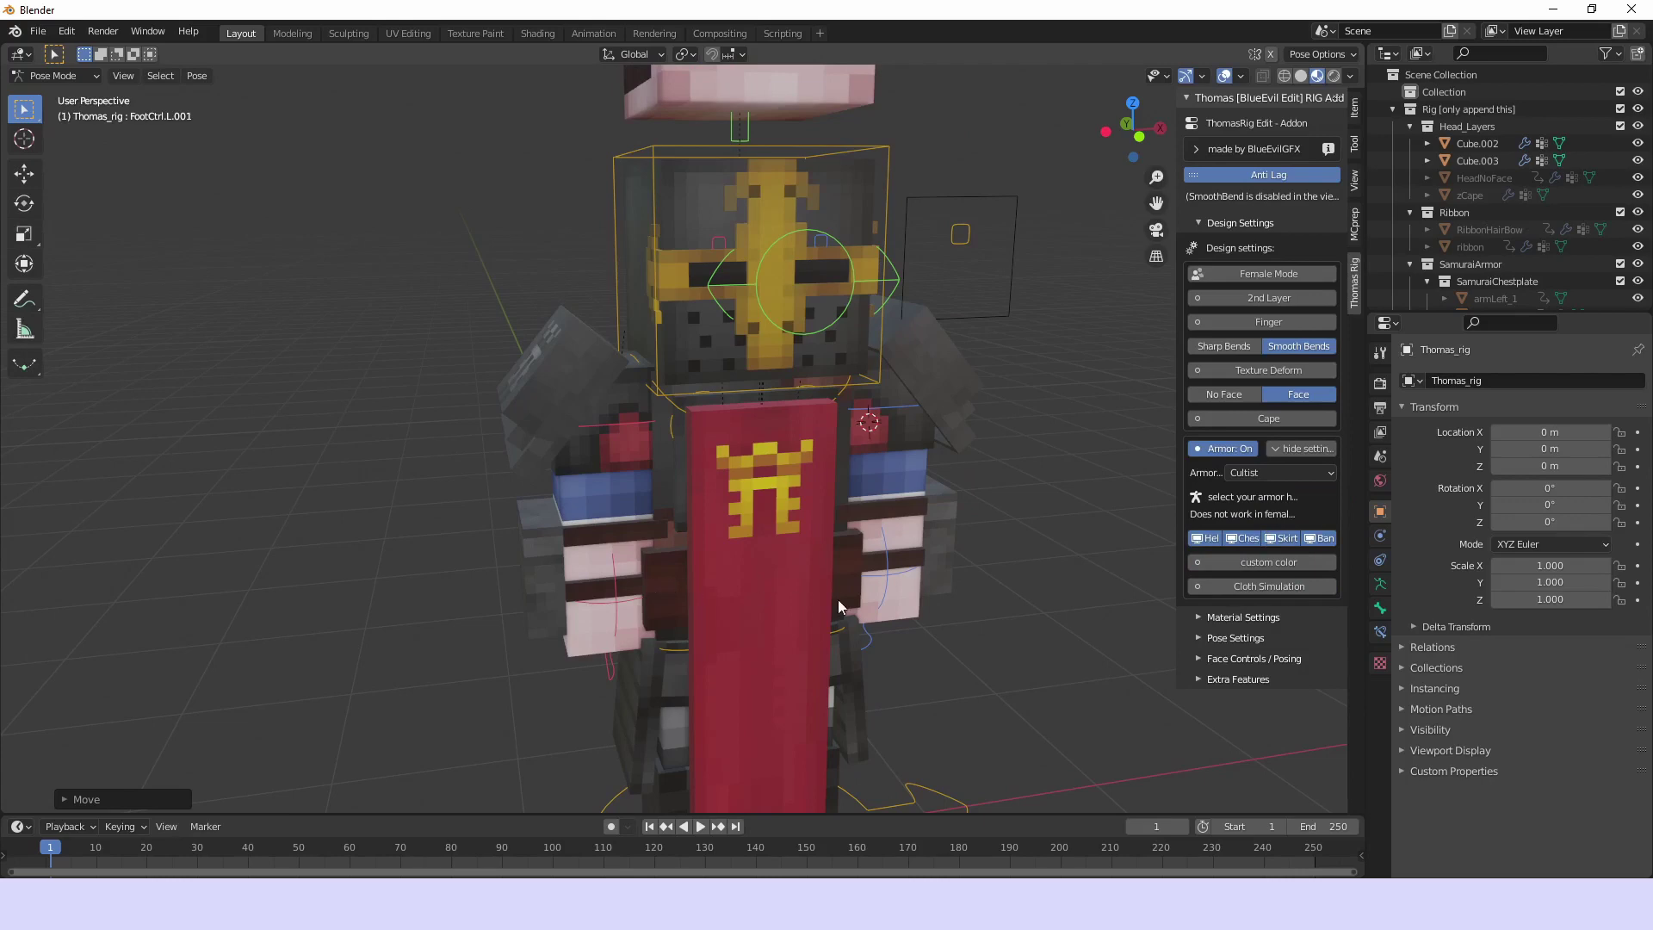
left_click(1206, 538)
left_click_drag(1316, 538, 1233, 540)
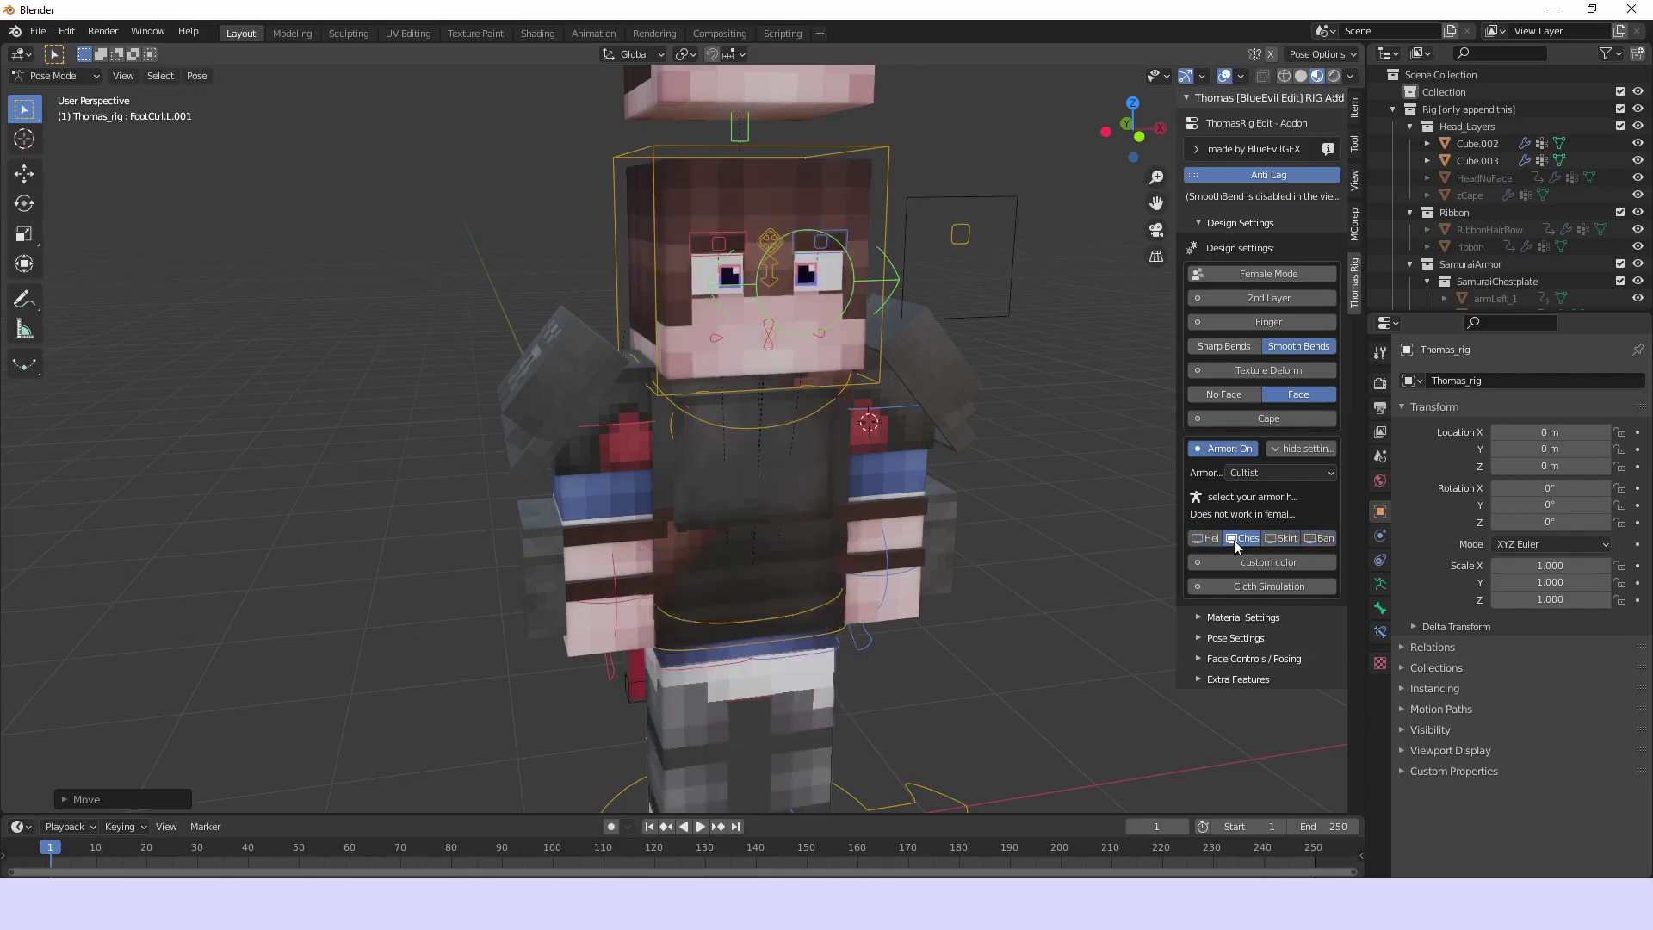
left_click(1233, 539)
Show the Cultist helmet, chestplate, skirt and banner again, inspecting the pieces from the side and back
left_click(1205, 538)
middle_click_drag(954, 438, 766, 410)
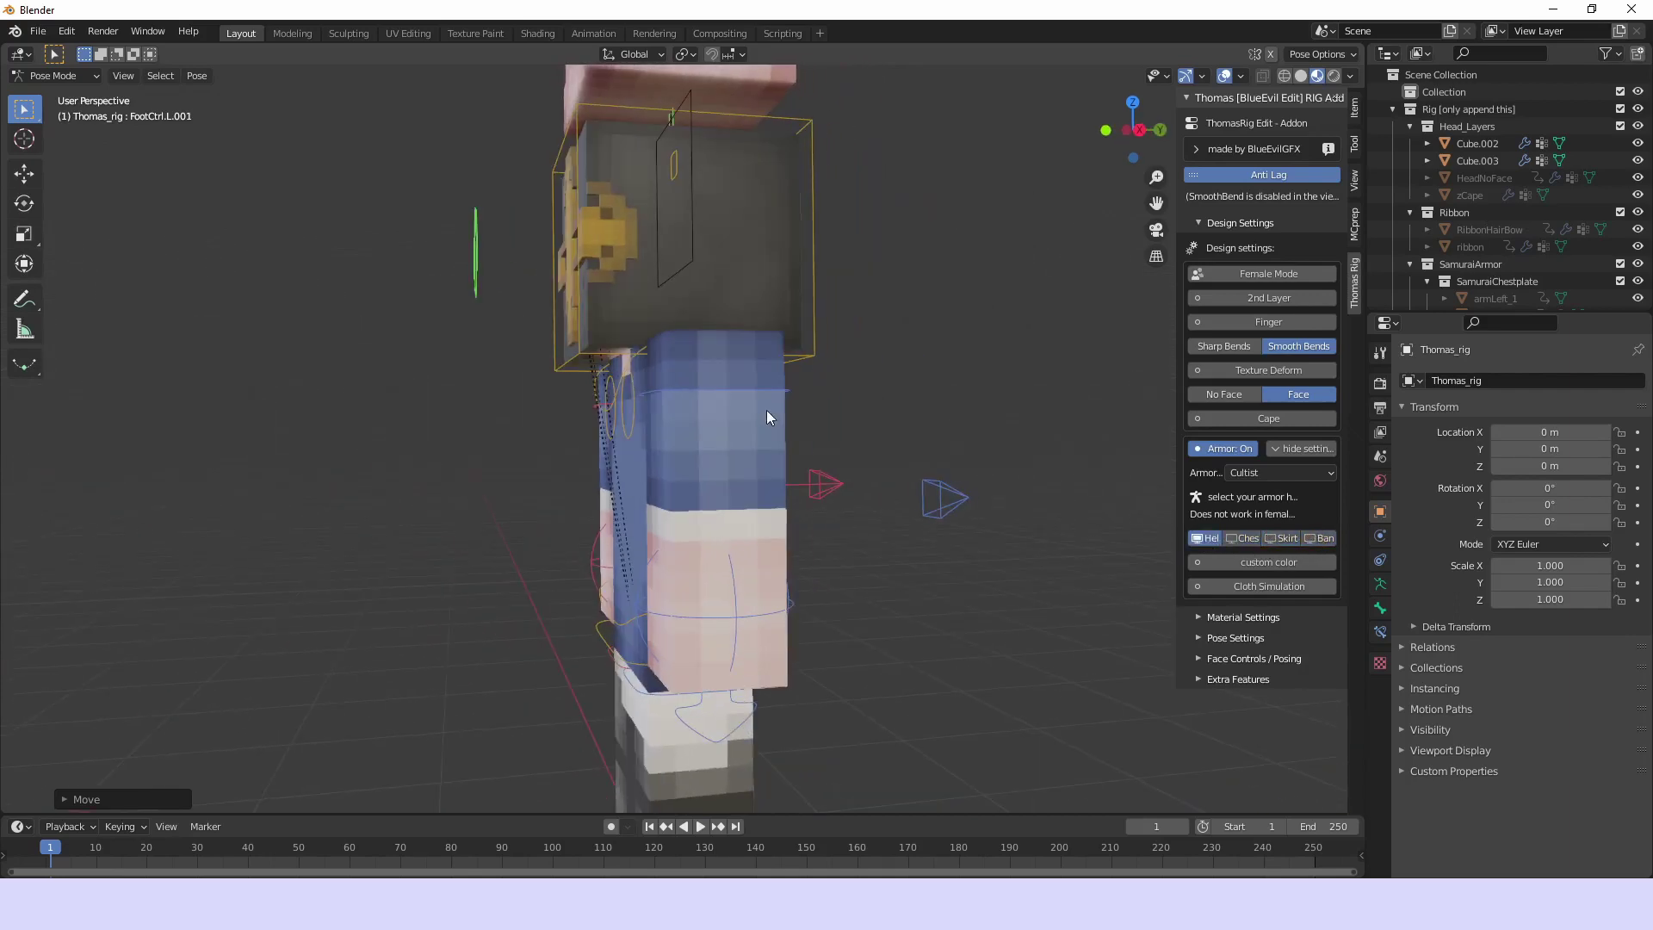
left_click(1246, 539)
middle_click_drag(739, 498, 1251, 560)
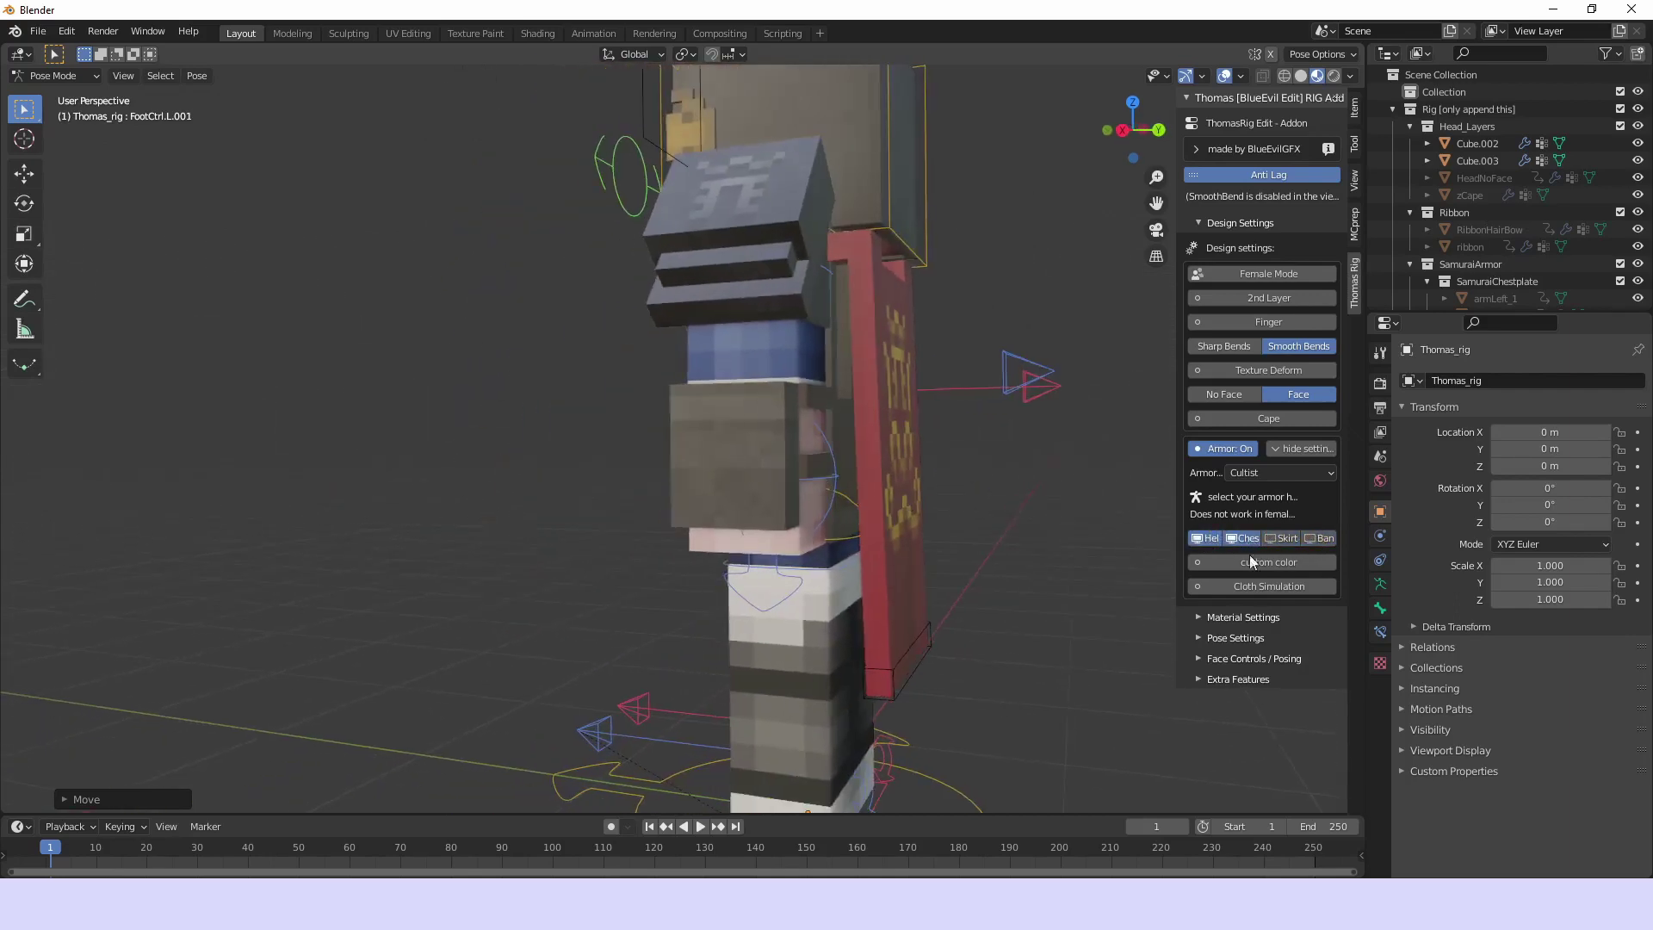
middle_click_drag(874, 508, 957, 517)
left_click_drag(1324, 539, 1282, 539)
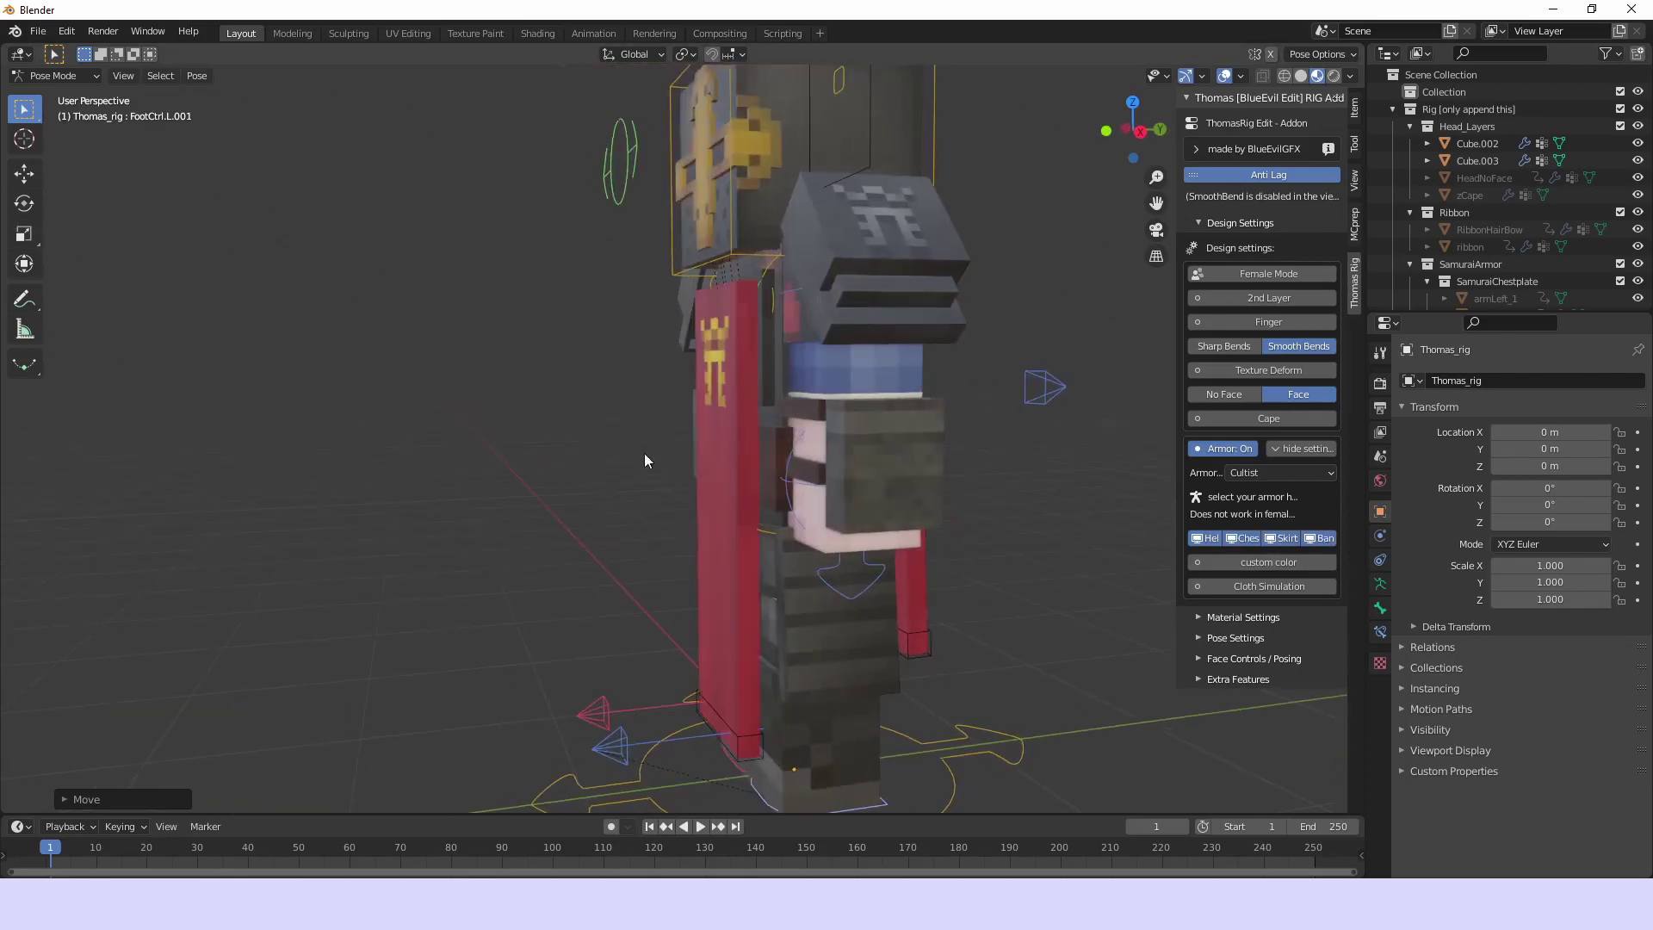
Enable the Cultist armor's custom color, and change it to a hot pink from the color wheel
middle_click_drag(645, 455, 933, 579)
left_click(1317, 562)
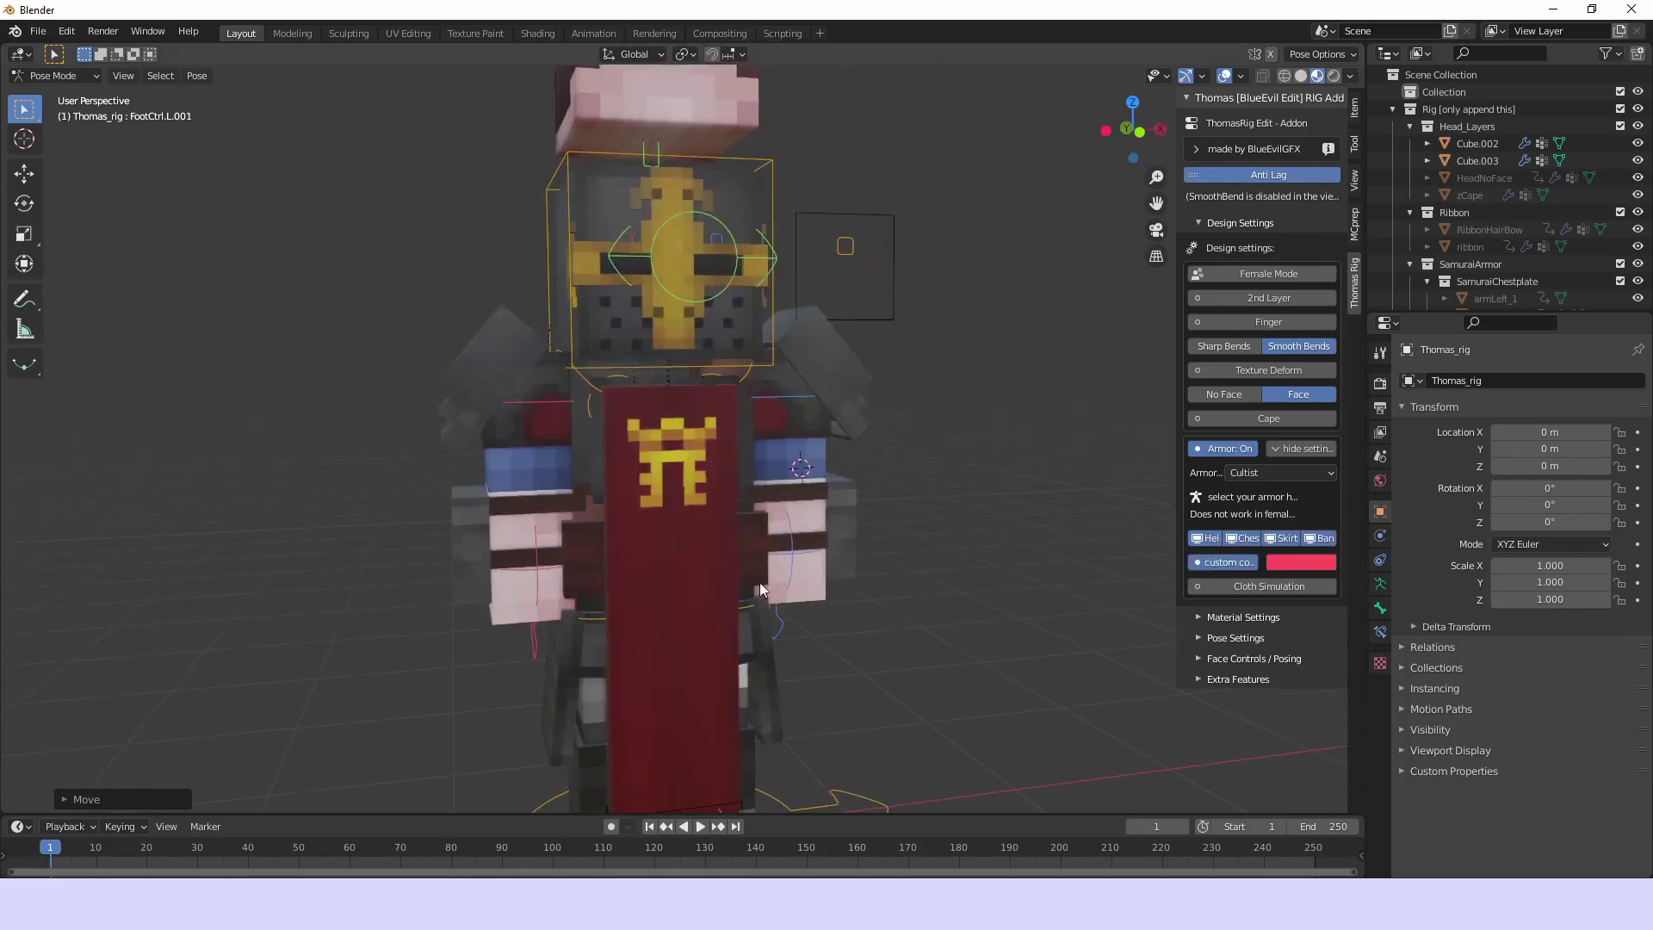
middle_click_drag(760, 582, 1215, 575)
left_click(1300, 562)
left_click(1302, 560)
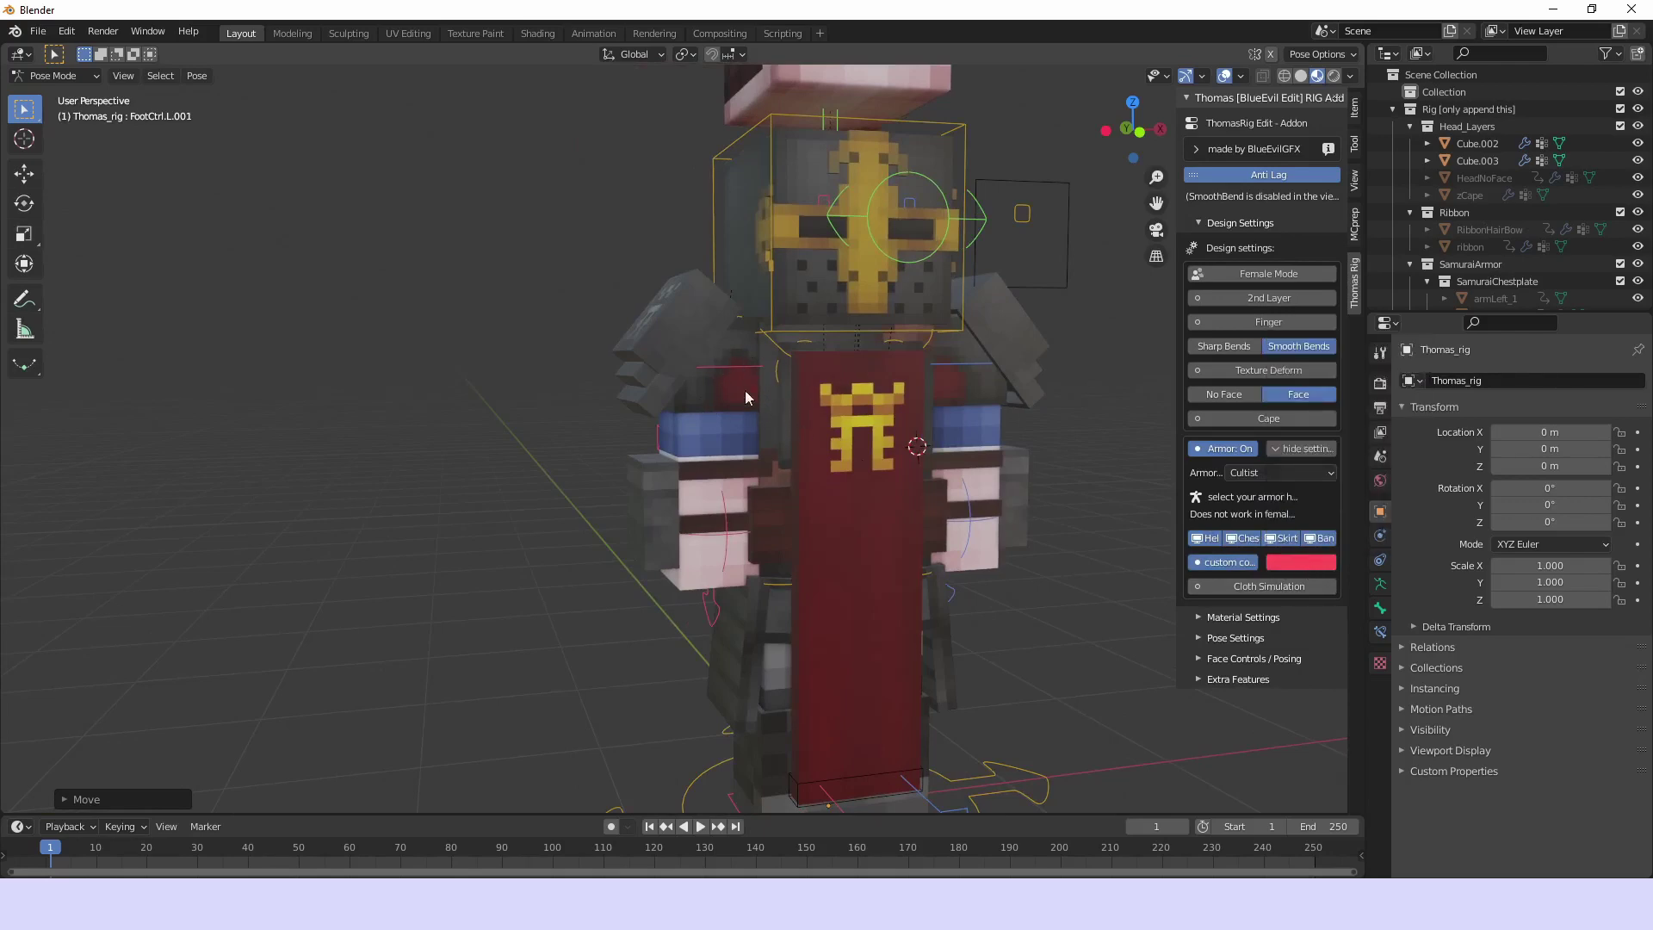
scroll(698, 332, "up", 3)
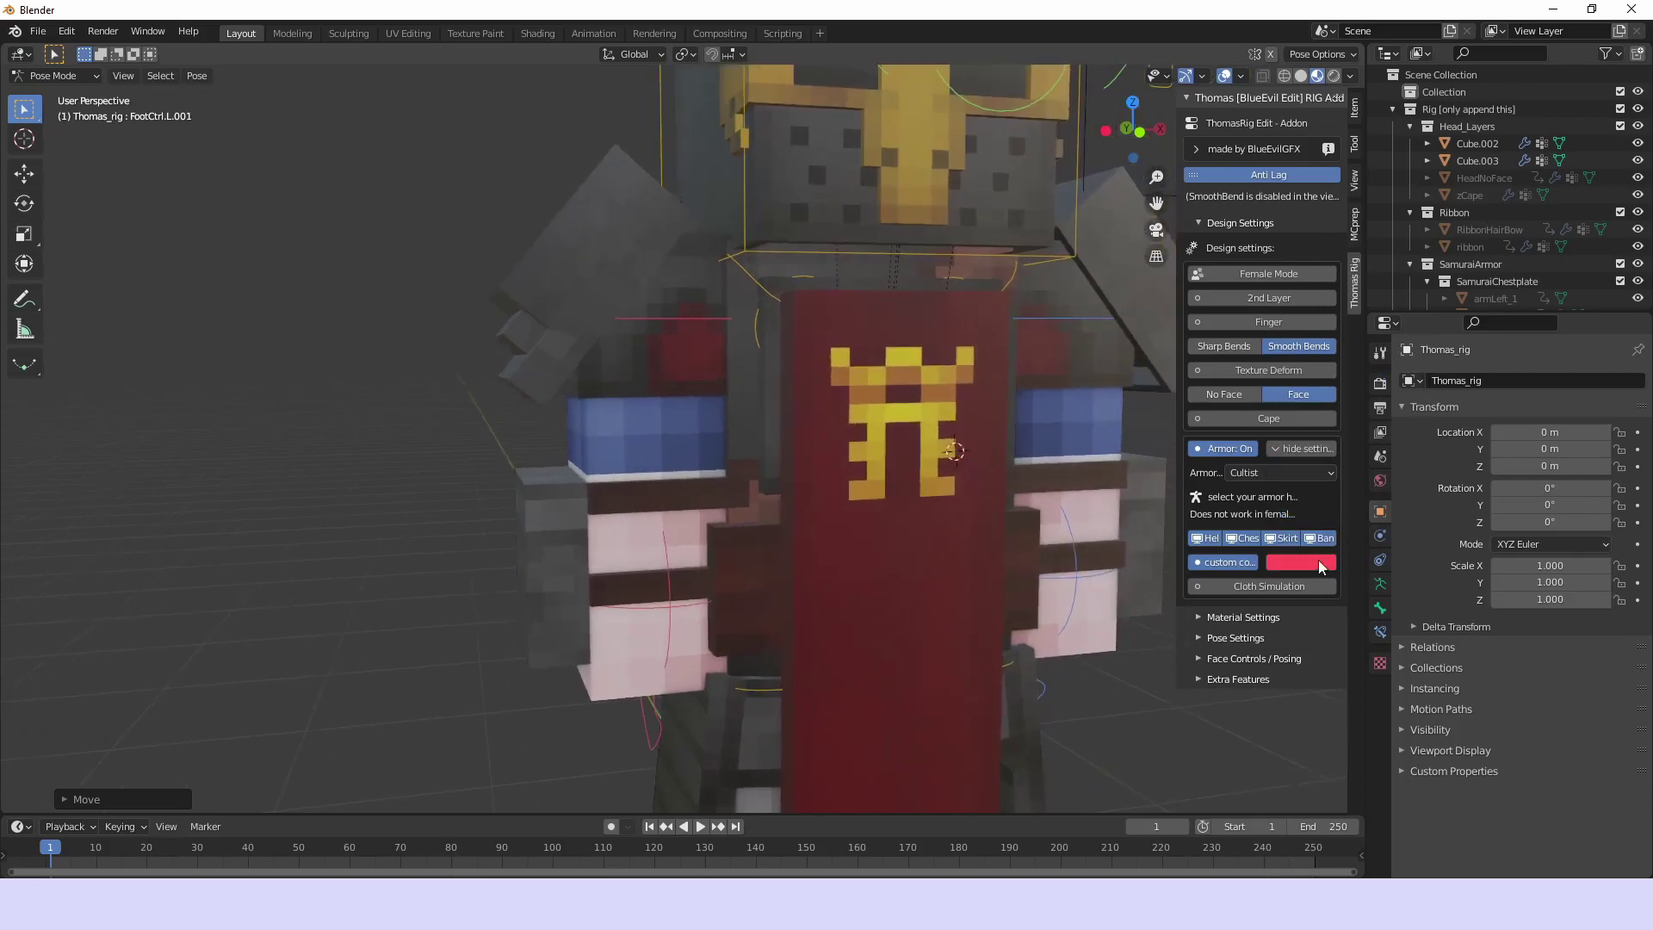
left_click(1300, 562)
left_click_drag(1342, 440, 1385, 451)
Try rotating the bones at the lower ends of the back banner and the front banner
middle_click_drag(979, 632, 669, 584)
scroll(706, 587, "down", 4)
left_click(840, 697)
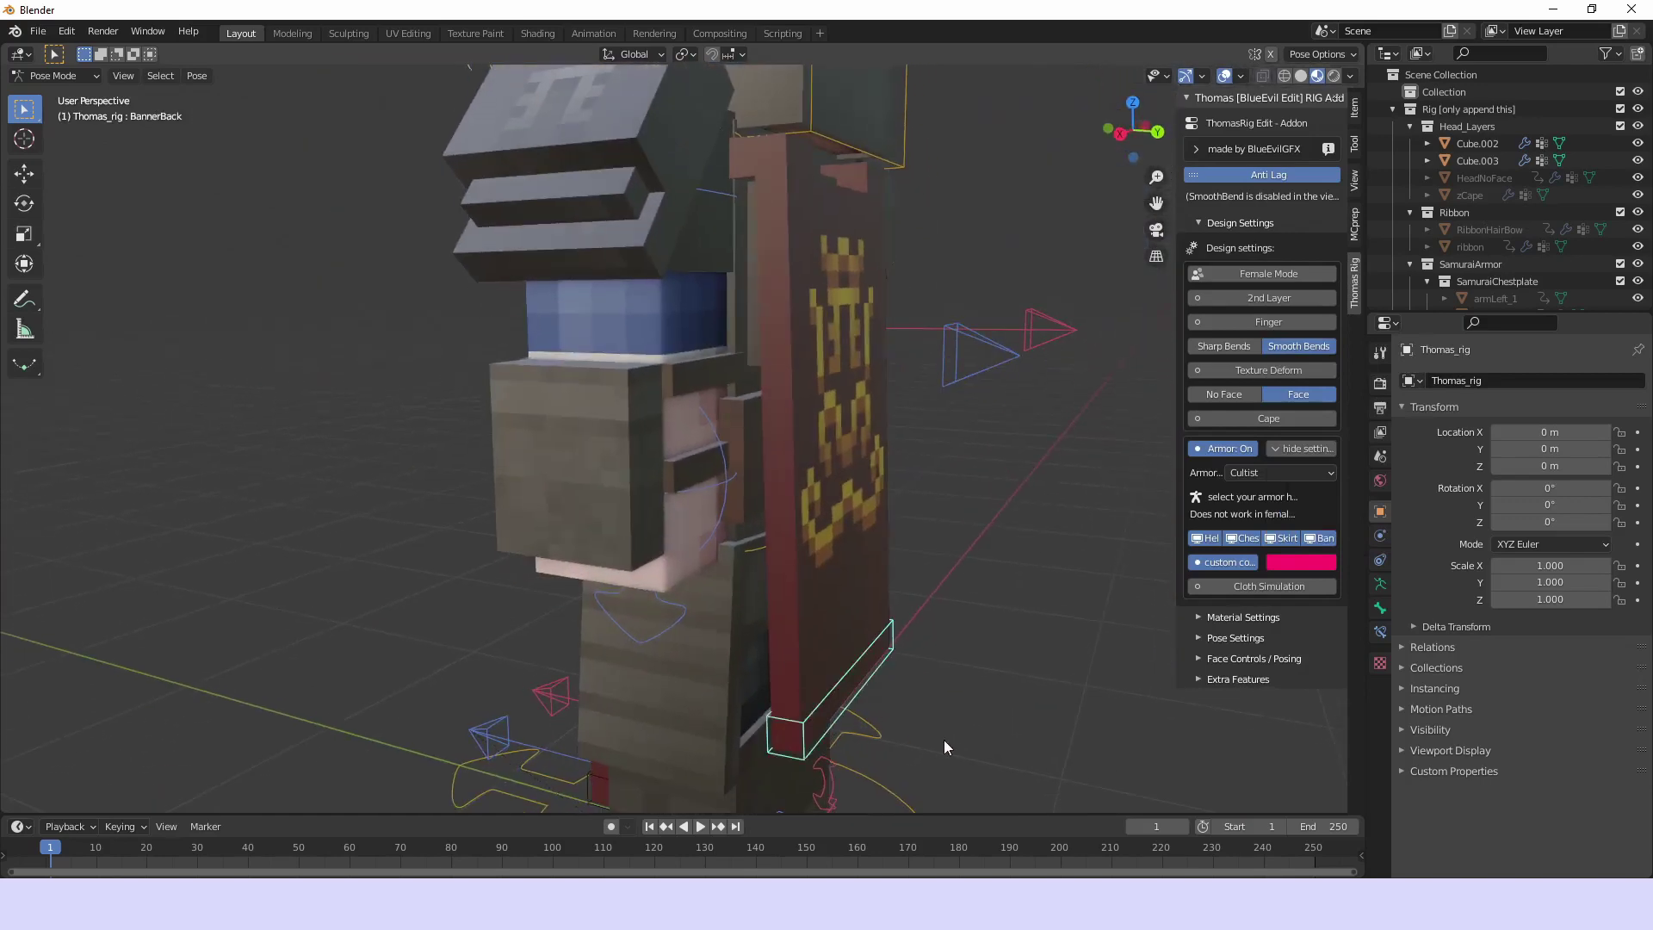
key("r")
key("r")
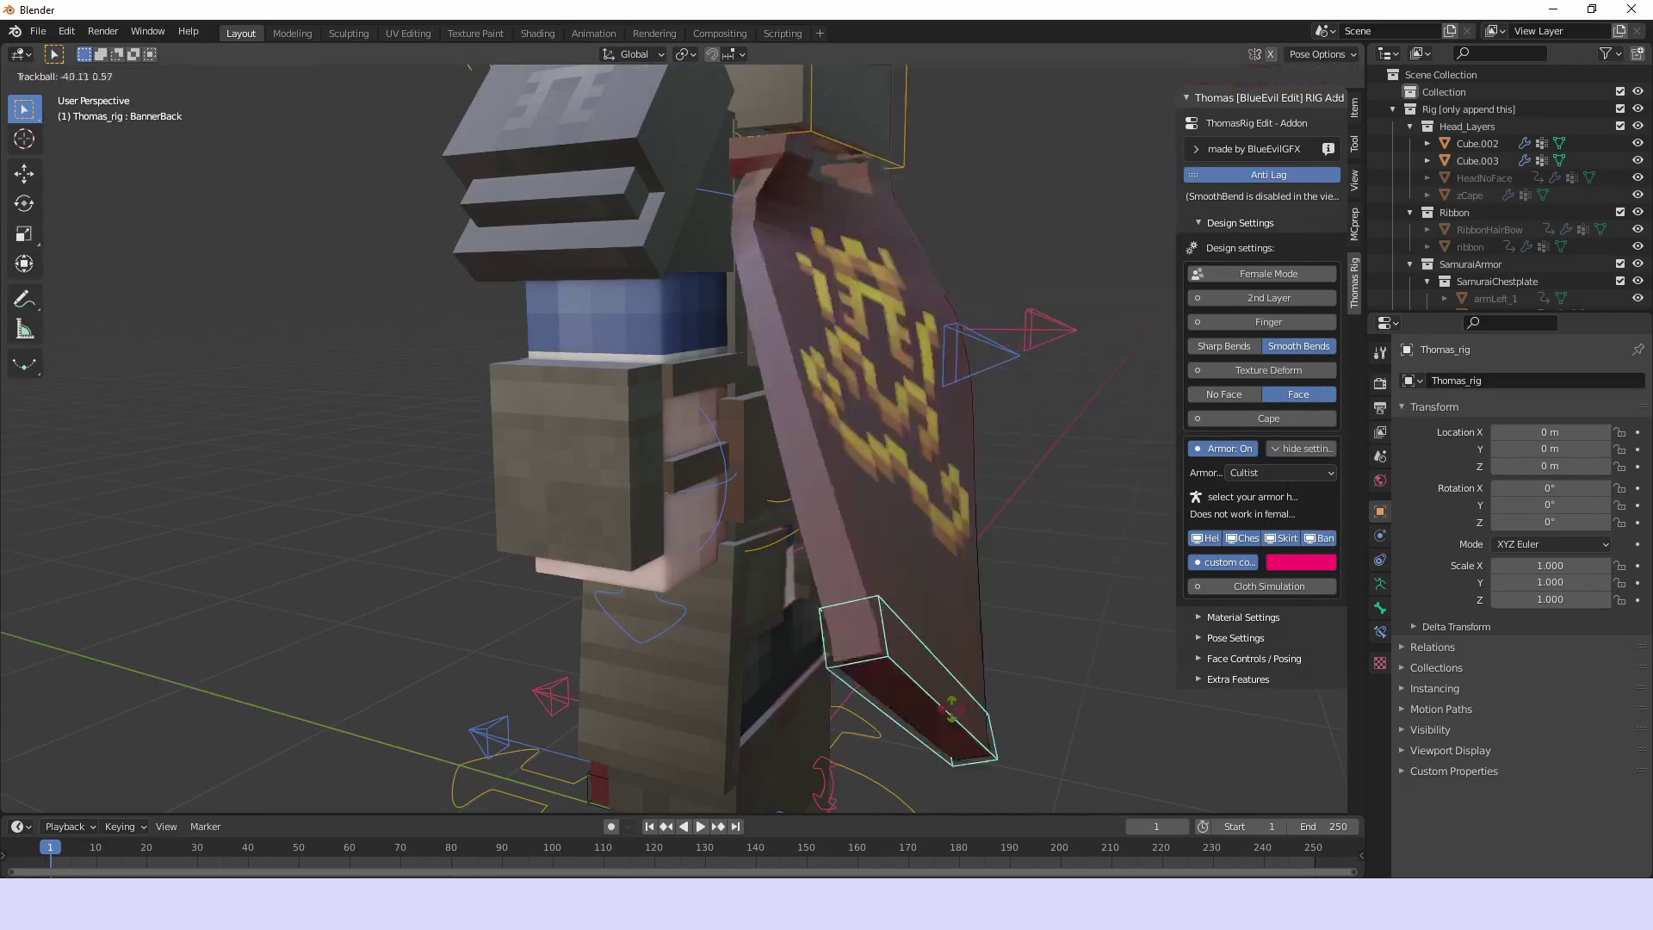
right_click(985, 681)
middle_click_drag(985, 681, 756, 773)
left_click(742, 779)
key("r")
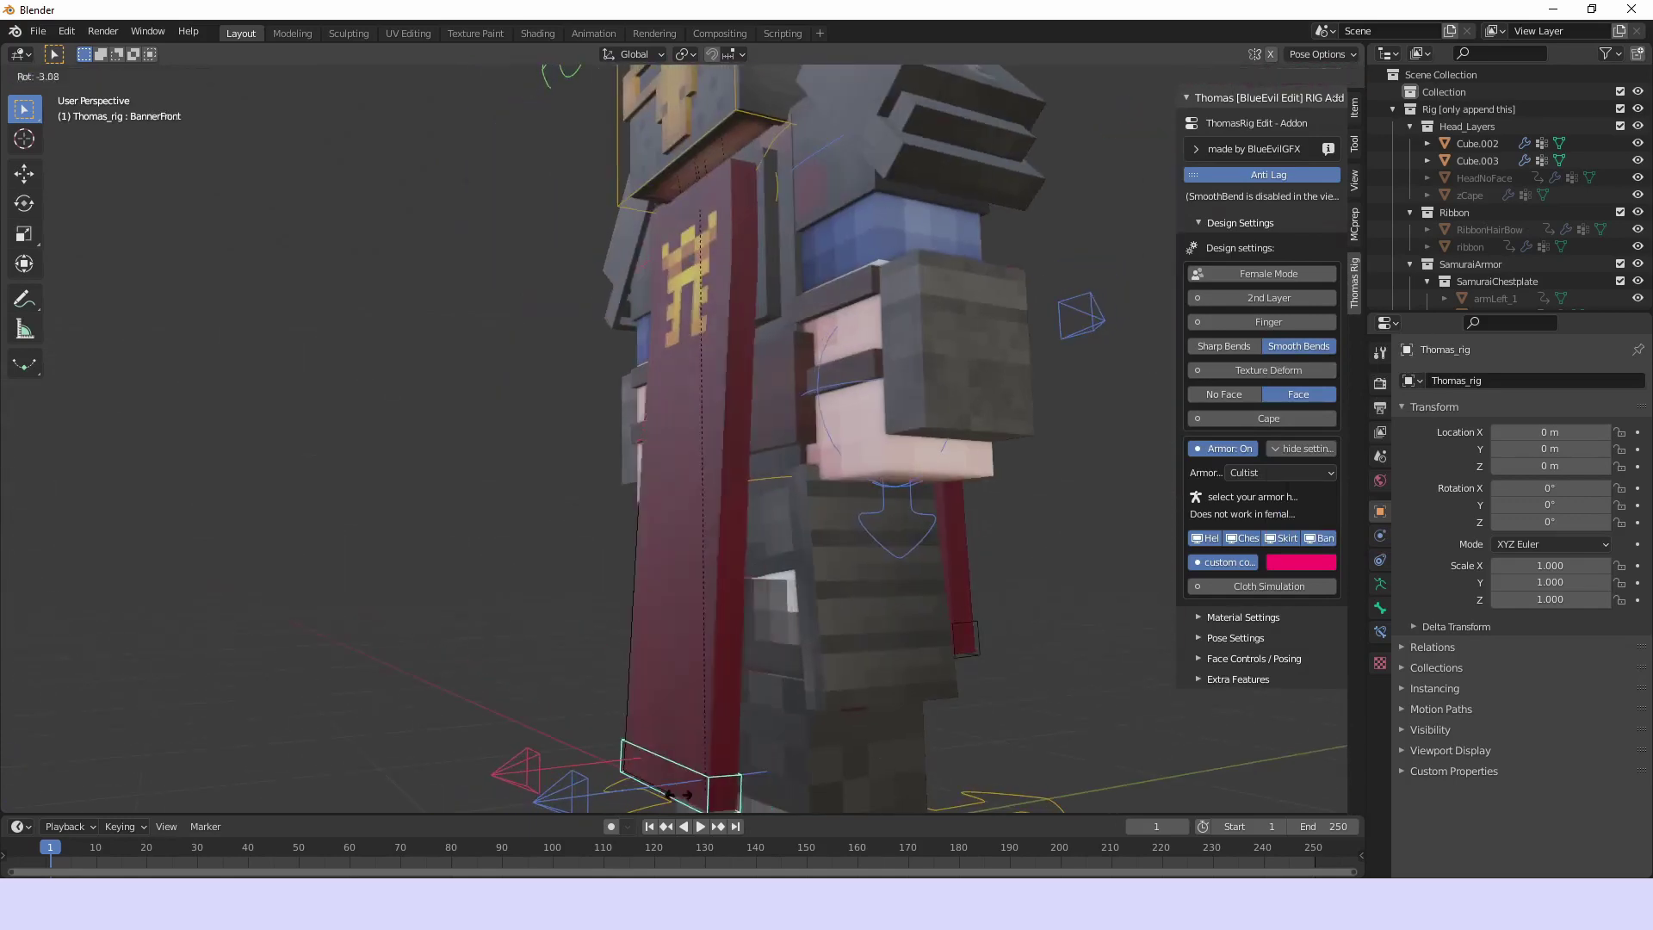
left_click(746, 730)
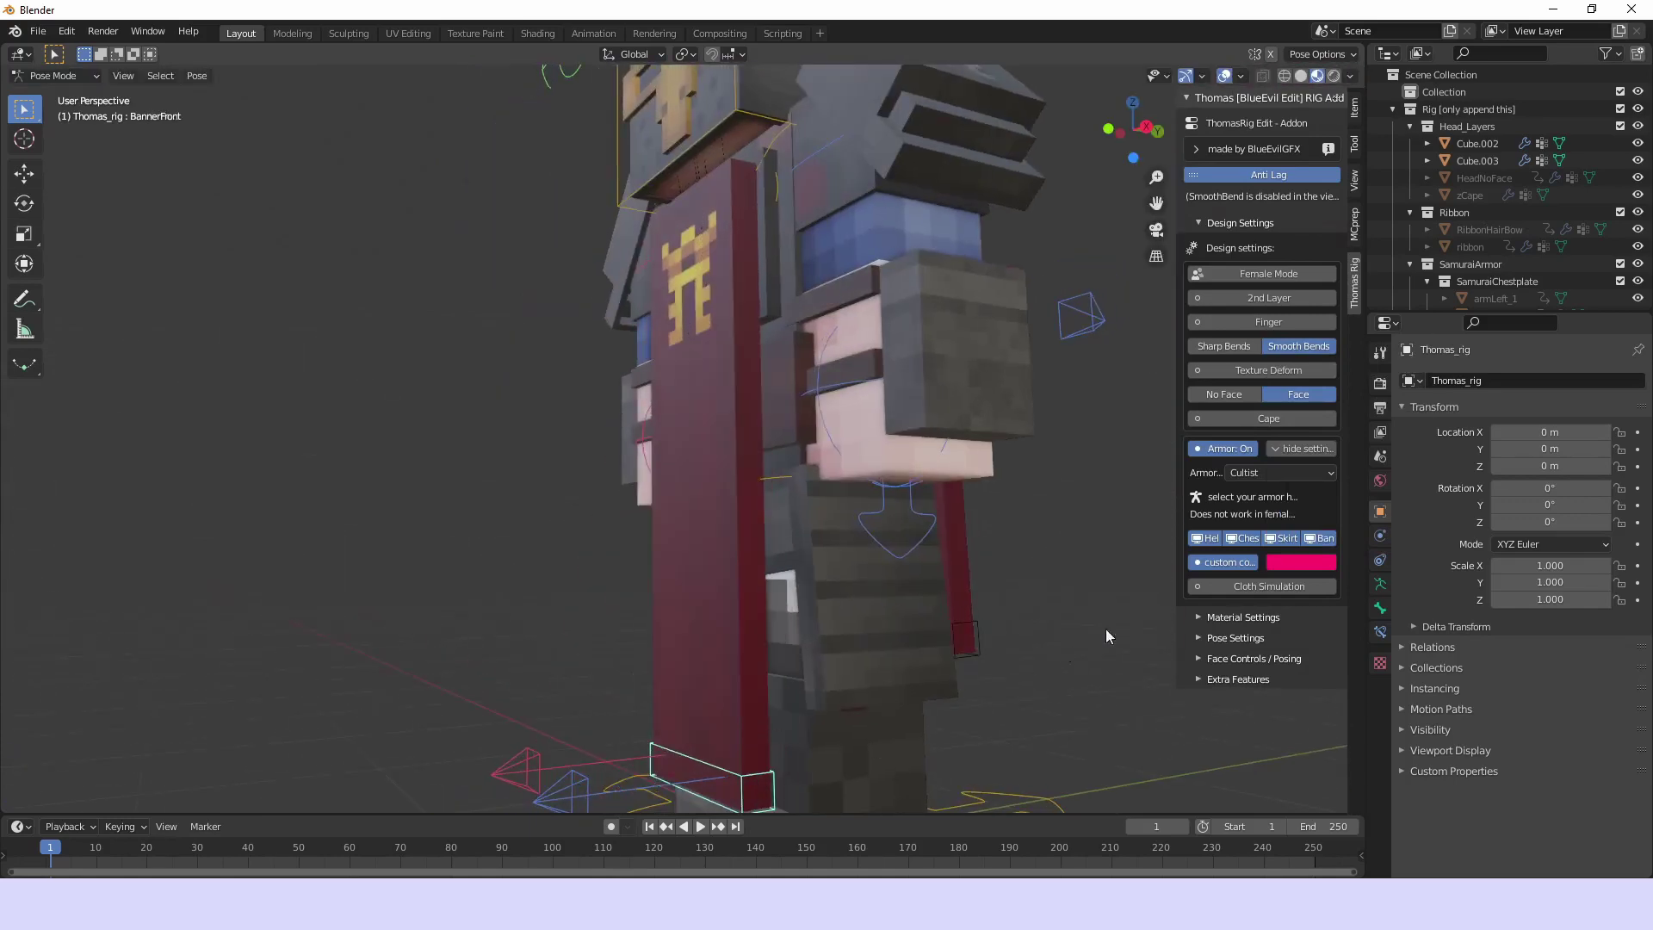
Turn on Cloth Simulation for the Cultist armor, and switch the rig's armor off
left_click(1248, 586)
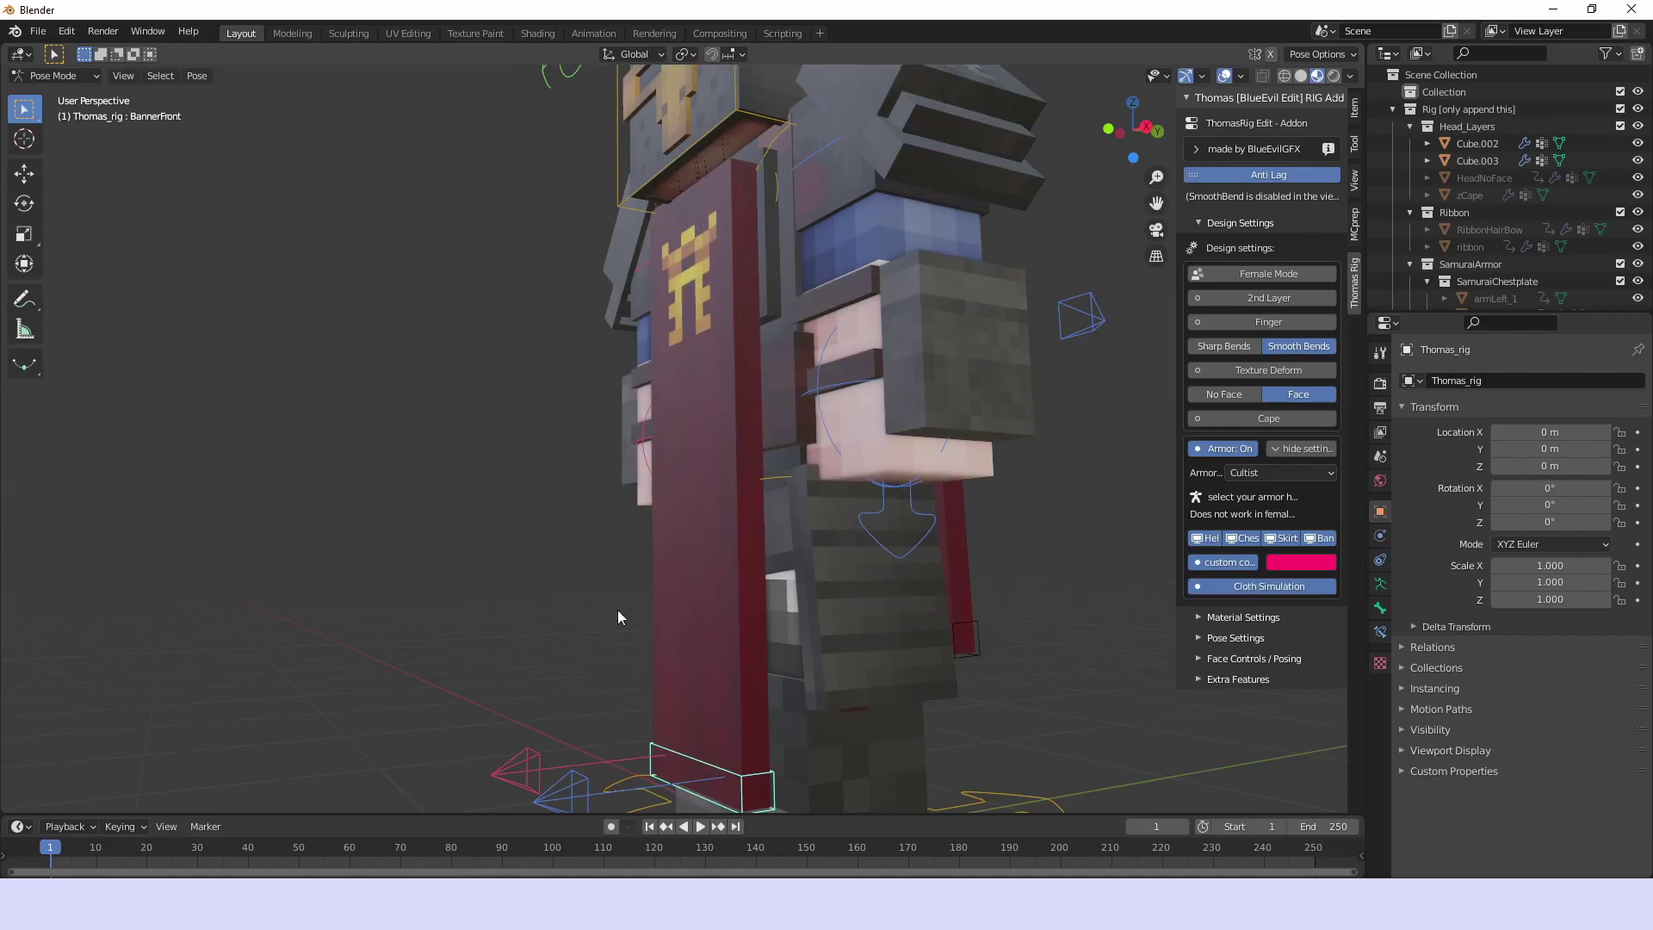
scroll(765, 706, "down", 1)
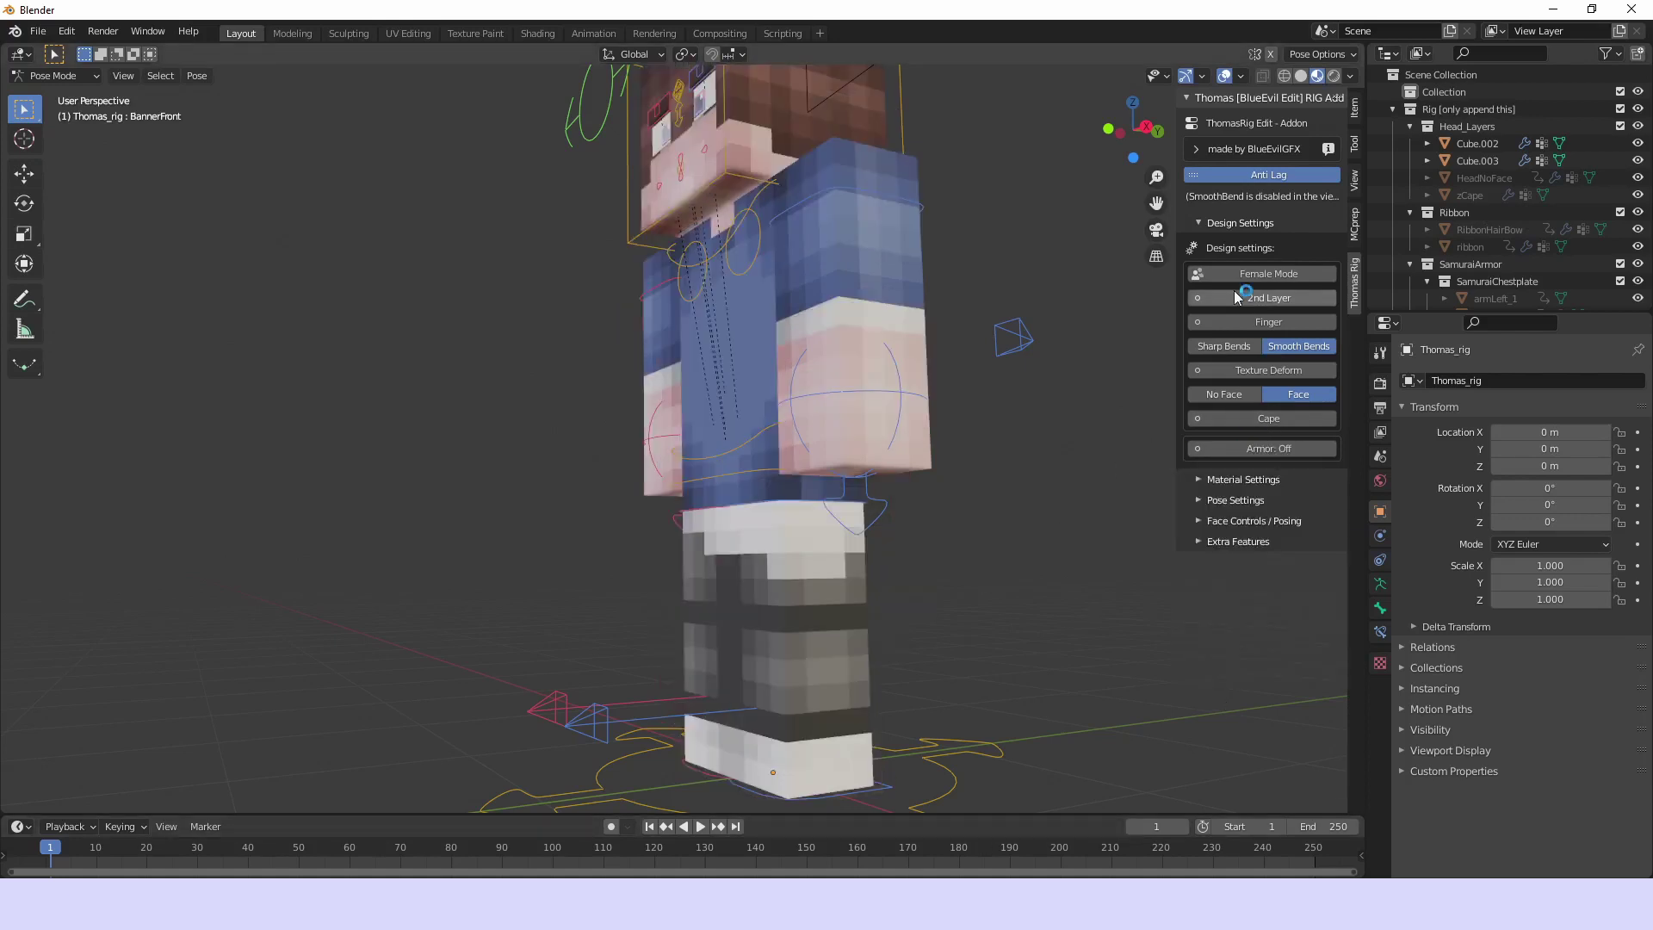
Collapse the design settings, expand the material settings, and frame the character's head and torso from the front
left_click(1245, 223)
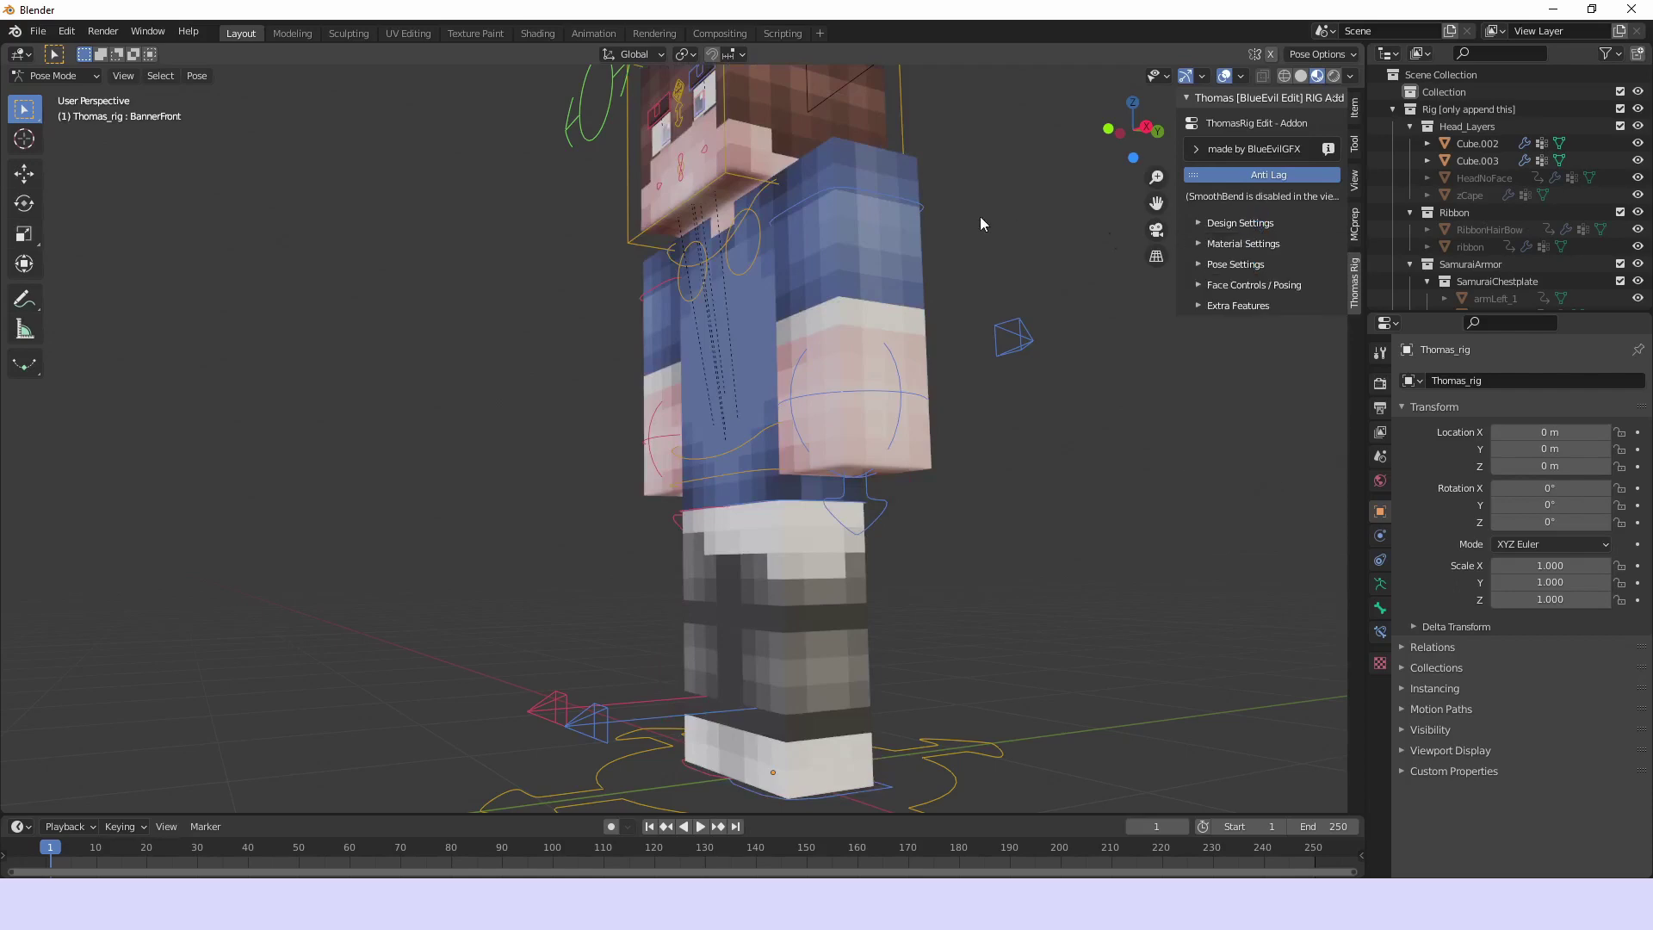
left_click(1247, 243)
middle_click_drag(943, 321, 947, 425, "shift")
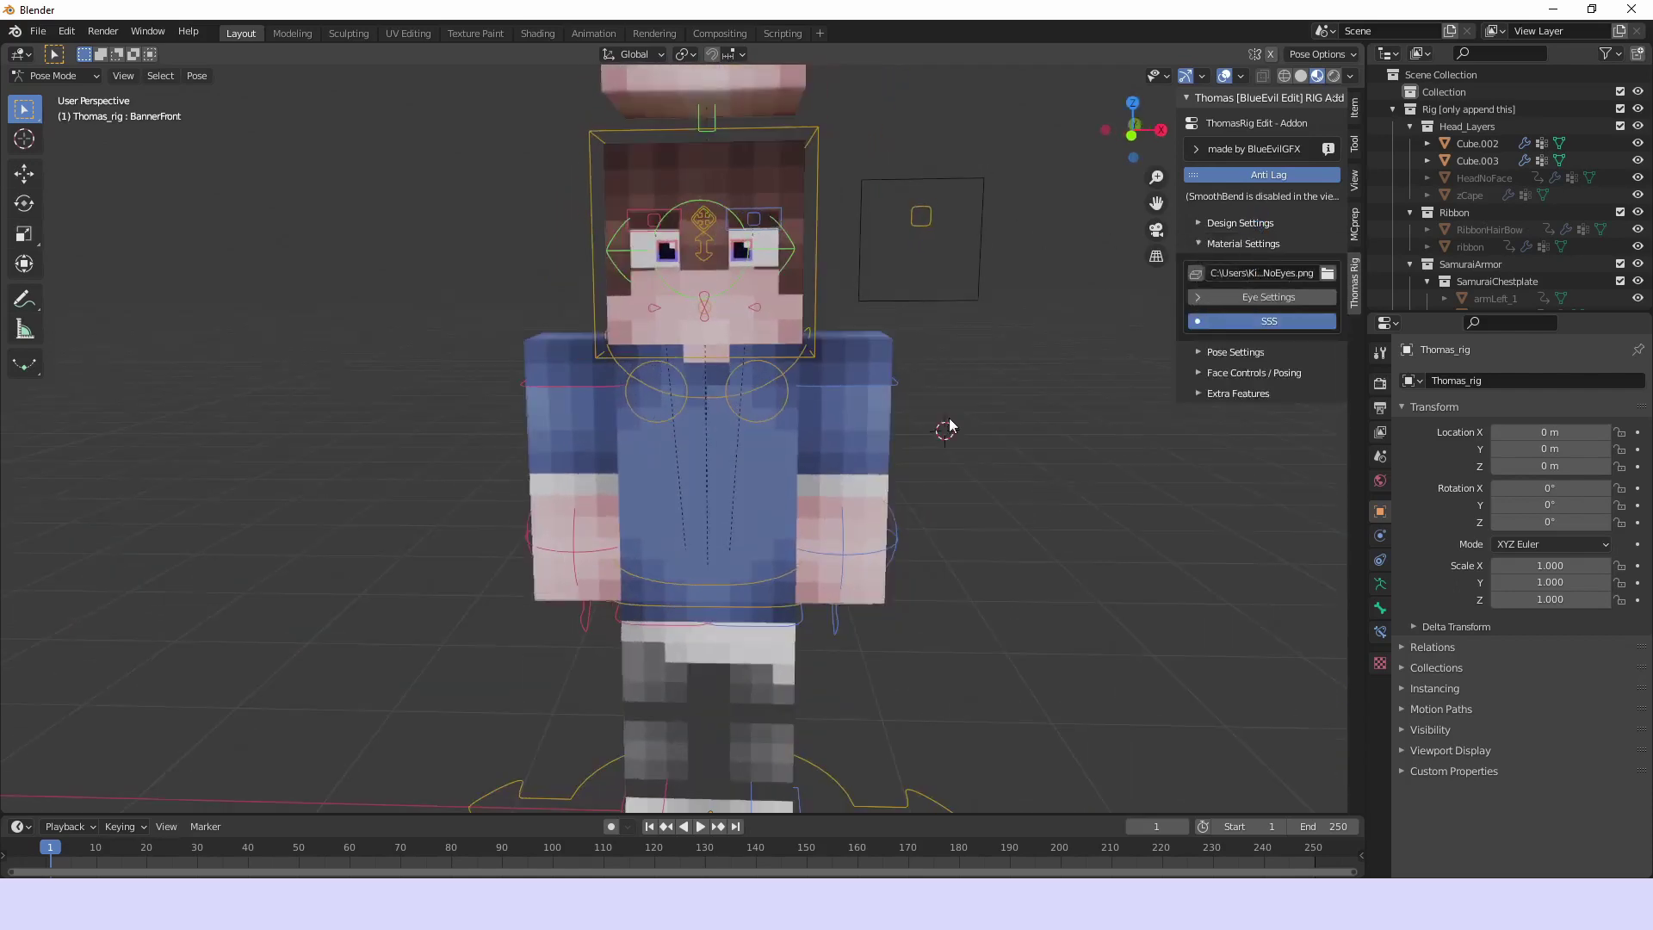
scroll(915, 436, "up", 3)
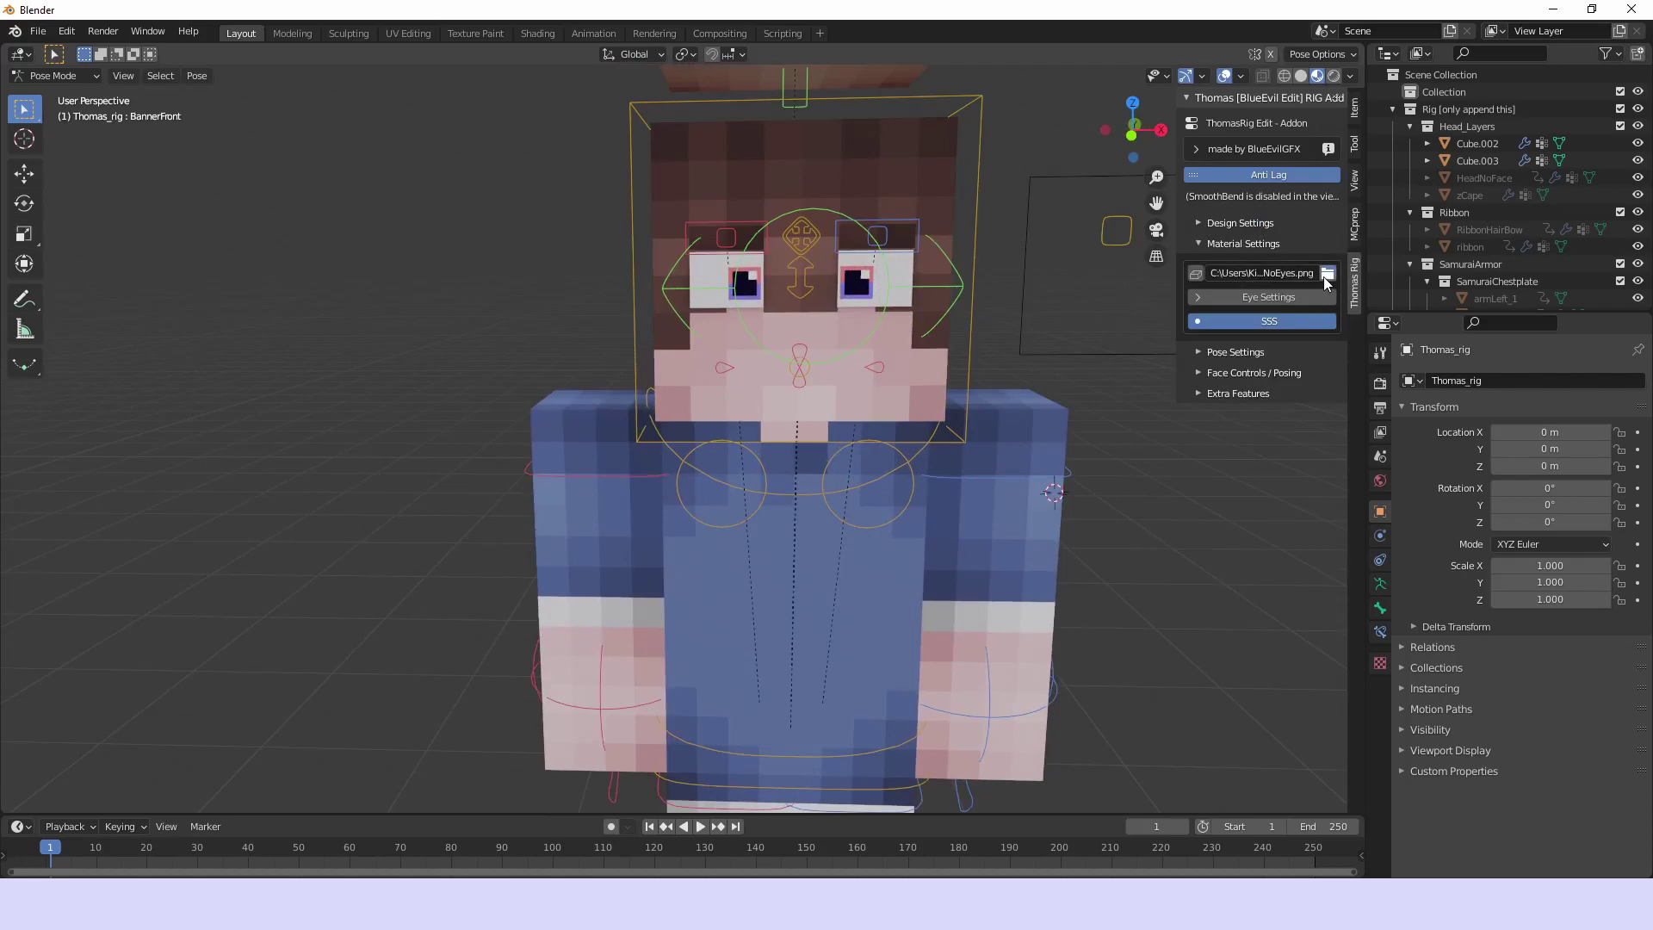
Load the skin image ending in _nabuu.png from the Skins folder's Naruto subfolder as the rig's skin texture, and frame the character
left_click(1327, 275)
left_click(646, 245)
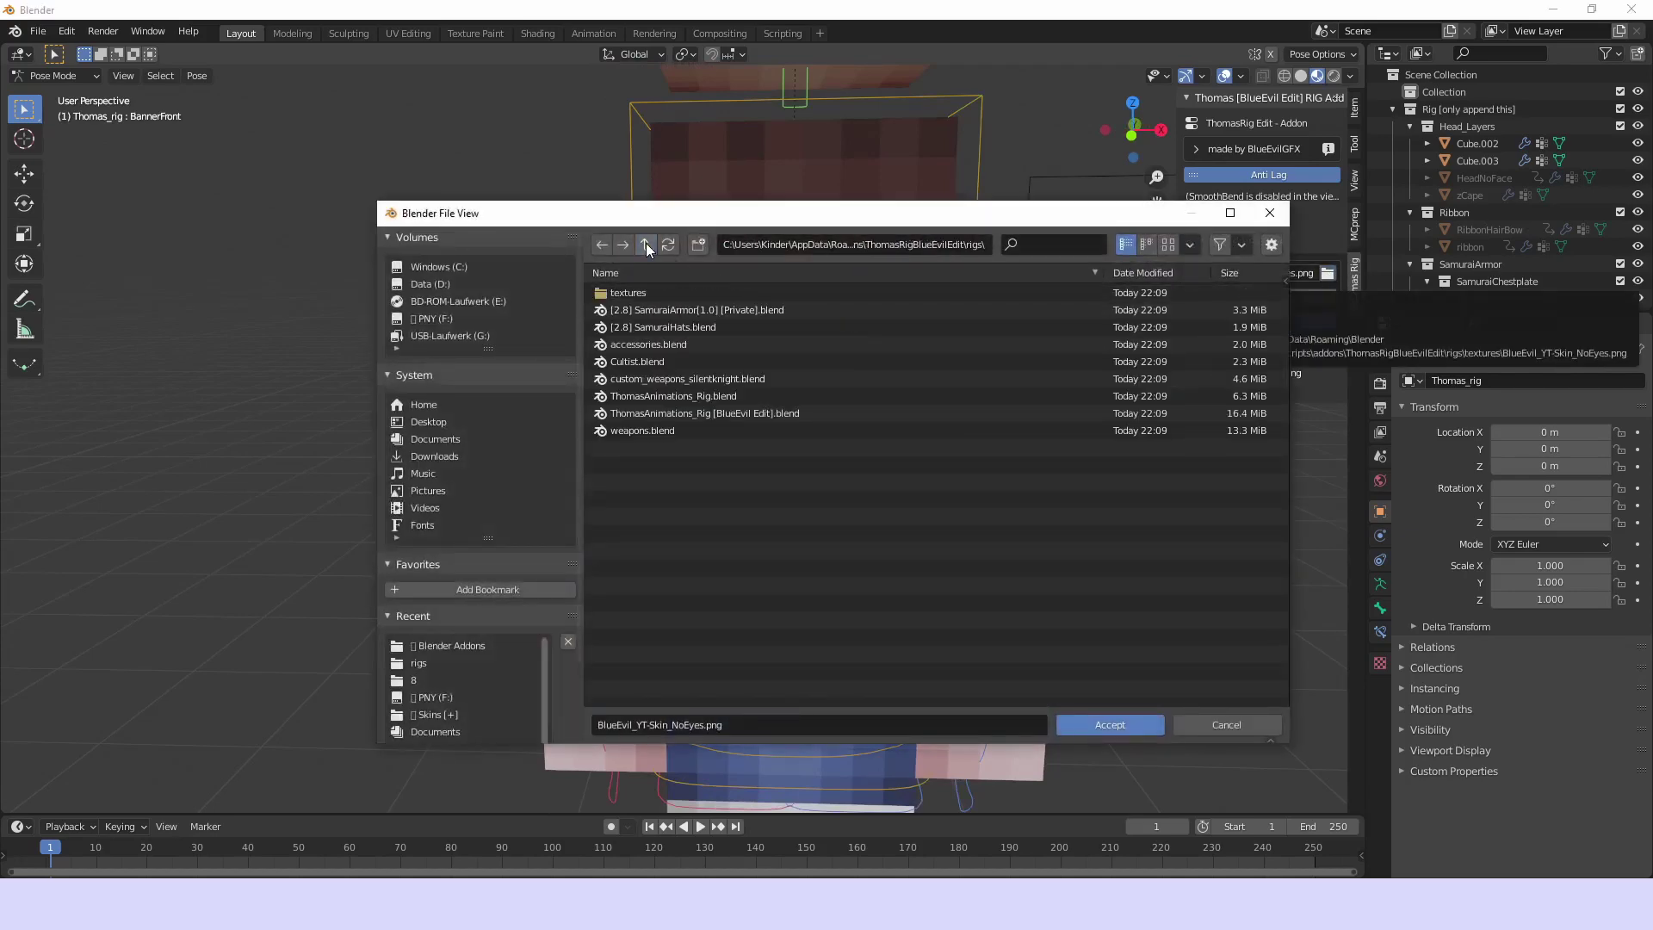
left_click(645, 244)
left_click(645, 245)
left_click(645, 245)
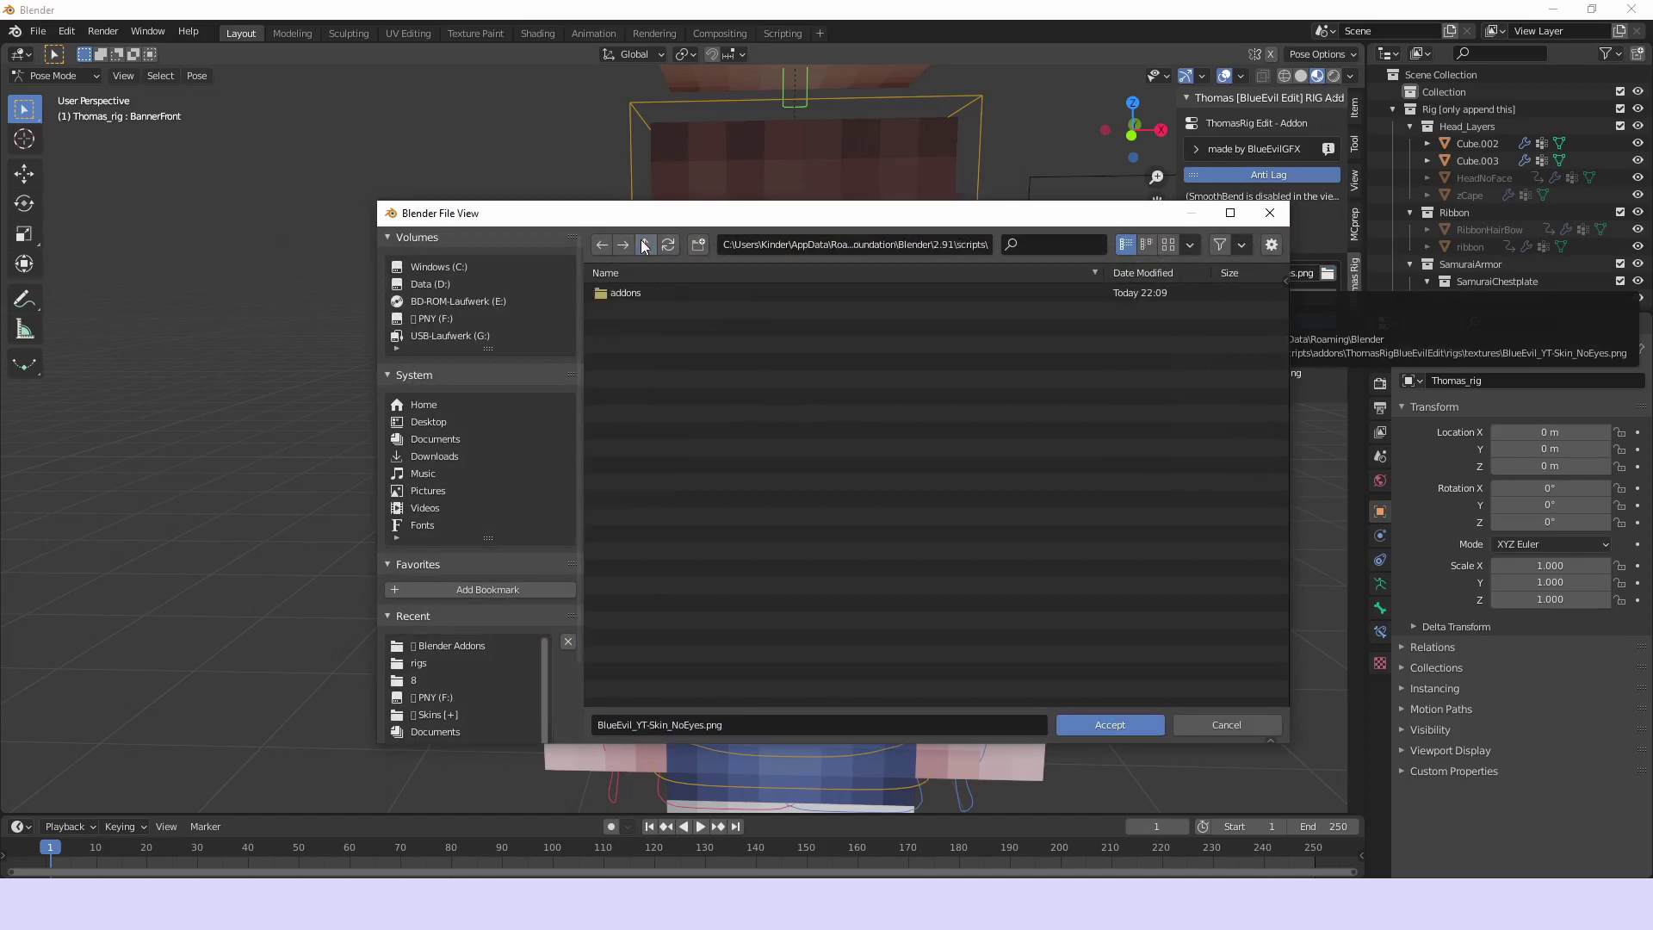
left_click(422, 680)
left_click(435, 714)
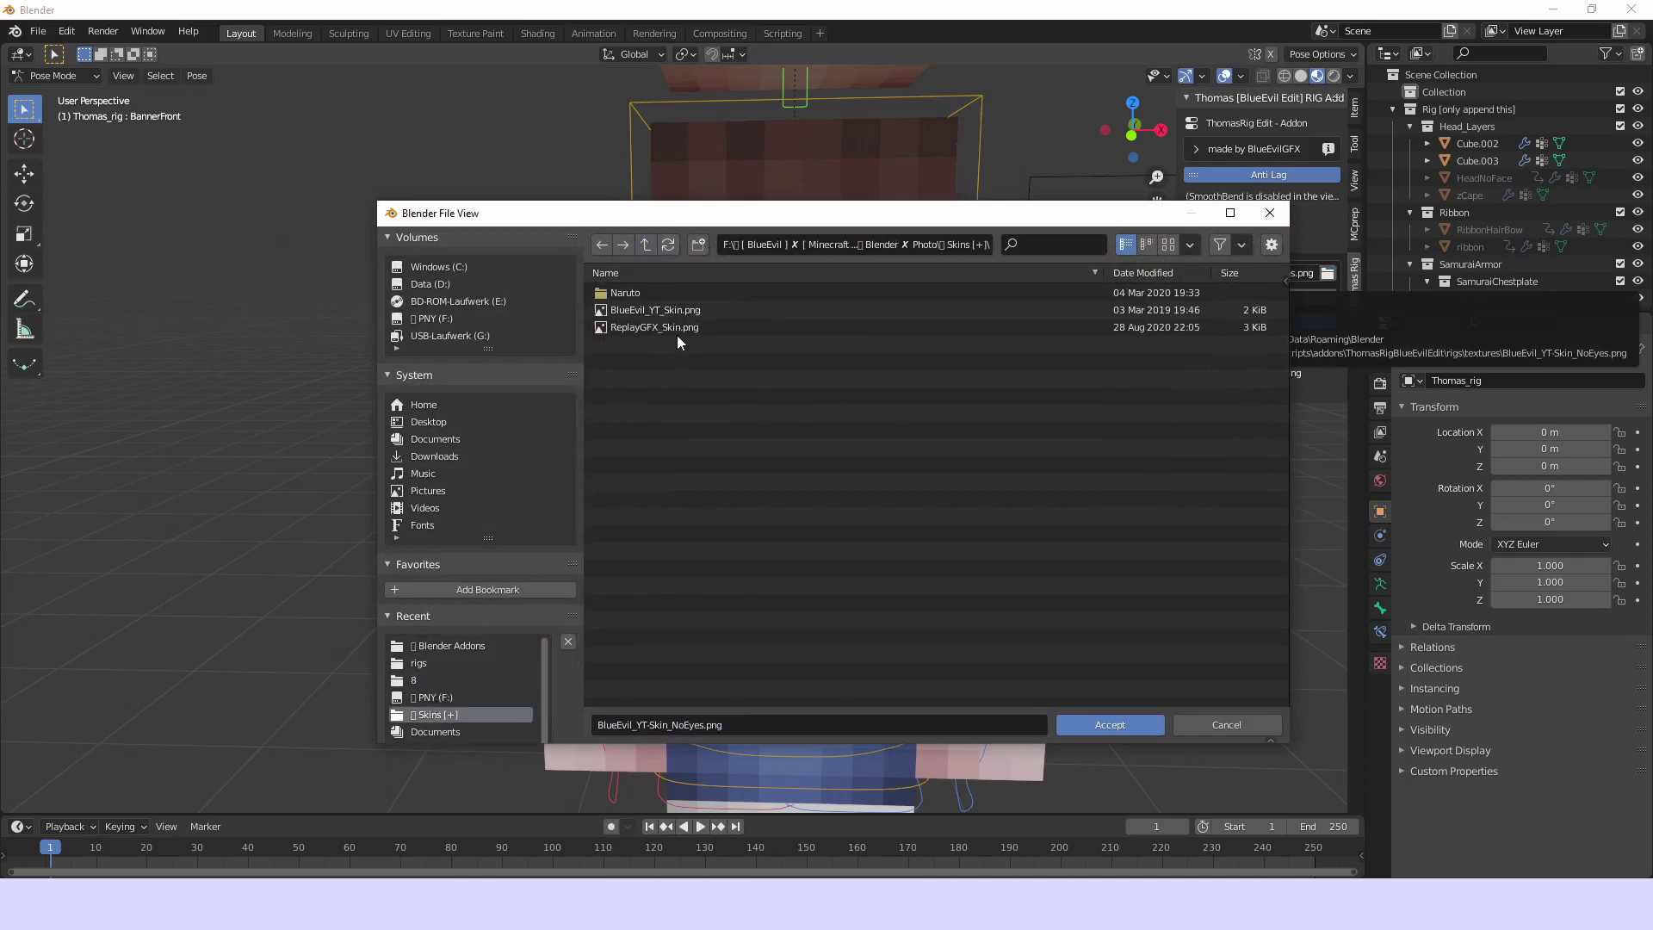
double_click(625, 293)
double_click(654, 414)
middle_click_drag(637, 537, 840, 535)
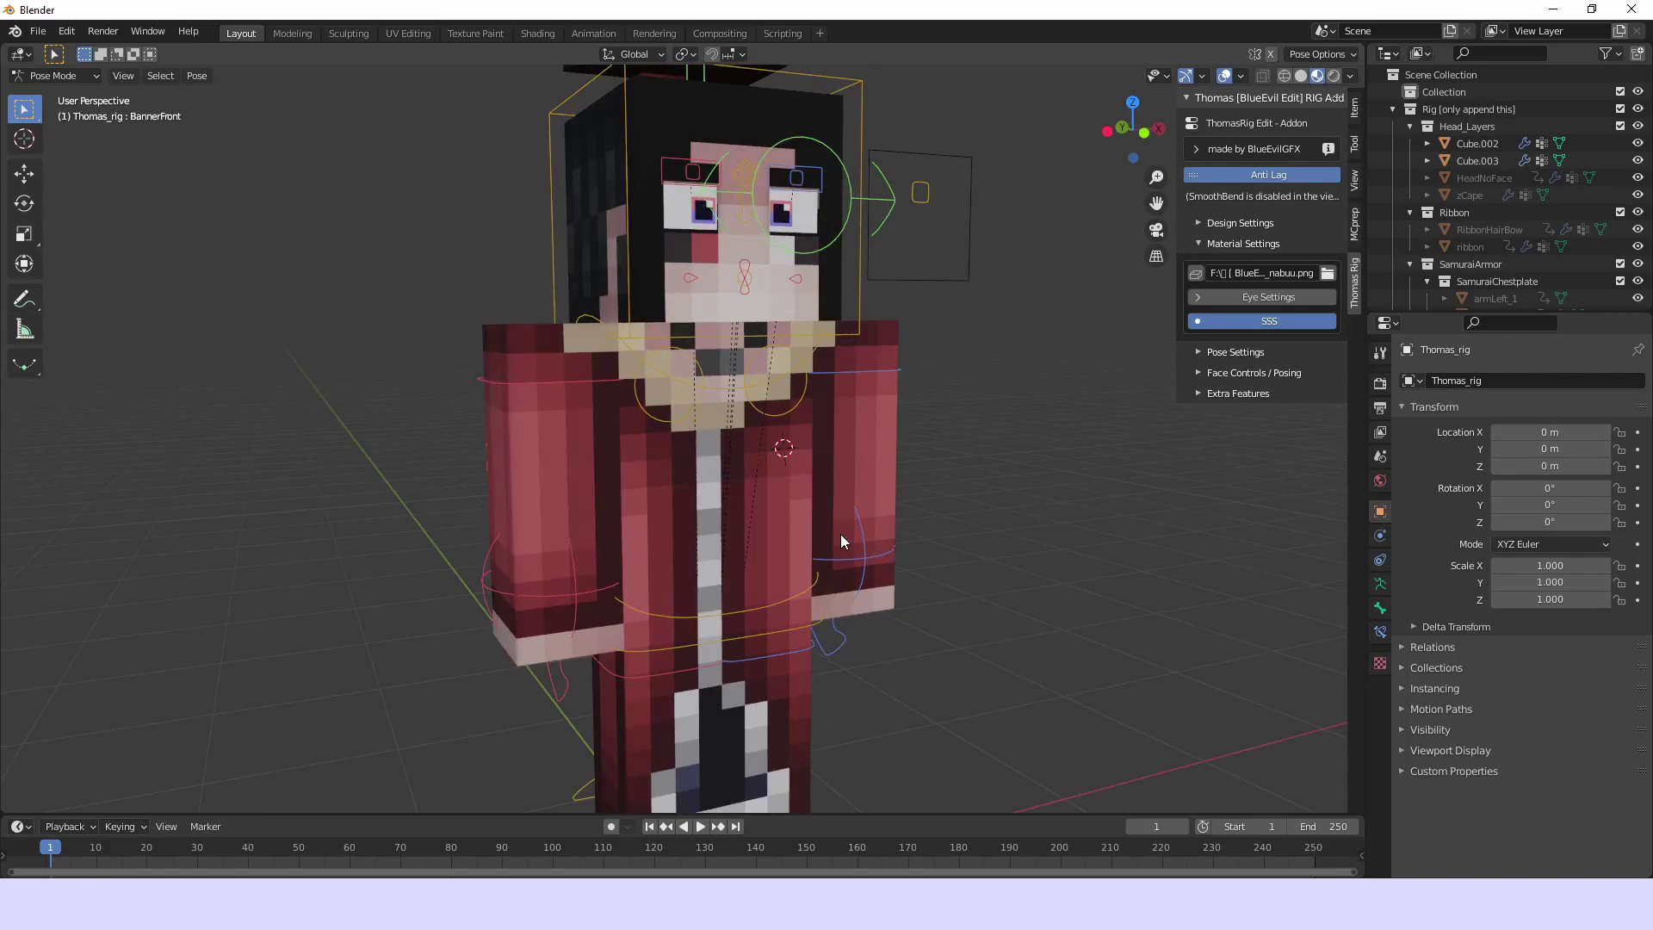
middle_click_drag(949, 380, 720, 323, "shift")
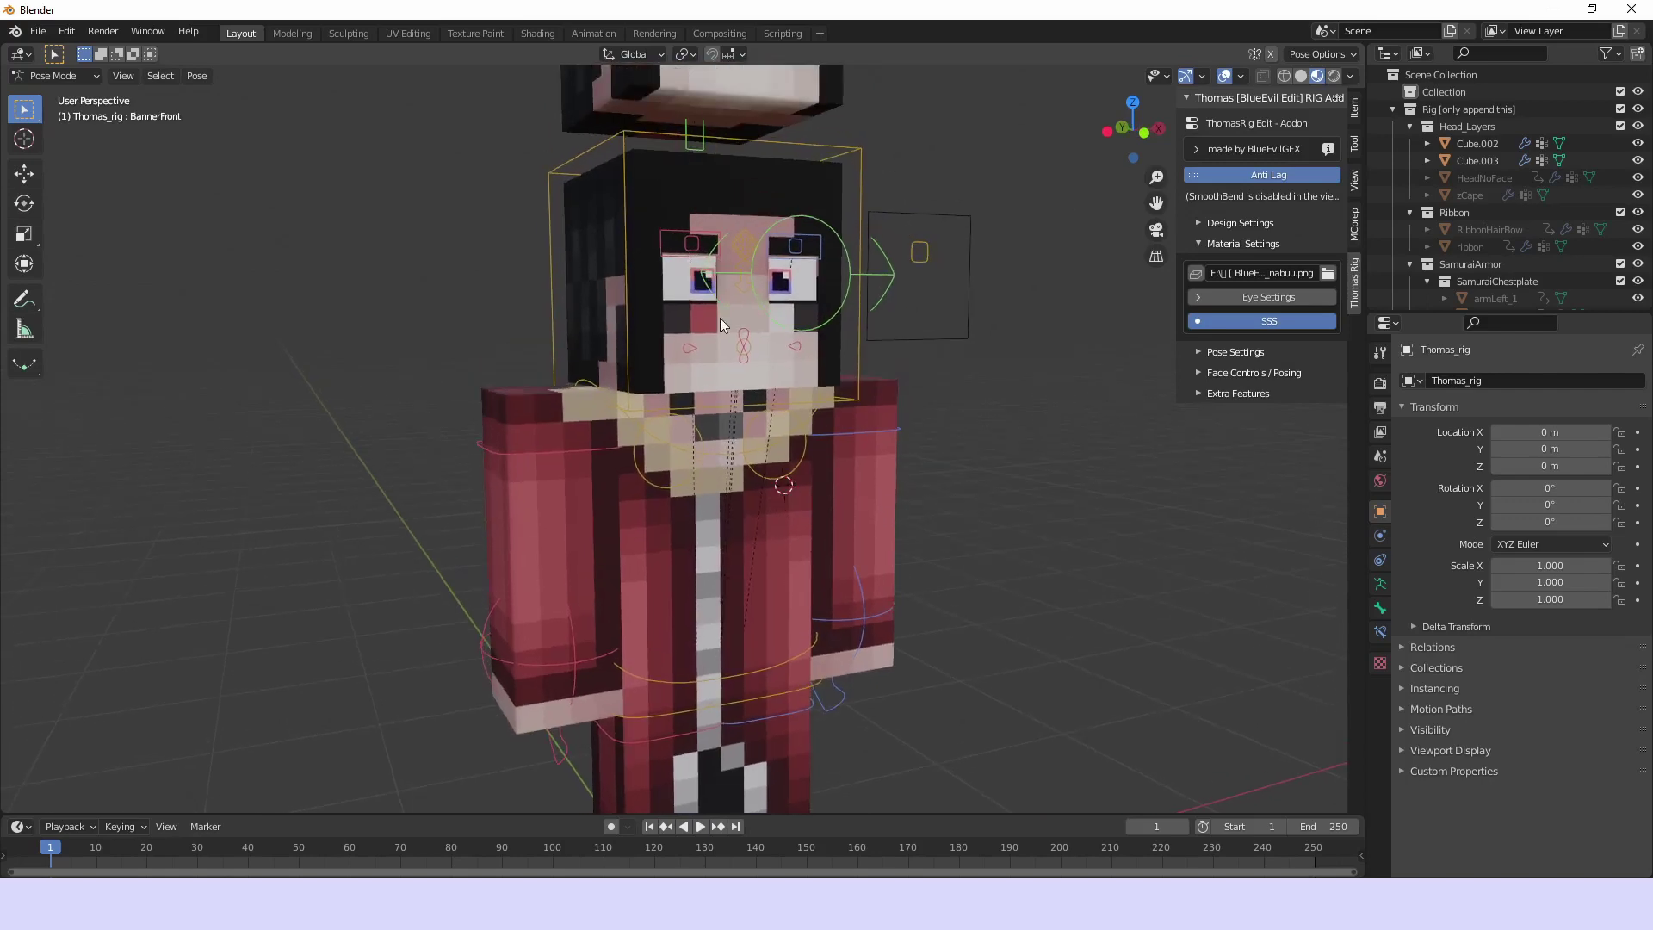
Switch from Pose Mode to Object Mode, select the separate head cube above the character, and reselect the rig
scroll(731, 186, "down", 2)
key("ctrl+Tab")
left_click(709, 240)
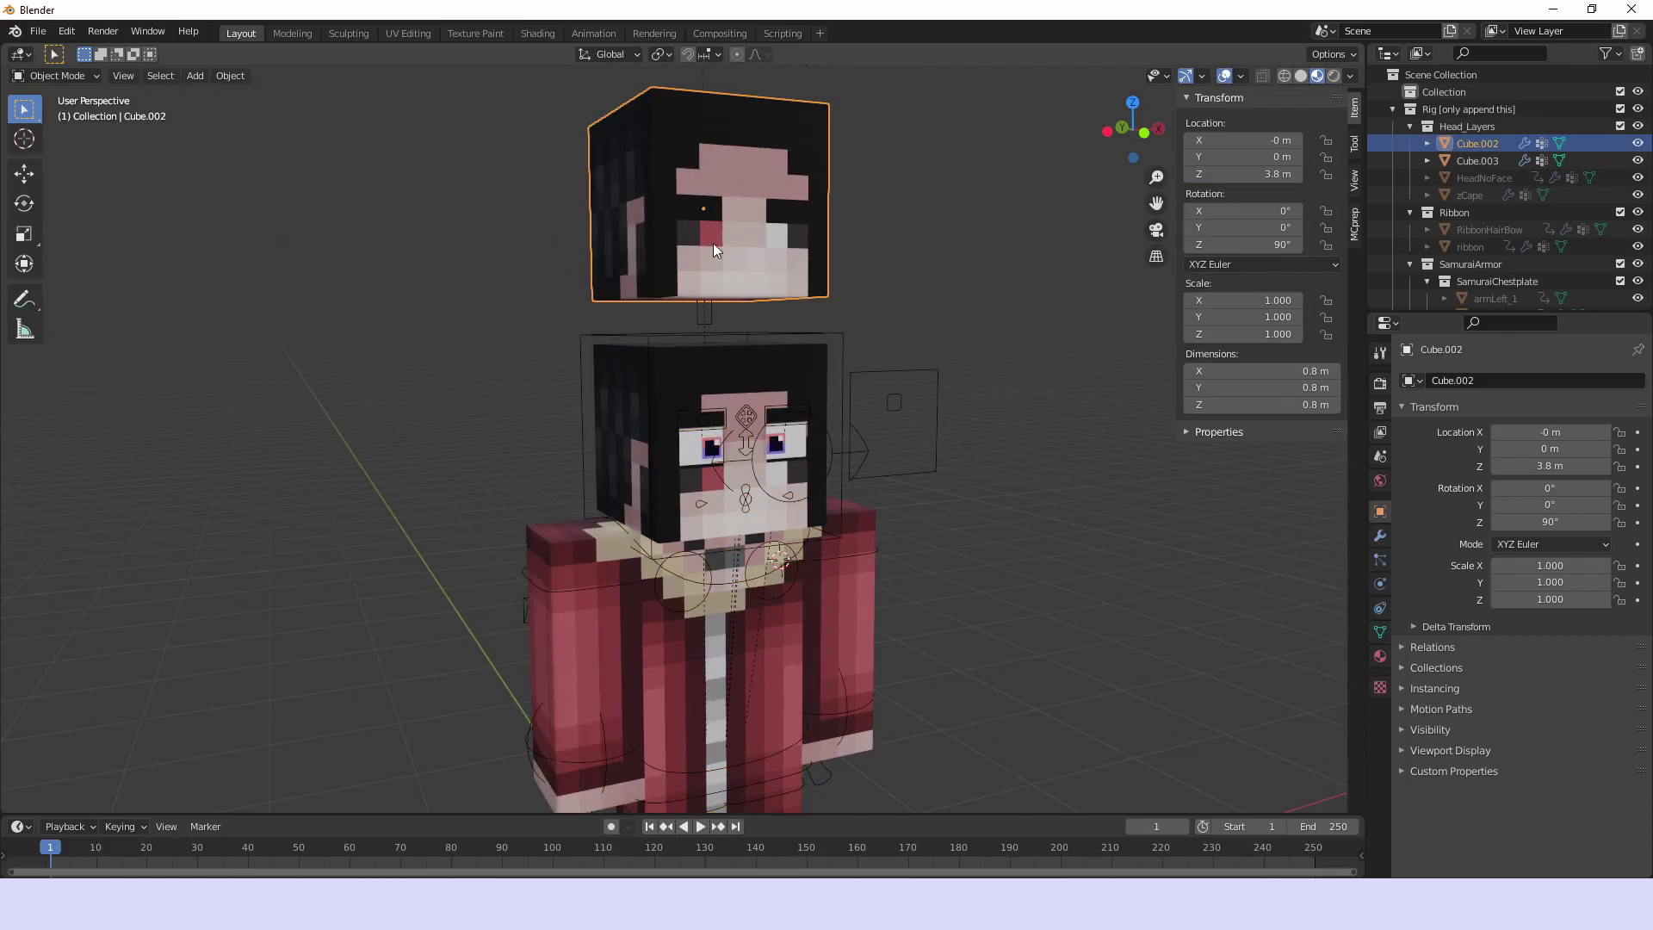
left_click(896, 398)
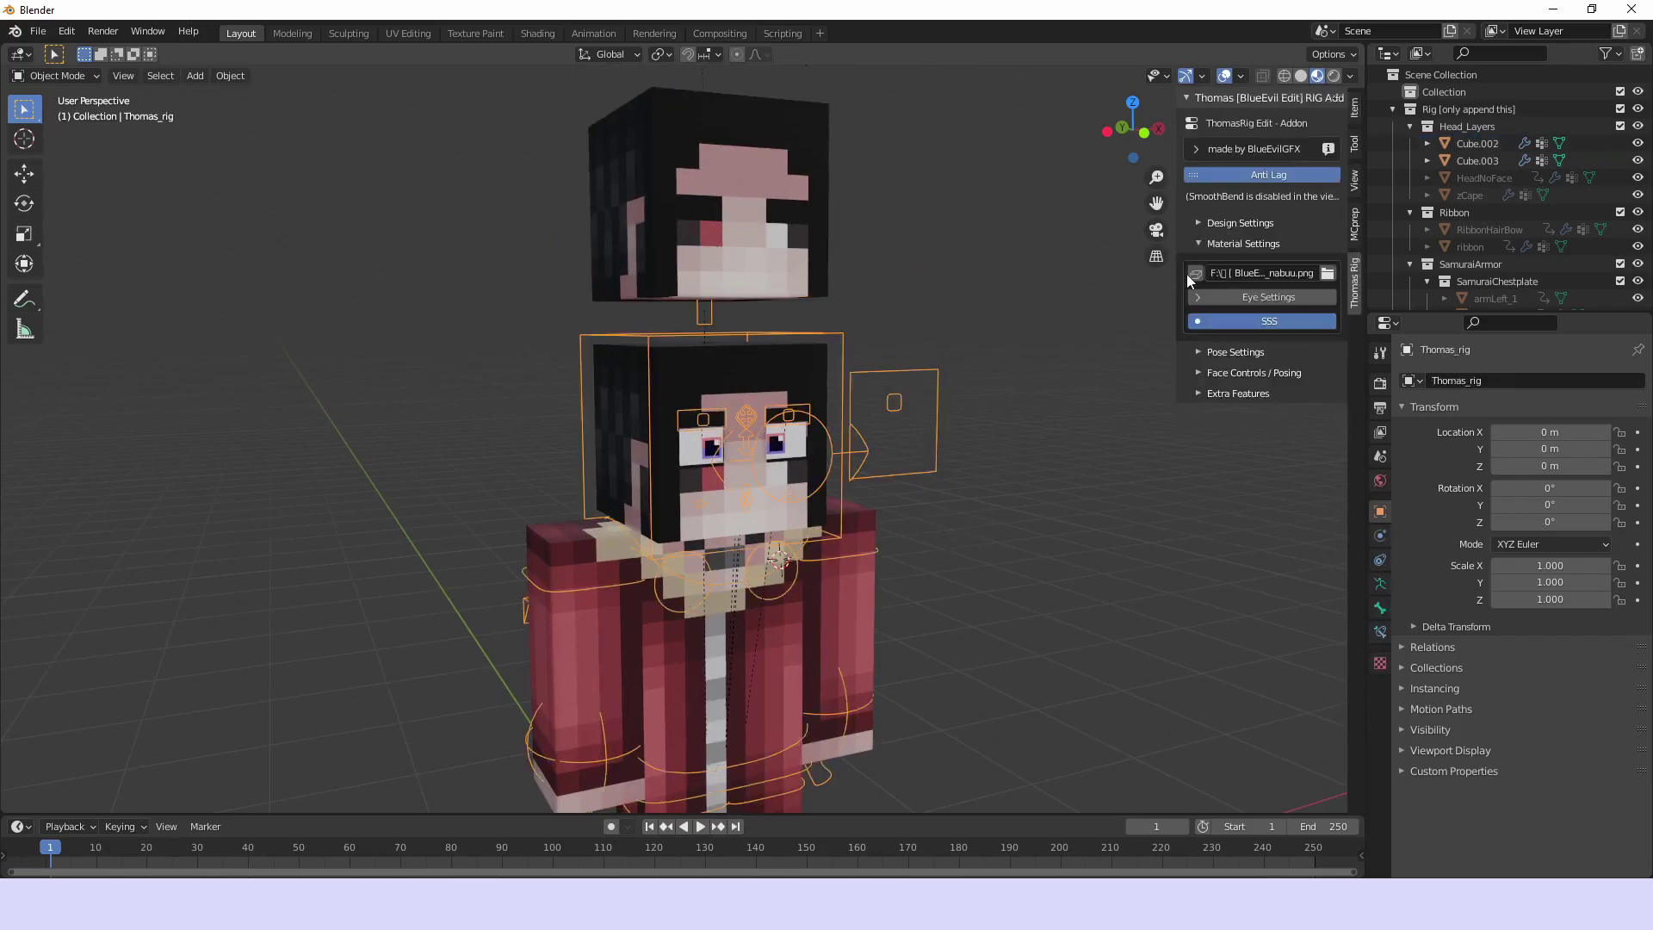
Try the No Face option in the design settings, inspect the head from several sides, and switch the rig back to Face
left_click(1226, 222)
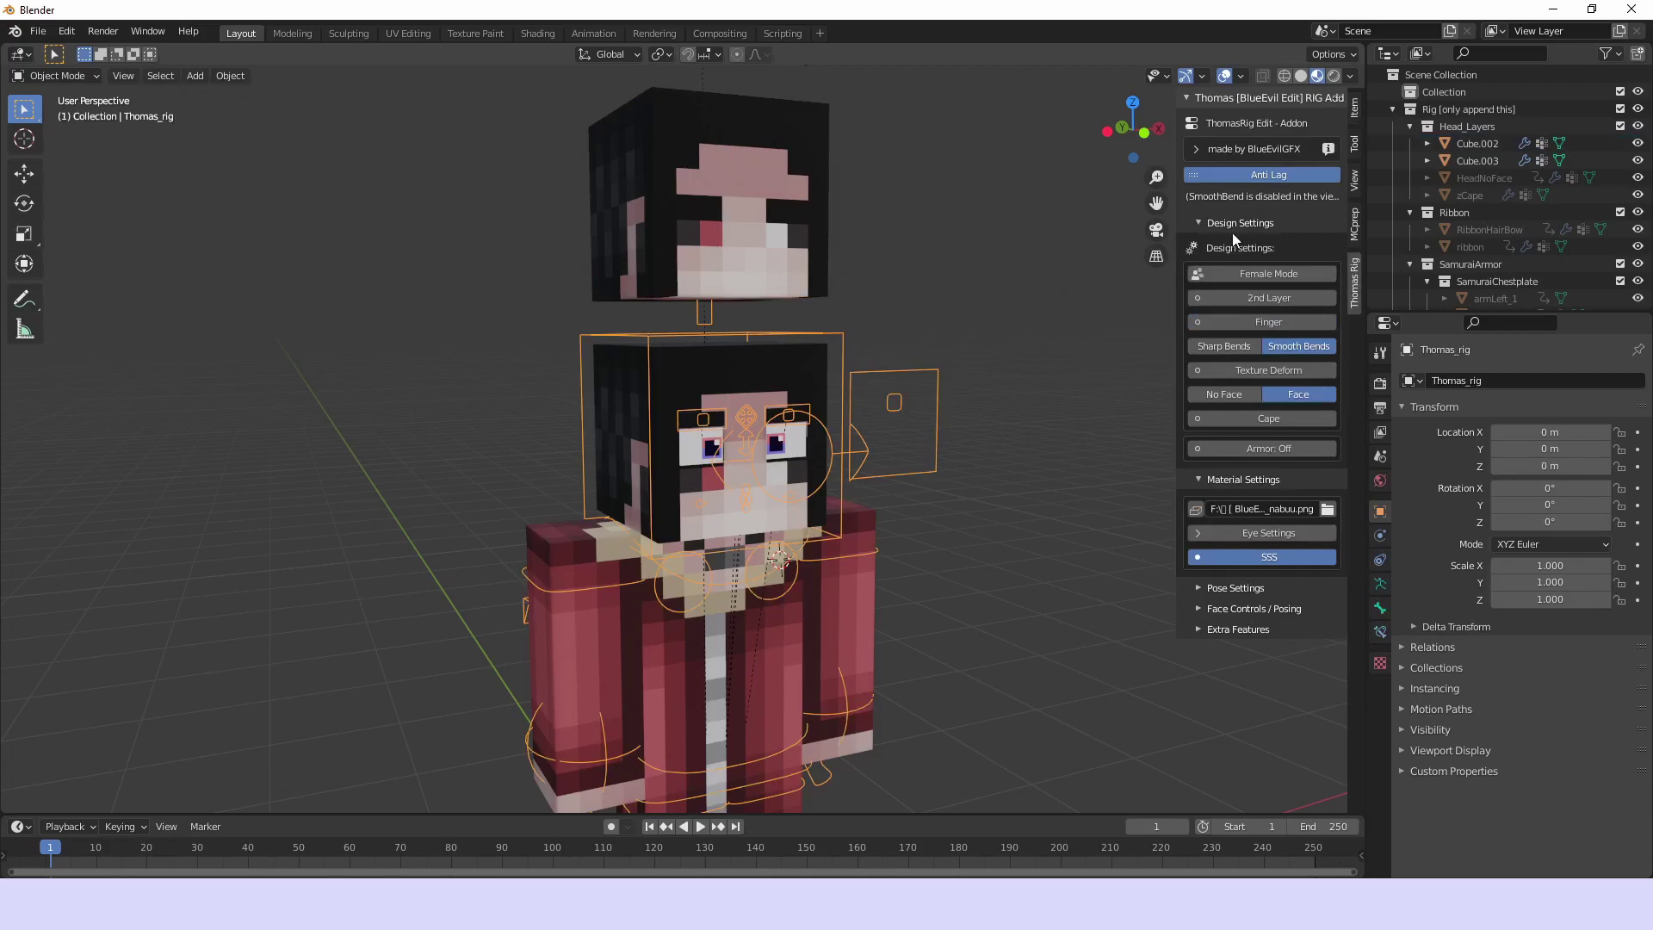
left_click(1232, 399)
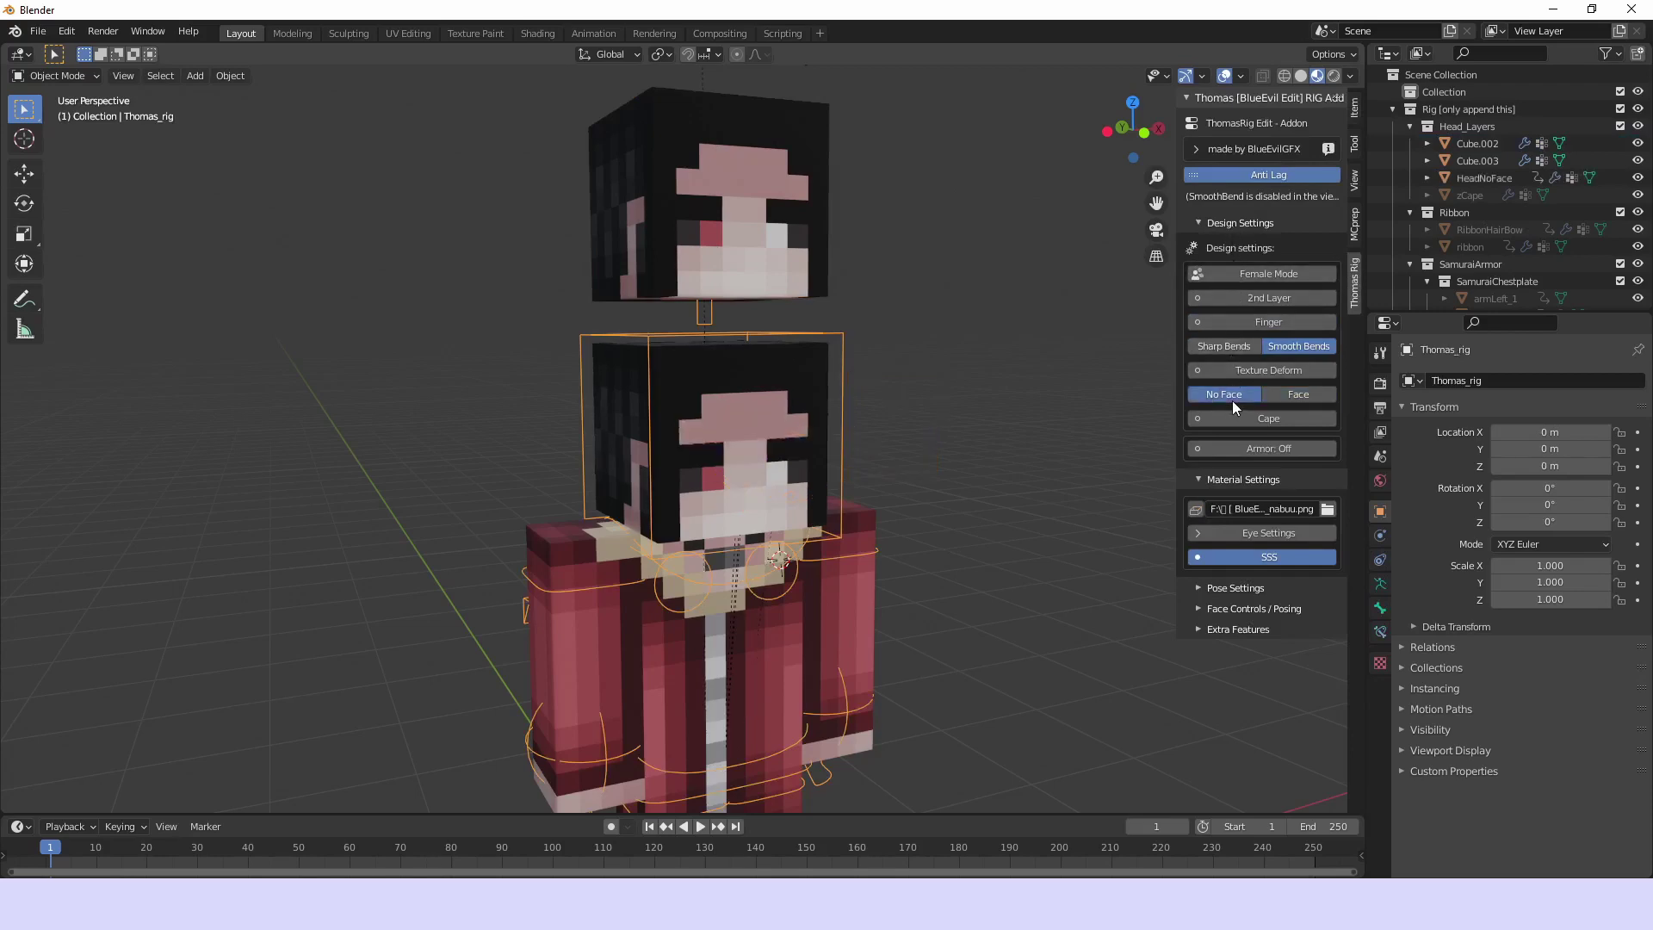
middle_click_drag(958, 441, 1050, 391)
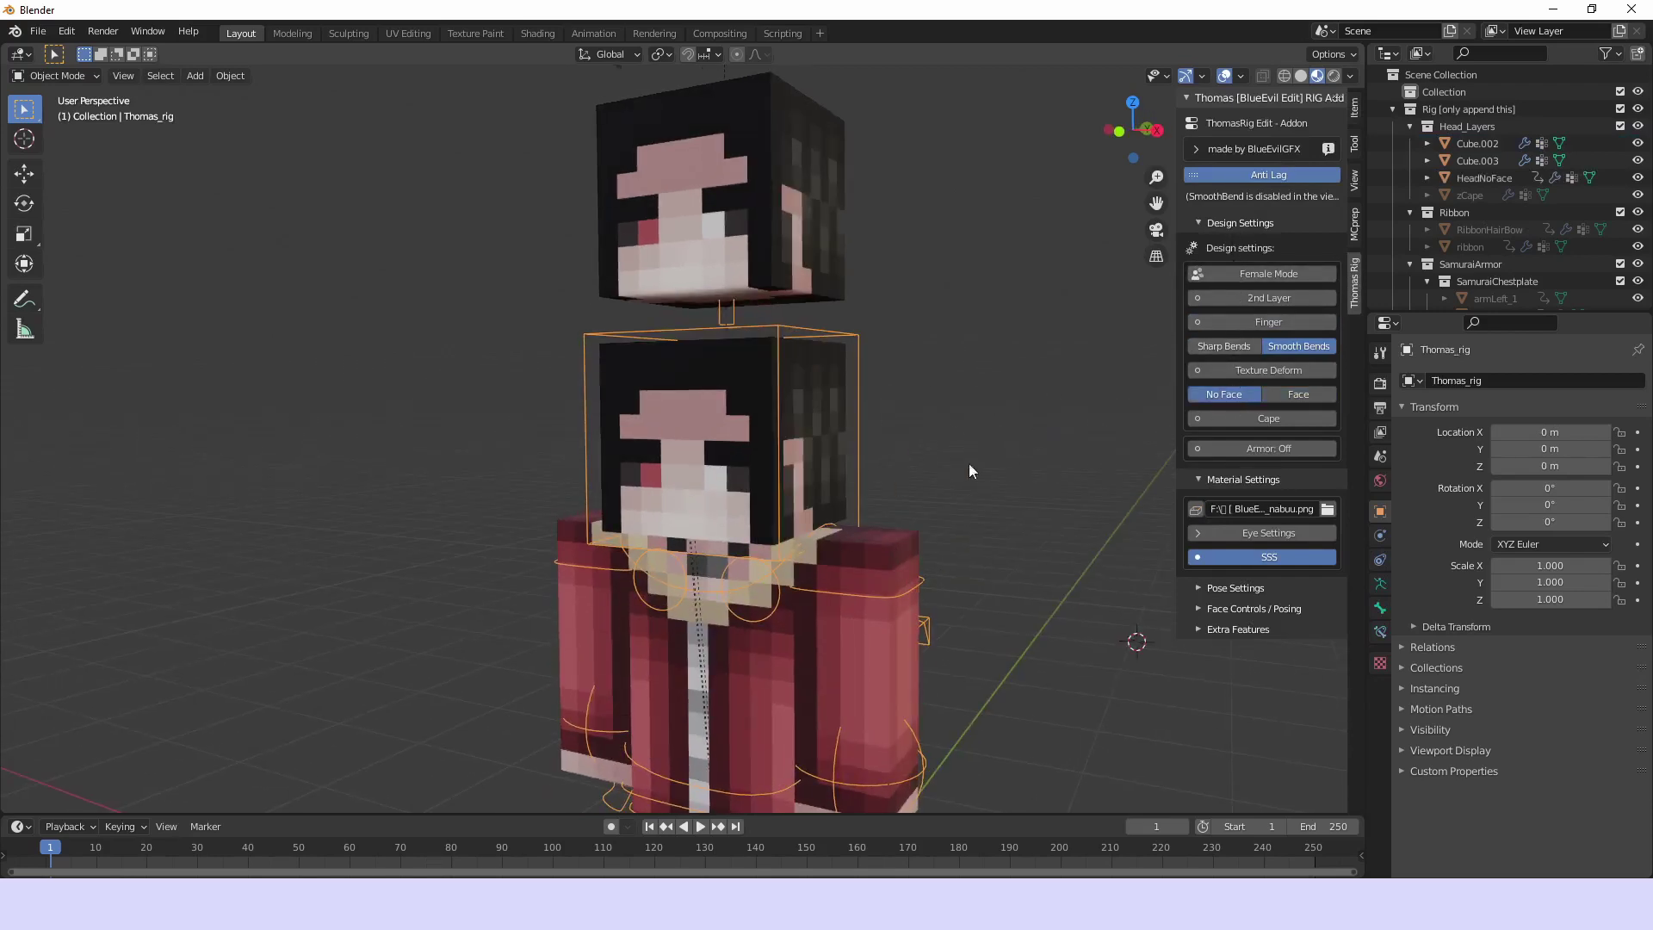
middle_click_drag(969, 465, 1036, 393)
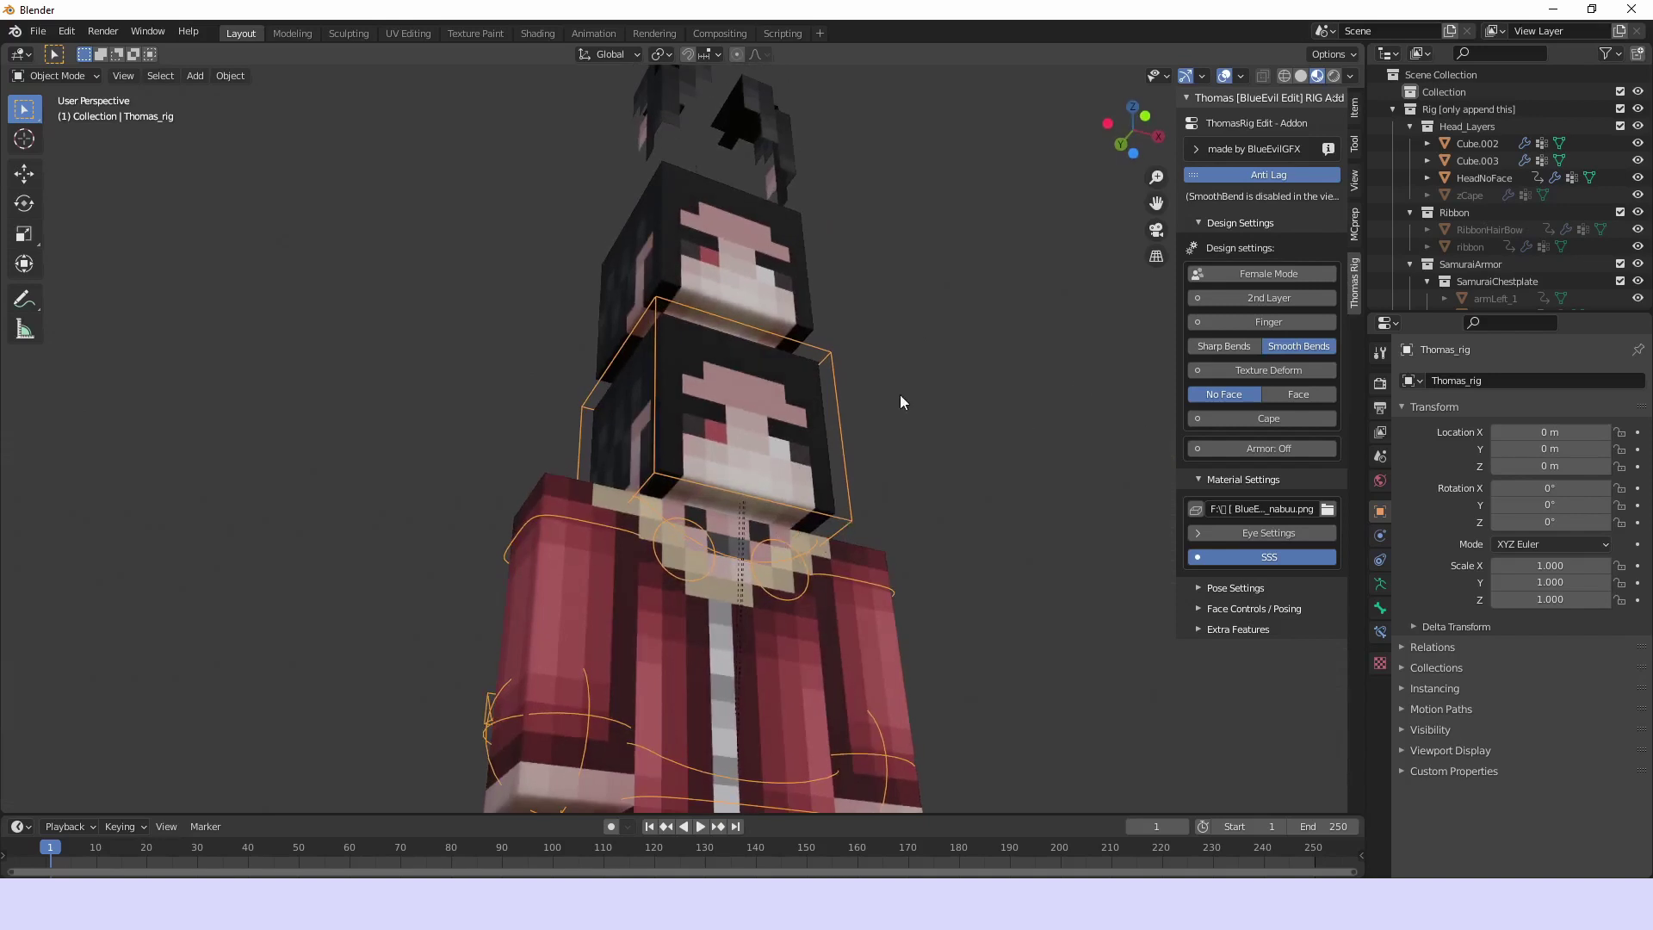
middle_click_drag(900, 395, 809, 465)
middle_click_drag(766, 539, 677, 482)
left_click(763, 363)
middle_click_drag(816, 389, 906, 372)
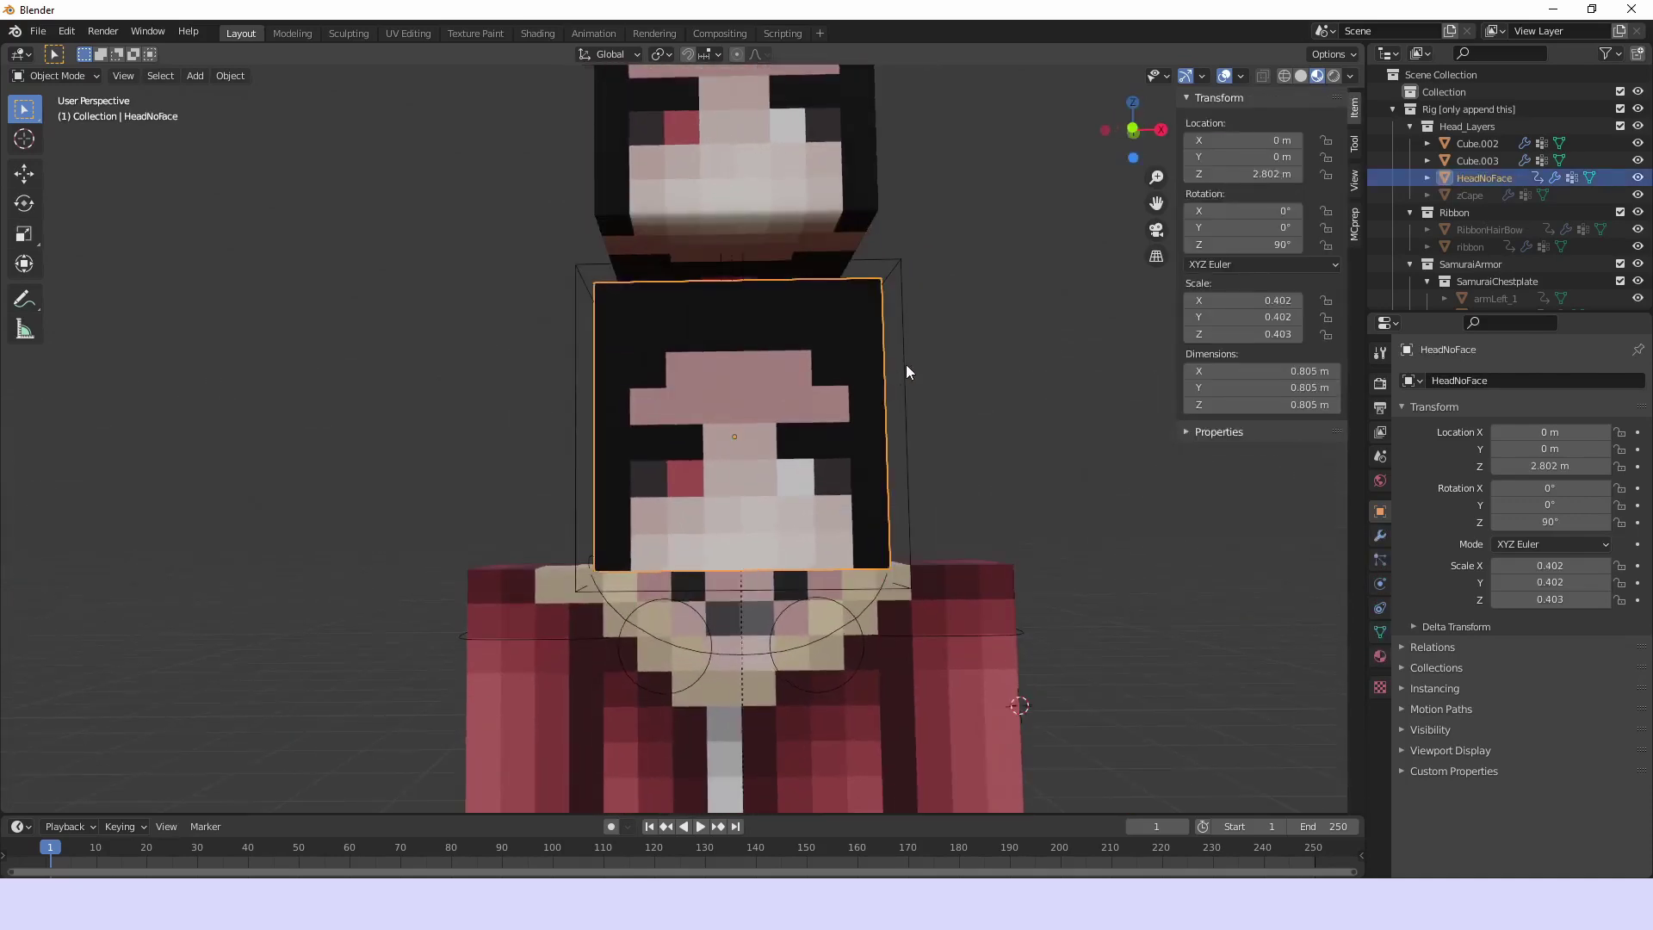
left_click(912, 417)
scroll(943, 418, "down", 4, "shift")
left_click(1266, 393)
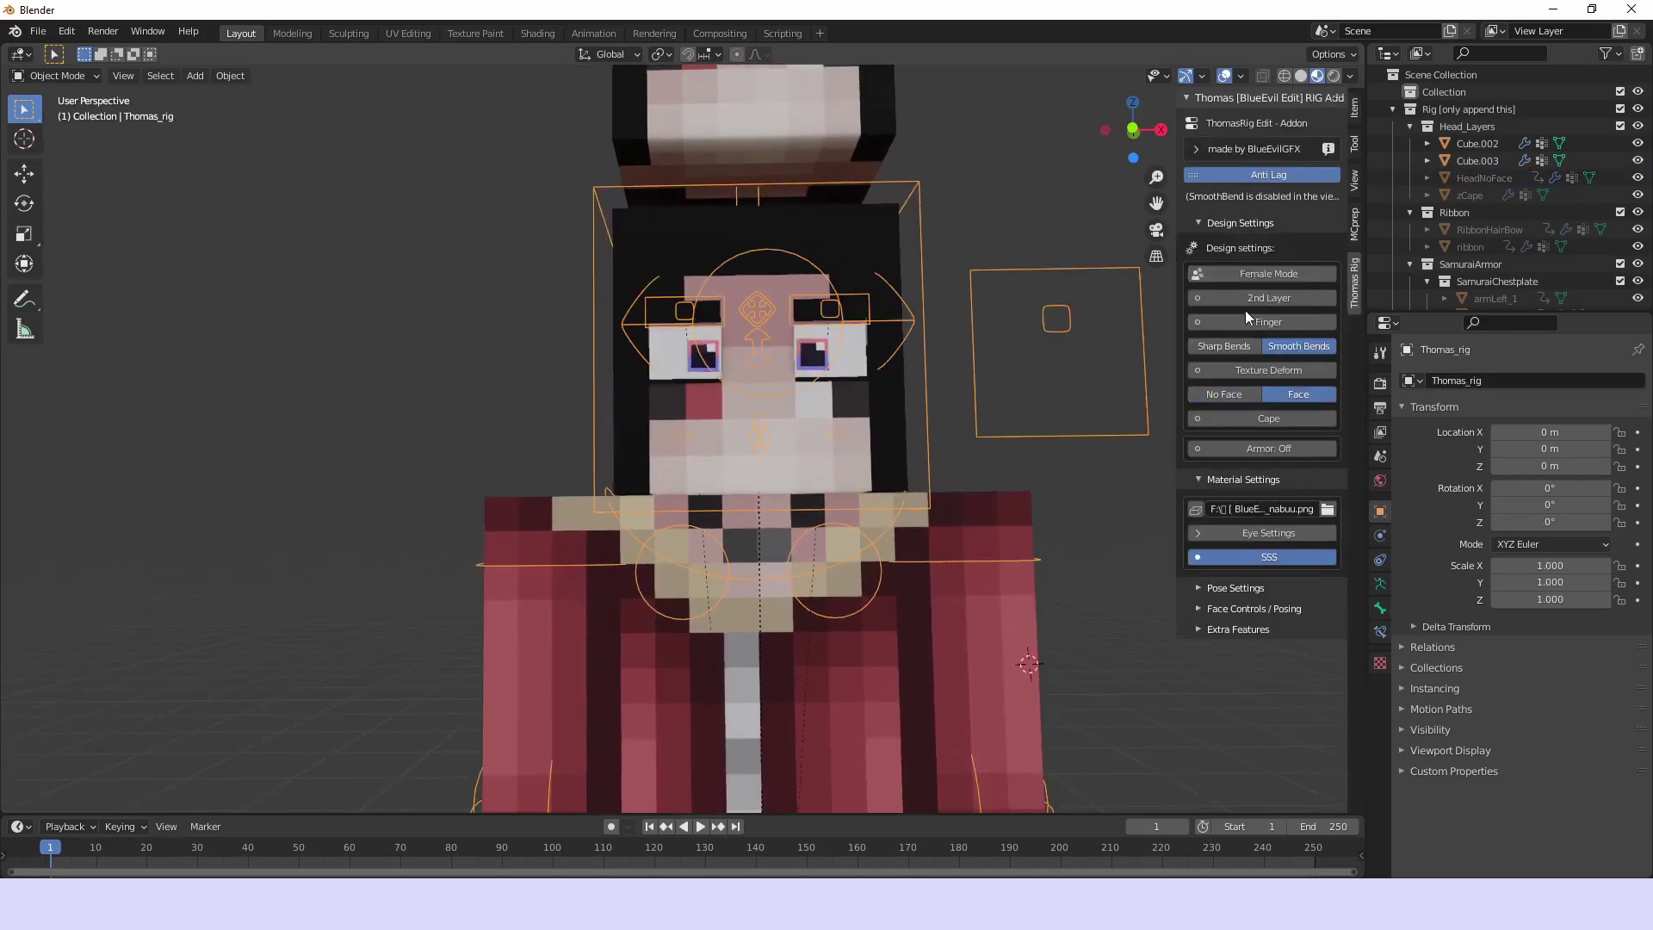
Replace the rig's skin texture with the NoEyes.png skin from drive F, and expand the eye settings with the face in close-up
left_click(1328, 509)
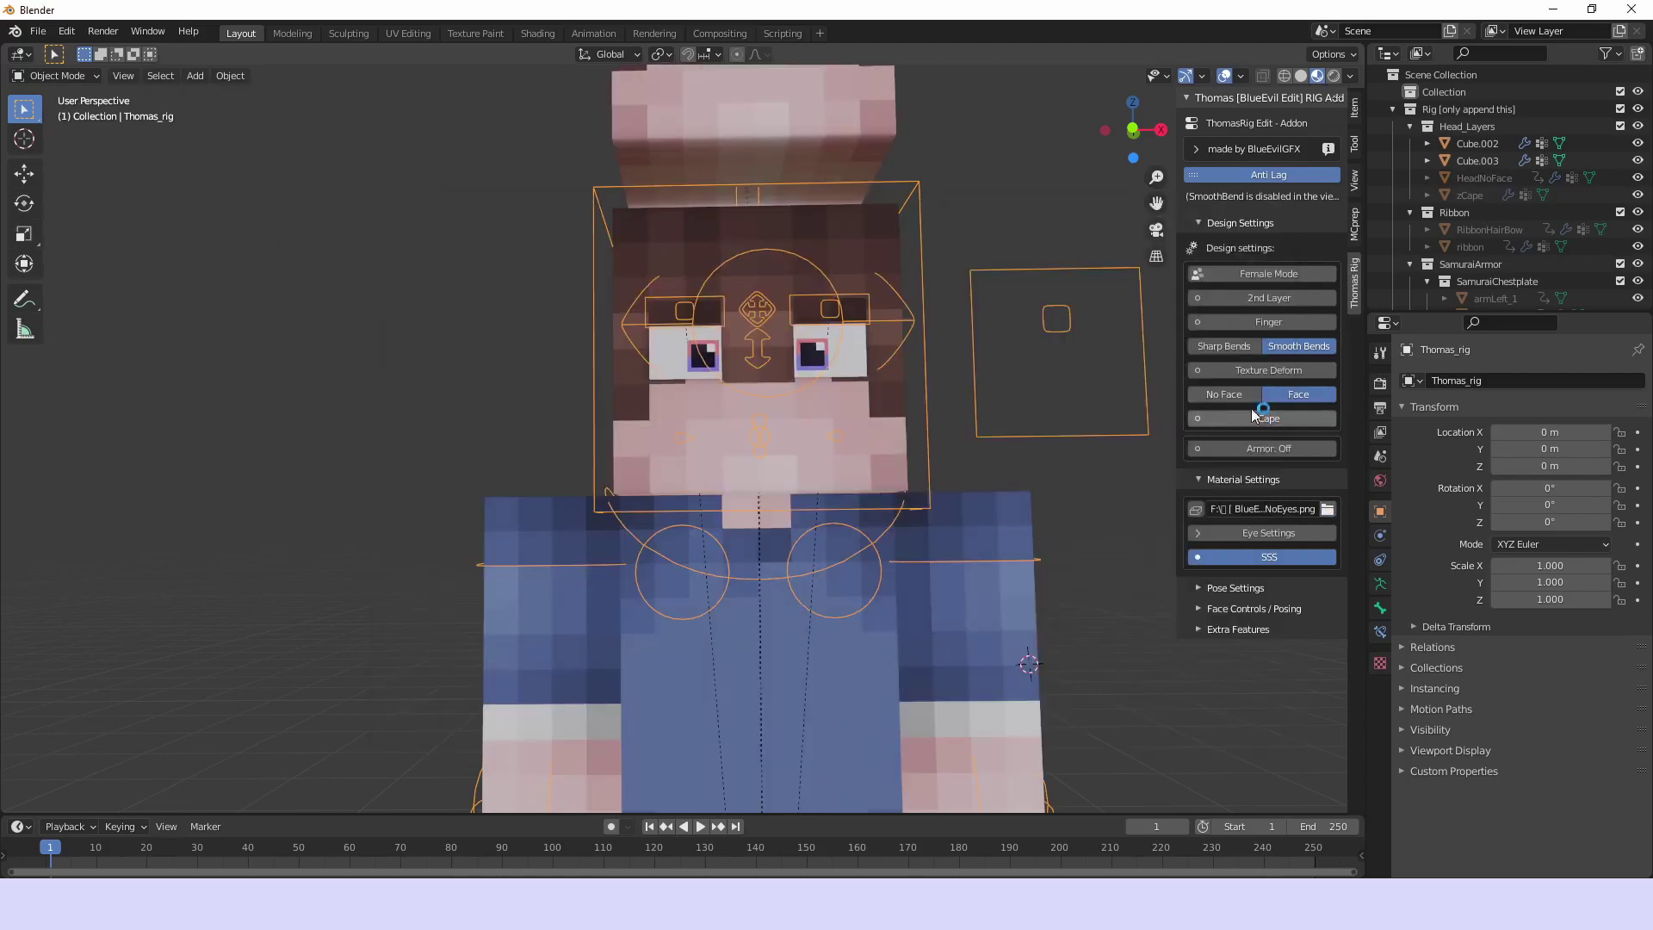
scroll(818, 389, "down", 3, "shift")
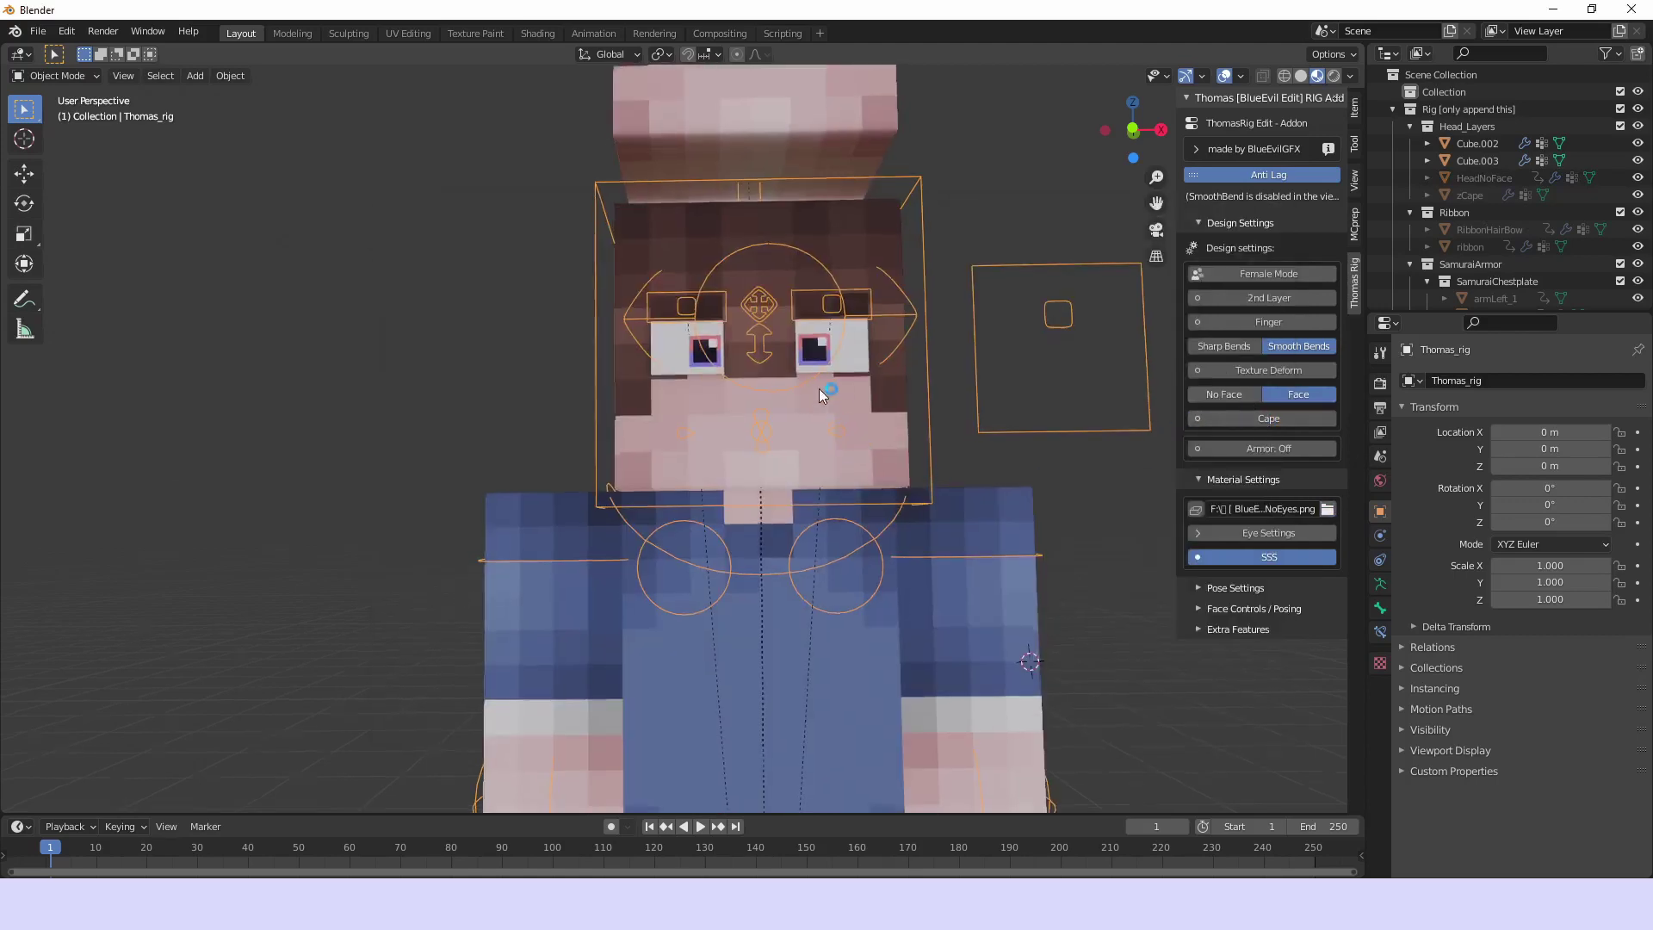
scroll(893, 374, "up", 1)
middle_click_drag(893, 373, 989, 489)
scroll(899, 556, "up", 2)
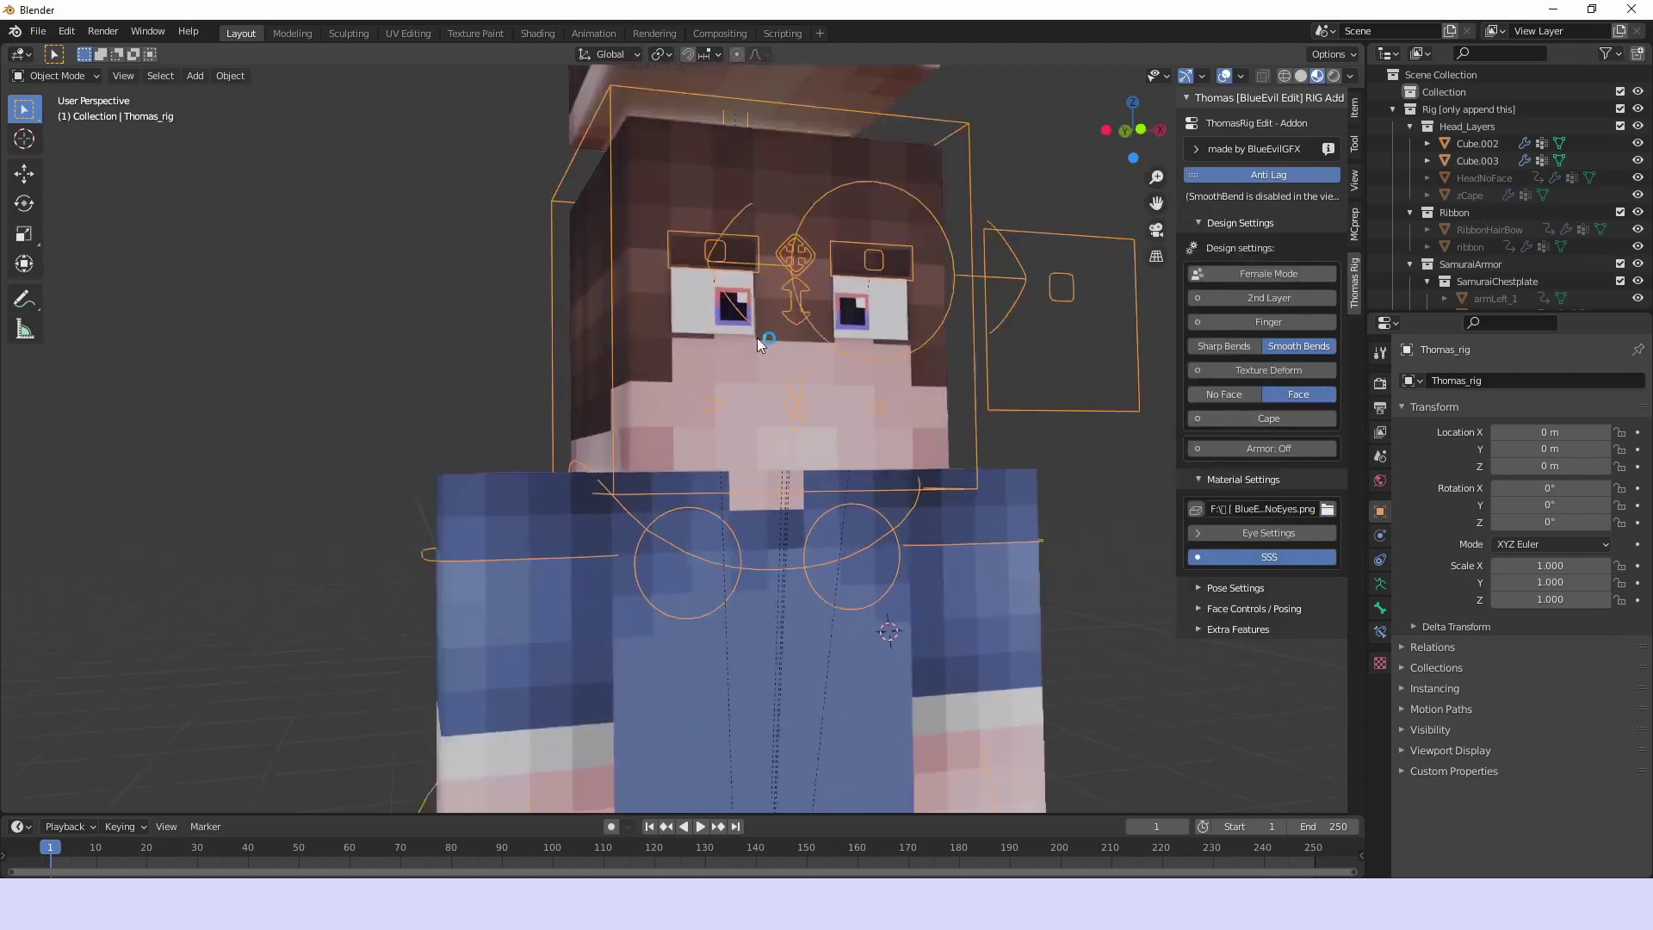
middle_click_drag(899, 556, 706, 315)
scroll(706, 315, "up", 1)
left_click(1269, 533)
scroll(901, 491, "up", 3)
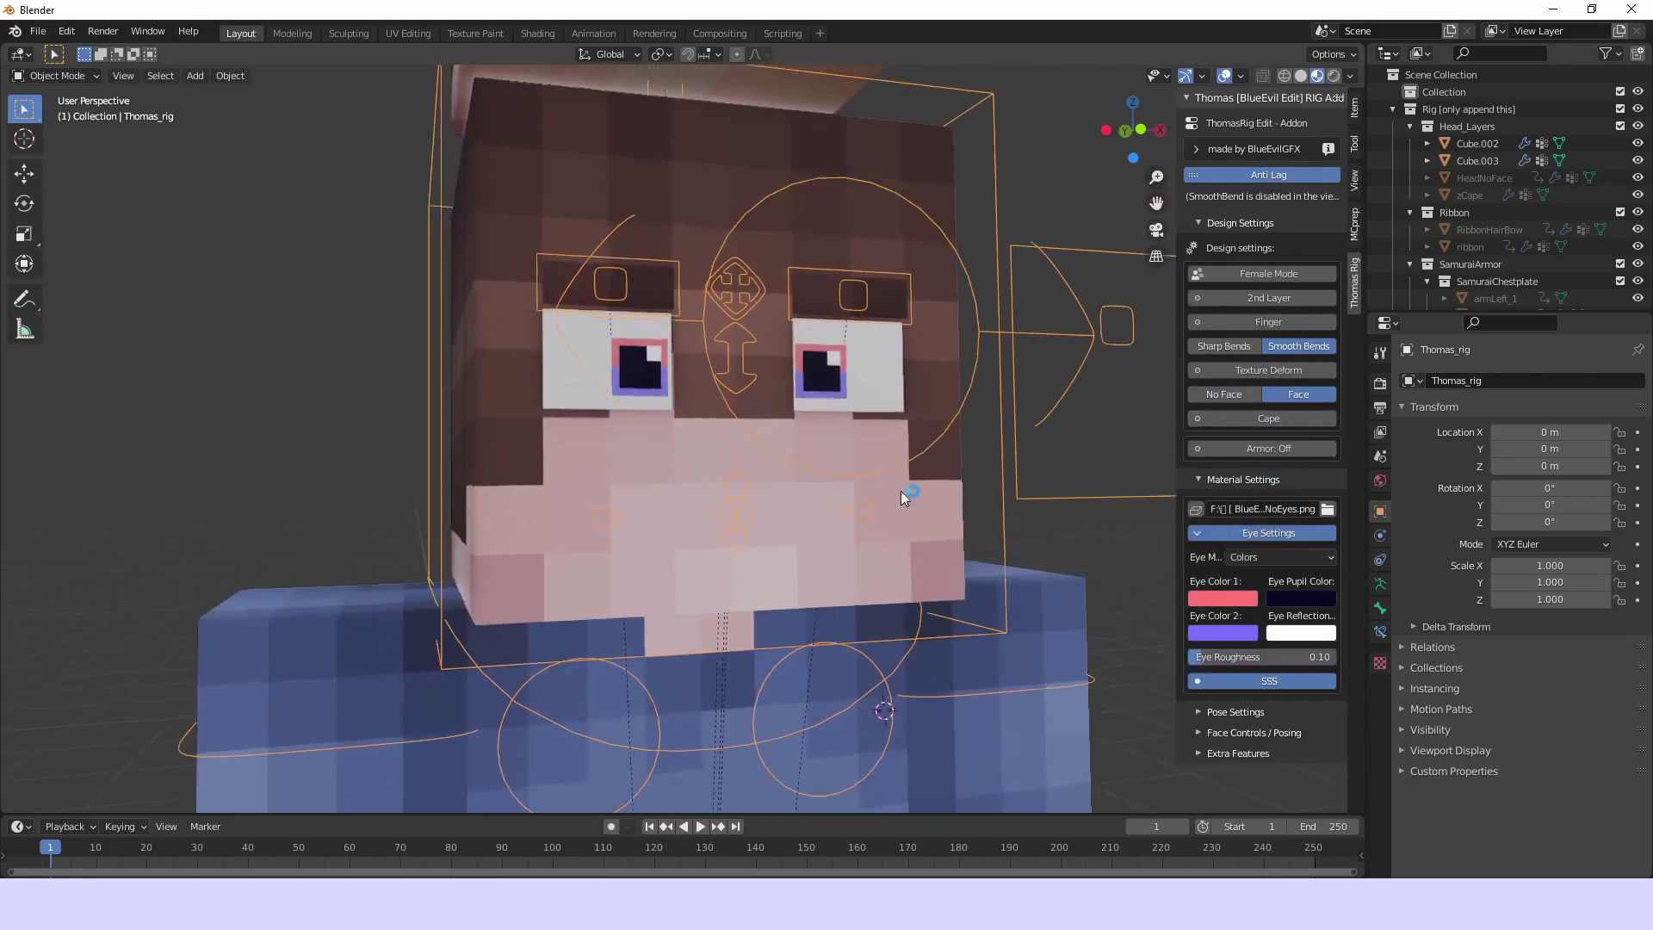
middle_click_drag(835, 486, 830, 510, "shift")
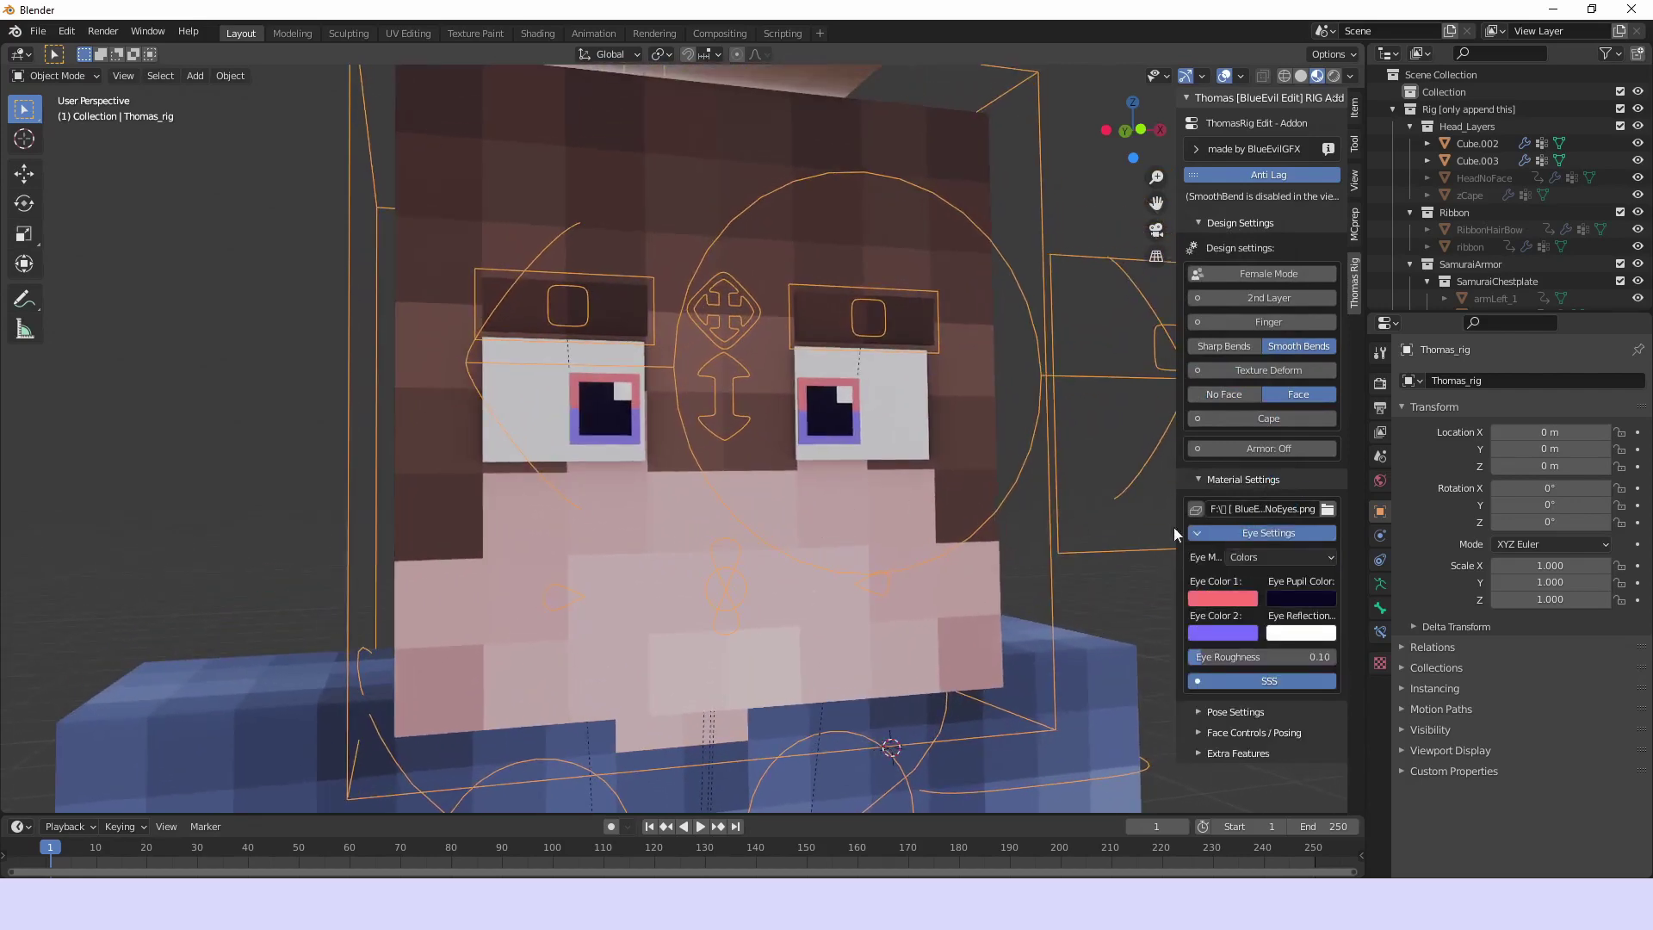
Try the Solid eye material in green (HSV 0.396, 0.637, 0.827), and switch the eye material back to Colors
left_click(1272, 558)
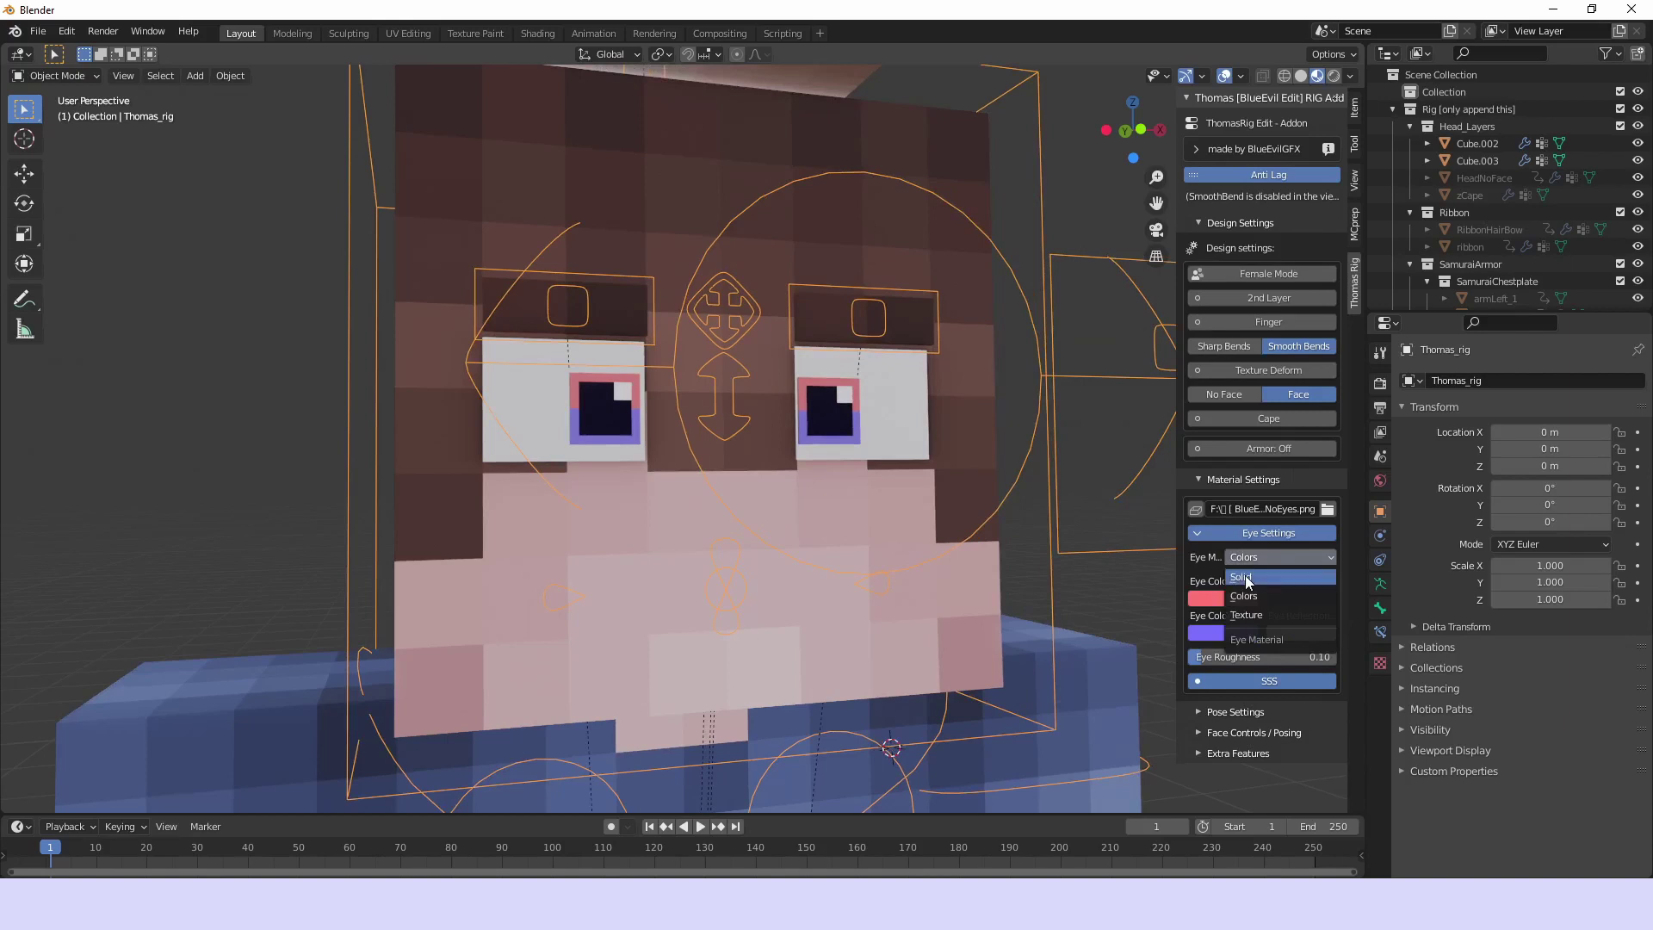
left_click(1244, 578)
left_click(1230, 595)
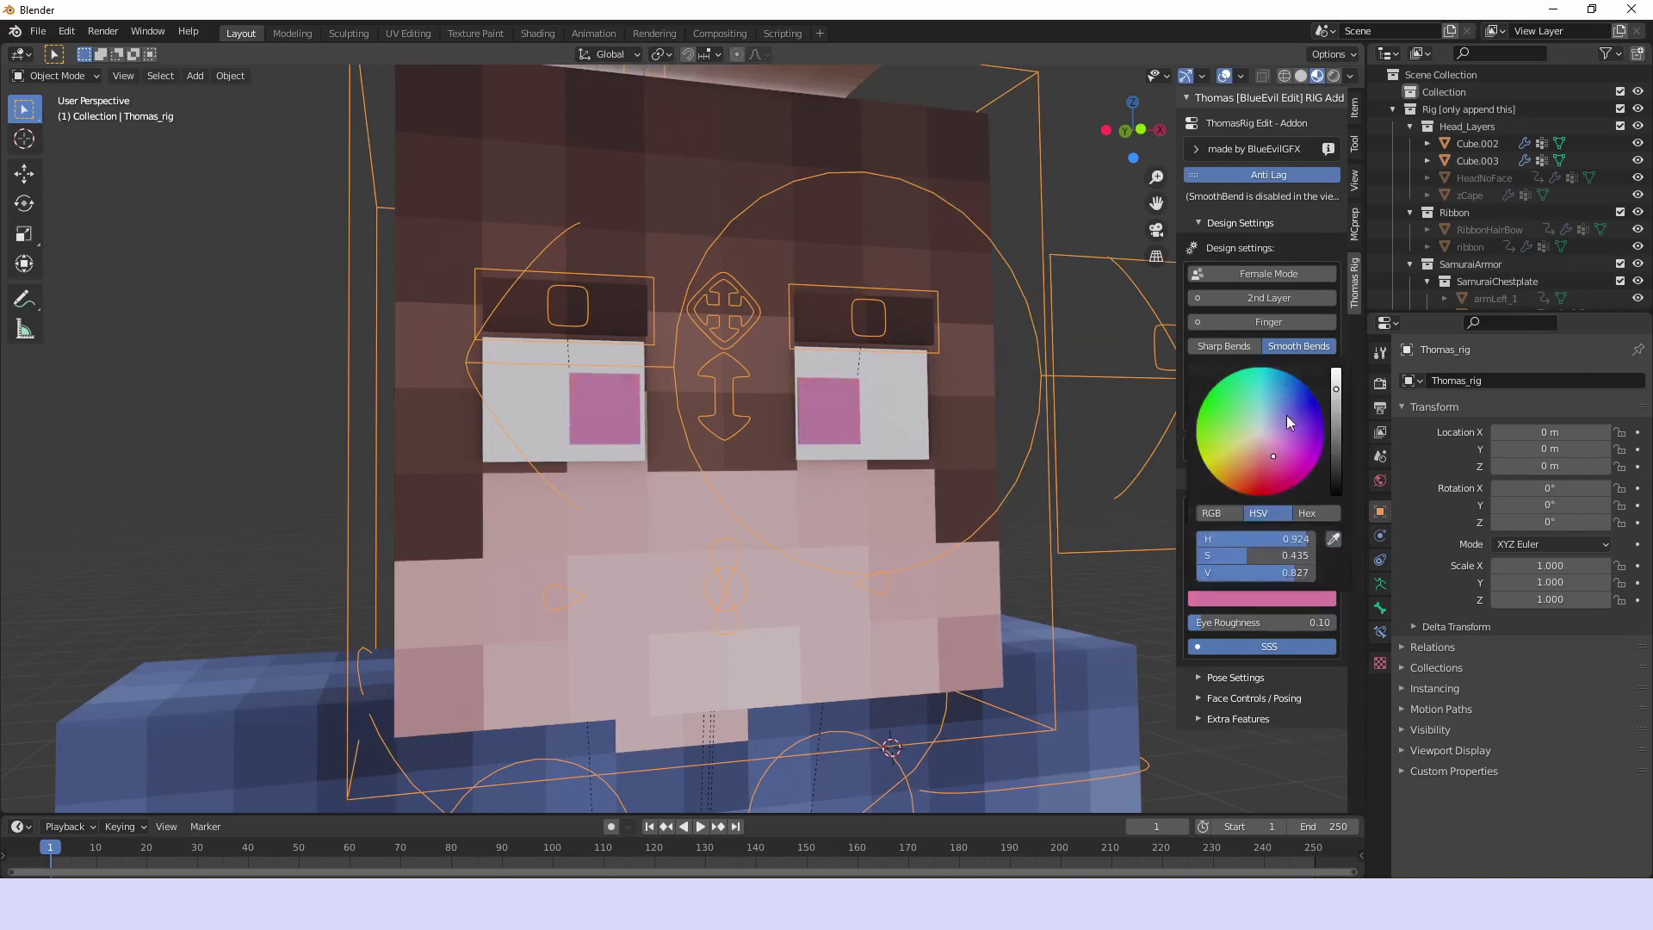
left_click_drag(1286, 414, 1236, 397)
left_click(1231, 554)
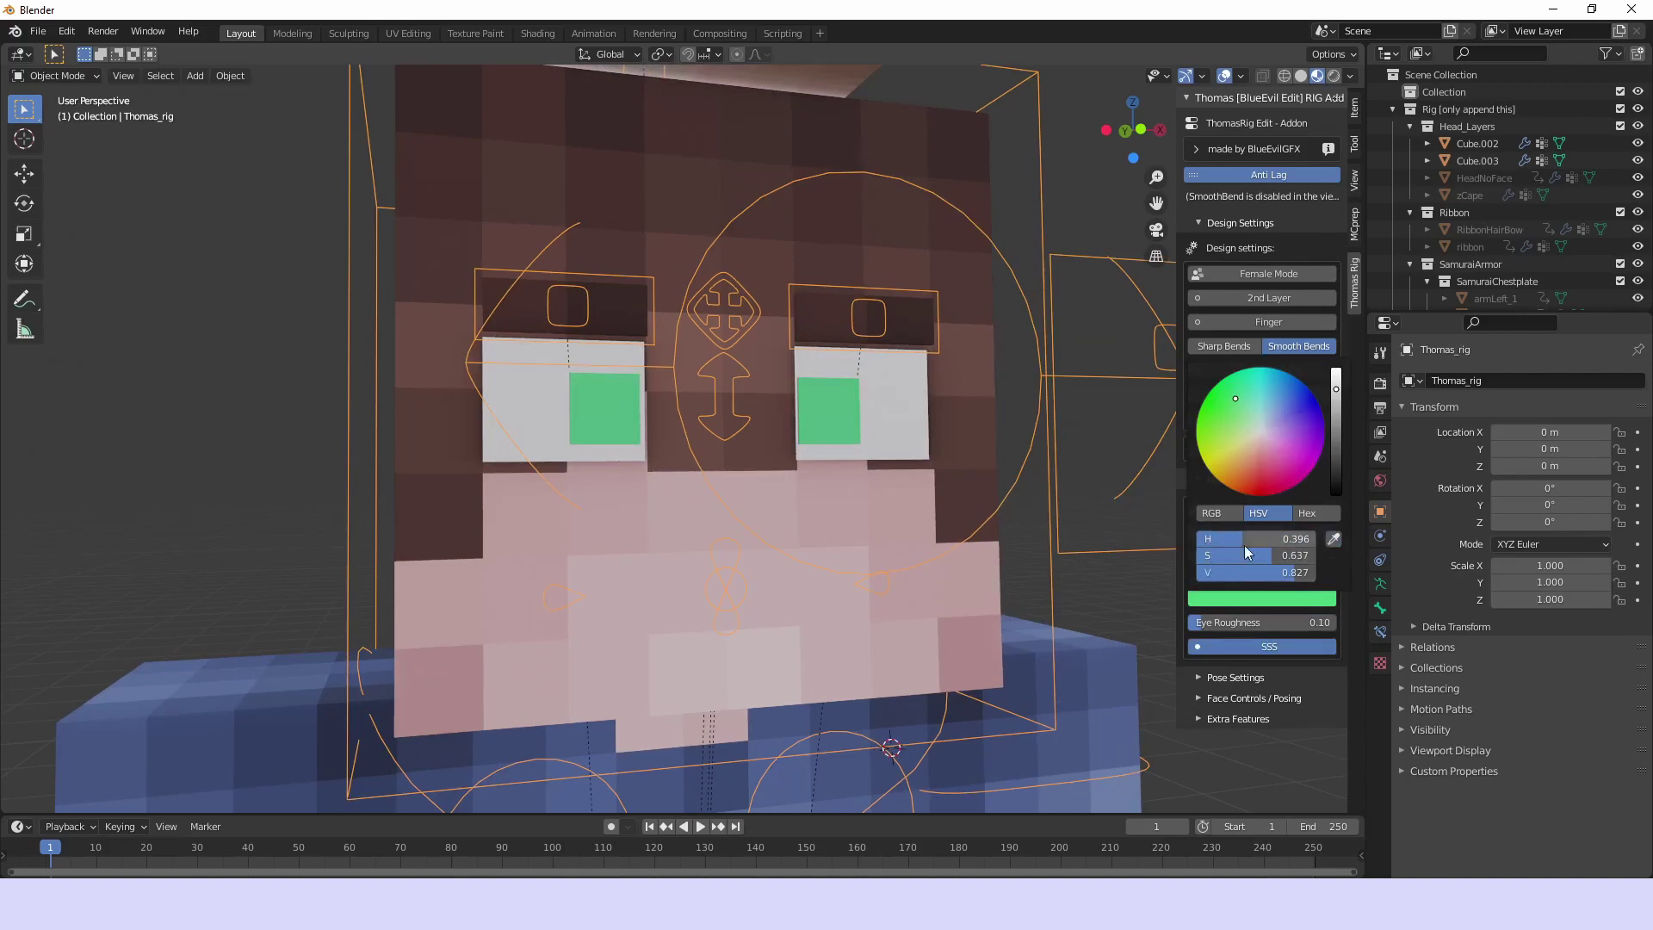
key("Escape")
key("Escape")
left_click(1295, 554)
left_click(1279, 587)
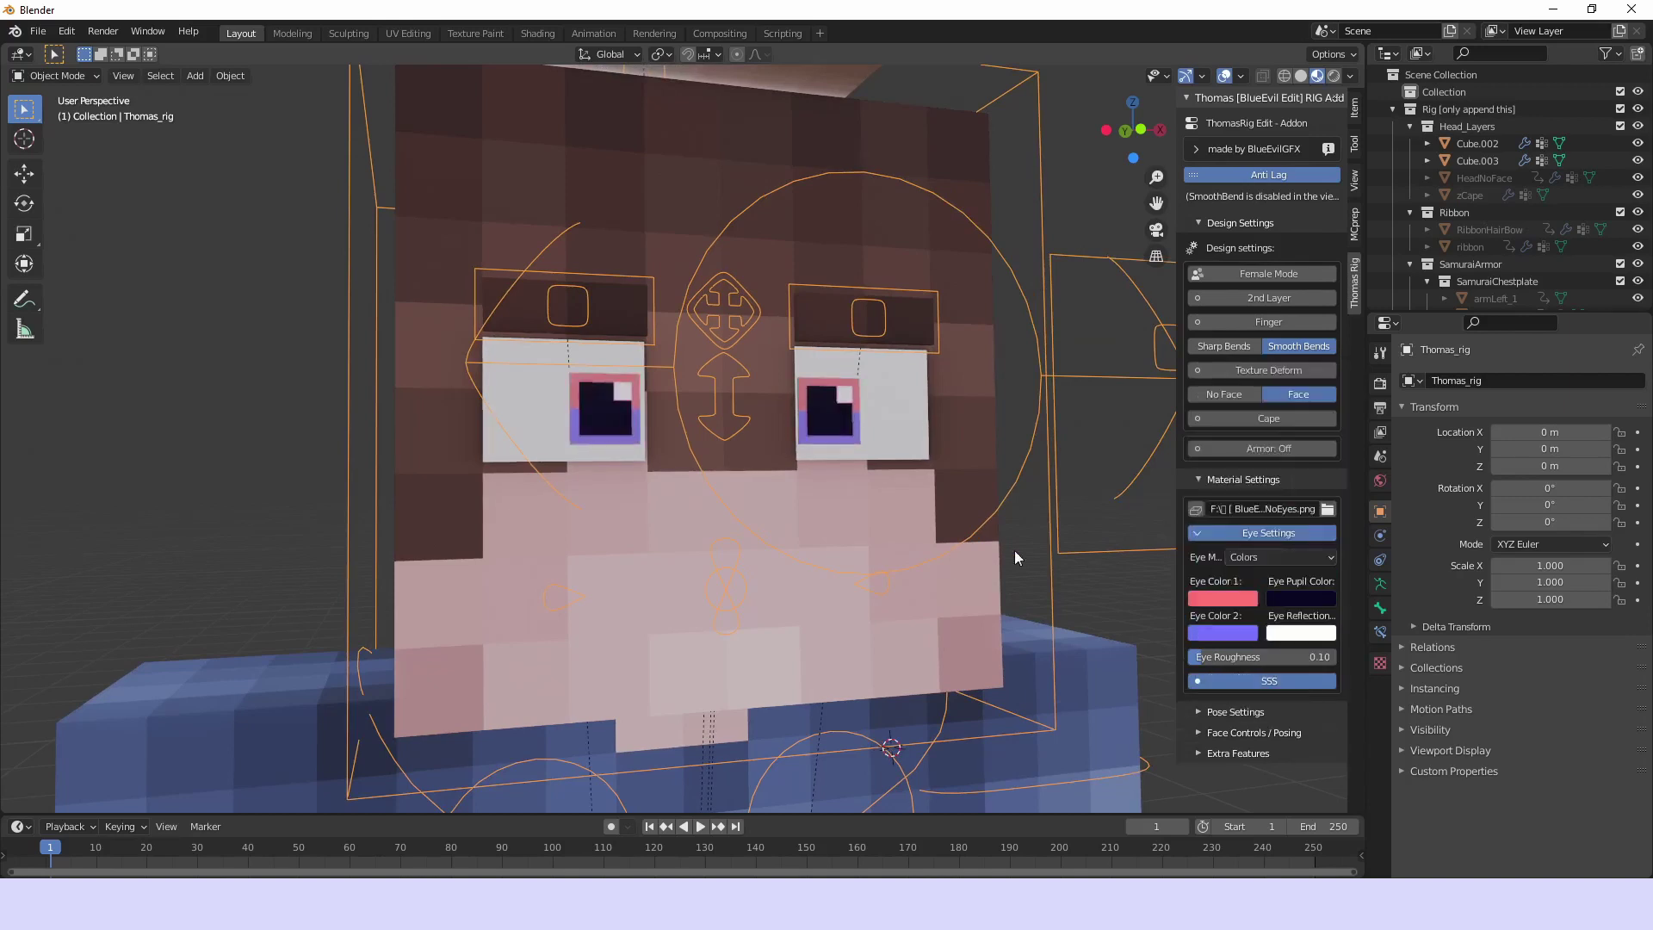
Set Eye Color 1 to light green (HSV 0.361, 0.644, 1.000) and Eye Color 2 to hot pink
scroll(705, 381, "up", 2)
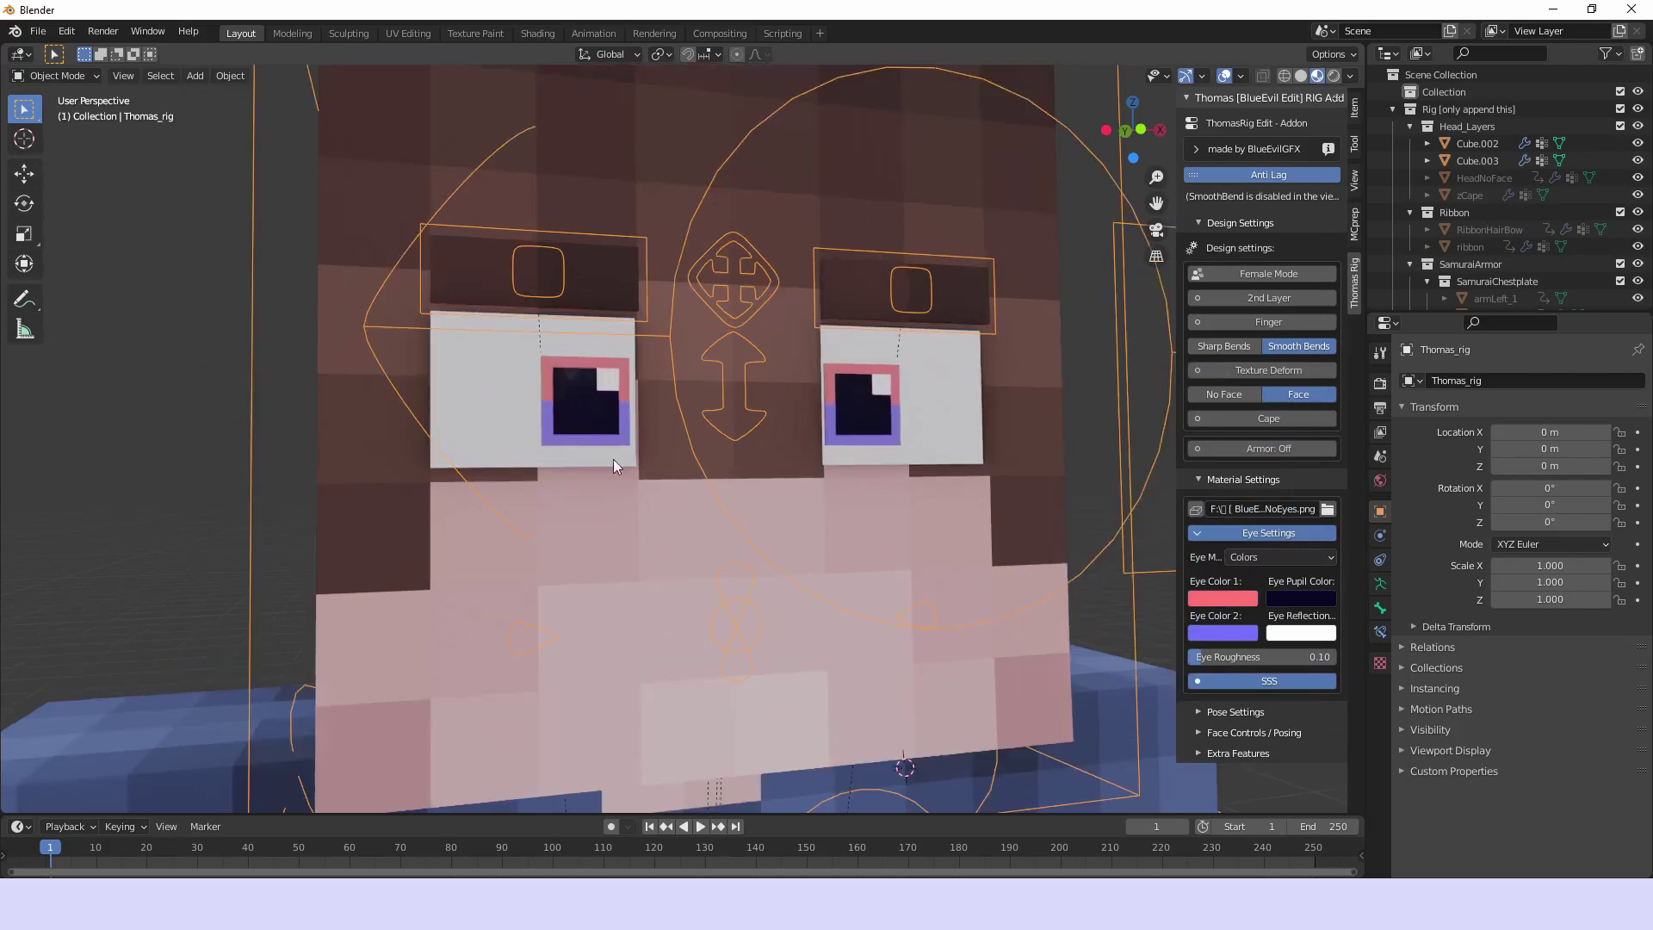
scroll(641, 349, "up", 3)
middle_click_drag(649, 386, 861, 456)
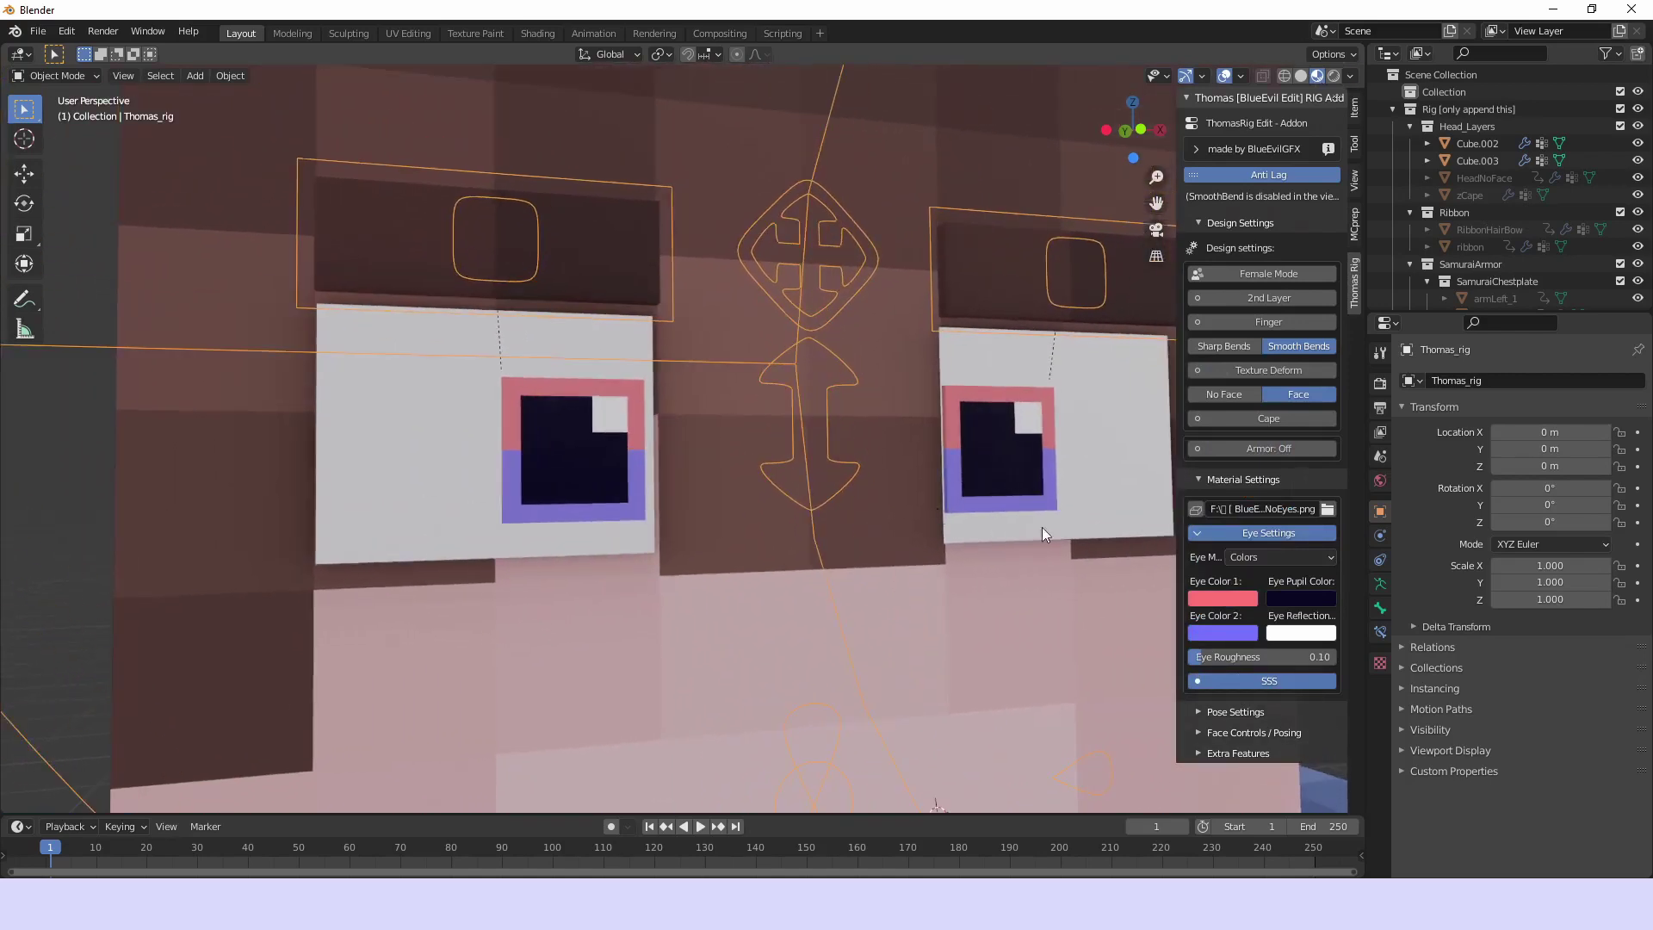
left_click(1229, 596)
left_click(1239, 413)
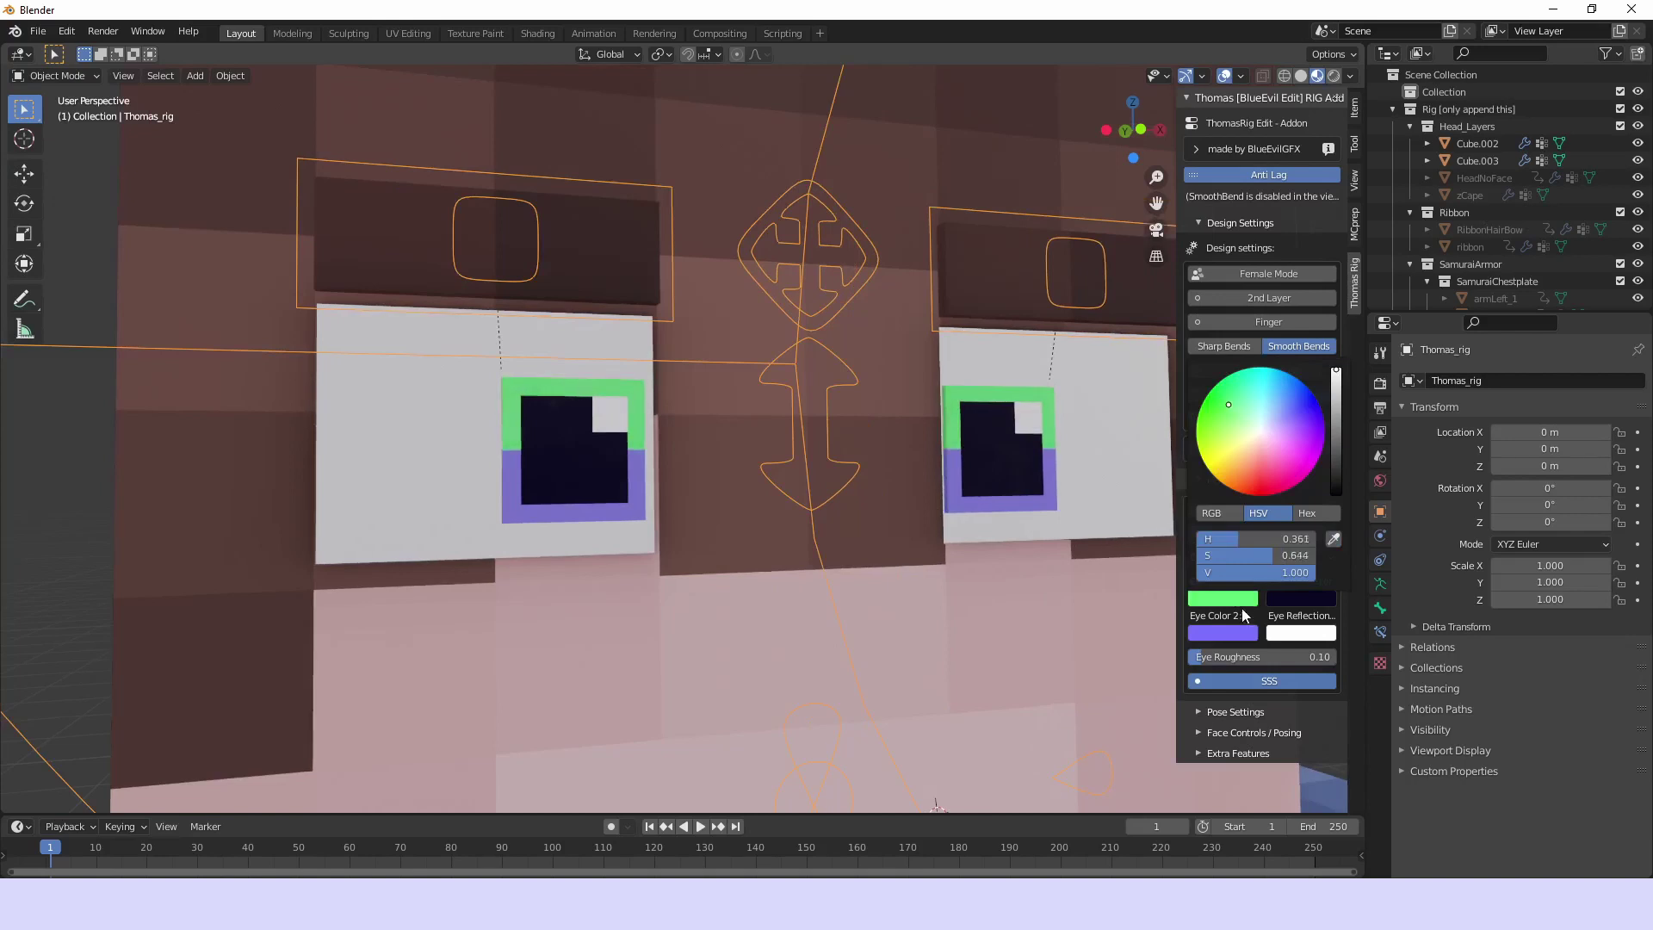
left_click(1250, 632)
left_click(1250, 633)
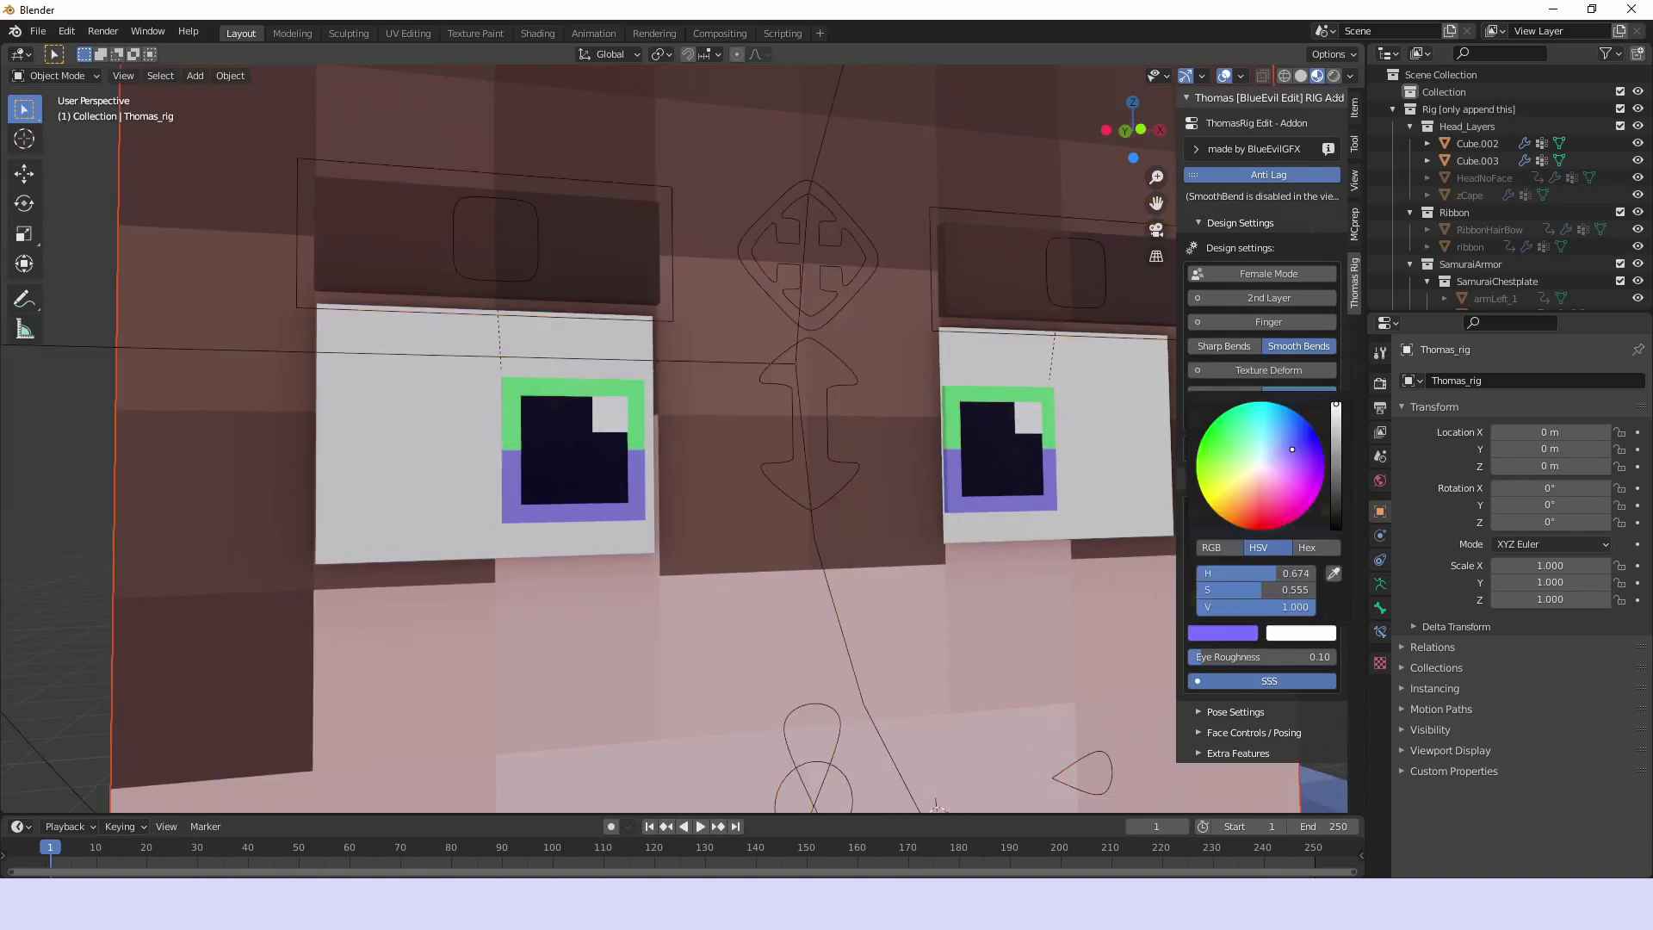
left_click(1302, 501)
Try a mint-green eye reflection, return it to white, and set the eye pupil color to dark brown
left_click(1301, 633)
left_click(1326, 440)
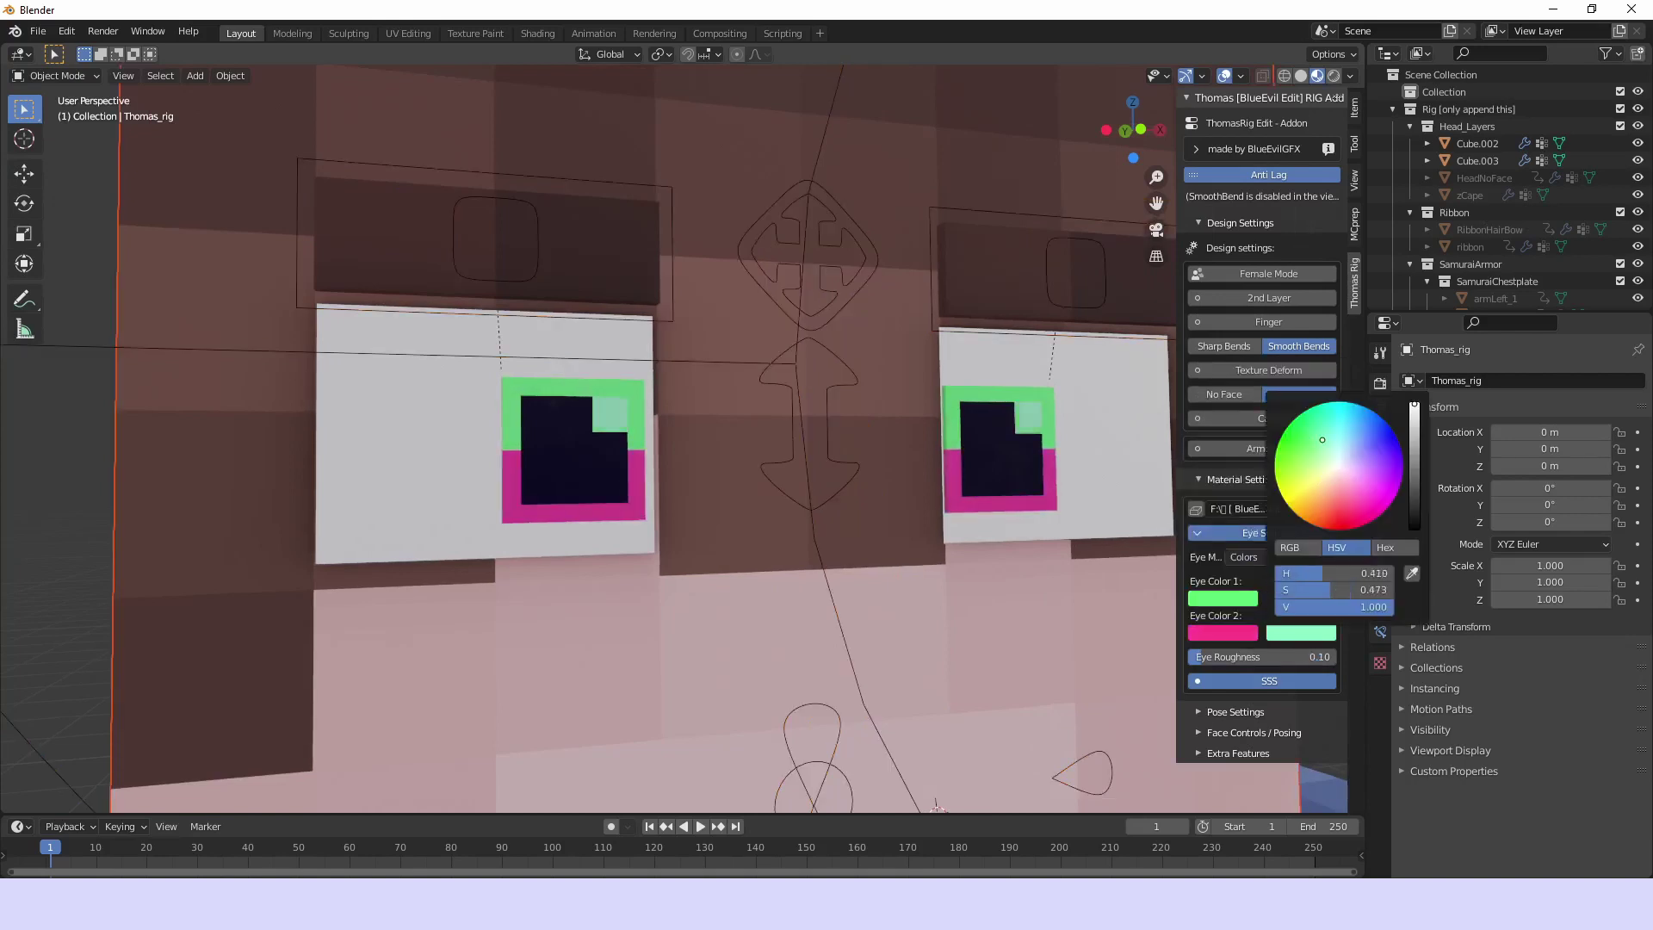
left_click(1339, 465)
left_click(1301, 597)
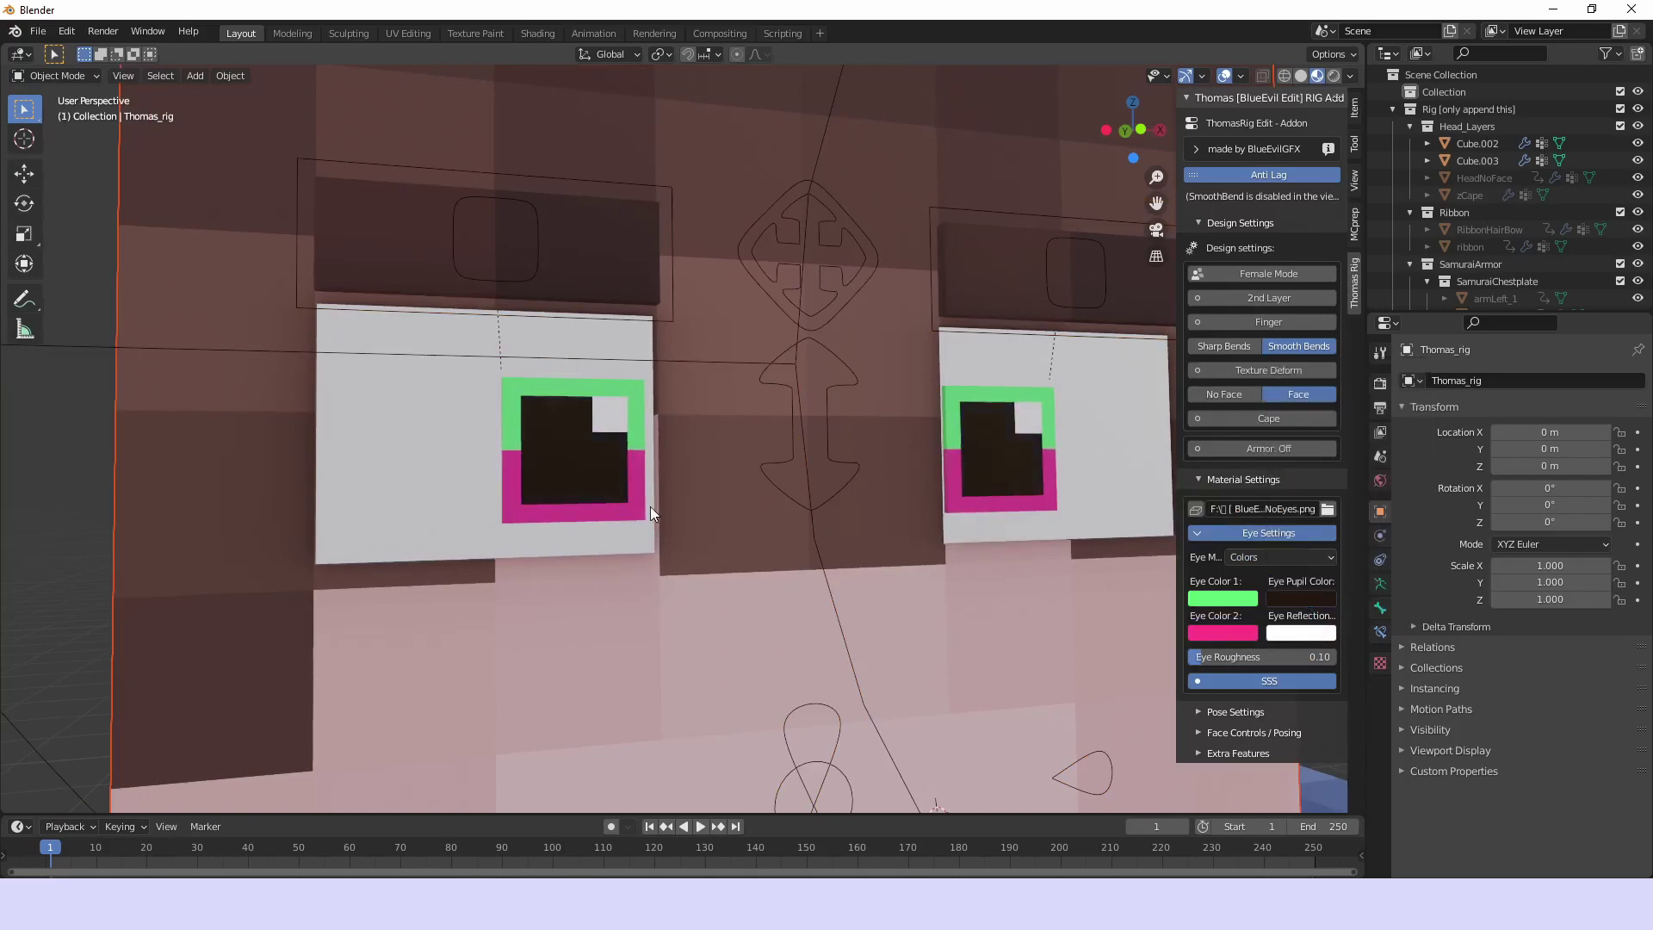
Inspect the eyes' reflections from an oblique angle, and set the Eye Roughness to 0.75
middle_click_drag(650, 513, 737, 498)
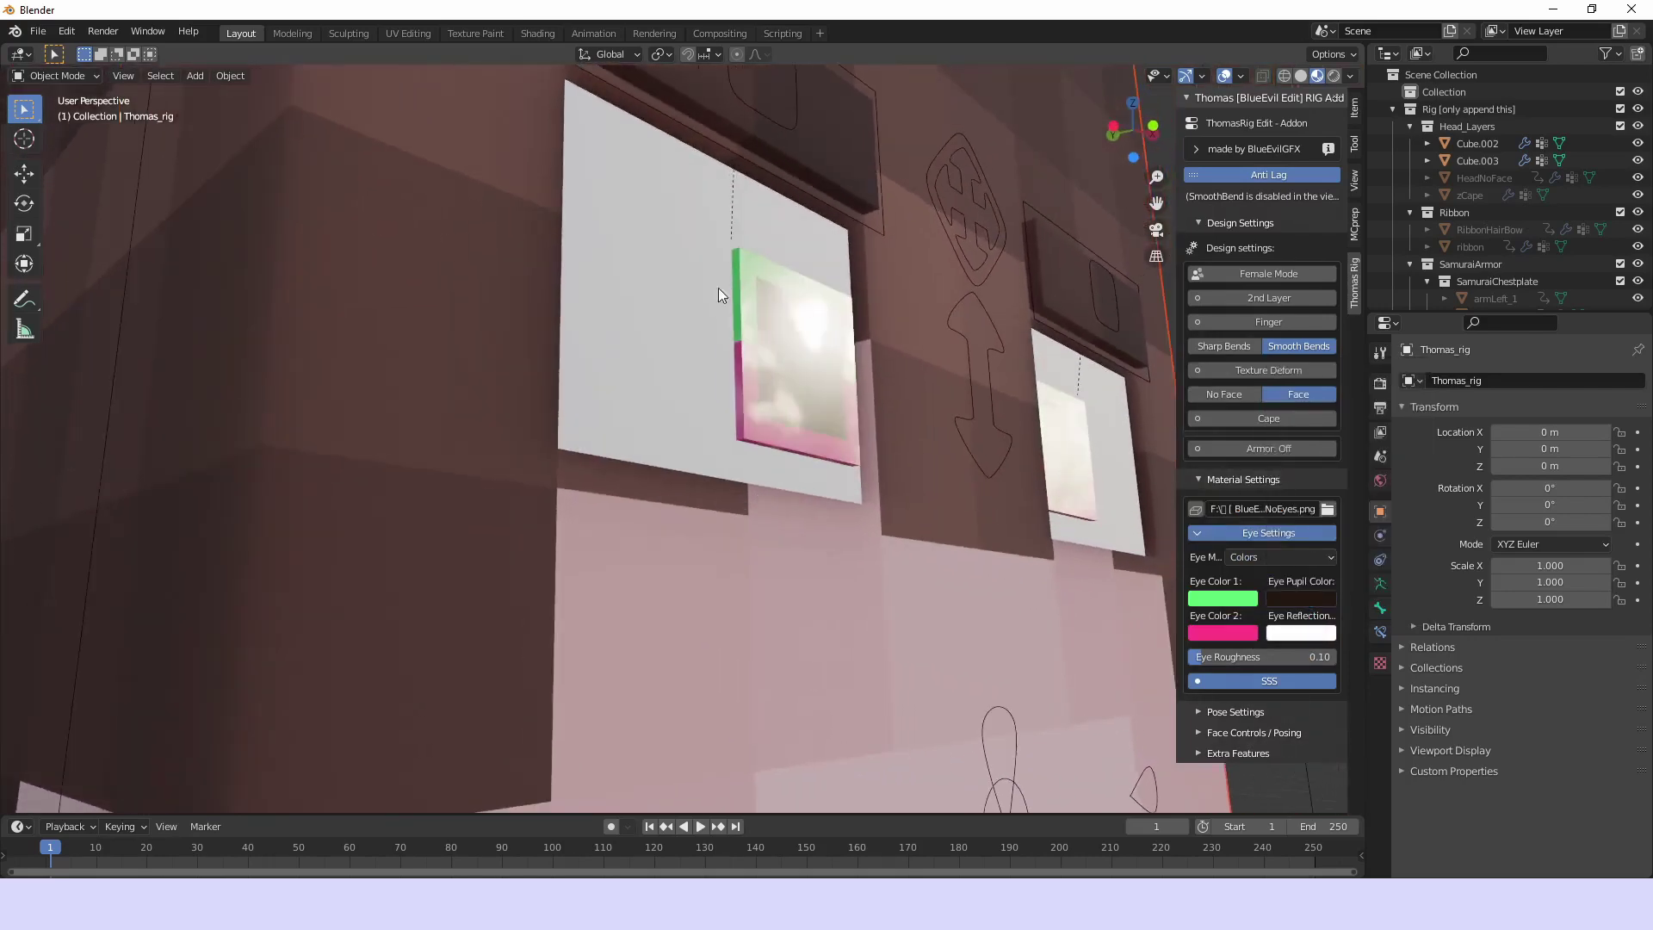
middle_click_drag(718, 288, 839, 425)
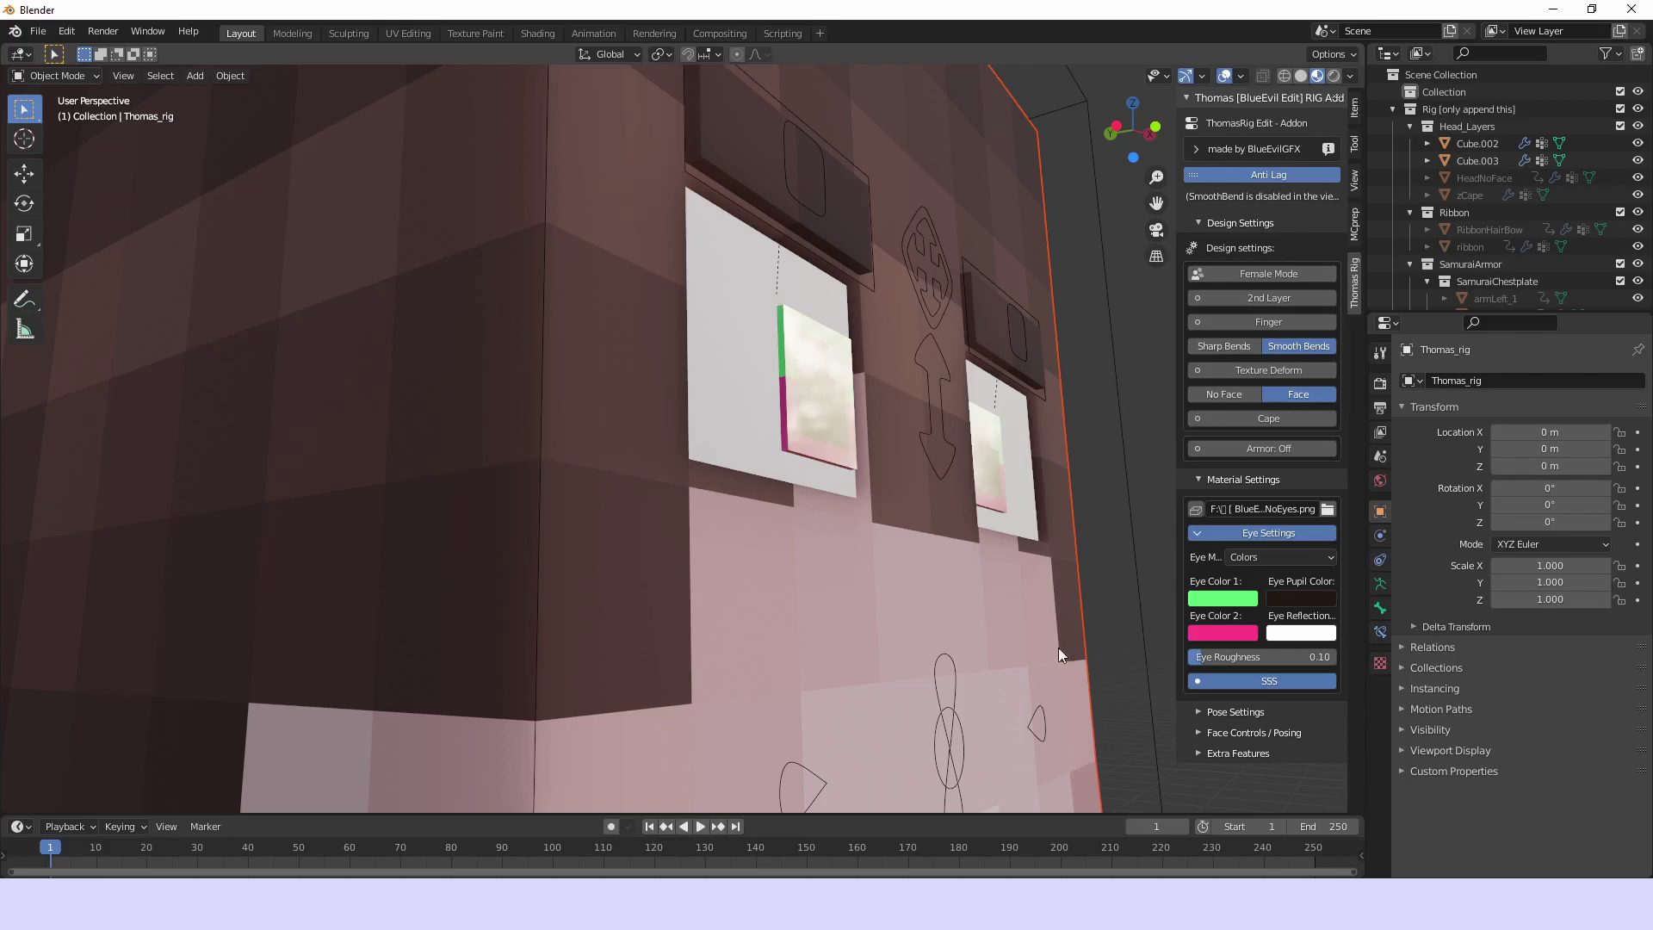
left_click_drag(1214, 659, 1253, 658)
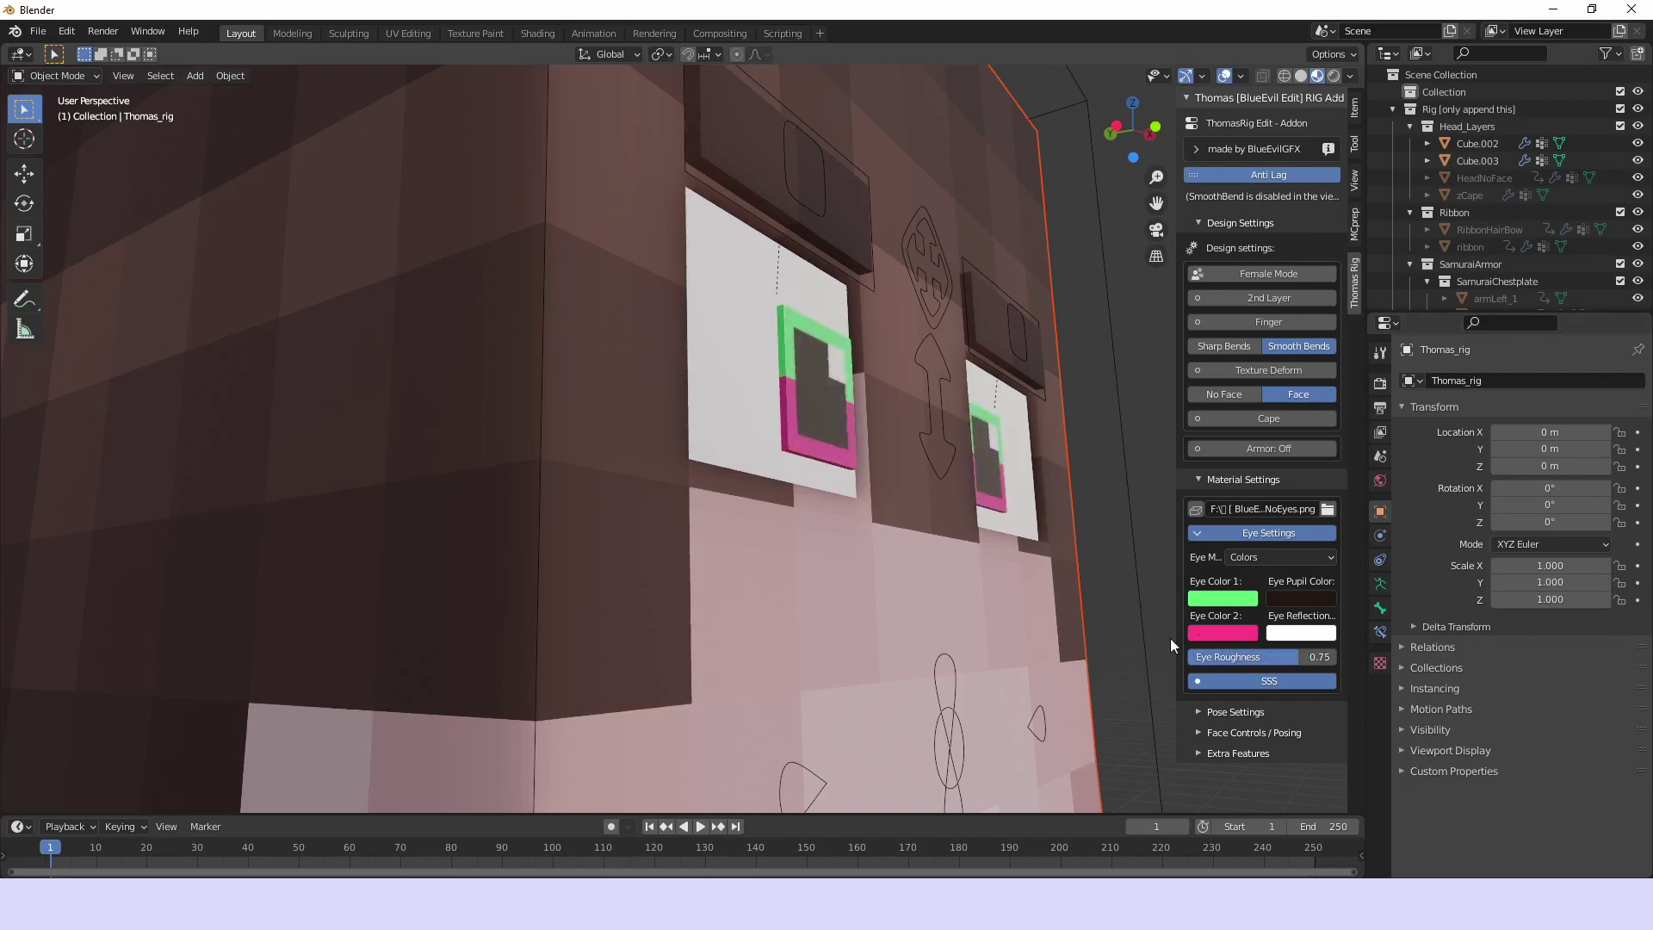
middle_click_drag(946, 611, 766, 570)
scroll(766, 570, "down", 6)
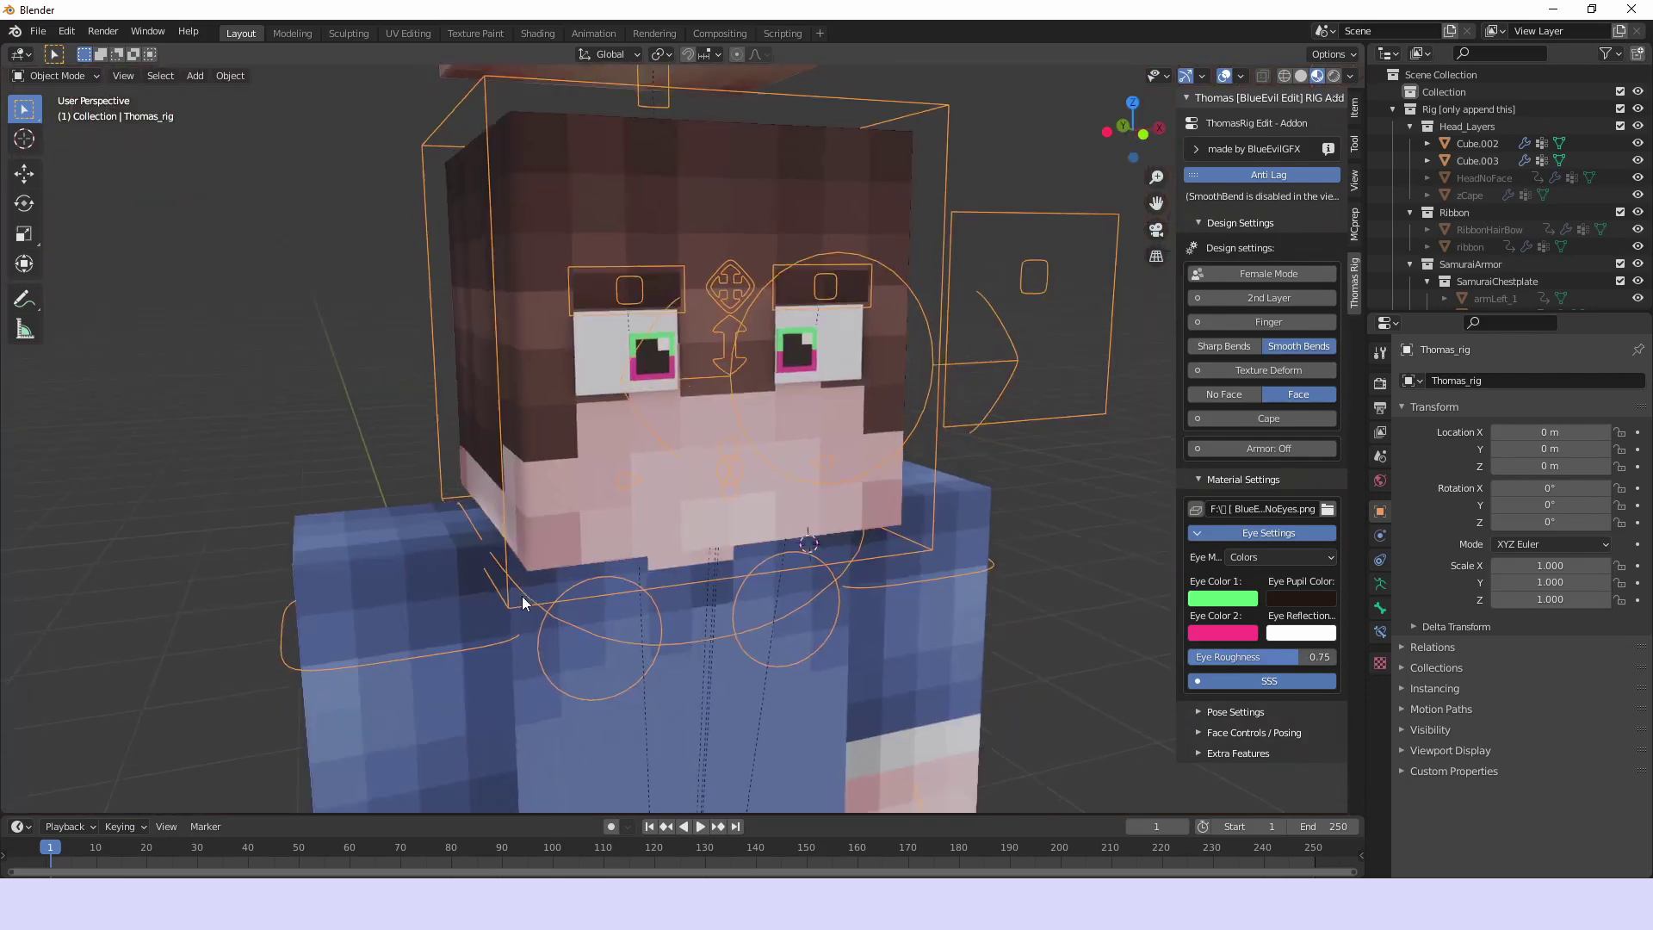
middle_click_drag(521, 596, 661, 506)
Collapse the material and design settings, expand the pose settings, and frame the character's torso and arms
left_click(1207, 478)
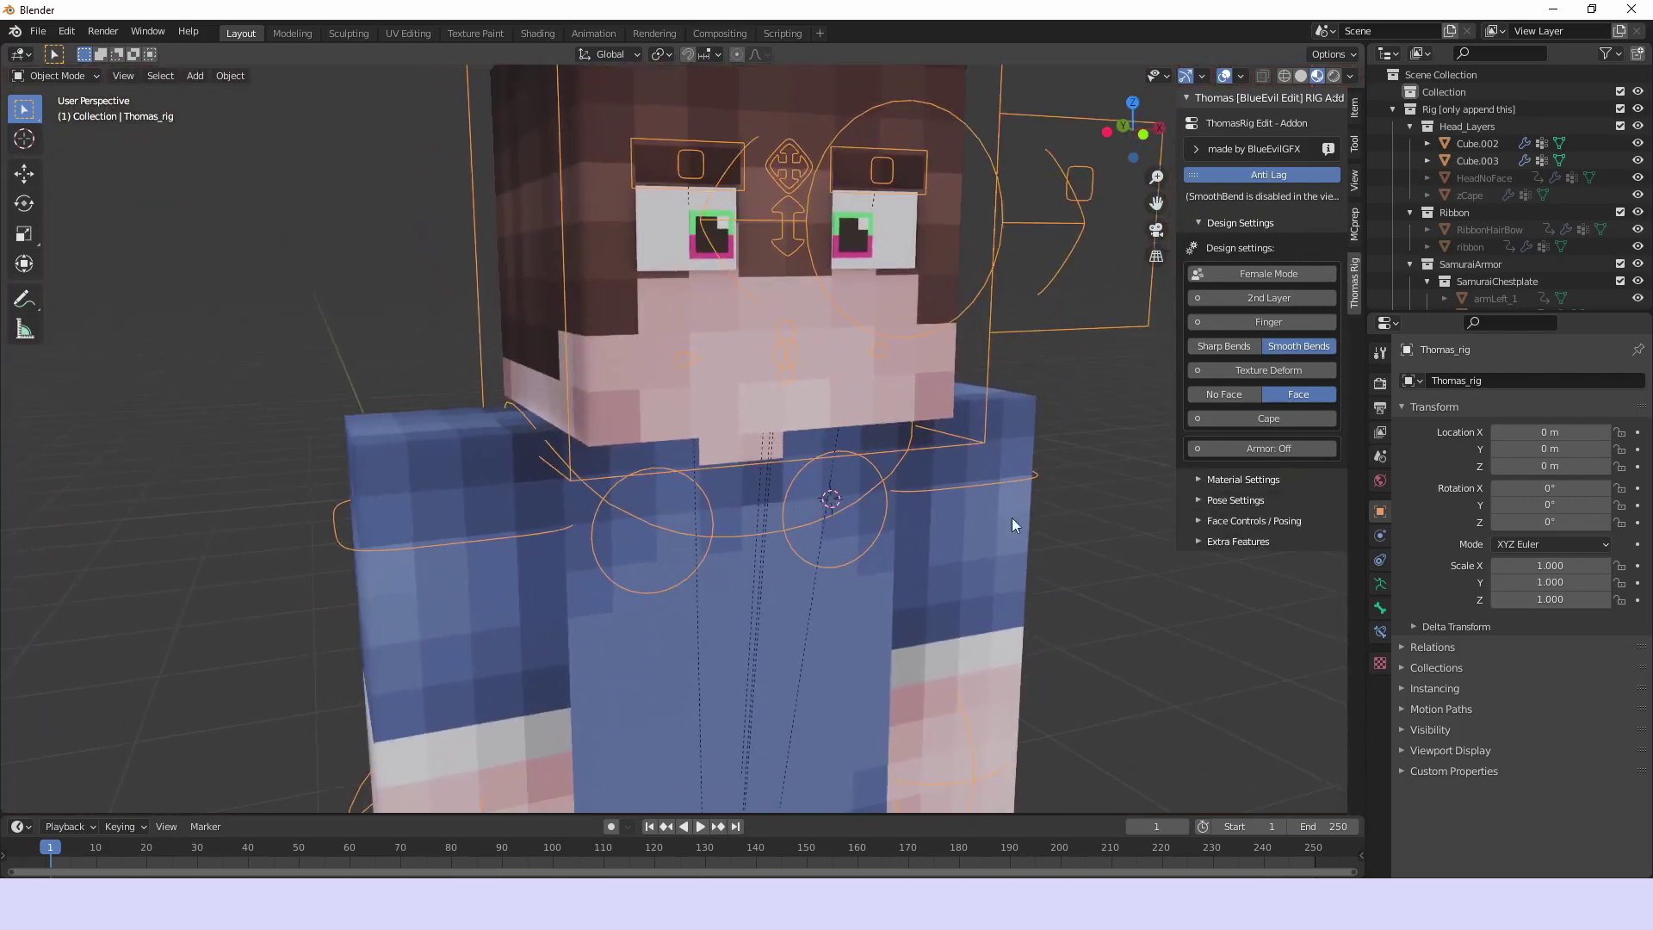
left_click(1245, 502)
left_click(1223, 222)
scroll(710, 365, "down", 2)
scroll(711, 373, "up", 1)
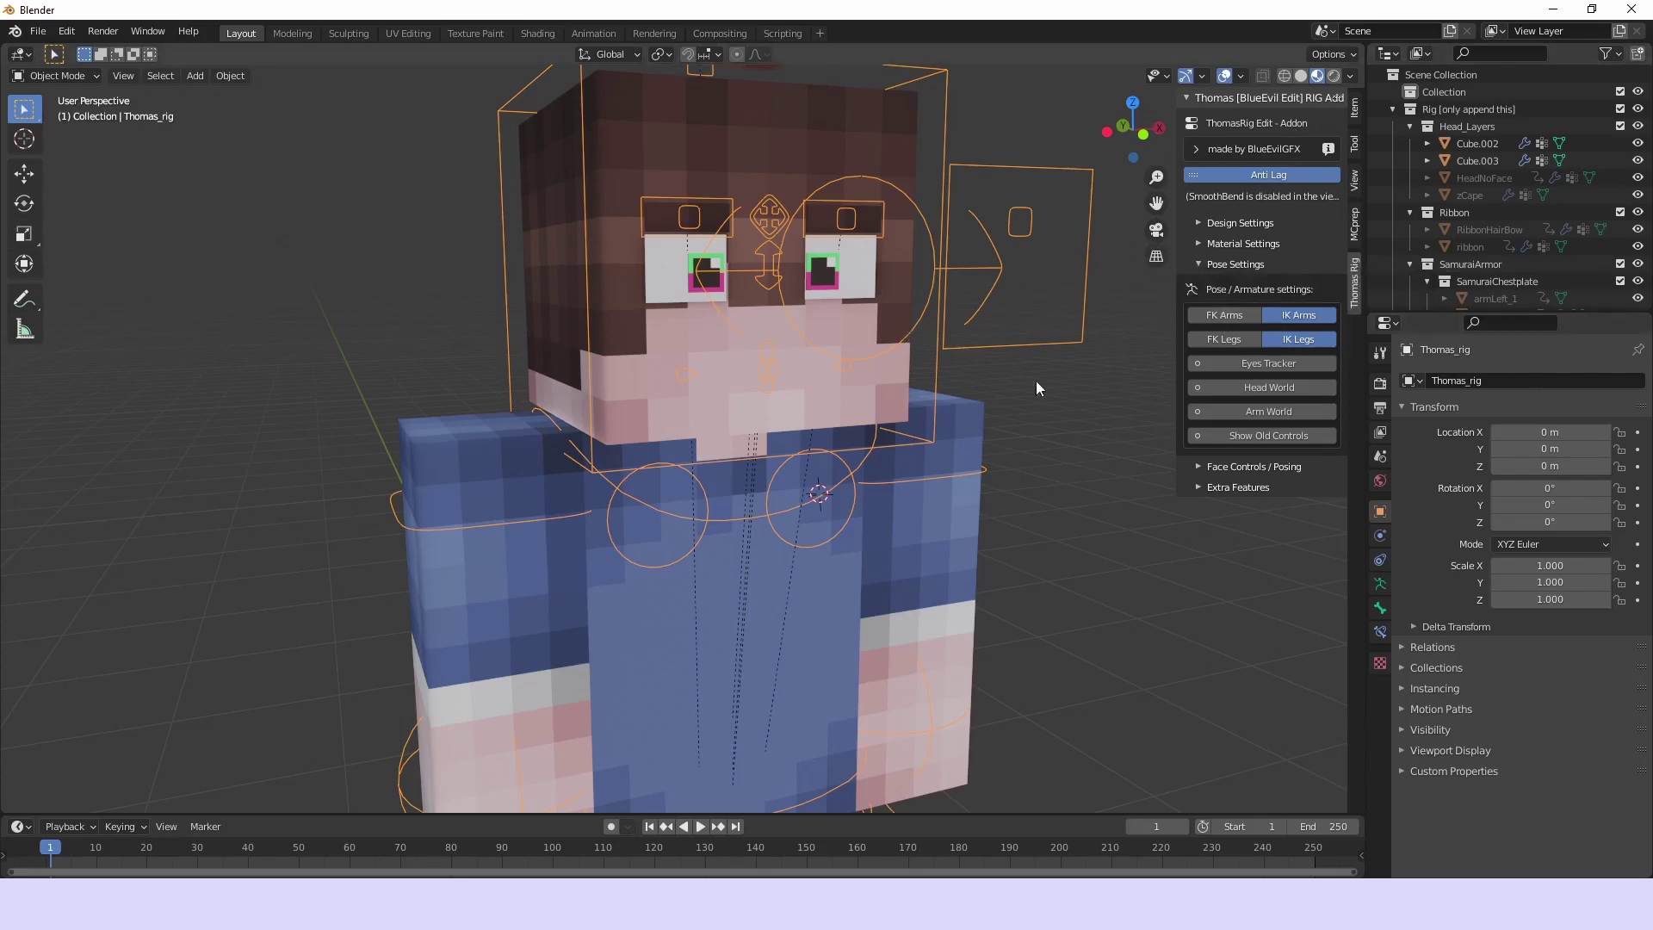
middle_click_drag(1036, 380, 1035, 244, "shift")
middle_click_drag(1139, 401, 1128, 358, "shift")
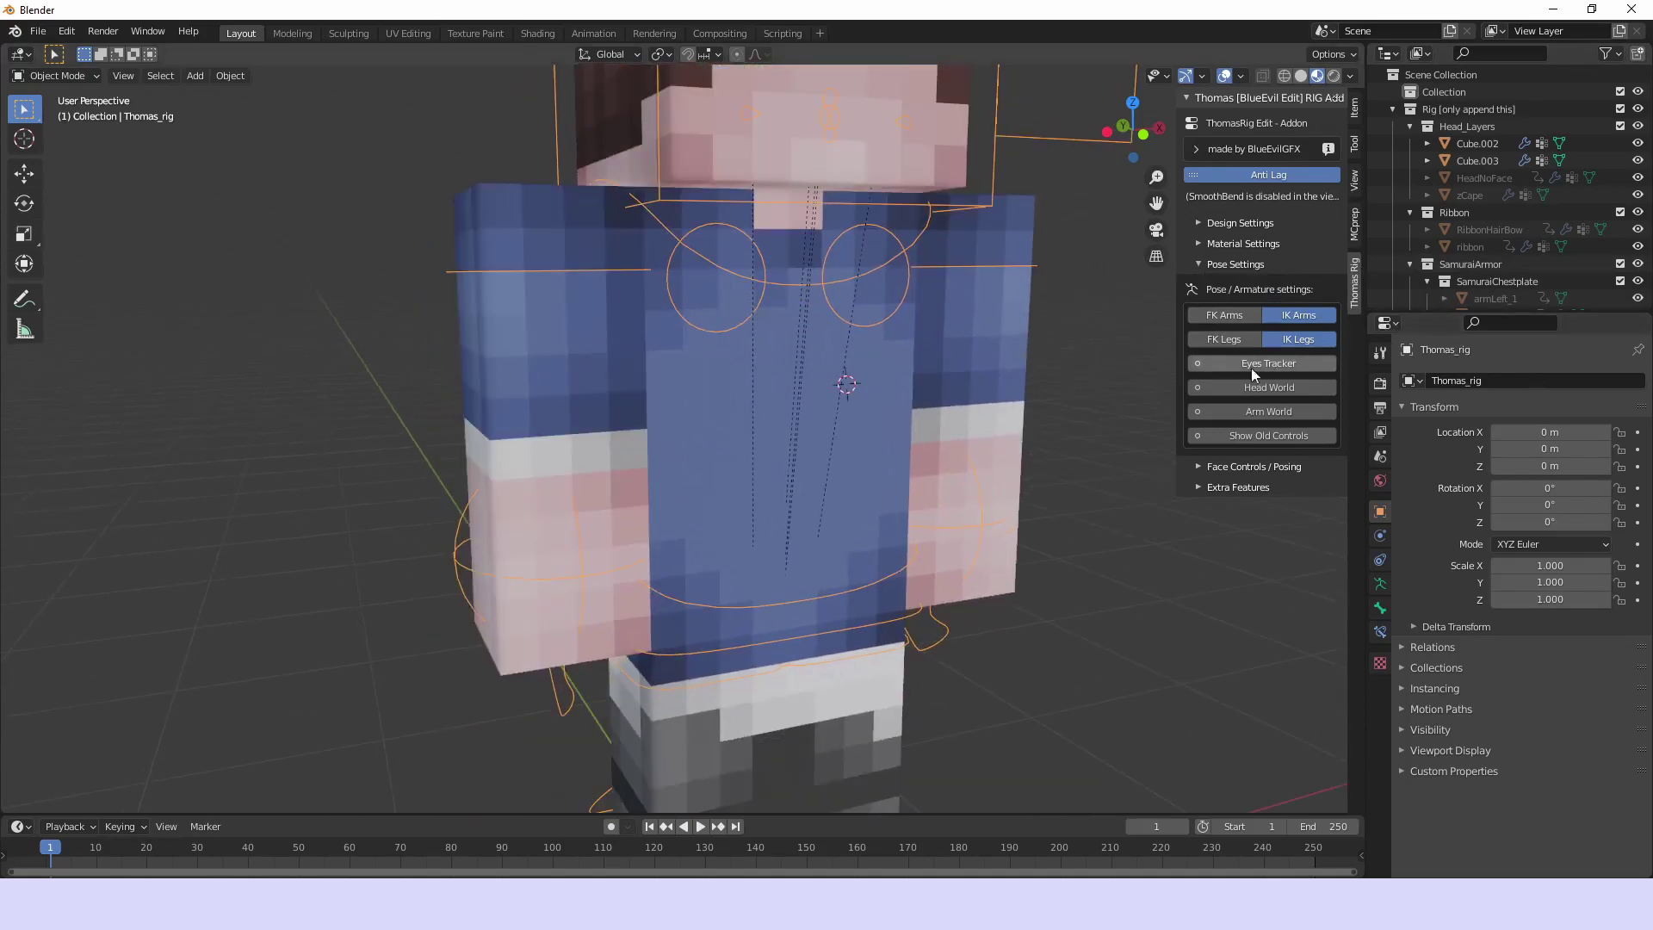
Switch the rig's legs and arms to FK and put the Thomas_rig armature into Pose Mode
left_click(1231, 337)
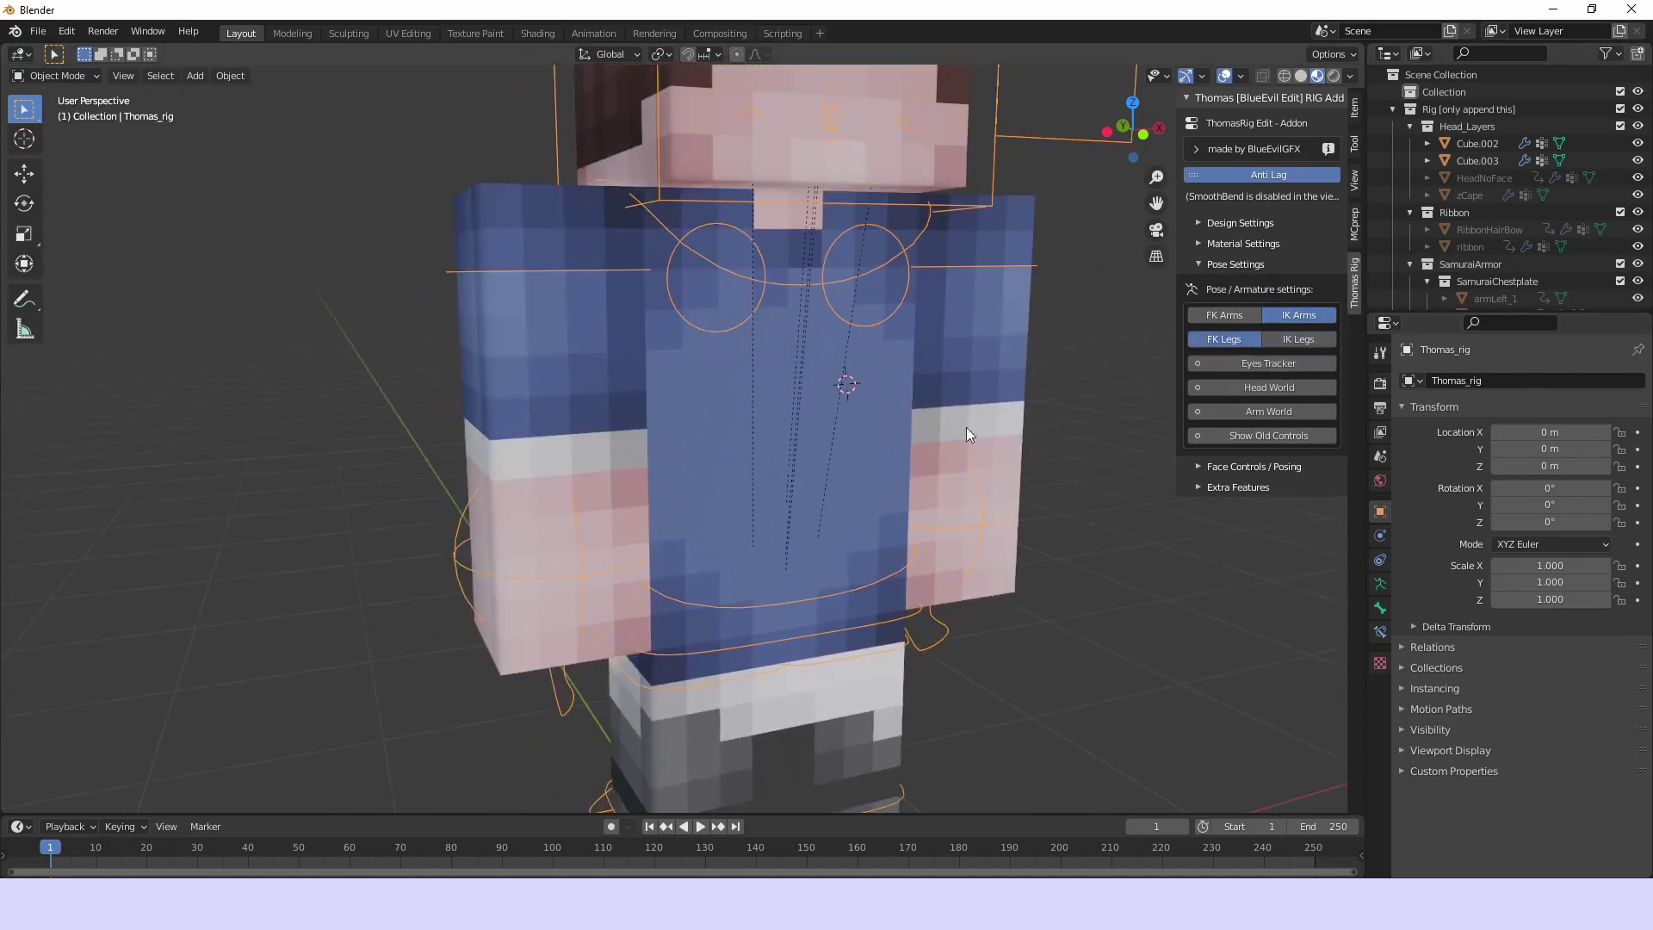
middle_click_drag(965, 427, 914, 309, "shift")
left_click(1244, 319)
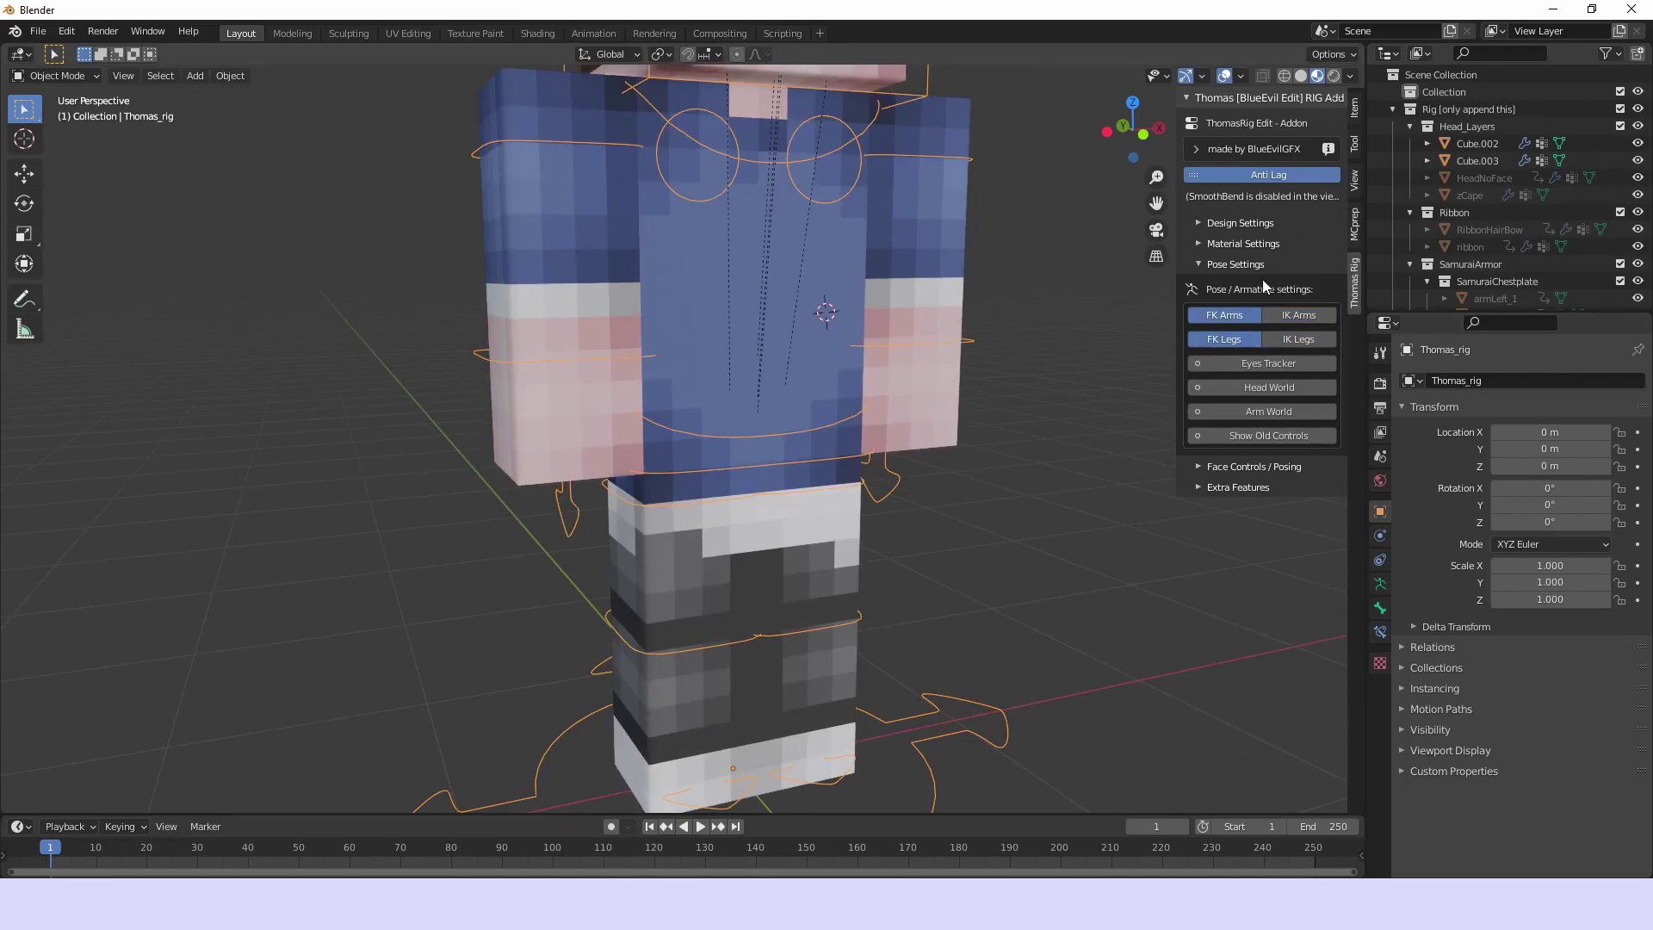
key("Tab")
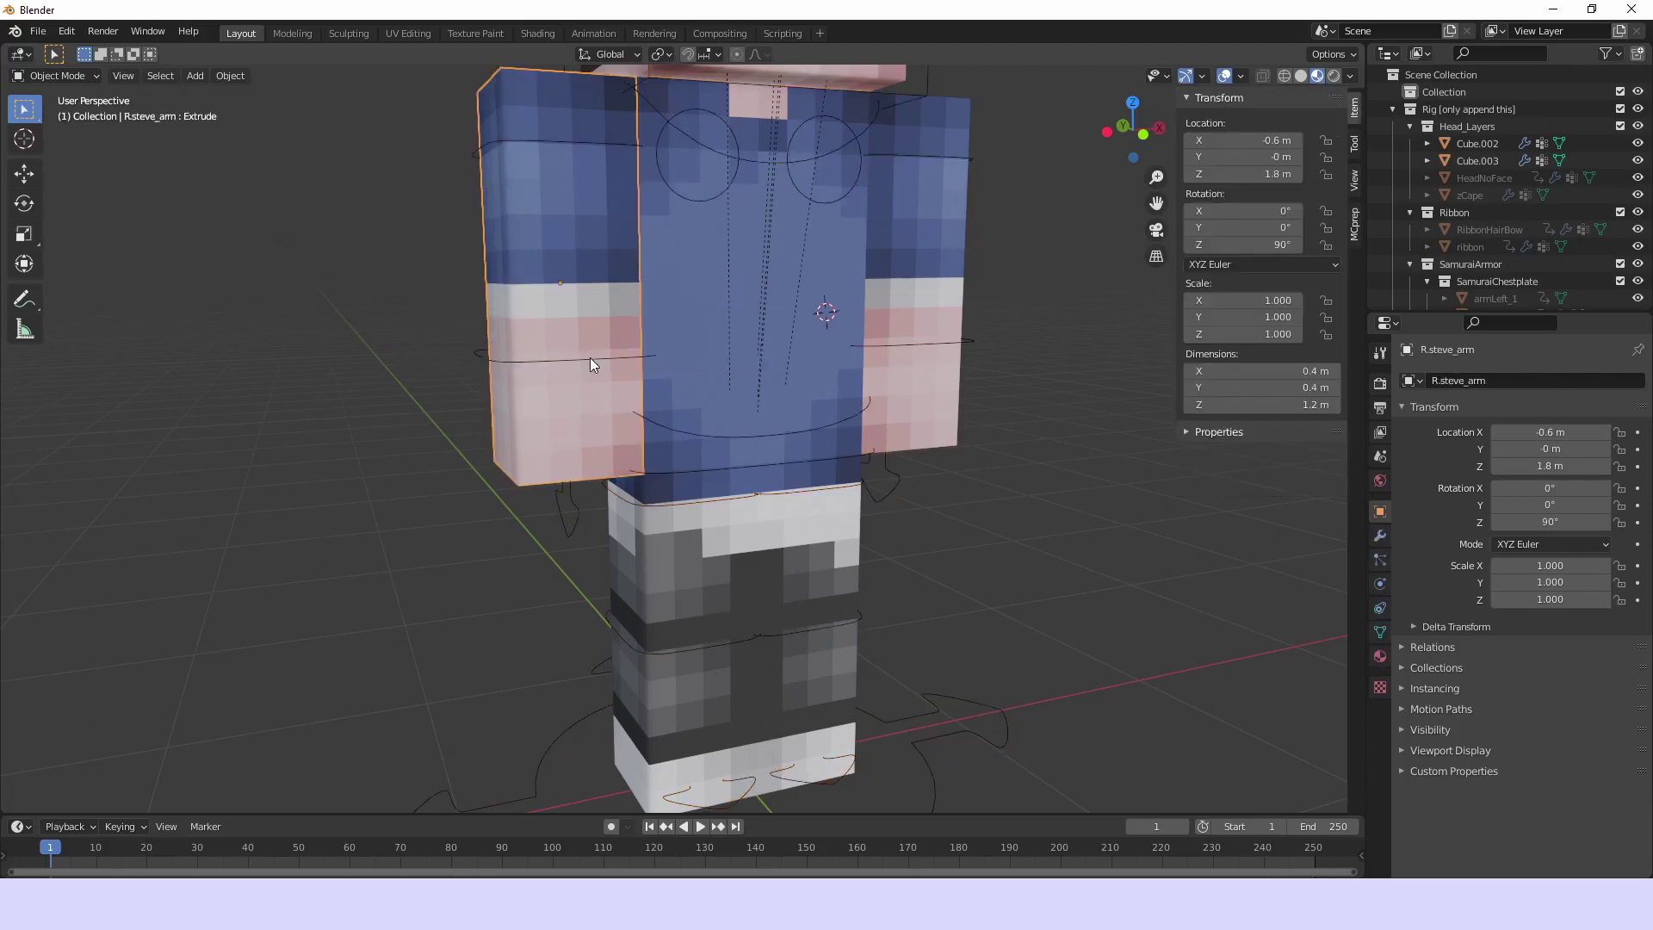
key("ctrl+Tab")
middle_click_drag(694, 441, 722, 493, "shift")
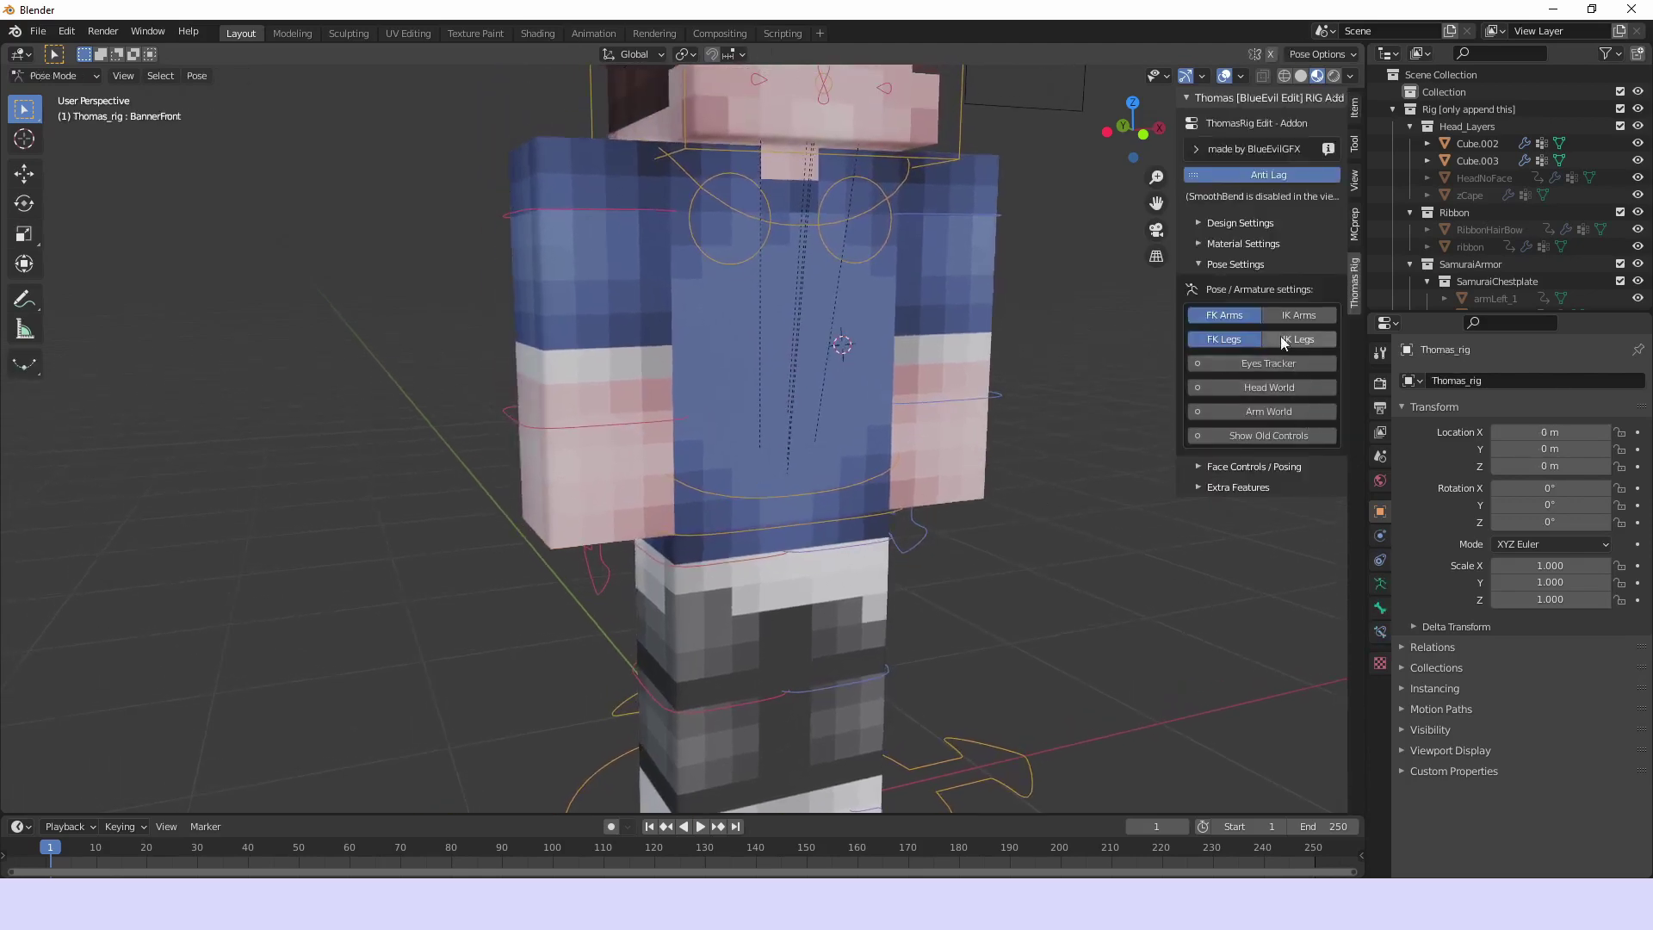
Switch the arms to IK and bend the character's right arm by moving its hand IK control up and outward
left_click(1298, 315)
left_click(624, 442)
key("g")
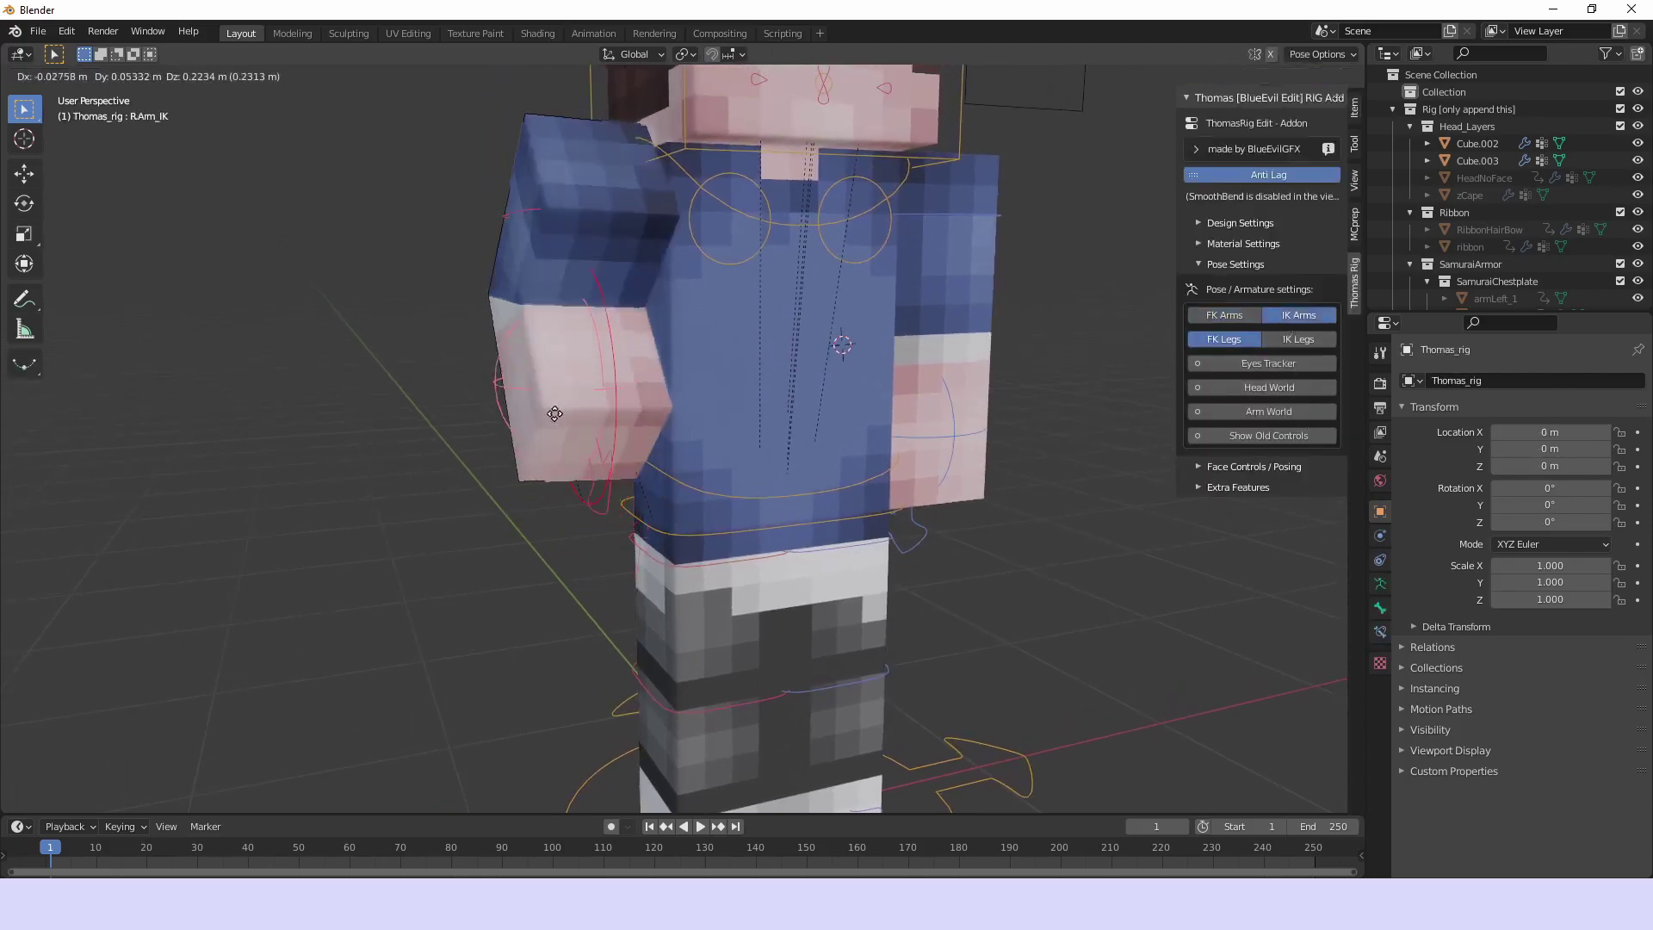
left_click(422, 263)
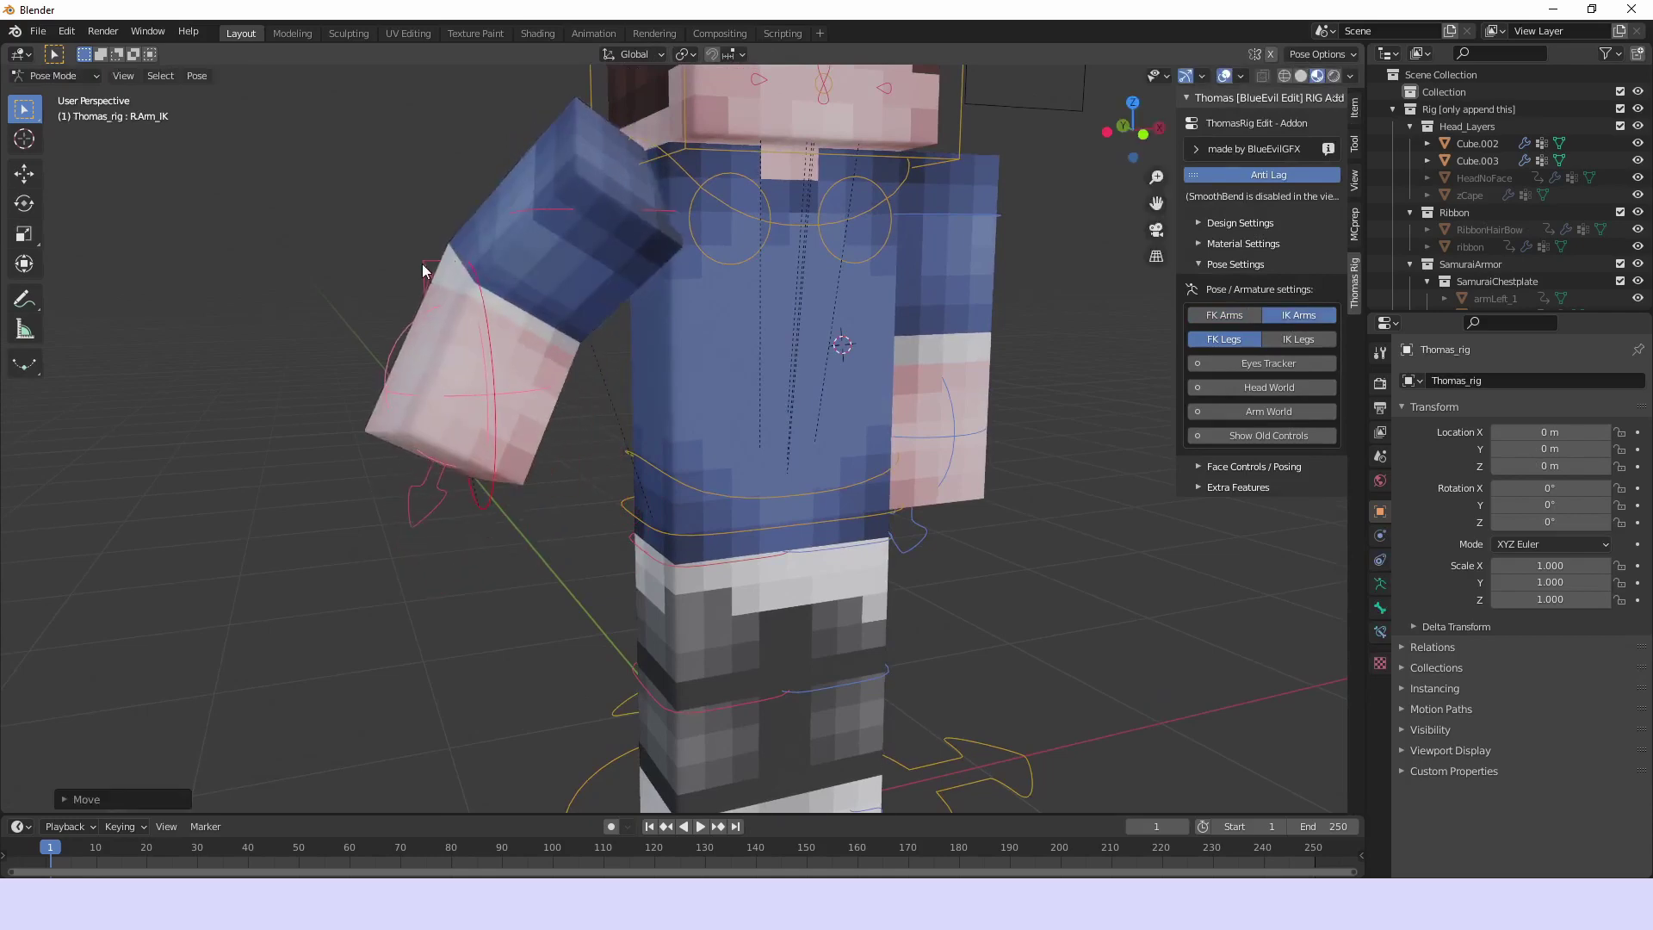
Try moving the IK pole control behind the character's right elbow
middle_click_drag(421, 264, 167, 276)
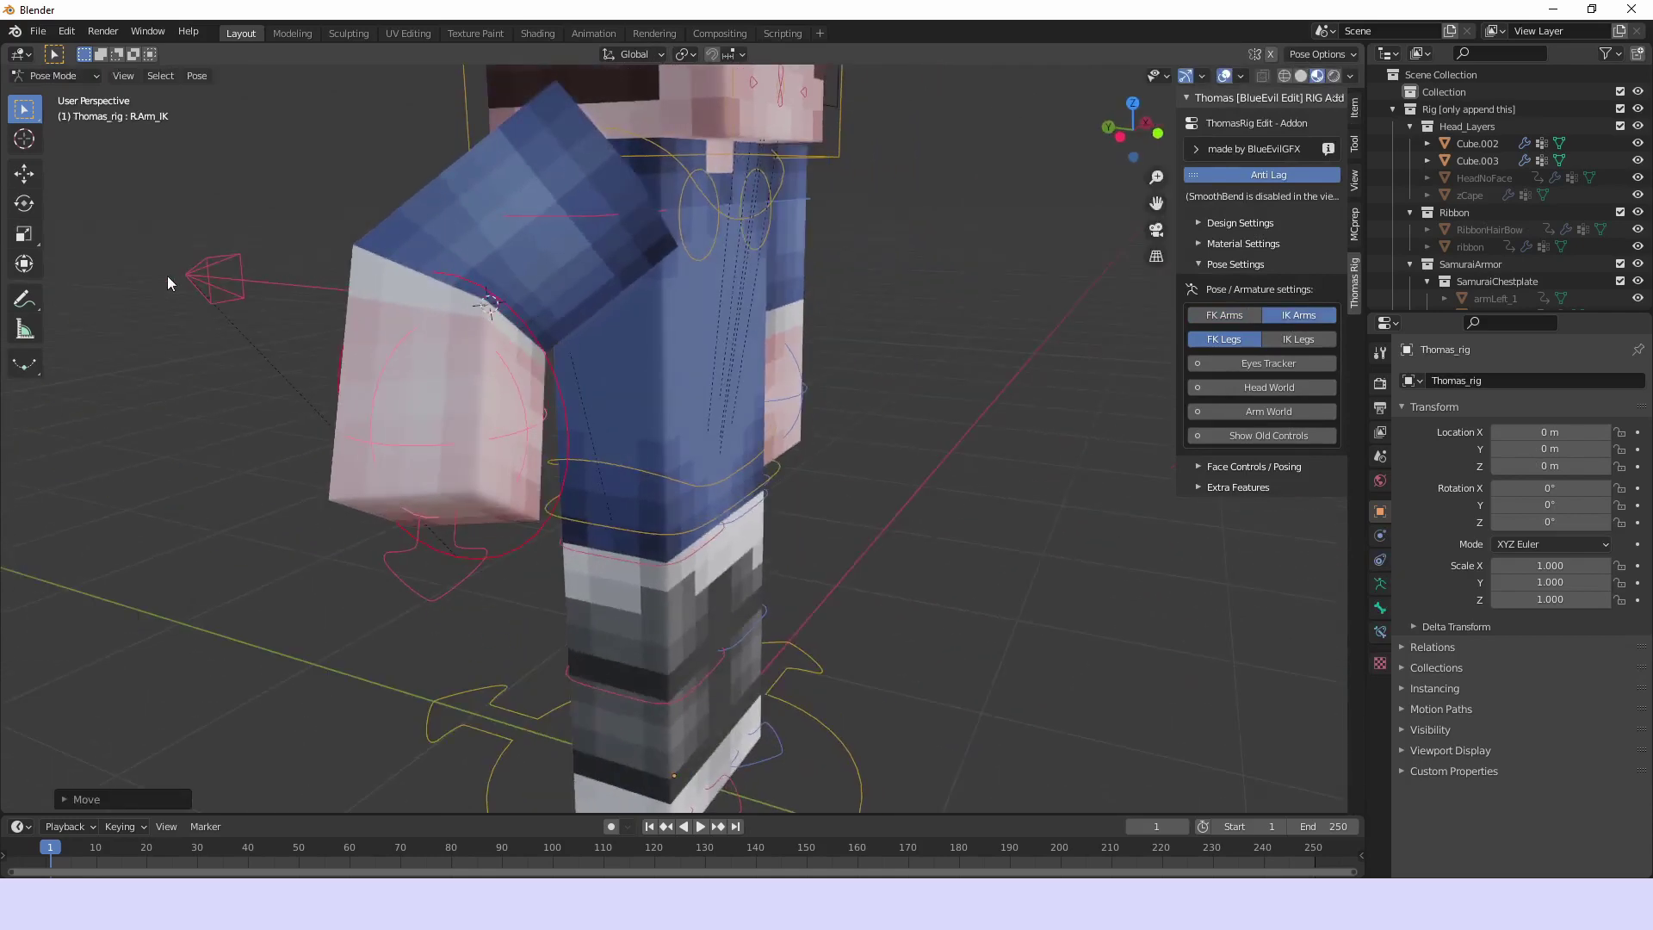
left_click(213, 292)
key("g")
key("Escape")
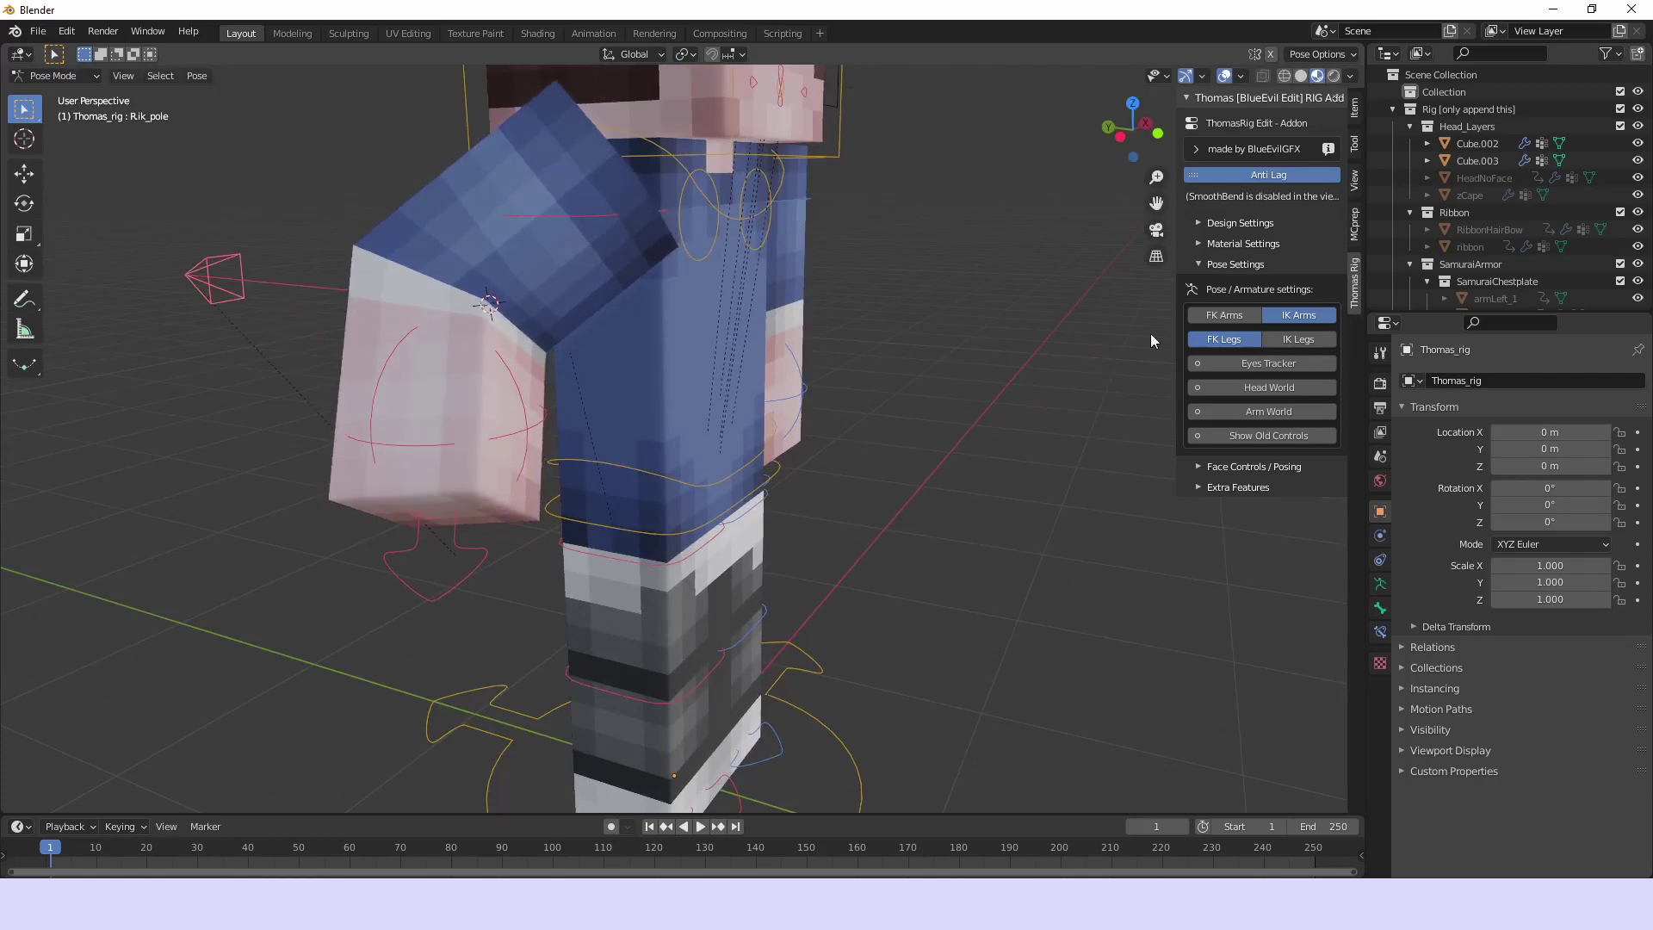
Switch the arms to FK and freely rotate the character's right upper arm and elbow to bend the arm forward
left_click(1238, 315)
middle_click_drag(985, 405, 663, 455)
key("r")
key("r")
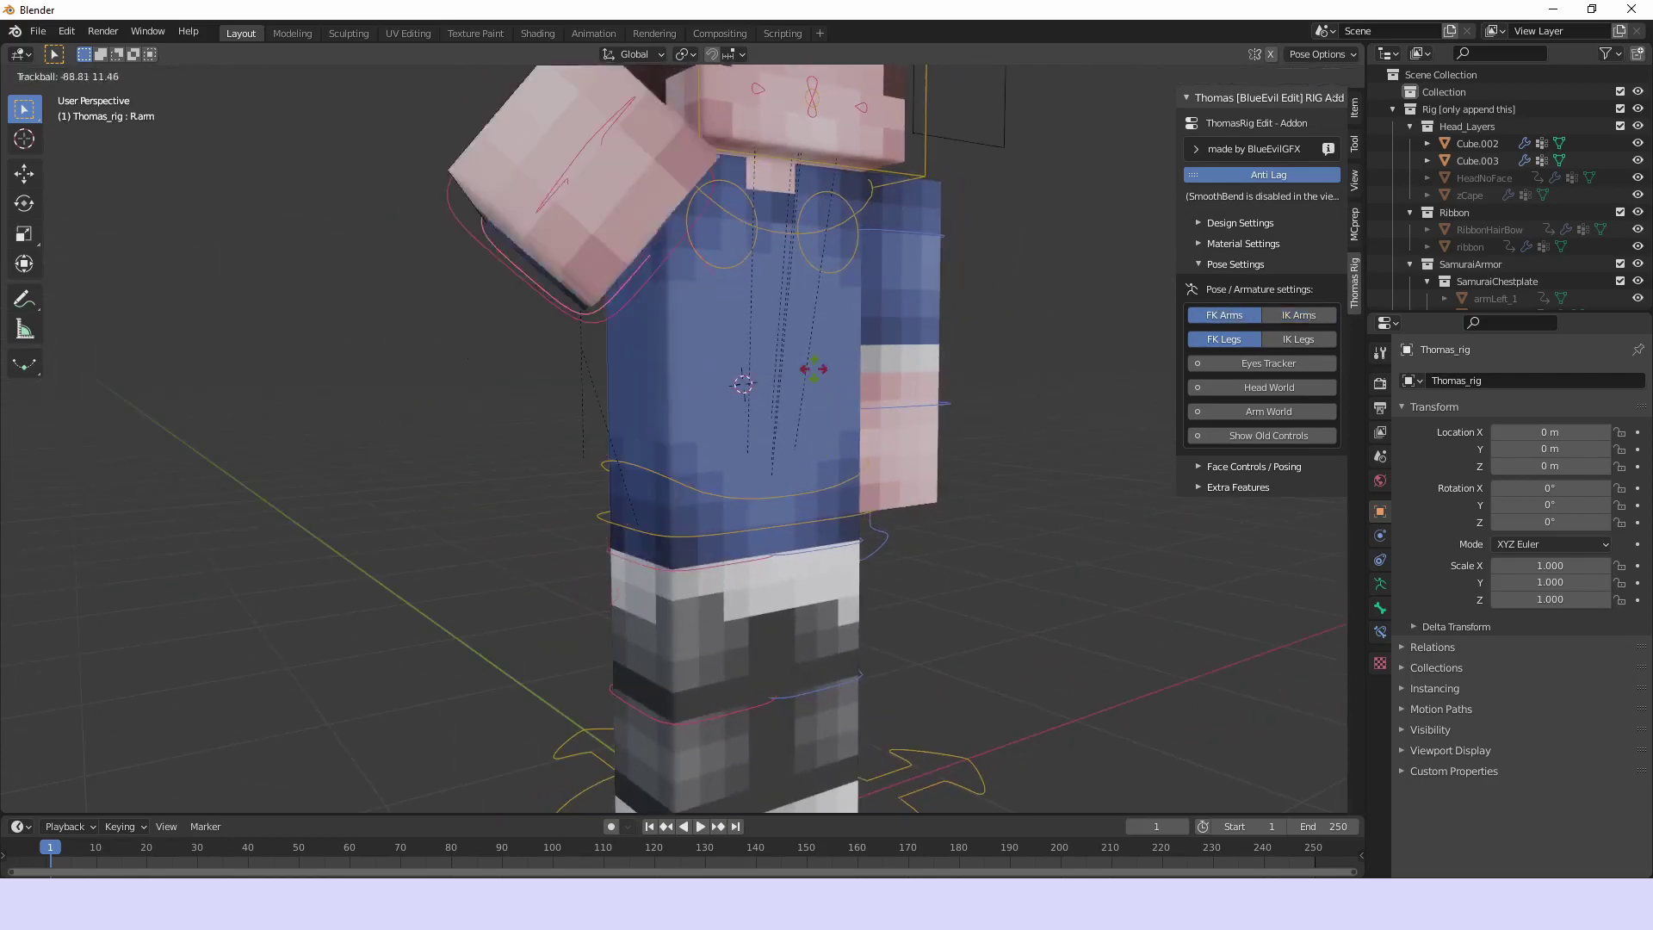
left_click(653, 422)
left_click(552, 370)
key("r")
key("r")
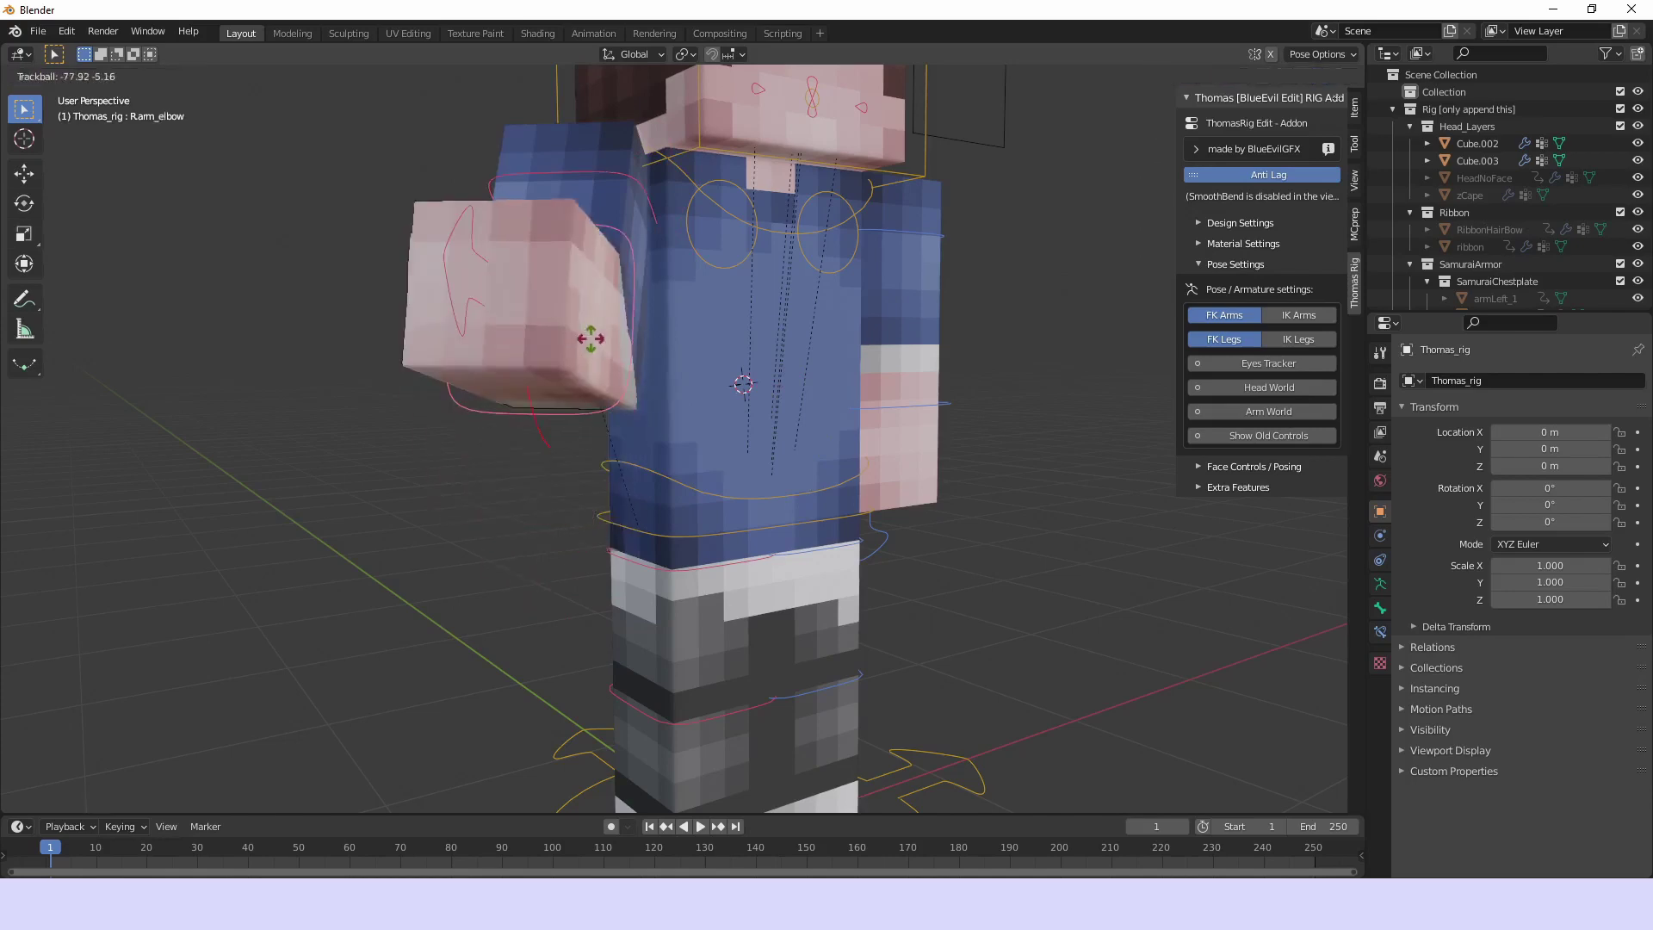
left_click(594, 334)
Try rotating the right forearm further at the elbow as seen from the character's side
middle_click_drag(681, 362, 946, 453)
key("r")
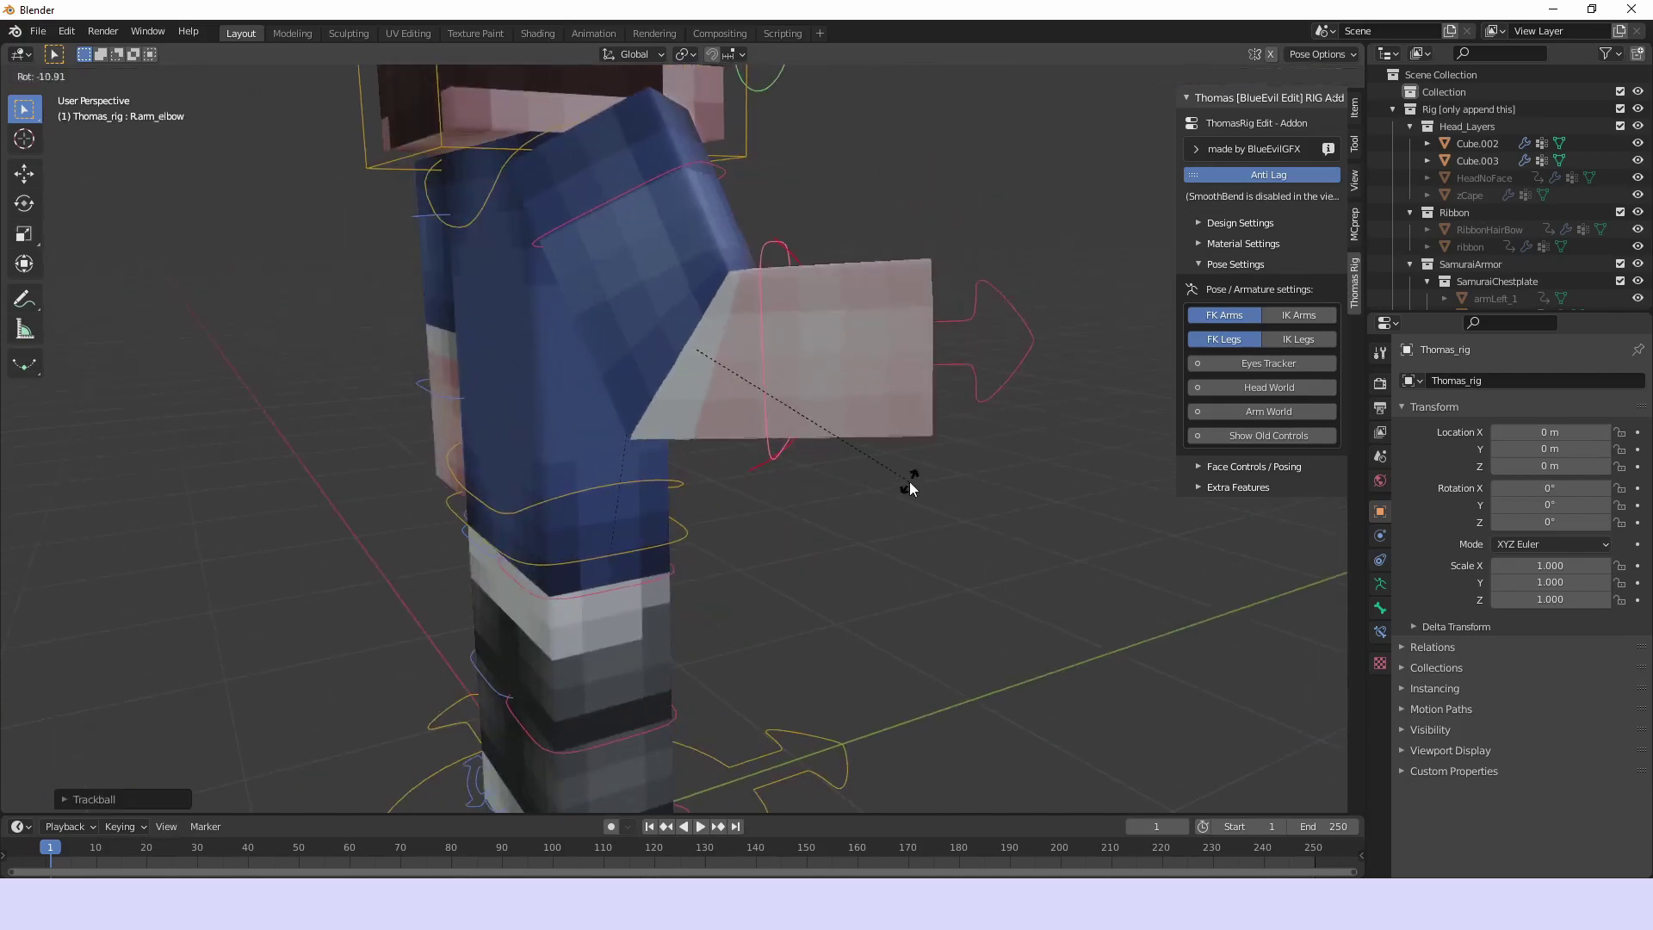
left_click(907, 482)
key("F3")
key("Escape")
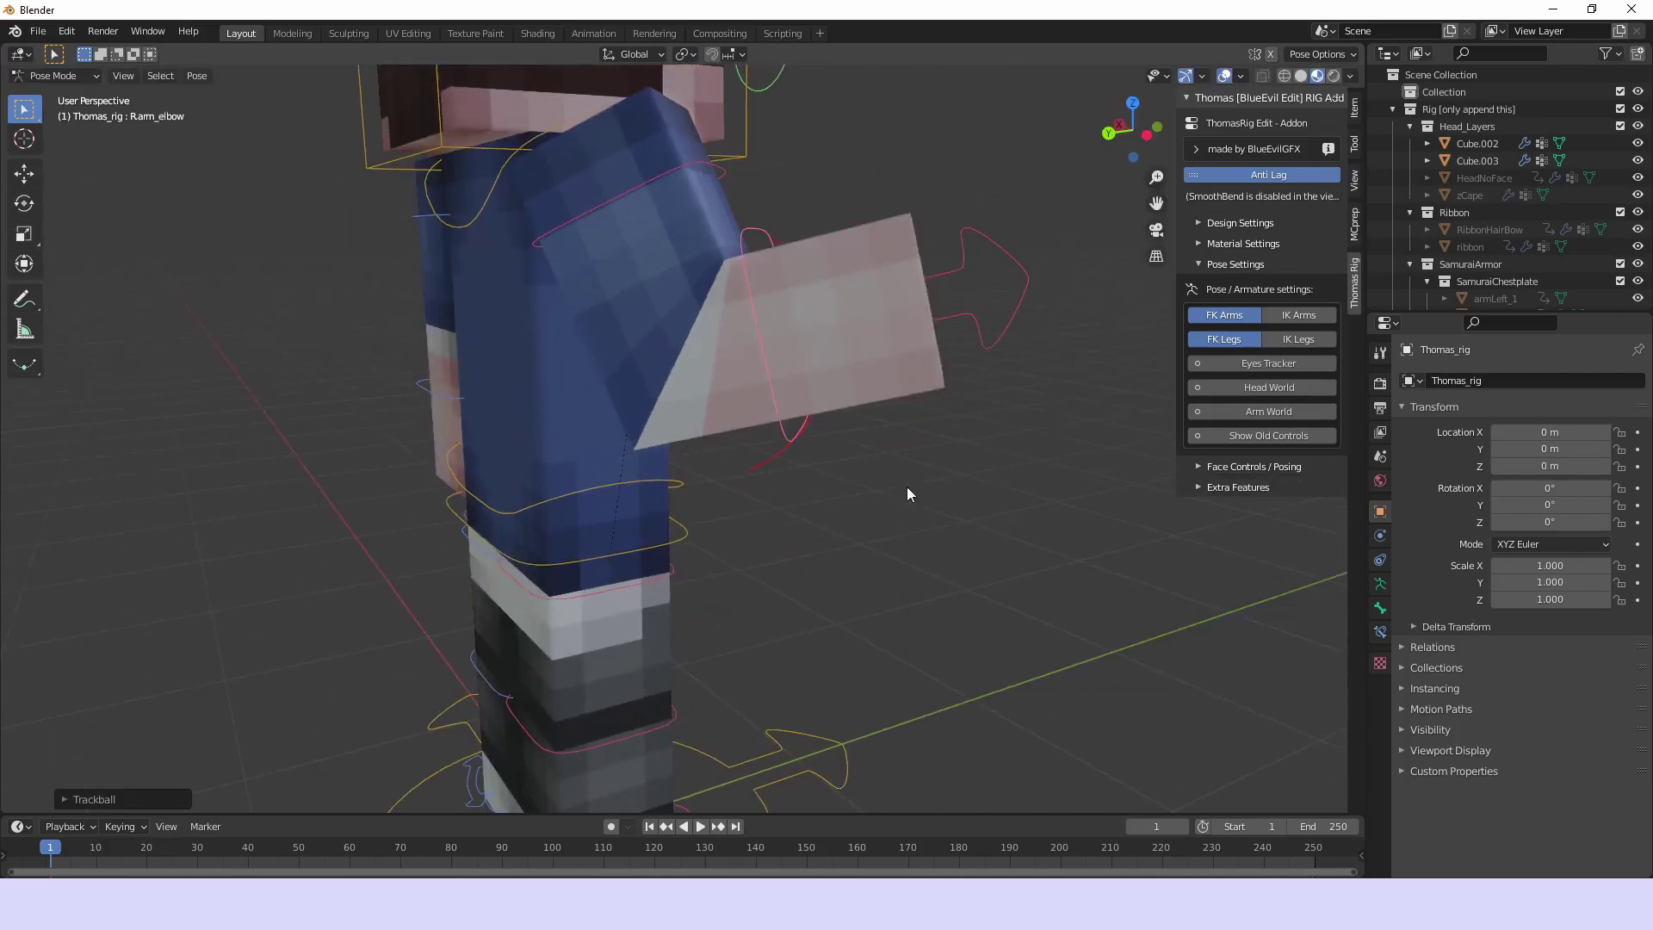
Undo the right arm's pose changes and set the arms back to IK
key("ctrl+z")
key("ctrl+z")
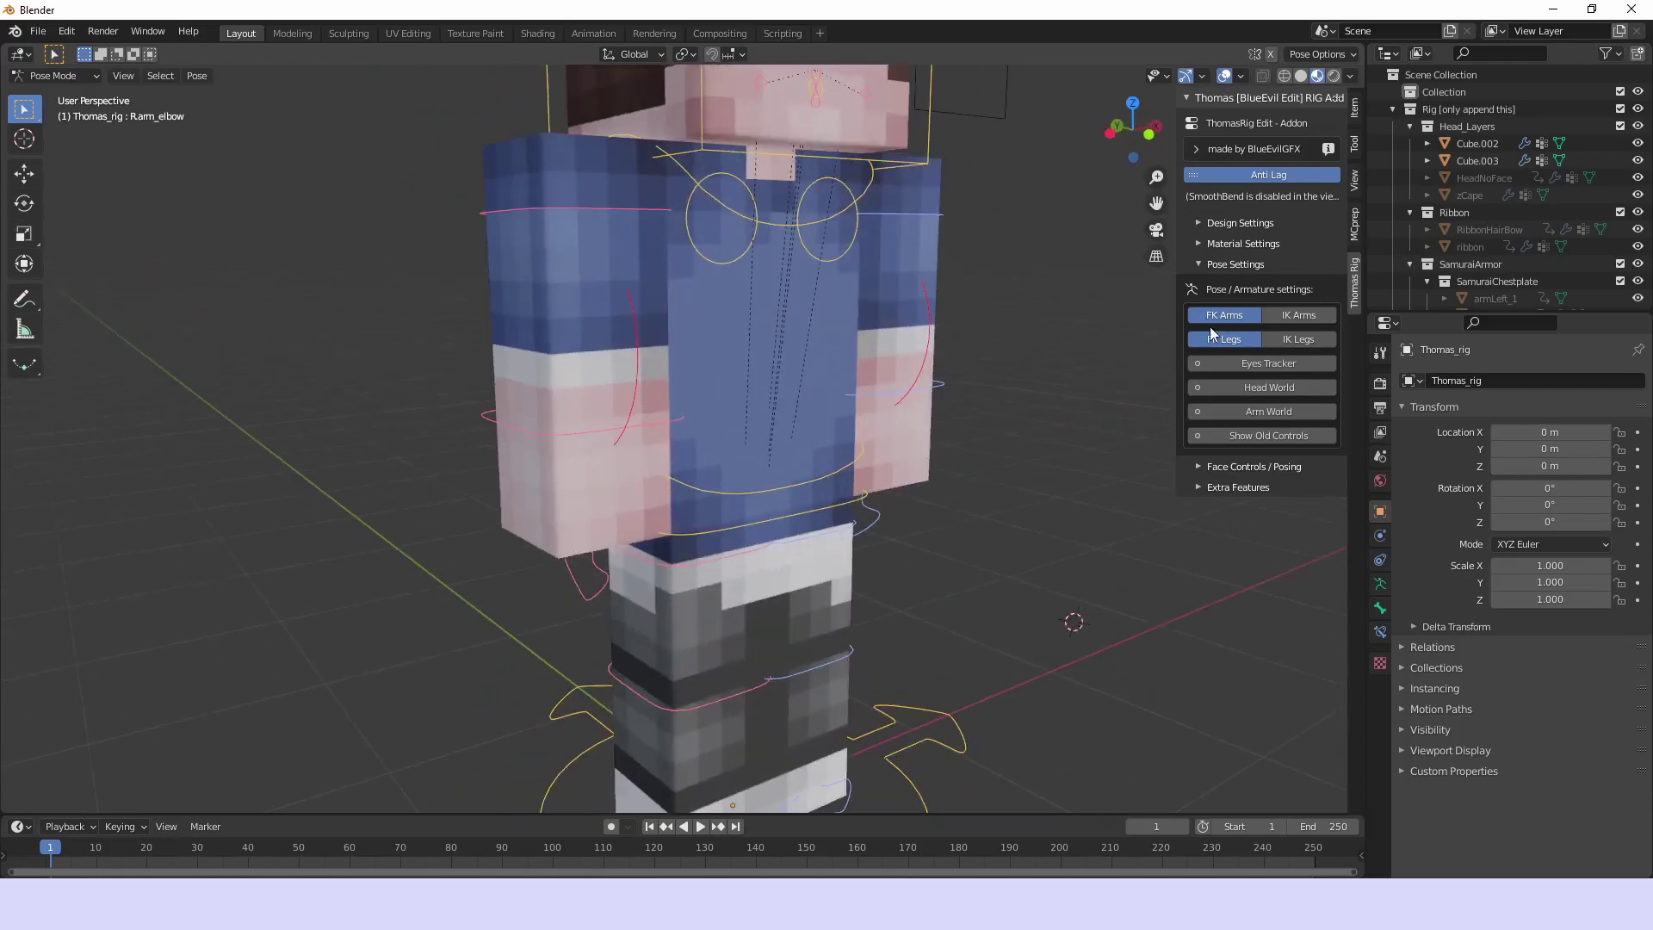
left_click(1297, 316)
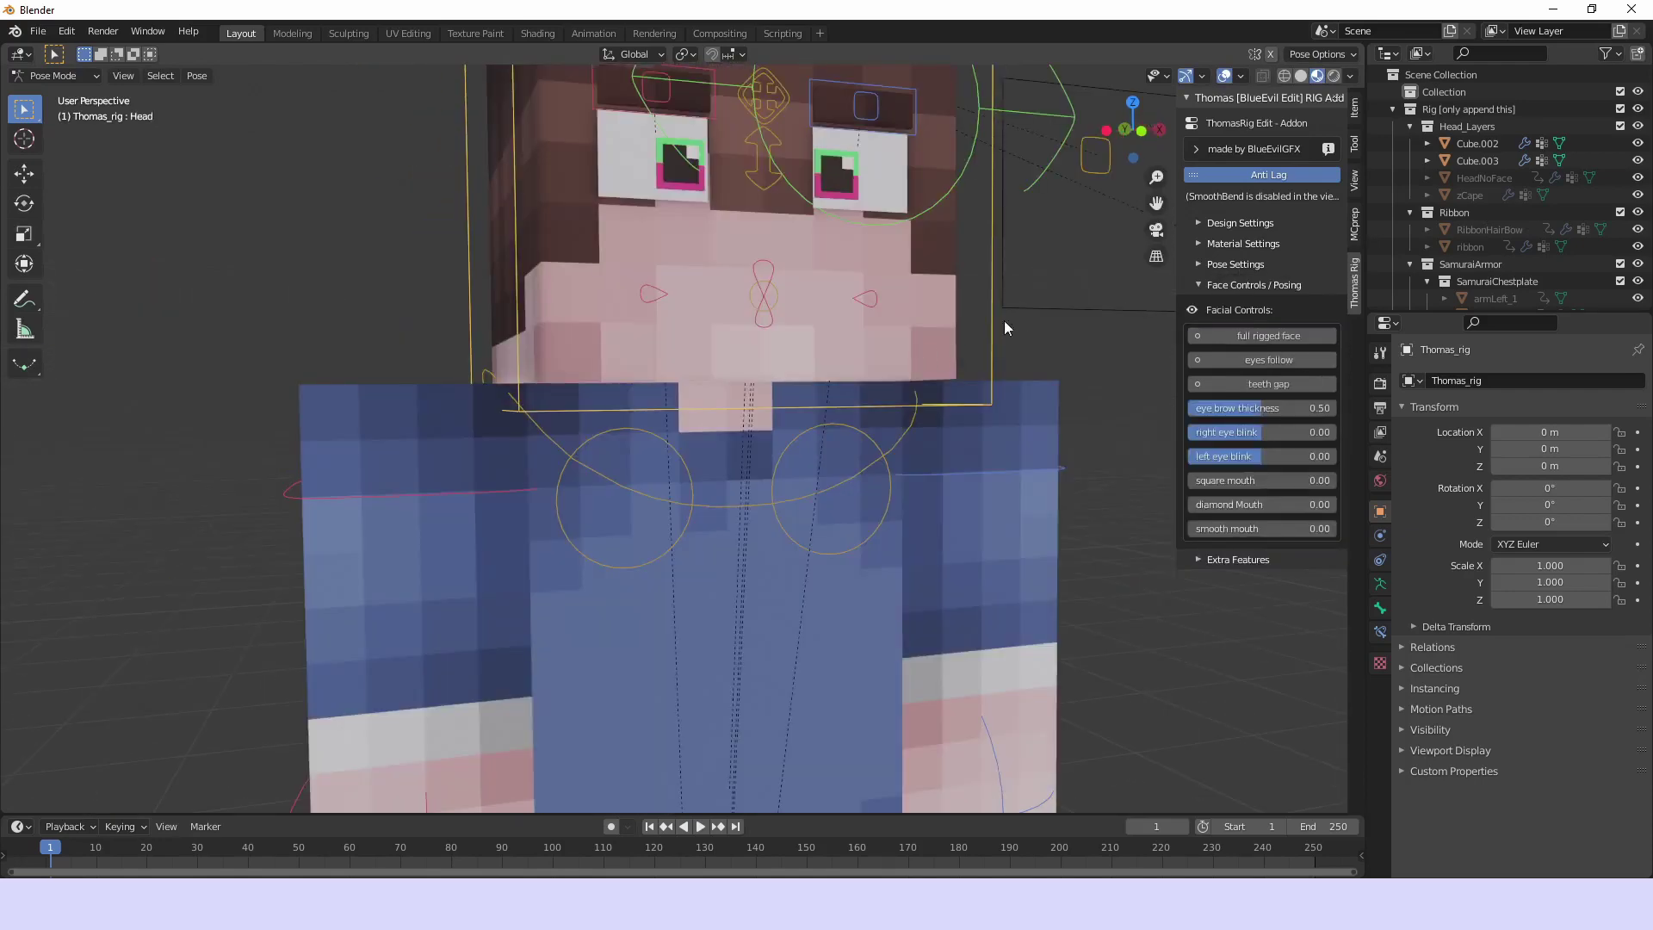
Turn on the full rigged face option in the facial controls
middle_click_drag(1005, 321, 1086, 324)
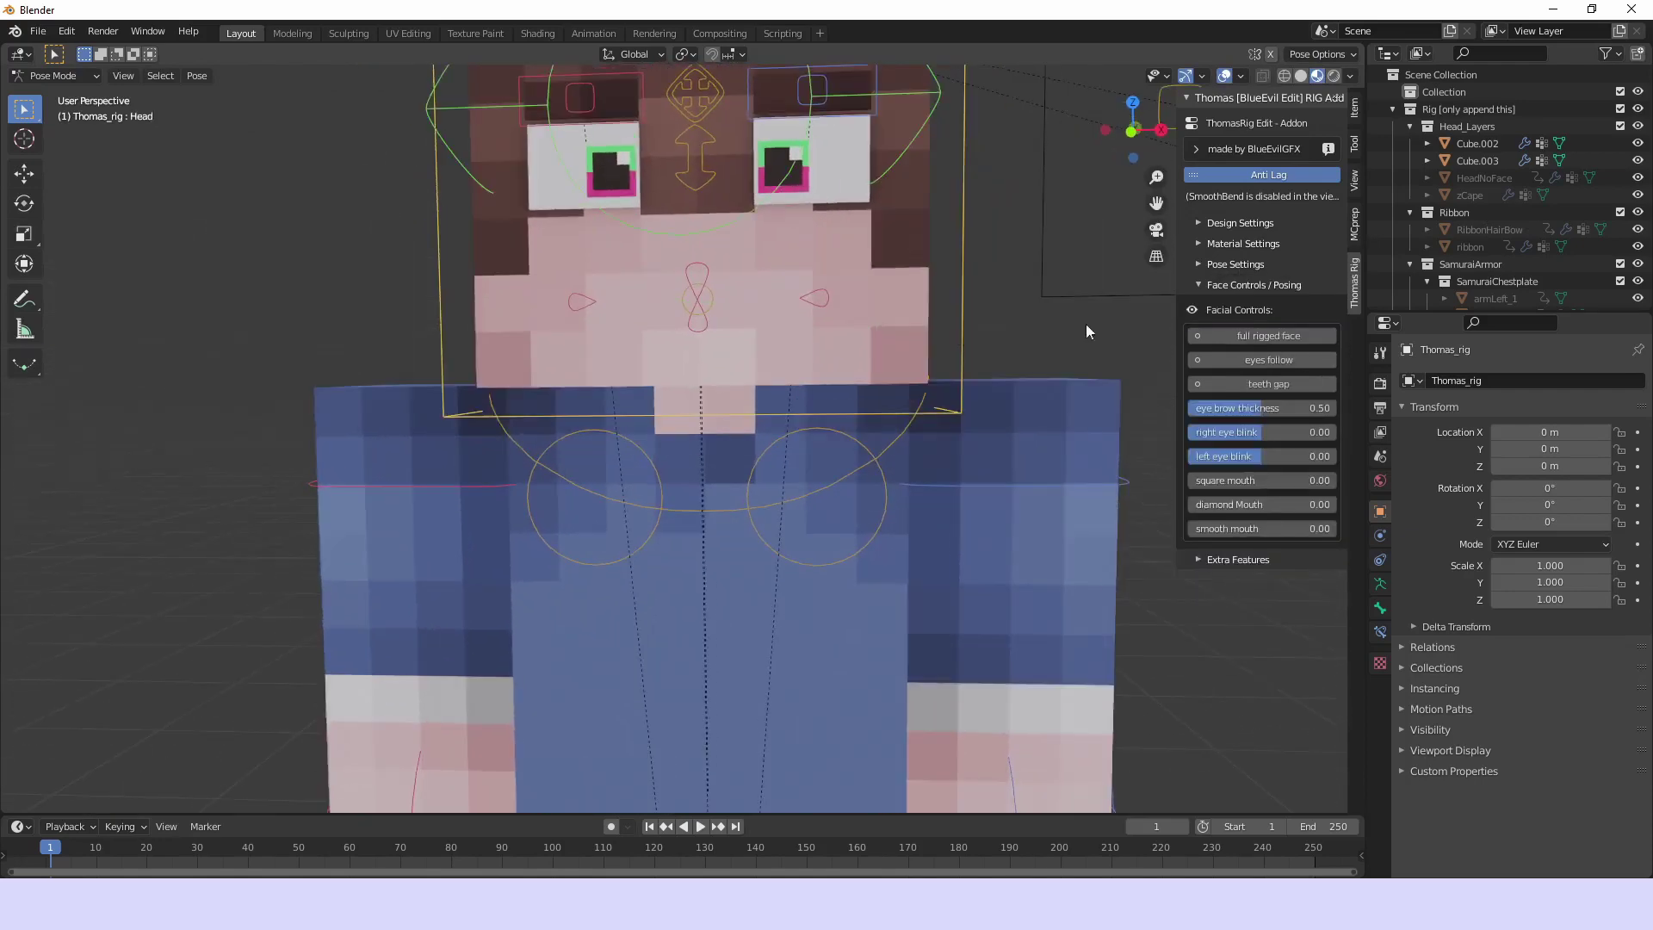
middle_click_drag(927, 436, 990, 414)
left_click(1269, 336)
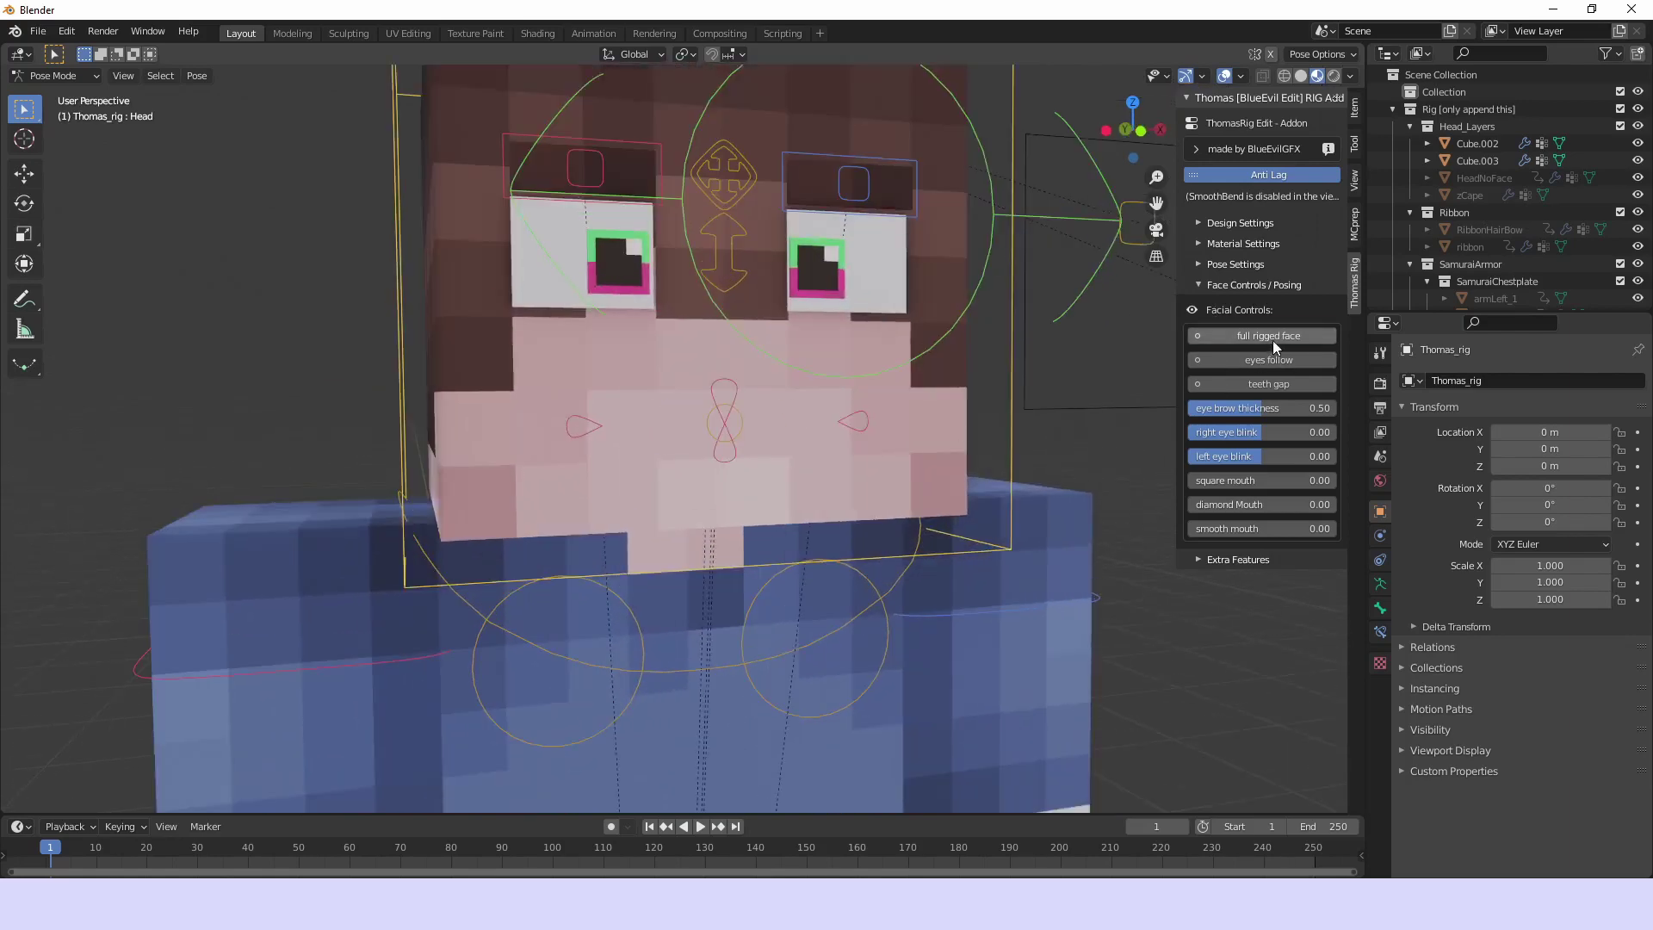
middle_click_drag(732, 376, 701, 418, "shift")
middle_click_drag(636, 376, 589, 448)
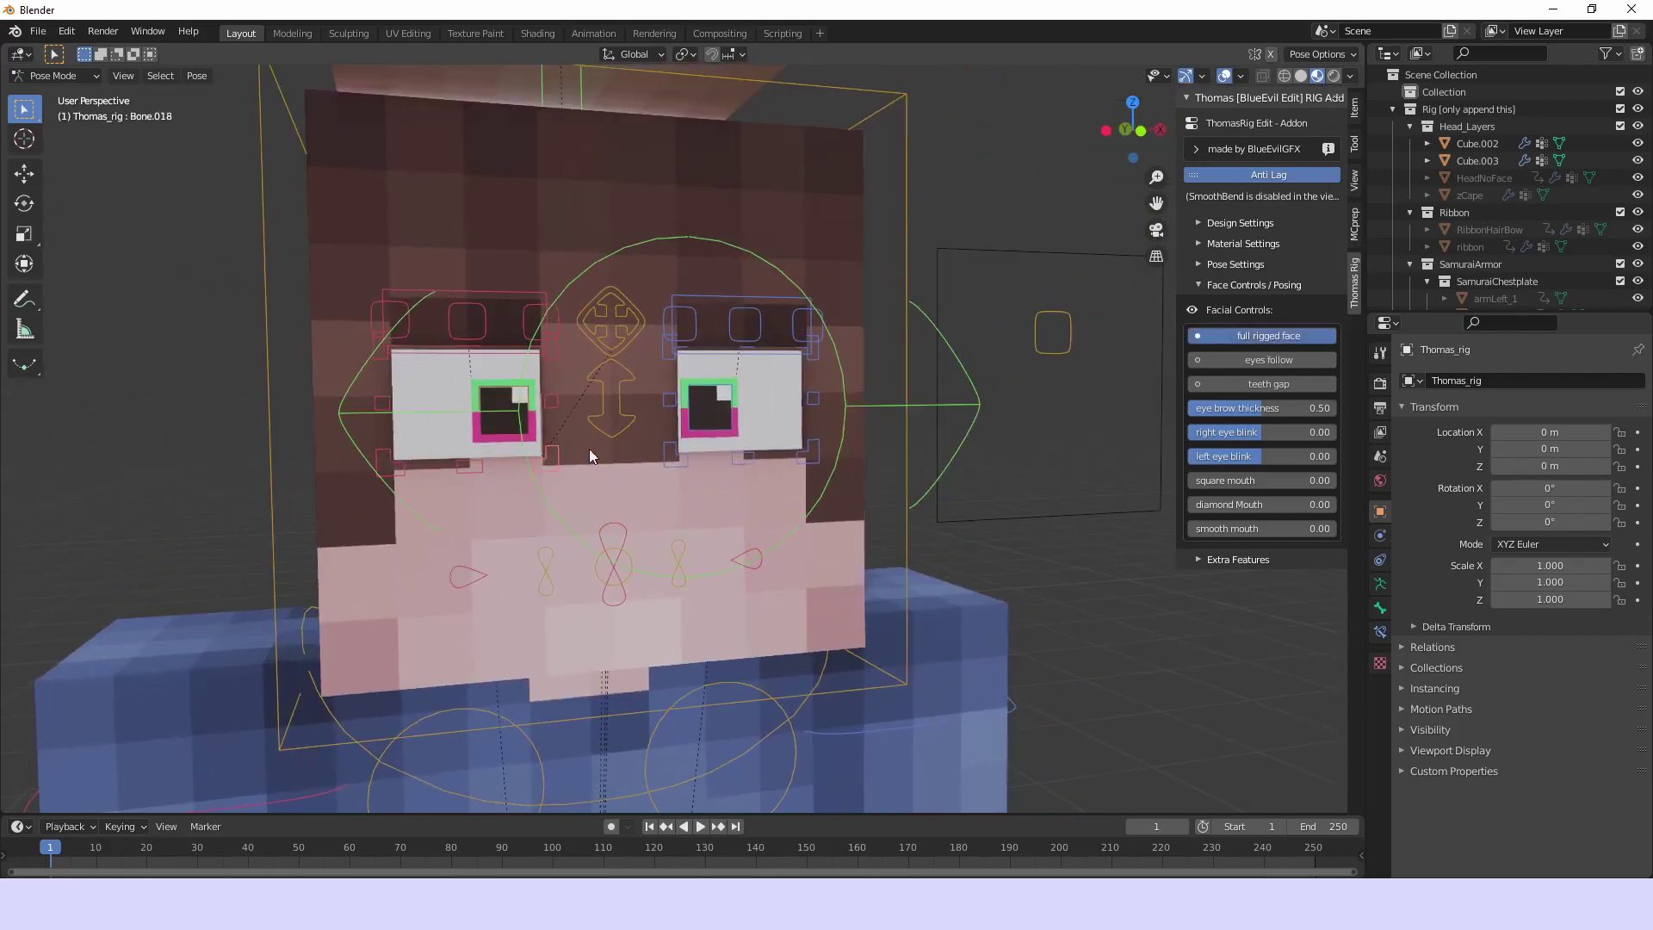
Try moving the lower corner and lower middle controls of the character's right eye
left_click(555, 458)
key("g")
right_click(642, 477)
scroll(587, 503, "down", 3)
scroll(738, 469, "up", 5)
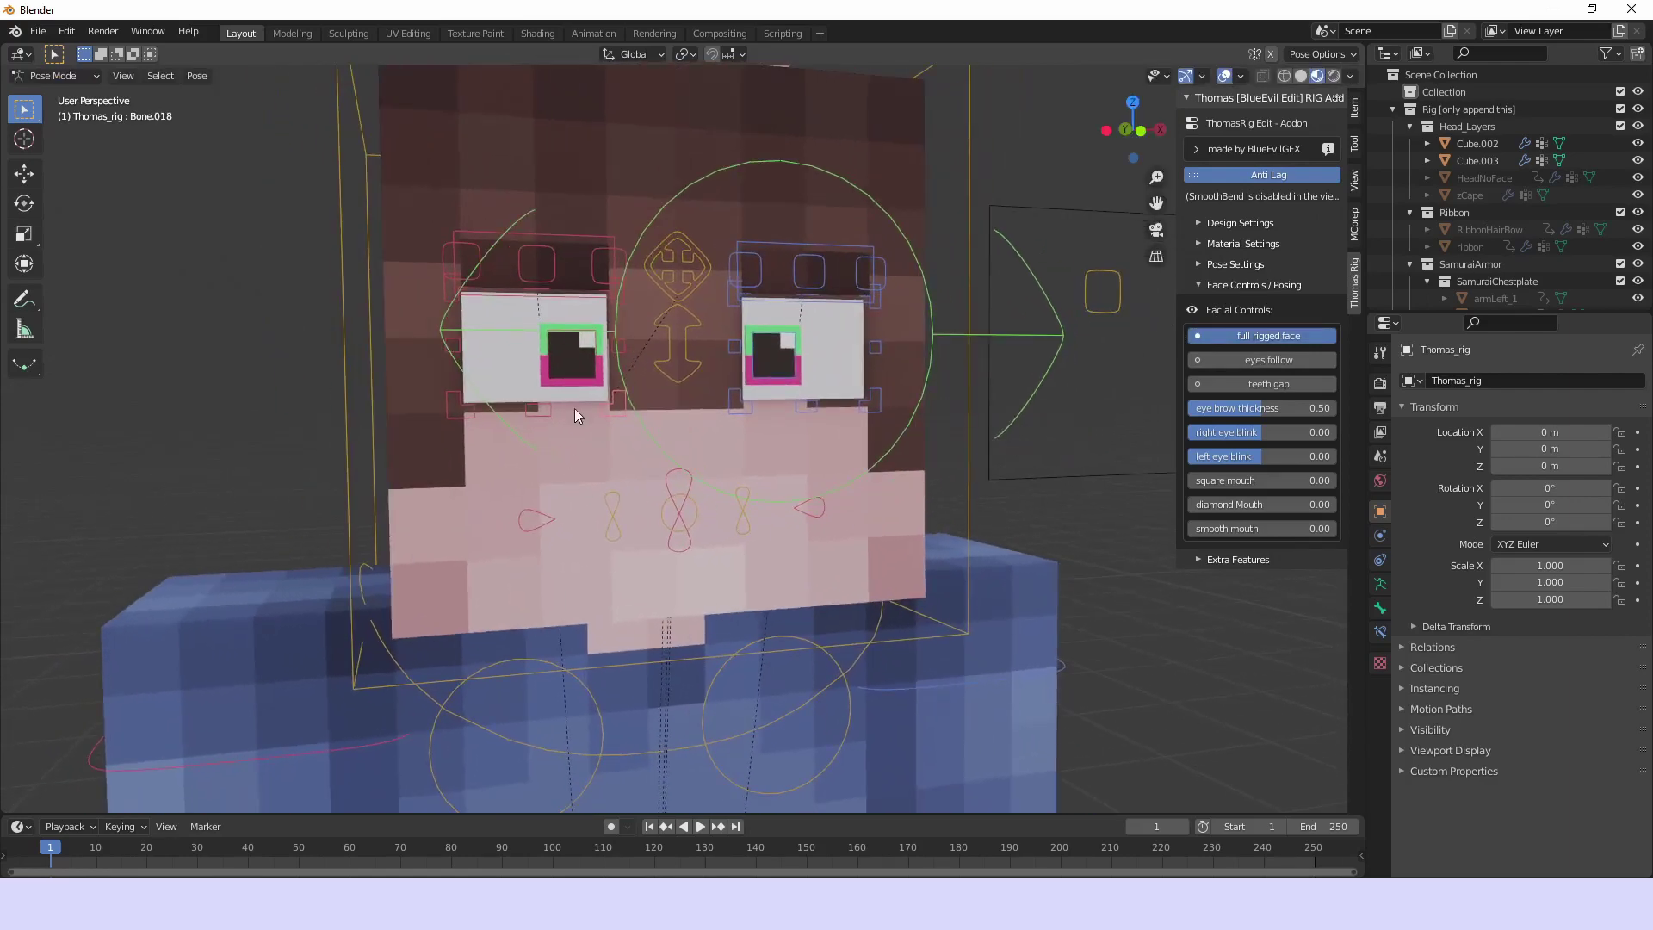
key("g")
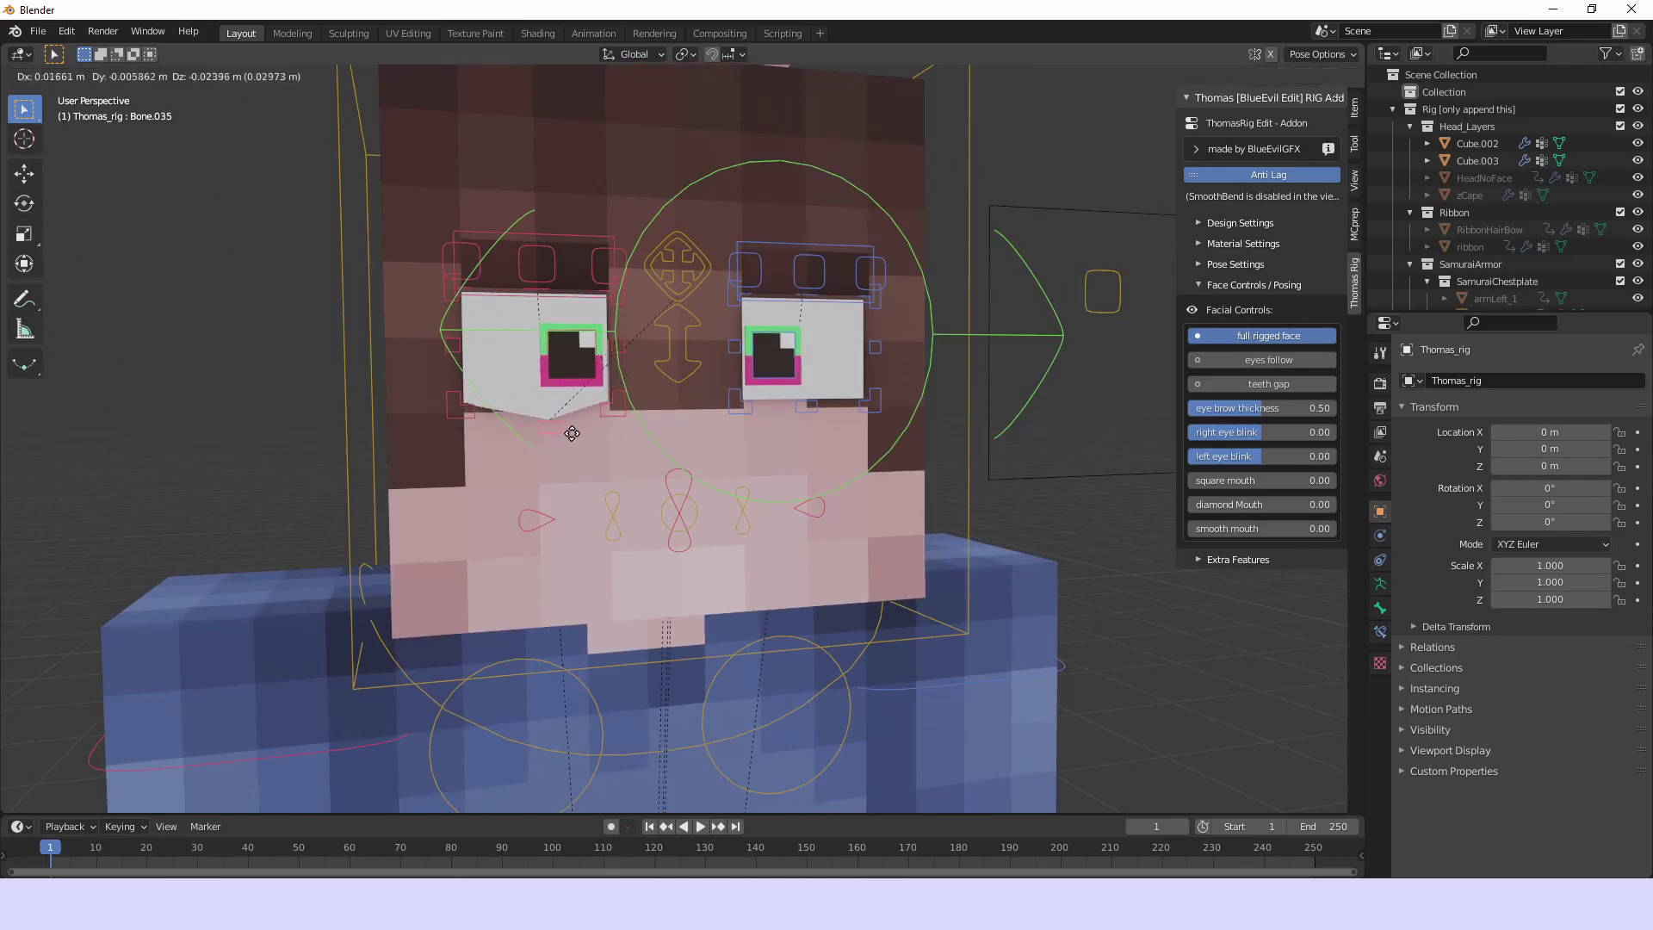
right_click(573, 428)
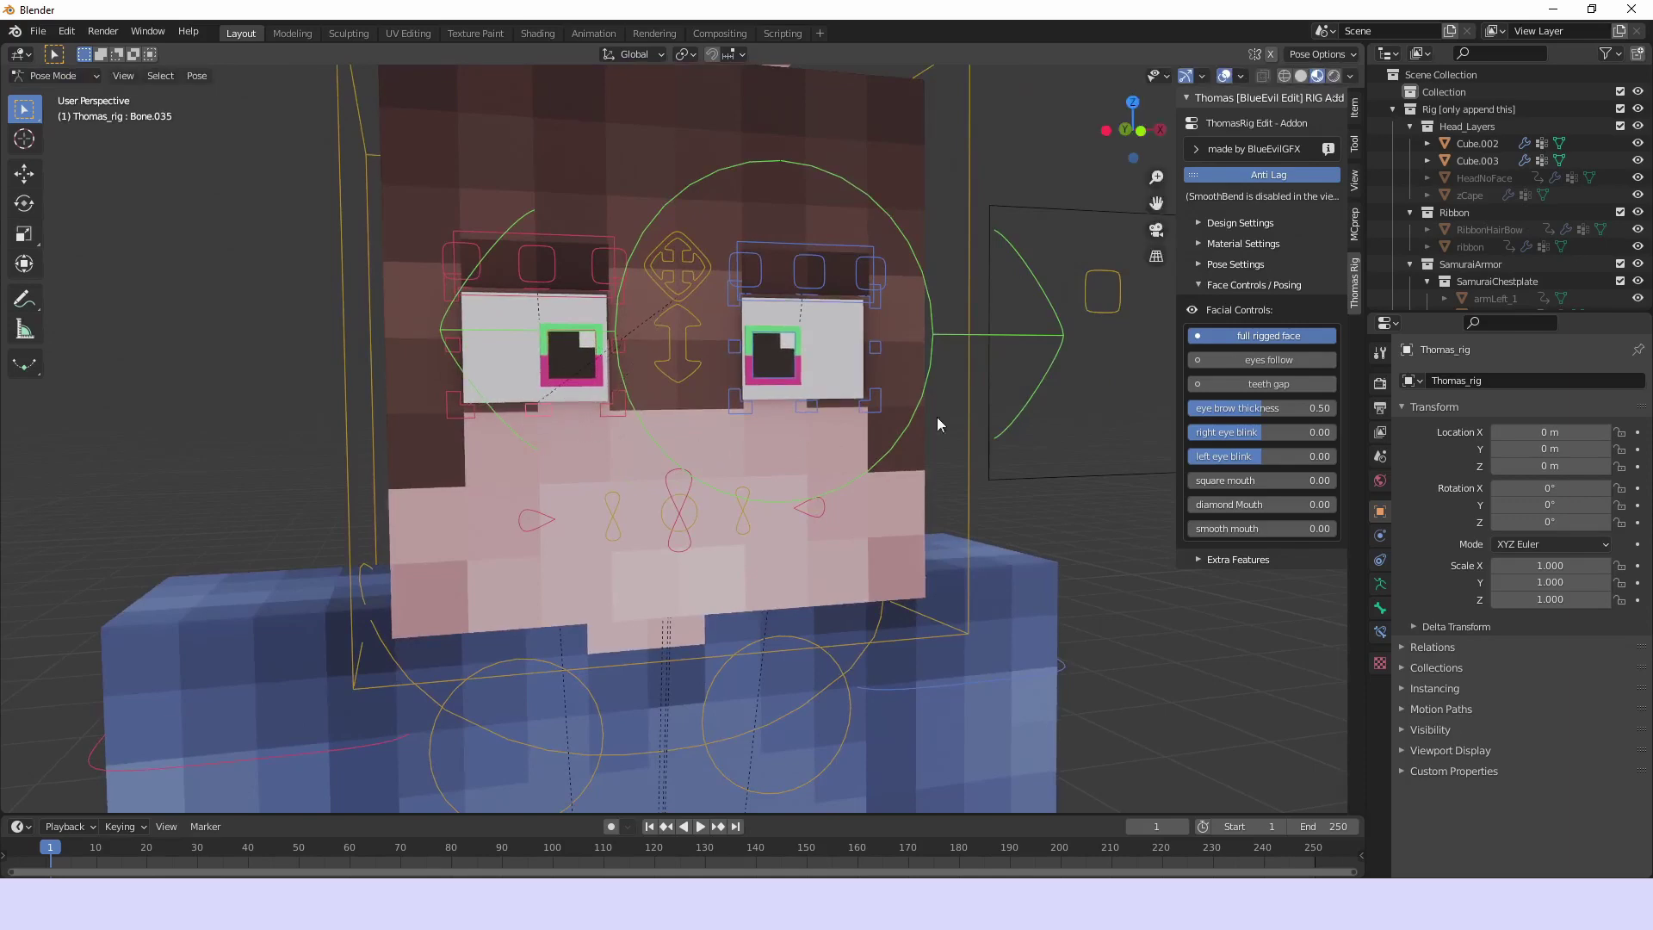
Try the eyes follow option by moving the pupils controller, and turn off both eyes follow and full rigged face
left_click(1244, 362)
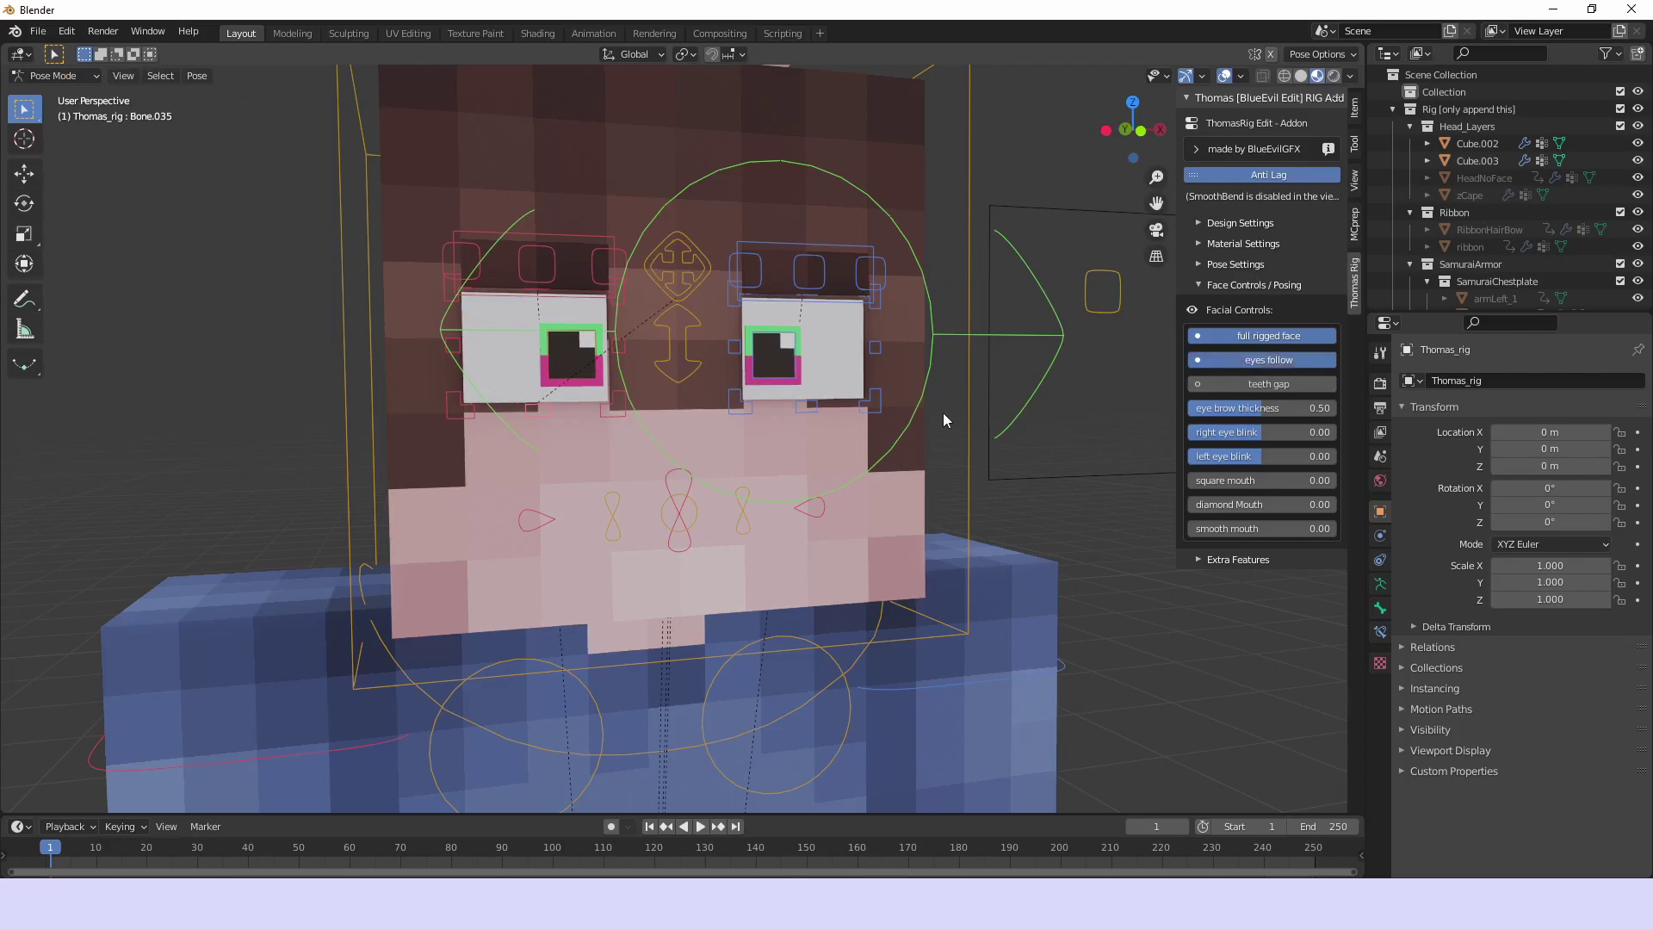
left_click(921, 408)
key("g")
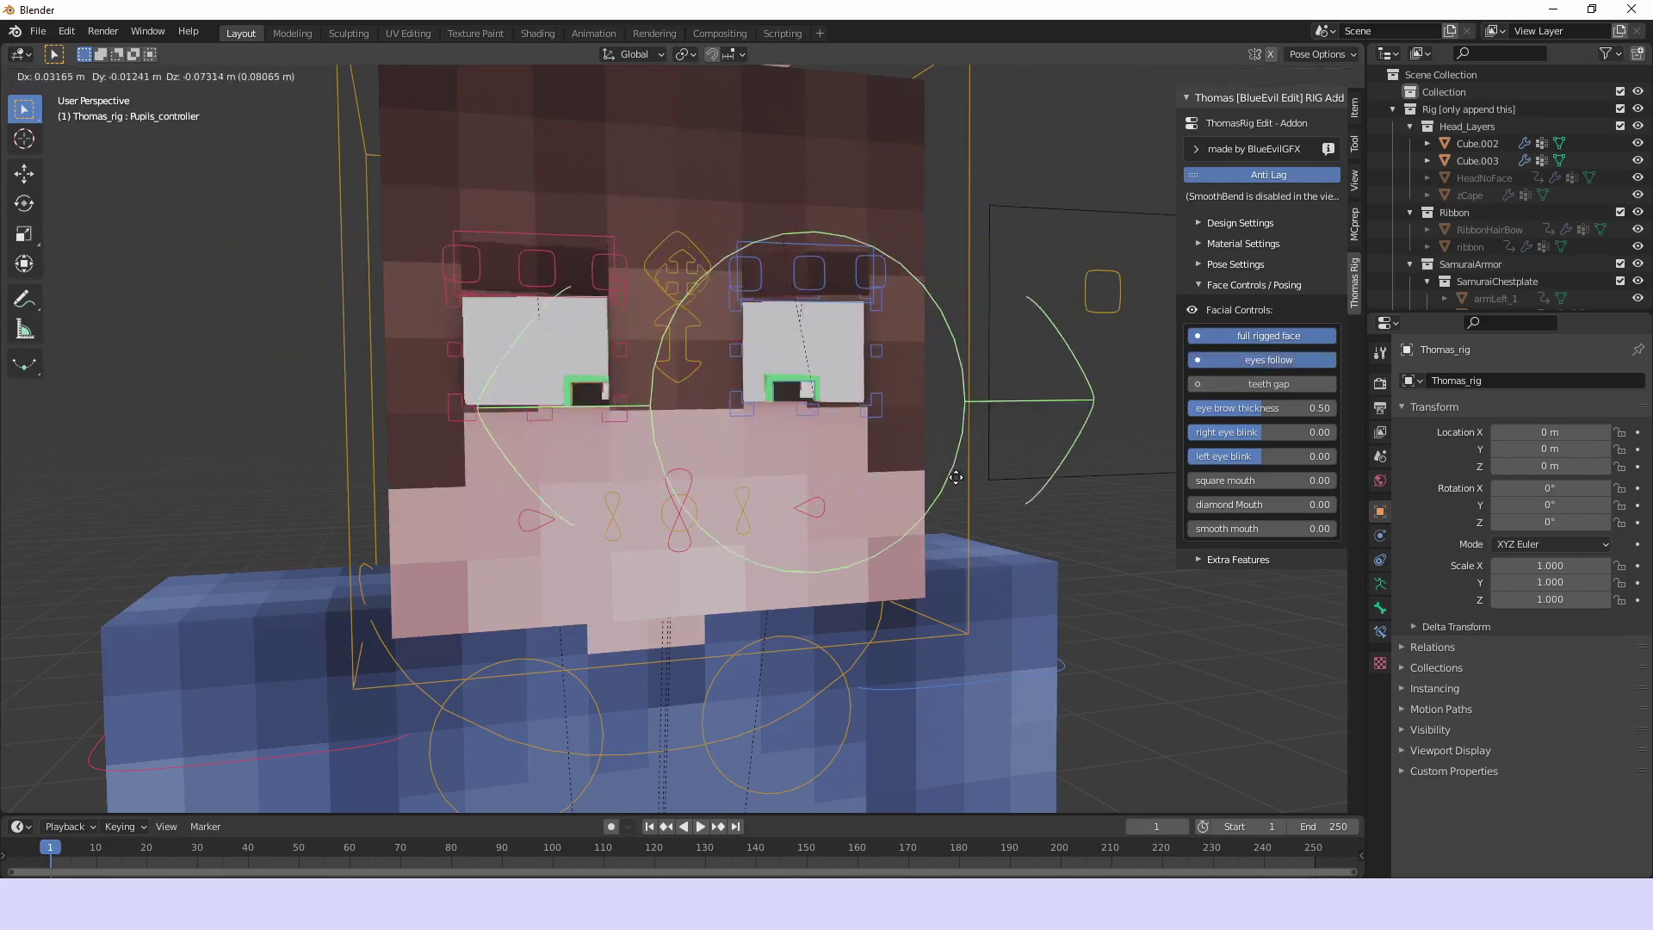
right_click(944, 435)
left_click(1253, 363)
left_click(1250, 337)
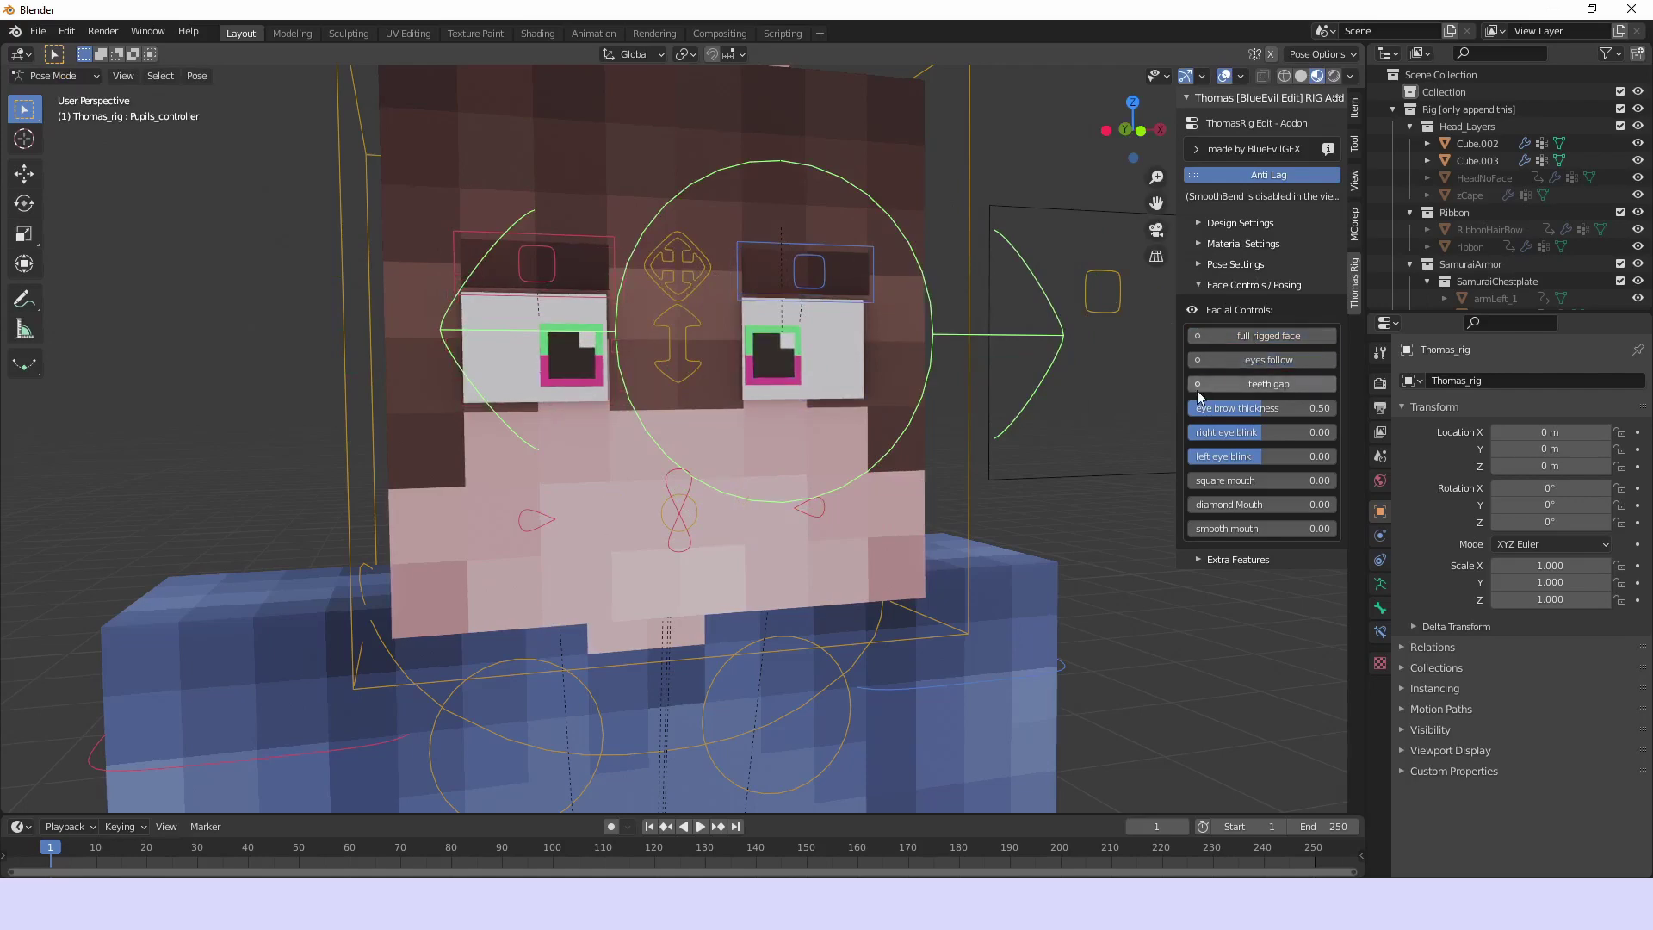
Set the eyebrow thickness to 0.79 and the right eye blink to 0.14
left_click_drag(1233, 408, 1270, 432)
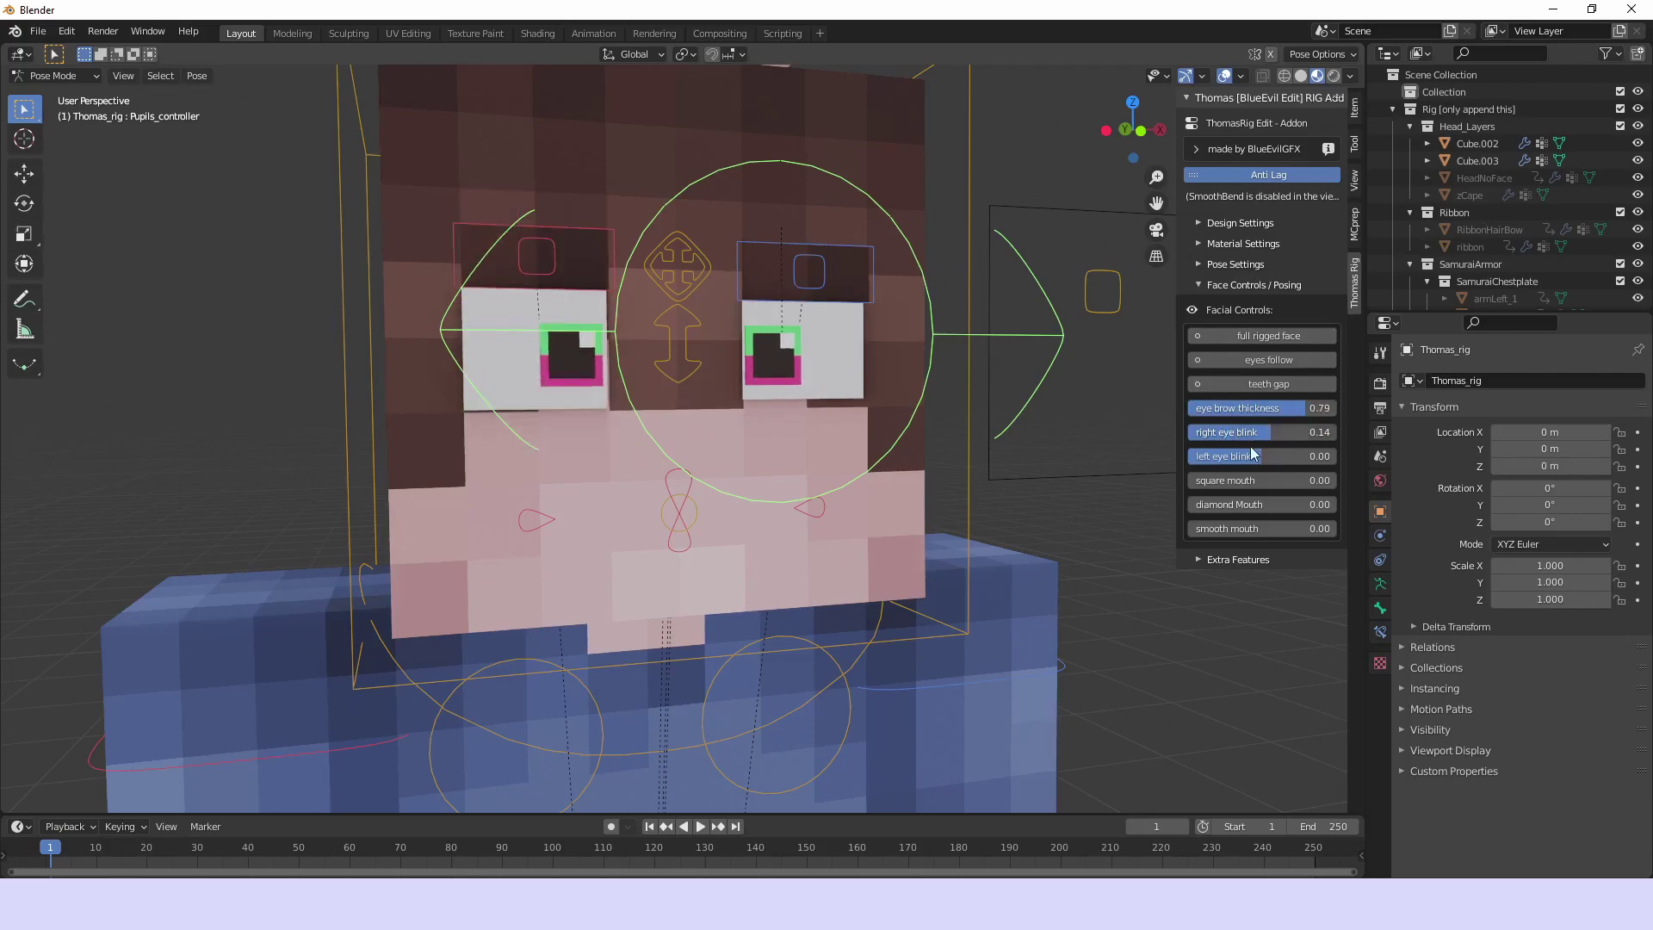
right_click(1223, 433)
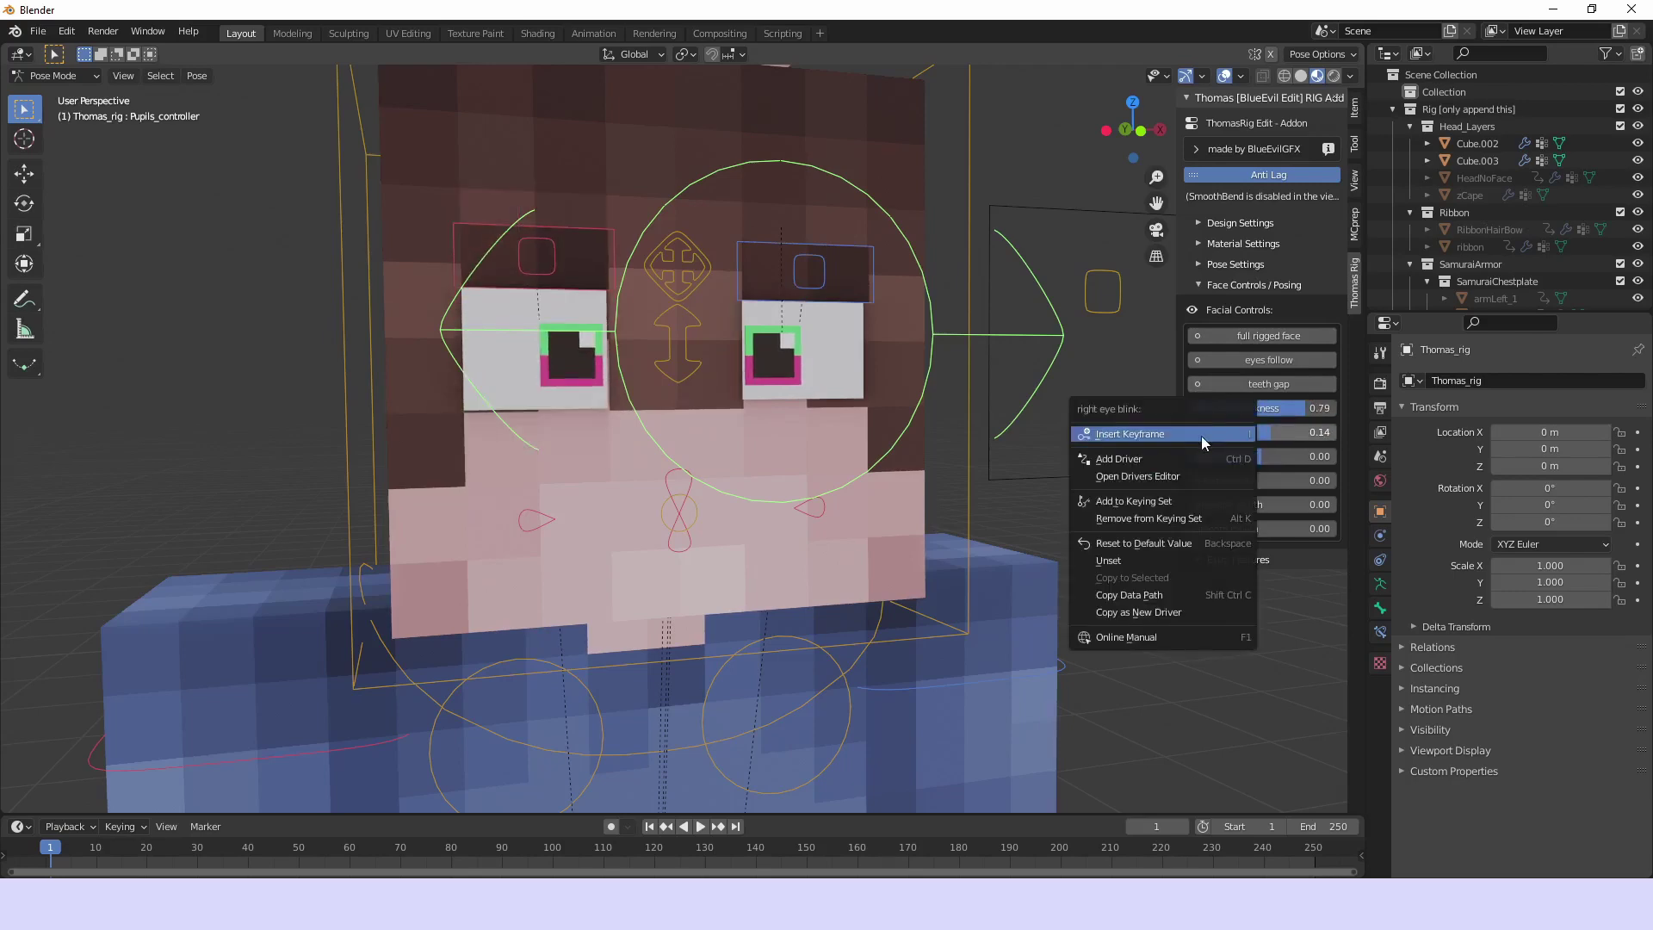
key("Escape")
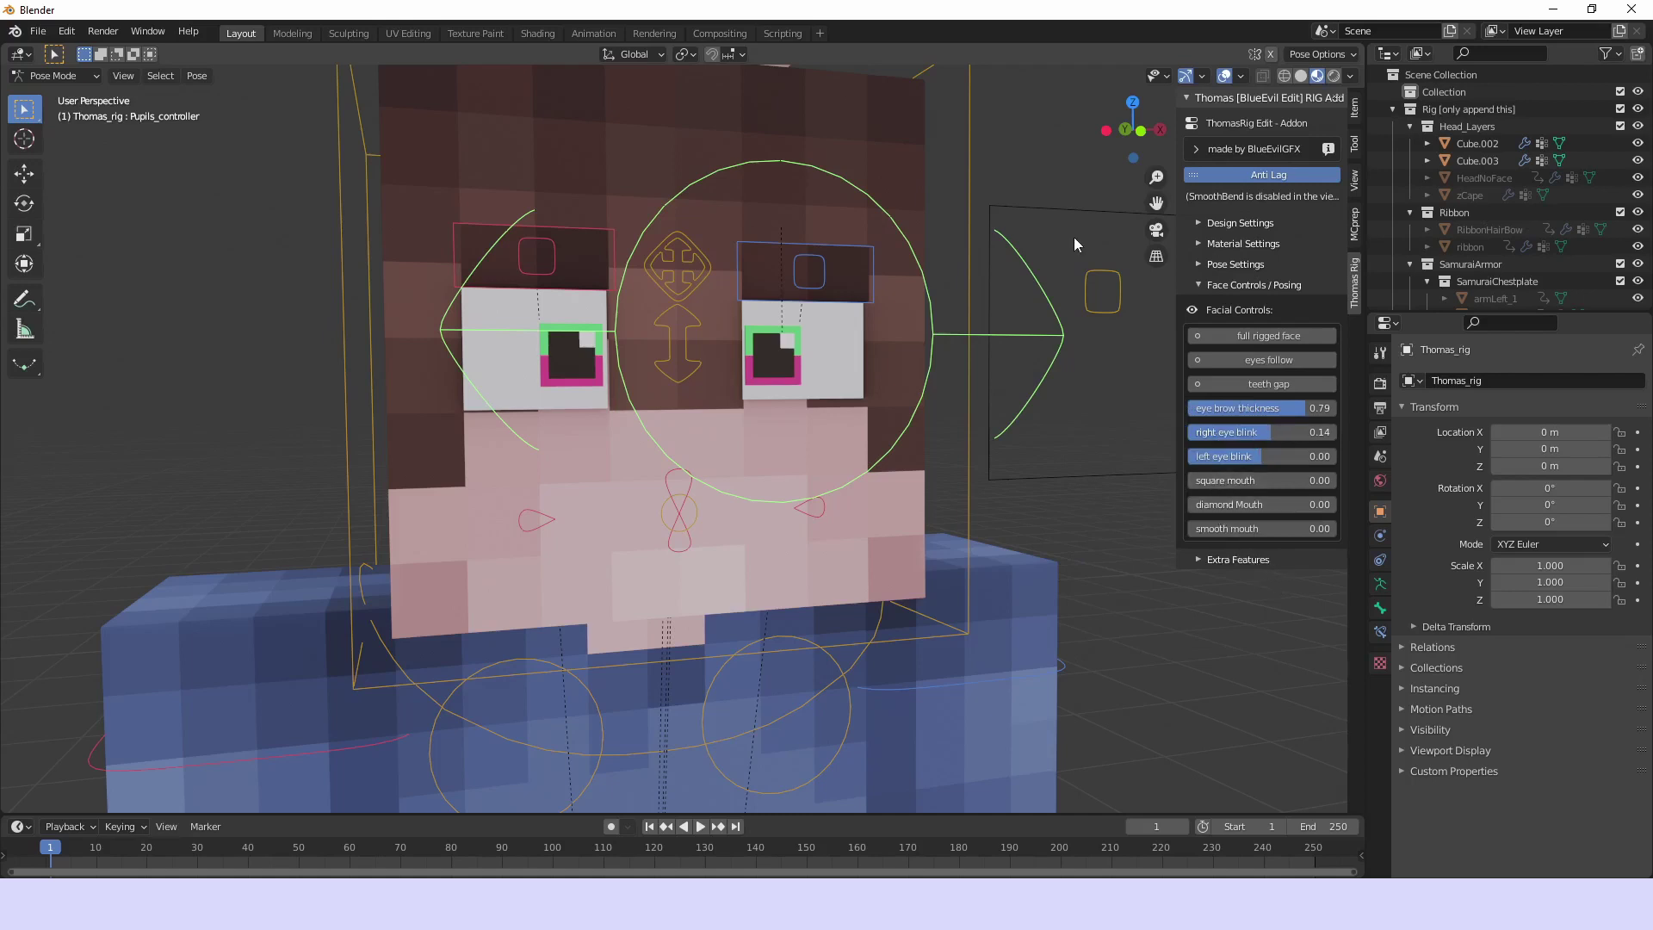
Collapse the face controls and expand the extra features settings
left_click(1206, 288)
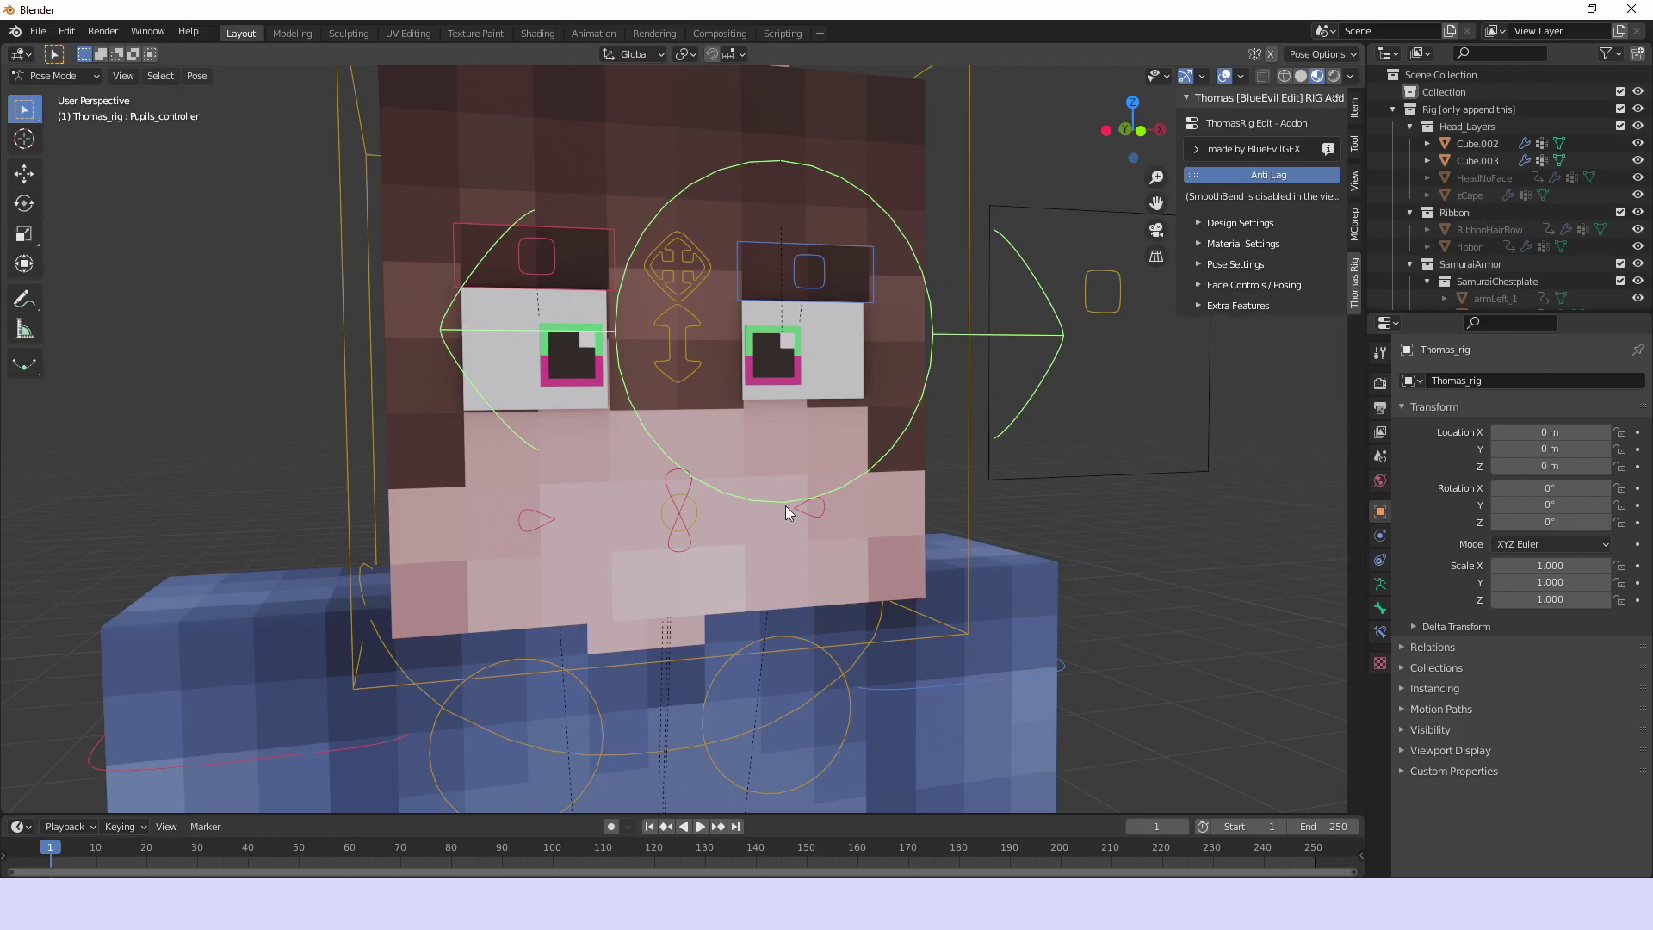
left_click(1215, 310)
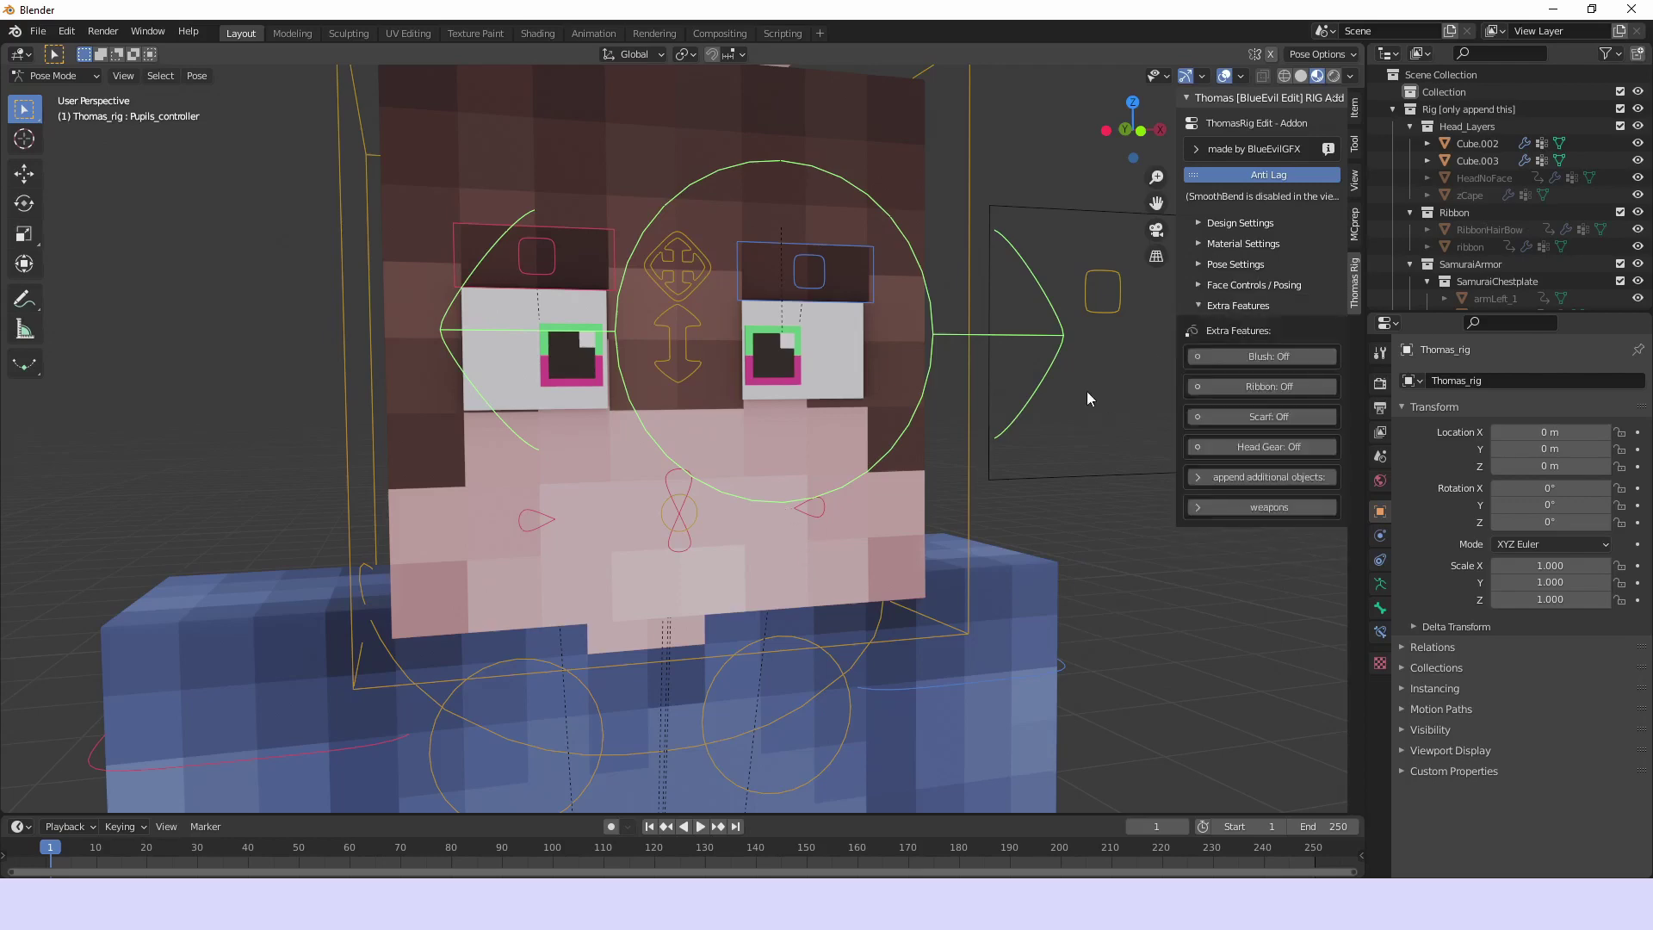
middle_click_drag(891, 541, 902, 490)
Turn on the blush, try its intensity and position settings, and turn it off again
left_click(1260, 357)
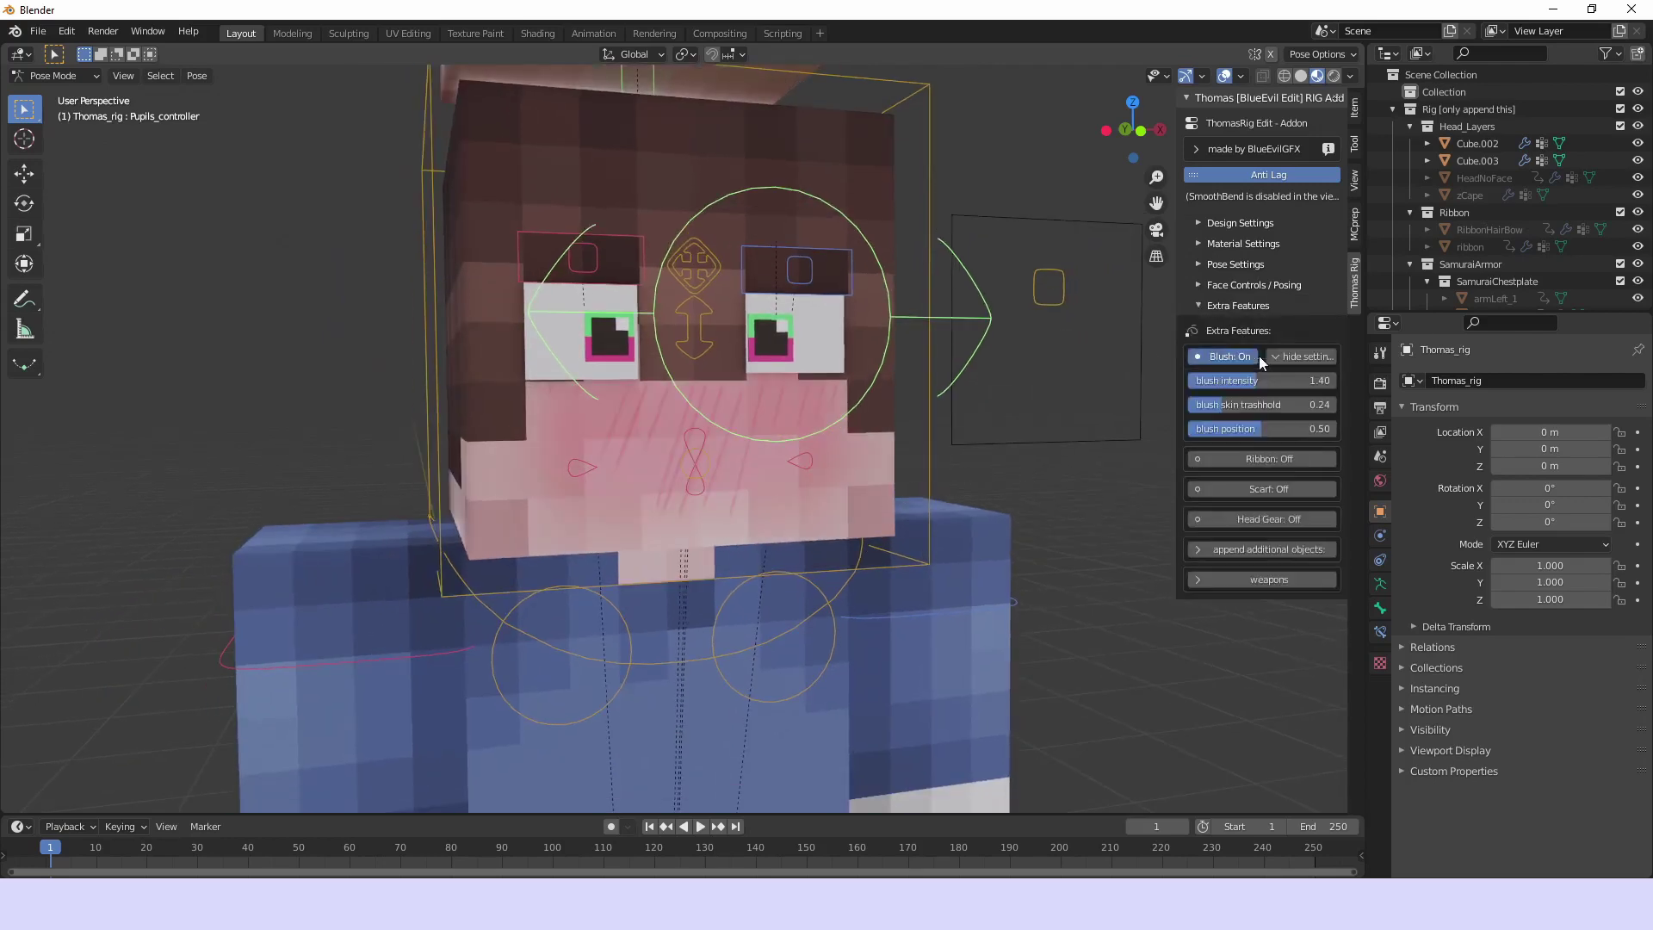
left_click_drag(1280, 384, 1258, 428)
left_click(1230, 356)
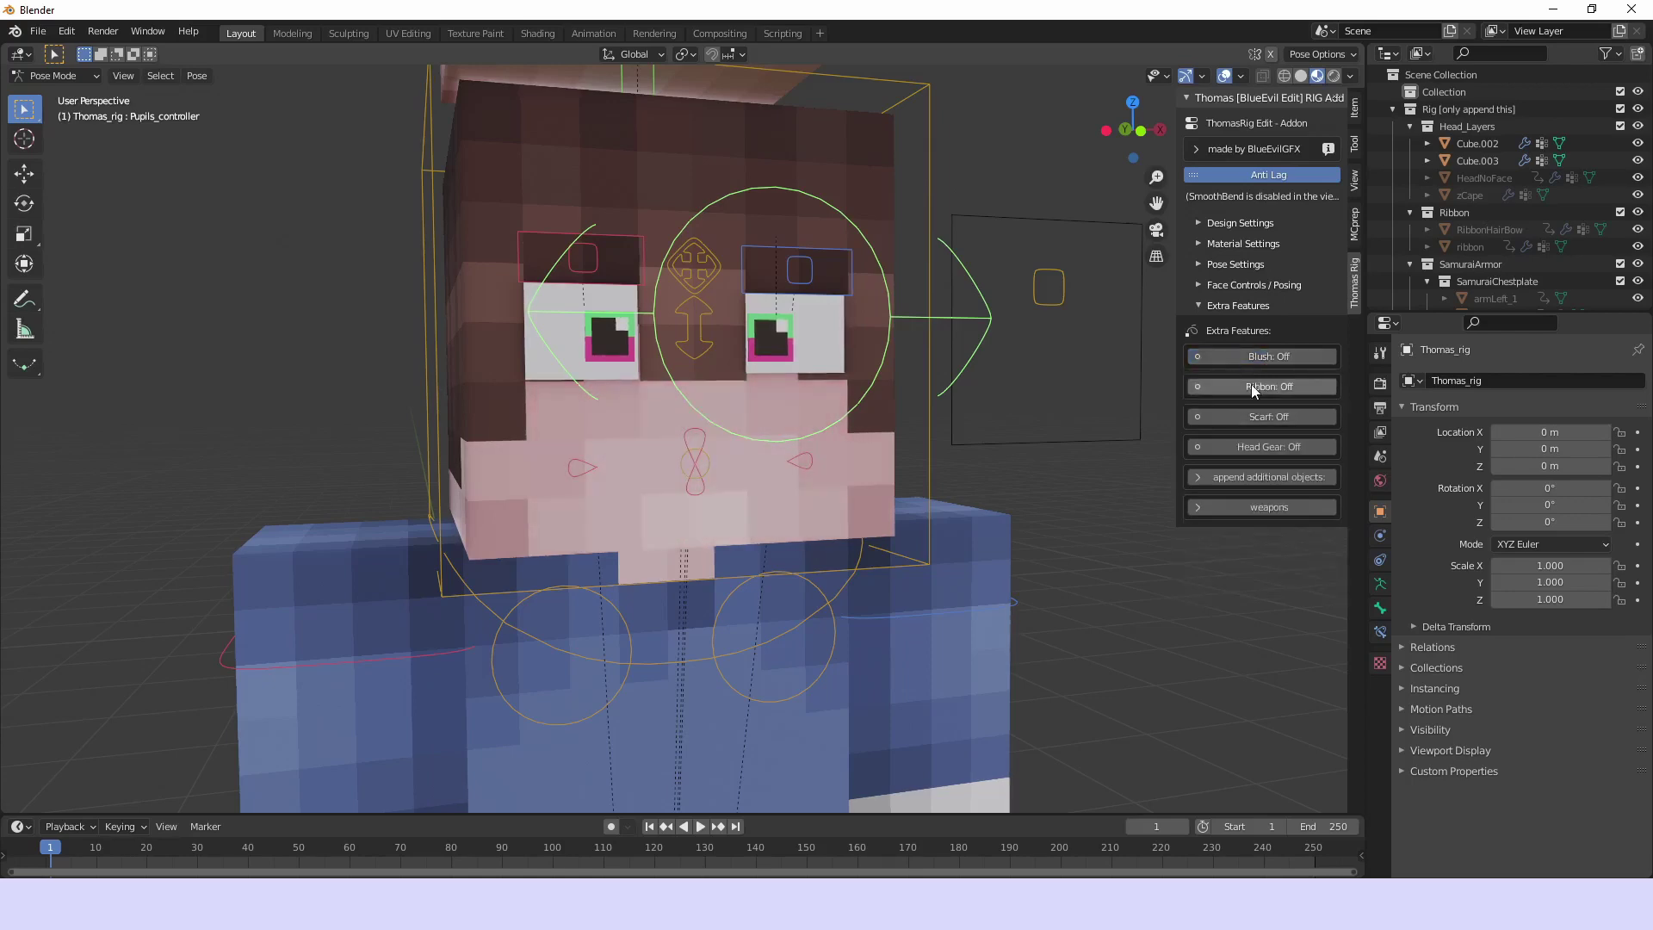
Turn on the ribbon with its hair bow and bow tie, and color the hair bow light pink (HSV 0.809, 0.329, 1.000)
left_click(1231, 385)
scroll(663, 327, "down", 2)
scroll(663, 327, "down", 2)
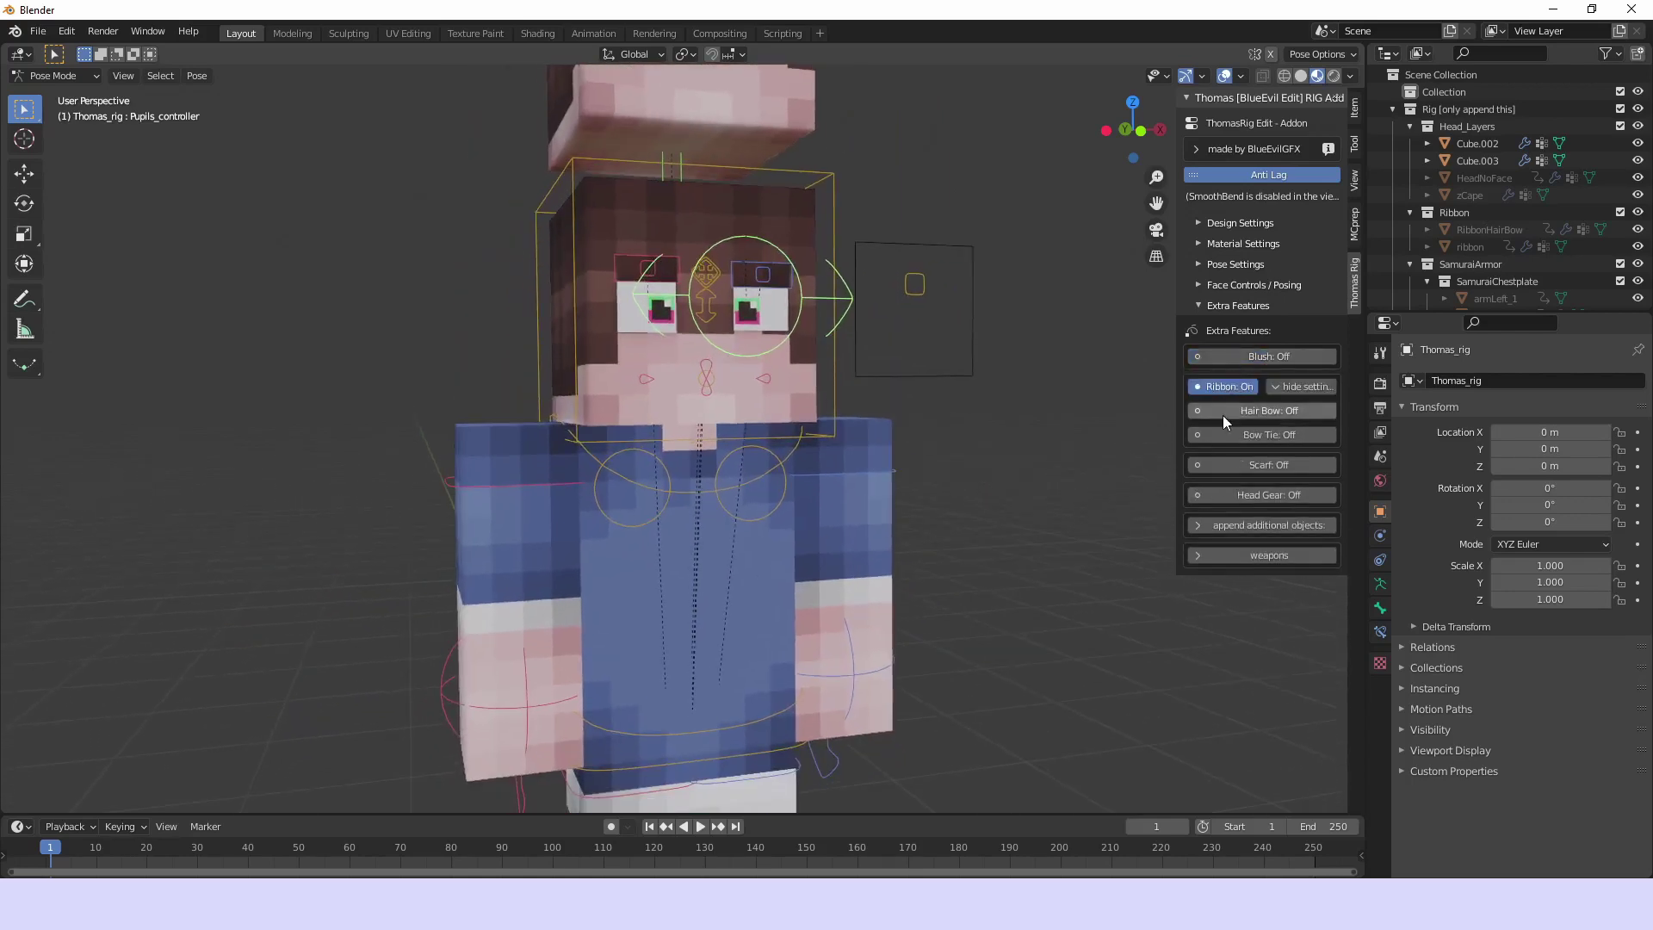
left_click(1223, 411)
left_click(1231, 439)
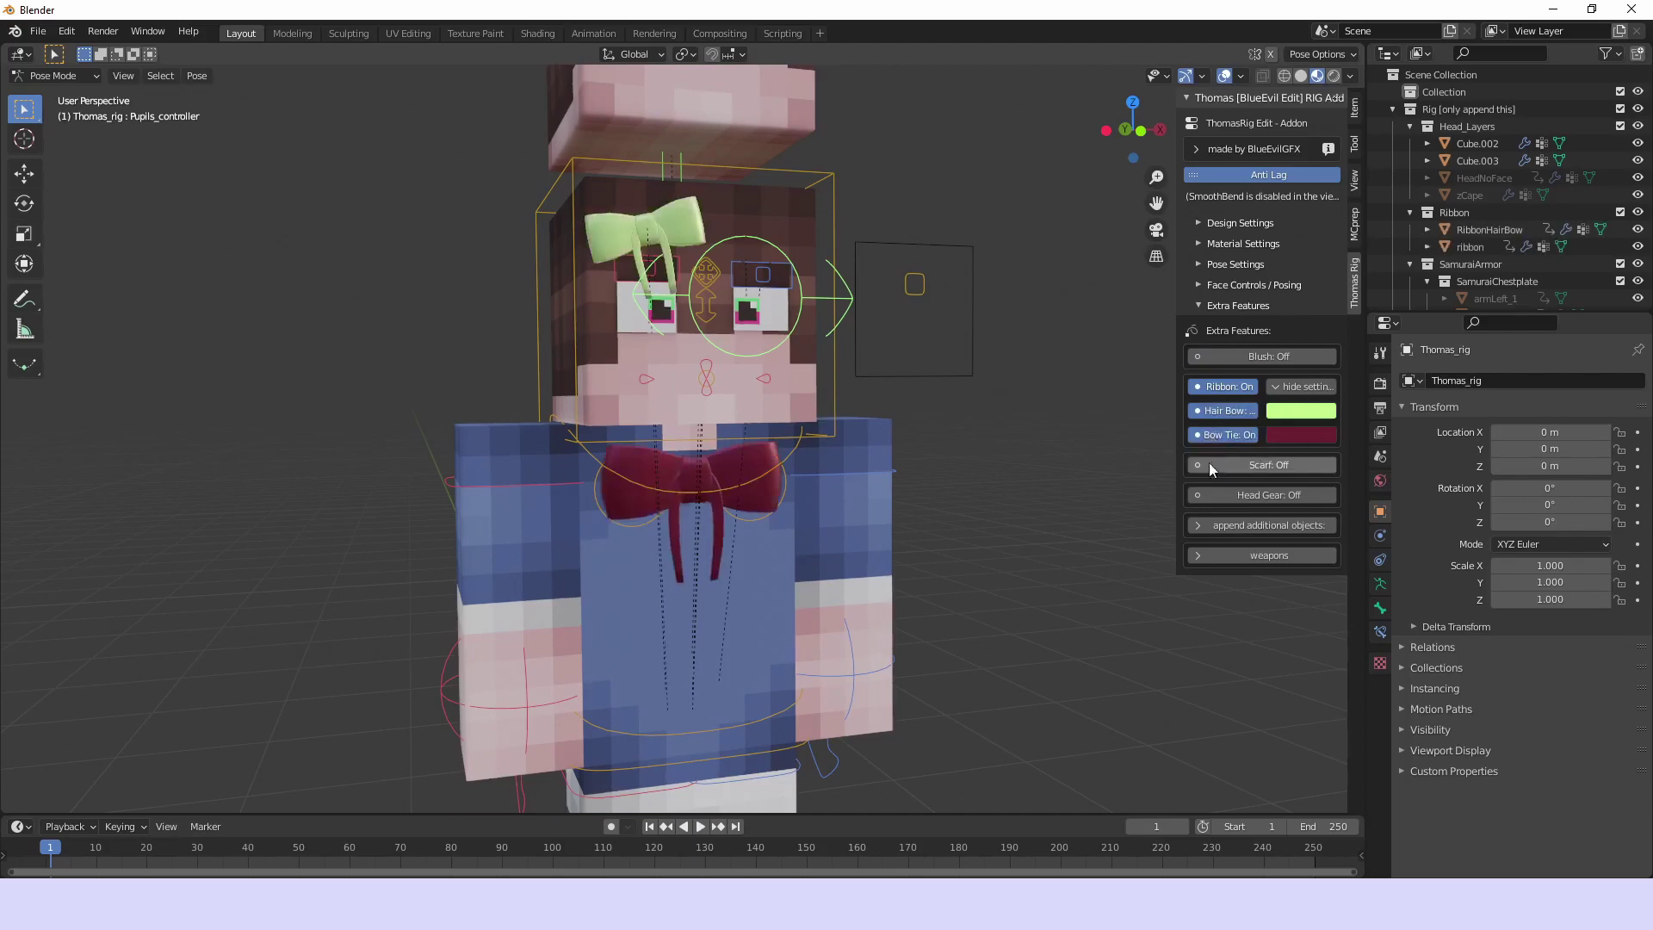
left_click(1290, 411)
left_click_drag(1320, 277, 1359, 251)
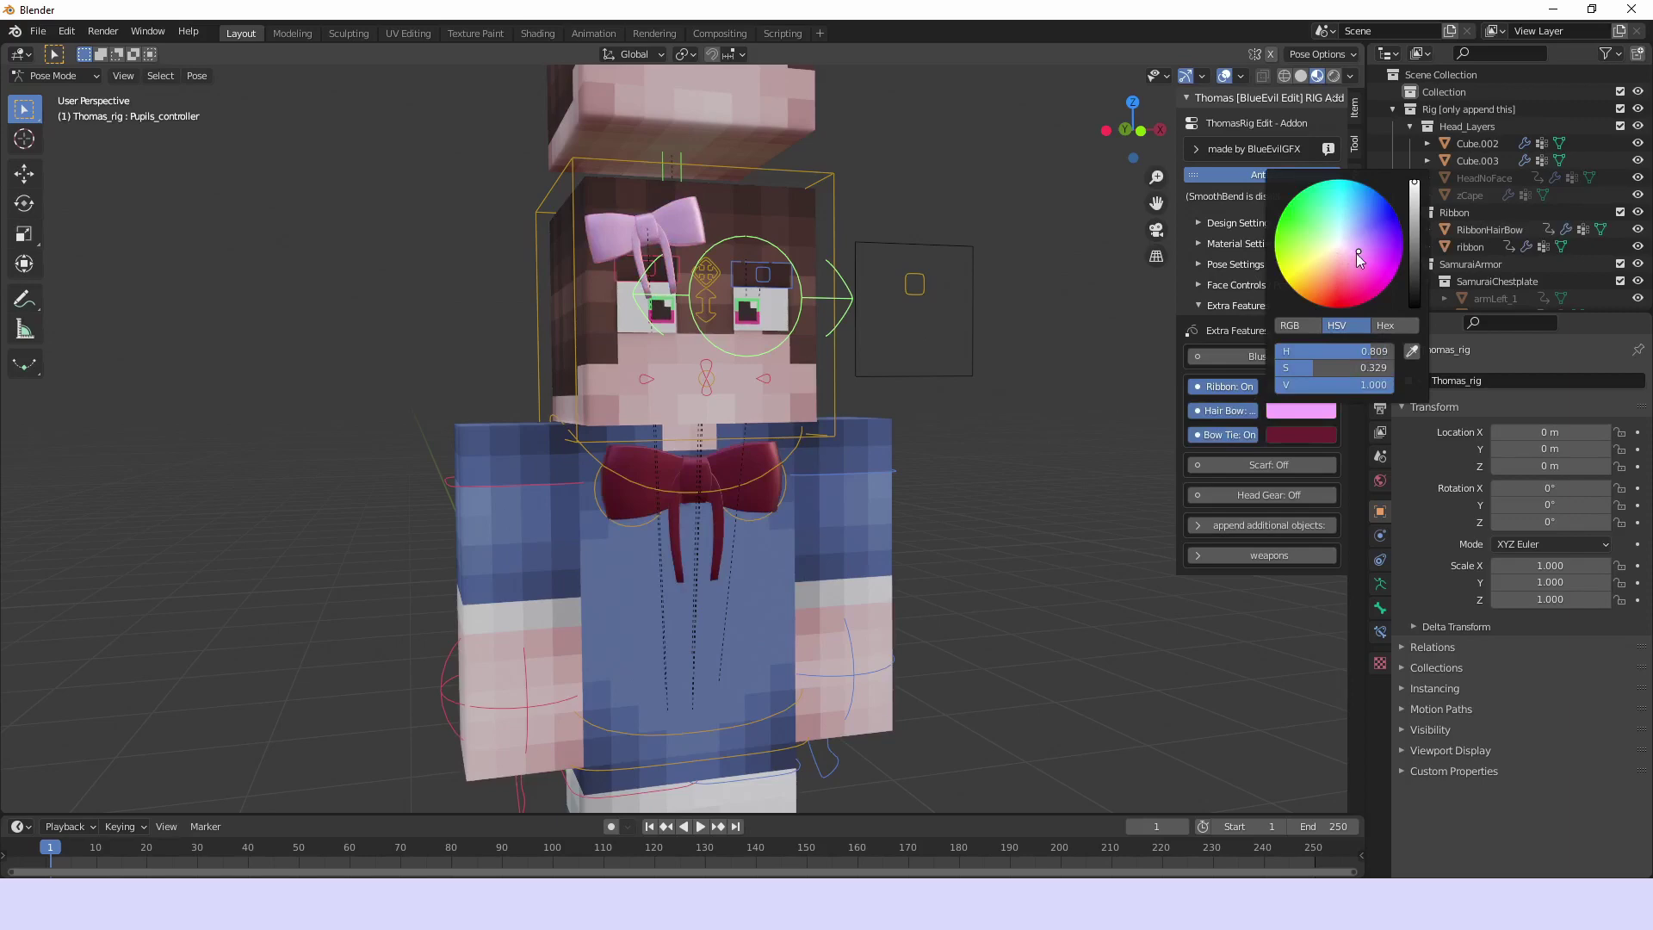
Turn off the ribbon and turn on the scarf
left_click(1222, 389)
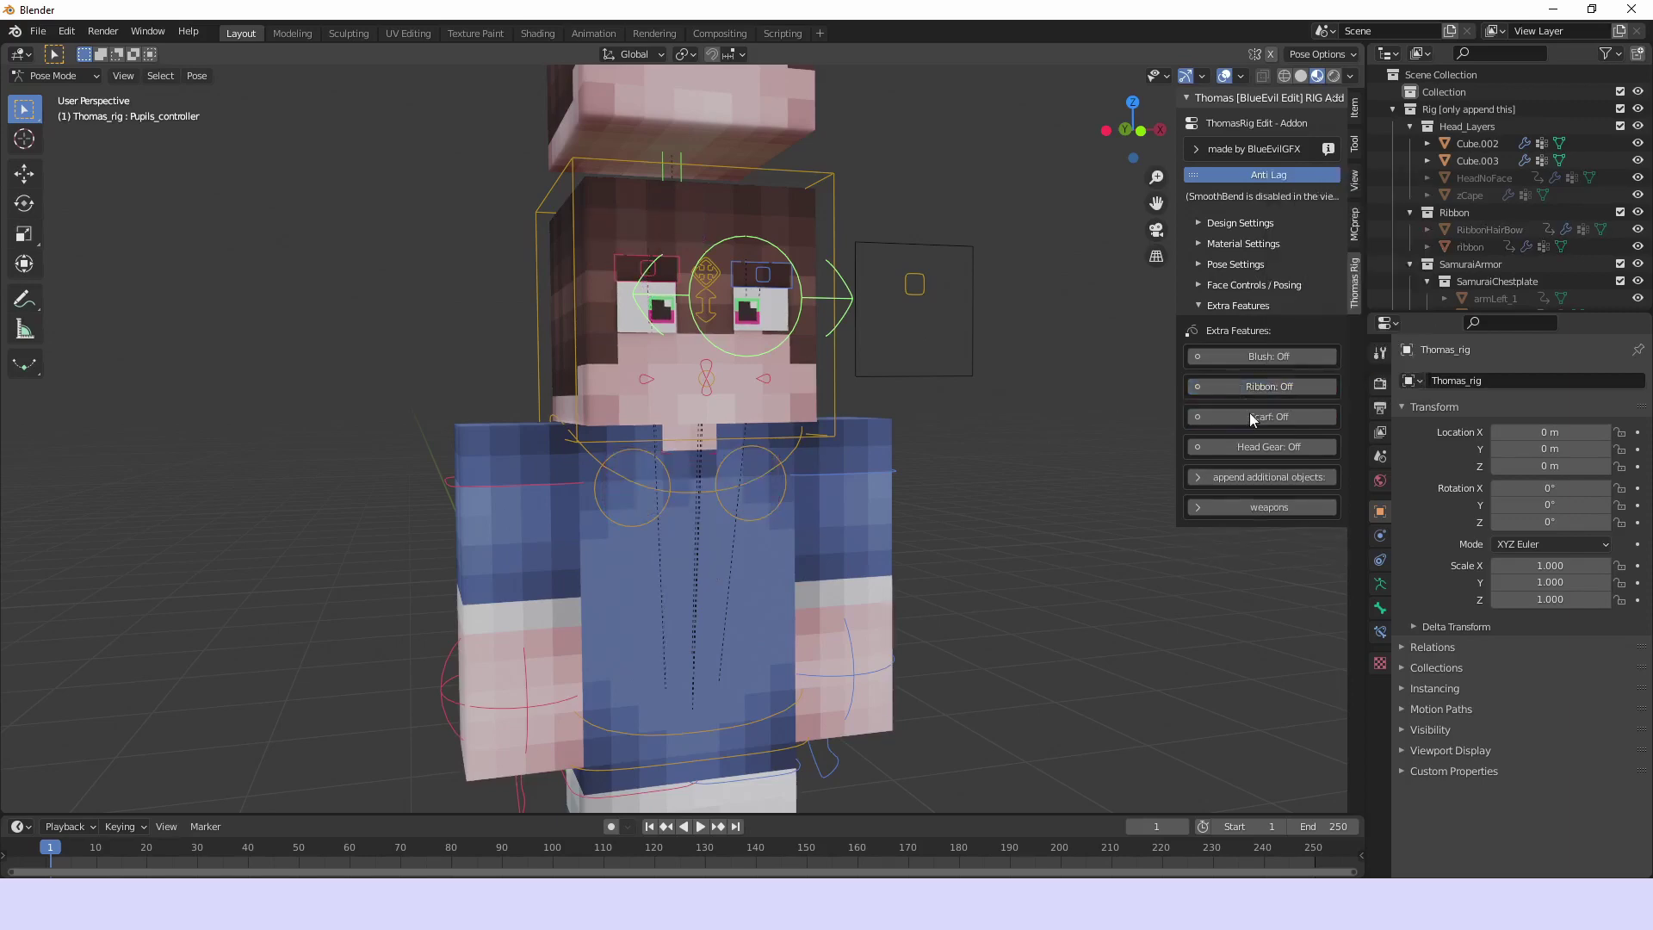
left_click(1243, 416)
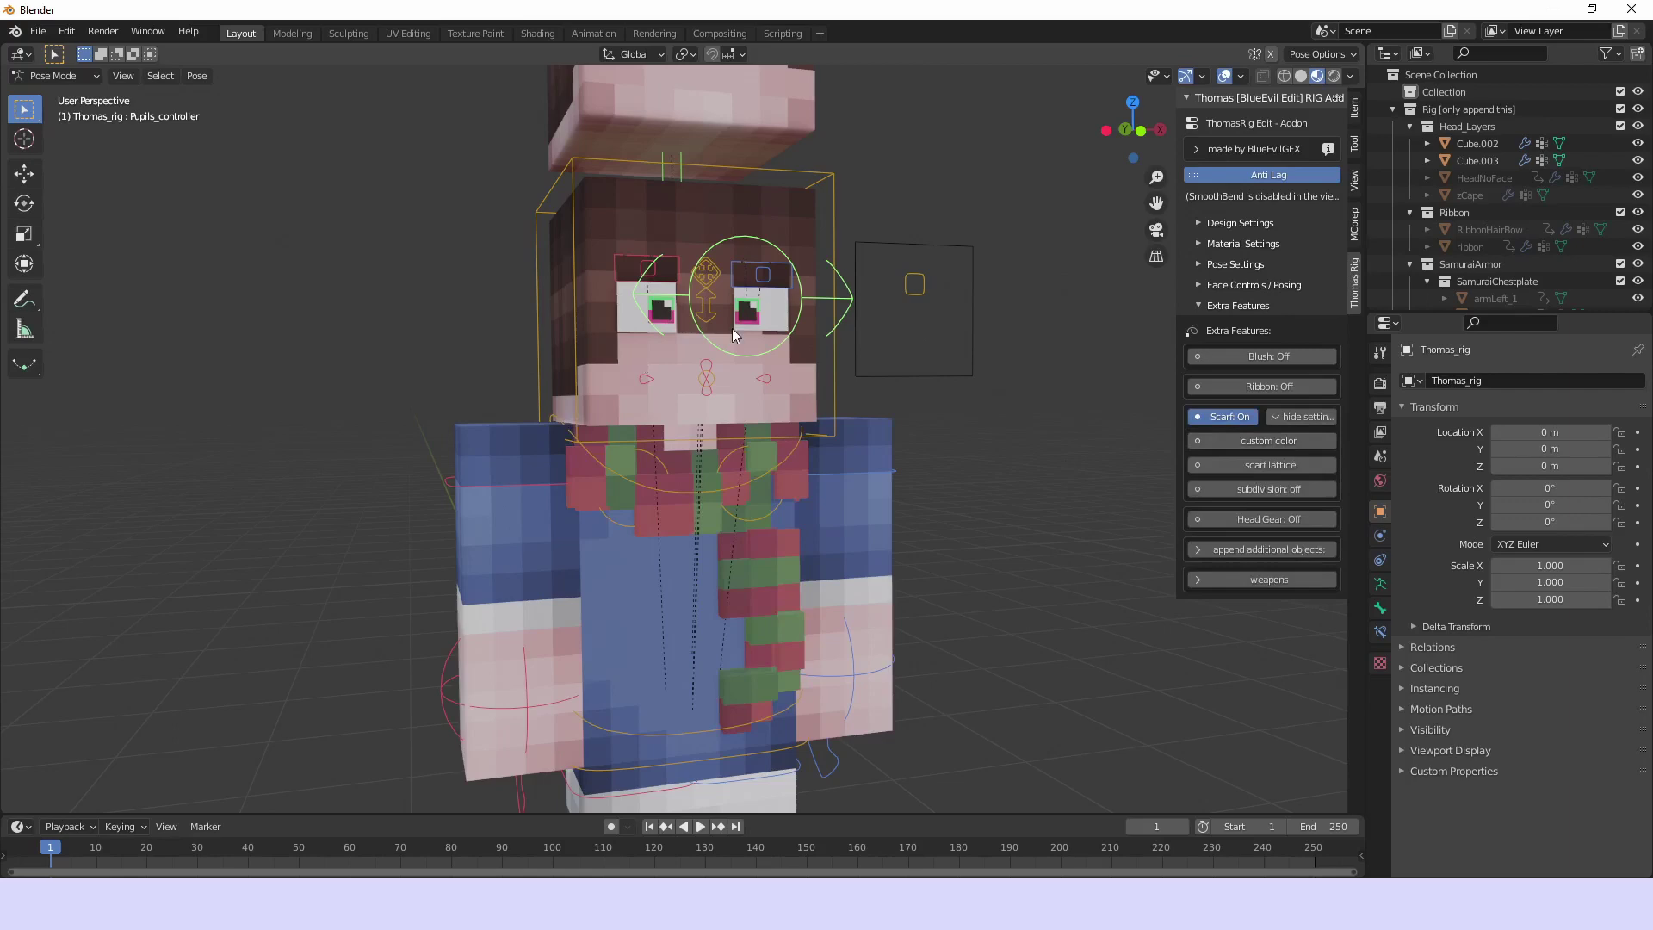
Enable the scarf's custom color and change its single color to a dark blue
left_click(1266, 441)
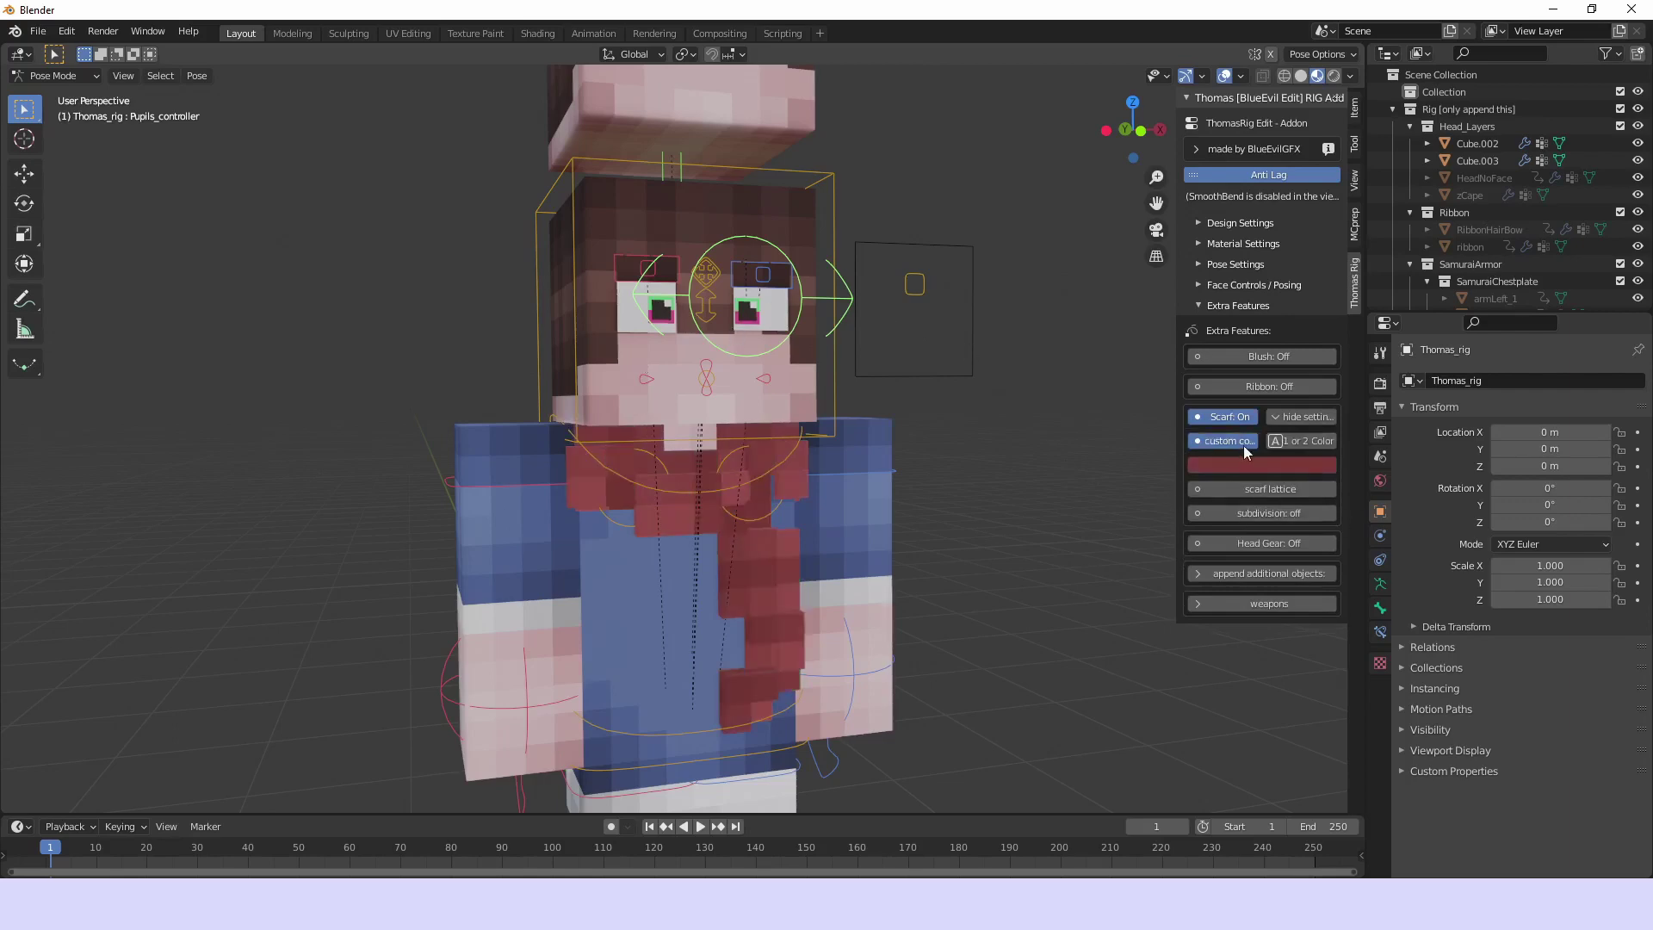
left_click(1269, 463)
left_click(1277, 349)
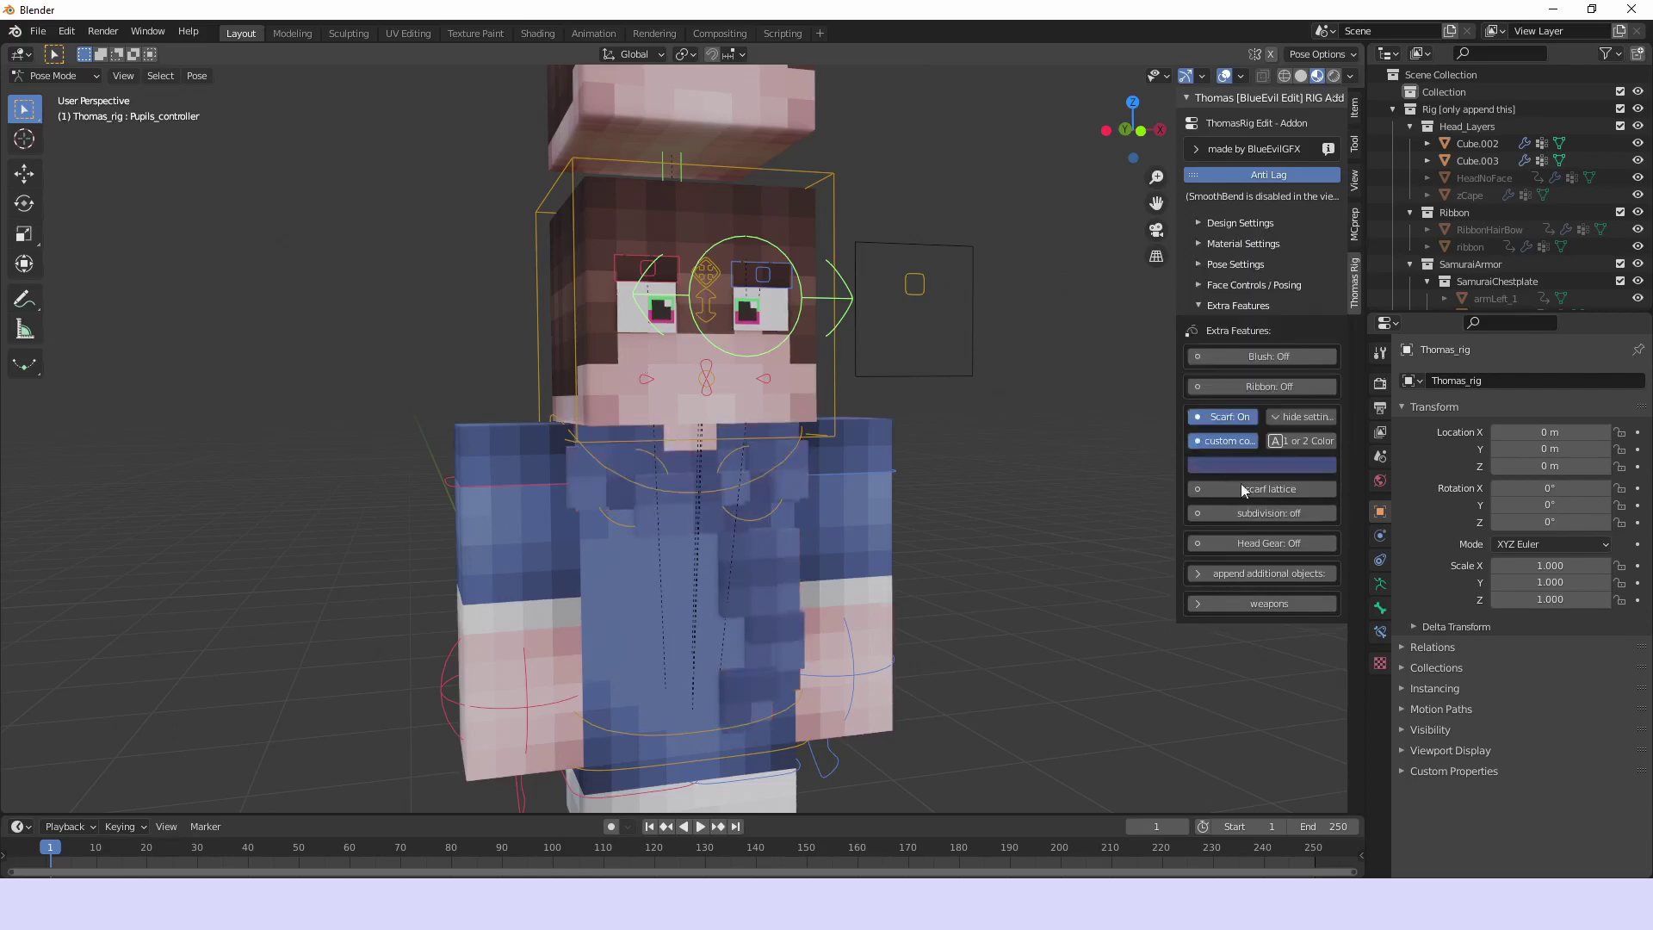
Switch the scarf to two custom colors and set them to blue and dark magenta
left_click(1302, 441)
left_click(1302, 465)
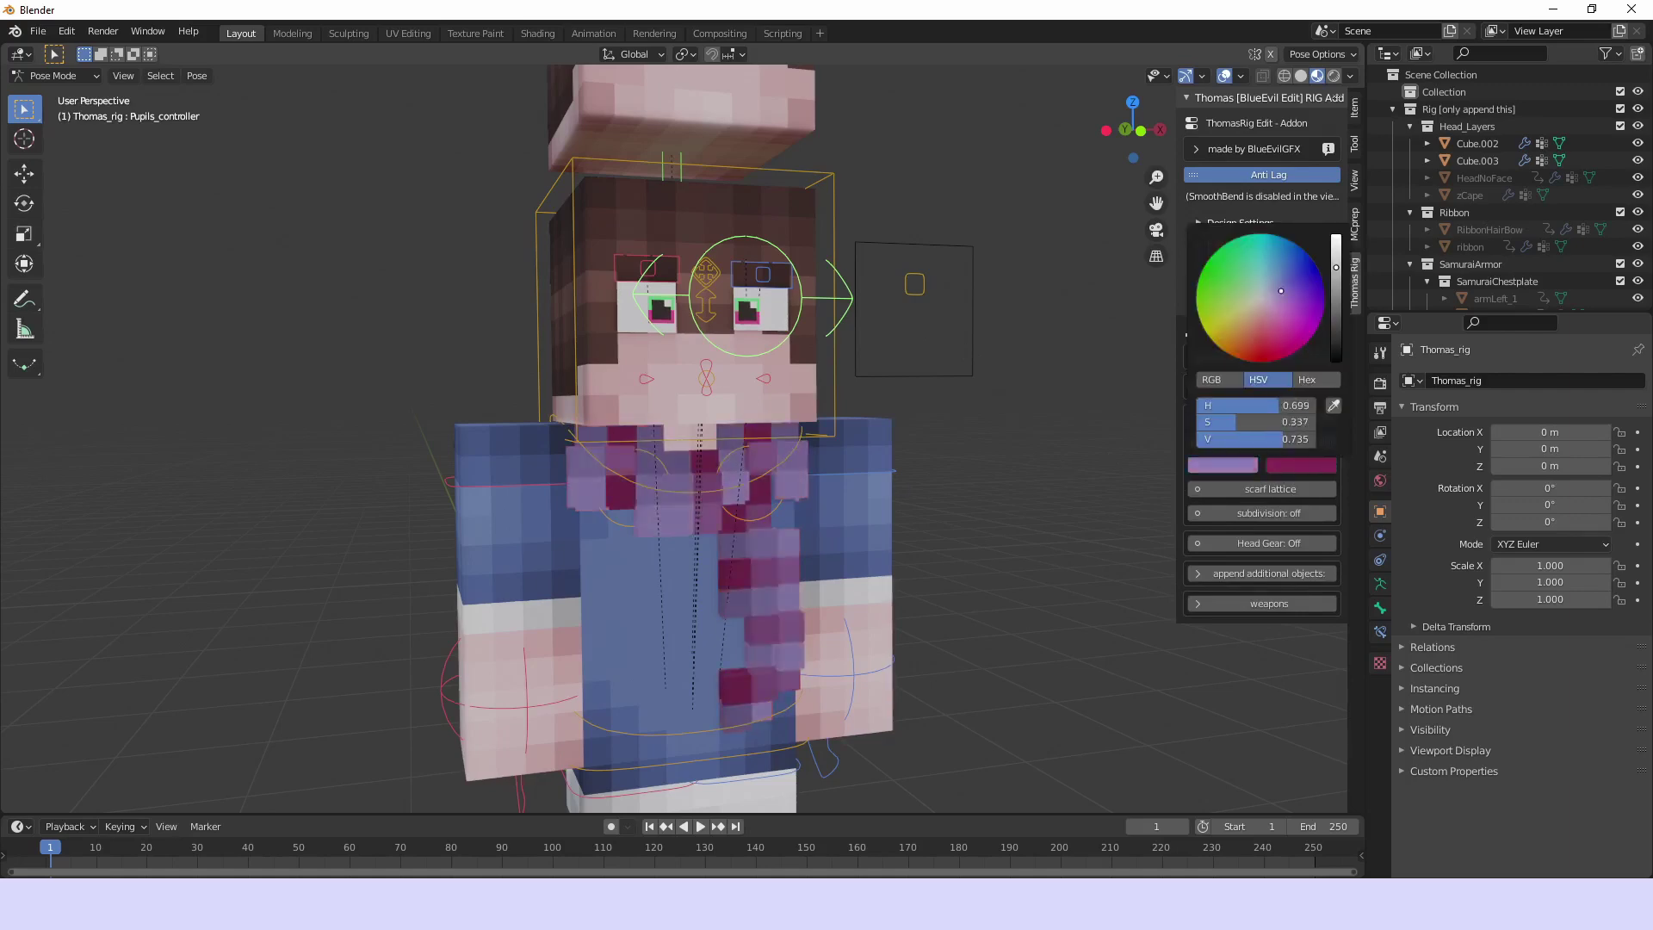
left_click(1305, 465)
left_click(1308, 315)
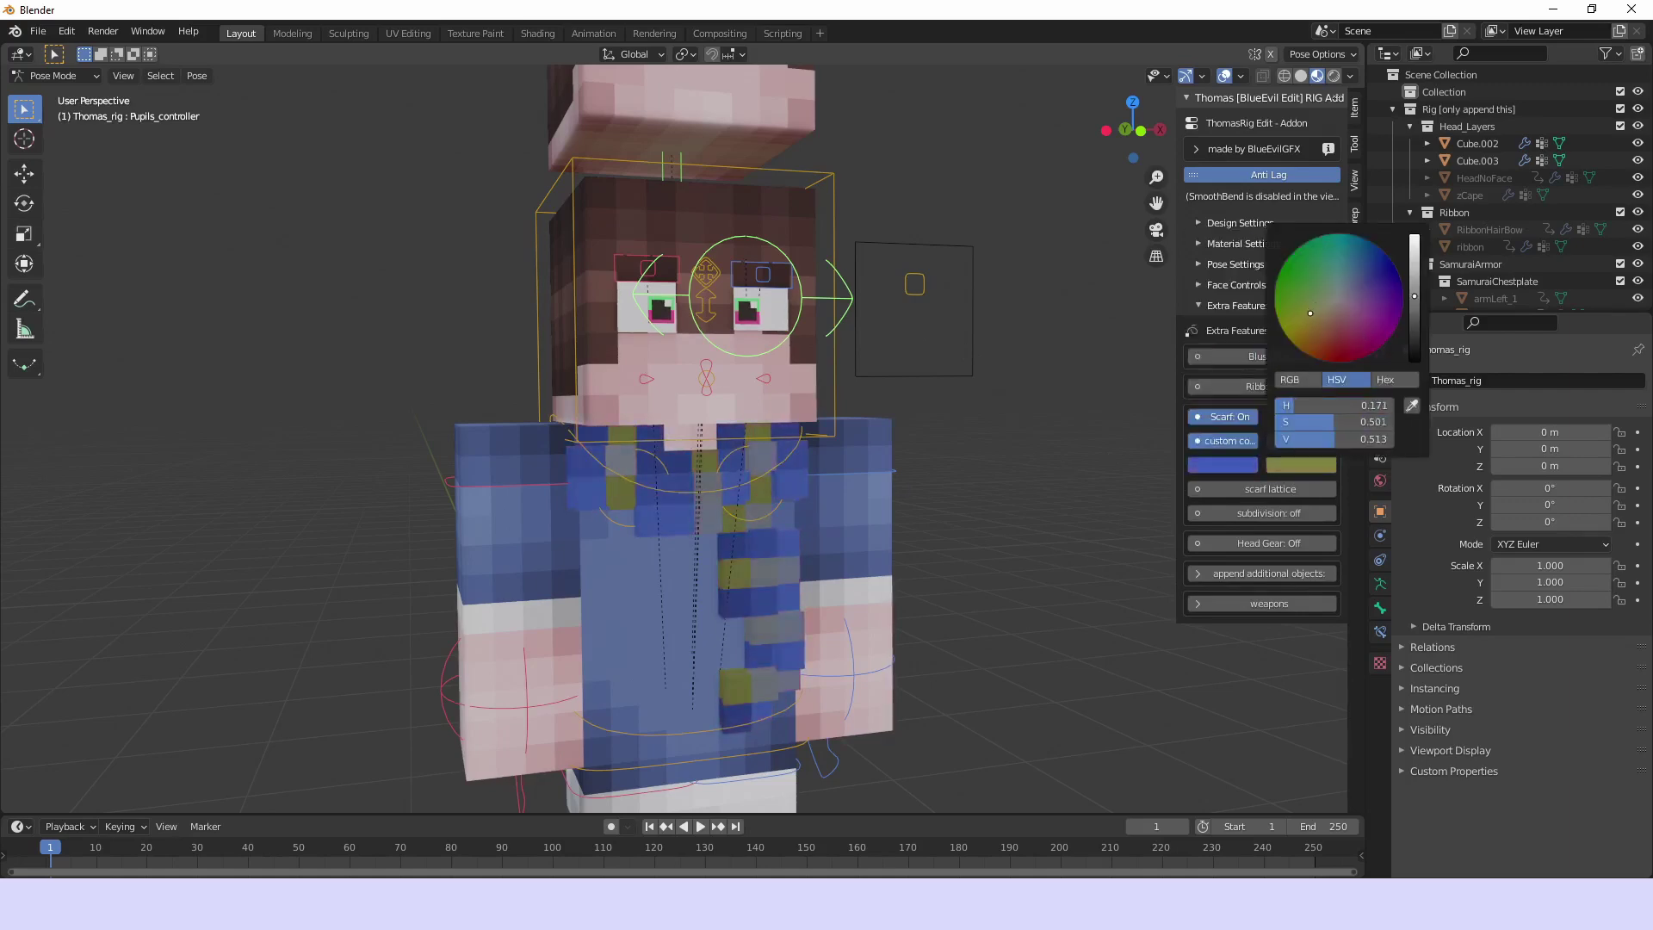
left_click_drag(1310, 312, 1354, 340)
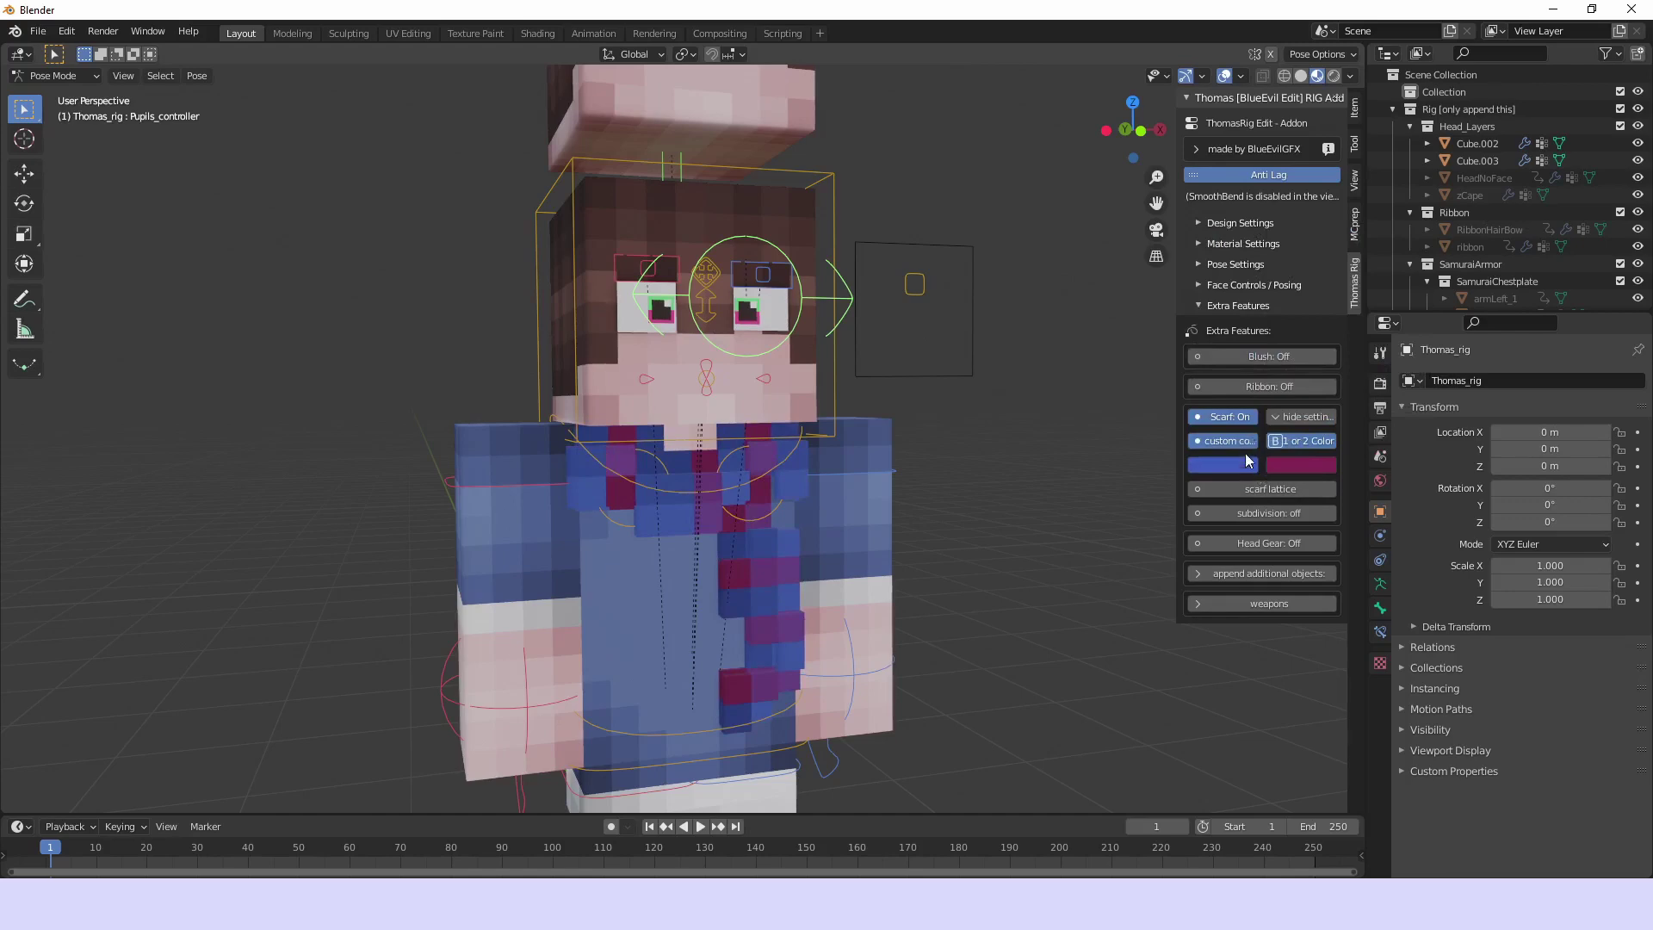
Turn on the scarf lattice and try moving its lower corner and middle front control points
left_click(1239, 489)
scroll(753, 599, "down", 3, "shift")
left_click(782, 632)
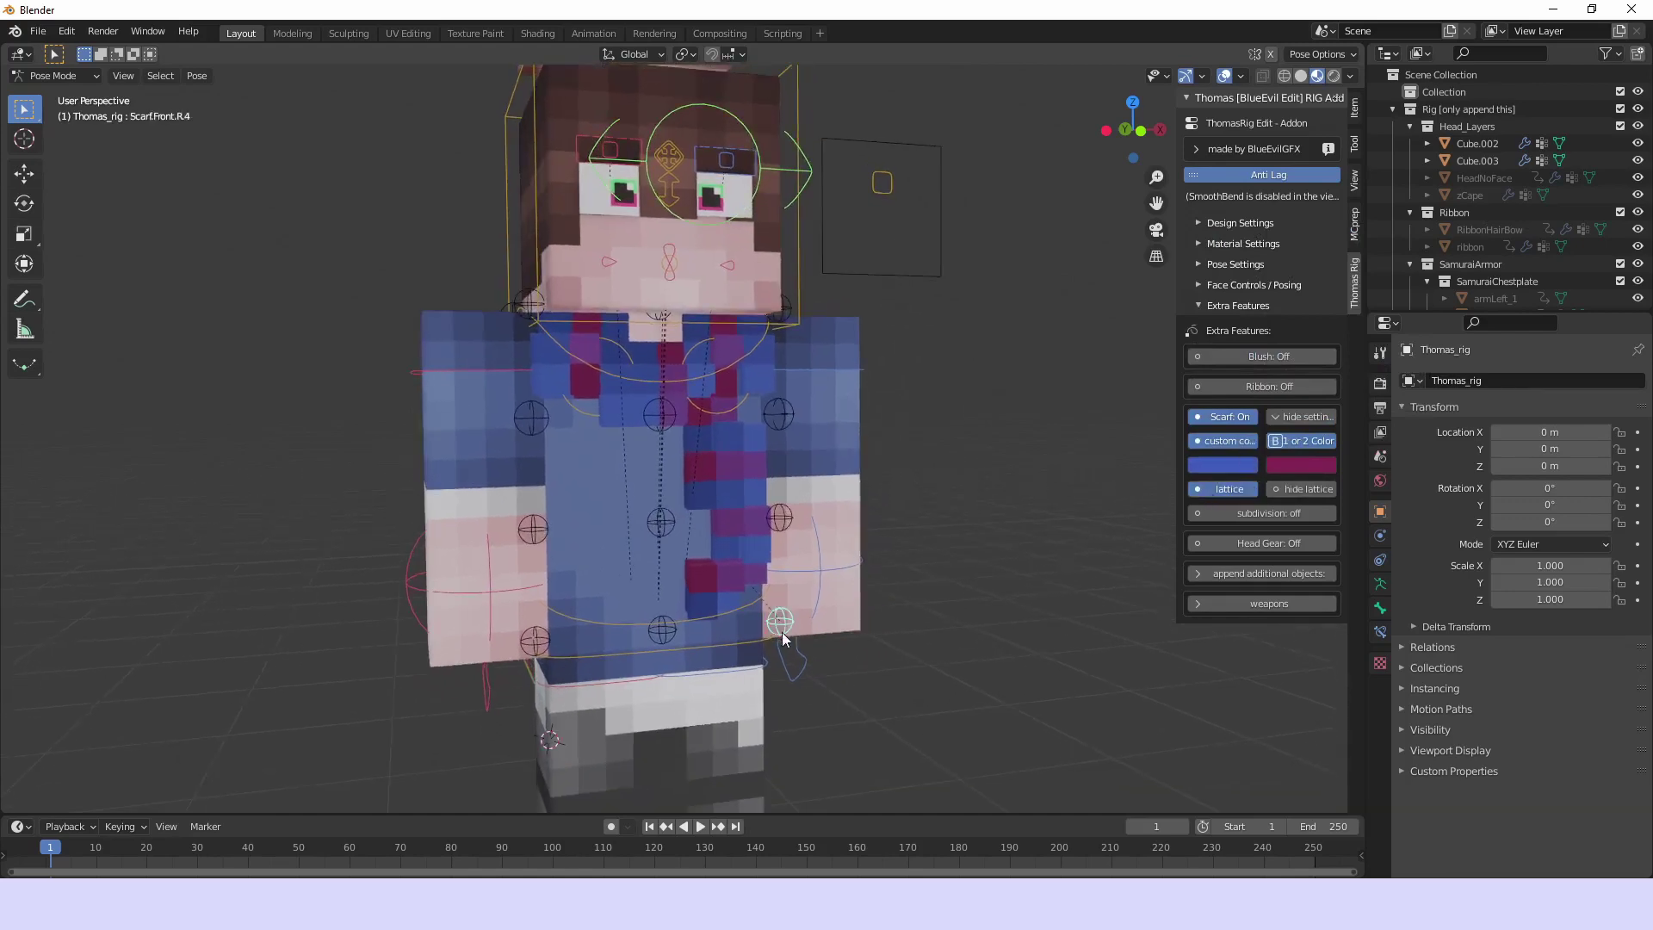
scroll(781, 632, "up", 2)
key("g")
key("Escape")
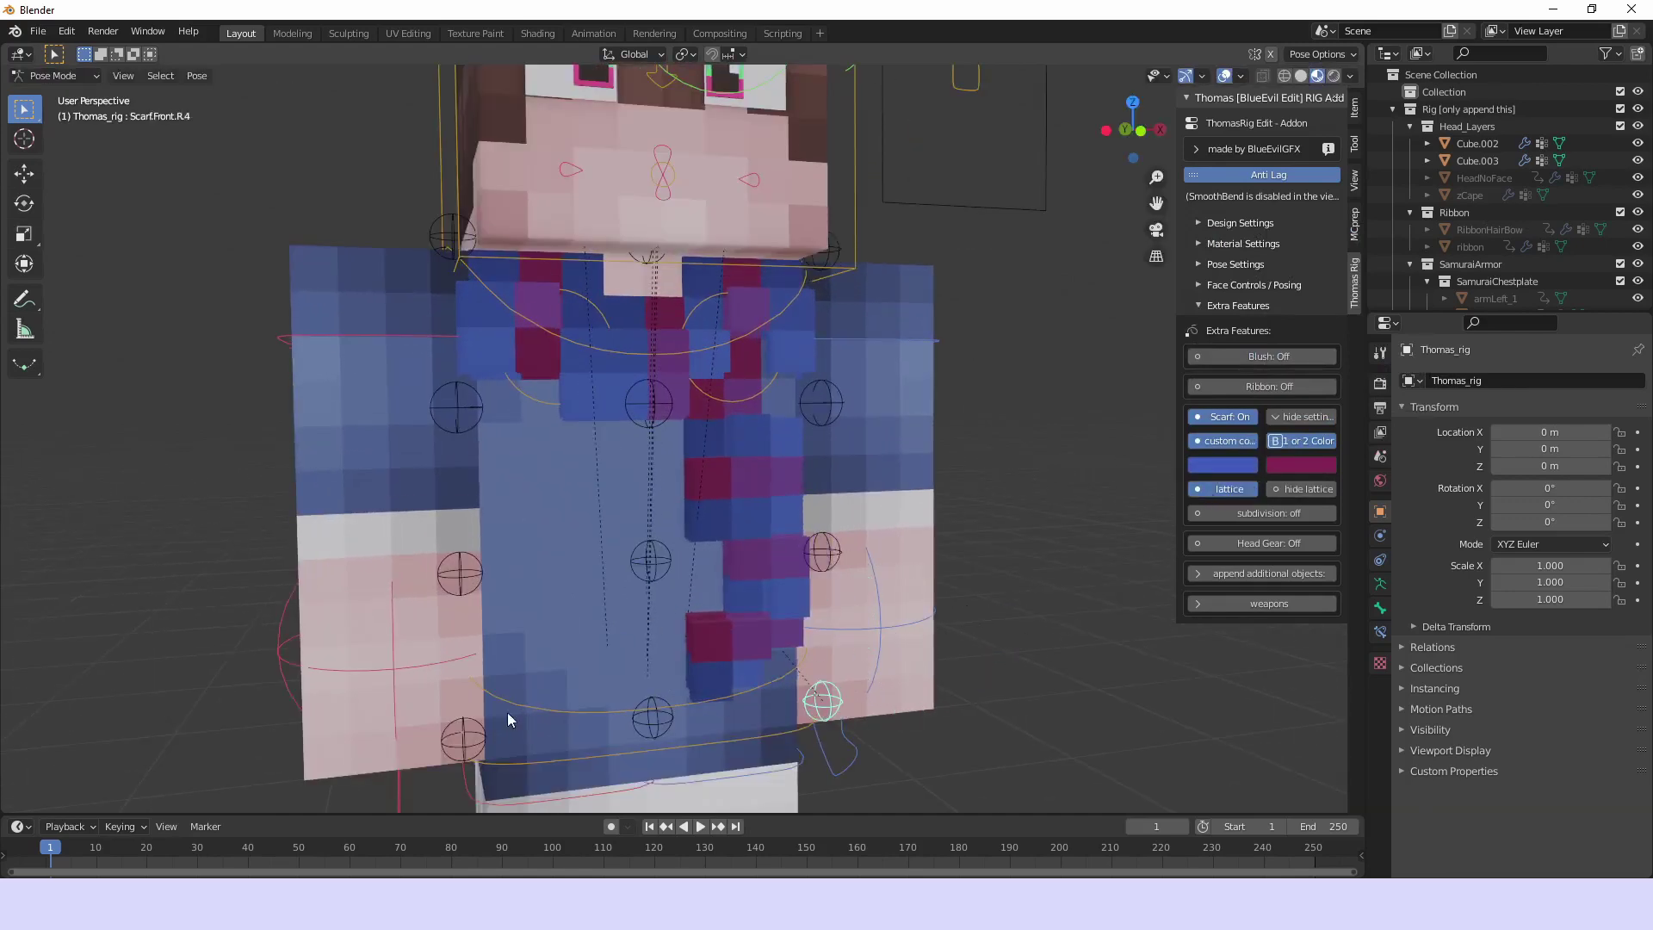
left_click(659, 567)
key("g")
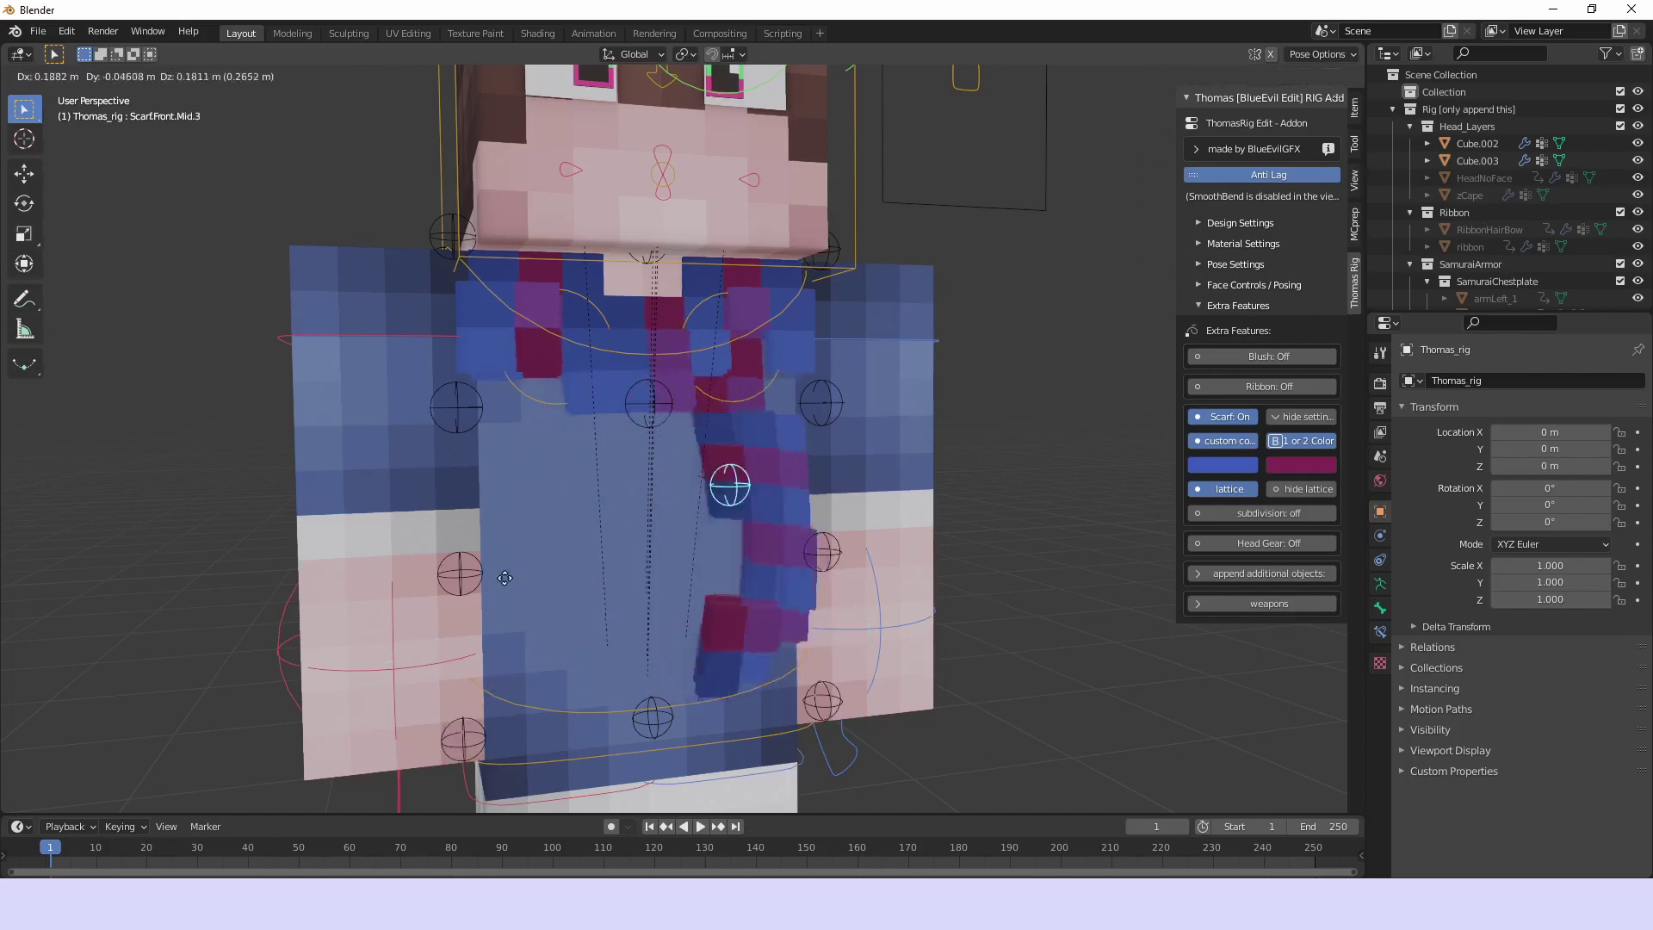
key("Escape")
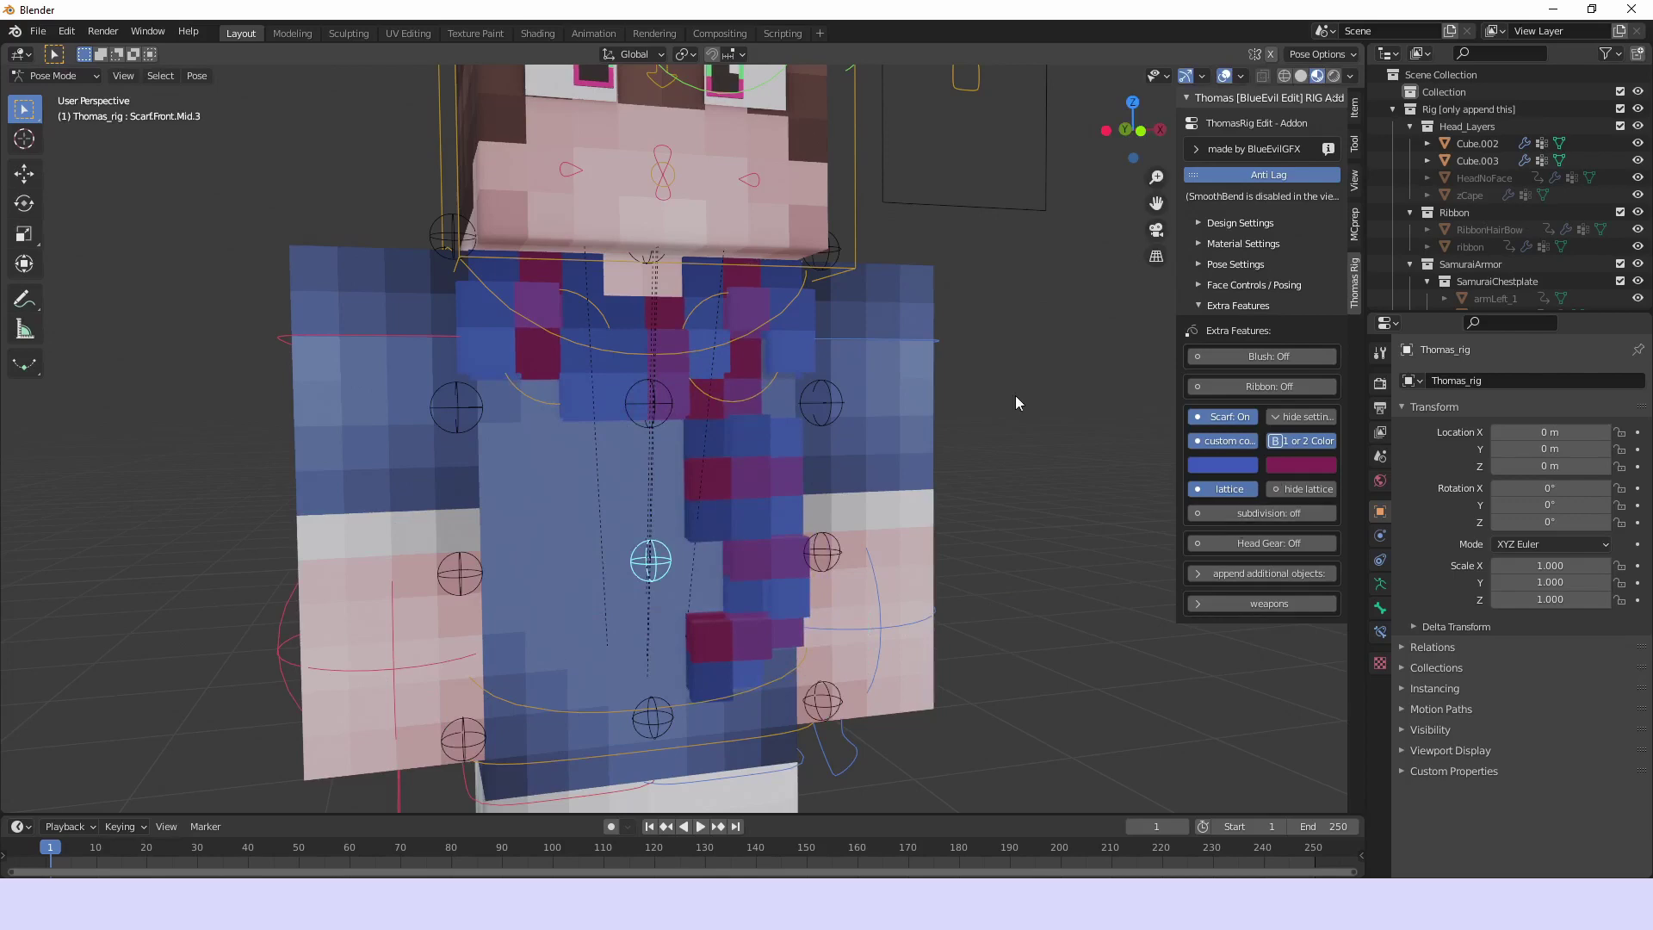
Turn off the scarf and turn on the head gear with the SamuraiHatLowPoly hat
left_click(1228, 416)
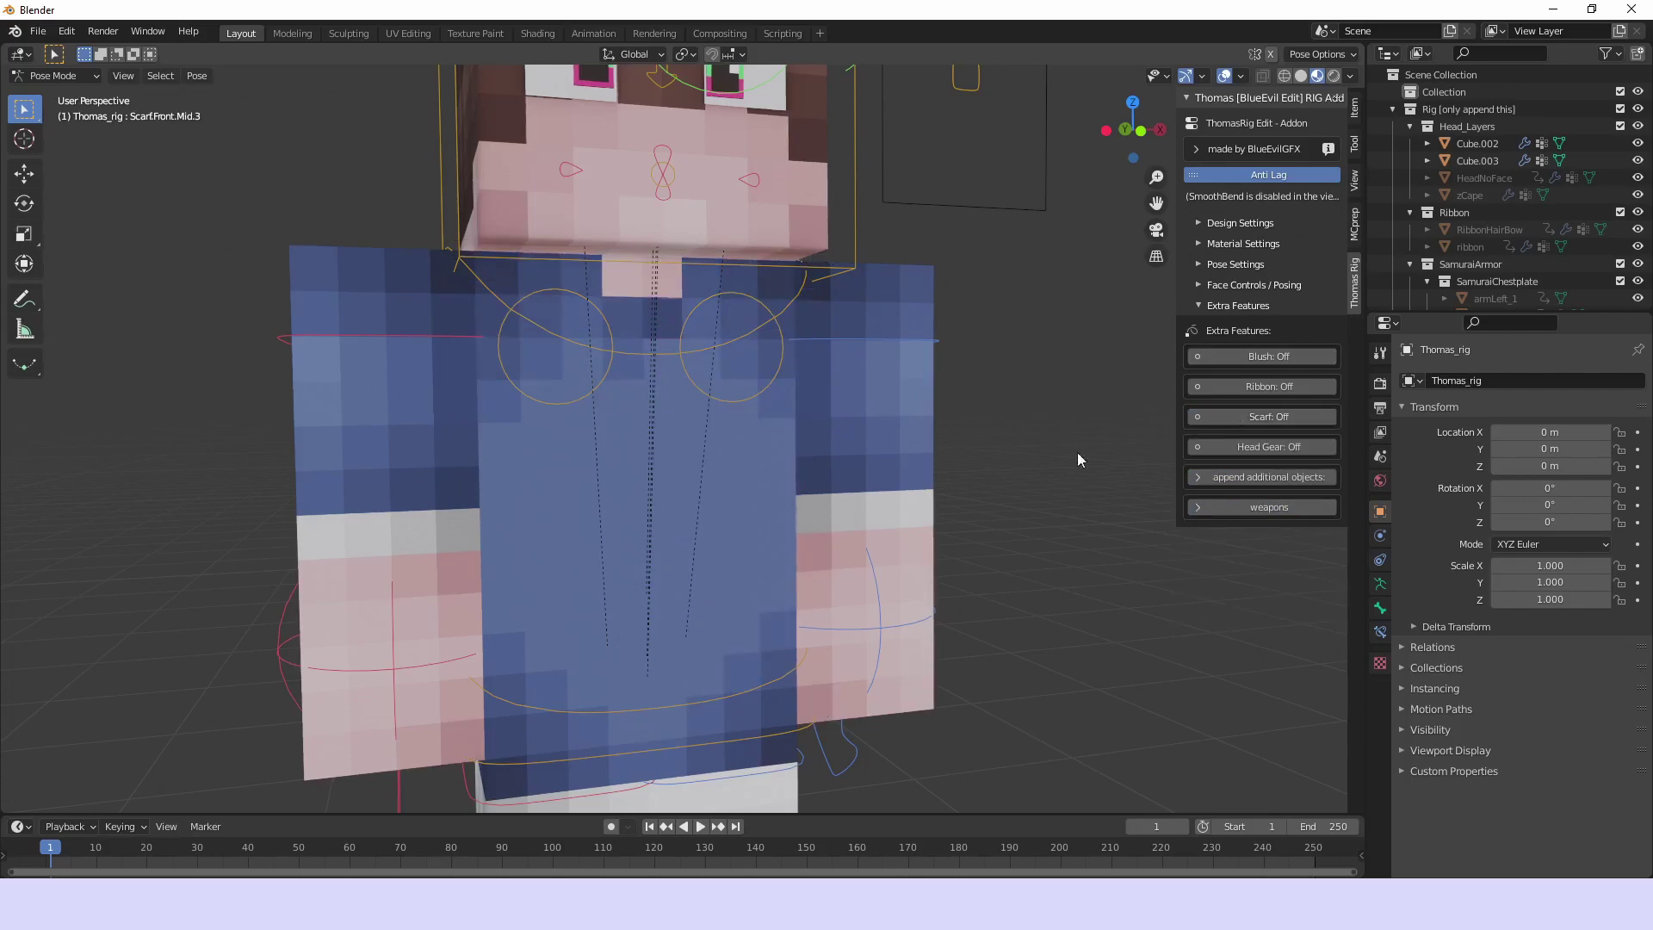
left_click(1222, 446)
scroll(901, 492, "down", 4)
scroll(775, 627, "up", 6)
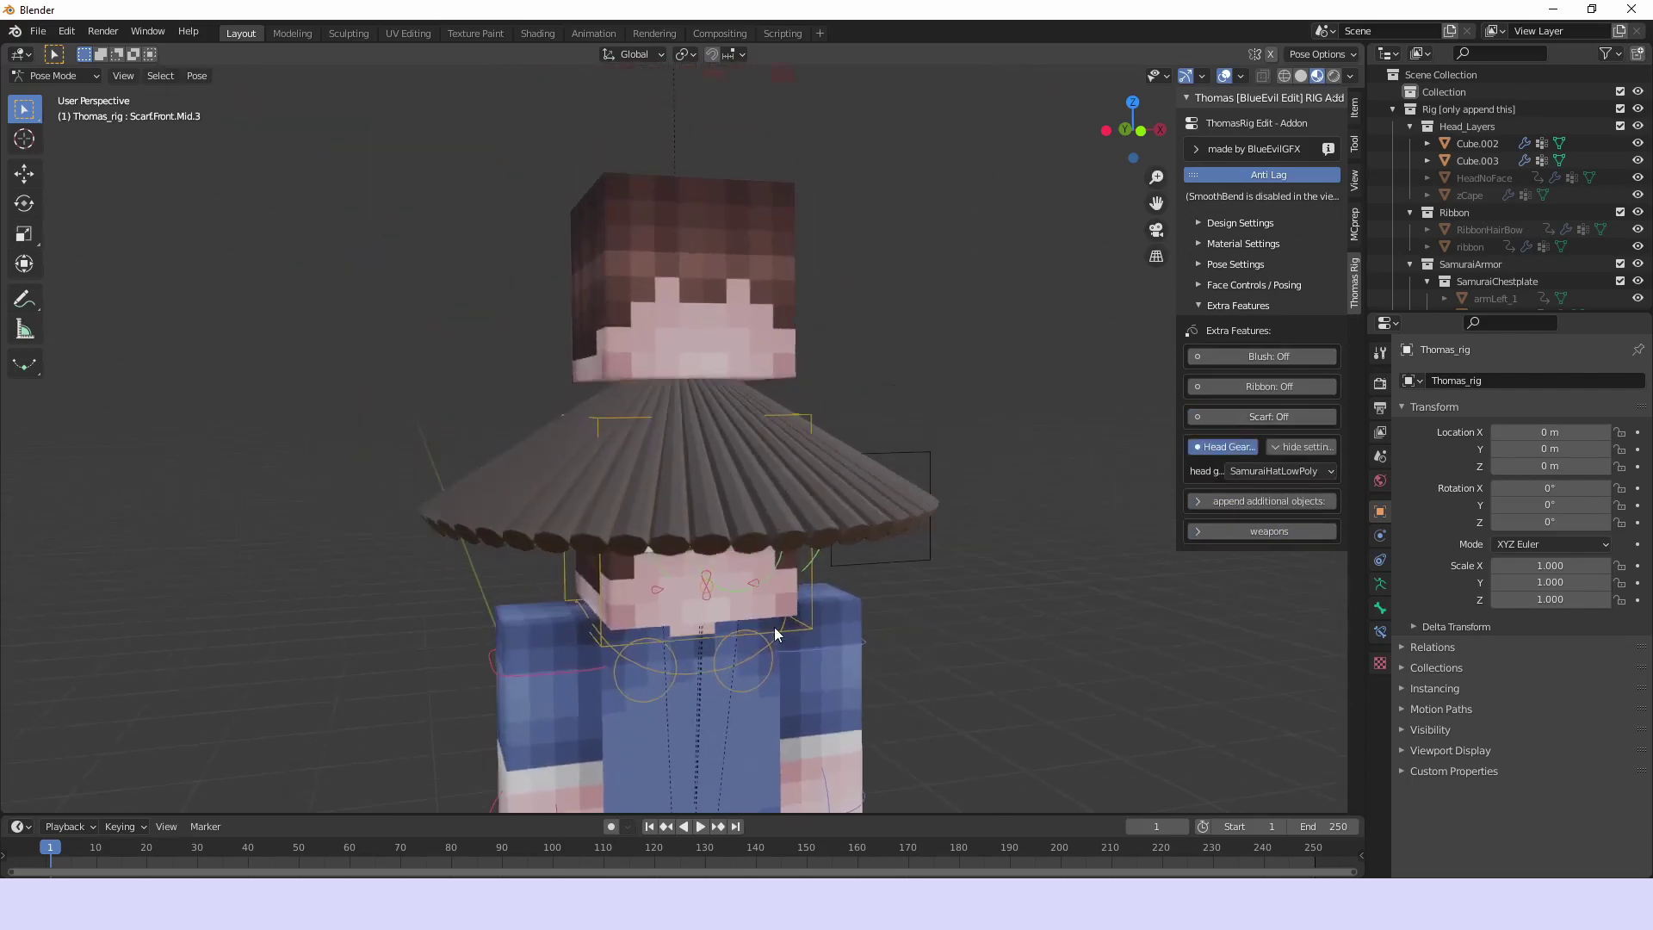
Switch to Object Mode, hide the floating head layer Cube.002 above the hat, and reselect the rig
key("ctrl+Tab")
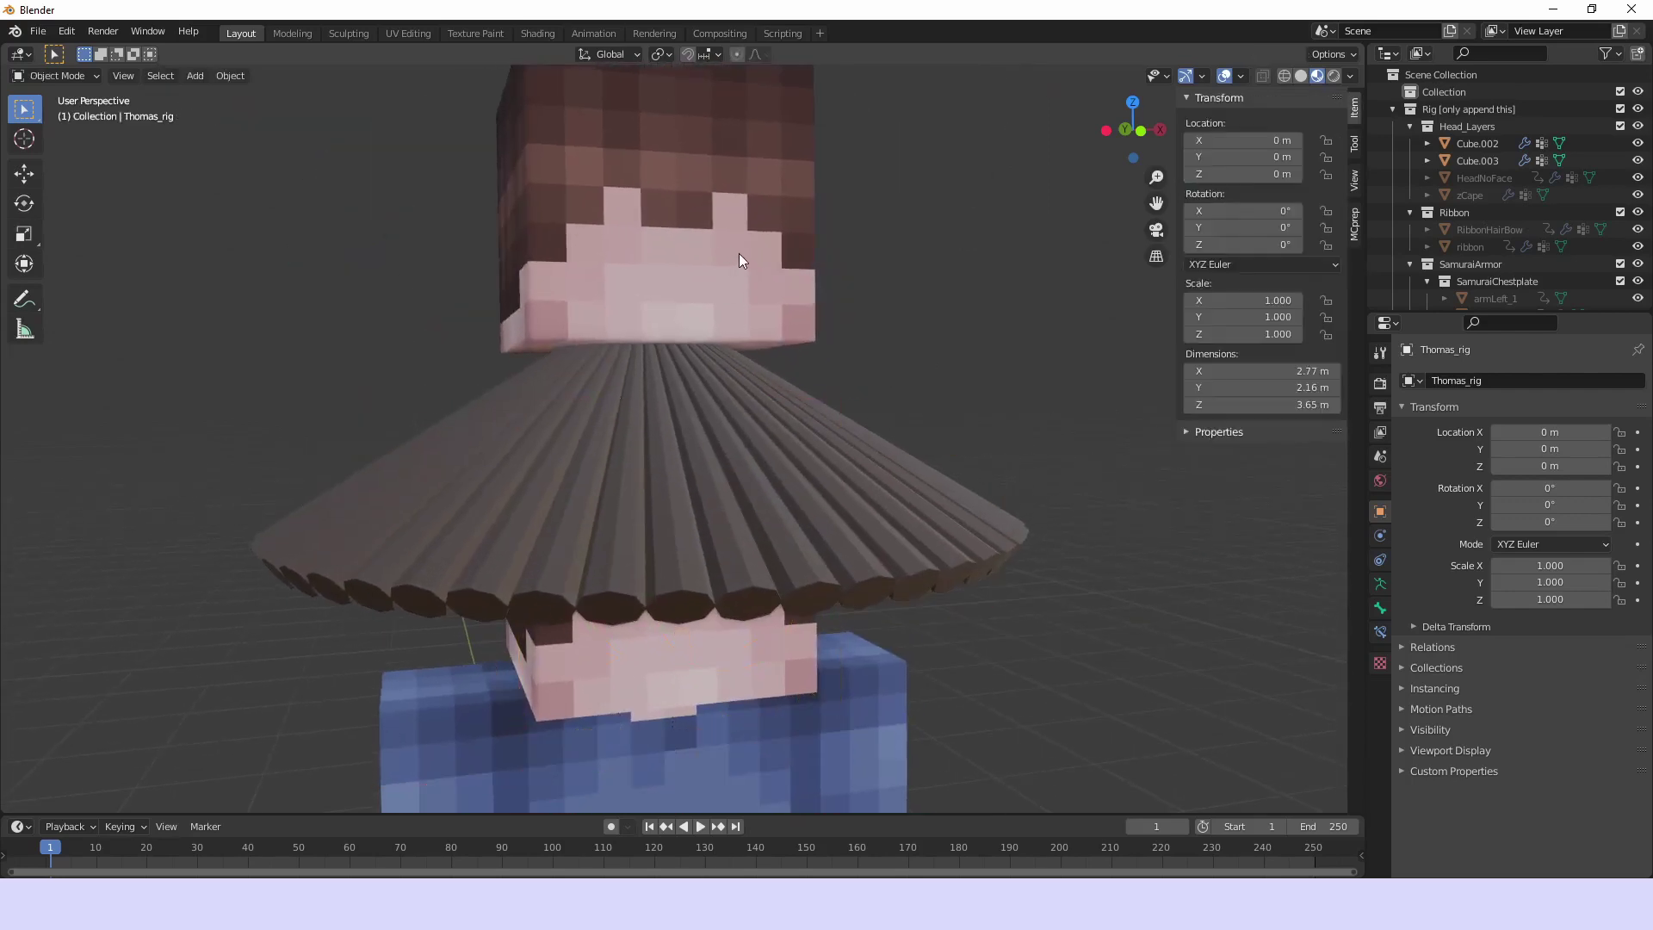
left_click(709, 216)
left_click(706, 214)
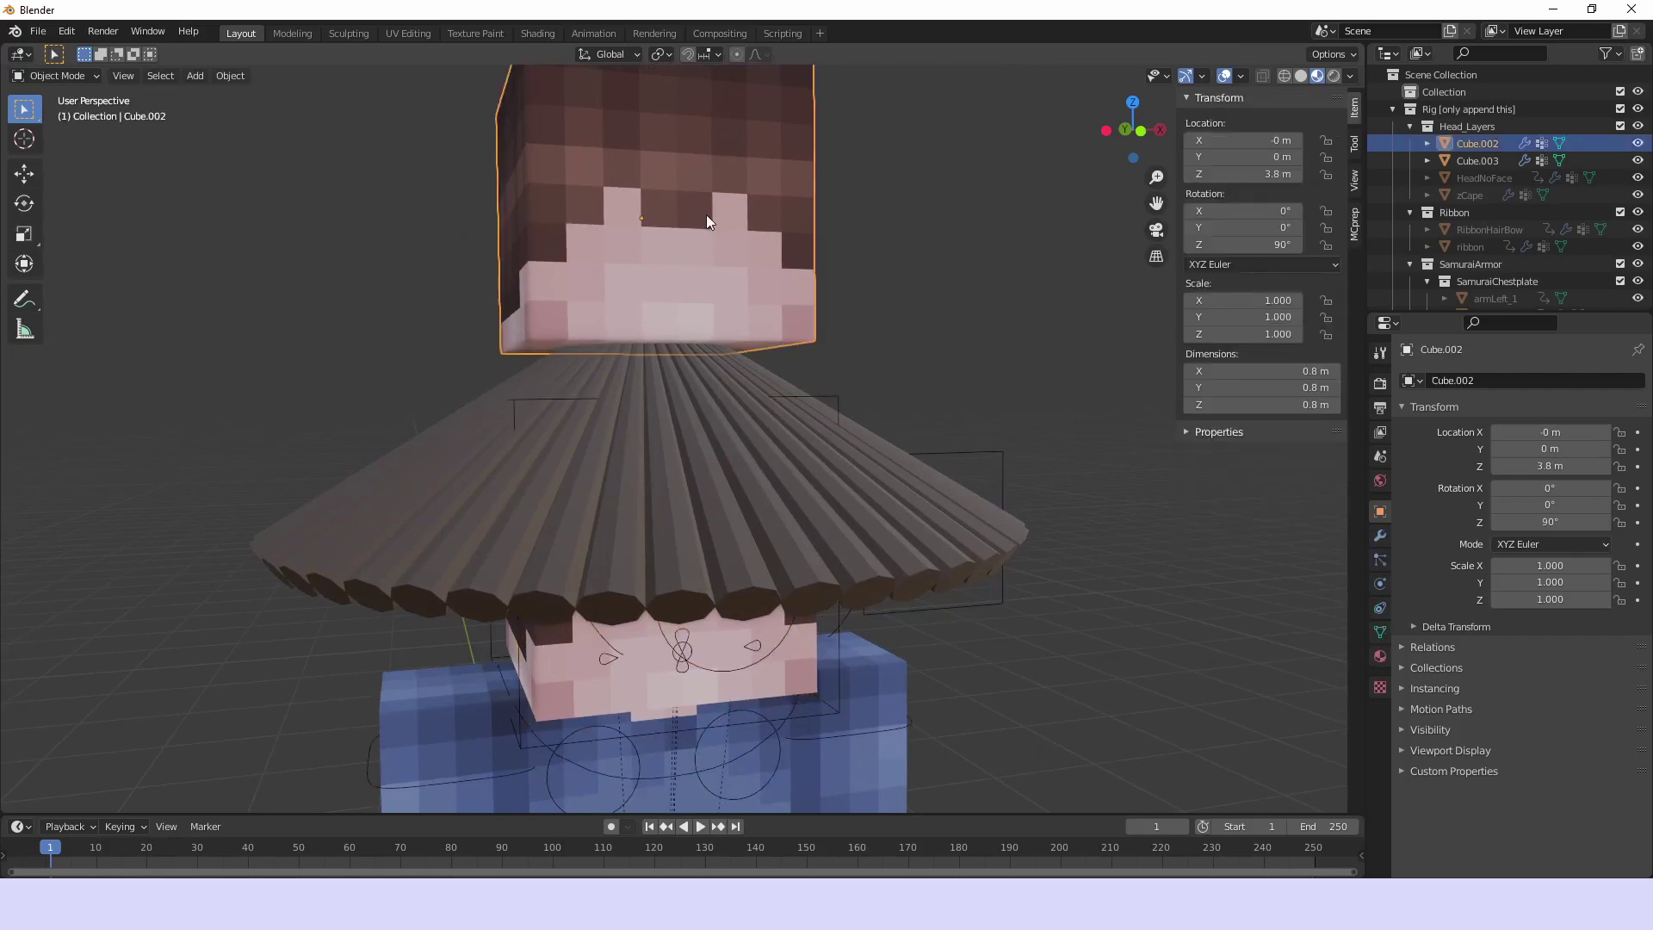
key("h")
left_click_drag(737, 364, 720, 348)
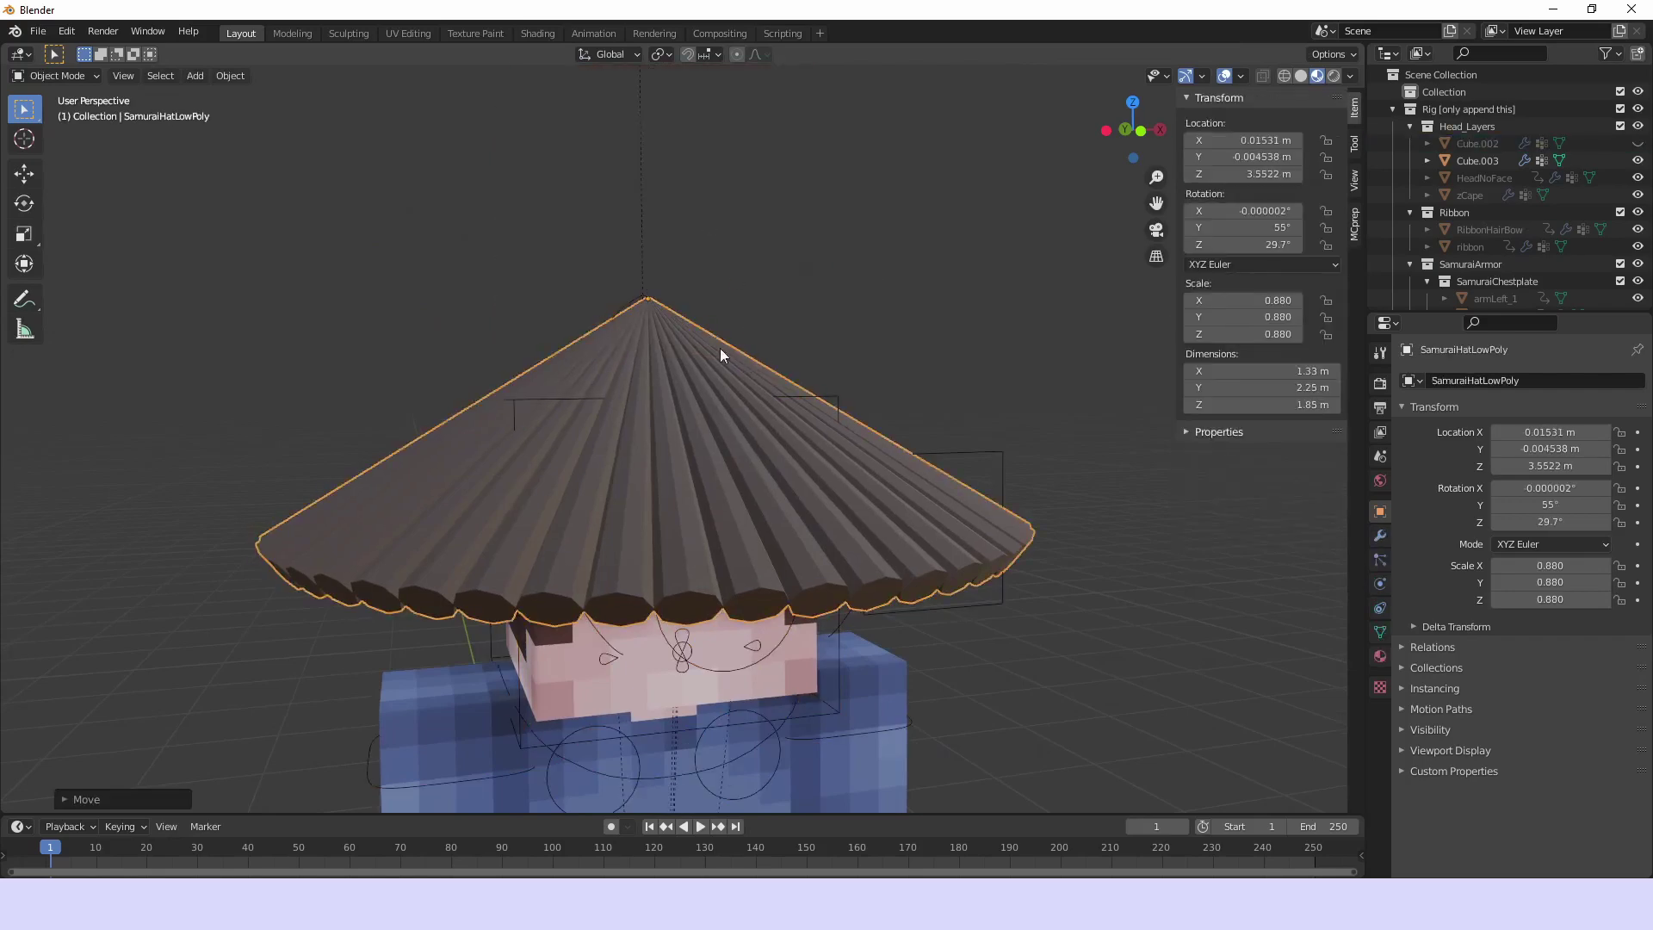
left_click(850, 391)
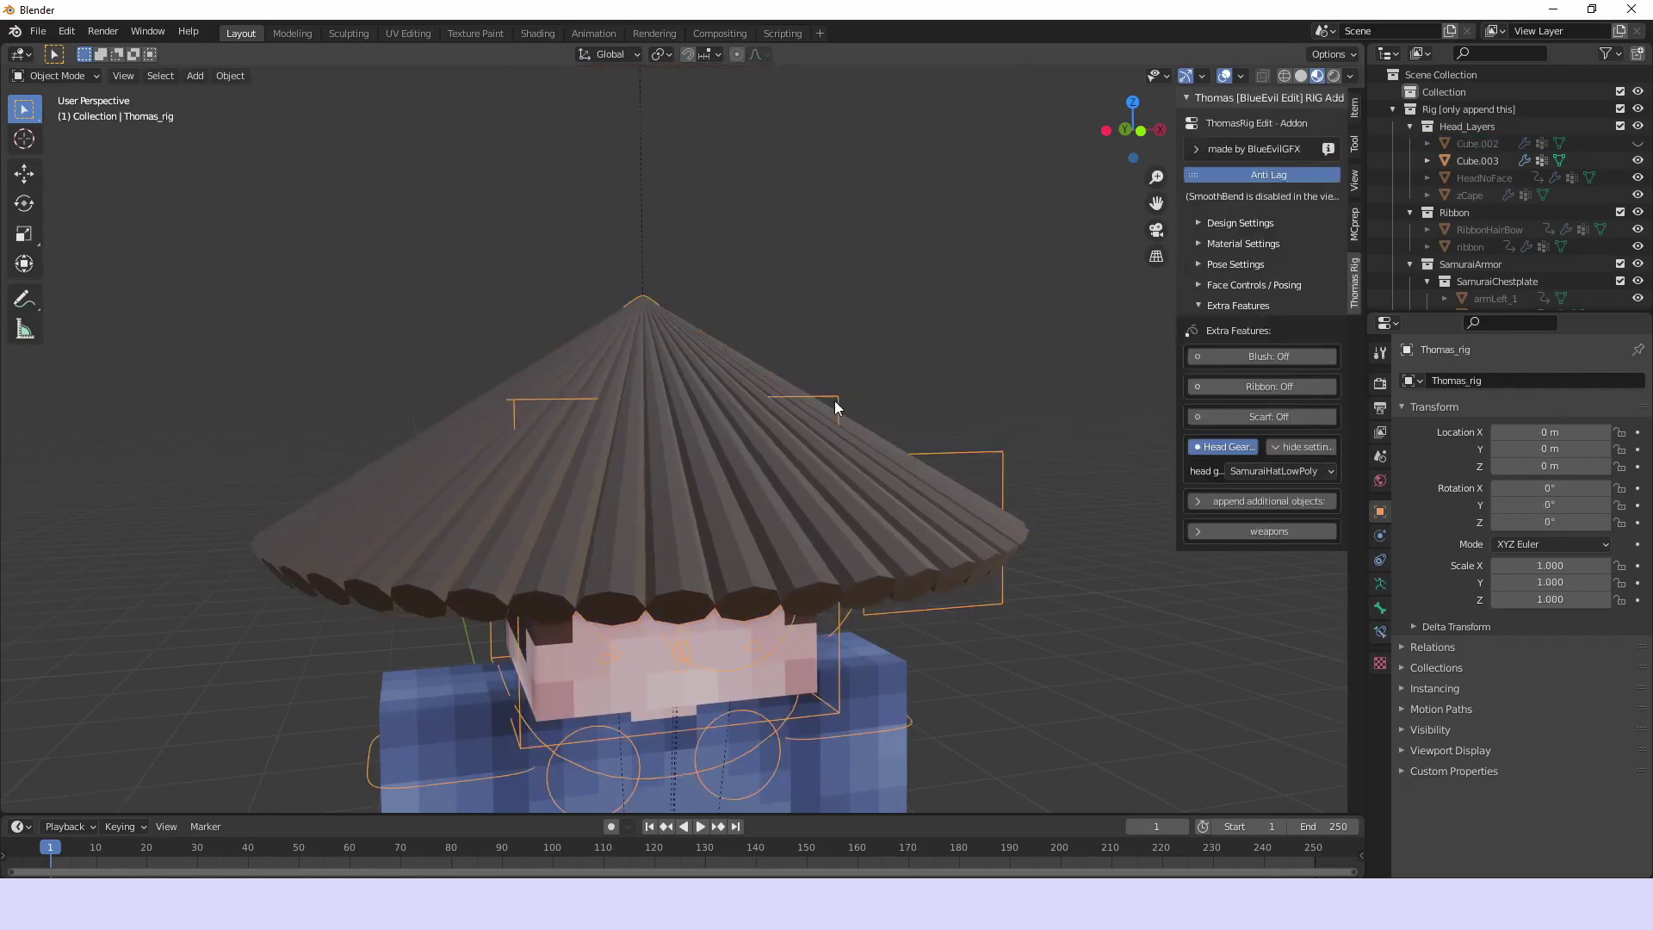
Try the SamuraiHatMidPoly and SamuraiHatHighPoly head gear on the character
left_click(1278, 470)
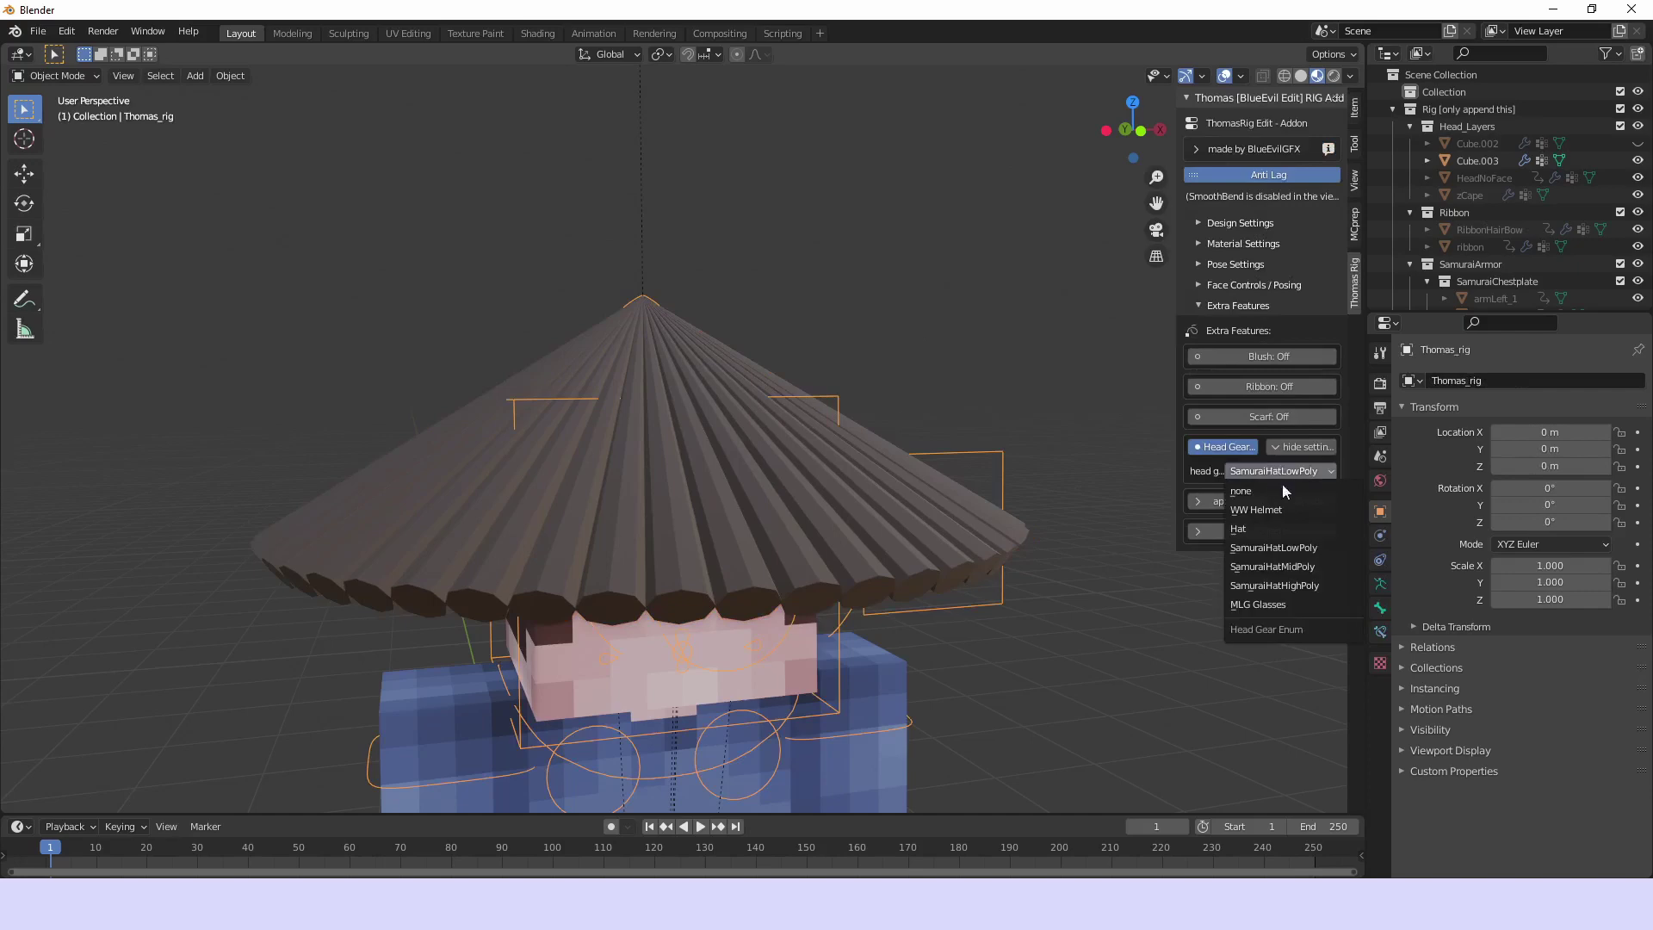
left_click(1320, 564)
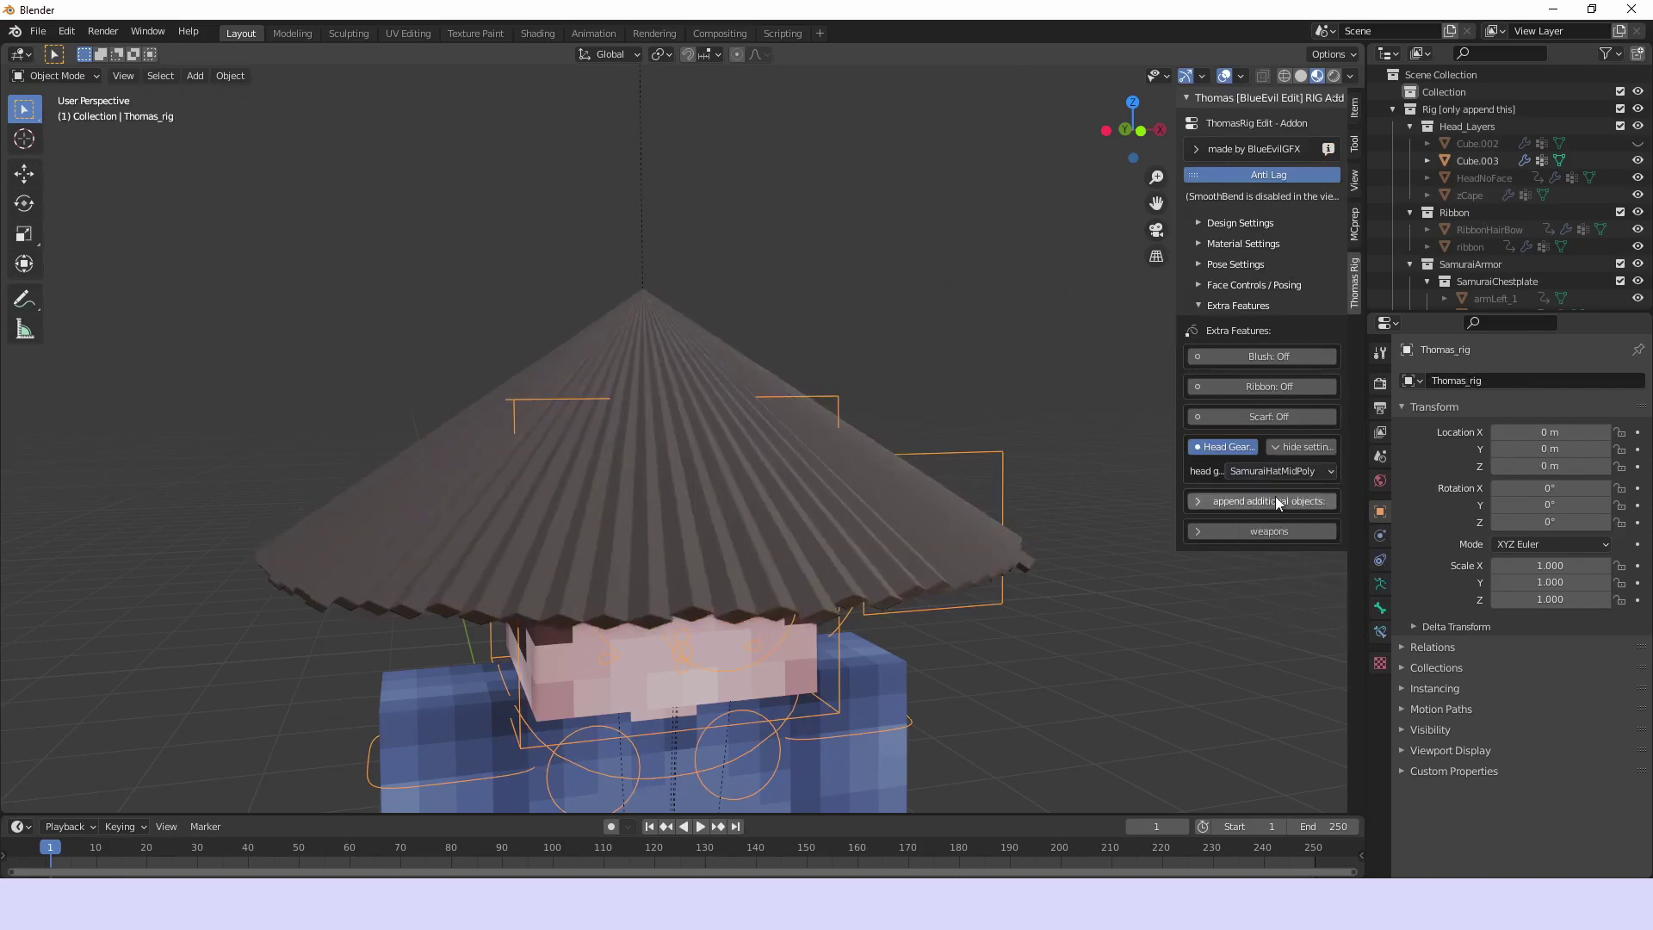
left_click(1277, 471)
left_click(1314, 588)
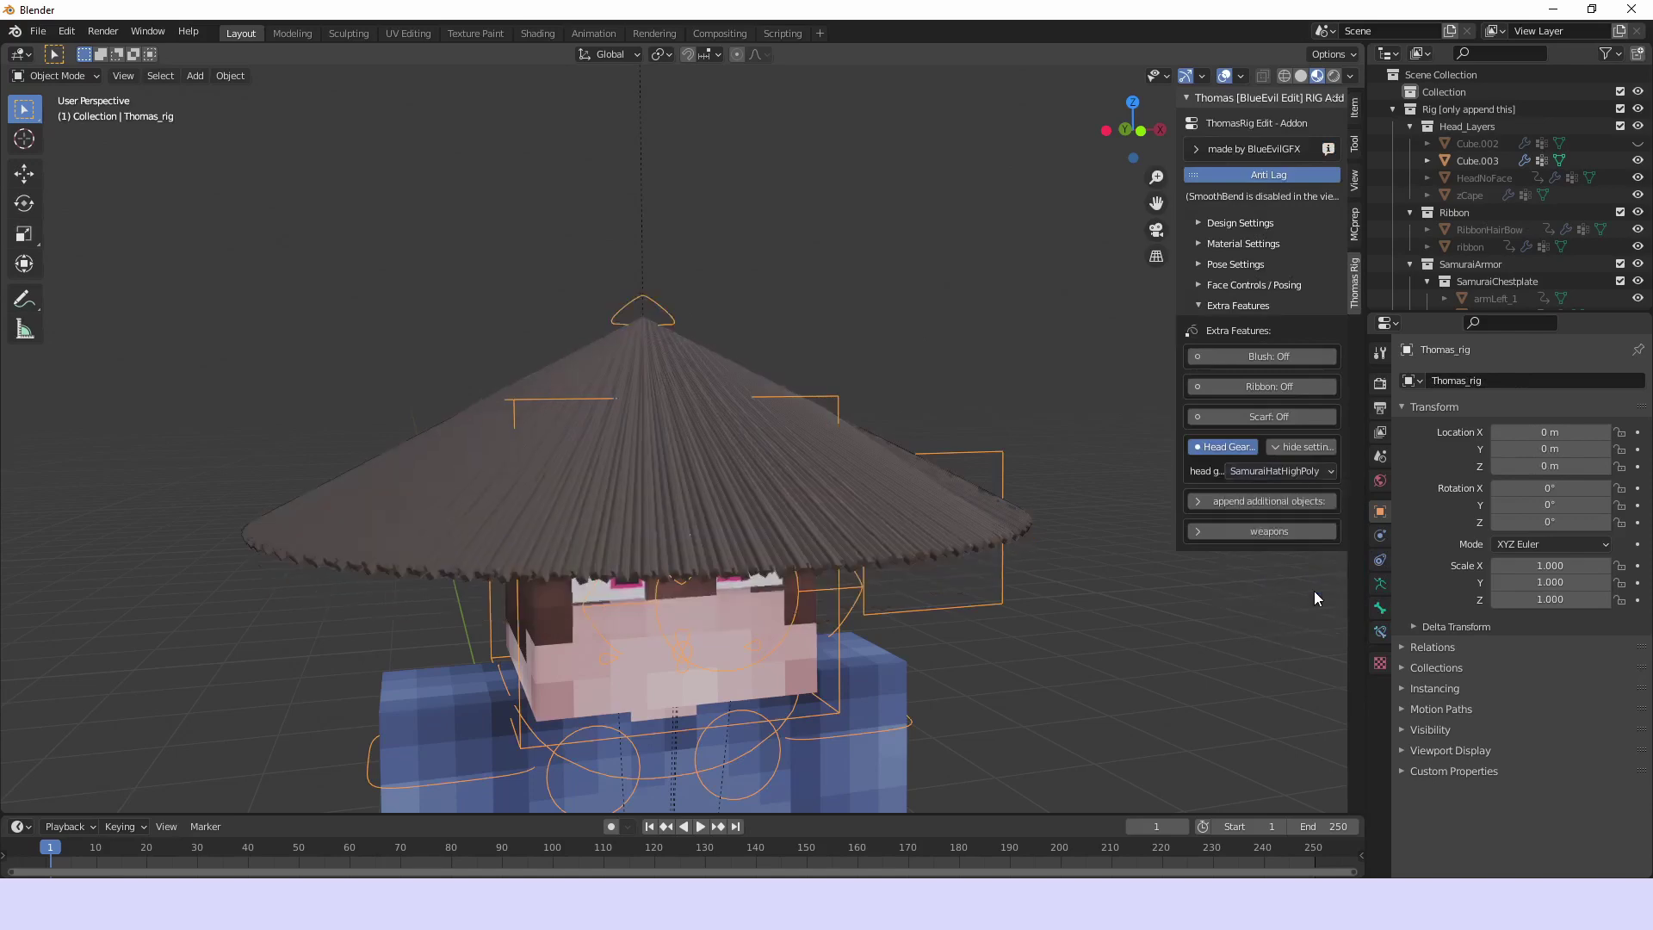
Change the head gear to MLG Glasses and try moving the glasses along the Z axis
left_click(1276, 471)
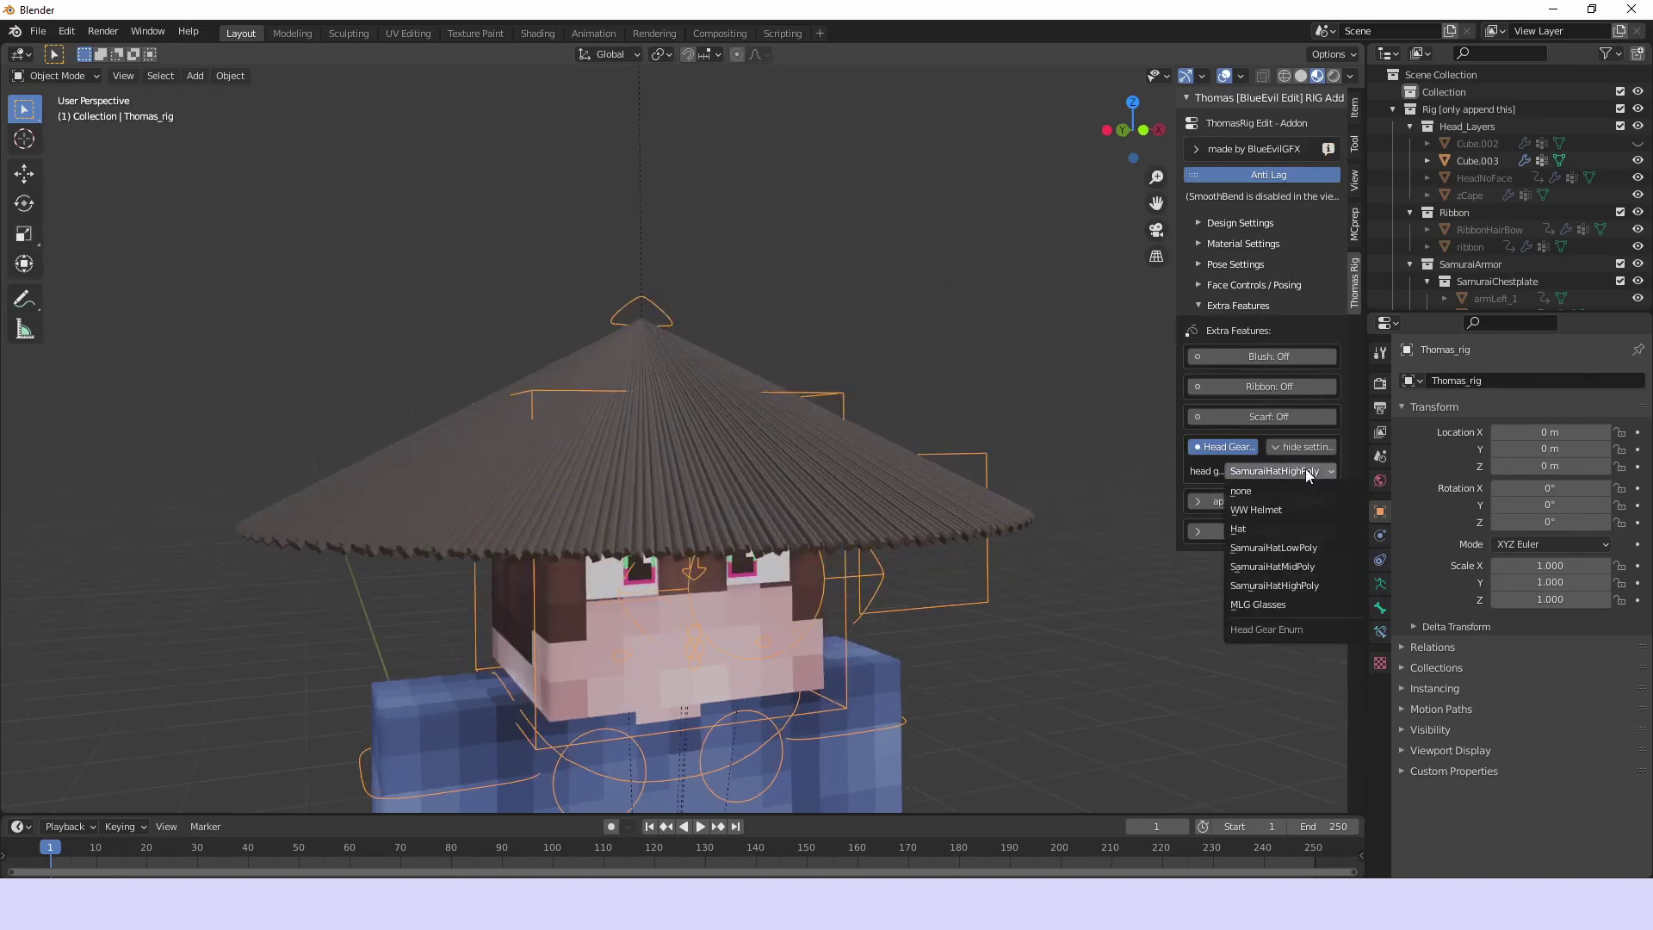
left_click(1289, 603)
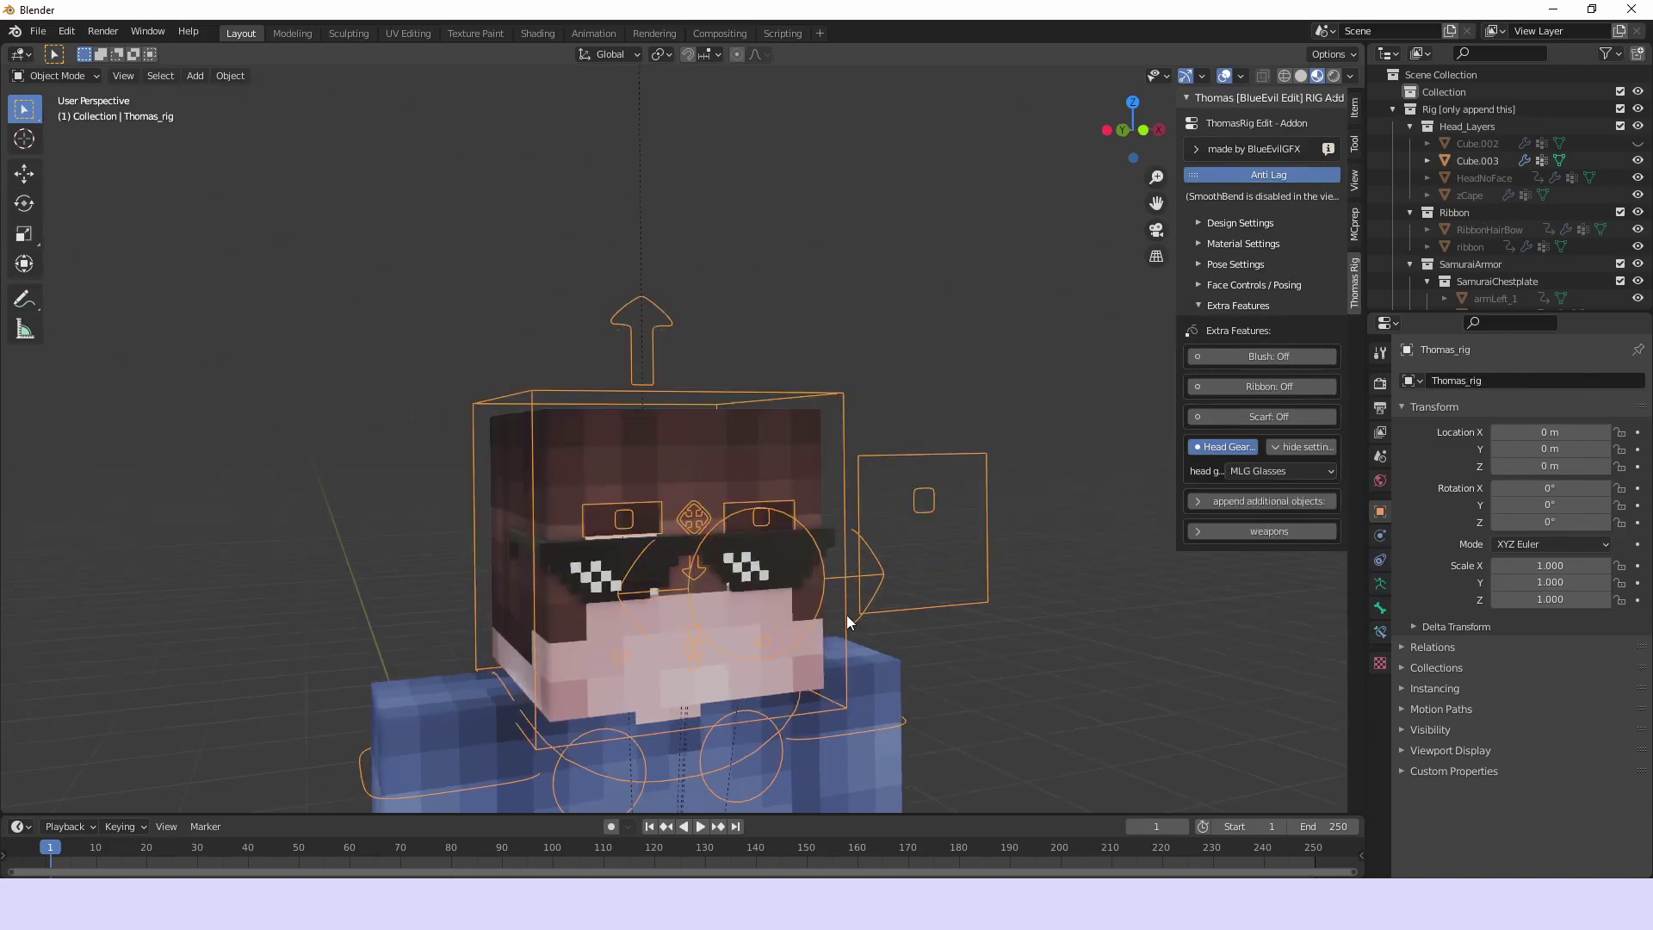
left_click(782, 575)
scroll(774, 573, "up", 1)
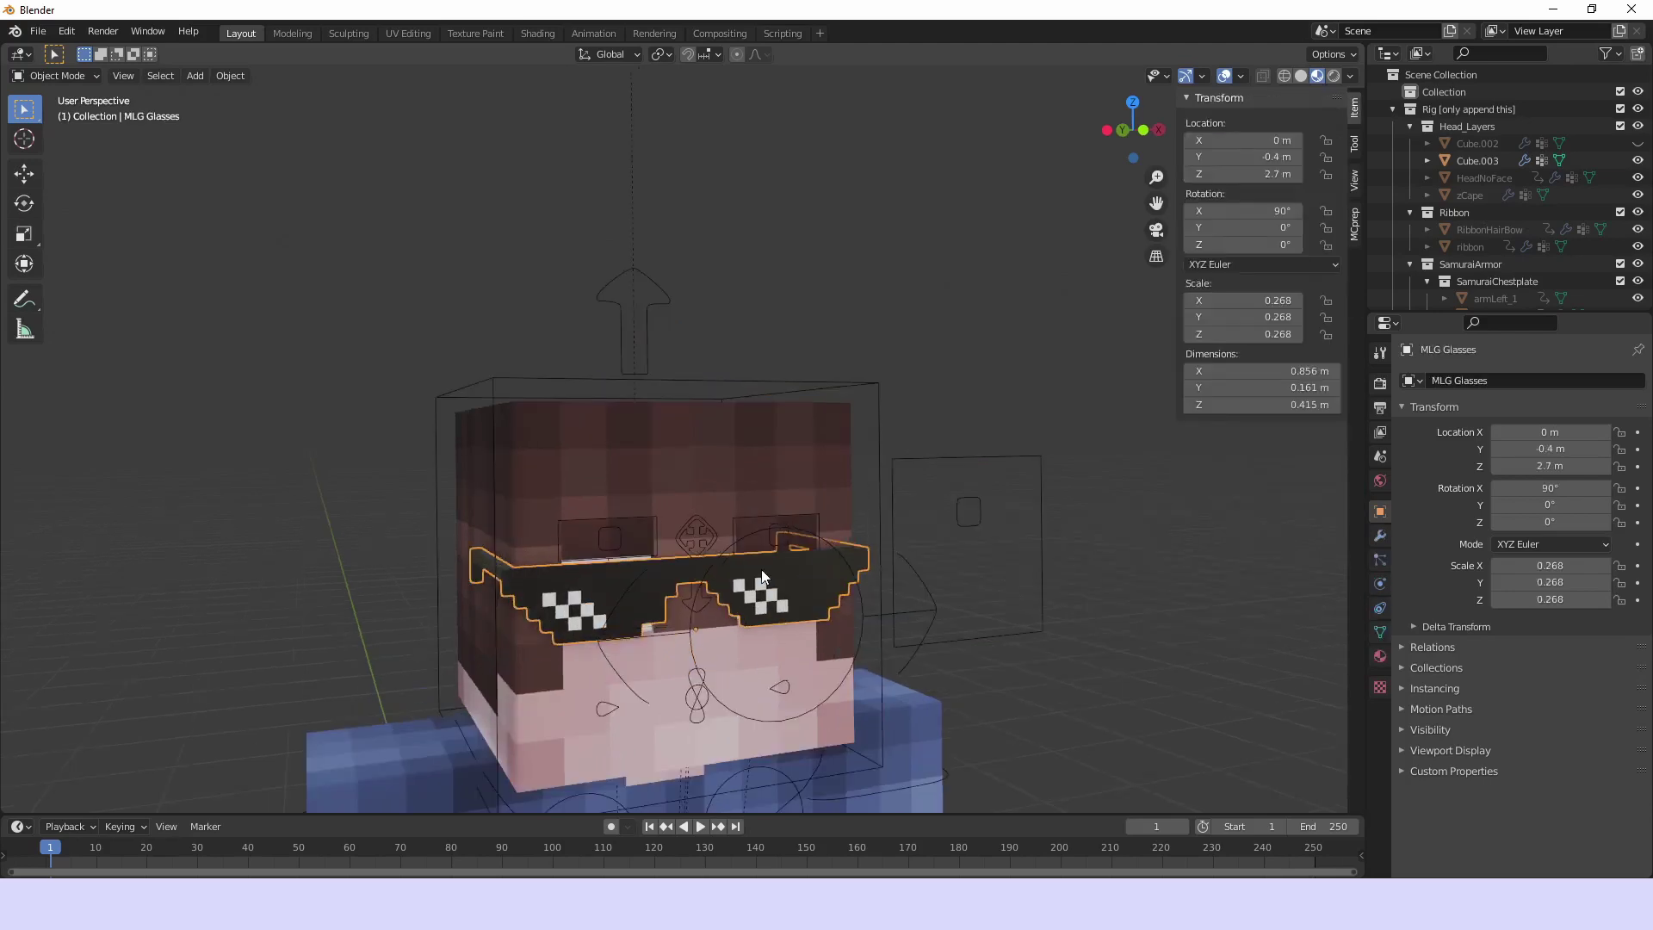
key("g")
key("z")
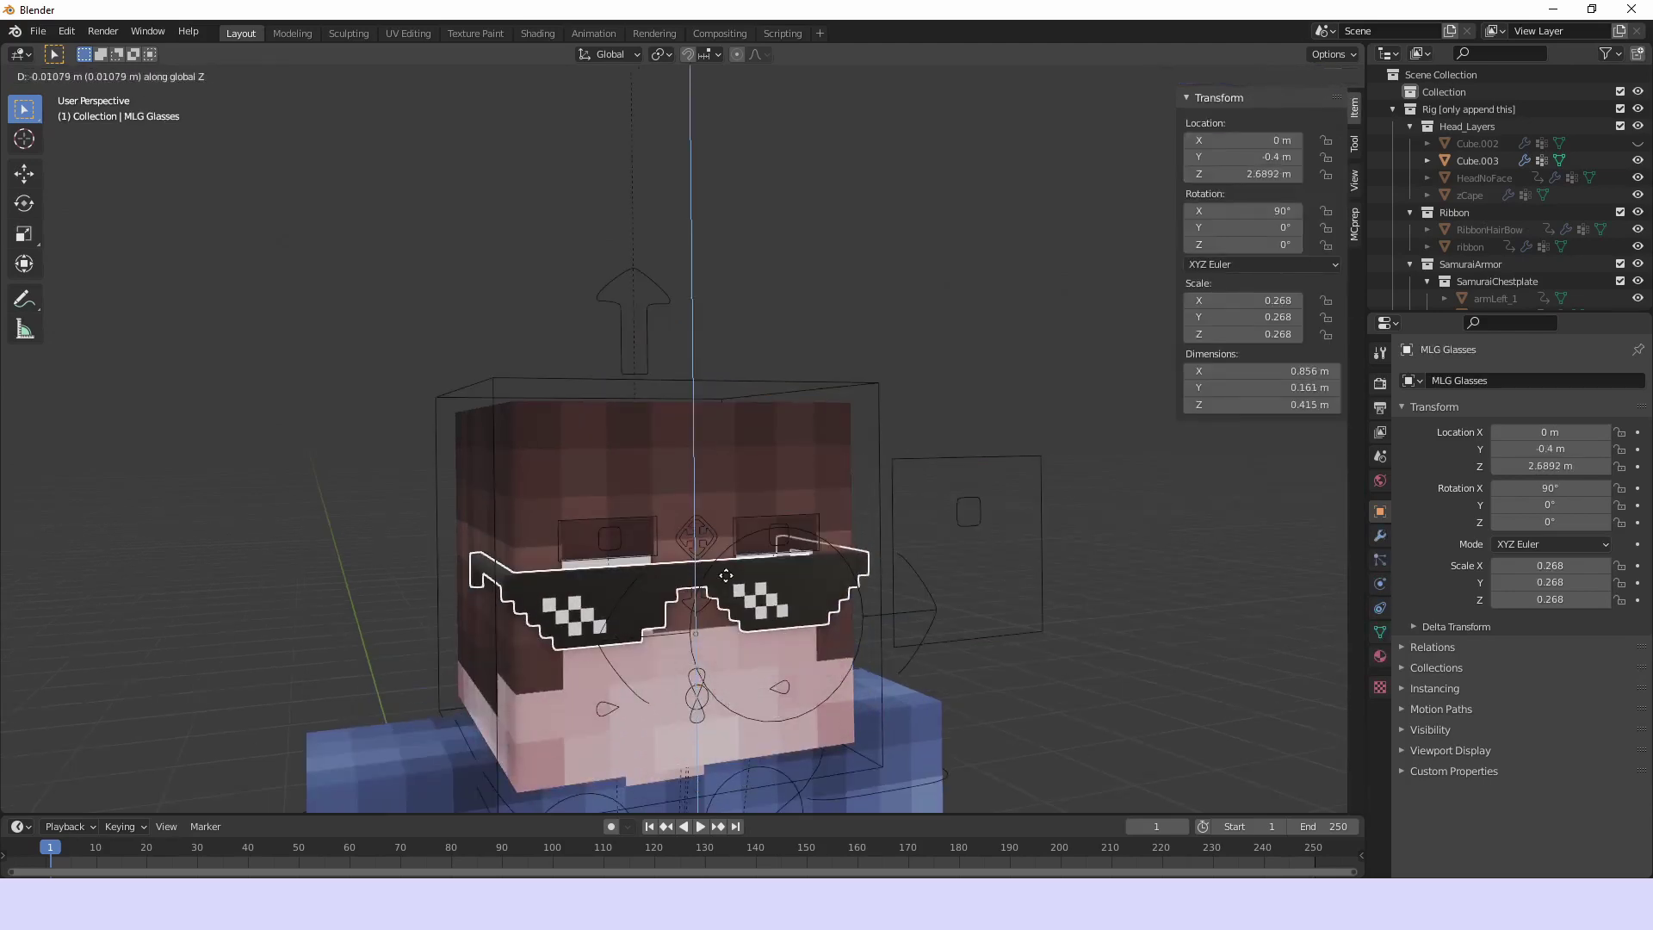
key("Escape")
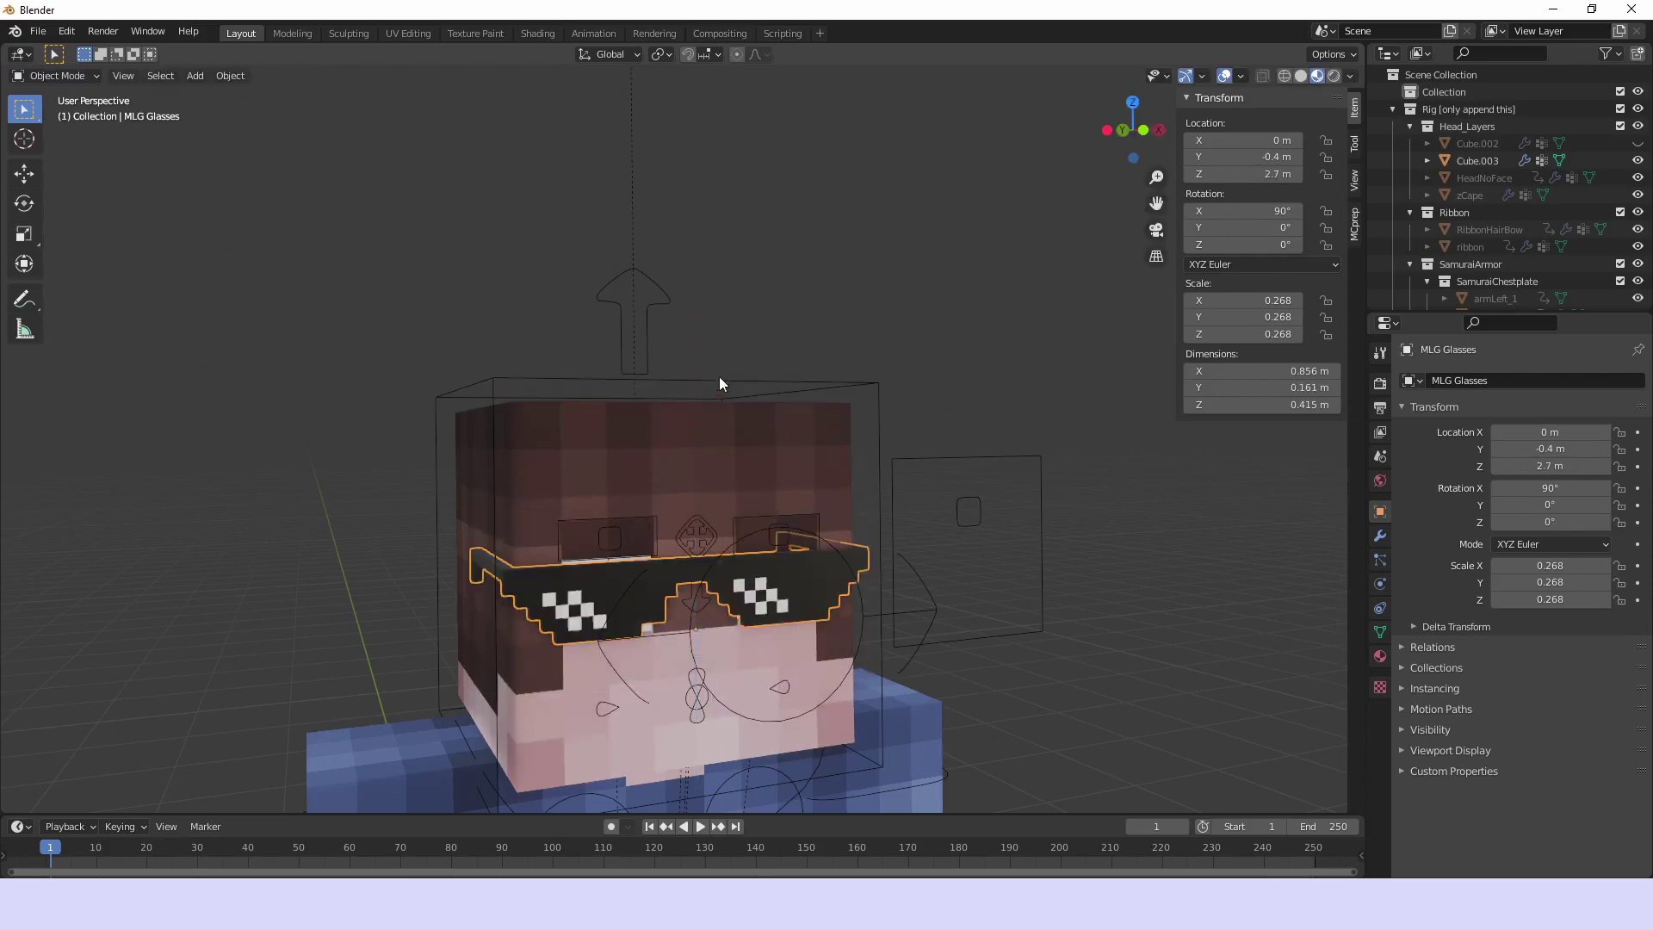
left_click(720, 376)
Change the head gear to Hat and color its band pink (HSV about 0.94, 0.406, 1.000)
left_click(1240, 471)
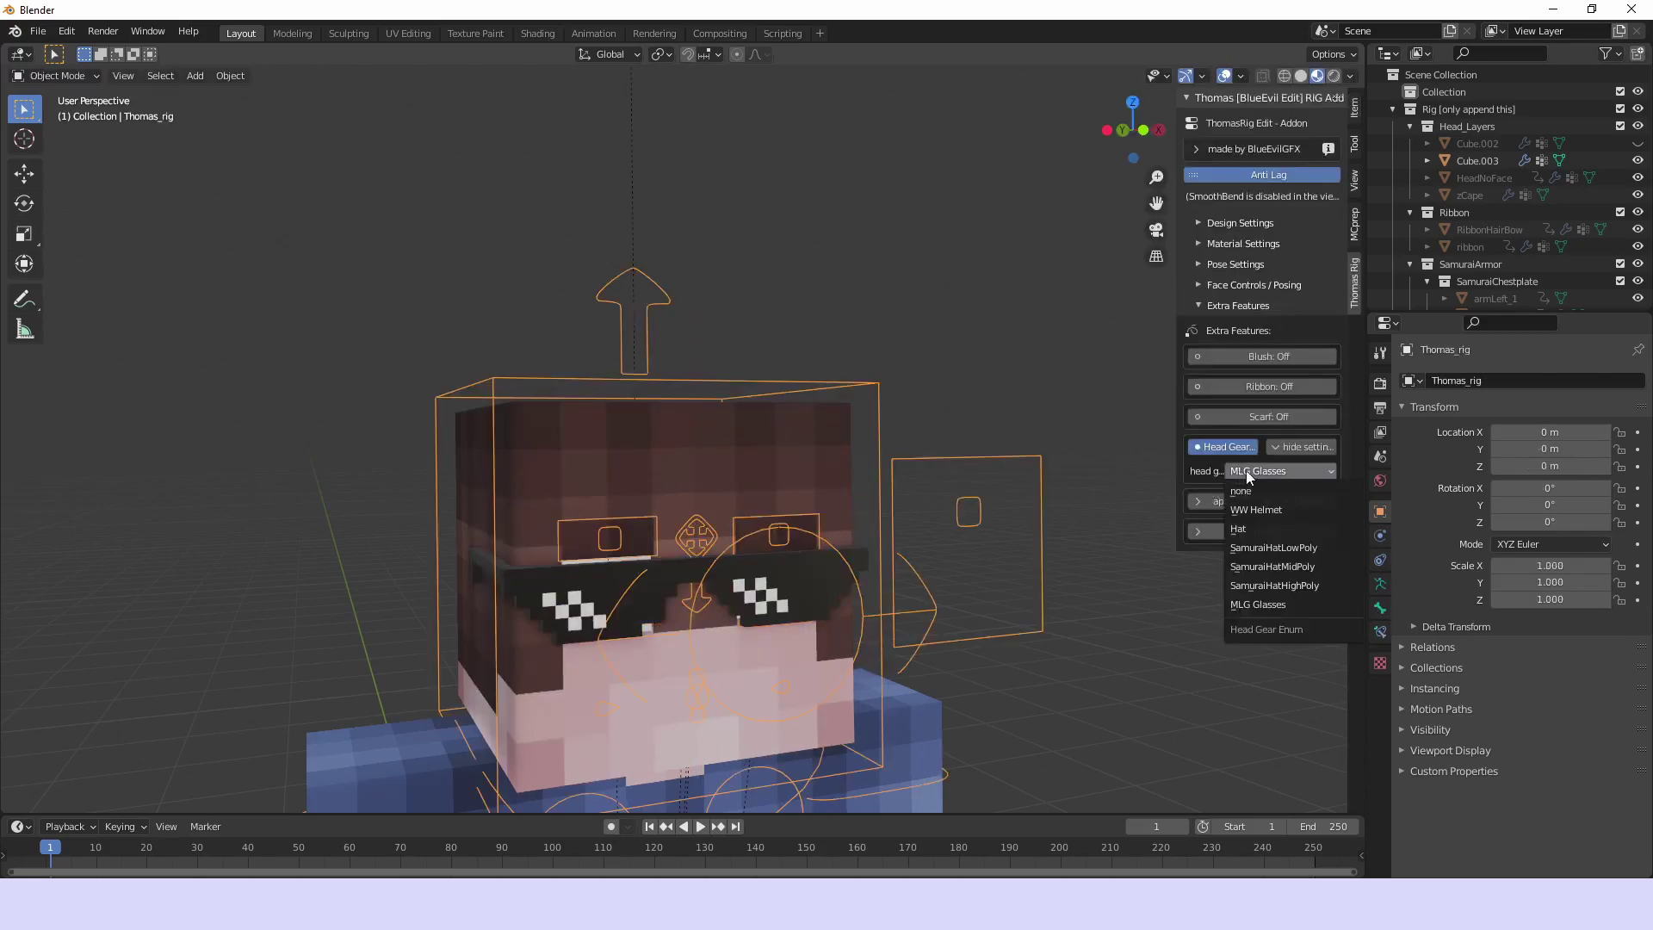
key("Return")
left_click(1298, 496)
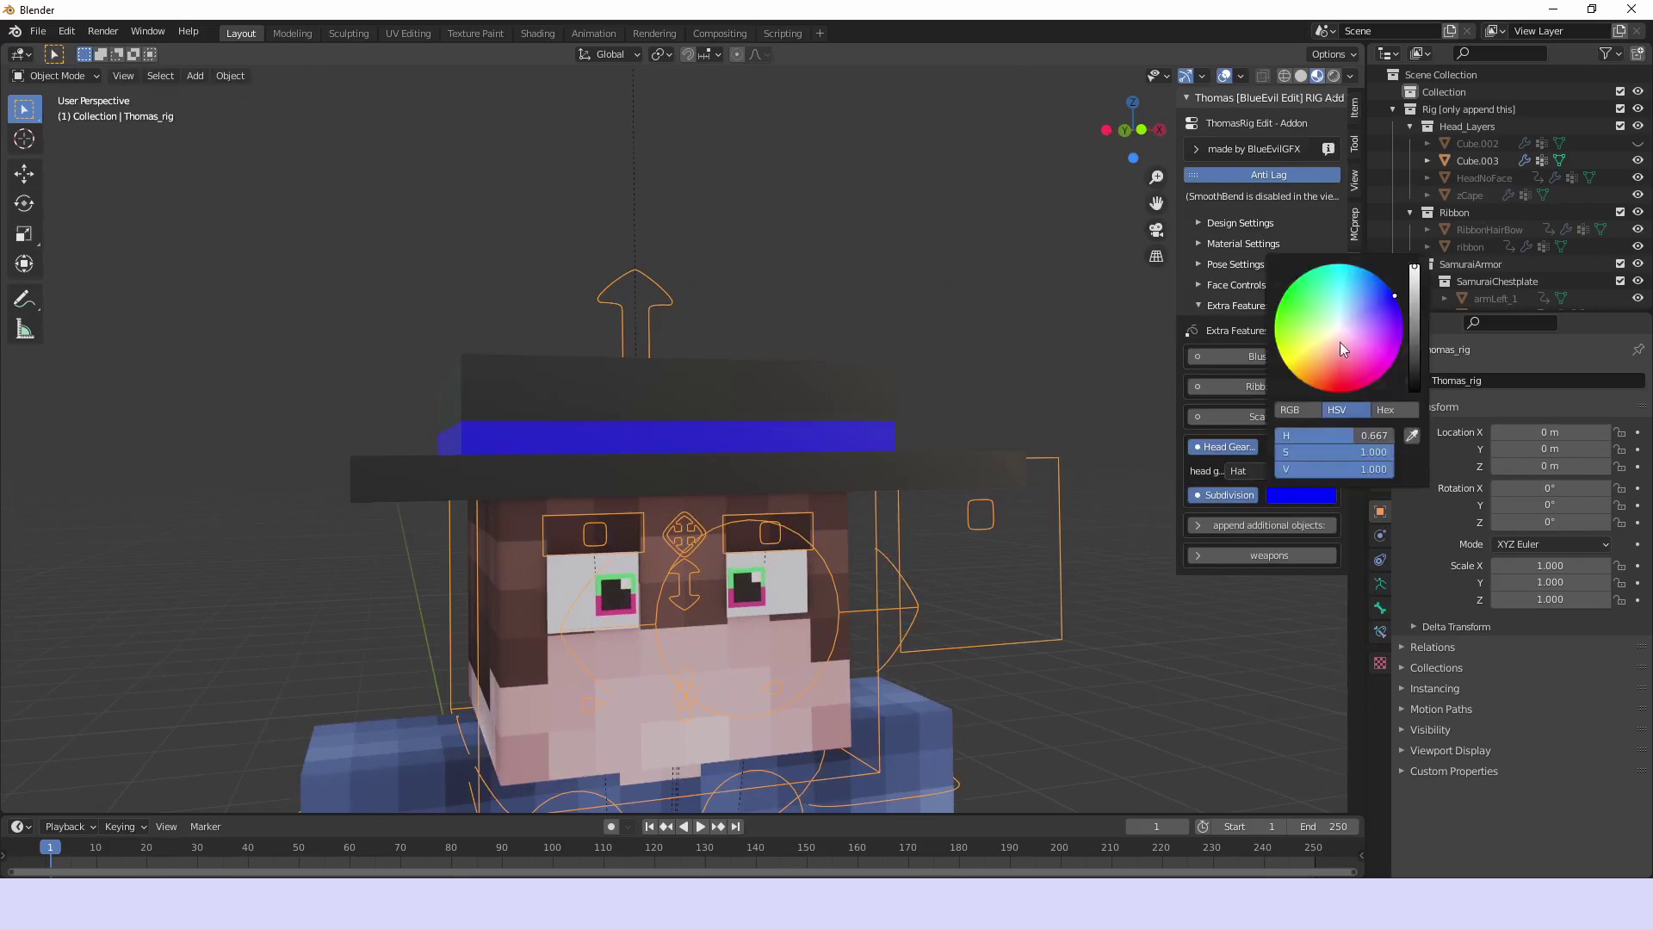
left_click_drag(1339, 343, 1349, 351)
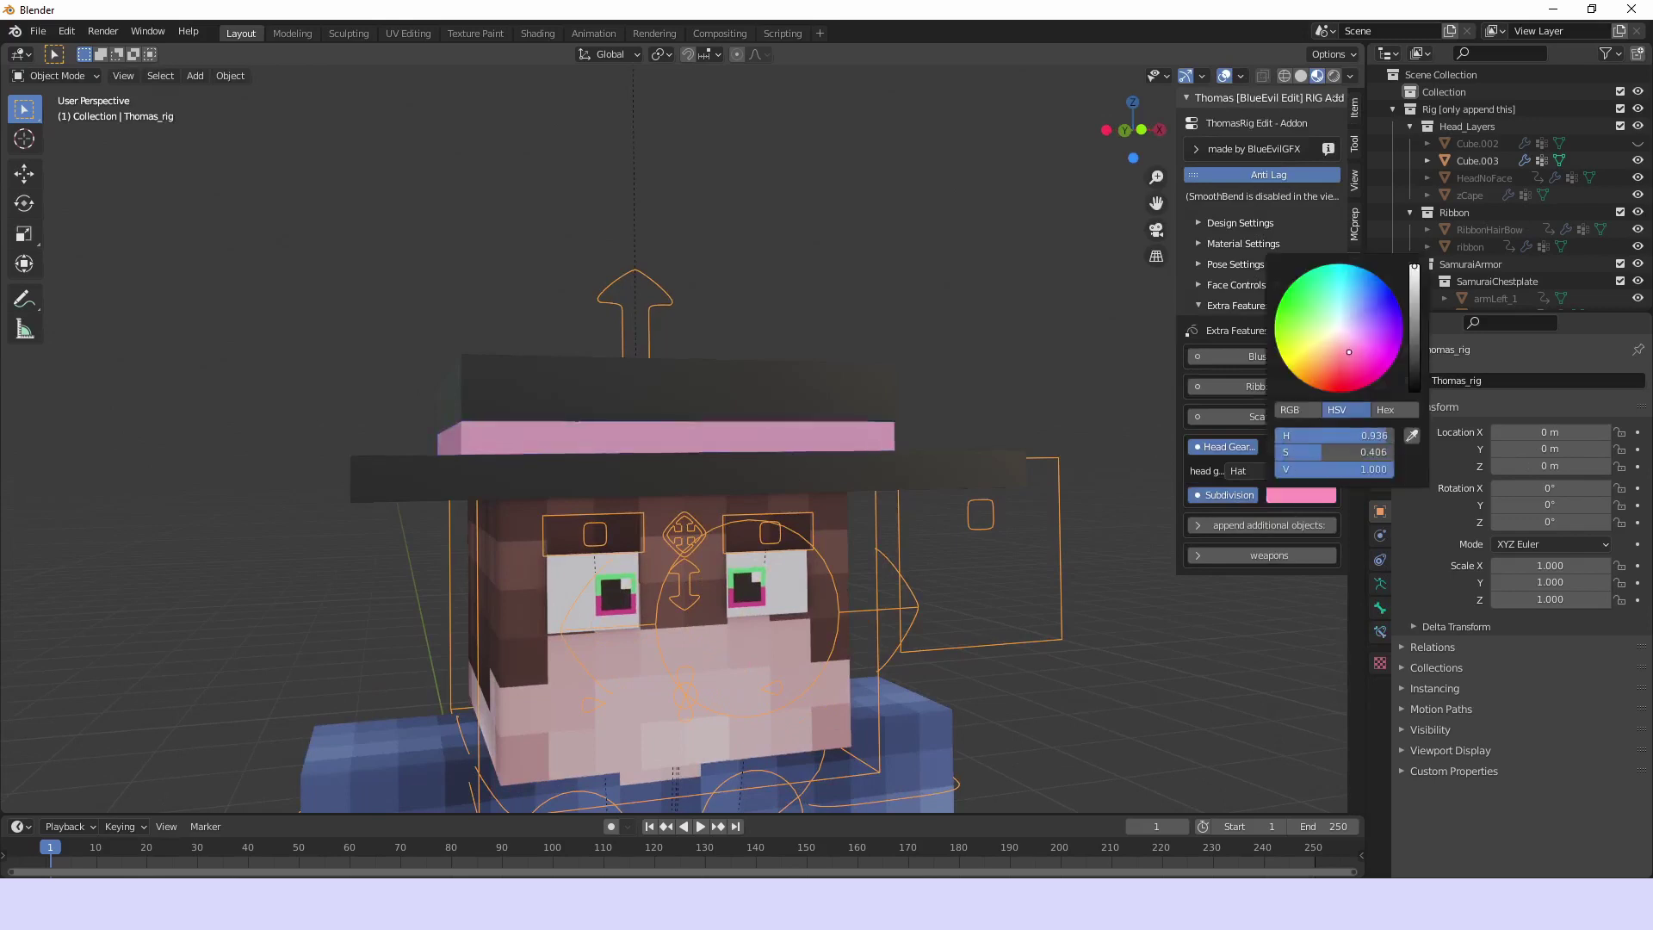
Try the WW Helmet head gear on the character and turn the head gear off
left_click(1253, 472)
left_click(1286, 511)
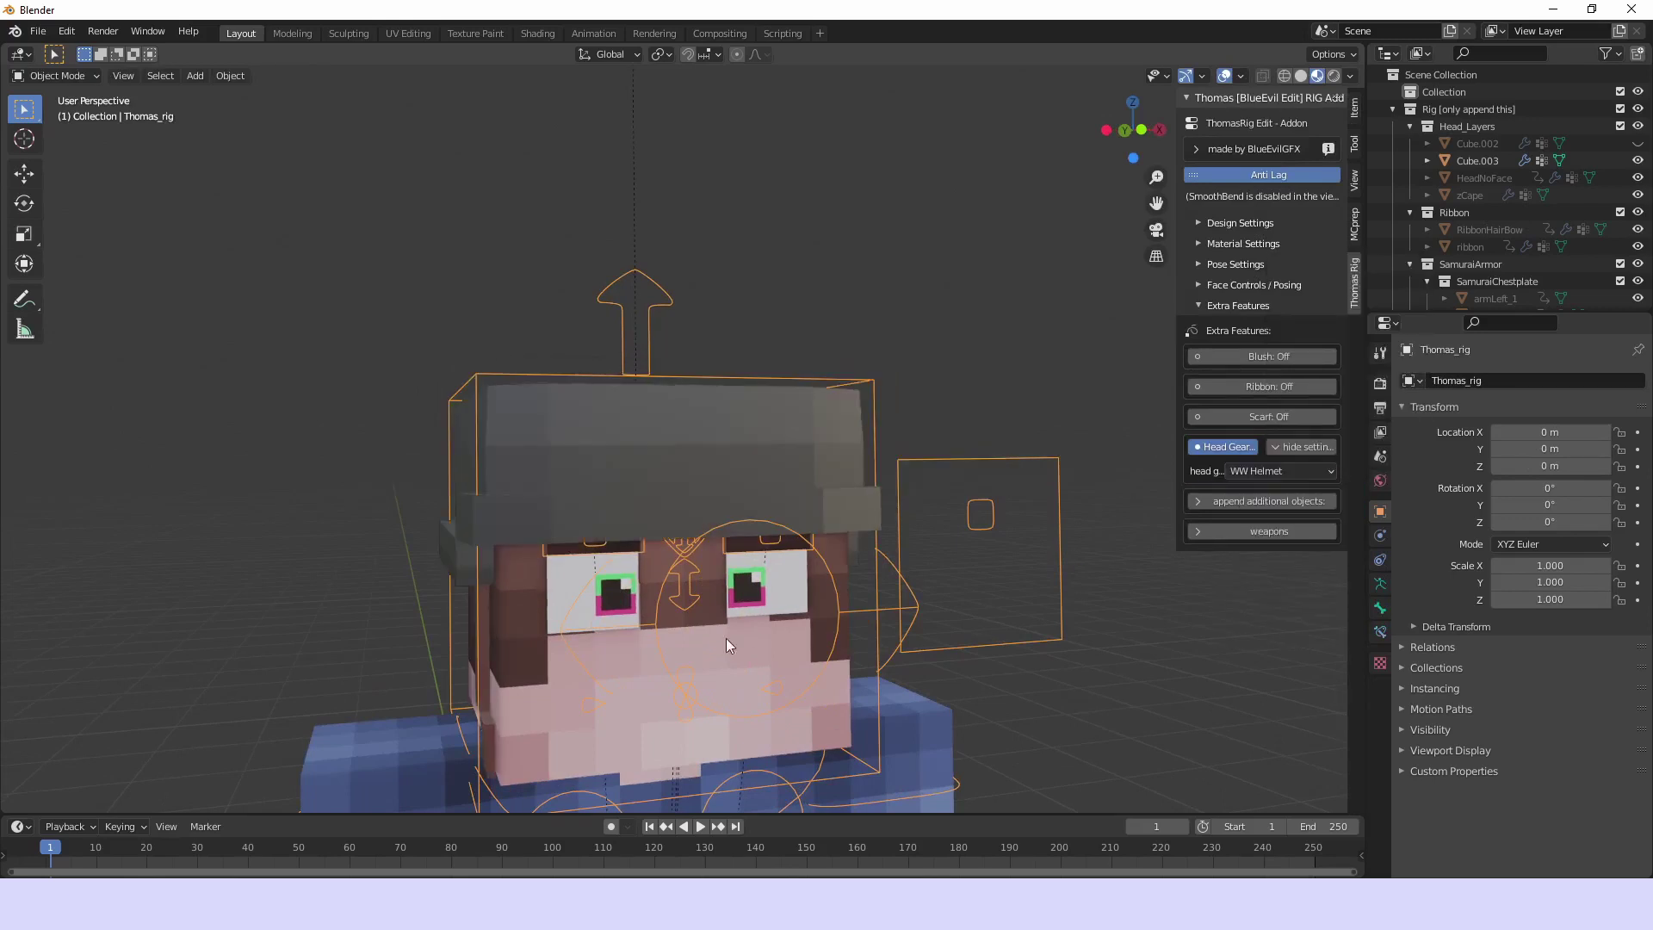
mouse_move(802, 653)
middle_mouse_down()
mouse_move(876, 595)
mouse_move(813, 674)
middle_mouse_up()
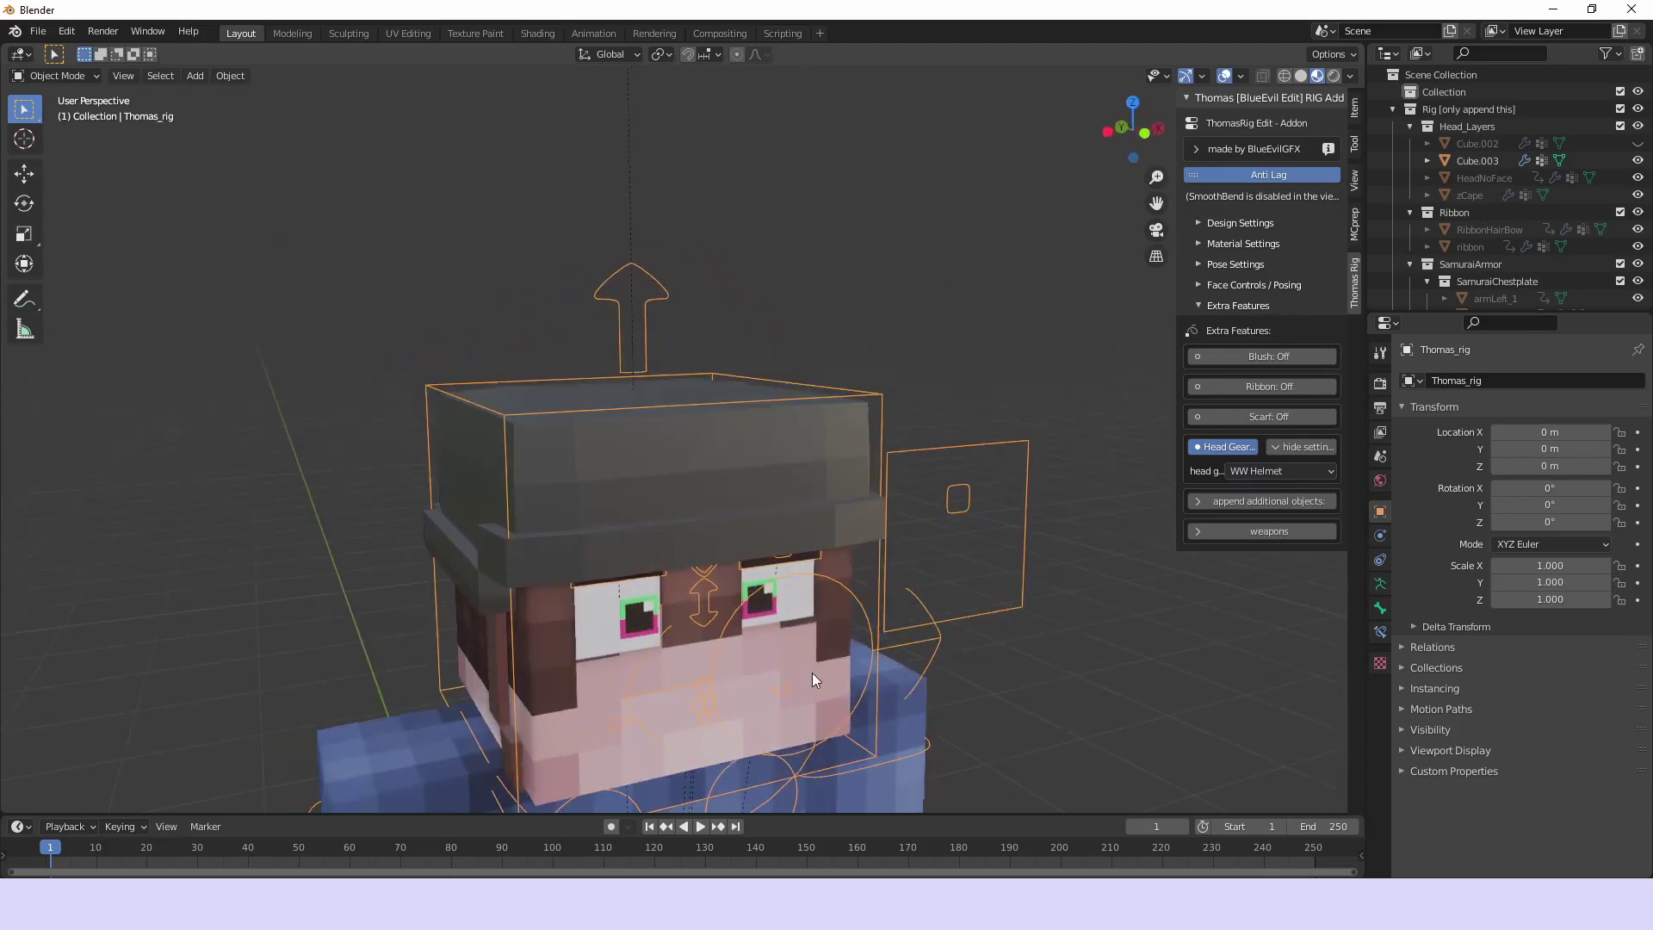
left_click(1222, 446)
Expand the additional objects section and look through the previews of objects available to append
scroll(673, 410, "down", 3)
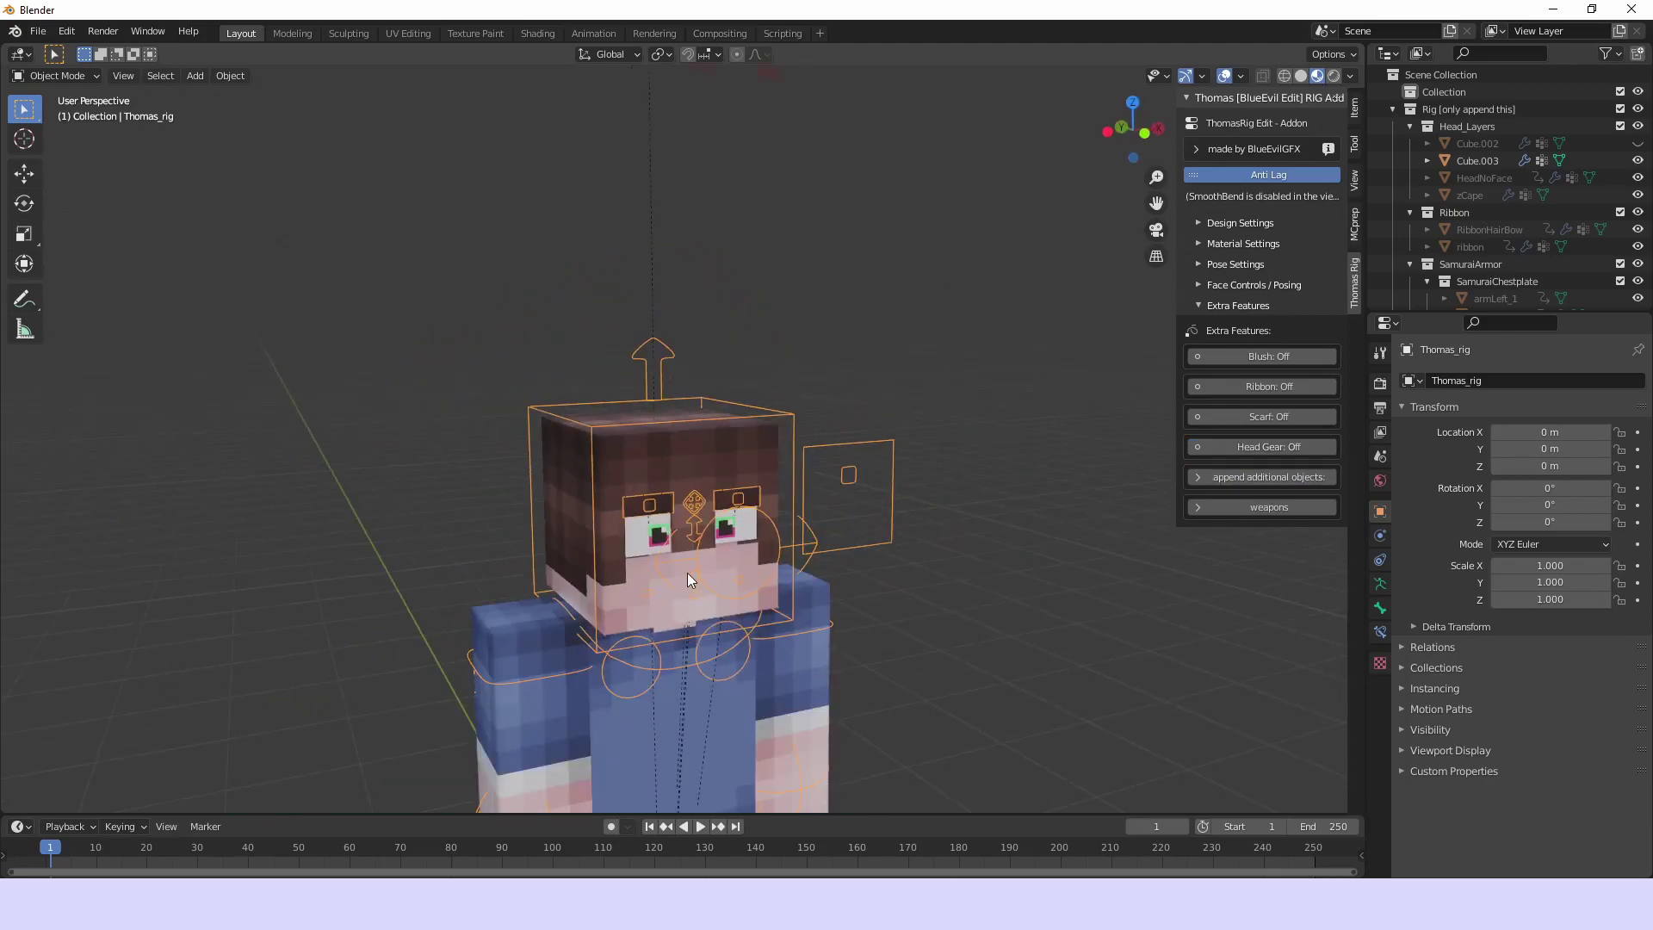
middle_click_drag(783, 591, 855, 419, "shift")
left_click(1222, 477)
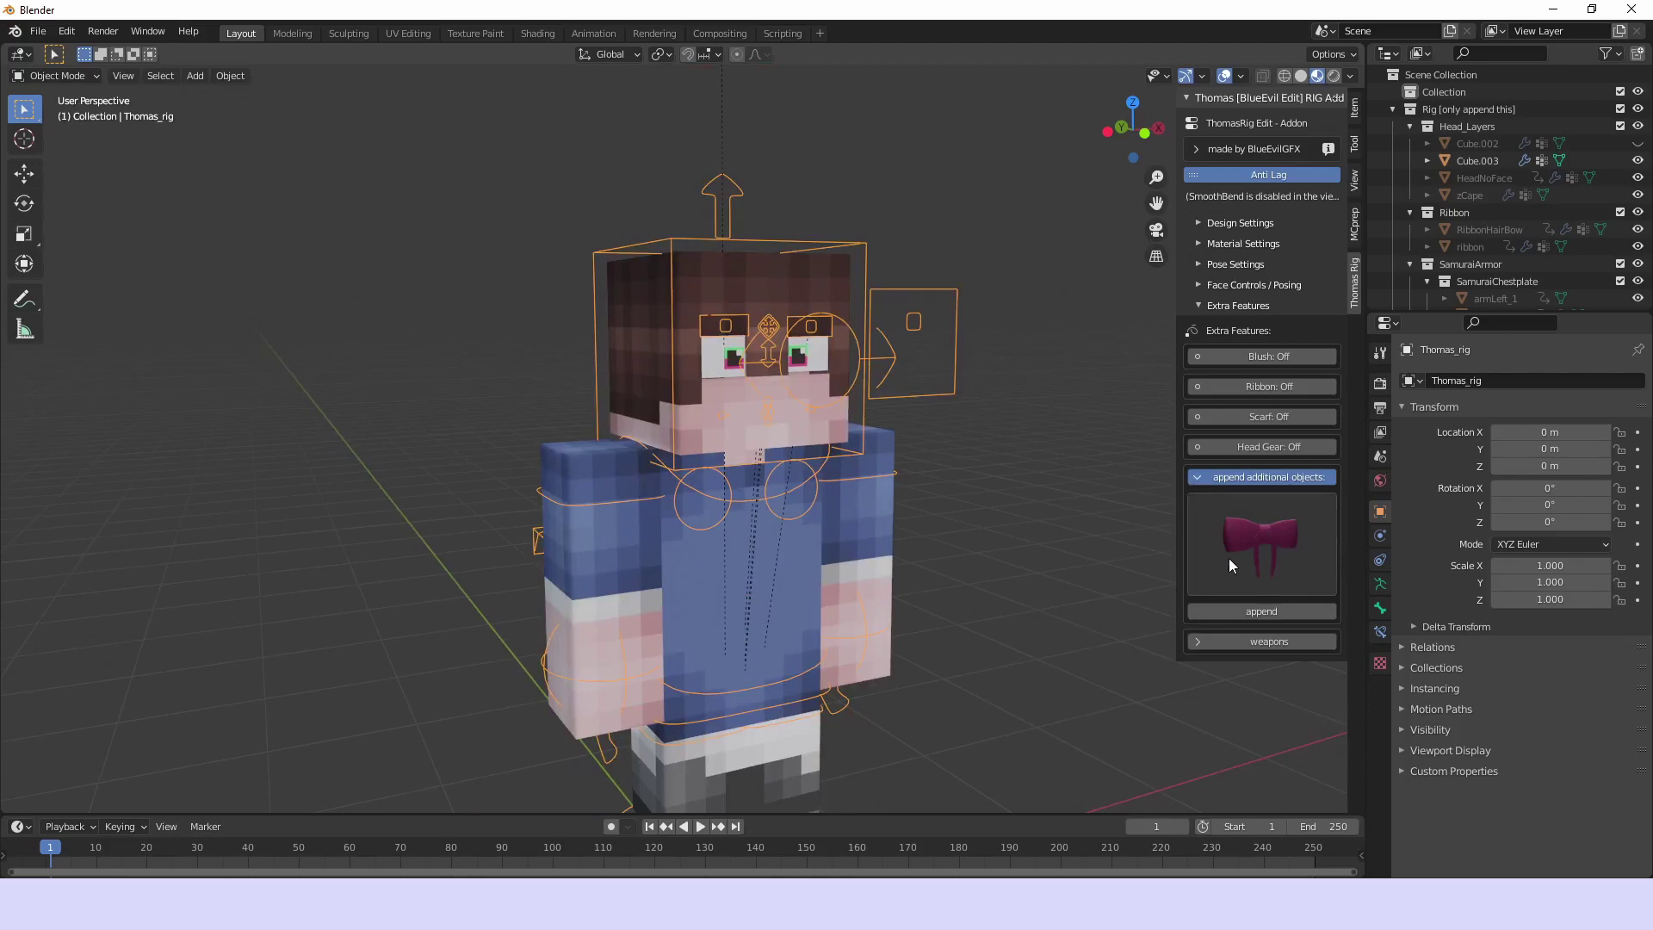
left_click(1286, 540)
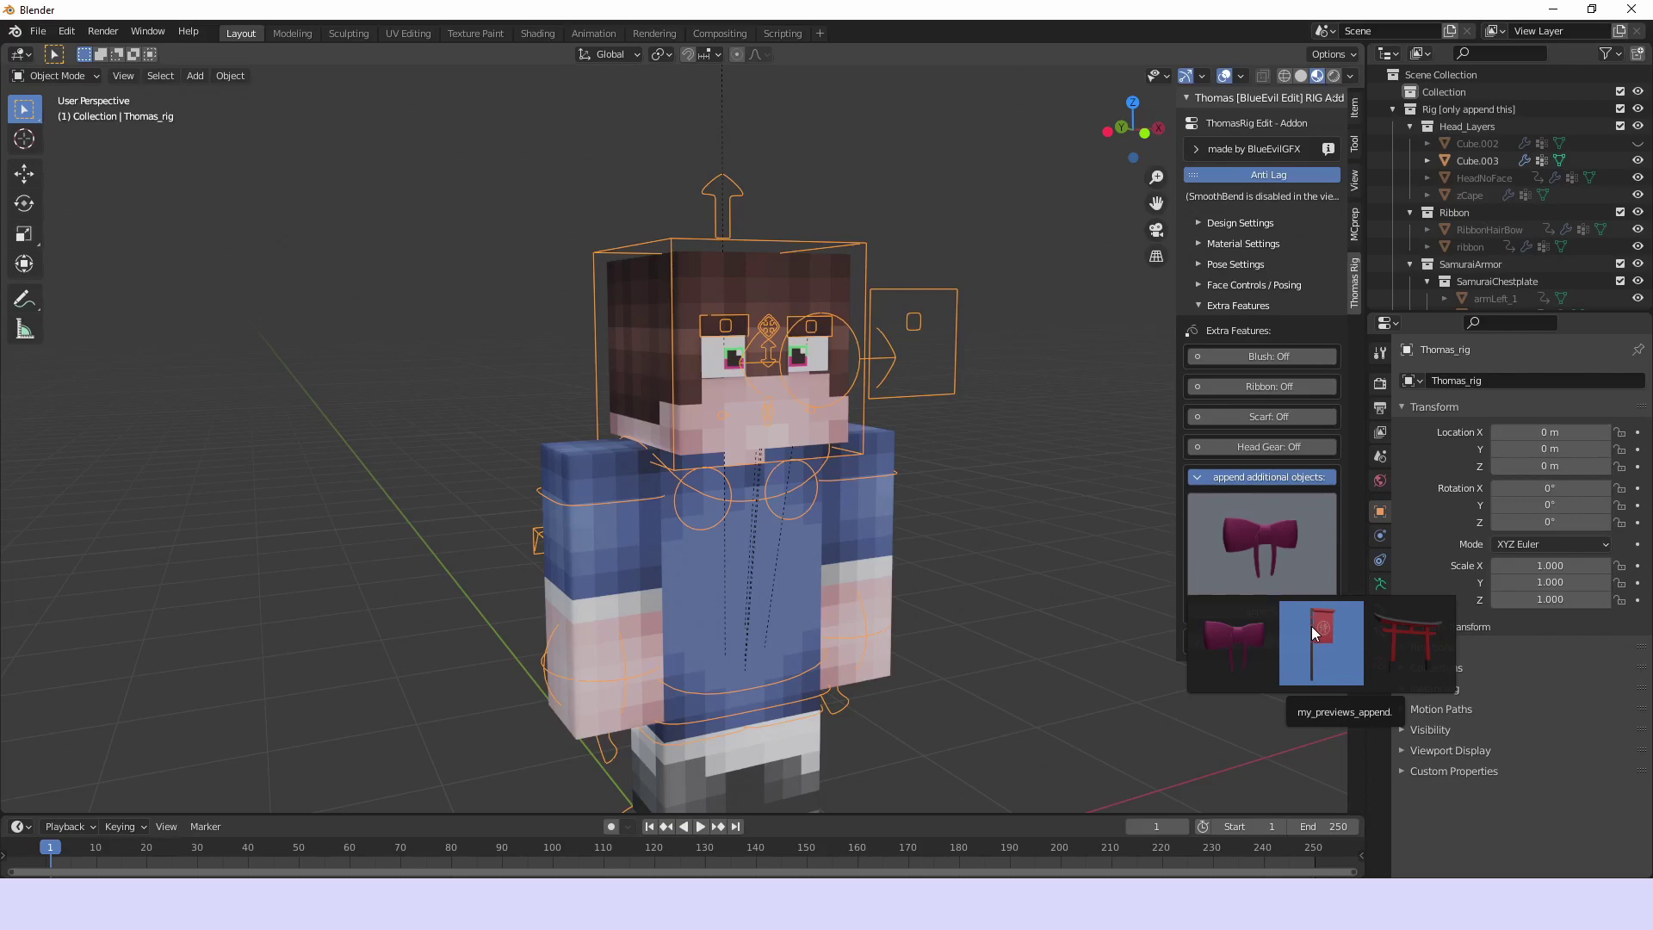
left_click(1203, 654)
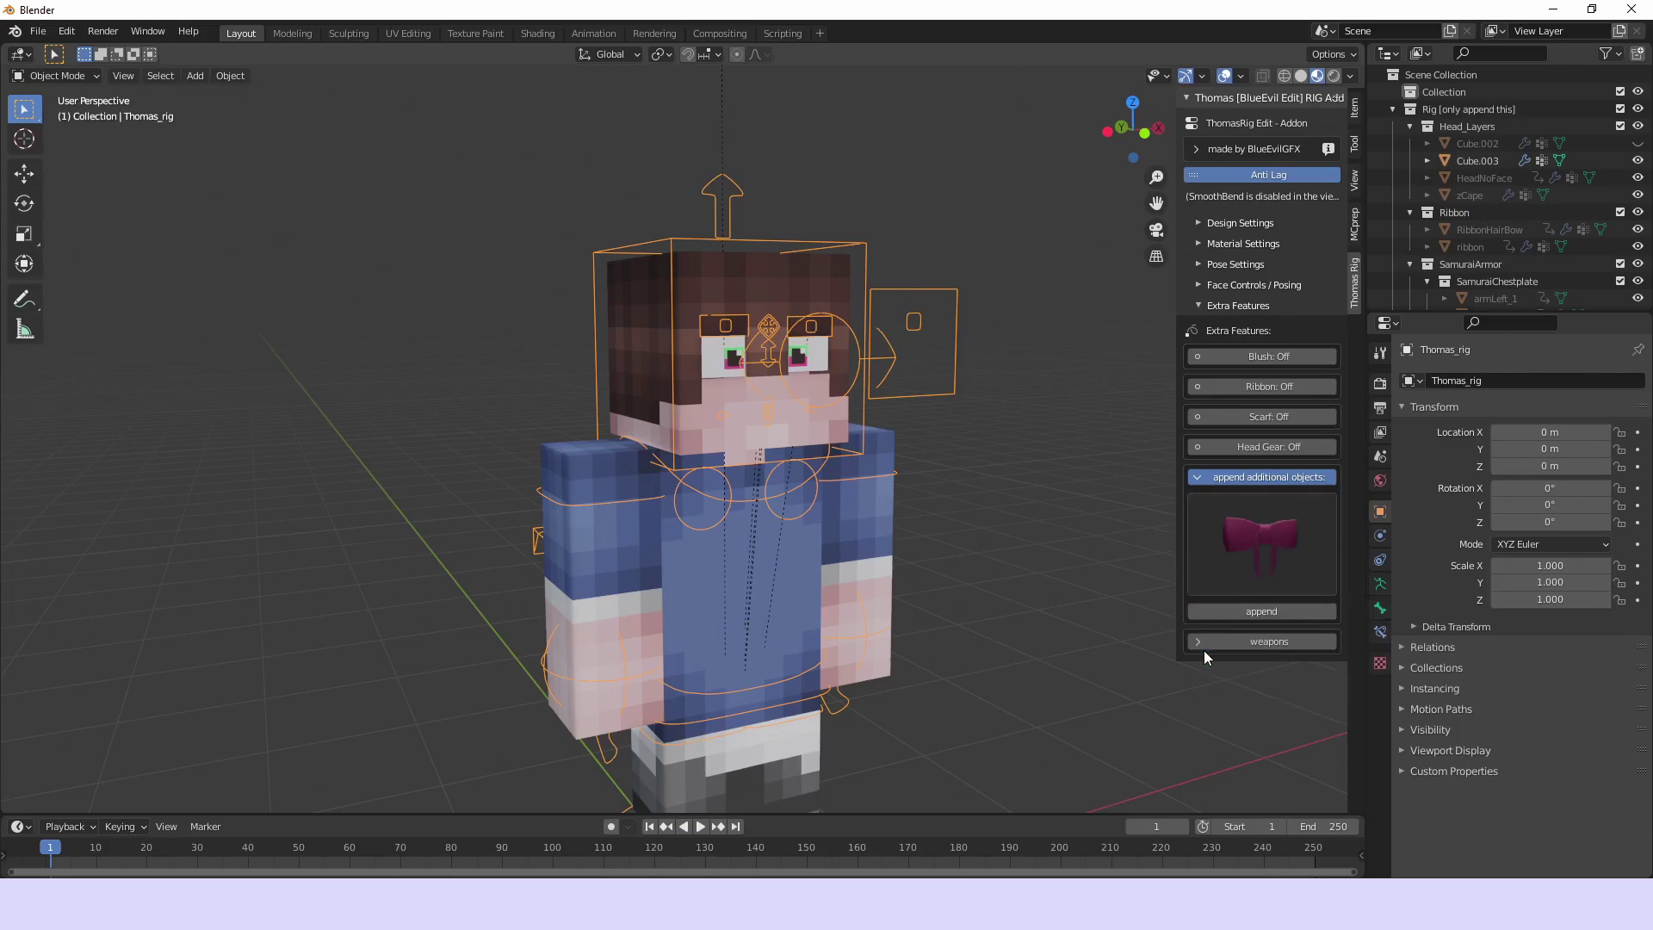
Choose the red torii gate from the additional objects and append it to the scene
scroll(1000, 523, "up", 3)
left_click(1256, 559)
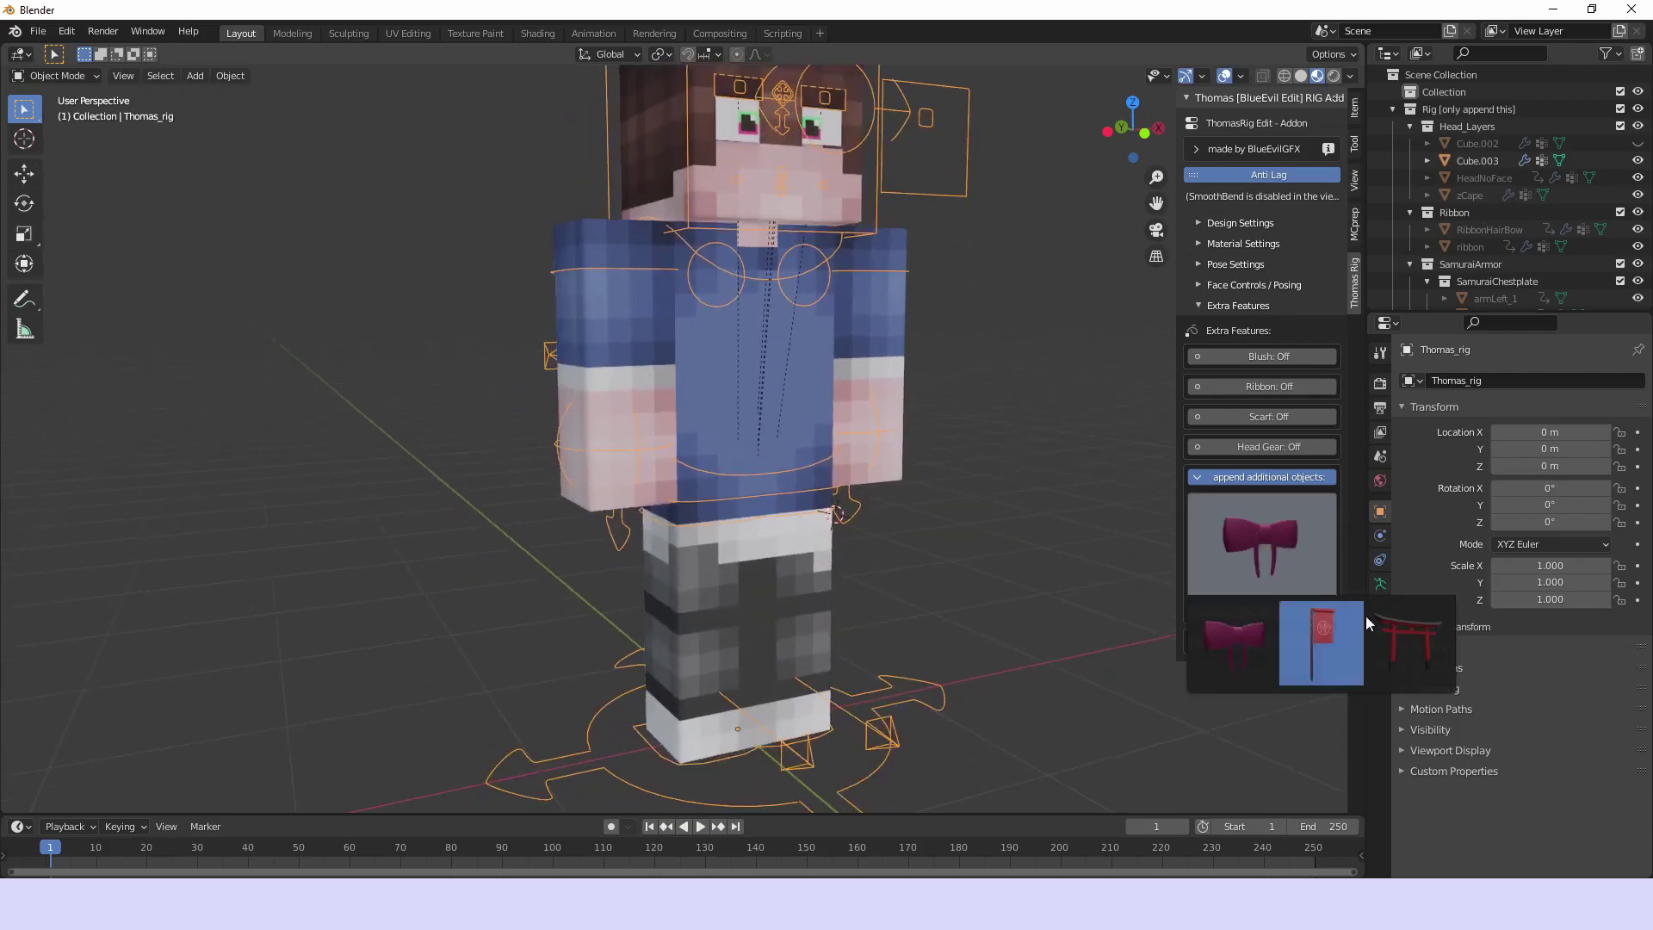
left_click(1404, 633)
left_click(1262, 615)
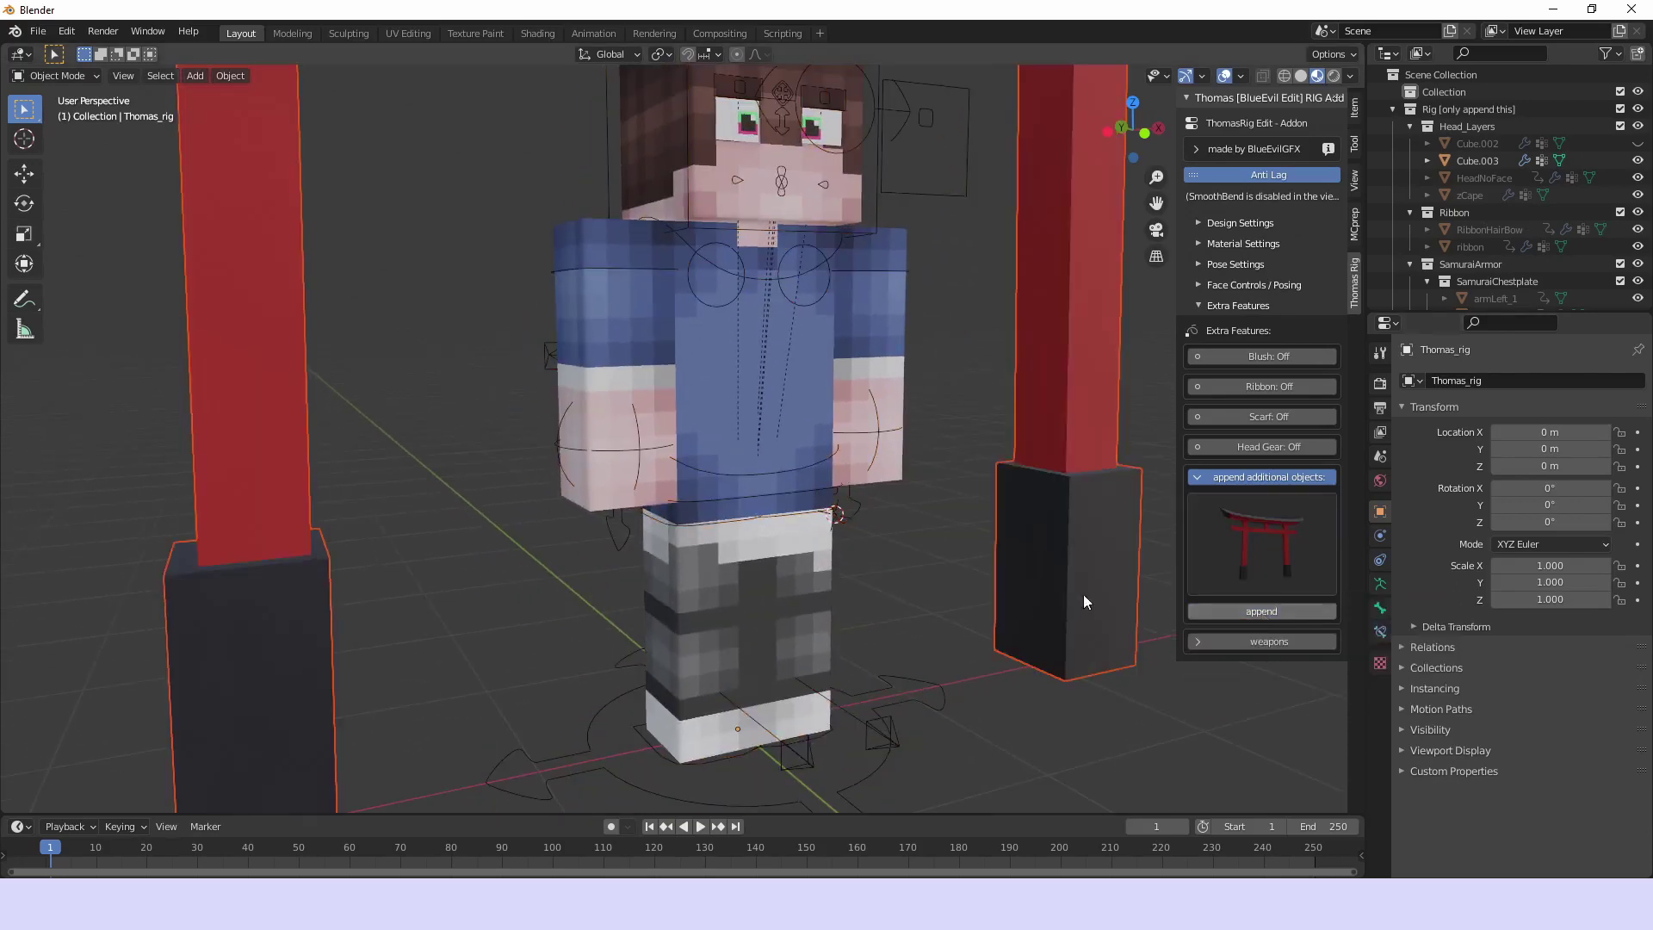
scroll(759, 349, "down", 4)
middle_click_drag(759, 350, 845, 554)
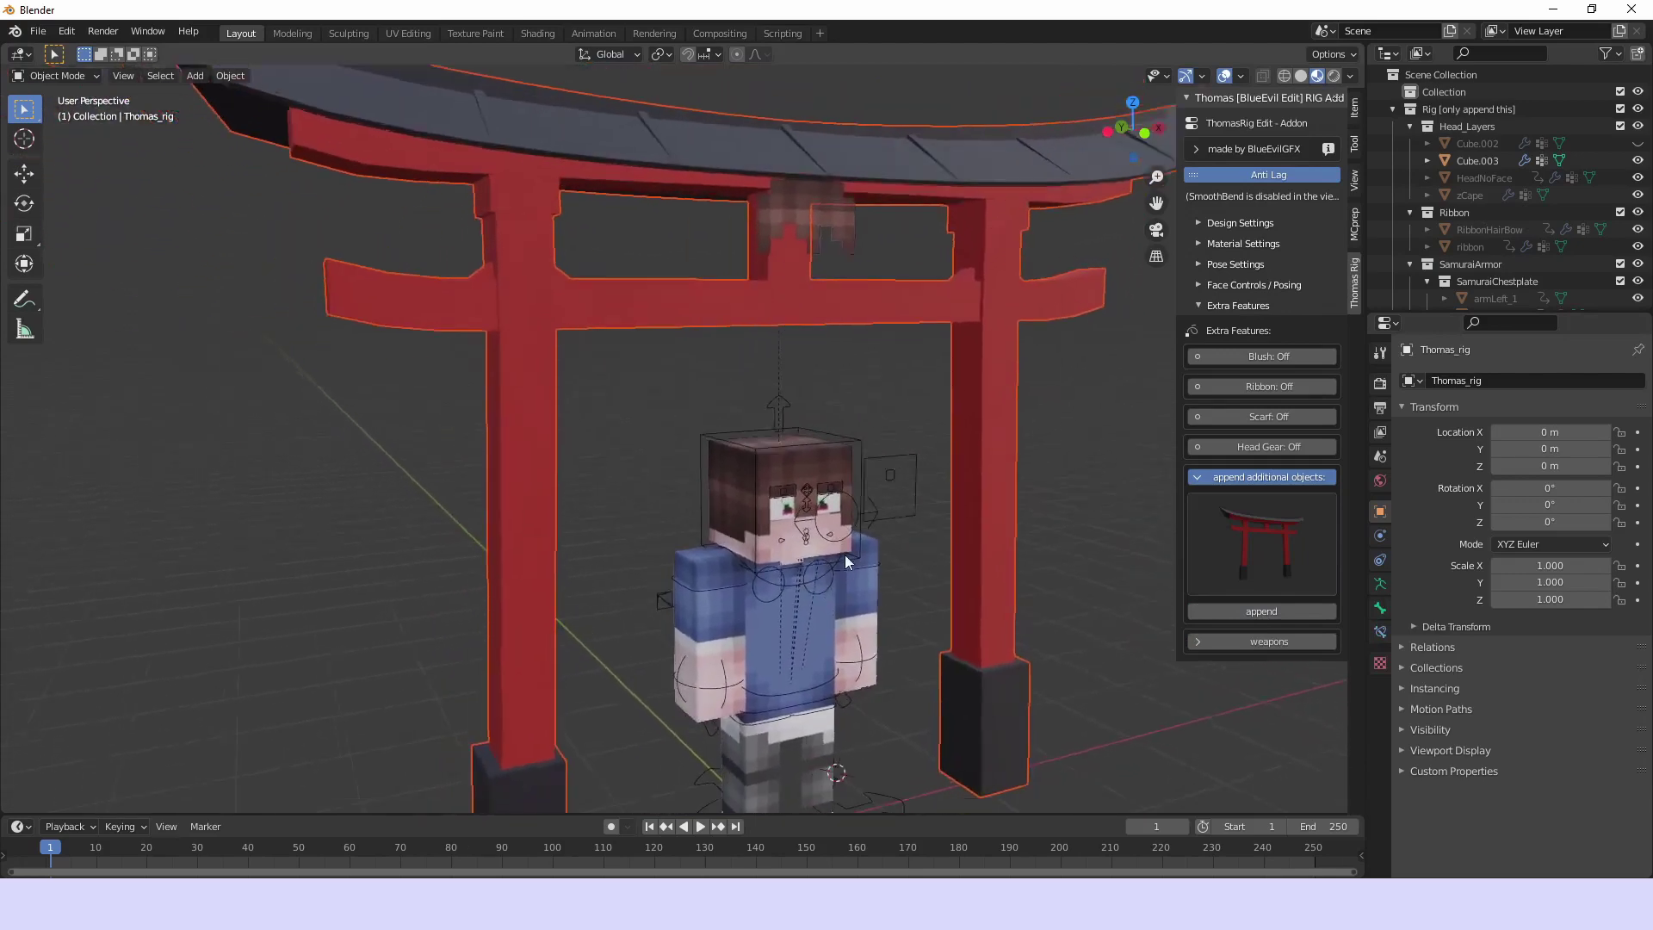
Undo the appended torii gate and collapse the additional objects section
scroll(932, 575, "down", 2)
scroll(932, 576, "up", 5)
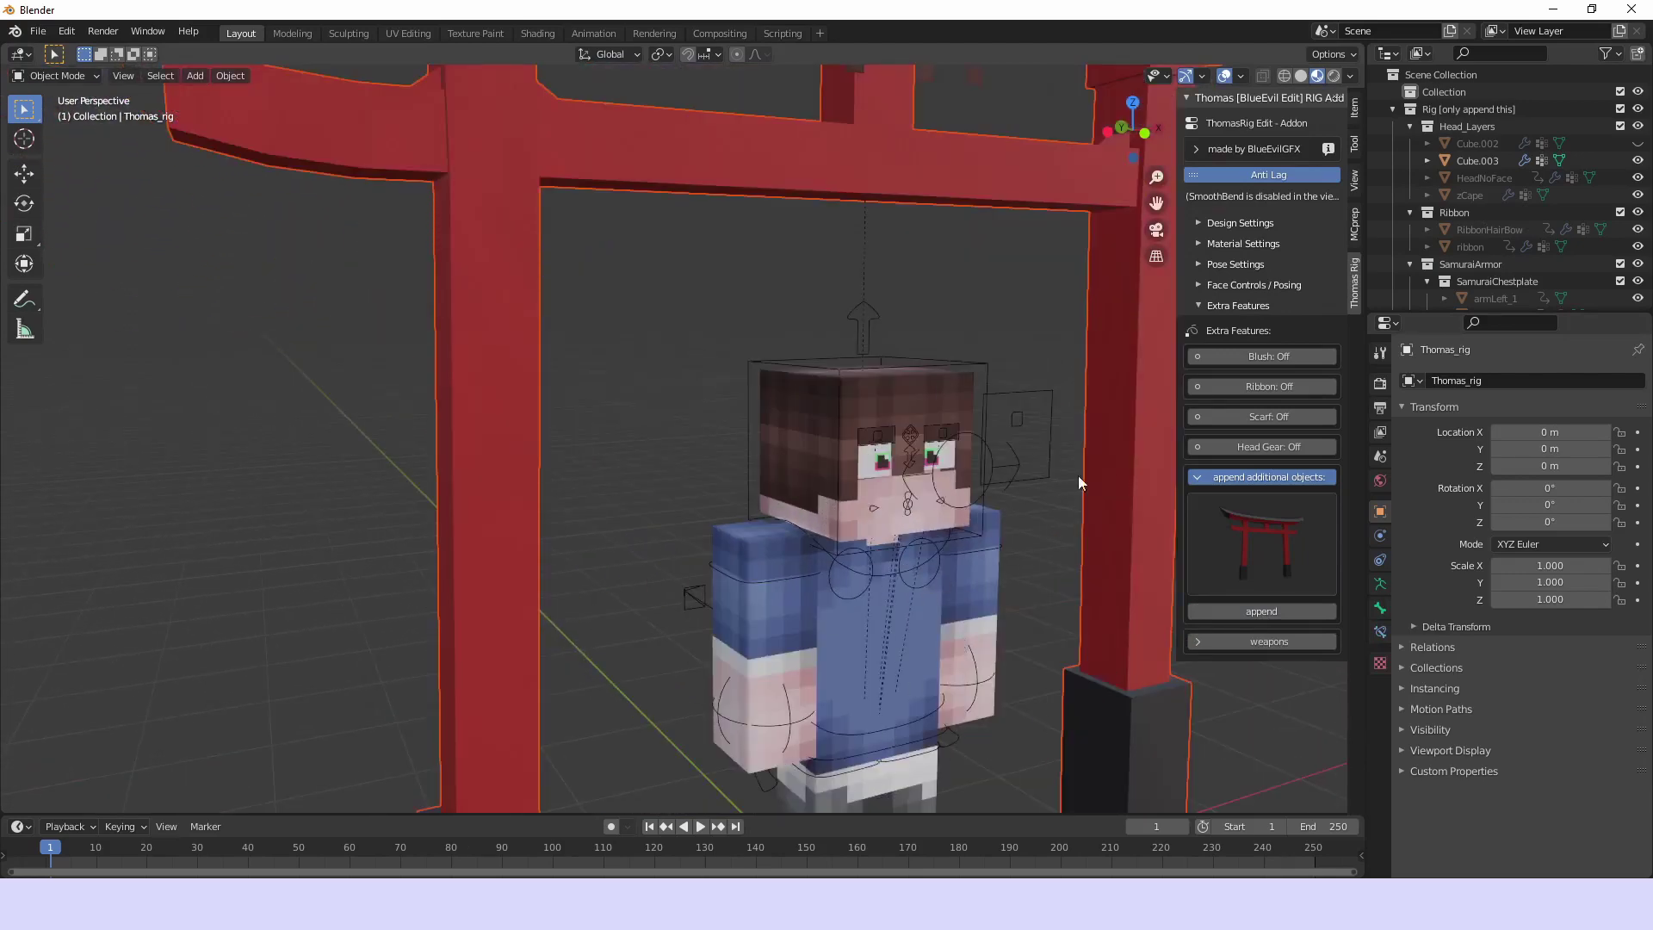
key("ctrl+z")
left_click(1200, 477)
Expand the weapons section, choose the gold-bladed axe with blue tips and append it to the scene
left_click(1205, 508)
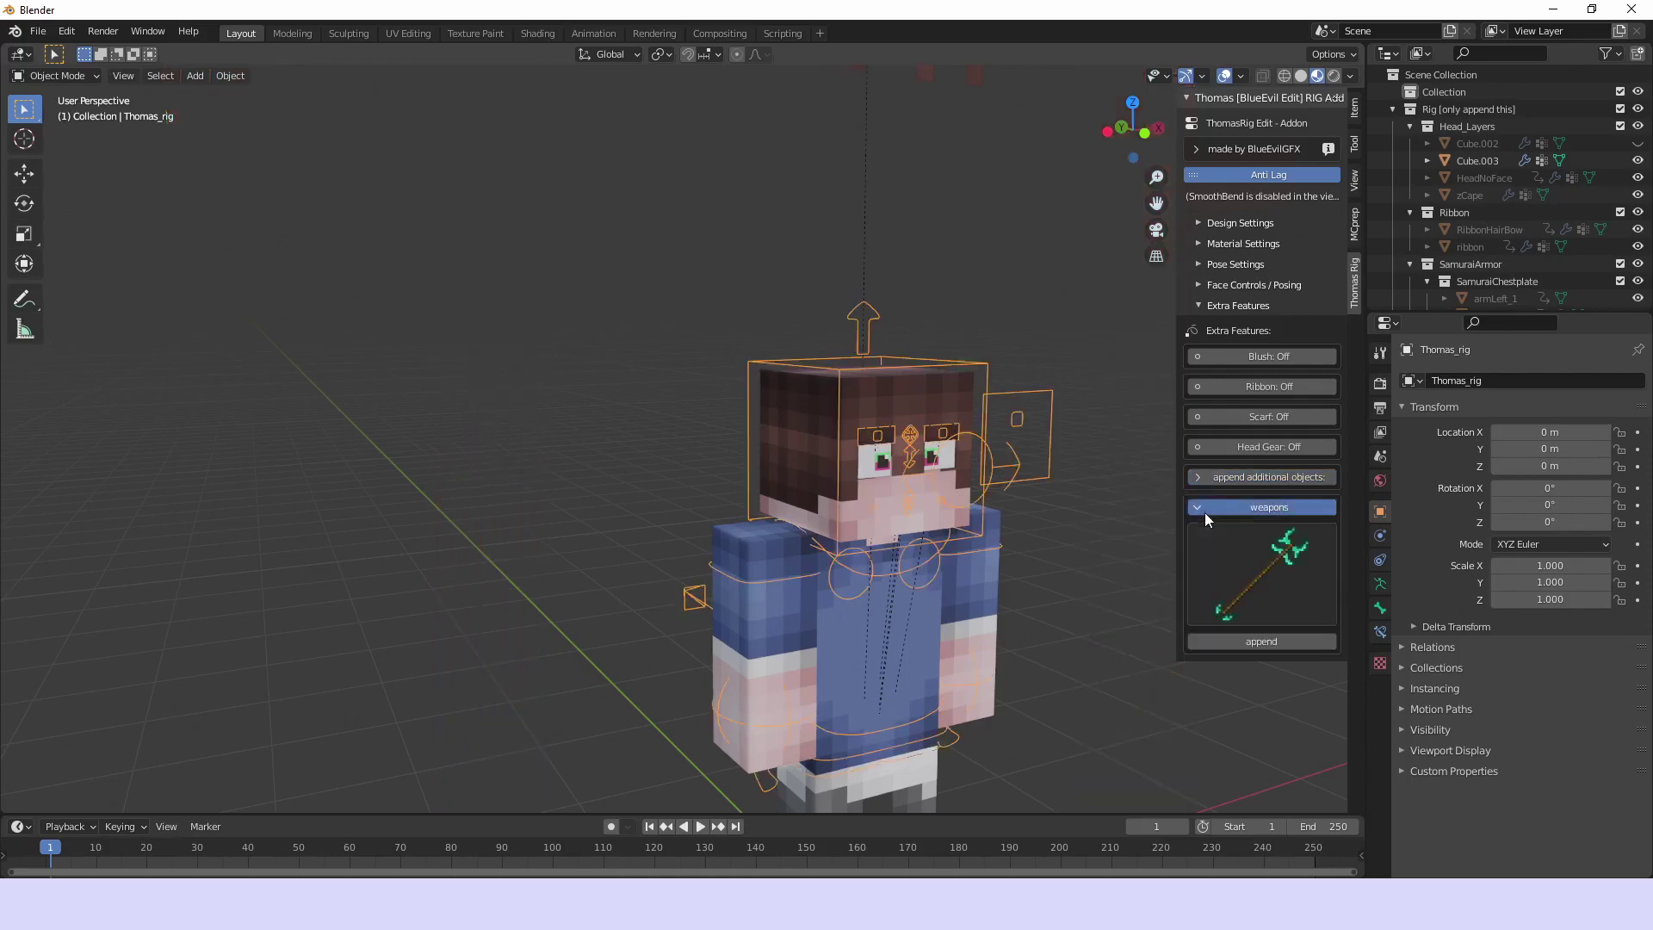
middle_click_drag(1205, 513, 1005, 322, "shift")
left_click(1263, 581)
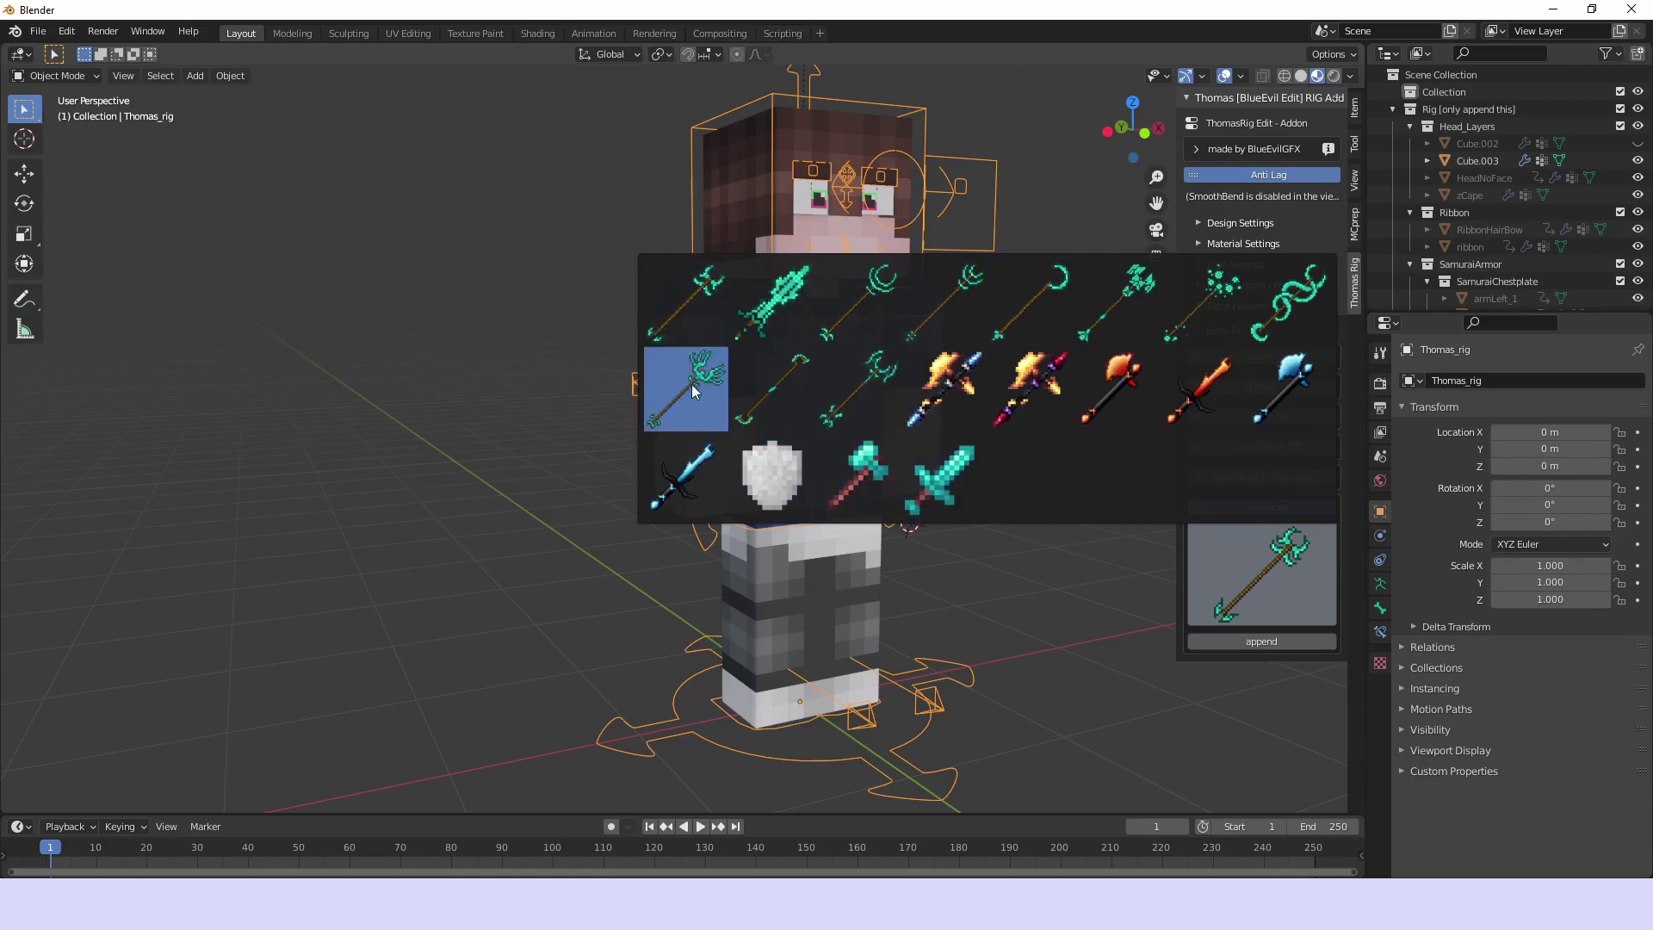
left_click(948, 392)
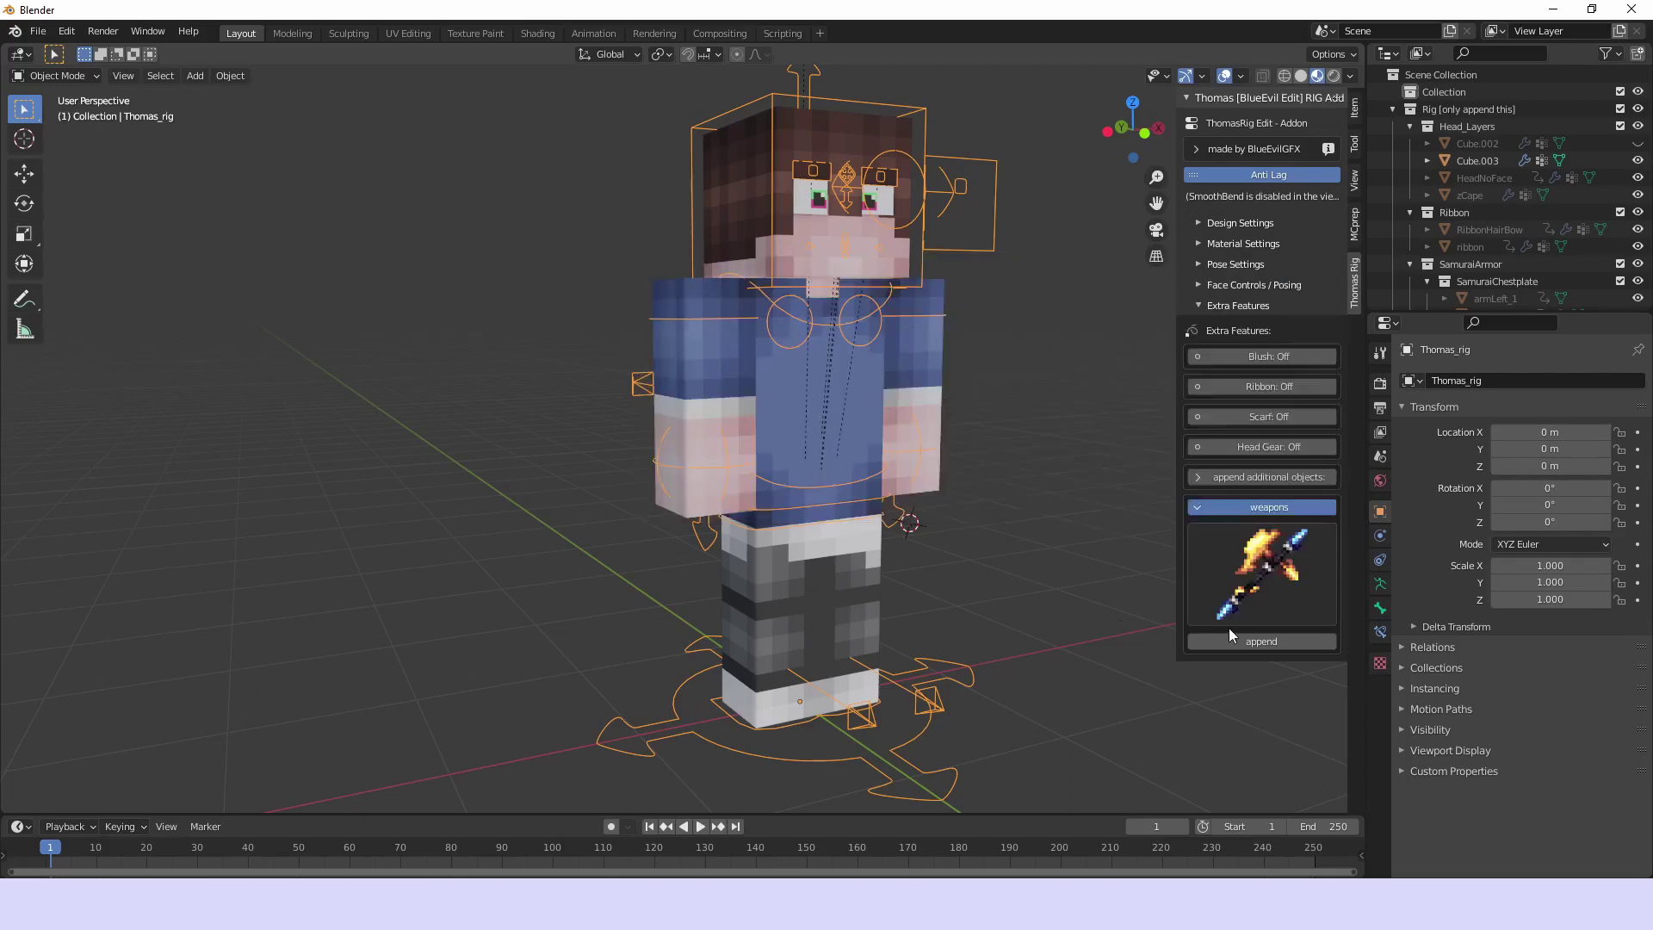
left_click(1241, 648)
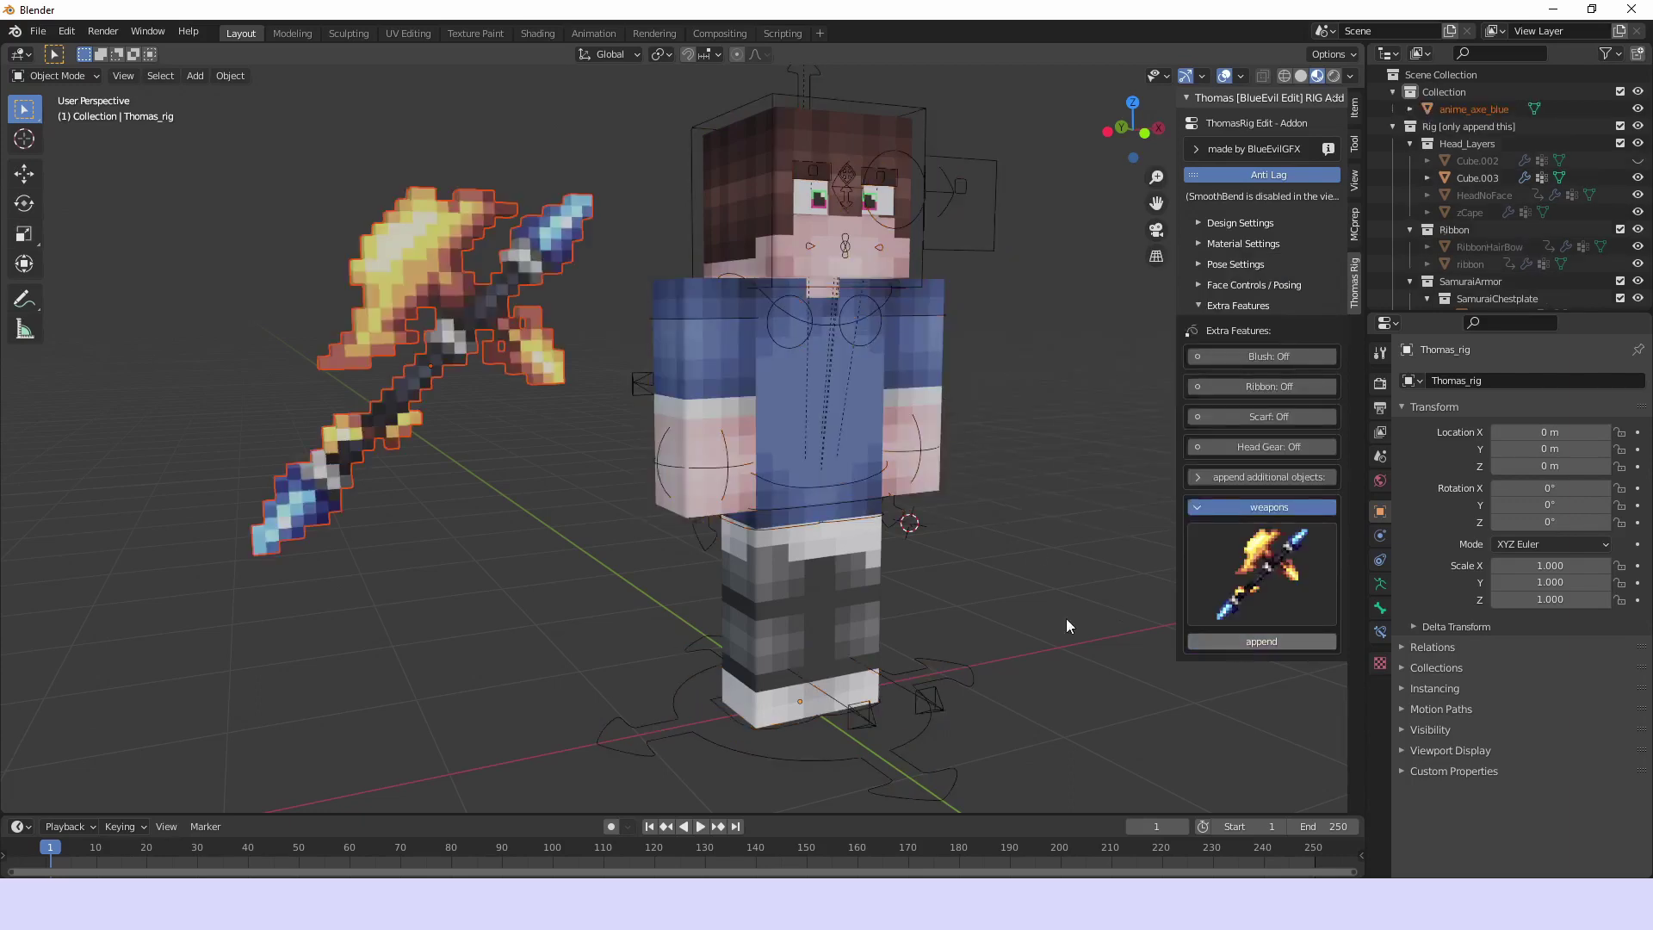
left_click(446, 425)
key("g")
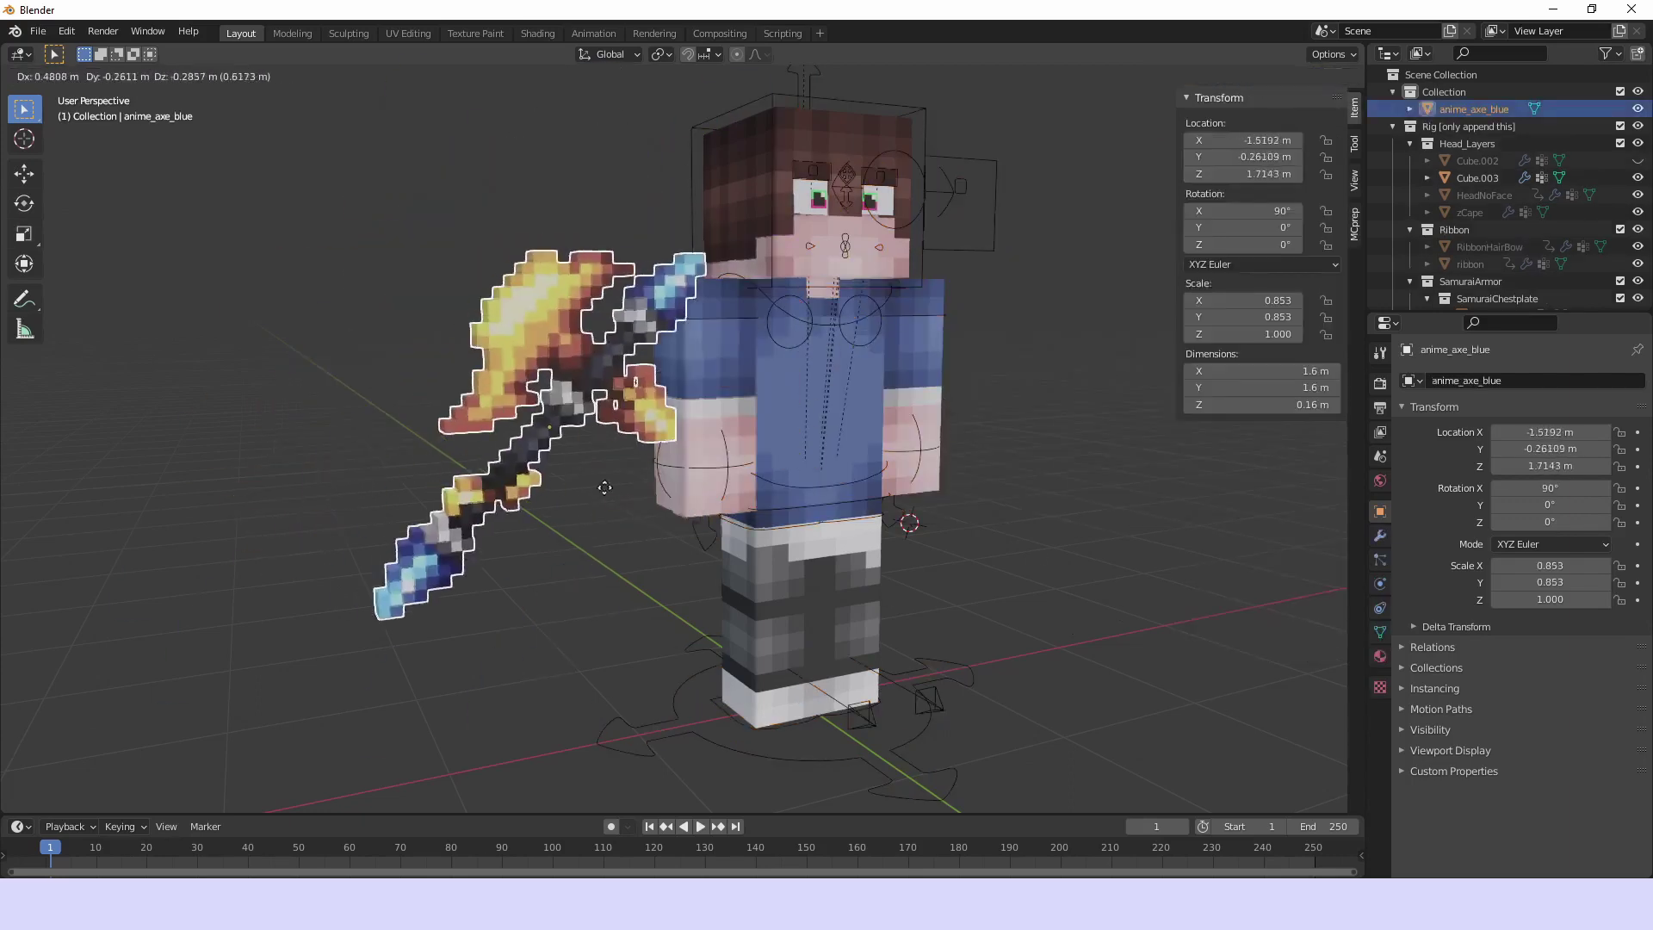
left_click(601, 471)
left_click(706, 471)
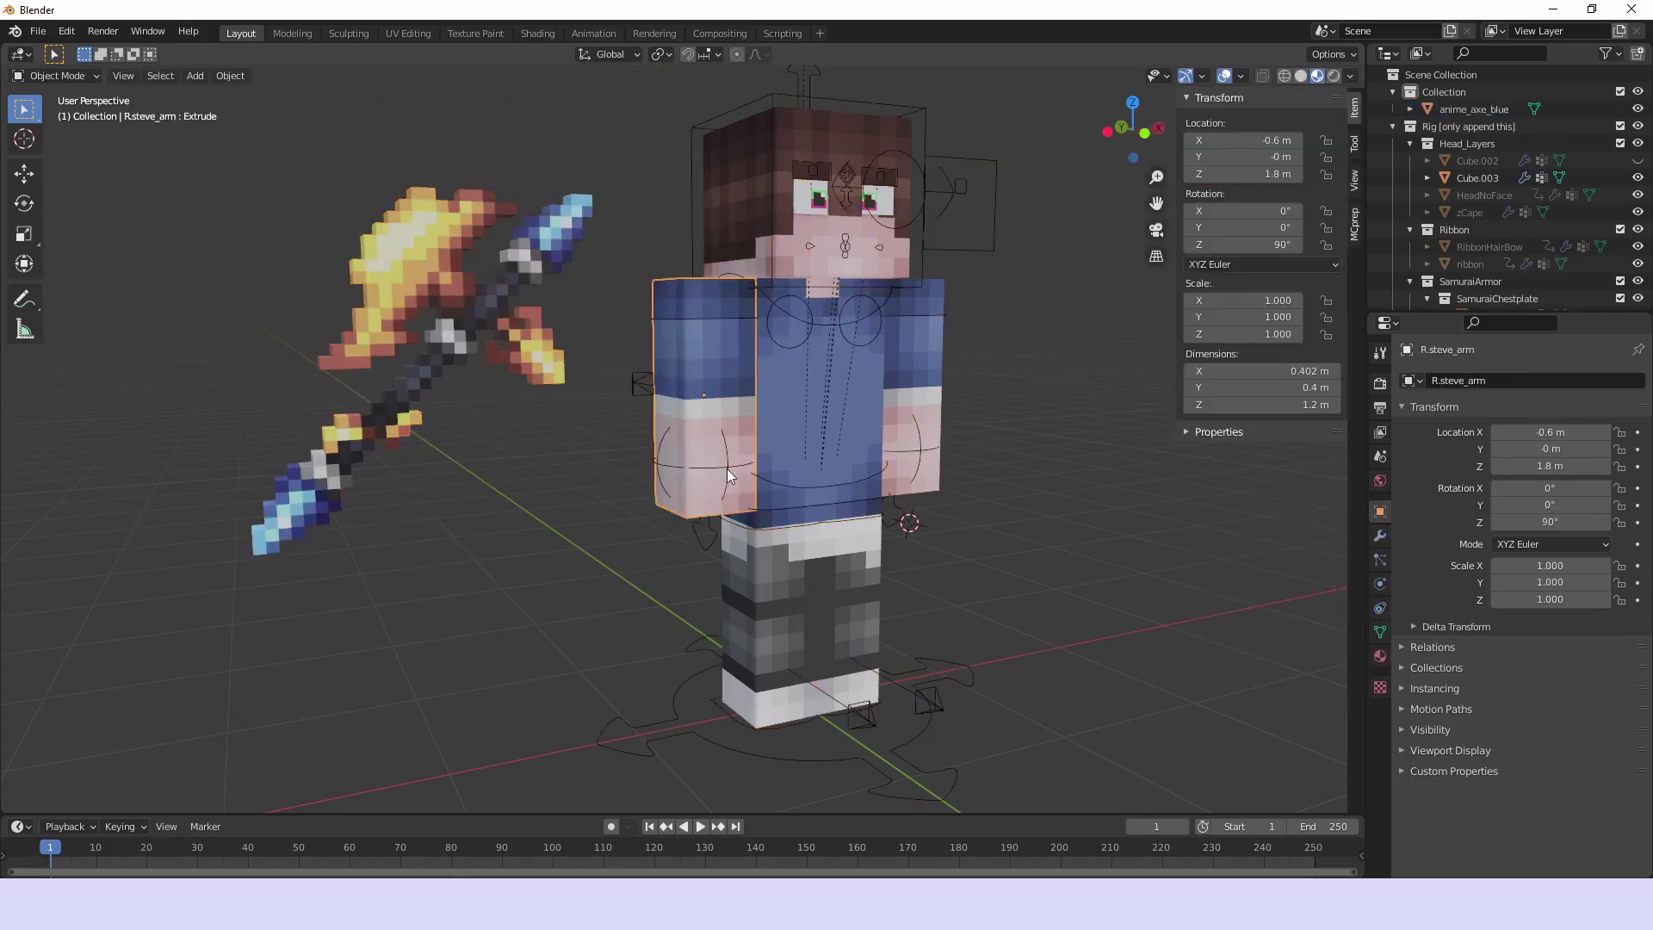
left_click(727, 469)
key("ctrl+Tab")
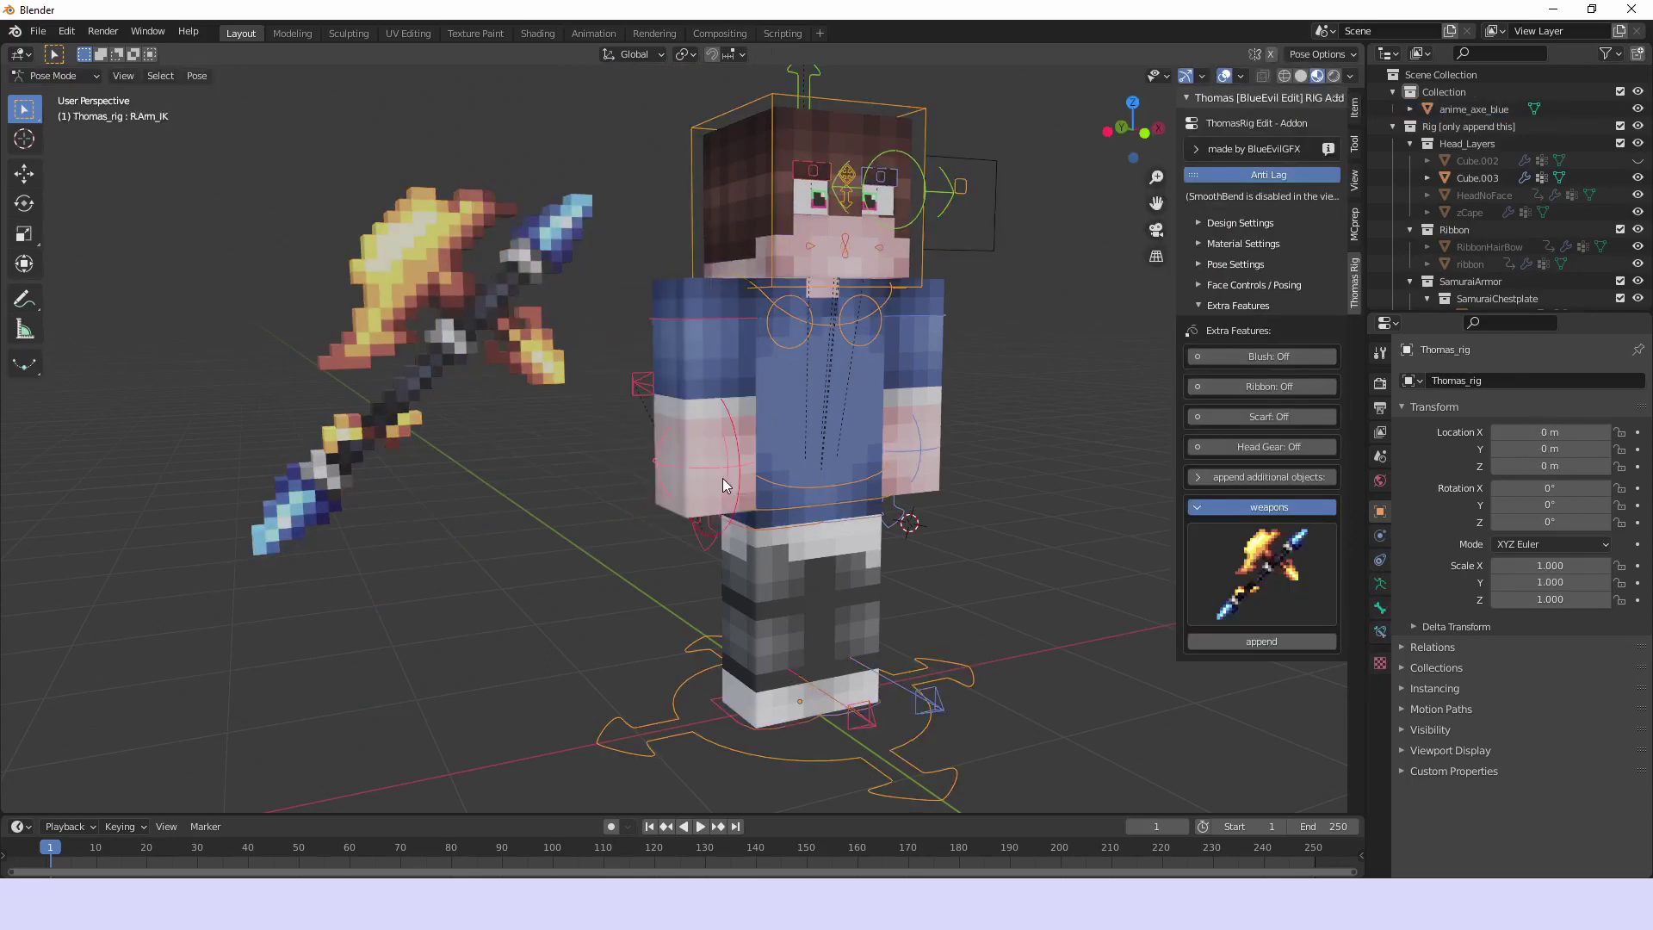
scroll(799, 328, "down", 4)
scroll(807, 344, "up", 7)
scroll(807, 343, "down", 3)
key("ctrl+Tab")
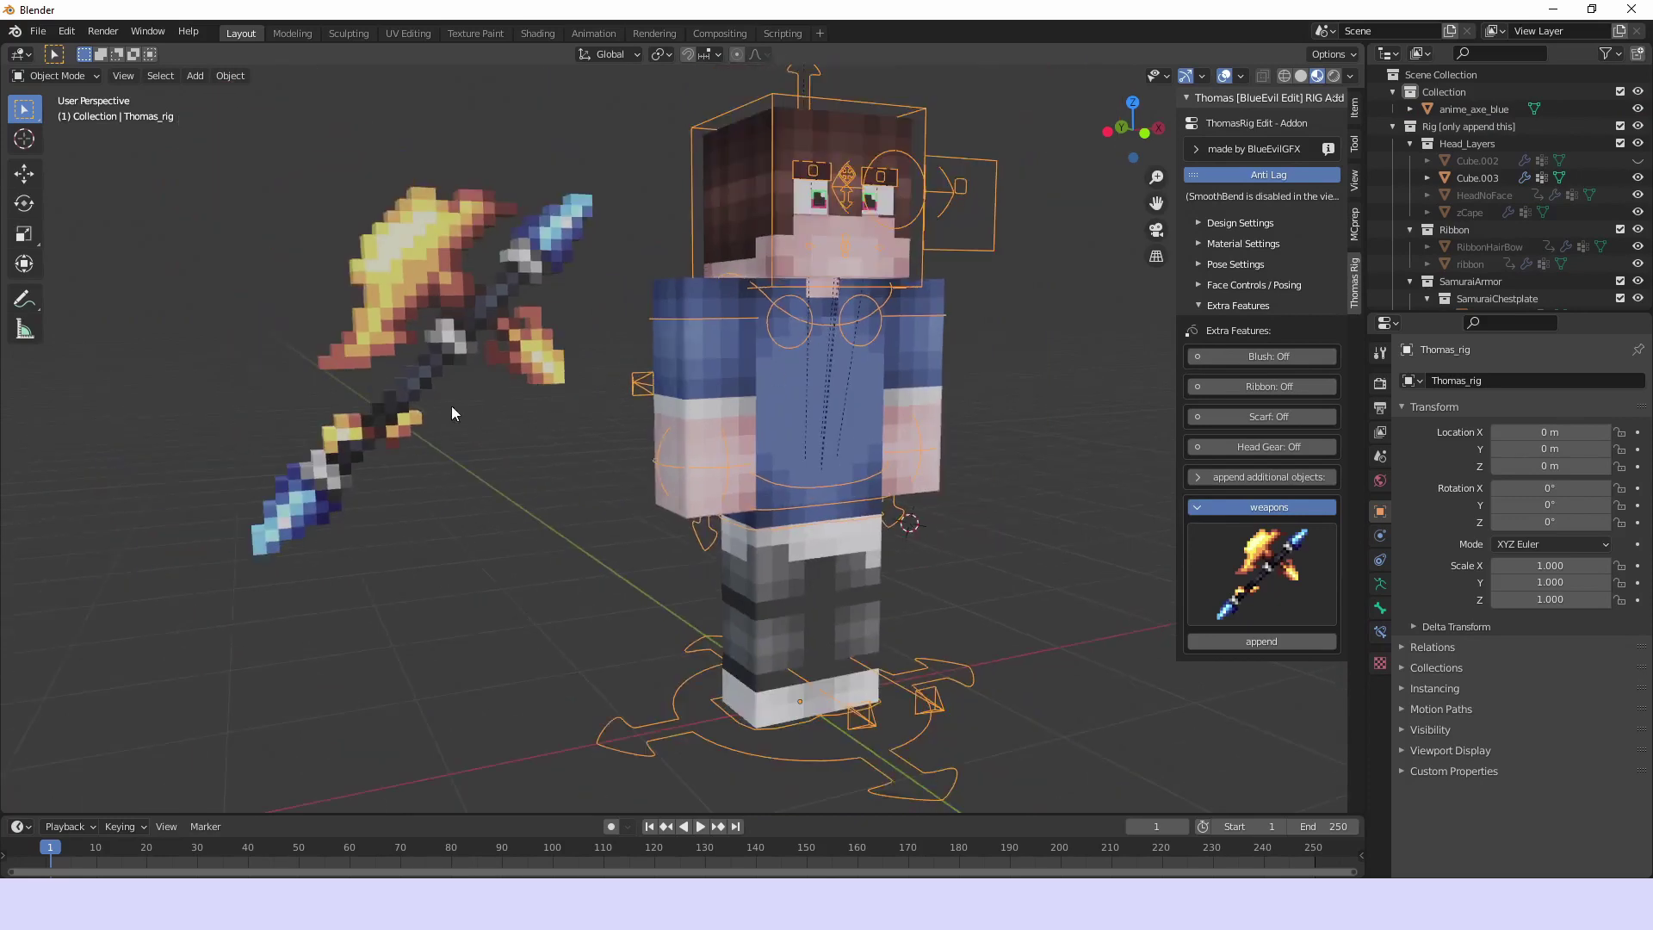
Rotate the appended axe 90° about the global Z axis so its blade faces the character's side
left_click(437, 350)
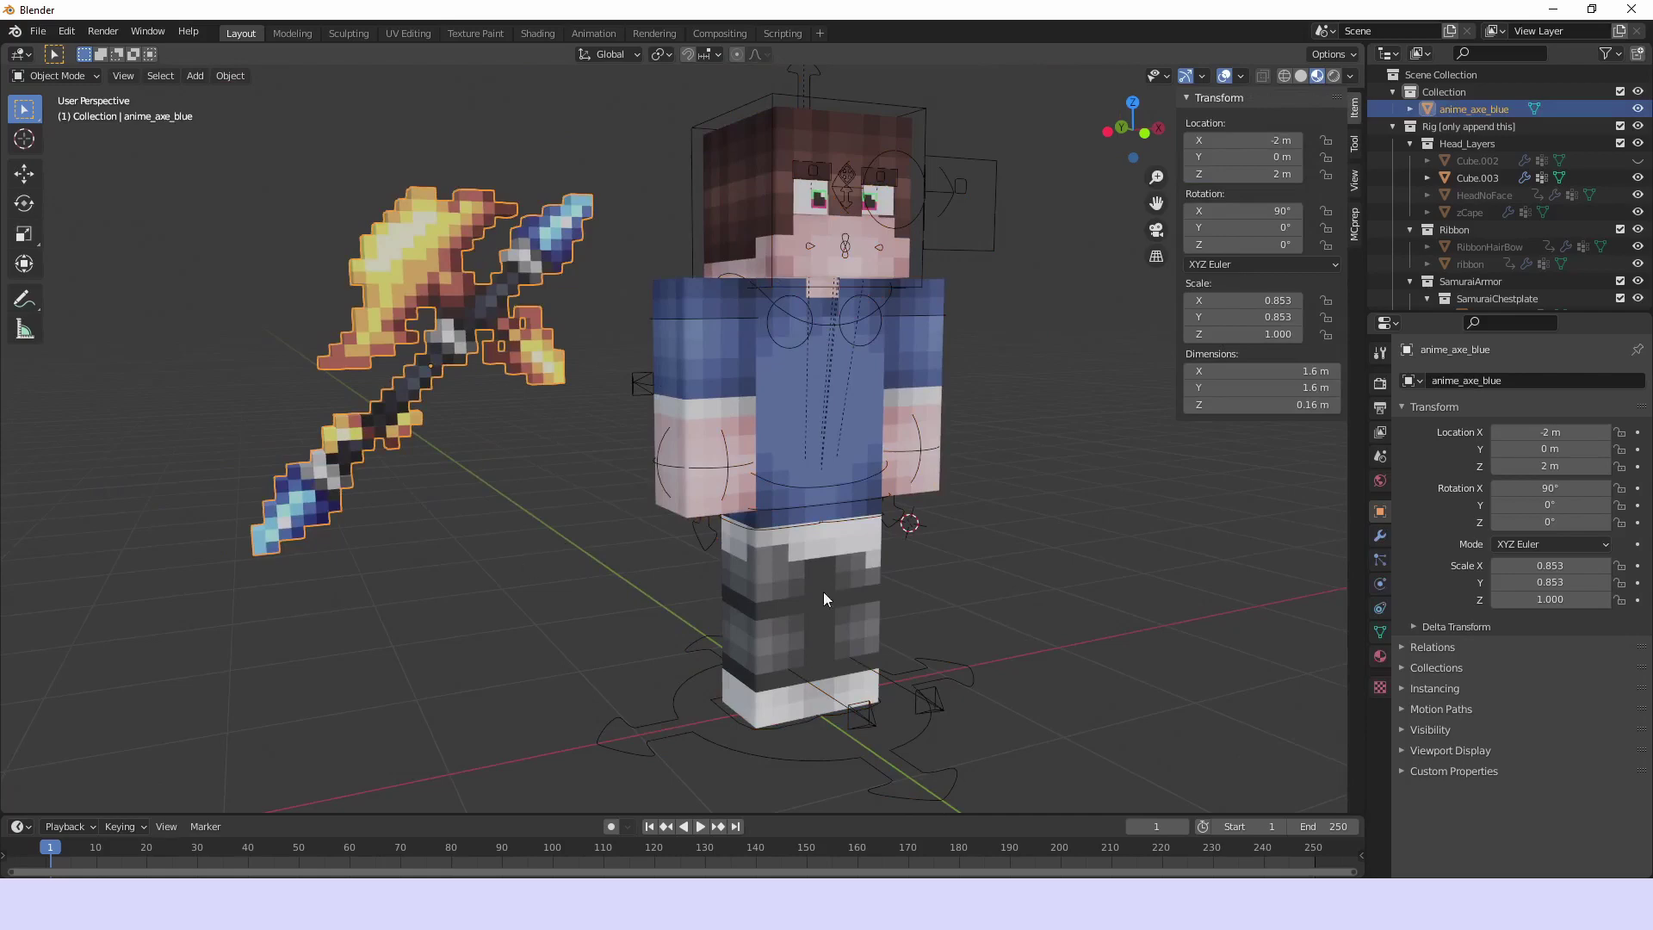
middle_click_drag(823, 592, 749, 327)
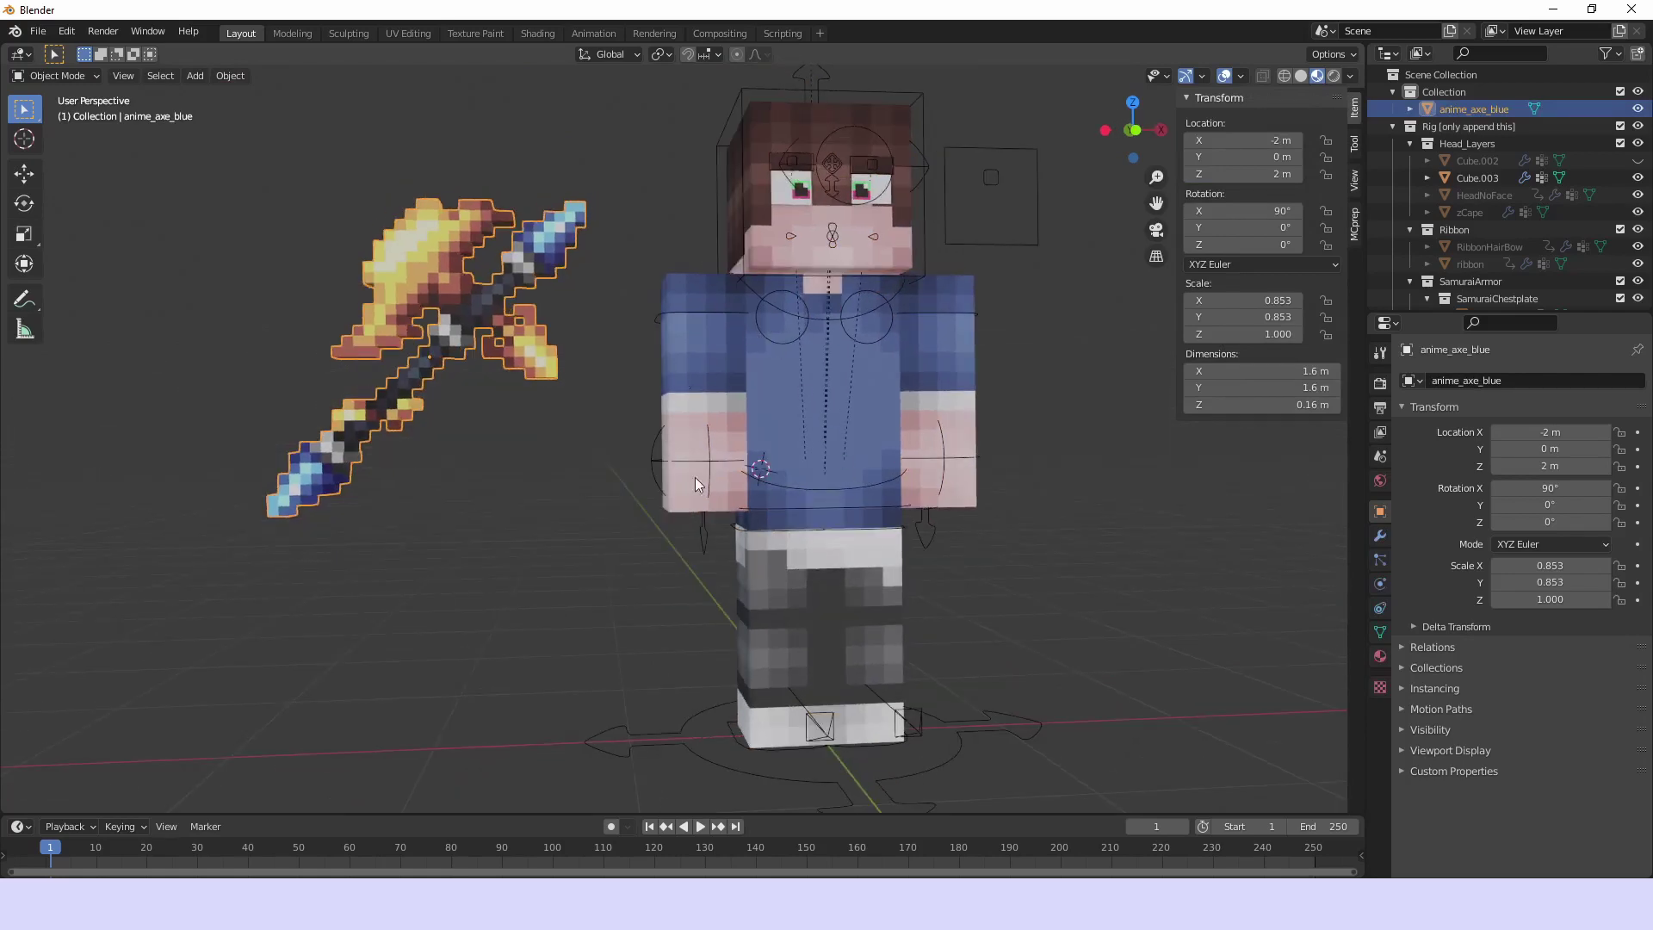
middle_click_drag(694, 477, 773, 524)
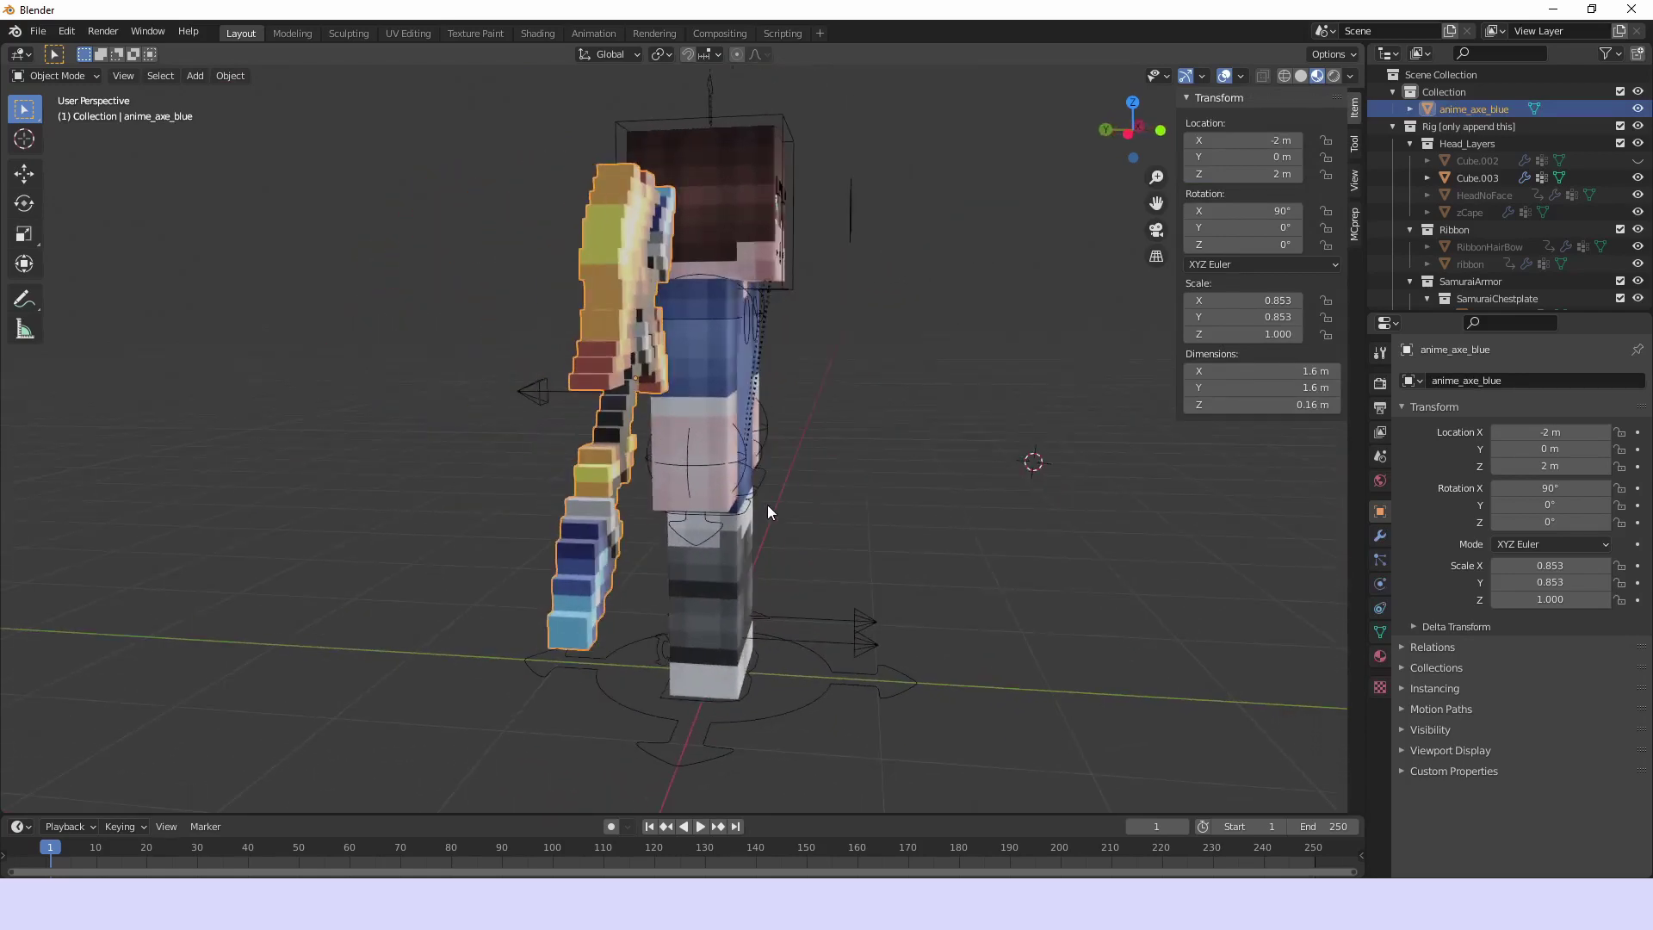
key("KP_1")
middle_click_drag(824, 674, 976, 701)
key("r")
key("z")
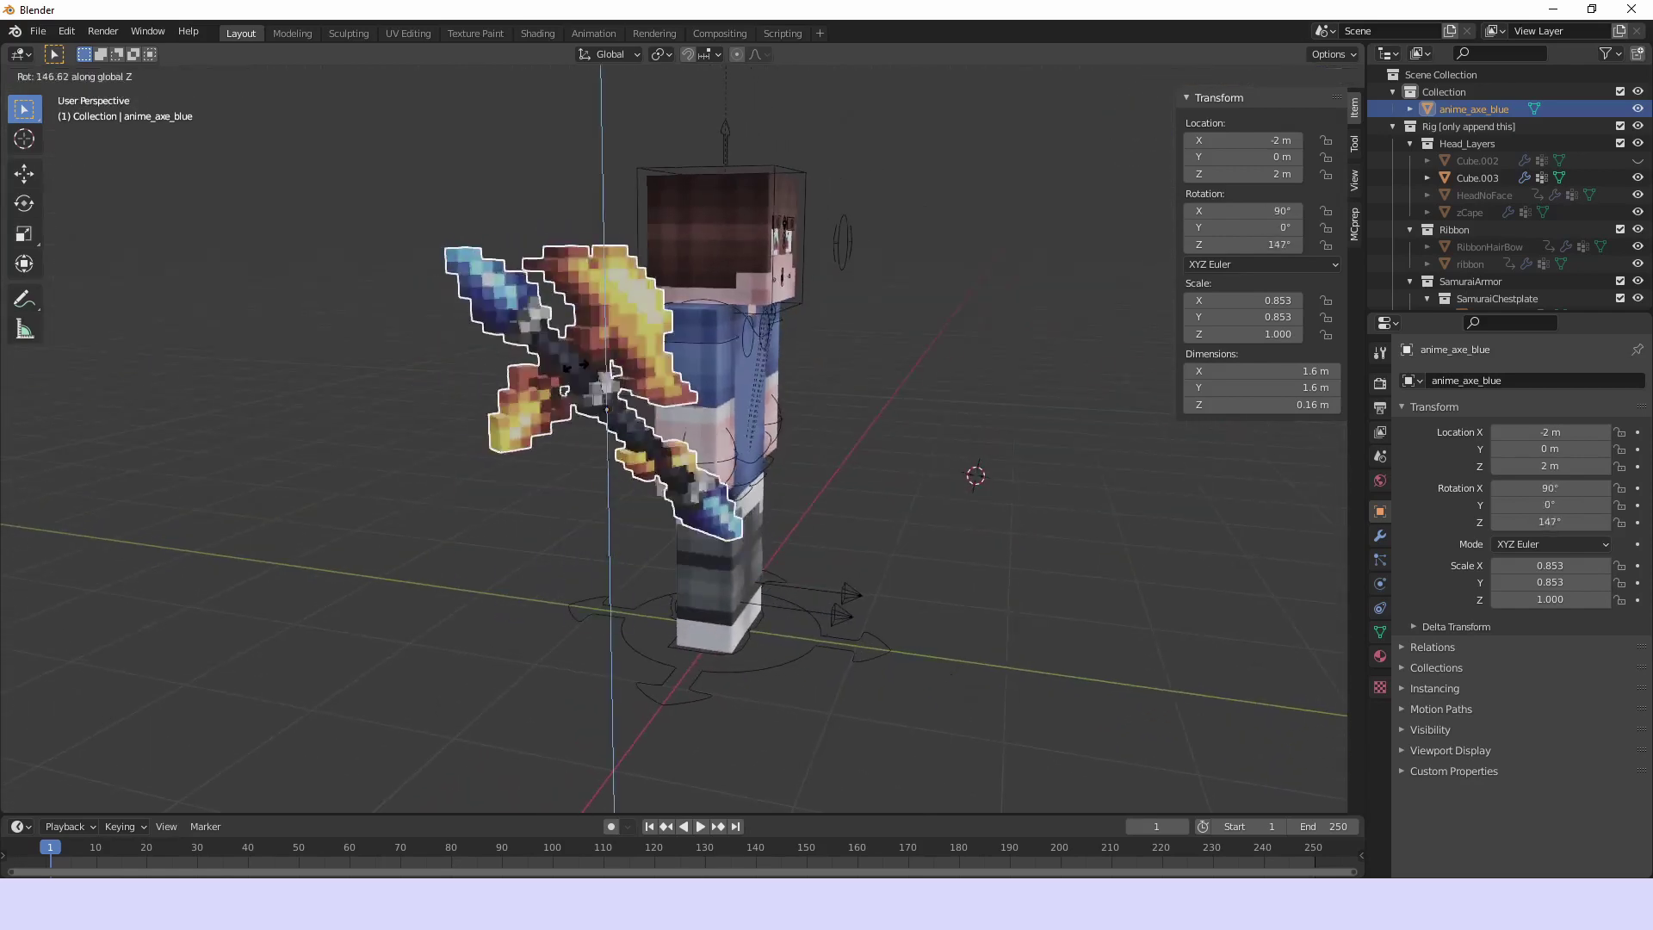
left_click(639, 374)
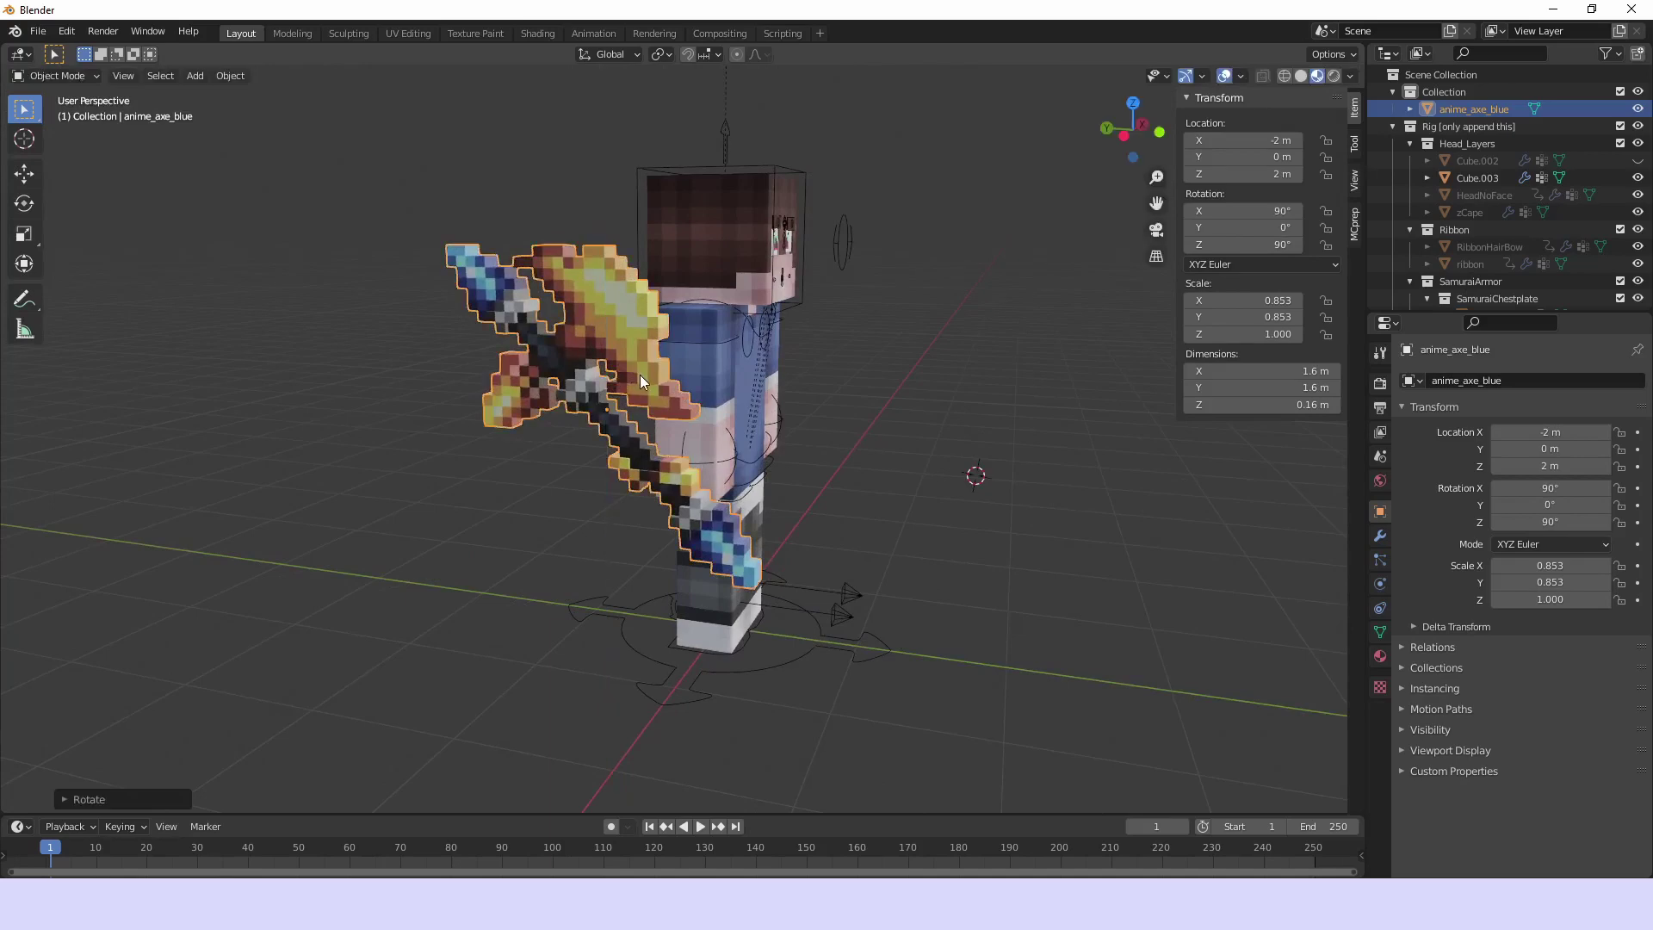
Rotate the axe in the left orthographic view to a Y rotation of -135° so its handle lies horizontal
key("ctrl+KP_3")
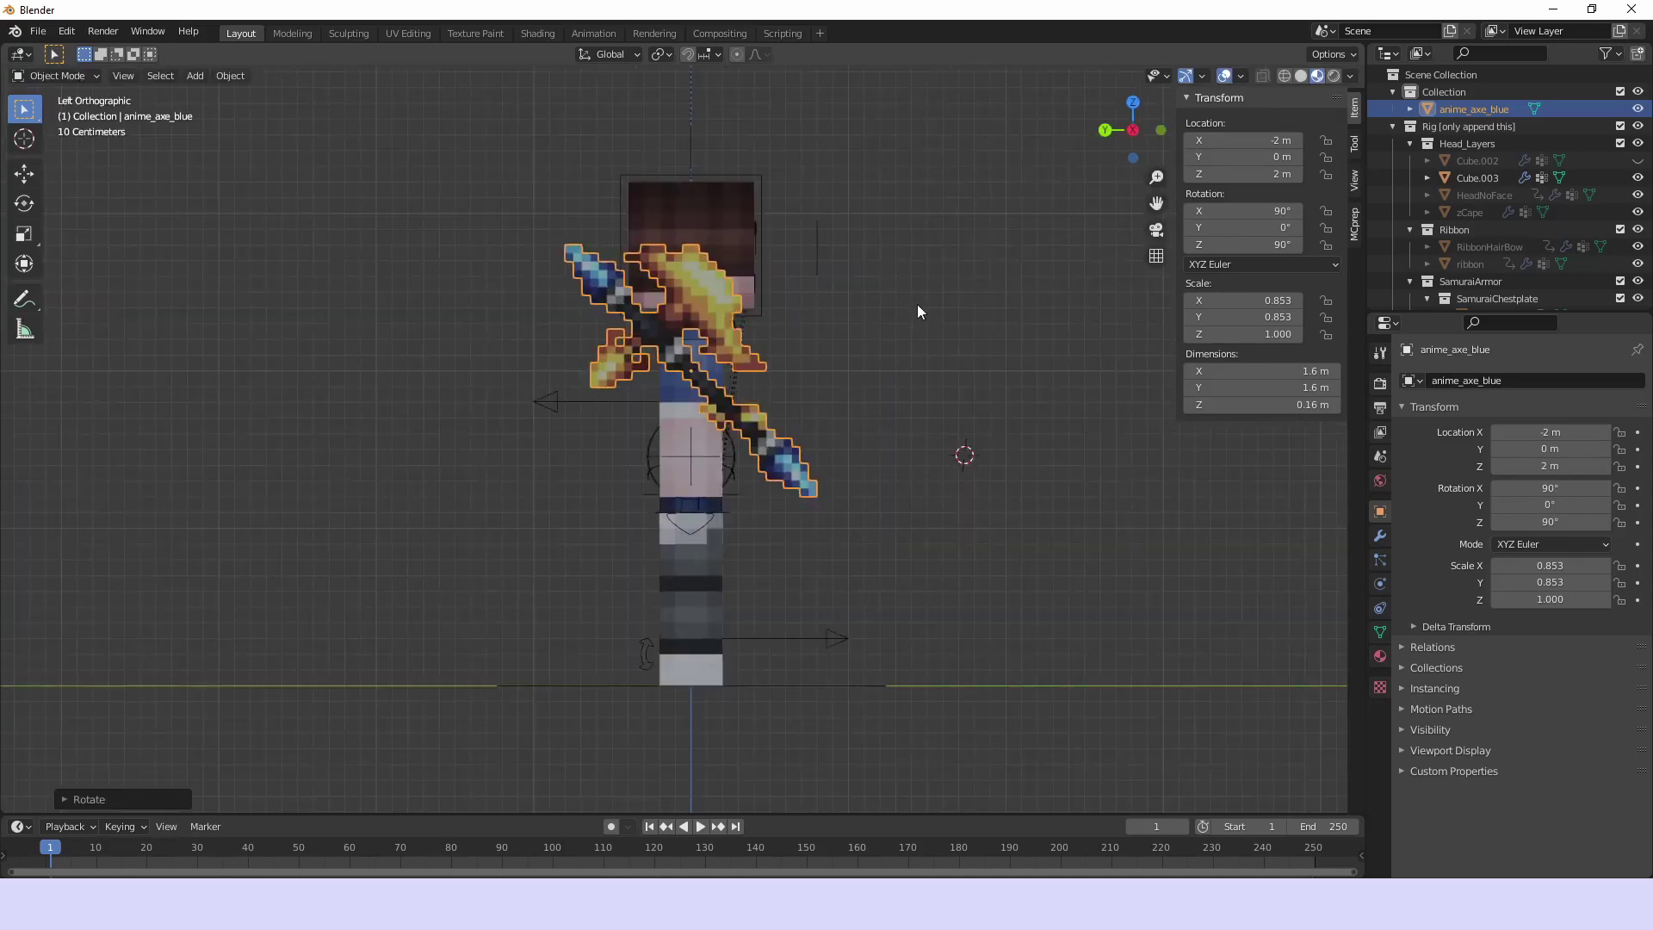
key("r")
left_click(571, 622)
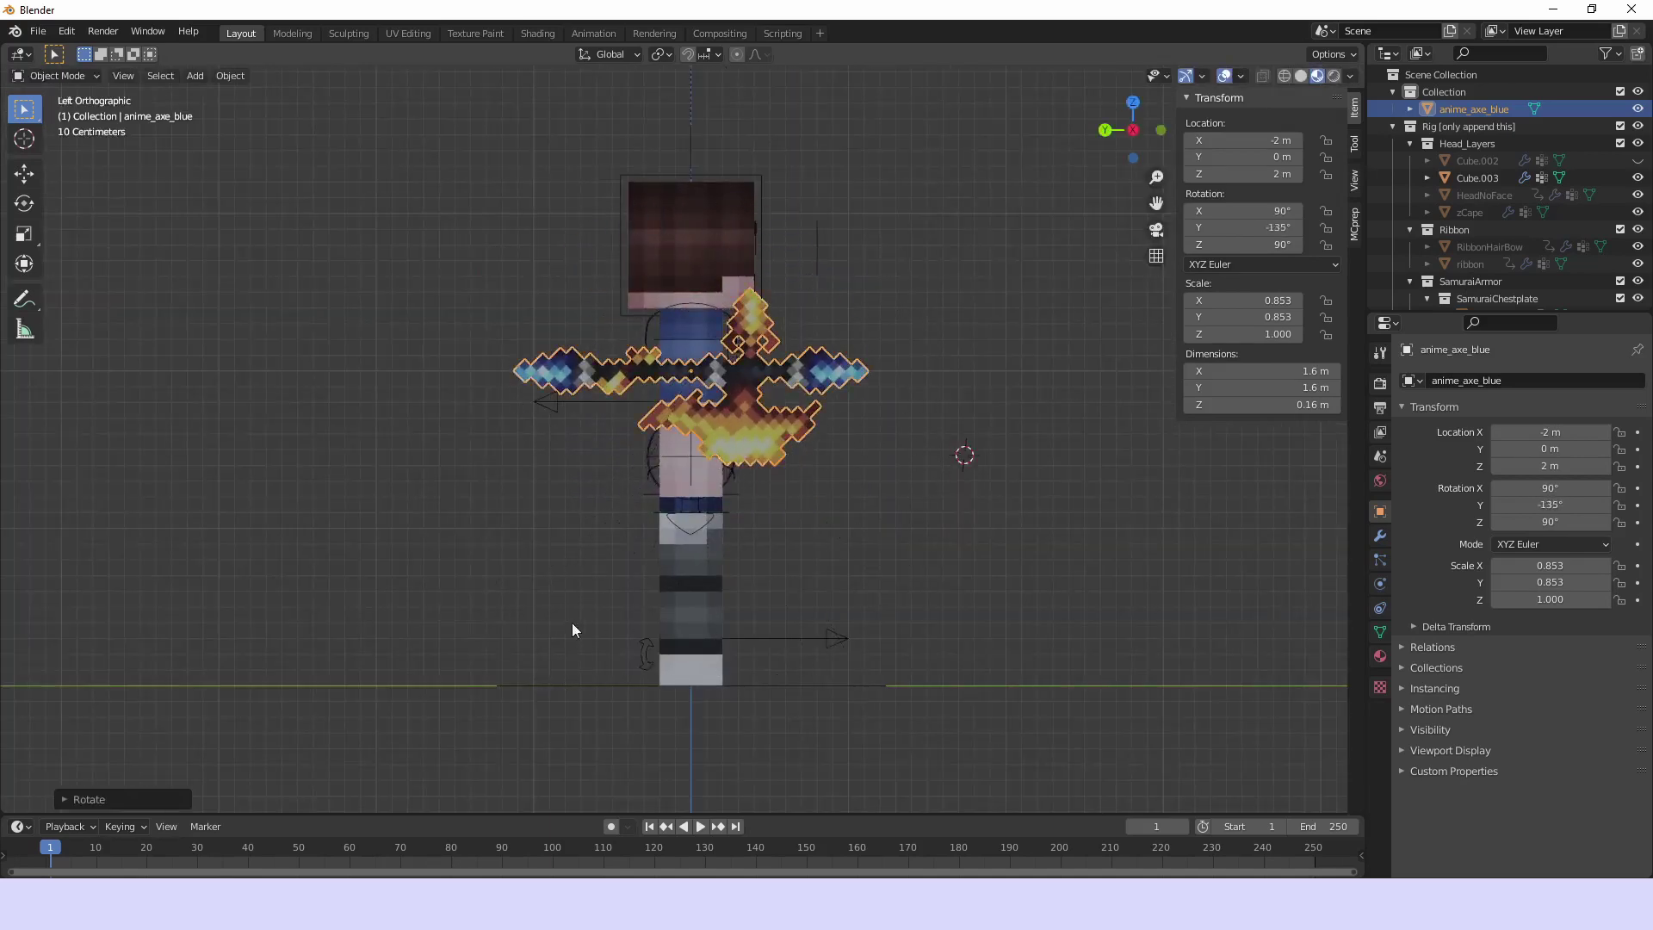
Move the axe in the front view to the character's right hand, at X -0.5 m and Z 1.2 m
key("KP_9")
key("KP_1")
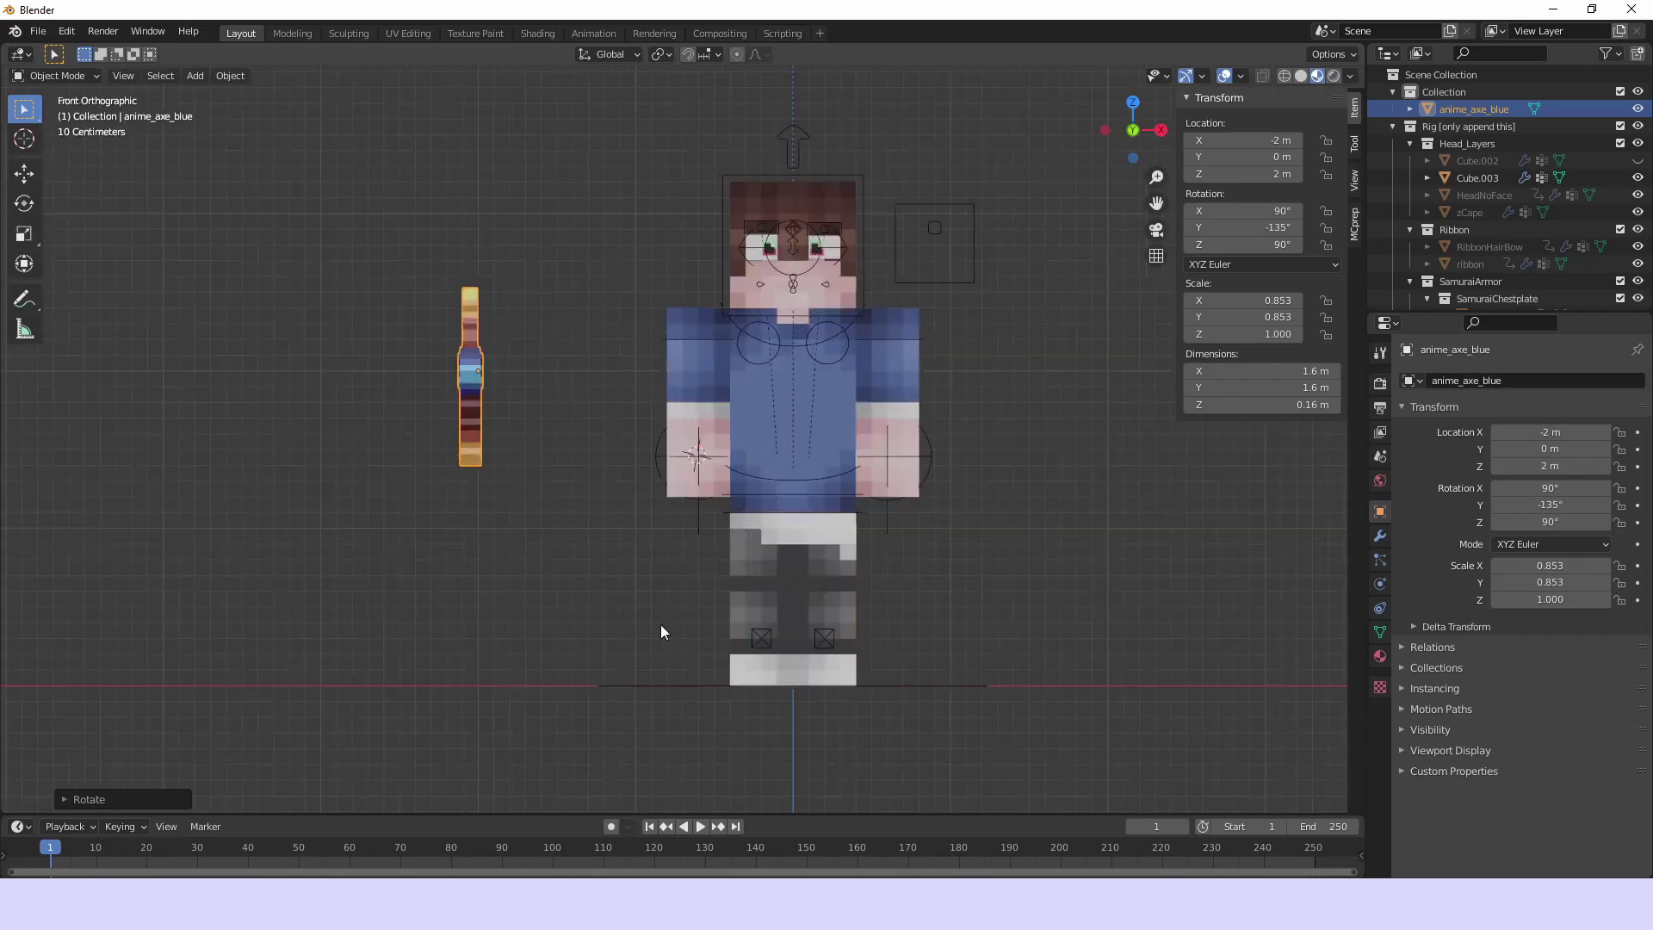
scroll(662, 626, "up", 3)
key("g")
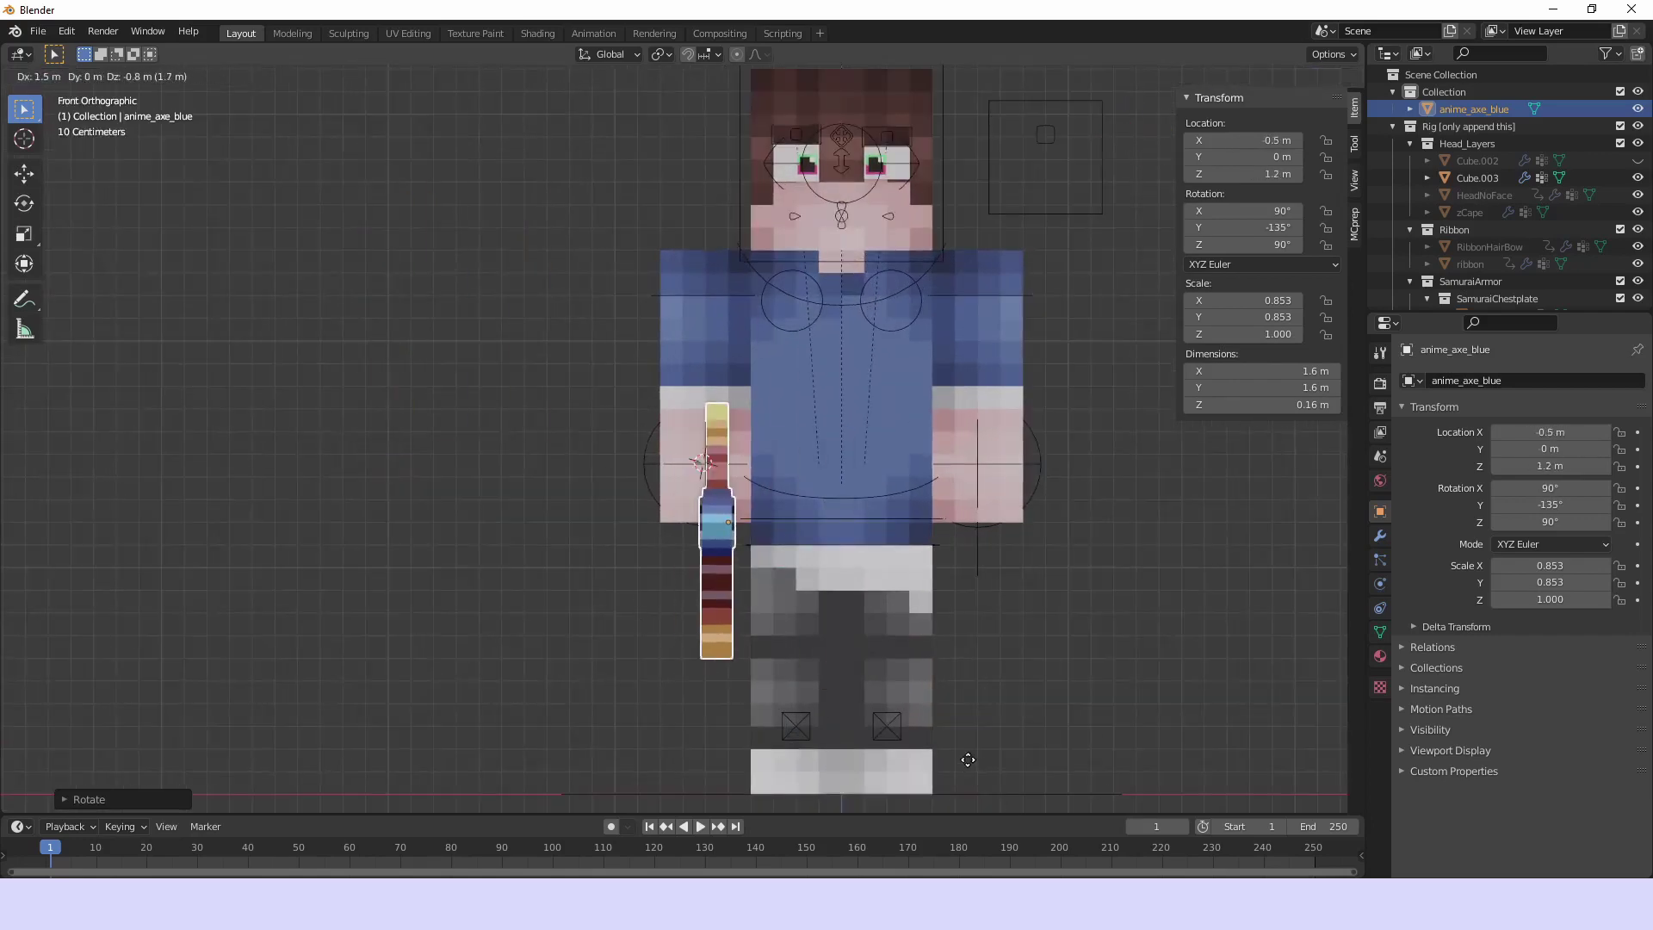
left_click(968, 767)
middle_click_drag(706, 603, 917, 594)
key("KP_1")
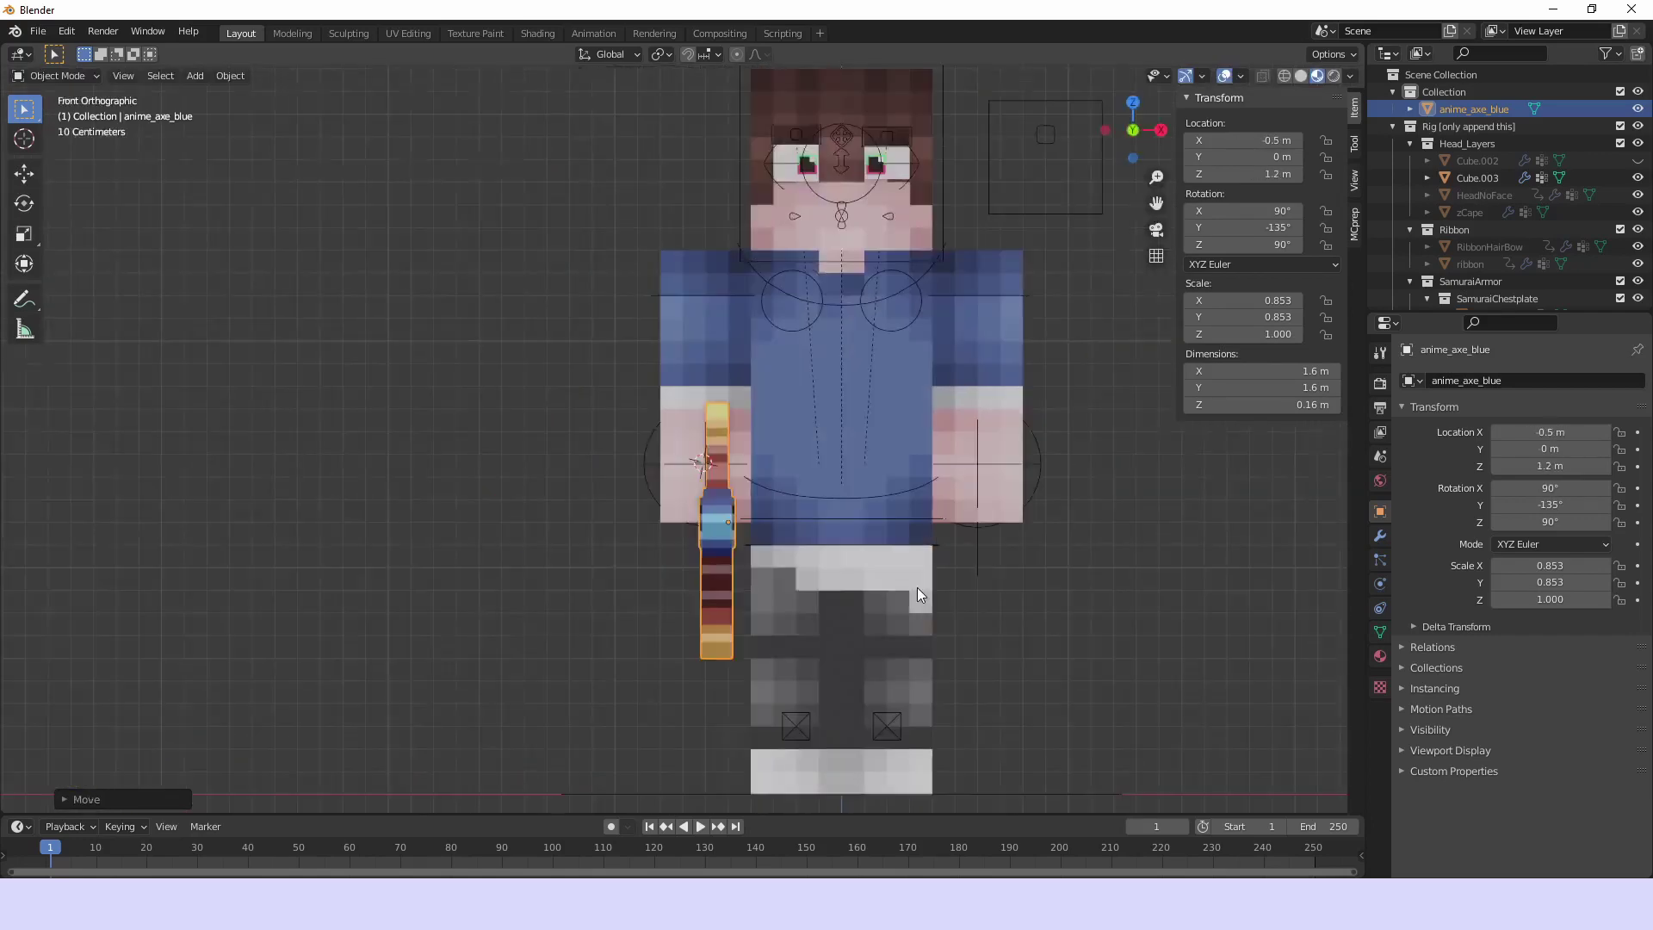
Scale the axe to 0.8 of its size and move it -0.5 m along Y so the hand meets the handle's end
key("ctrl+KP_3")
key("s")
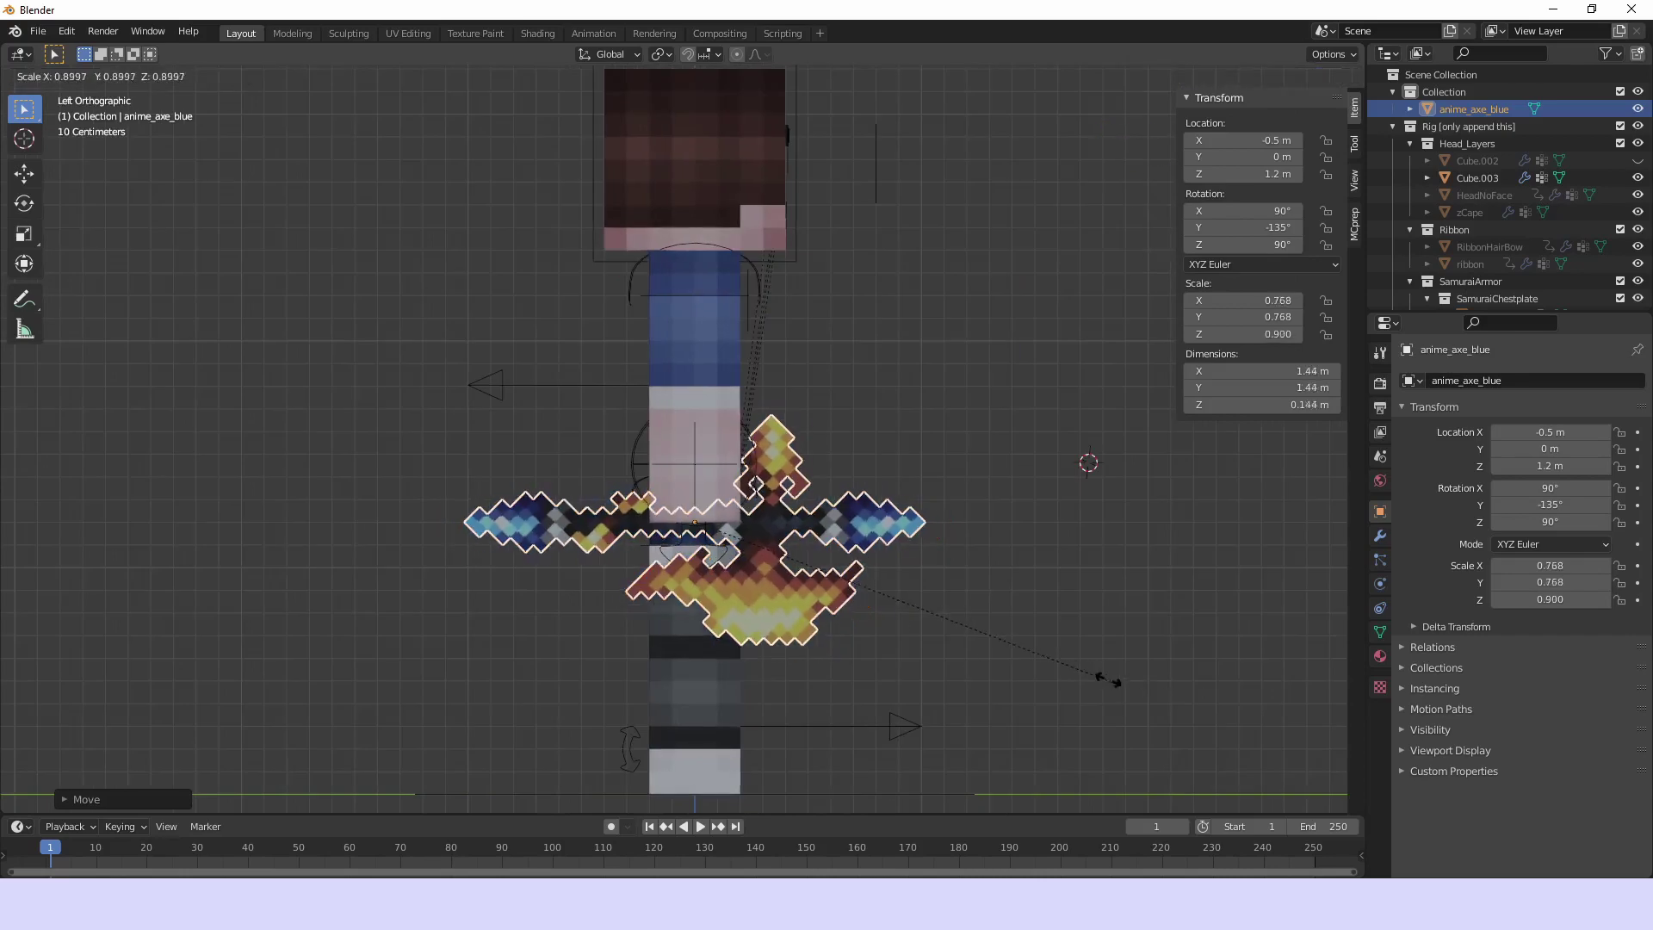
left_click(956, 694)
key("g")
left_click(1064, 688)
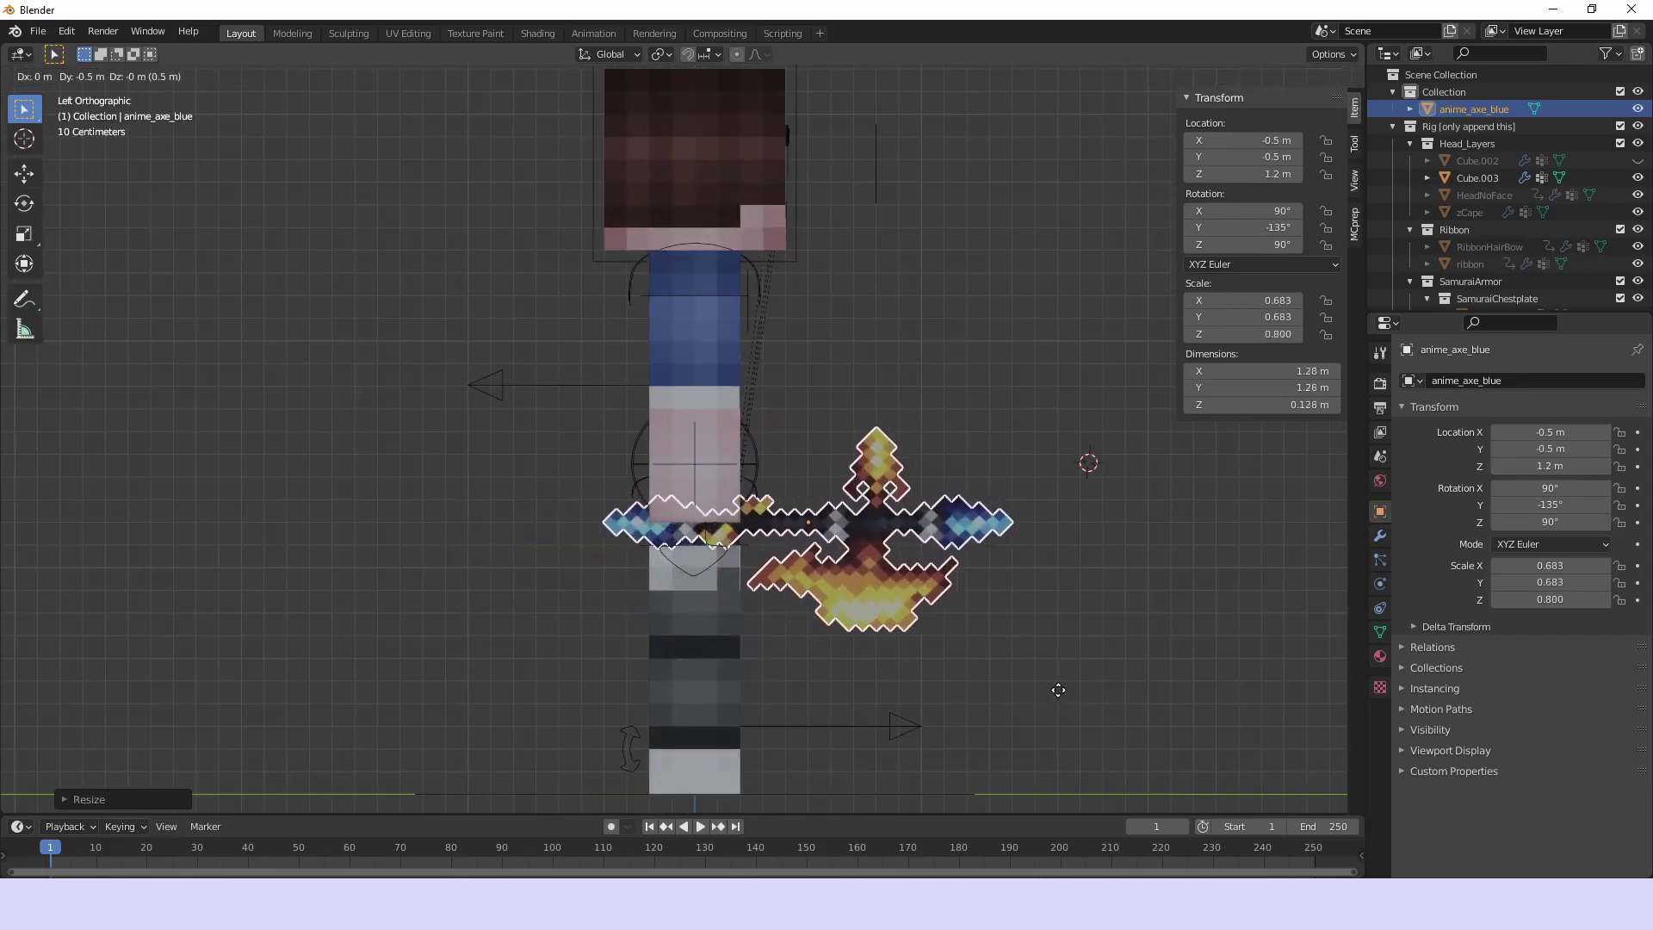
middle_click_drag(1059, 686, 983, 509)
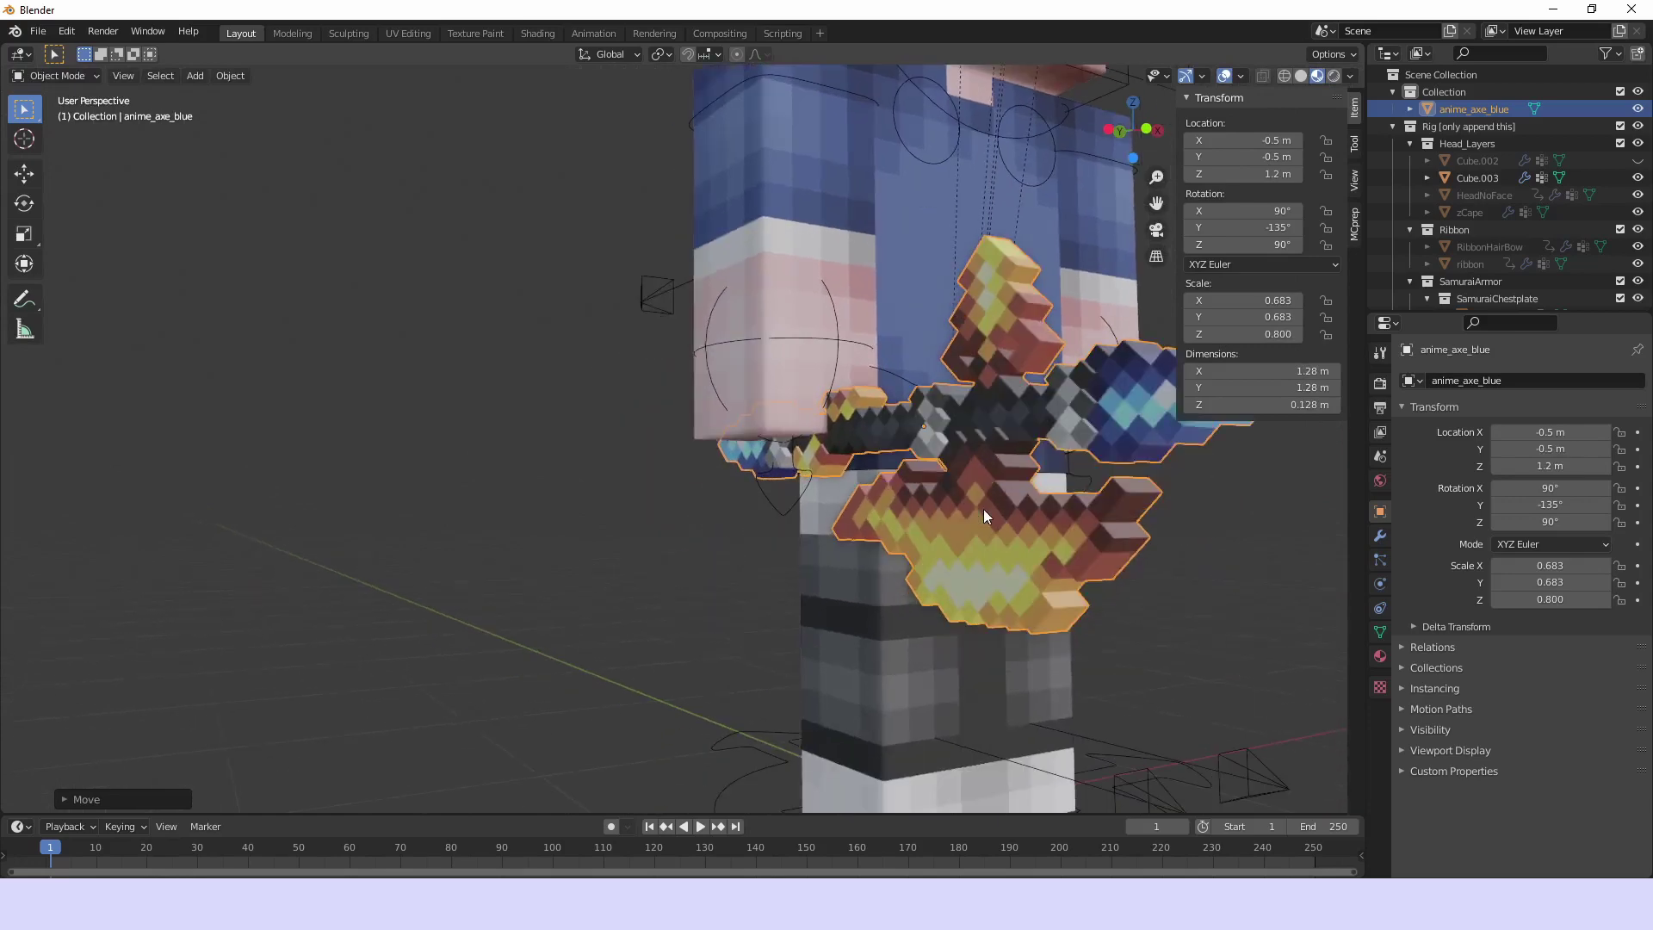
Select the axe and the rig, pick the right wrist bone in Pose Mode and parent the axe to that bone
left_click(984, 510)
left_click(977, 447)
middle_click_drag(782, 574, 825, 540)
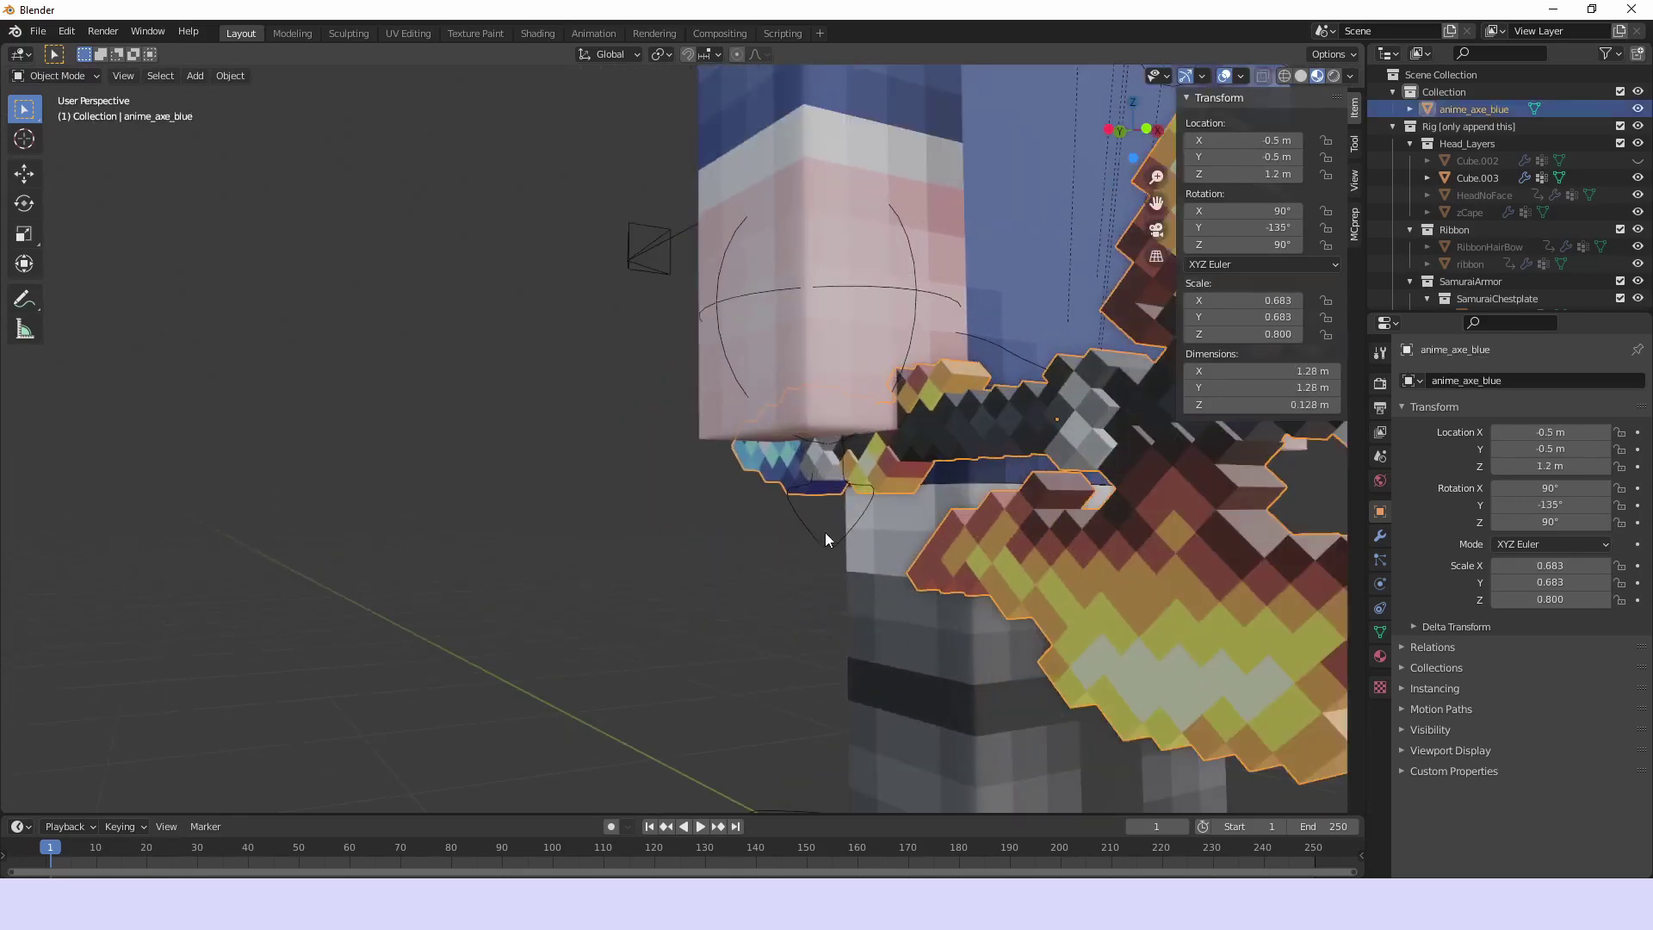
left_click(818, 539, "shift")
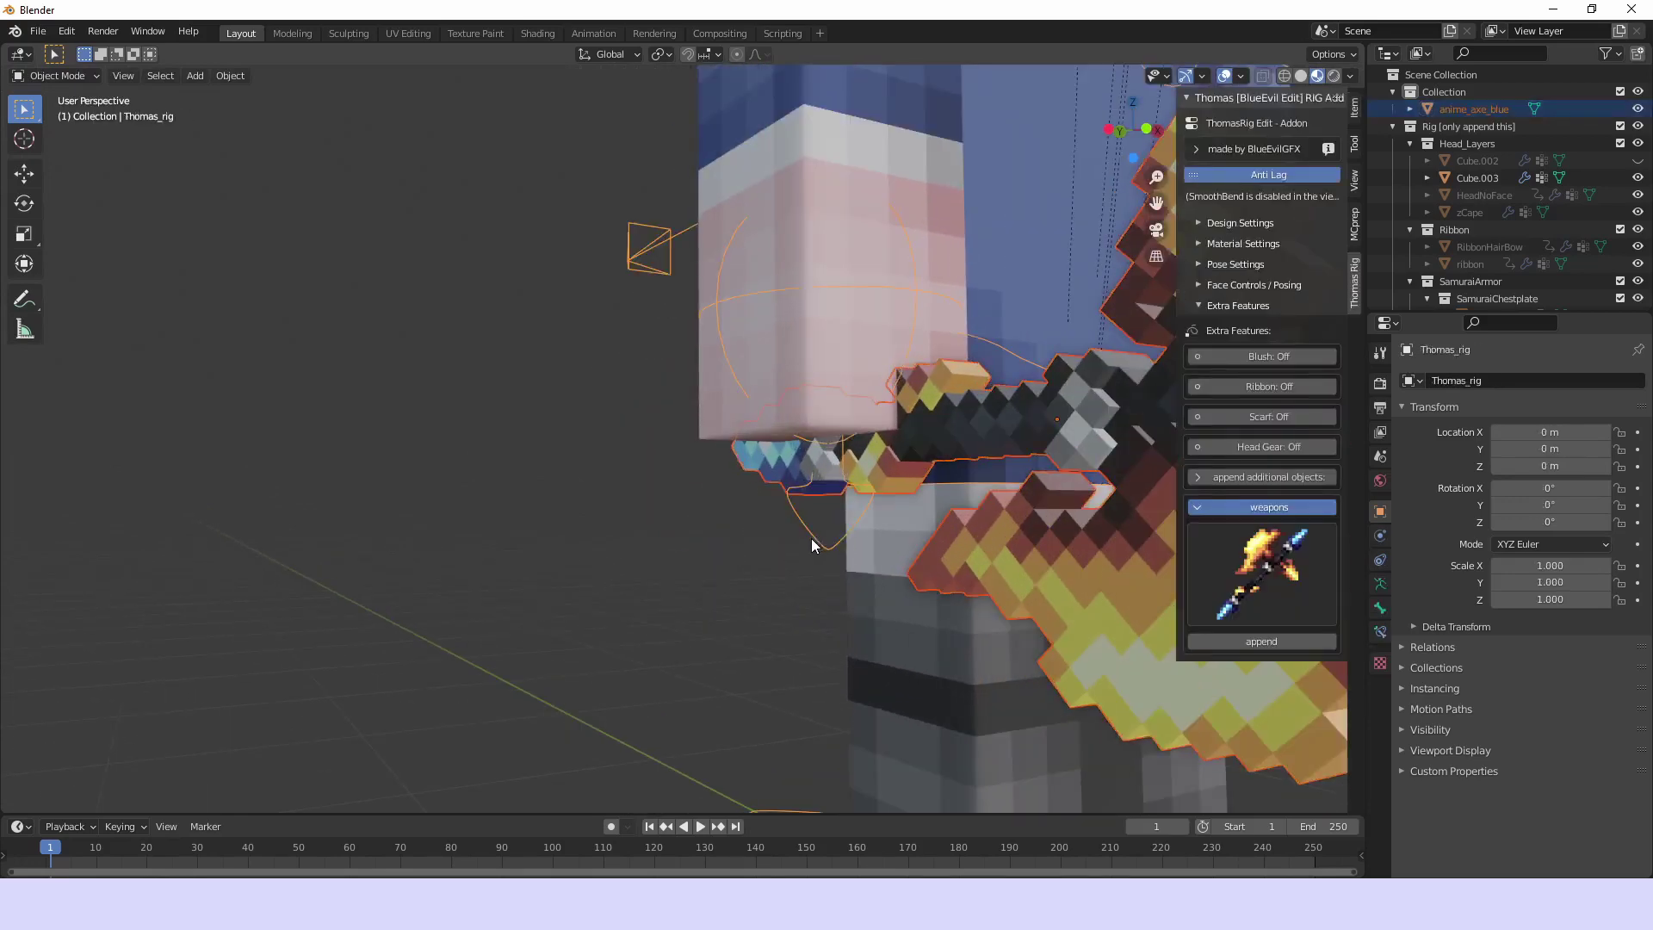
key("ctrl+Tab")
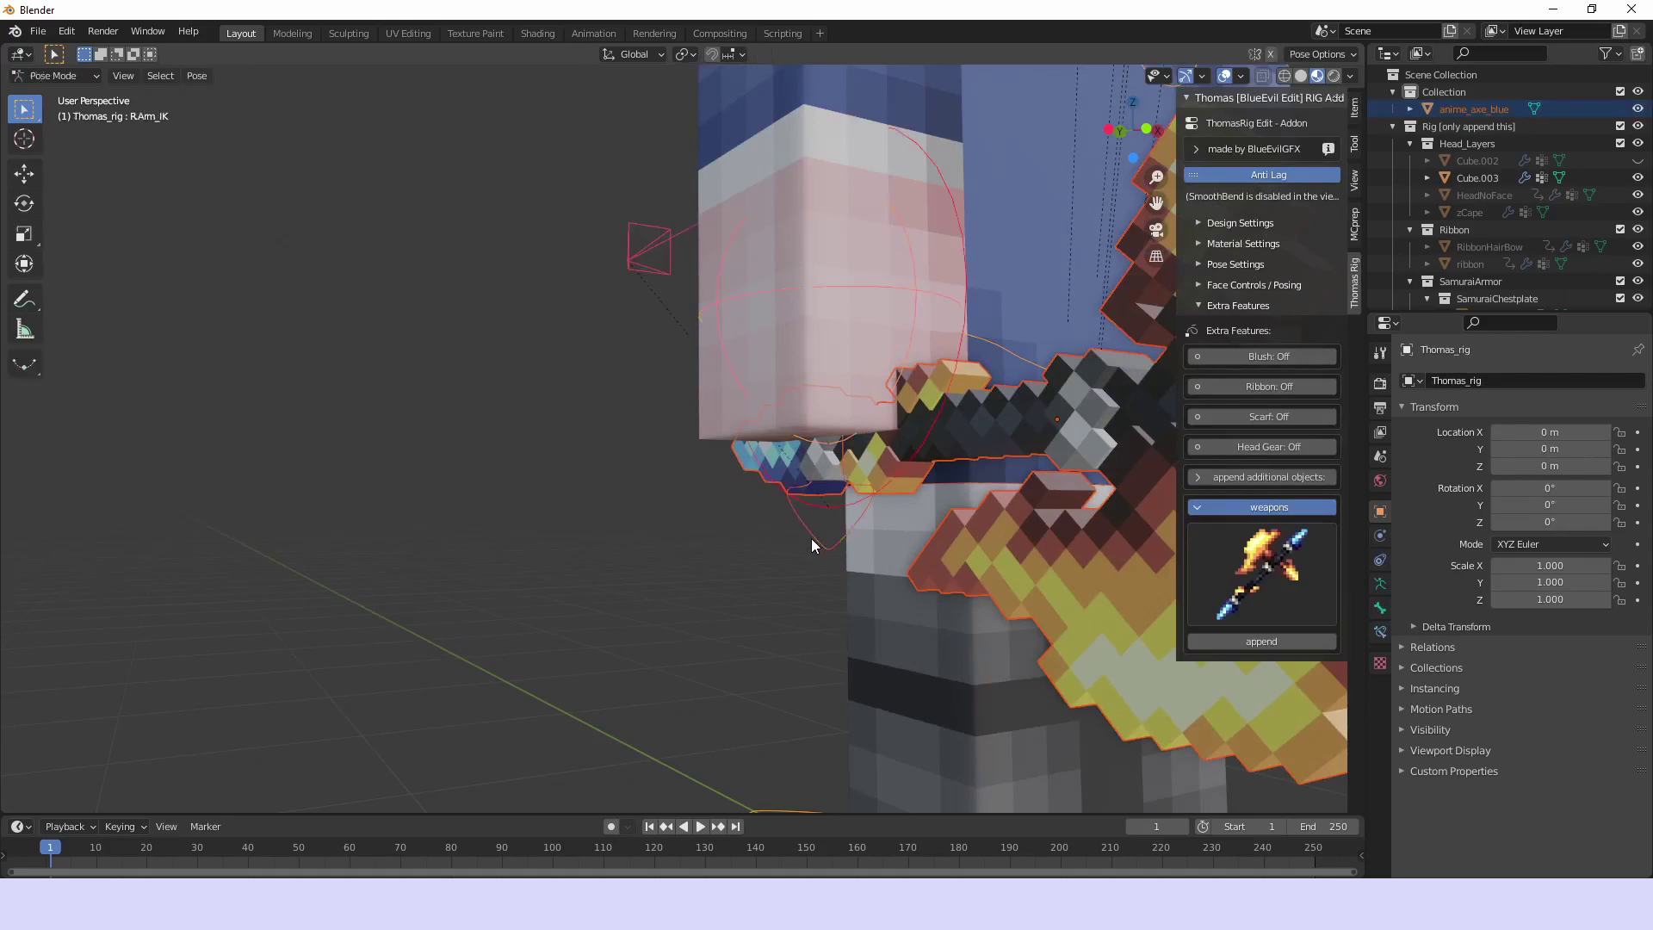
left_click(767, 543)
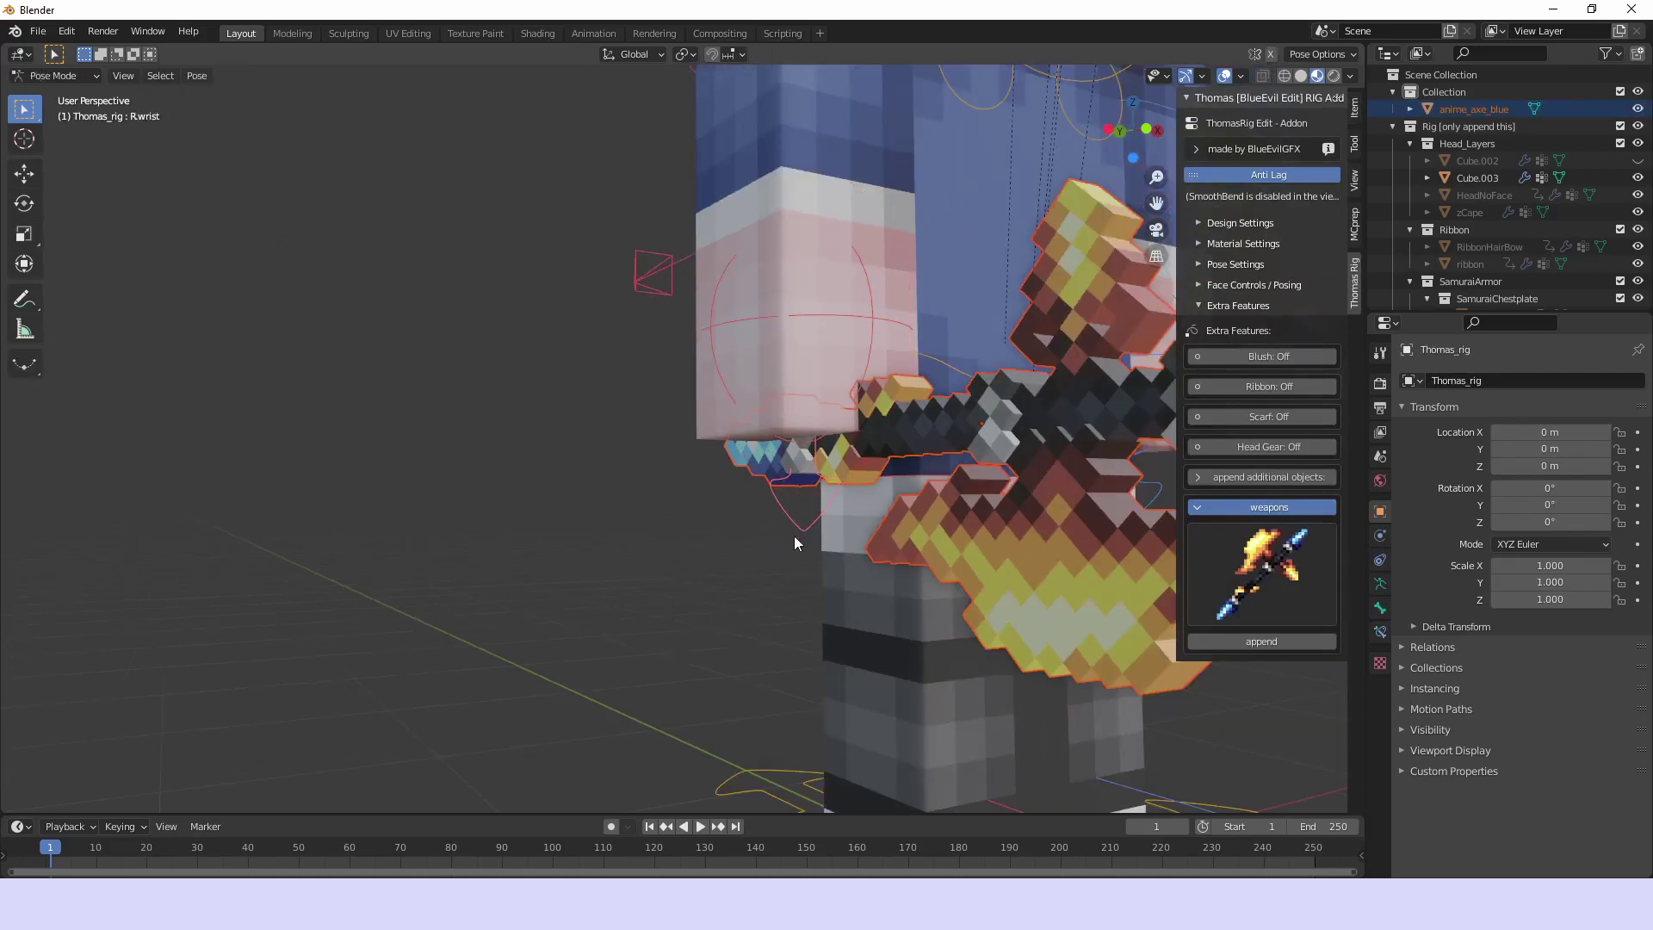
key("ctrl+p")
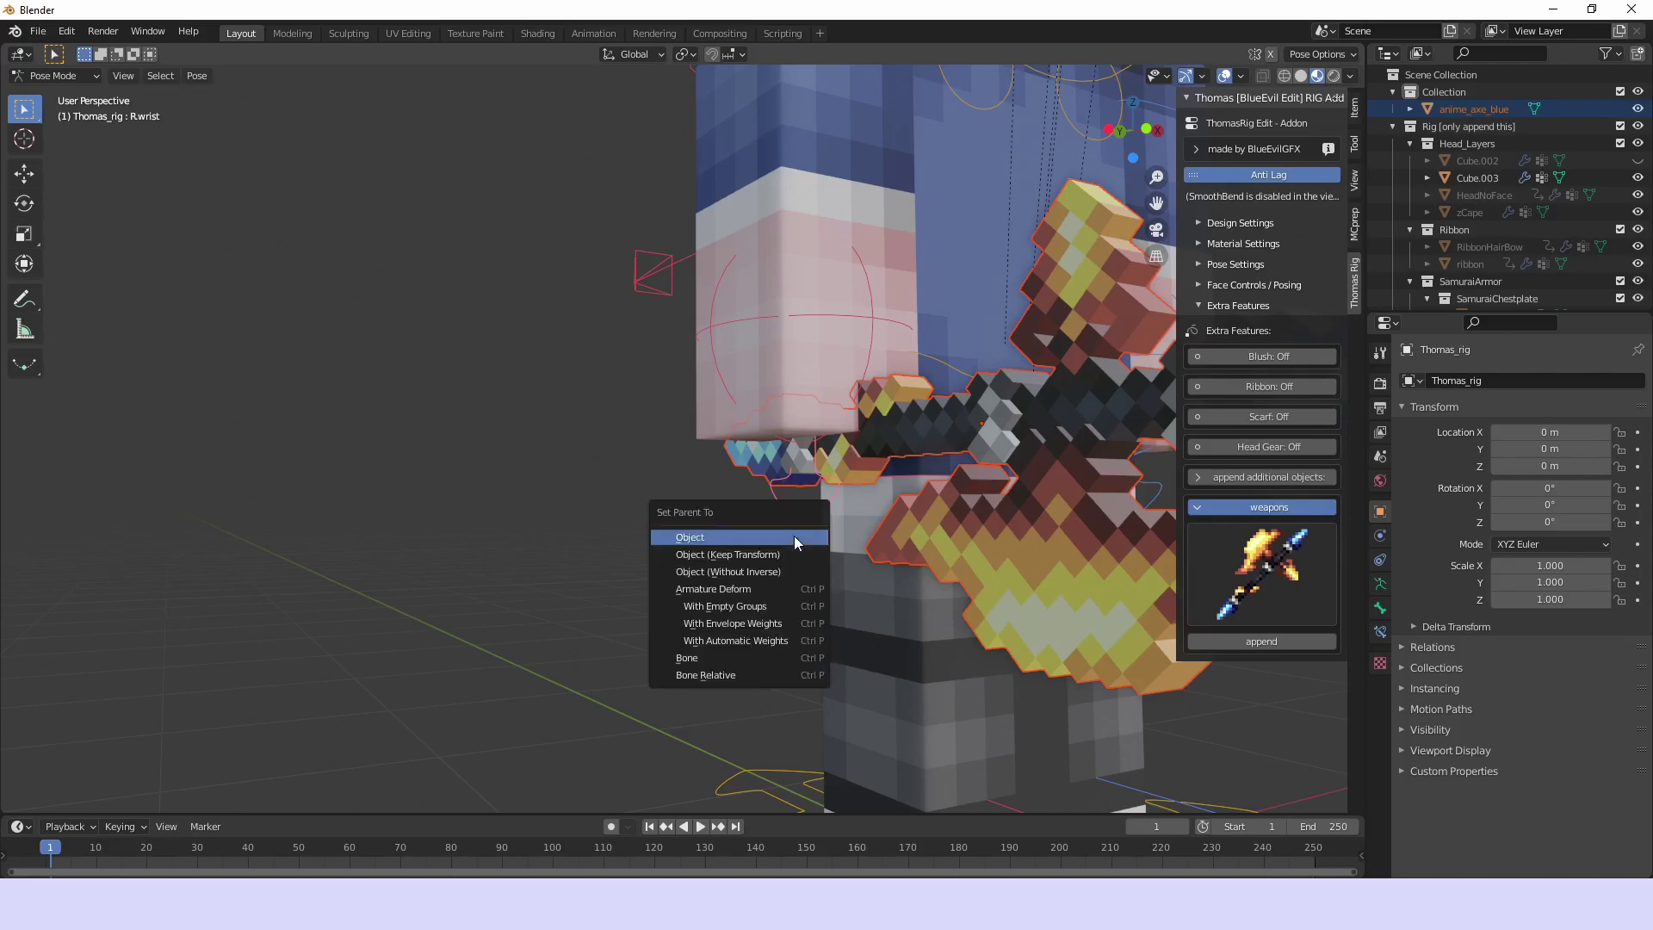
left_click(720, 660)
Move the right arm's IK control outward to pose the arm with the attached axe, and return to Object Mode
key("ctrl+Tab")
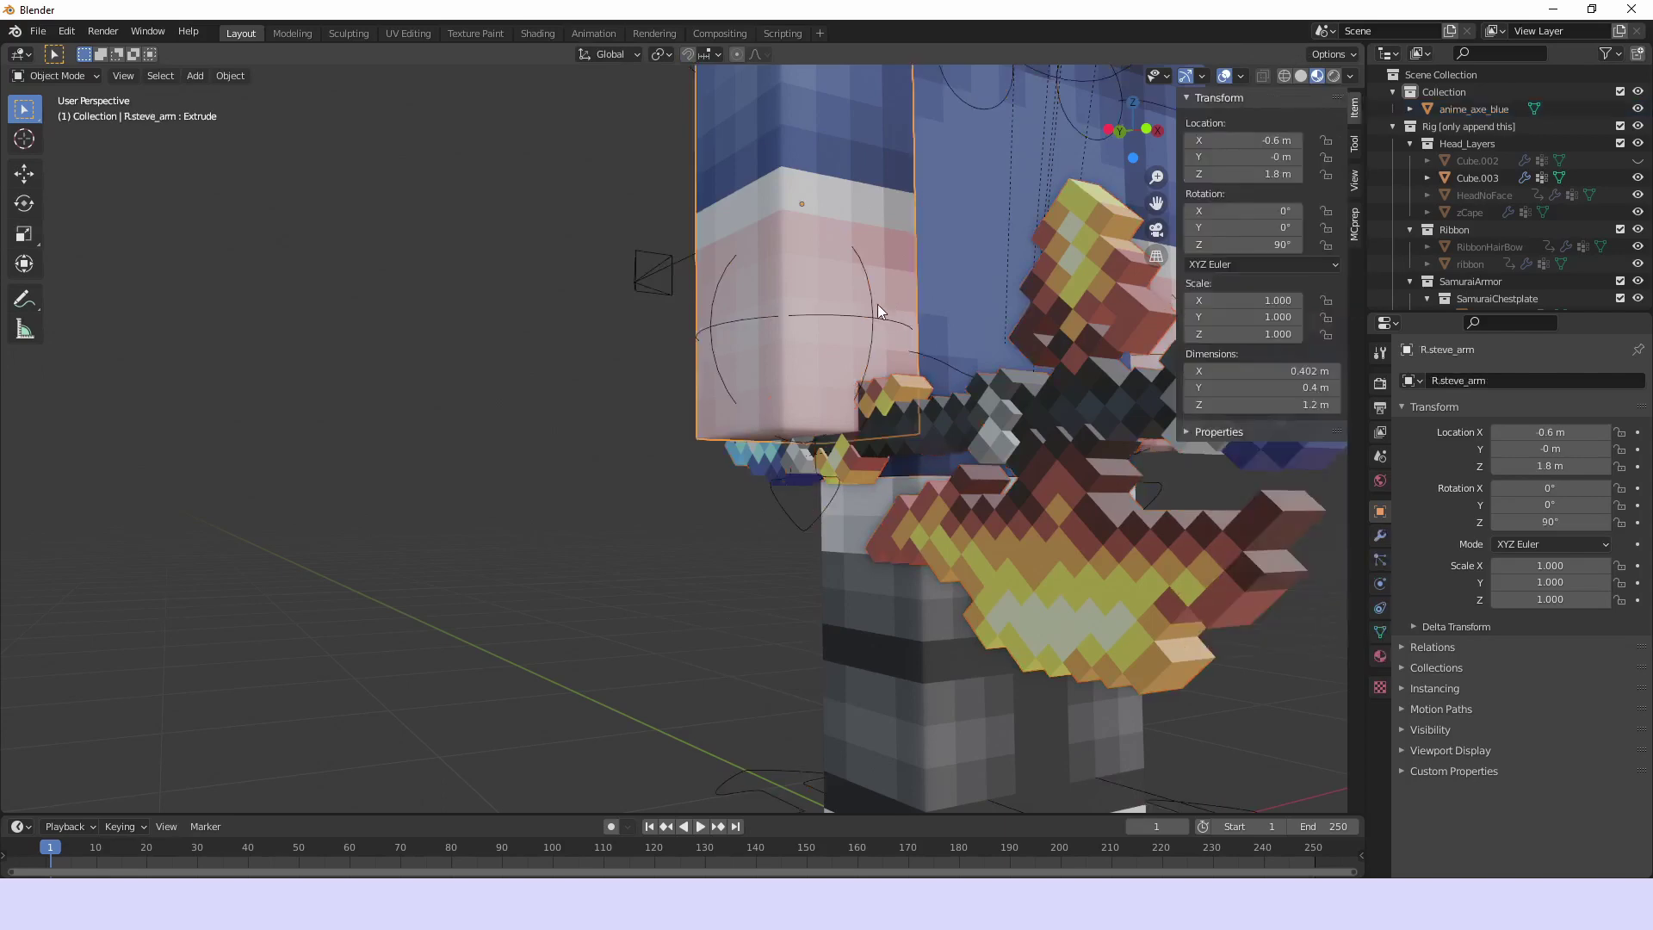
key("ctrl+Tab")
middle_click_drag(869, 312, 793, 369)
key("g")
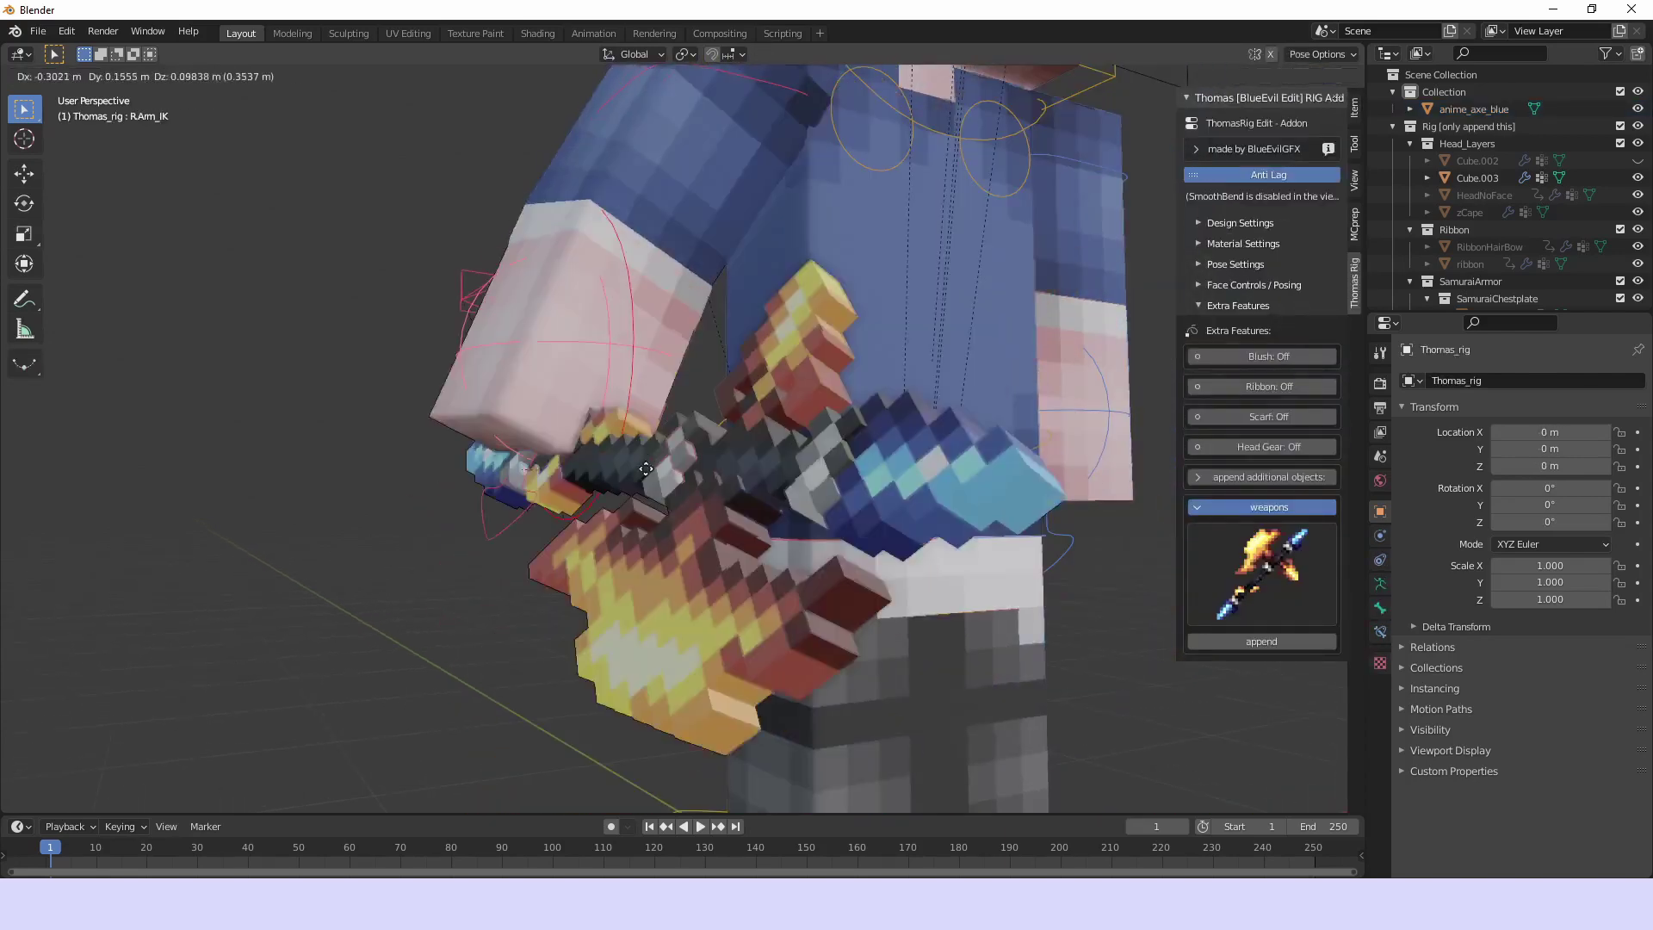
left_click(687, 488)
scroll(687, 488, "down", 4)
scroll(906, 787, "up", 3)
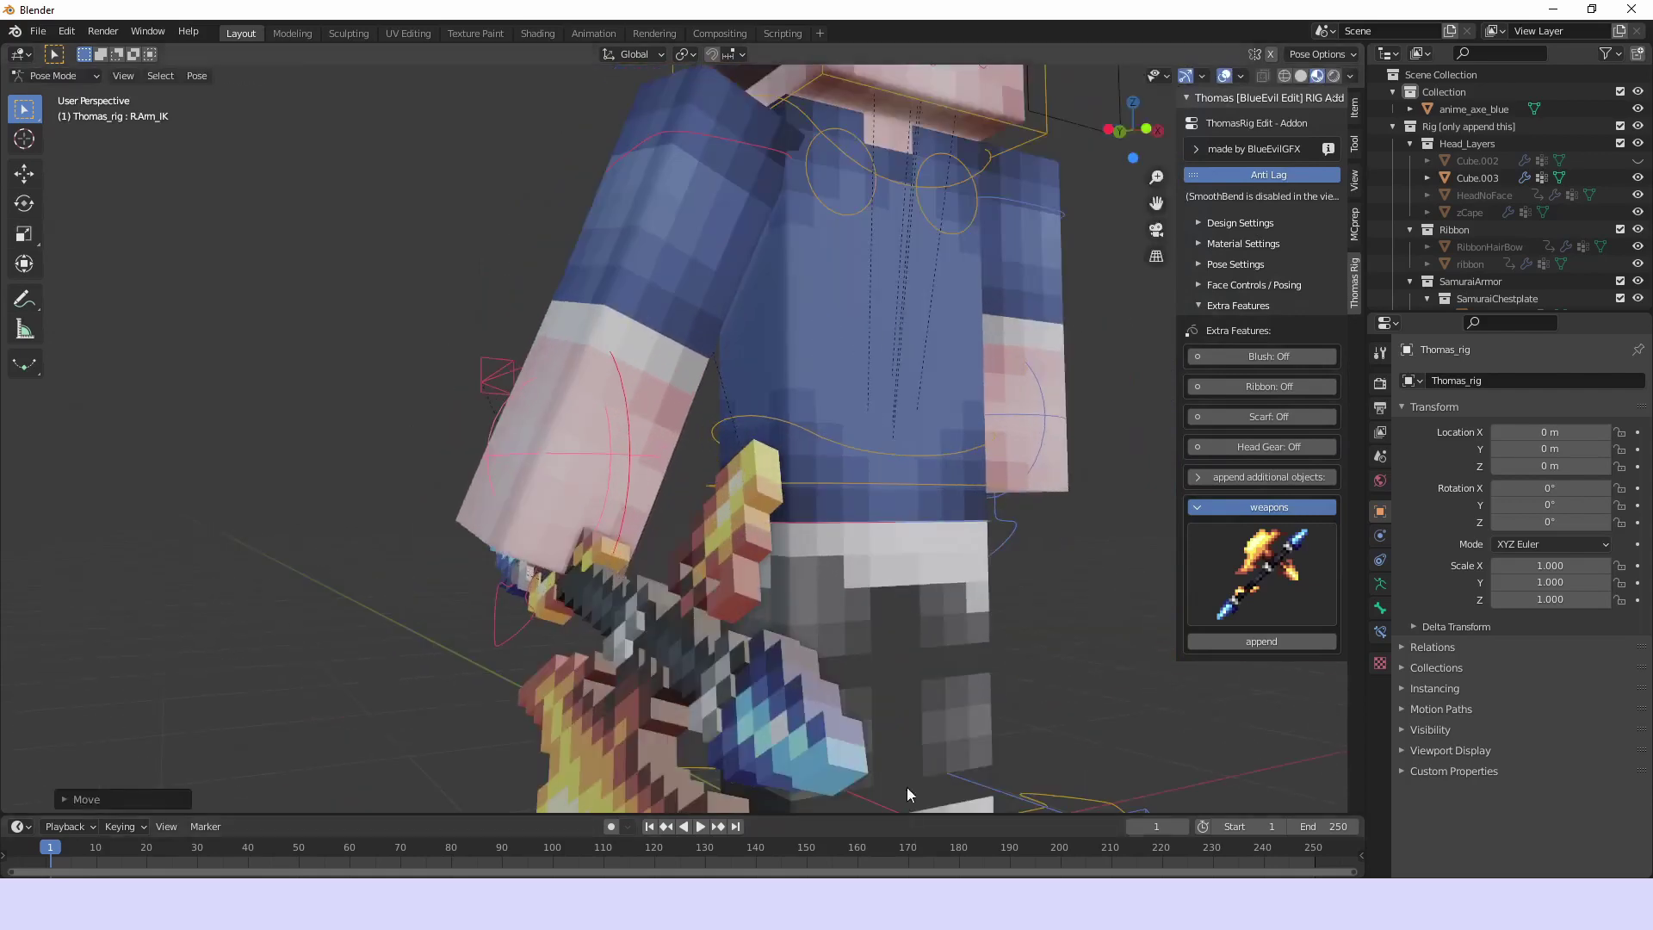
scroll(908, 770, "down", 3)
left_click(913, 740)
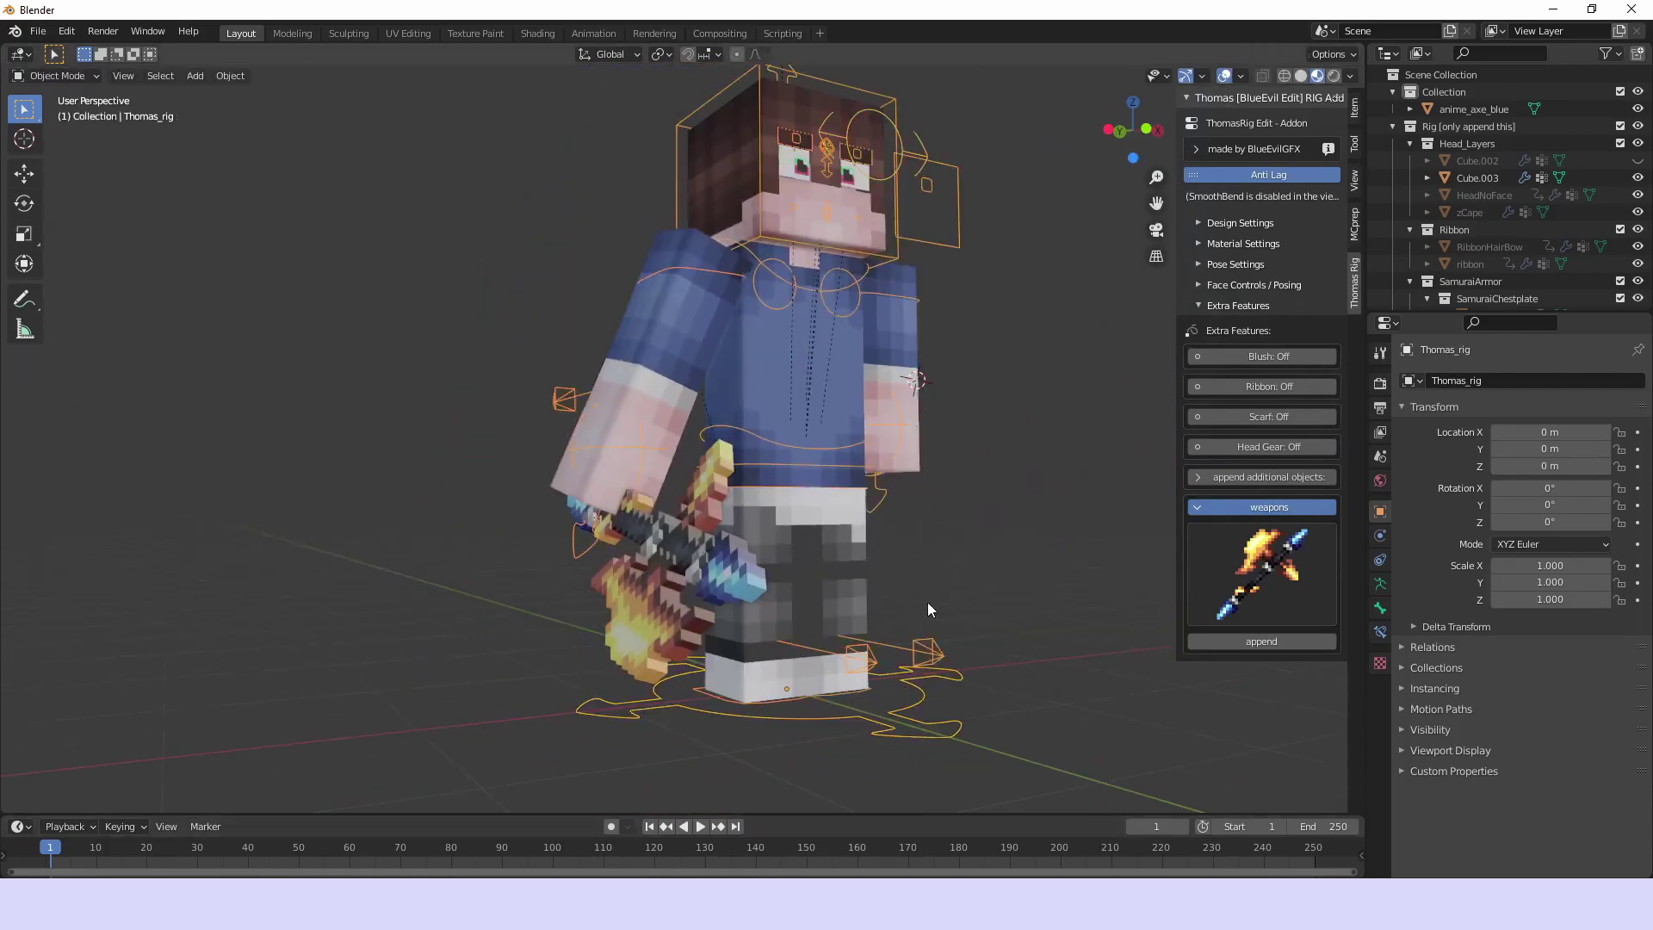
key("ctrl+Tab")
middle_click_drag(1049, 515, 921, 637, "shift")
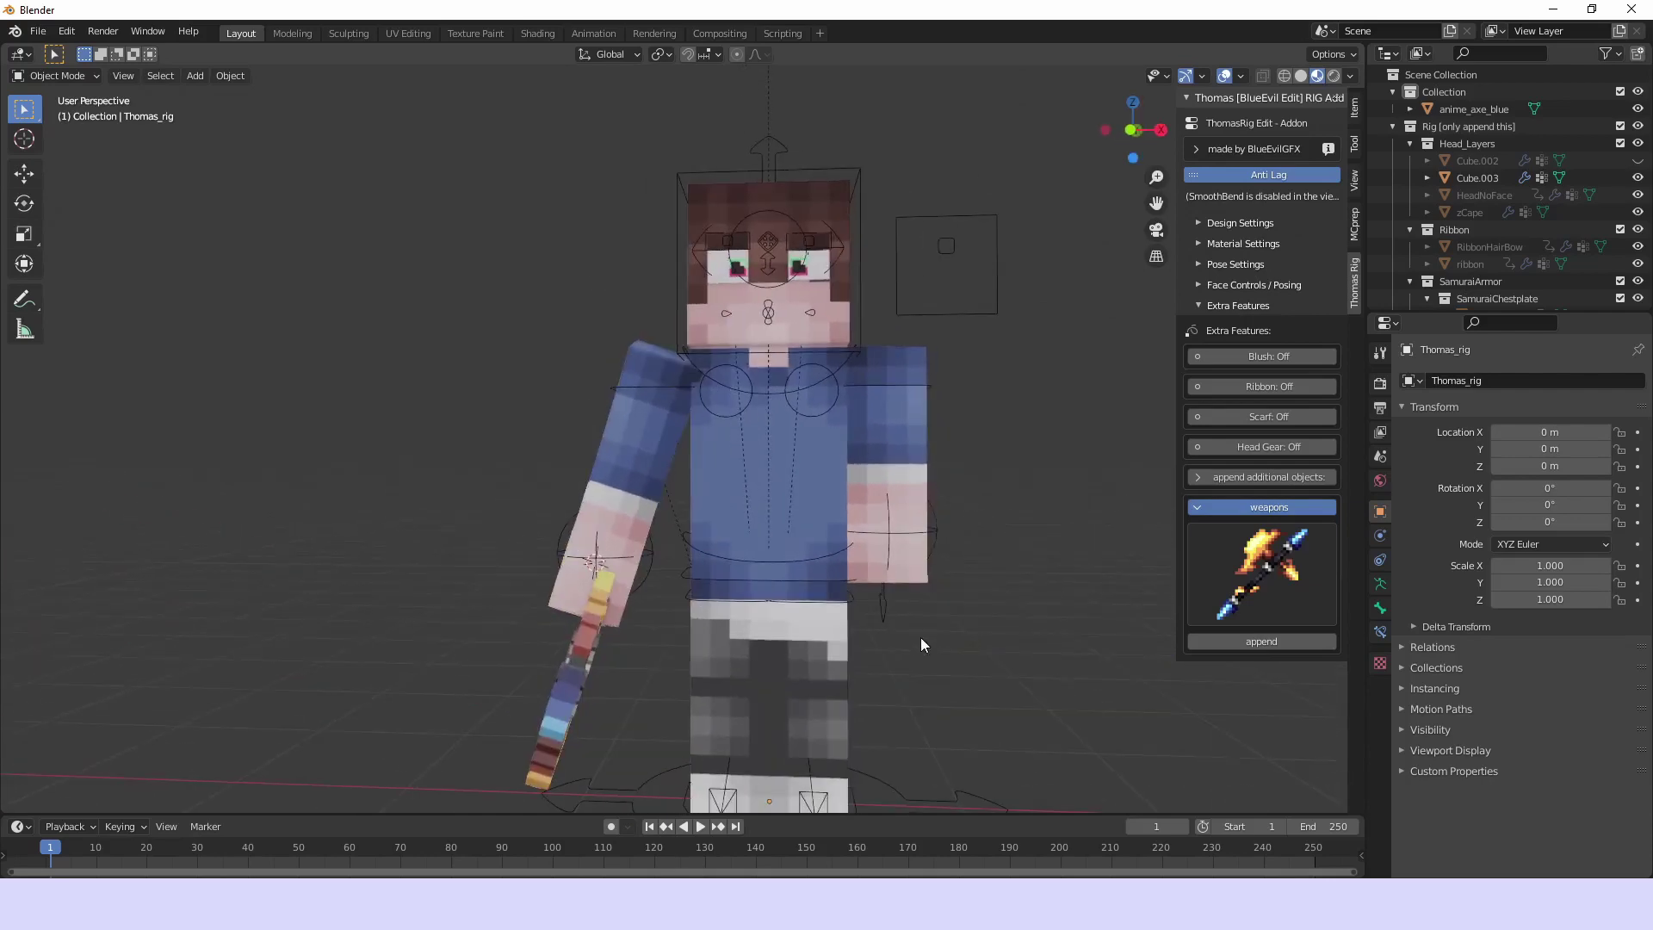